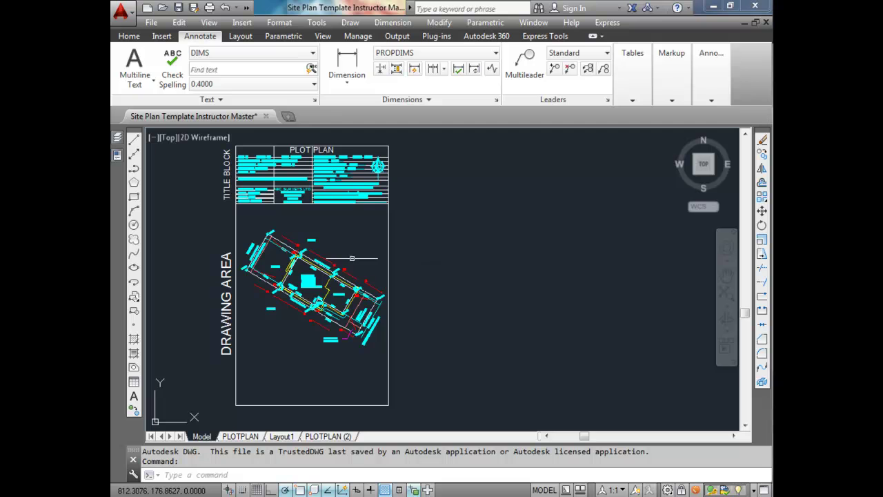
# Pan and zoom around the site plan to survey it, the legend and title block
pyautogui.scroll(-2, 305, 263)
pyautogui.scroll(2, 305, 264)
pyautogui.scroll(-2, 302, 264)
pyautogui.scroll(-1, 302, 264)
pyautogui.scroll(2, 551, 242)
pyautogui.scroll(-3, 503, 253)
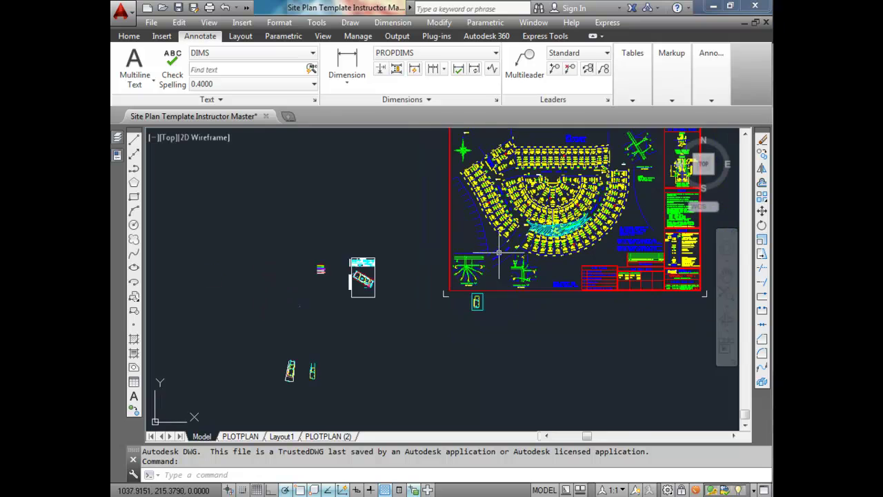
pyautogui.moveTo(499, 253); pyautogui.dragTo(433, 300, button='middle')
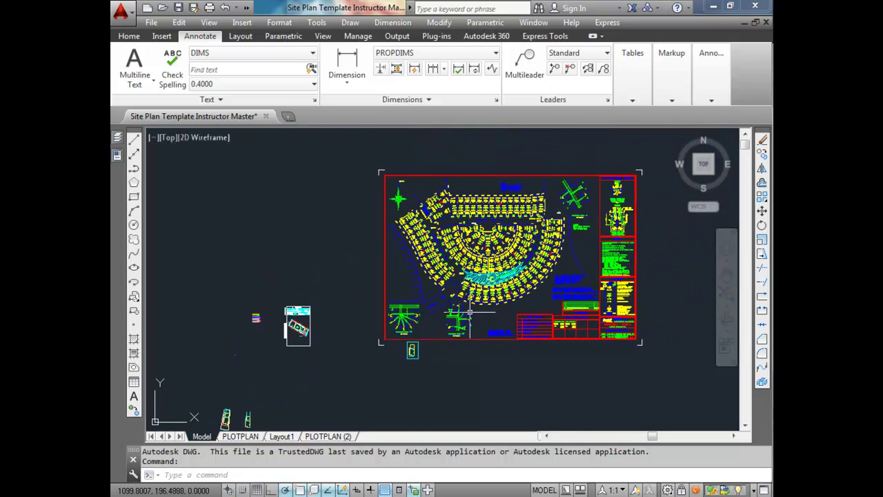
pyautogui.scroll(6, 470, 313)
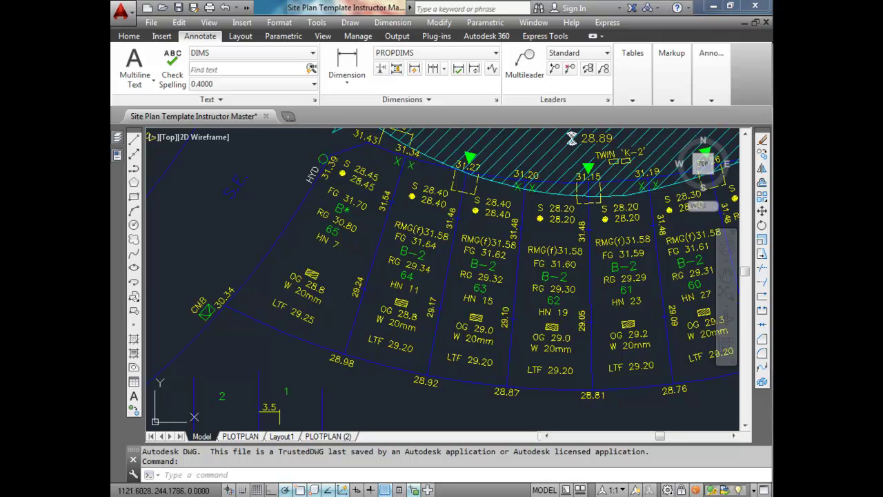
pyautogui.scroll(-3, 516, 193)
pyautogui.moveTo(759, 227); pyautogui.dragTo(450, 227, button='middle')
pyautogui.scroll(2, 438, 233)
pyautogui.scroll(5, 543, 214)
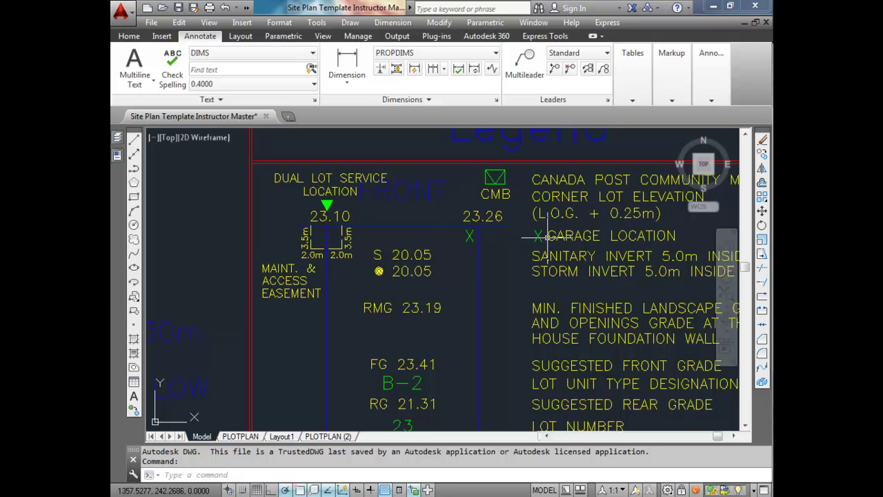
pyautogui.scroll(-6, 547, 235)
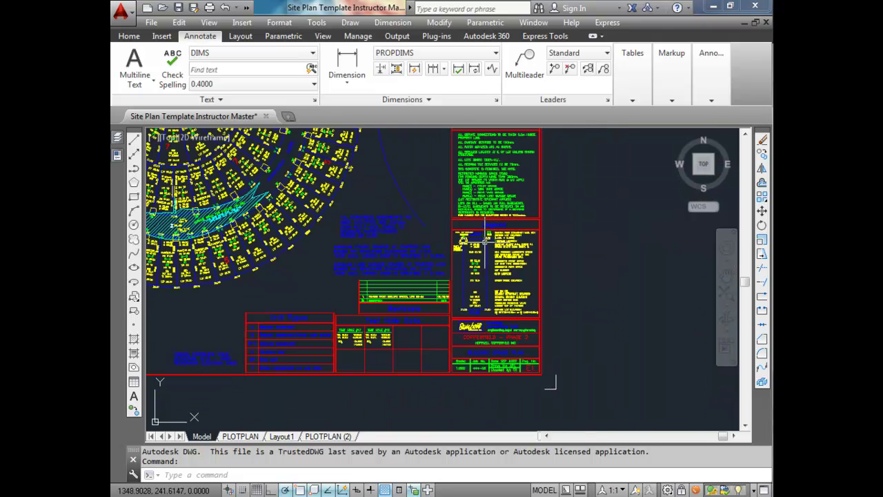
pyautogui.scroll(3, 660, 256)
pyautogui.scroll(4, 463, 273)
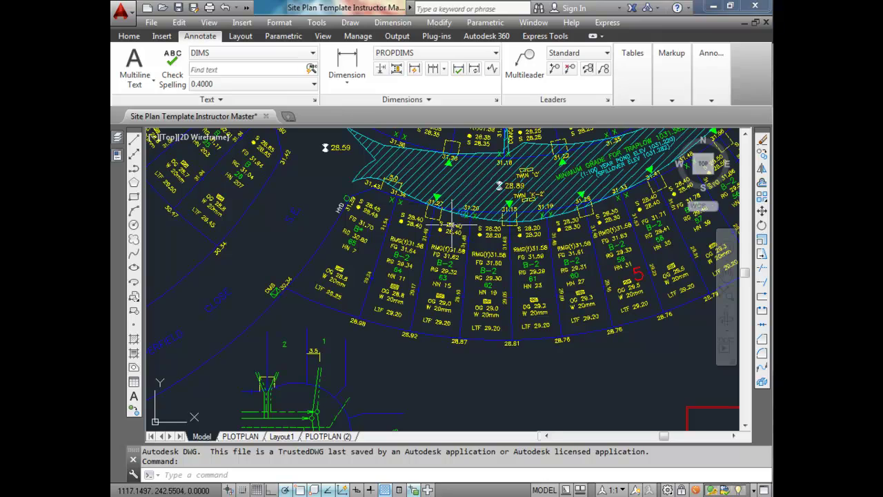
# Pan across the lots, subdivision and servicing details over to the plot plan sheet
pyautogui.moveTo(590, 200); pyautogui.dragTo(416, 264, button='middle')
pyautogui.moveTo(544, 226)
pyautogui.mouseDown(button='middle')
pyautogui.moveTo(518, 262)
pyautogui.moveTo(522, 221)
pyautogui.moveTo(509, 241)
pyautogui.moveTo(480, 344)
pyautogui.mouseUp(button='middle')
pyautogui.moveTo(527, 173); pyautogui.dragTo(490, 280, button='middle')
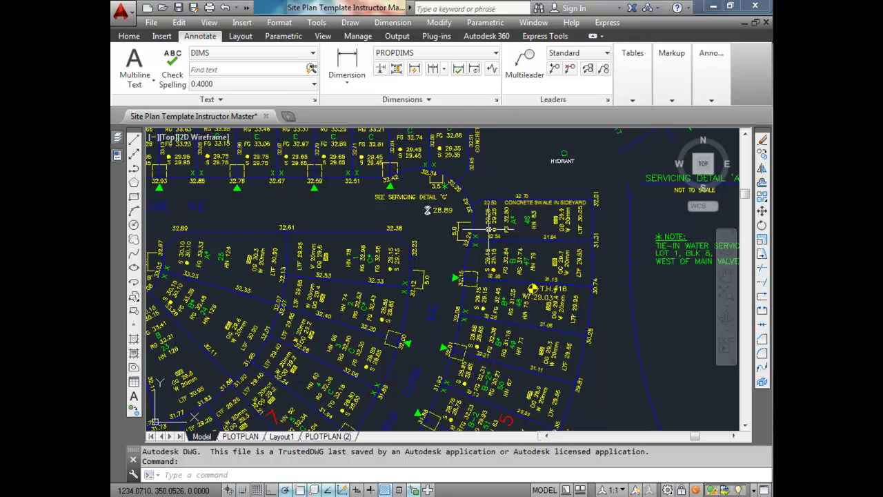
pyautogui.scroll(-5, 487, 223)
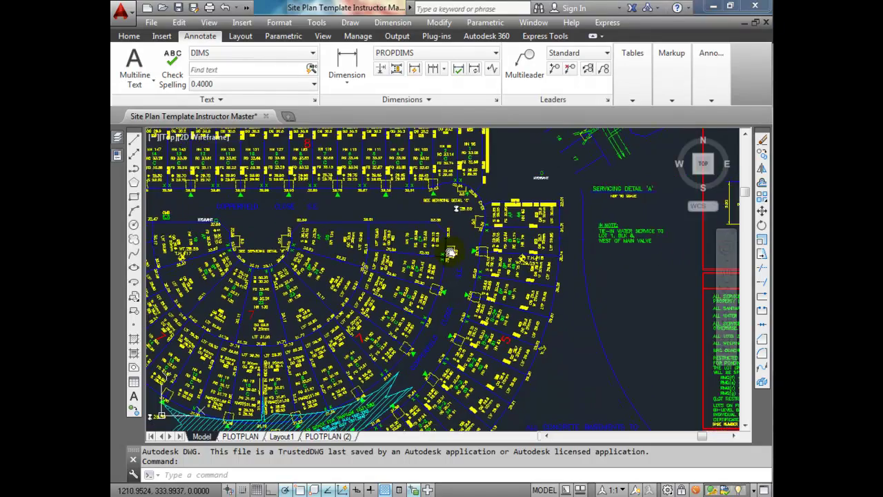
pyautogui.moveTo(411, 262); pyautogui.dragTo(478, 244, button='middle')
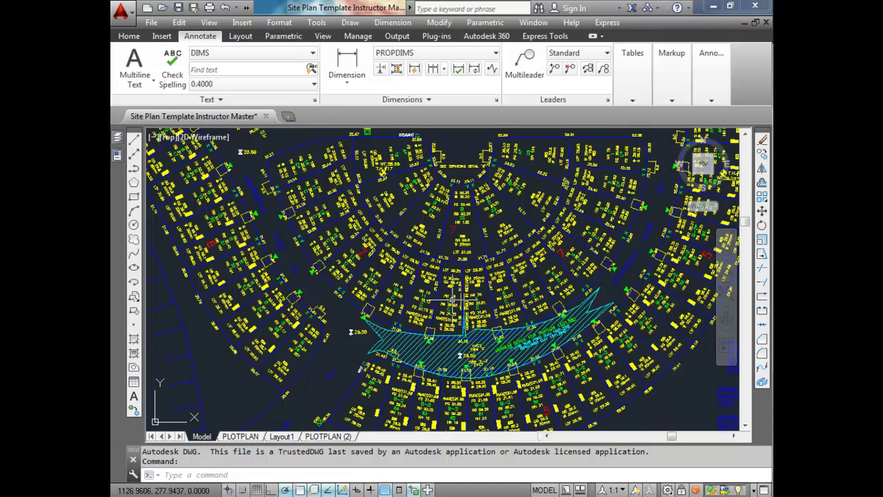
pyautogui.scroll(2, 454, 301)
pyautogui.scroll(5, 455, 267)
pyautogui.scroll(-5, 456, 267)
pyautogui.moveTo(387, 312); pyautogui.dragTo(462, 250, button='middle')
pyautogui.moveTo(373, 303); pyautogui.dragTo(582, 260, button='middle')
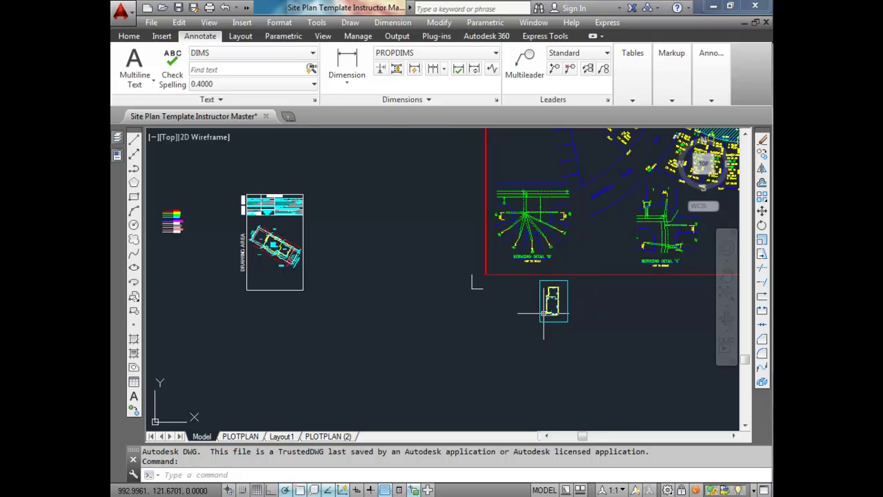
pyautogui.scroll(8, 542, 302)
pyautogui.moveTo(577, 276); pyautogui.dragTo(472, 293, button='middle')
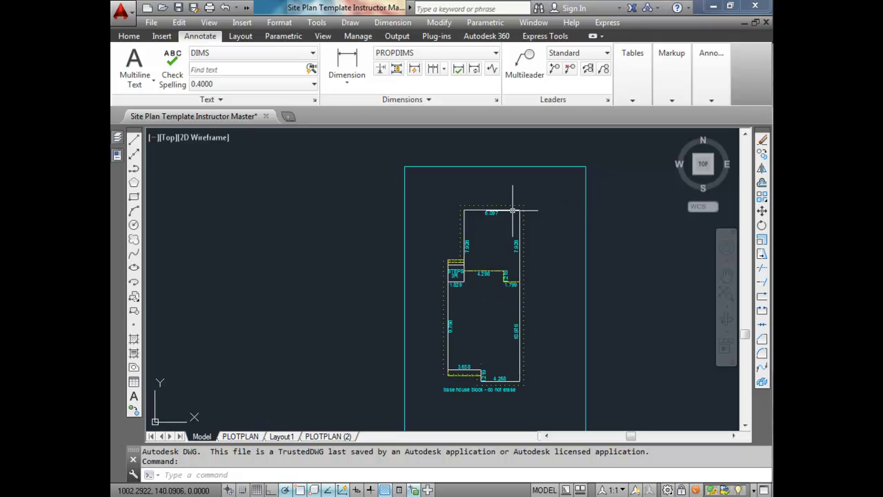
pyautogui.scroll(-8, 516, 255)
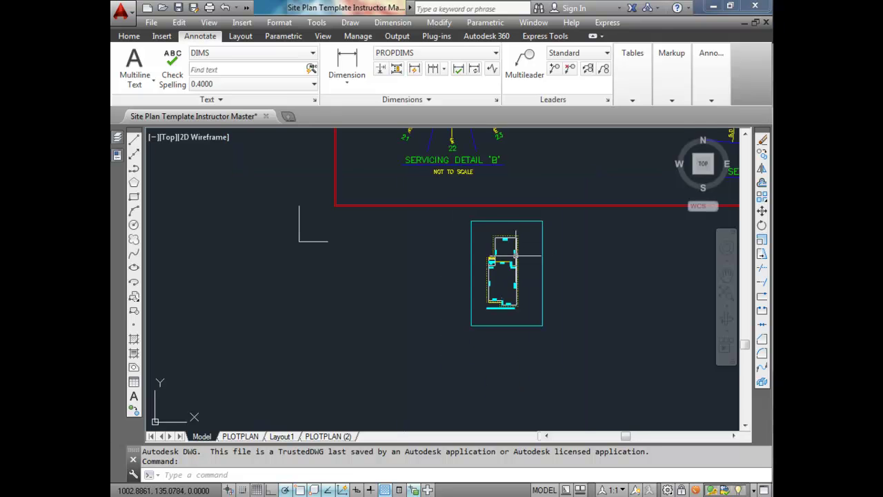
pyautogui.moveTo(404, 243)
pyautogui.mouseDown(button='middle')
pyautogui.moveTo(470, 269)
pyautogui.moveTo(394, 325)
pyautogui.mouseUp(button='middle')
pyautogui.scroll(8, 539, 274)
pyautogui.scroll(3, 539, 274)
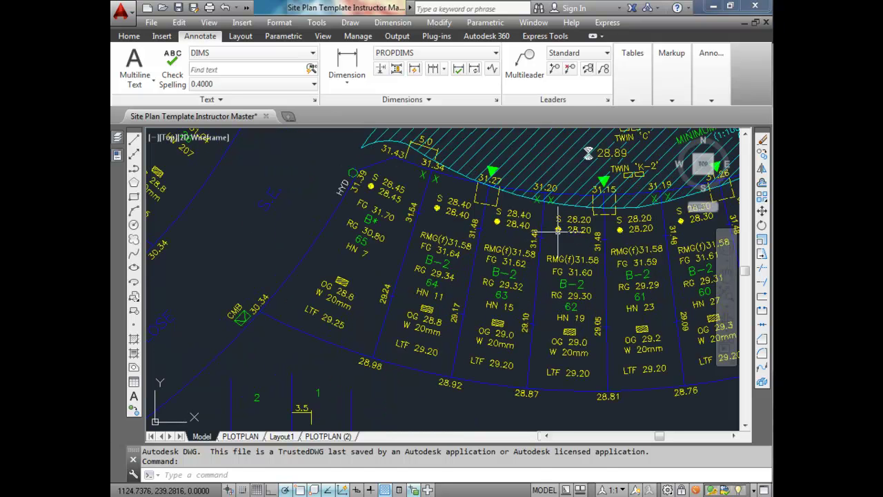
pyautogui.scroll(-8, 558, 229)
pyautogui.moveTo(452, 273); pyautogui.dragTo(577, 222, button='middle')
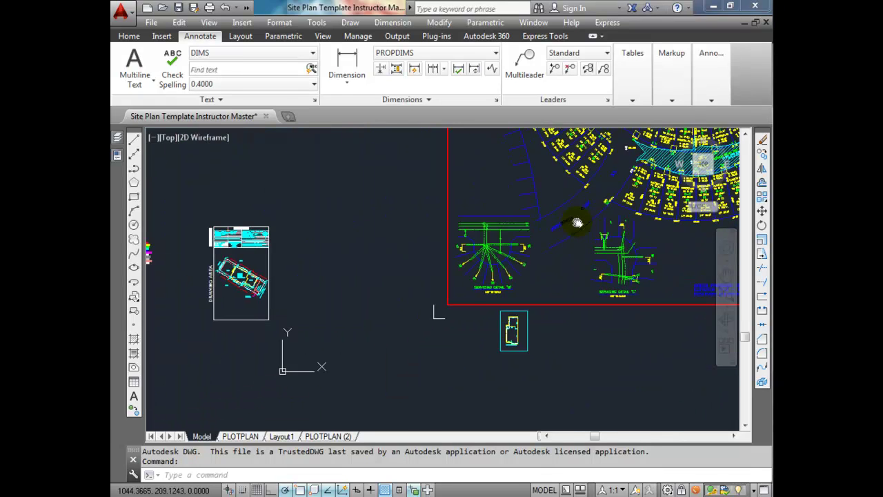
pyautogui.moveTo(338, 256); pyautogui.dragTo(387, 256, button='middle')
pyautogui.scroll(5, 359, 259)
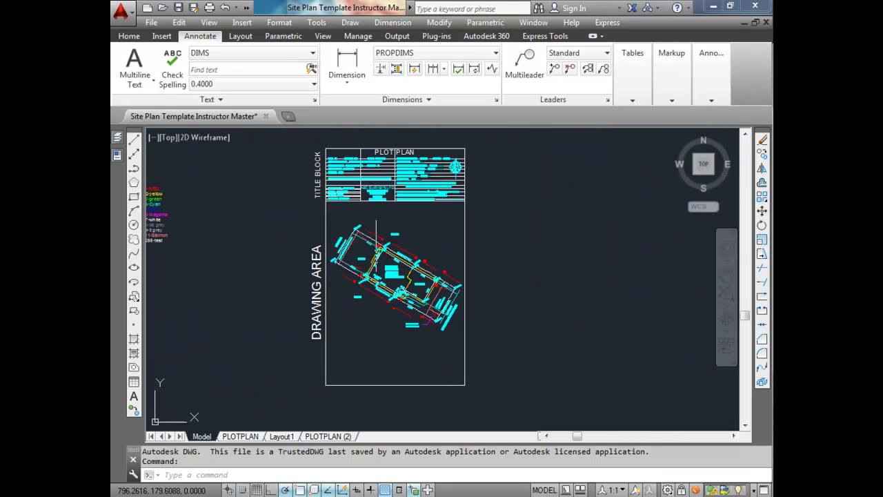
# Window-select the lot plan and move it to the left of the plot plan sheet
pyautogui.click(329, 216)
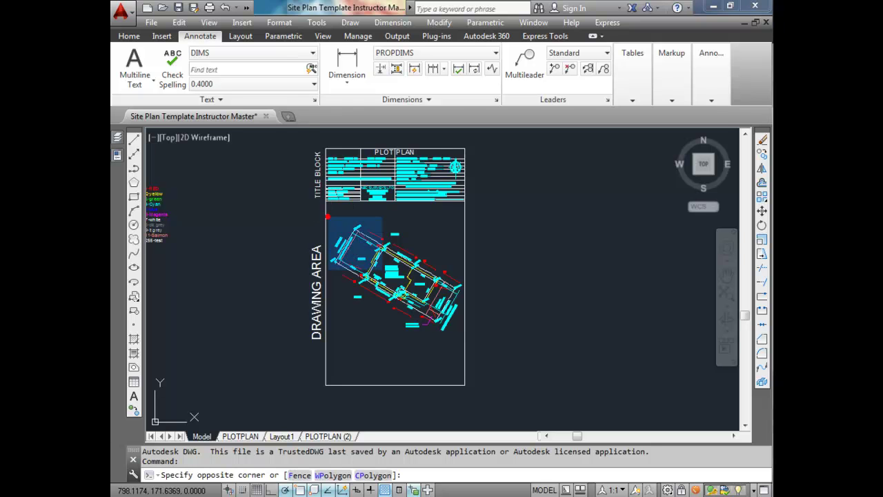
pyautogui.click(509, 343)
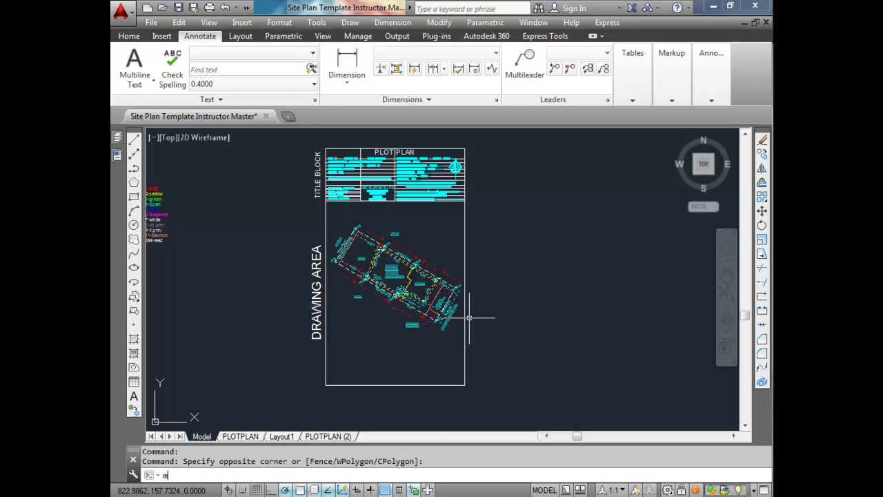
pyautogui.press('Return')
pyautogui.click(398, 286)
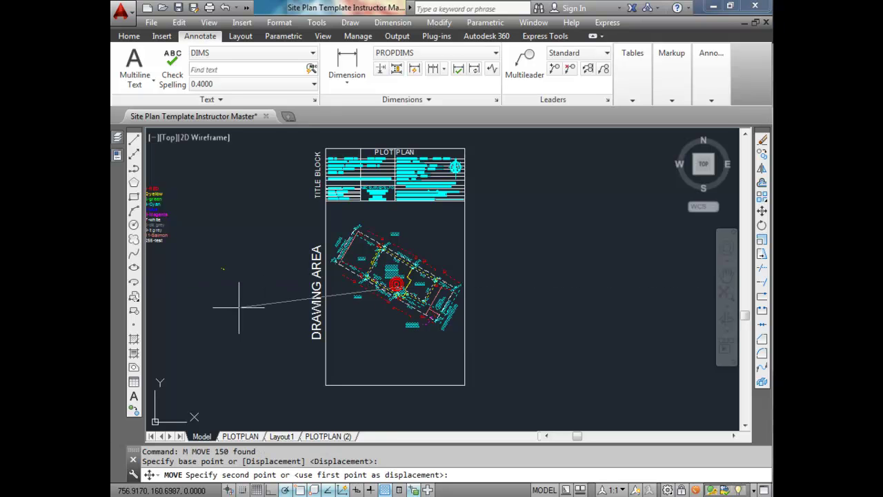
pyautogui.click(202, 314)
pyautogui.scroll(-3, 282, 350)
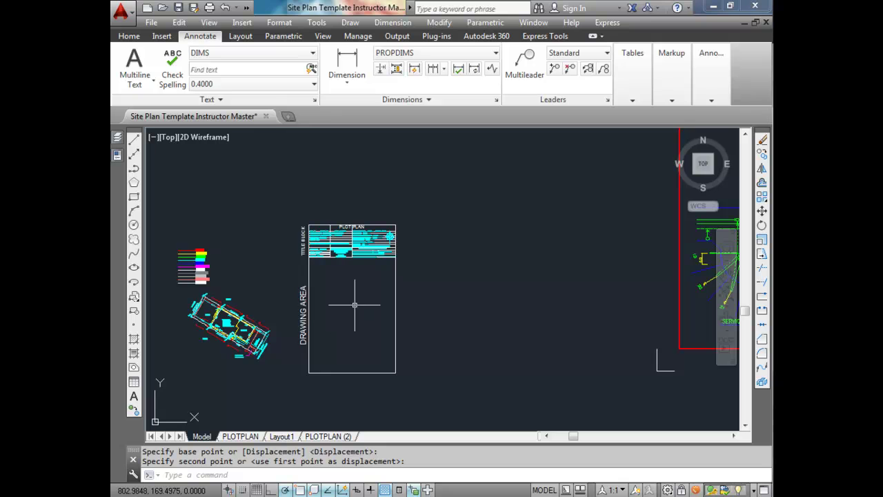
pyautogui.moveTo(370, 299); pyautogui.dragTo(459, 290, button='middle')
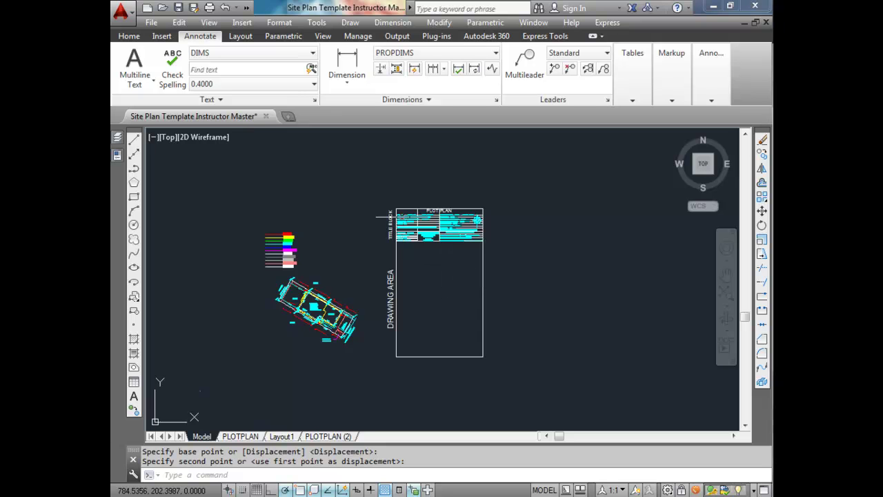
# In Drawing Units, set angles to degrees/minutes/seconds, whole-second precision, measured clockwise
pyautogui.click(279, 22)
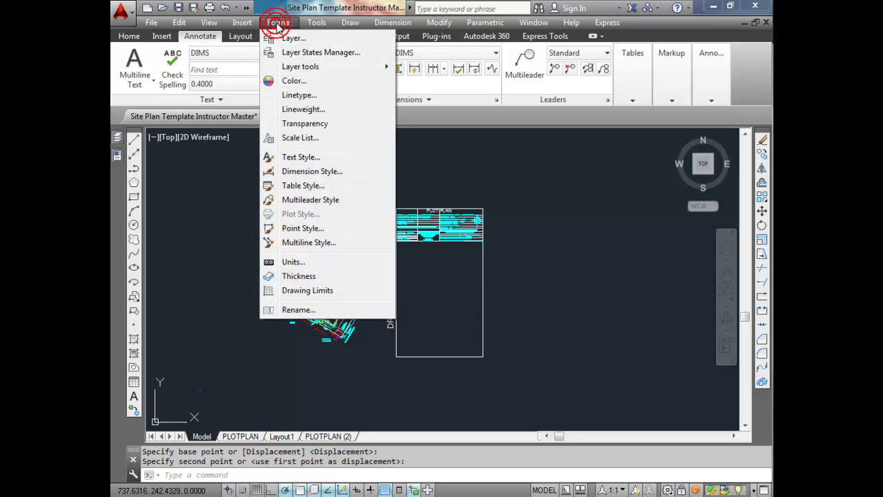
pyautogui.click(295, 262)
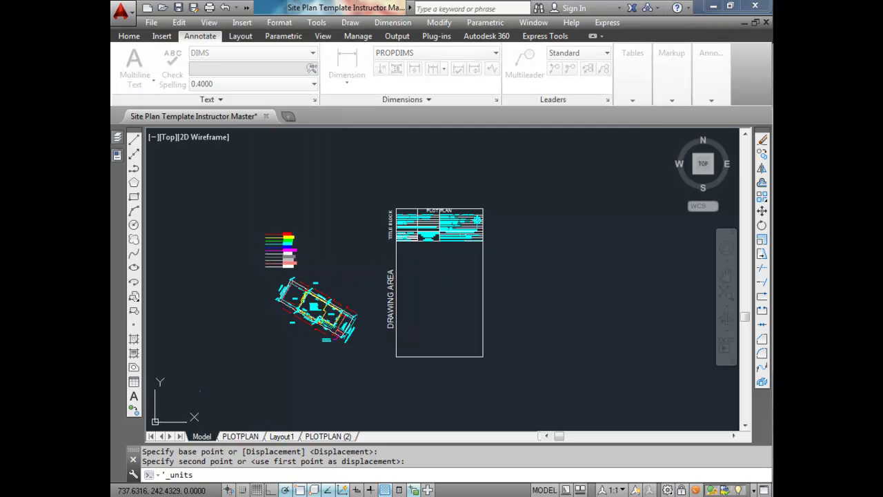
pyautogui.moveTo(331, 84); pyautogui.dragTo(376, 94)
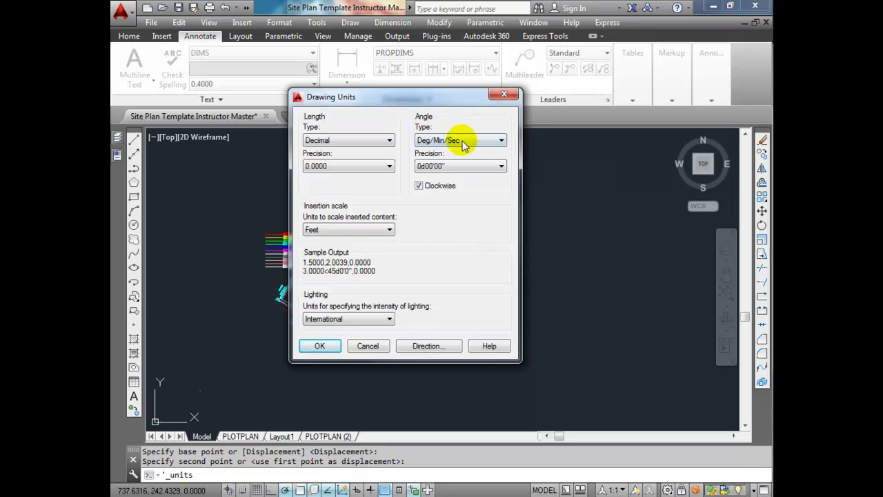
pyautogui.click(501, 140)
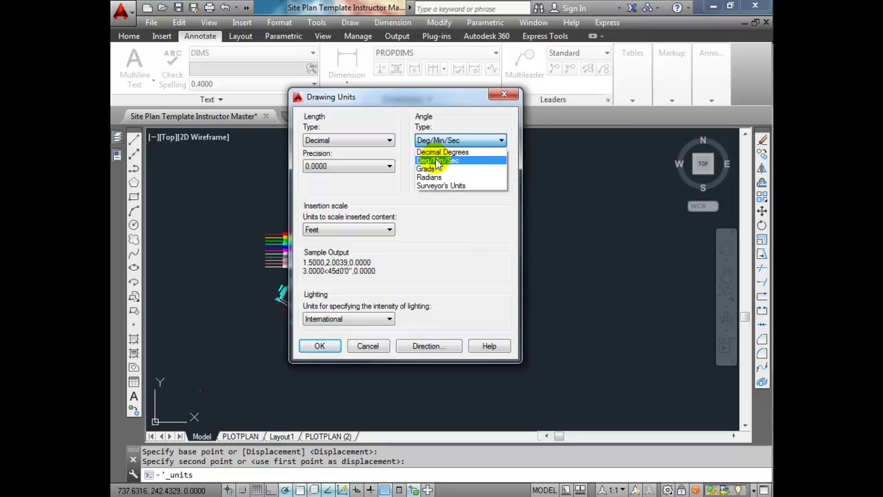
pyautogui.click(436, 160)
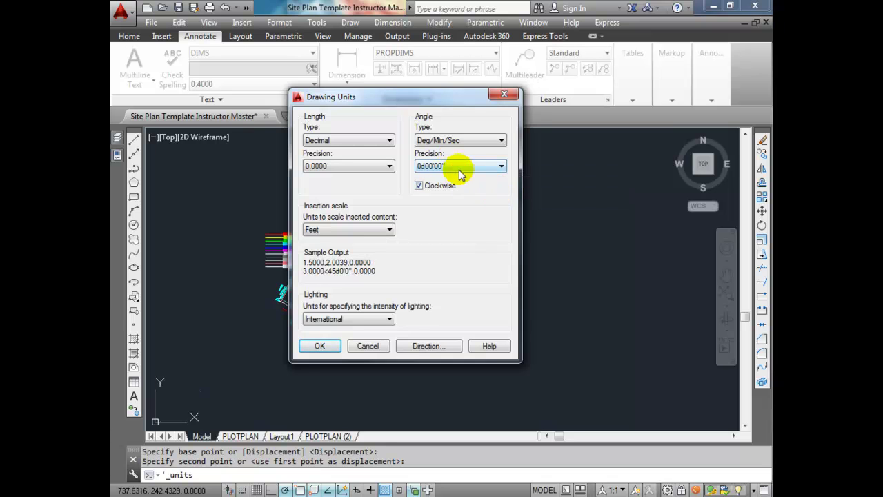
pyautogui.click(501, 166)
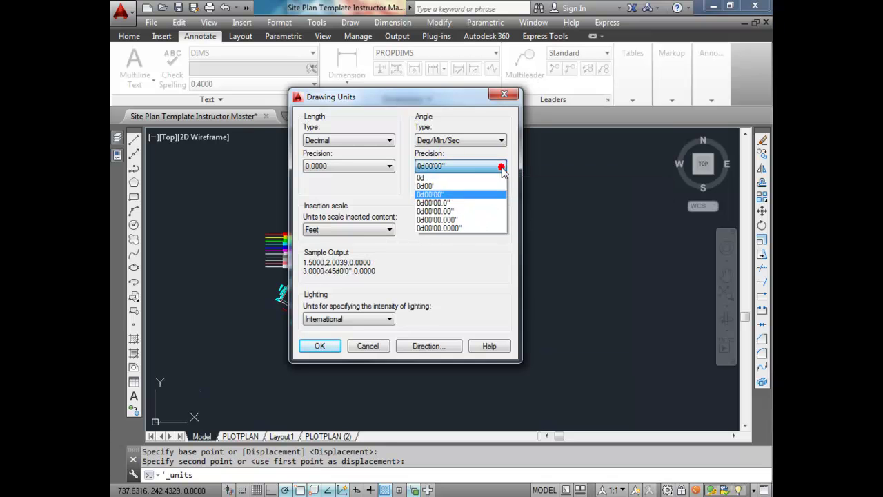
pyautogui.click(442, 195)
pyautogui.click(419, 186)
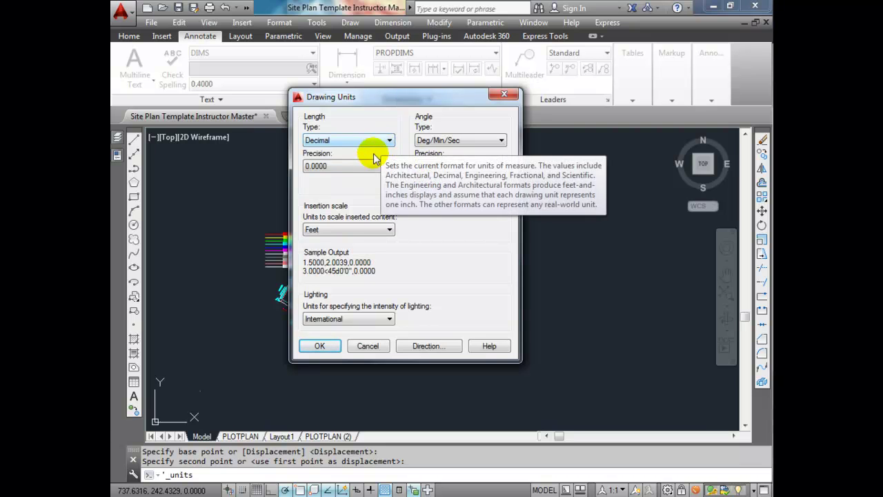
# Set lengths to Decimal with 0.000 precision and the insertion scale to Meters
pyautogui.click(336, 167)
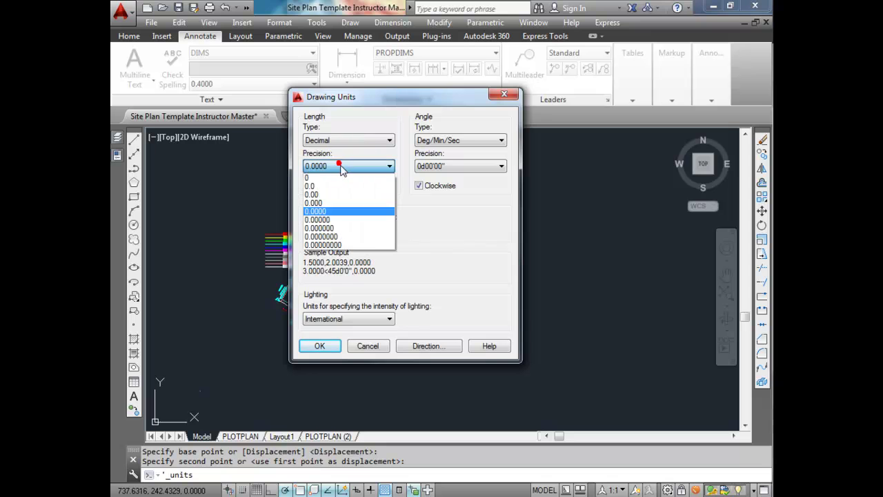
pyautogui.click(338, 203)
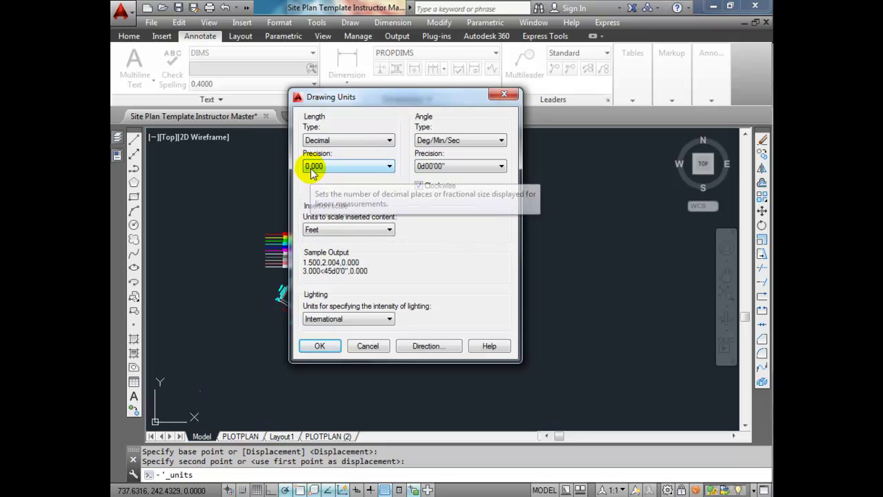
pyautogui.click(356, 142)
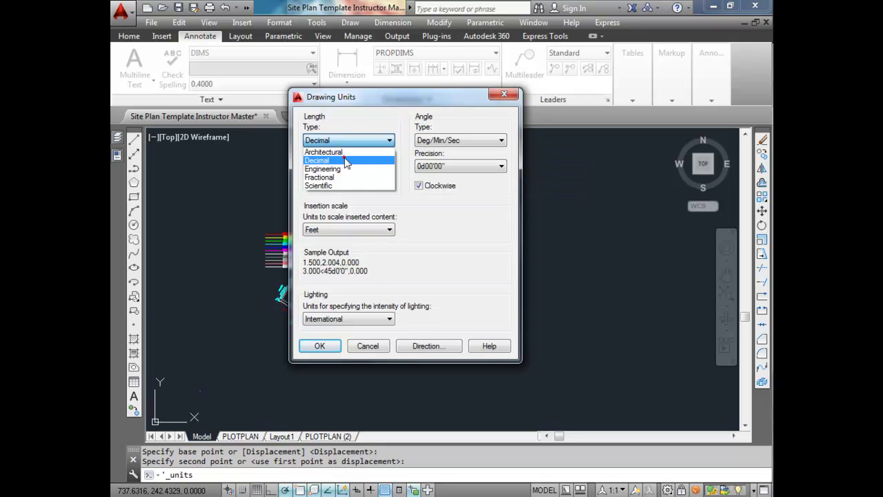
pyautogui.click(338, 159)
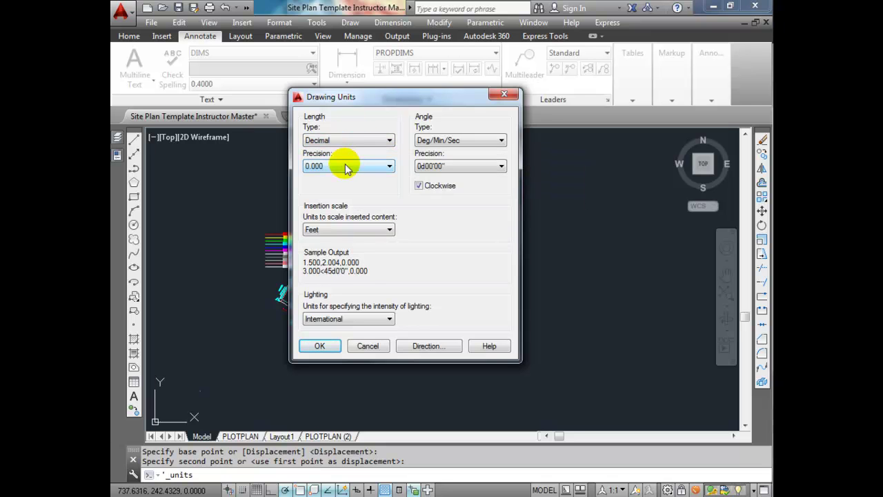
pyautogui.click(388, 231)
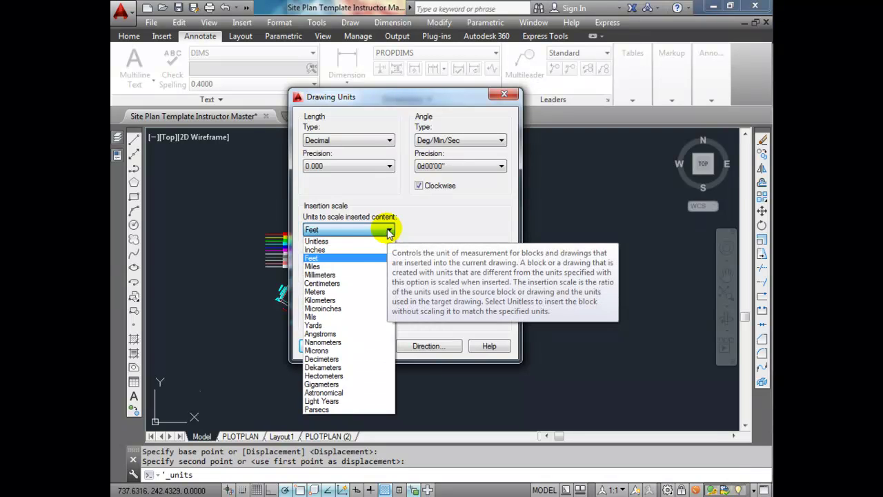
pyautogui.click(337, 291)
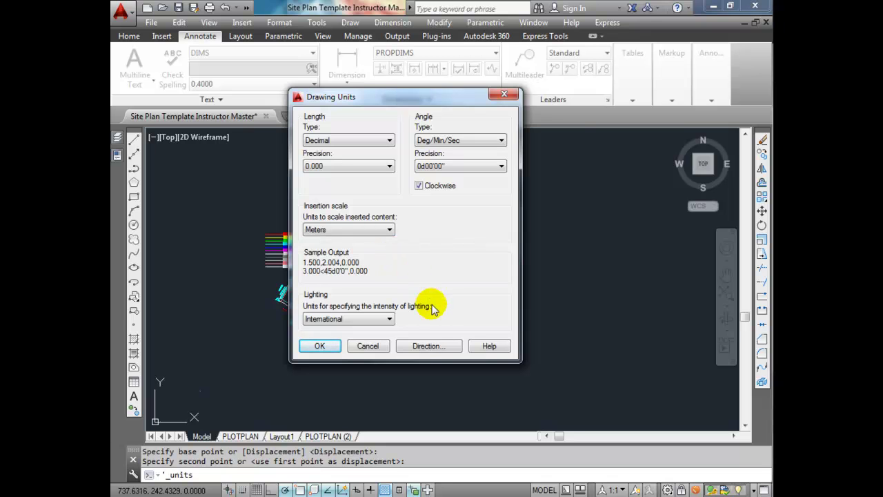
pyautogui.click(428, 347)
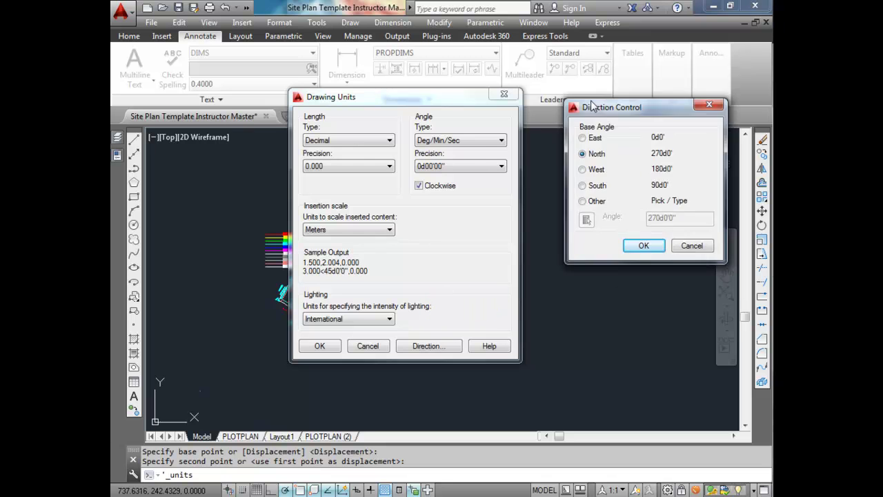
# Keep North (270d0'0") as the base angle and confirm the Drawing Units settings
pyautogui.moveTo(615, 100); pyautogui.dragTo(369, 100)
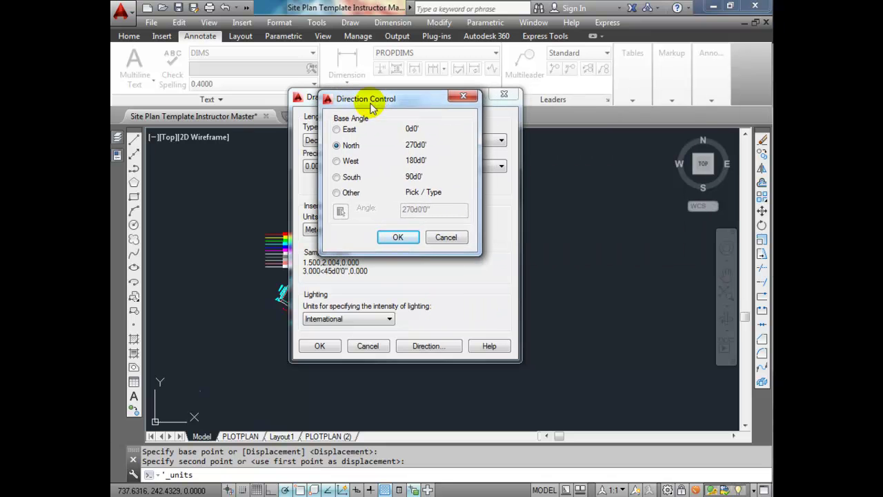
pyautogui.click(339, 145)
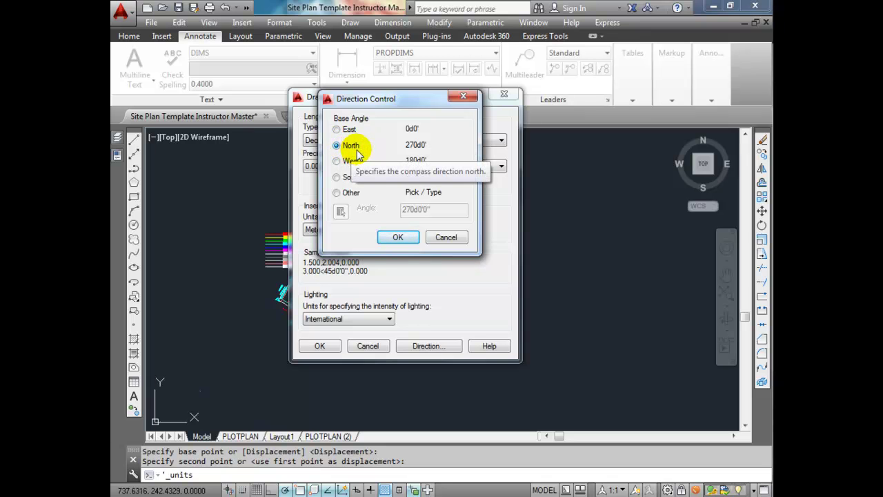
pyautogui.click(338, 129)
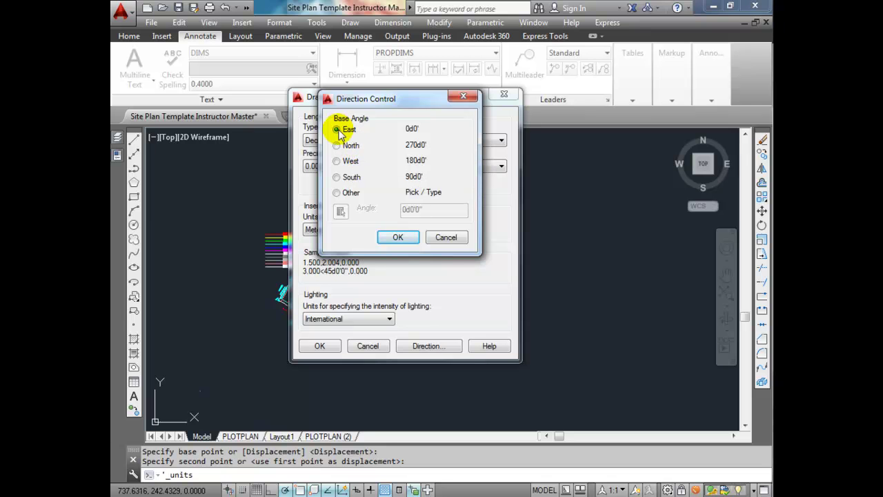
pyautogui.click(336, 145)
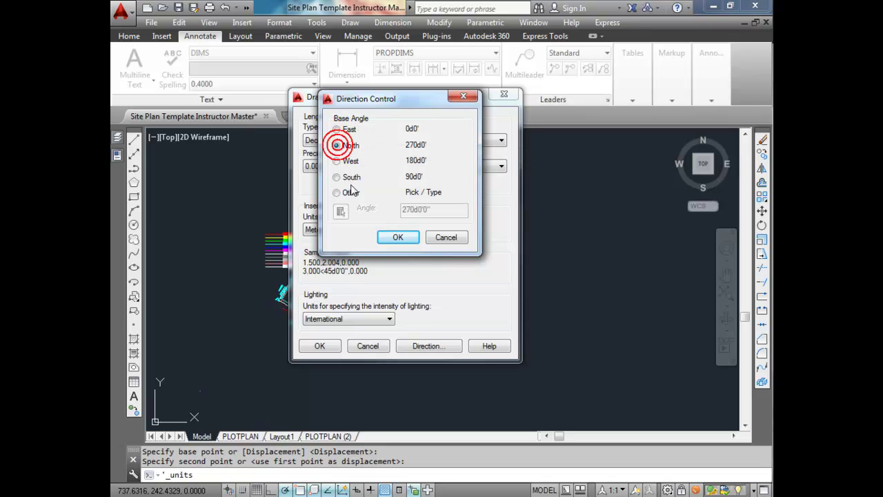
pyautogui.click(398, 238)
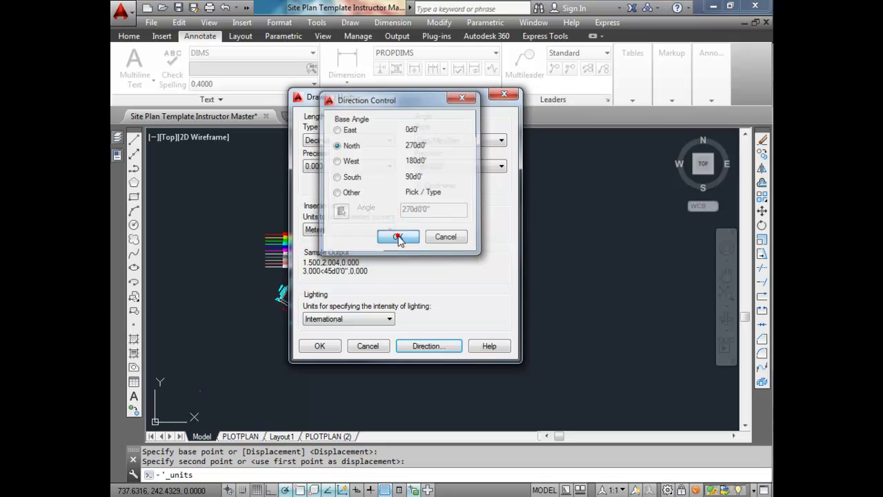
pyautogui.click(322, 345)
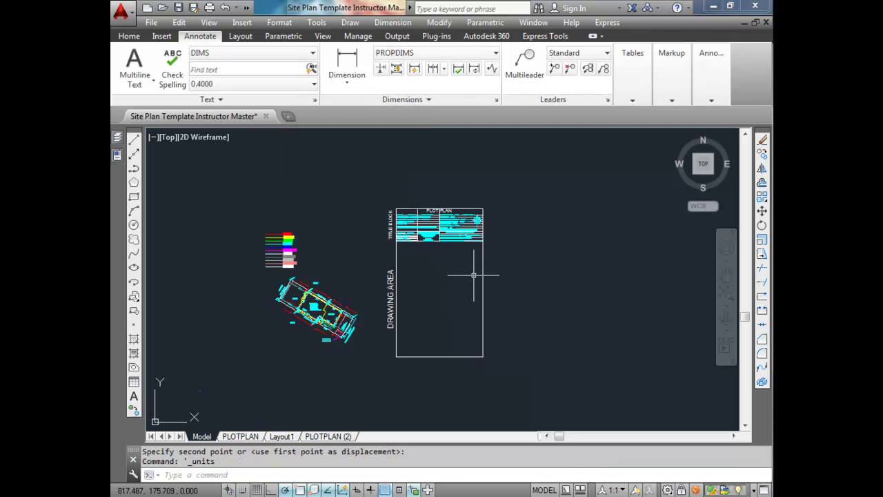
pyautogui.click(129, 36)
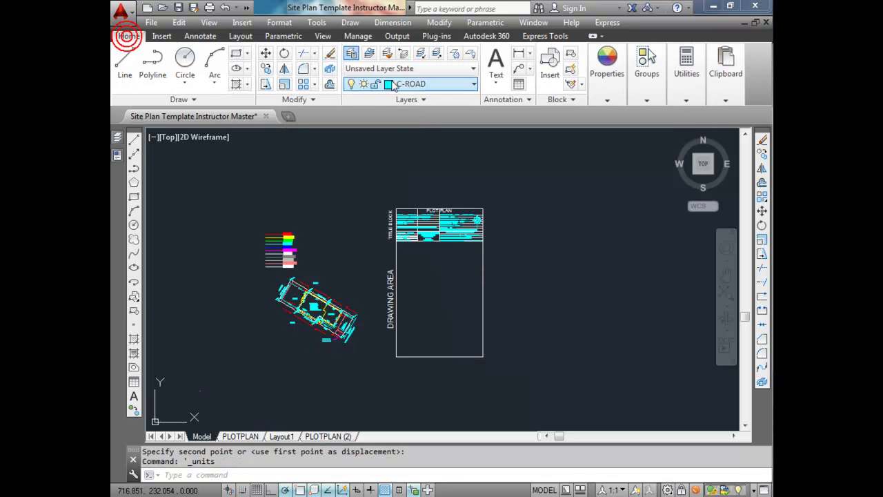
pyautogui.click(468, 83)
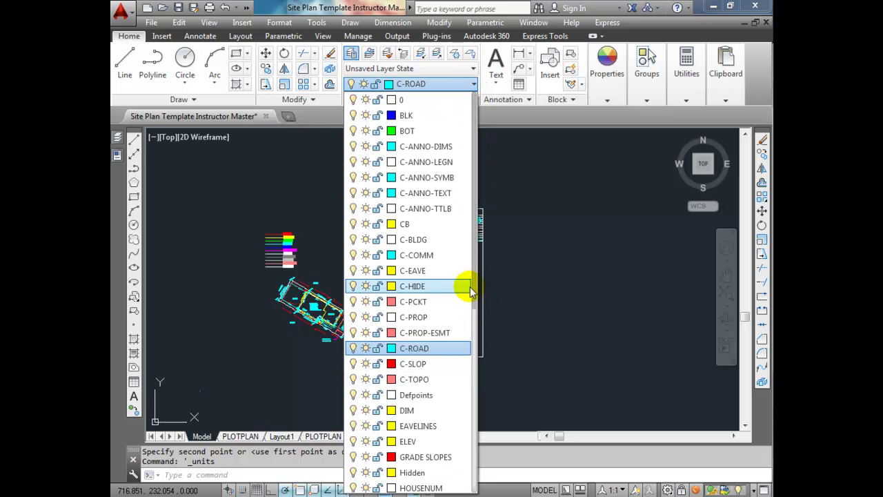
pyautogui.moveTo(473, 285); pyautogui.dragTo(473, 252)
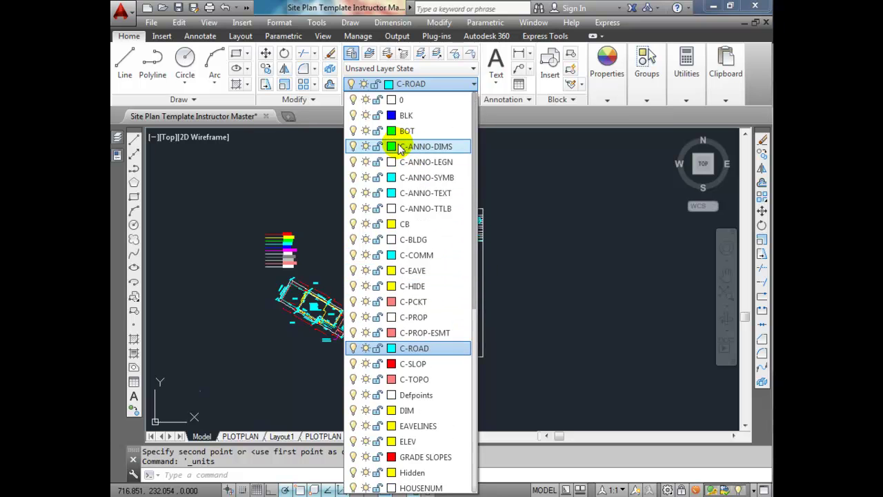
pyautogui.moveTo(473, 177); pyautogui.dragTo(467, 409)
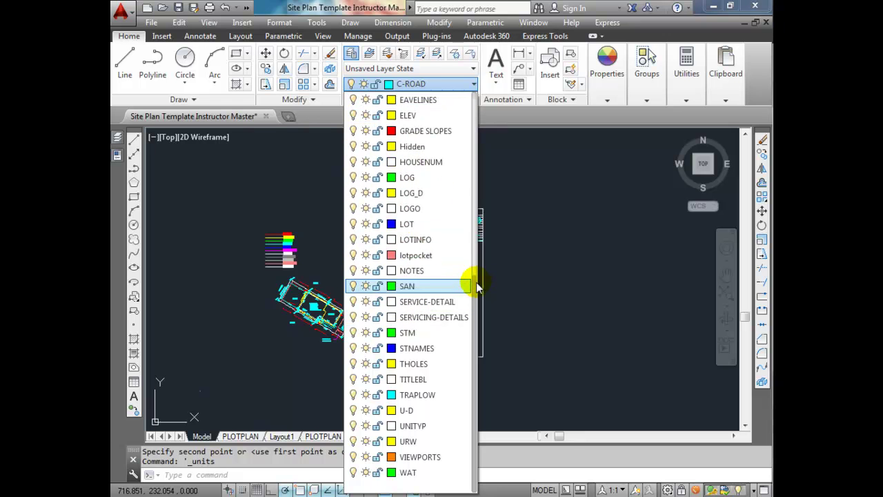
pyautogui.moveTo(476, 286); pyautogui.dragTo(466, 236)
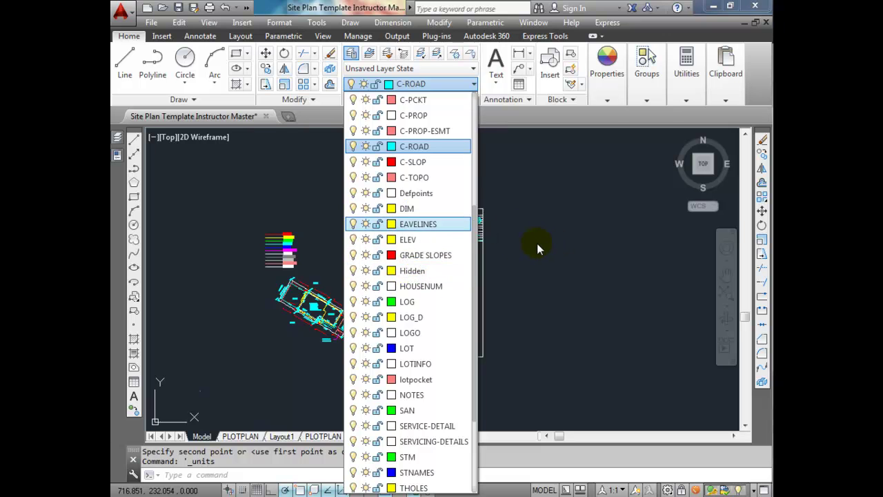
pyautogui.moveTo(474, 242); pyautogui.dragTo(483, 153)
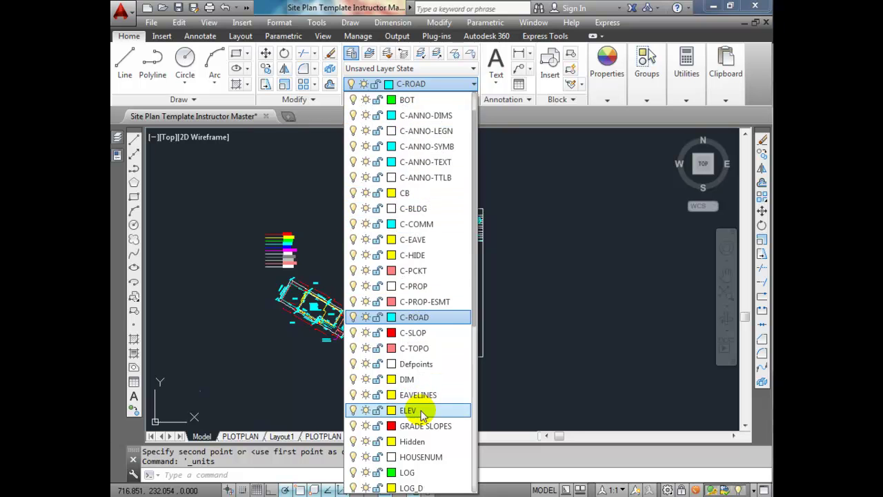
pyautogui.click(568, 254)
pyautogui.click(200, 36)
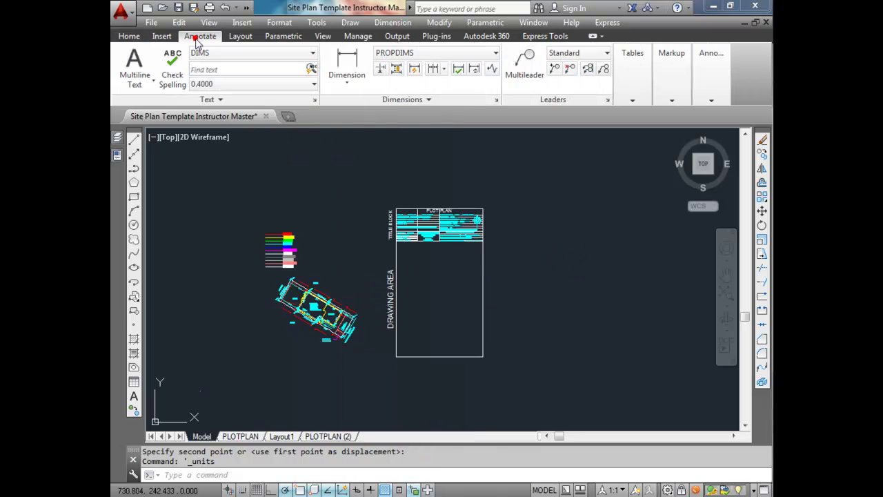
pyautogui.click(314, 99)
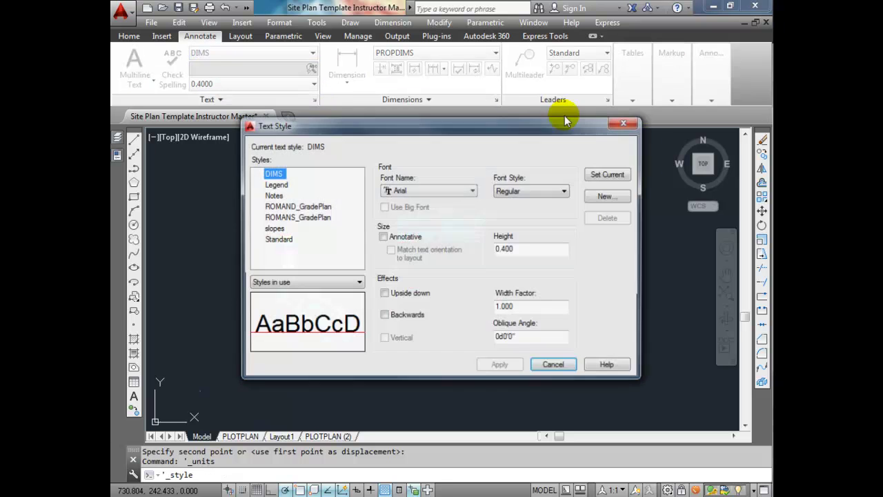
pyautogui.click(259, 227)
pyautogui.click(258, 162)
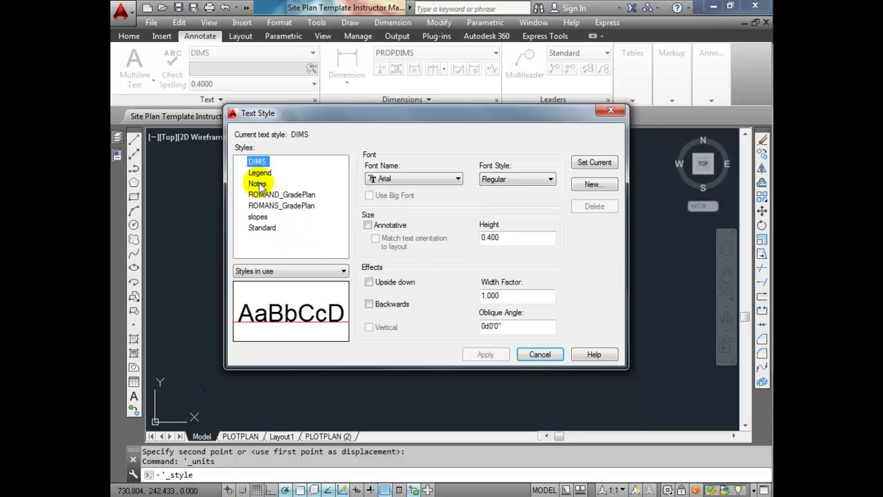
pyautogui.click(257, 184)
pyautogui.click(545, 353)
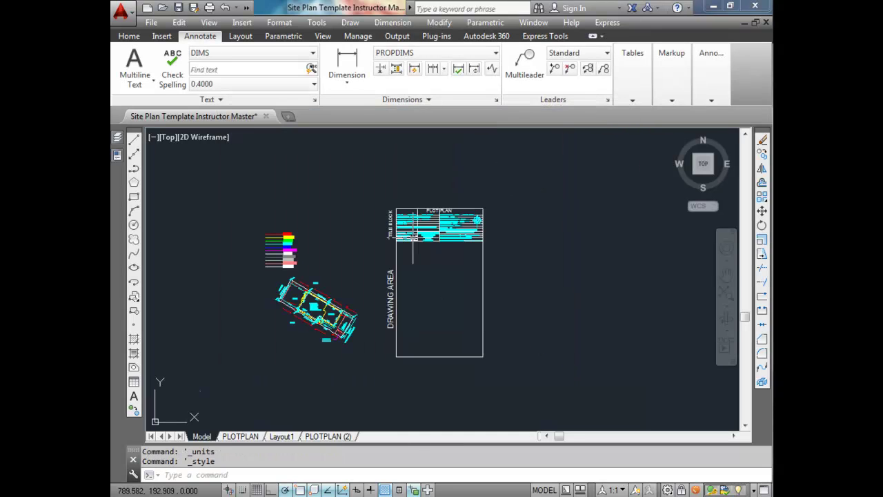
pyautogui.click(496, 100)
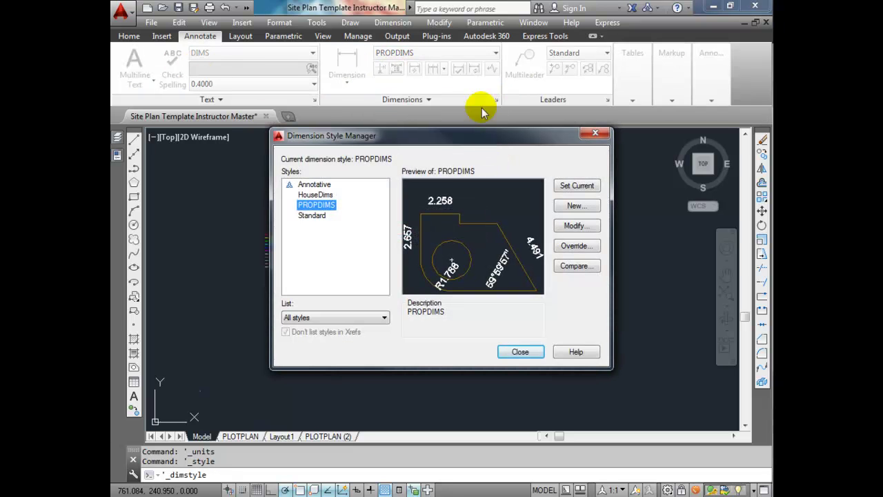
pyautogui.click(312, 196)
pyautogui.click(316, 205)
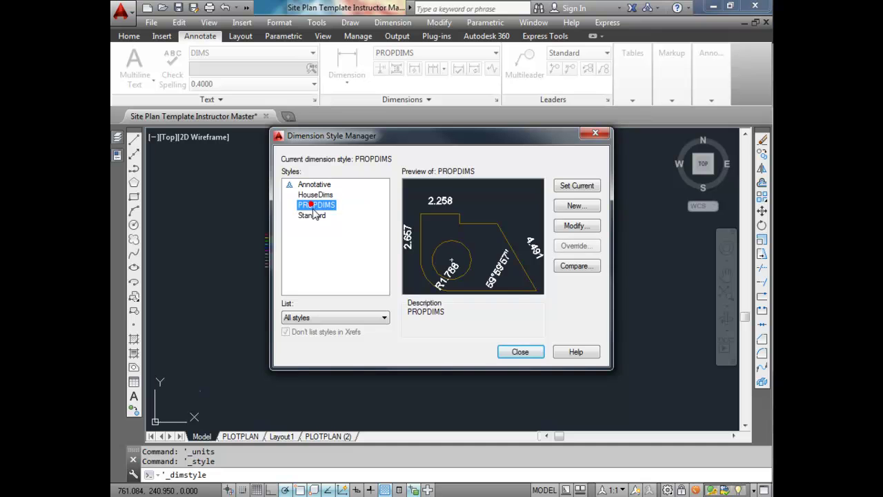
pyautogui.click(312, 215)
pyautogui.click(522, 350)
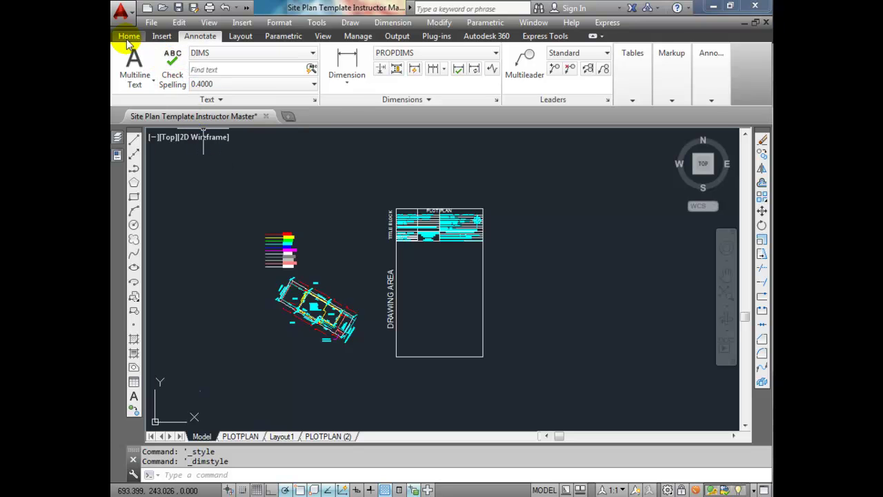
# Make C-PROP the current layer from the Home tab layer list, then switch to the maximised Firefox course site
pyautogui.scroll(-4, 448, 283)
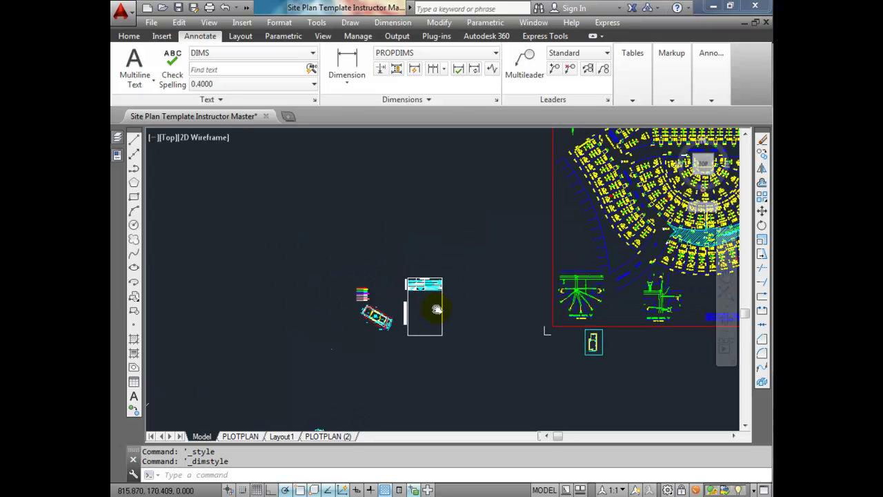
pyautogui.scroll(4, 431, 307)
pyautogui.scroll(-2, 425, 307)
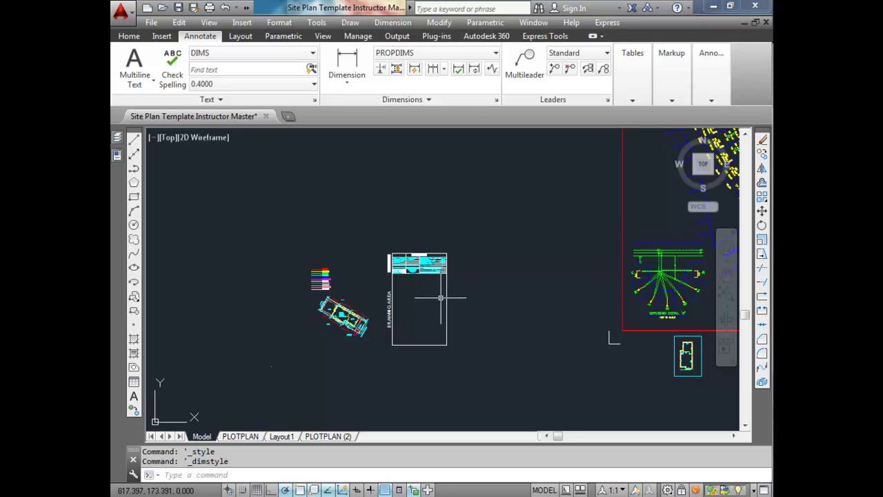
pyautogui.scroll(-2, 521, 293)
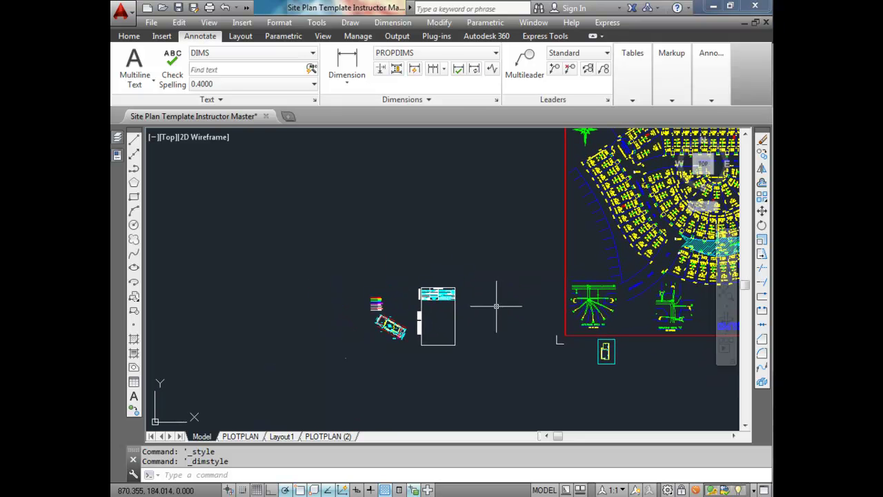
pyautogui.moveTo(337, 241)
pyautogui.mouseDown(button='middle')
pyautogui.moveTo(389, 292)
pyautogui.moveTo(404, 236)
pyautogui.mouseUp(button='middle')
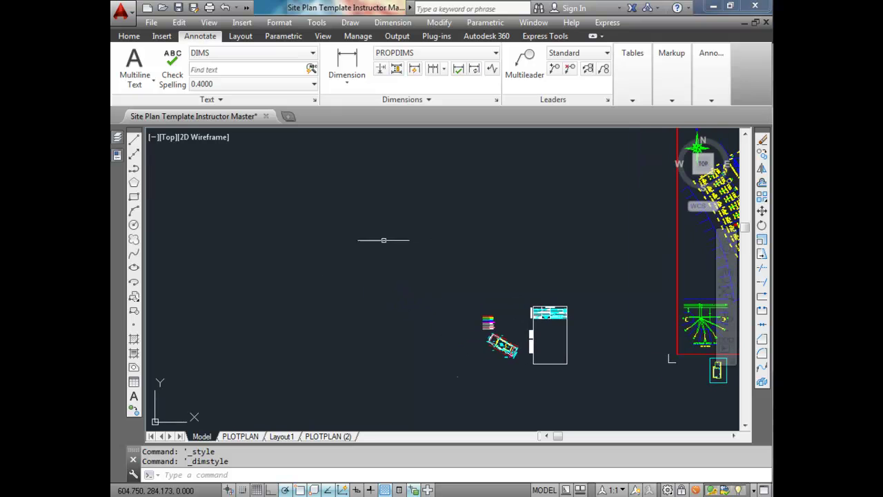
pyautogui.click(127, 36)
pyautogui.click(473, 83)
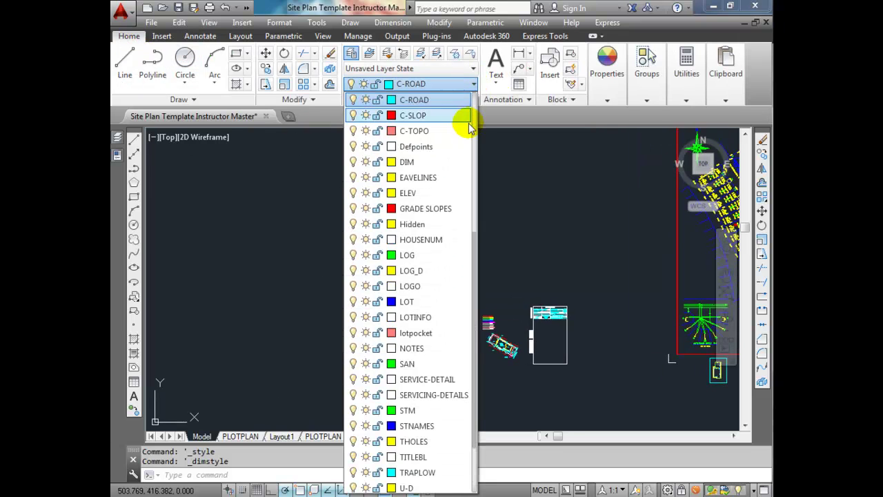
pyautogui.scroll(4, 442, 219)
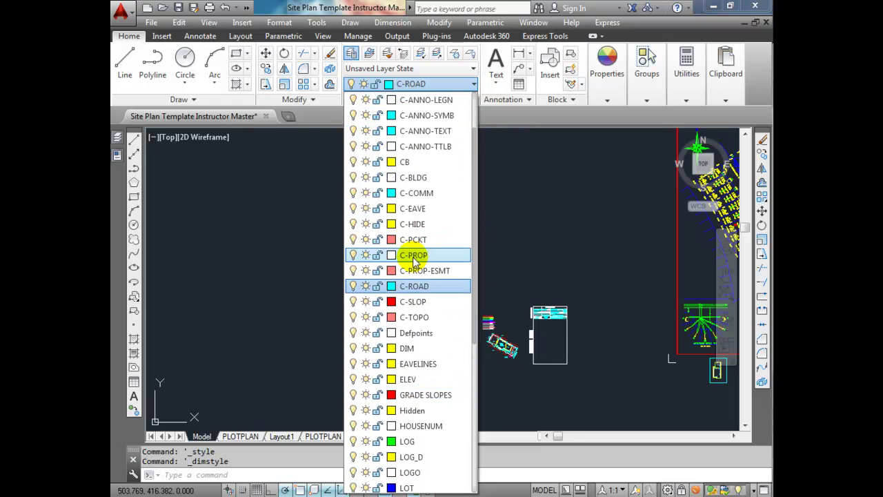
pyautogui.click(413, 255)
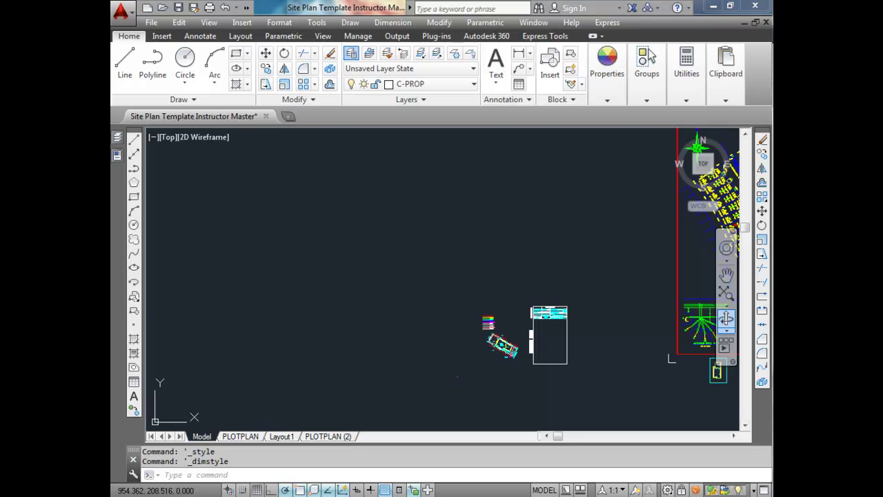
pyautogui.hotkey('alt', 'Tab')
pyautogui.doubleClick(473, 29)
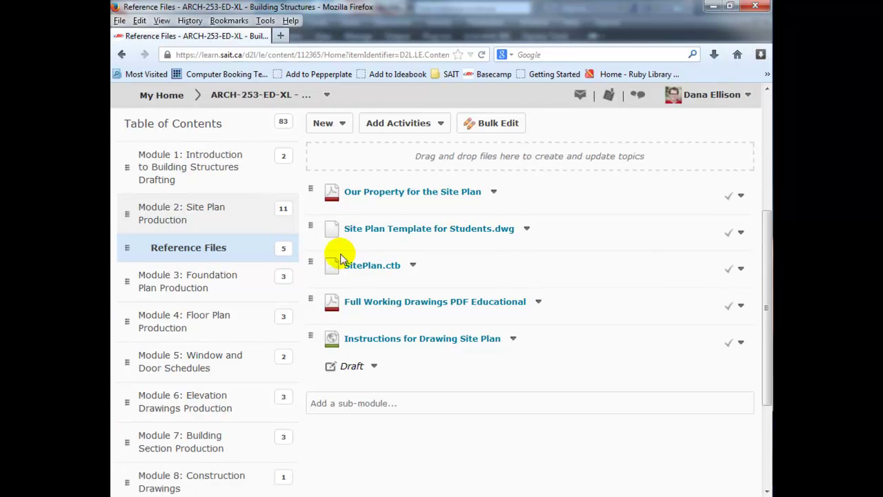
# Open the ARCH 253 Bylaw Assignment PDF from the Module 2: Site Plan Production contents
pyautogui.click(377, 194)
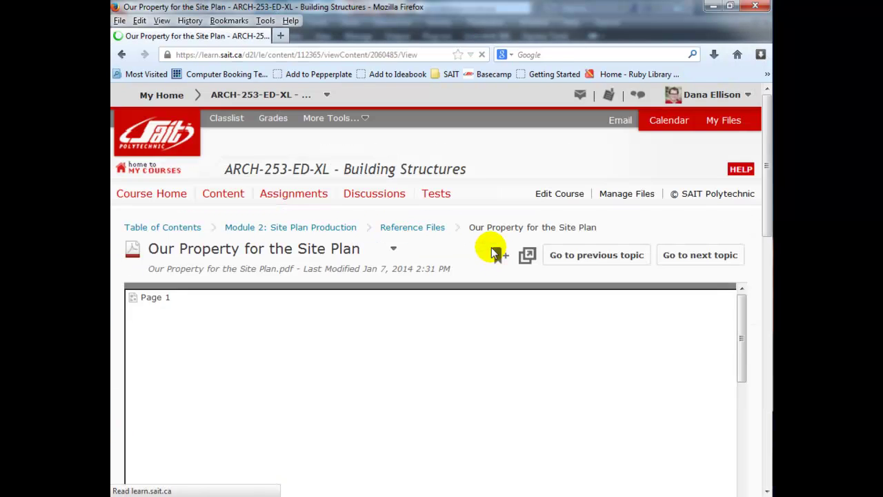
pyautogui.click(119, 56)
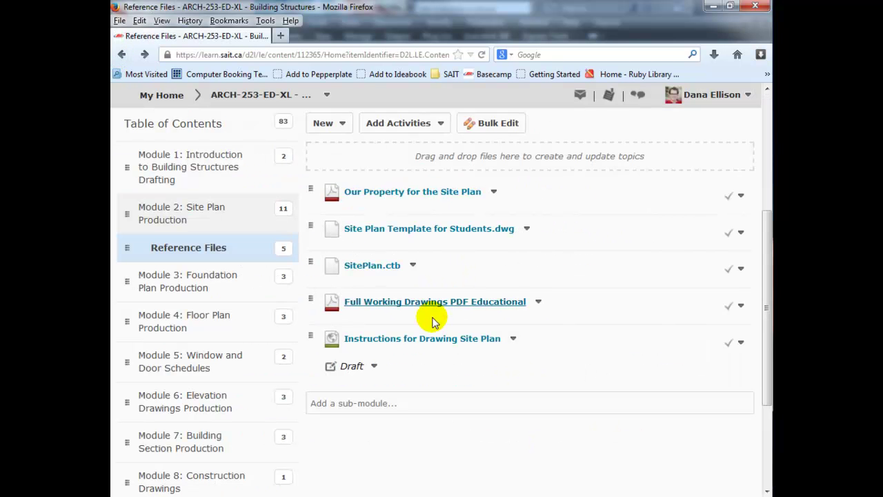
pyautogui.scroll(5, 423, 311)
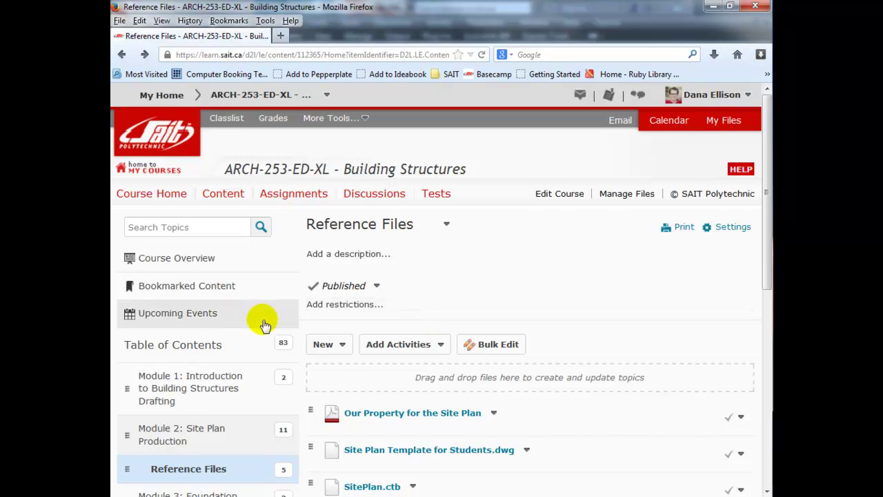
pyautogui.scroll(-3, 263, 324)
pyautogui.click(182, 284)
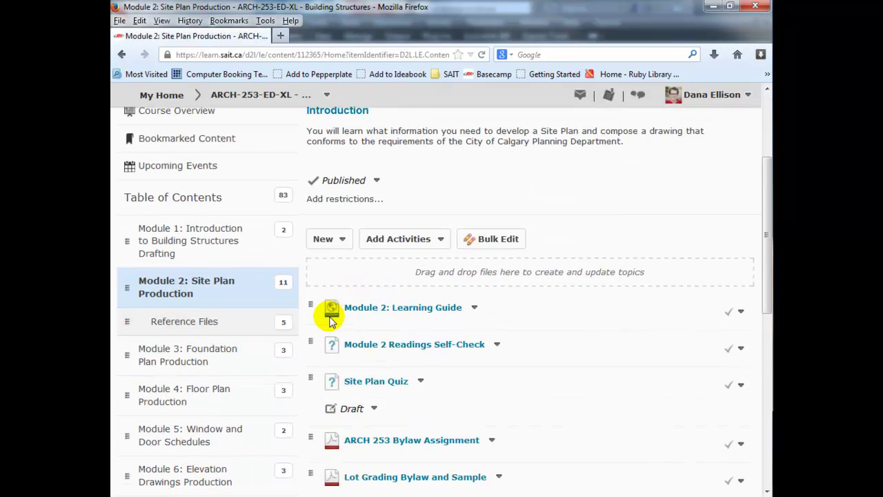
pyautogui.scroll(-3, 386, 310)
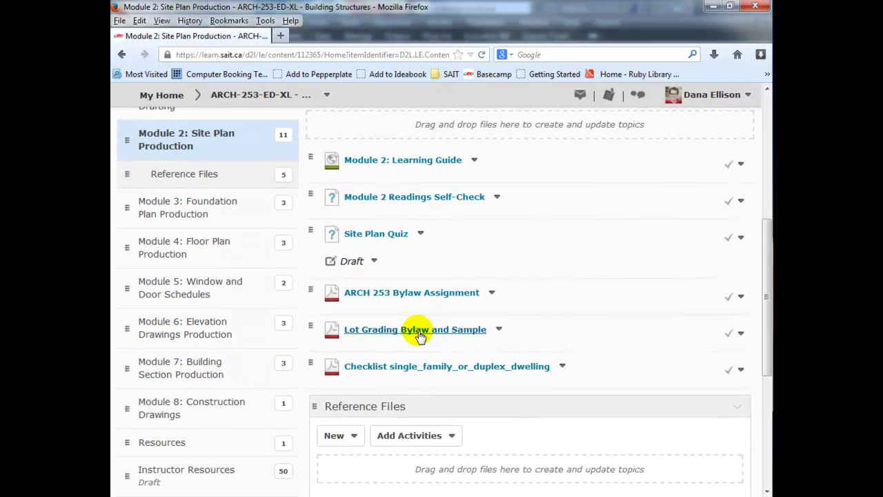
pyautogui.click(422, 294)
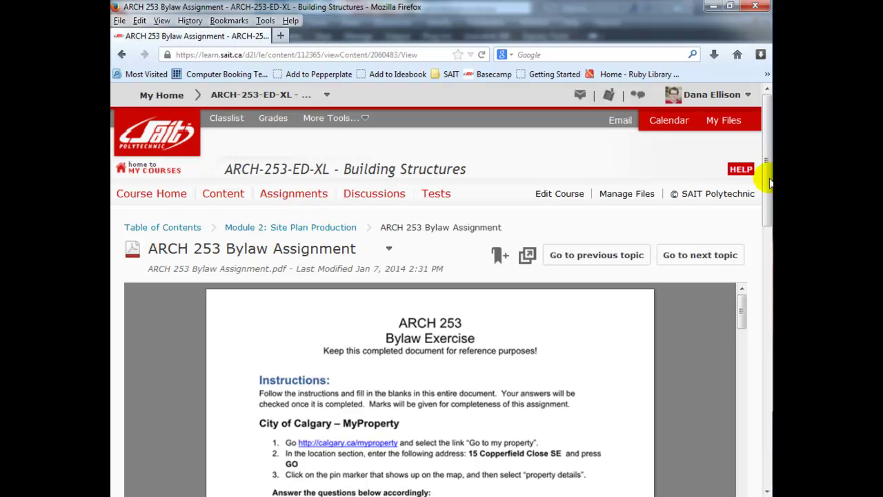
# Read the page-6 lot radii (96.50, 131.50) in the bylaw PDF, then minimise Firefox
pyautogui.scroll(-5, 759, 107)
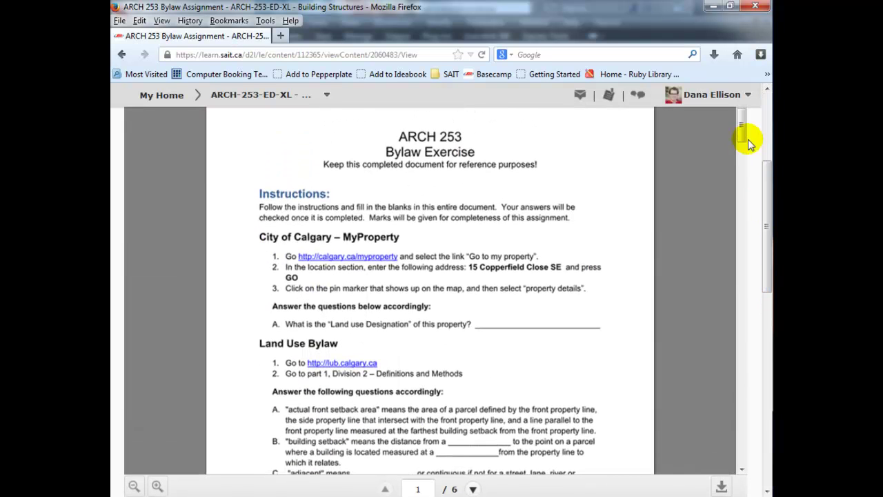
pyautogui.moveTo(740, 128)
pyautogui.mouseDown()
pyautogui.moveTo(752, 469)
pyautogui.moveTo(733, 445)
pyautogui.moveTo(739, 429)
pyautogui.moveTo(745, 440)
pyautogui.moveTo(741, 426)
pyautogui.mouseUp()
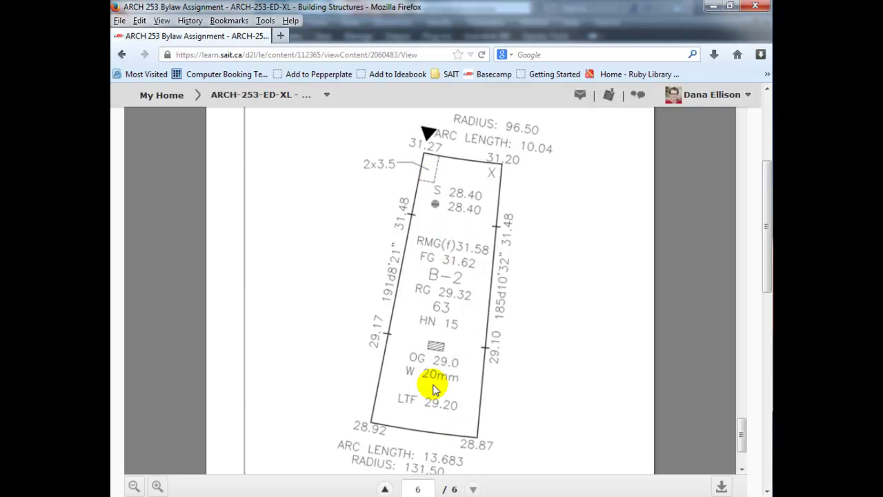
pyautogui.scroll(-3, 431, 386)
pyautogui.scroll(3, 432, 386)
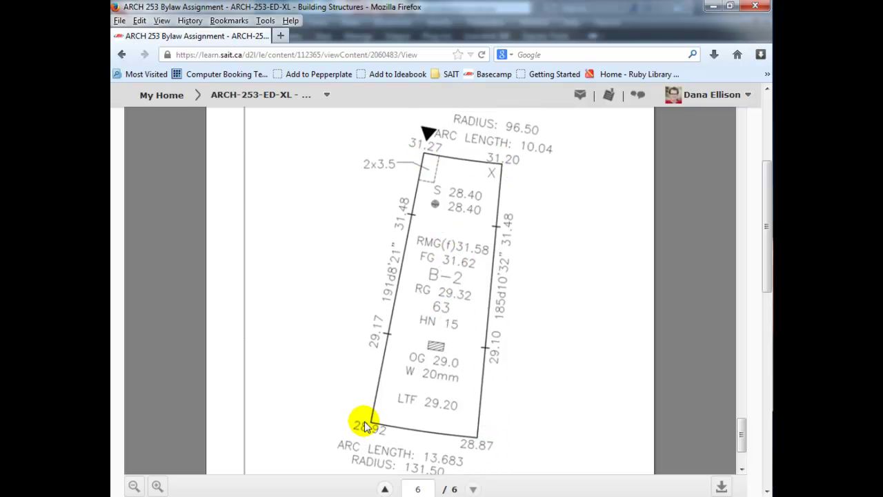
pyautogui.click(712, 6)
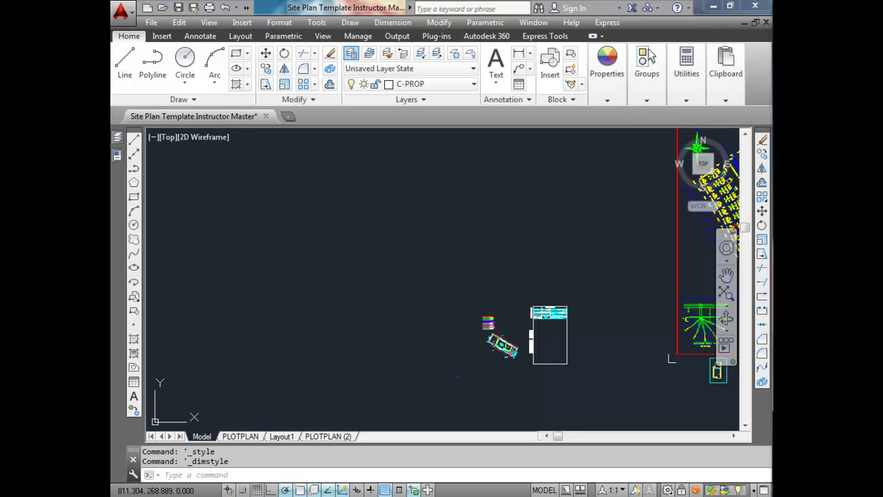
# Recheck the PDF, then draw a 131.5-radius circle in empty space beside the site plan
pyautogui.hotkey('alt', 'Tab')
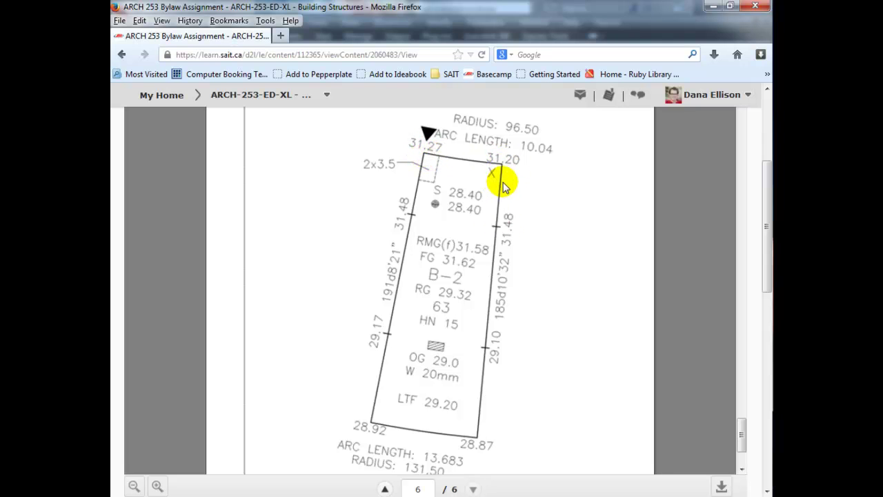
pyautogui.click(713, 6)
pyautogui.click(474, 209)
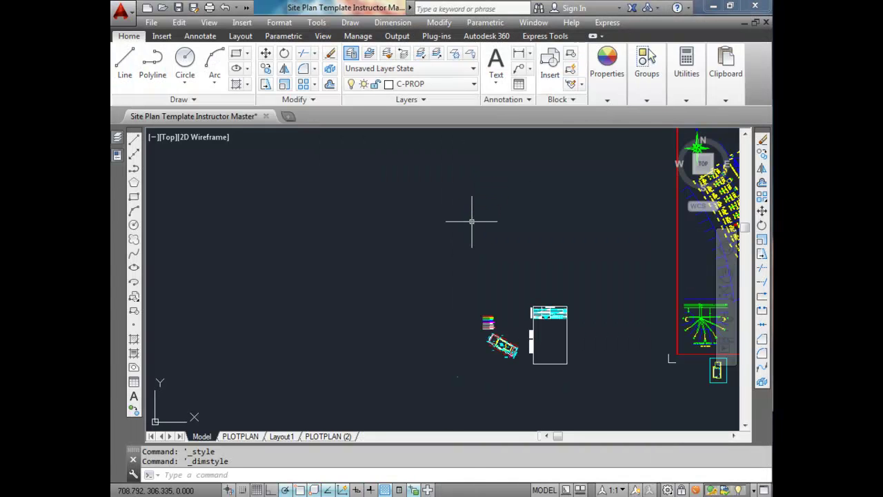
pyautogui.write('c')
pyautogui.press('Return')
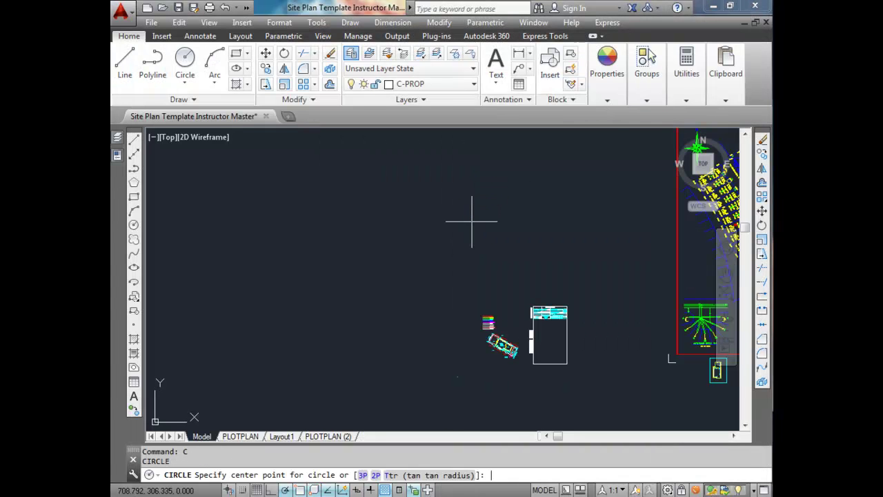
pyautogui.click(388, 204)
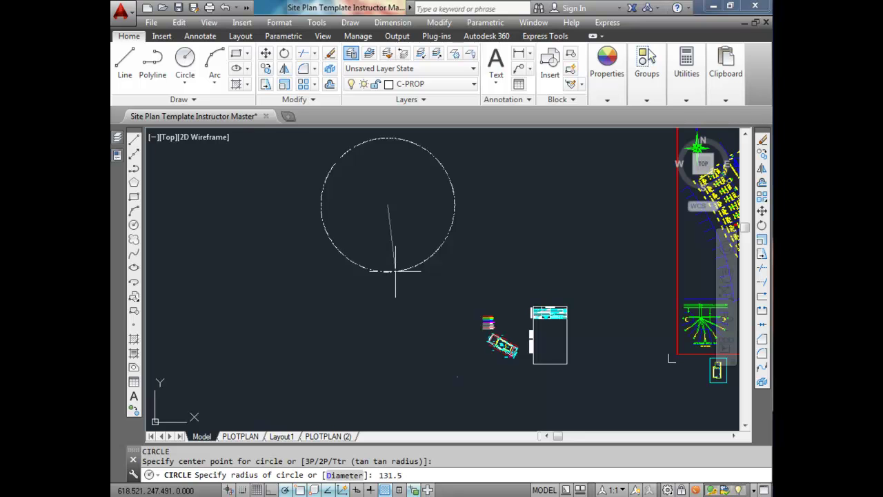
pyautogui.press('Return')
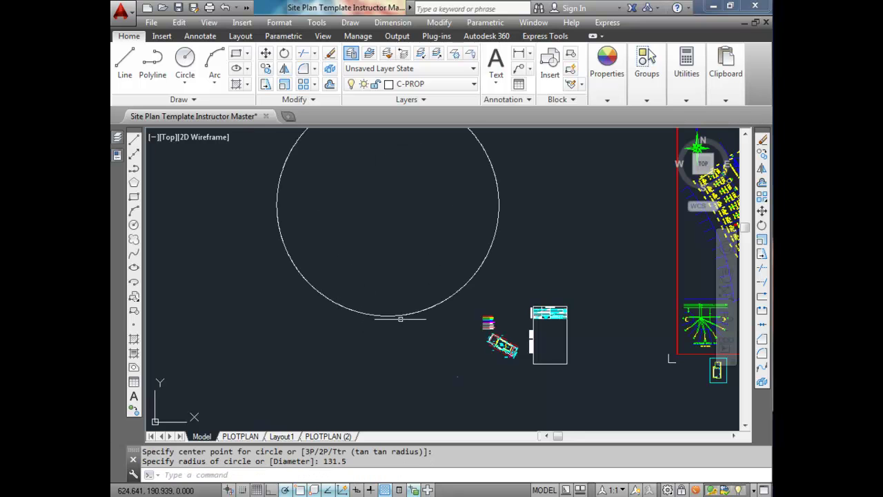
pyautogui.moveTo(617, 344); pyautogui.dragTo(327, 354, button='middle')
pyautogui.scroll(6, 507, 294)
pyautogui.moveTo(508, 294); pyautogui.dragTo(472, 370, button='middle')
pyautogui.scroll(-2, 512, 289)
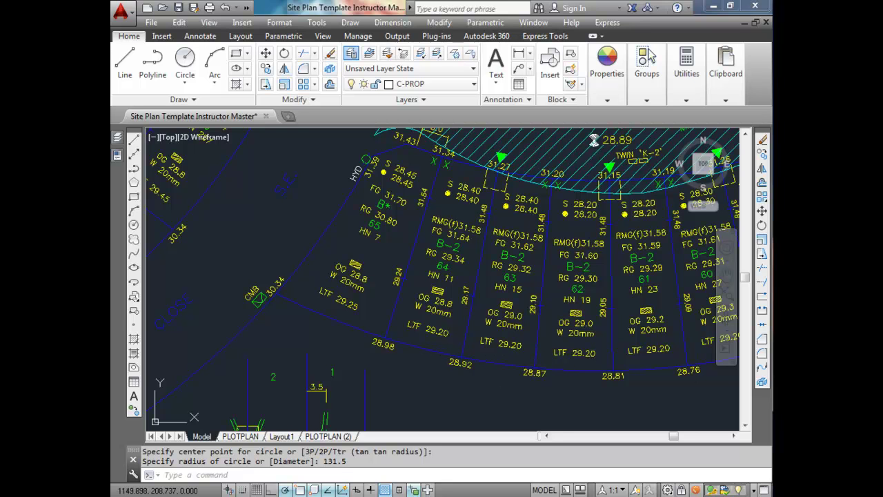
# Draw a 96.5-radius circle centred on the first circle's centre
pyautogui.hotkey('alt', 'Tab')
pyautogui.scroll(-2, 394, 398)
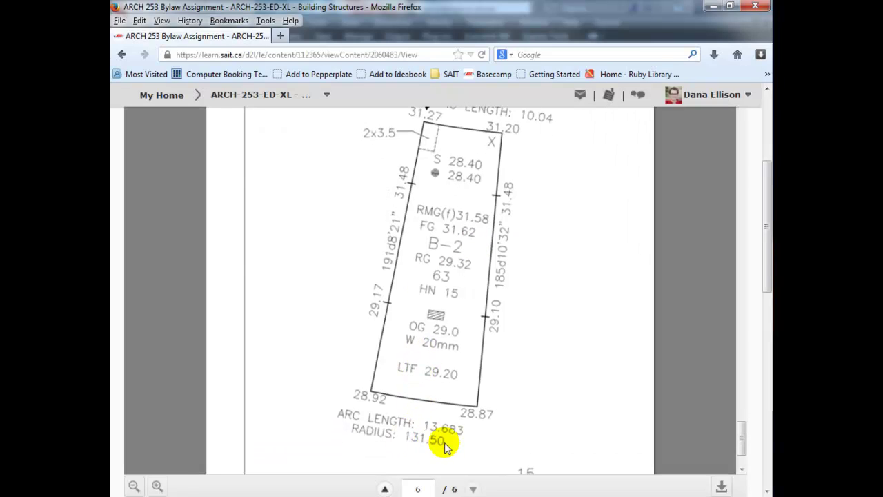
pyautogui.scroll(2, 428, 436)
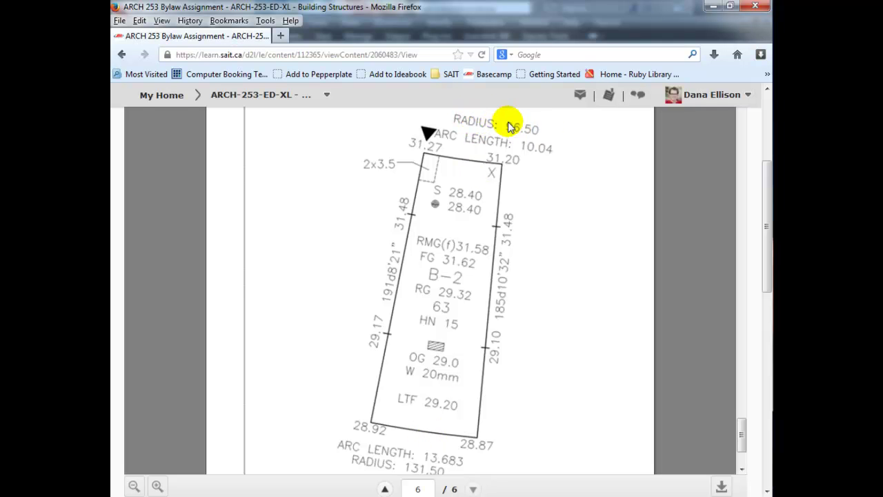
pyautogui.click(713, 6)
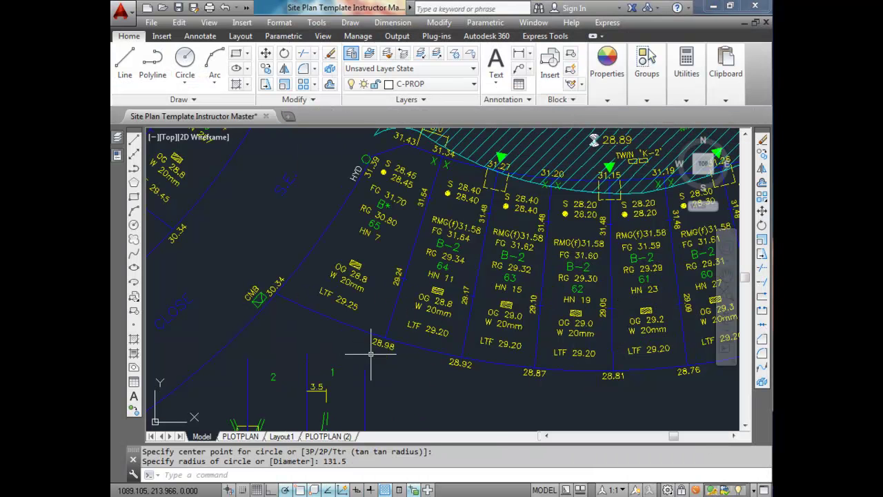
pyautogui.scroll(-8, 345, 356)
pyautogui.moveTo(274, 363); pyautogui.dragTo(425, 328, button='middle')
pyautogui.scroll(5, 424, 329)
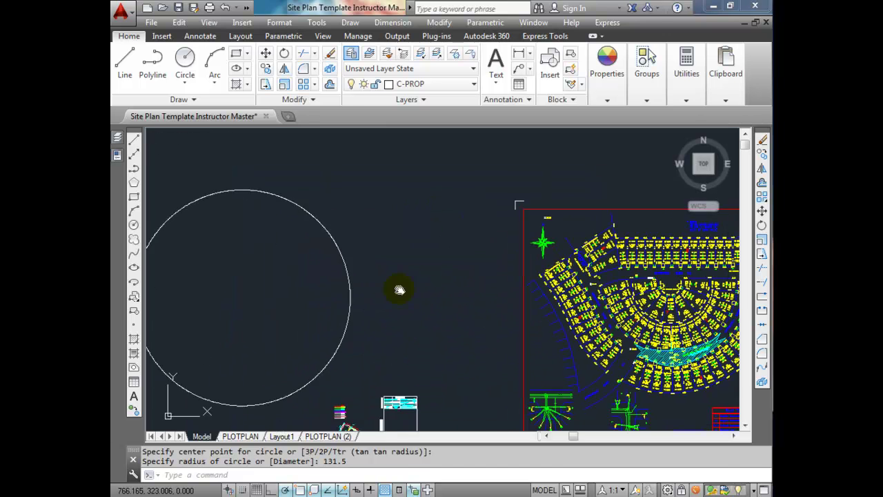
pyautogui.moveTo(296, 234); pyautogui.dragTo(460, 208, button='middle')
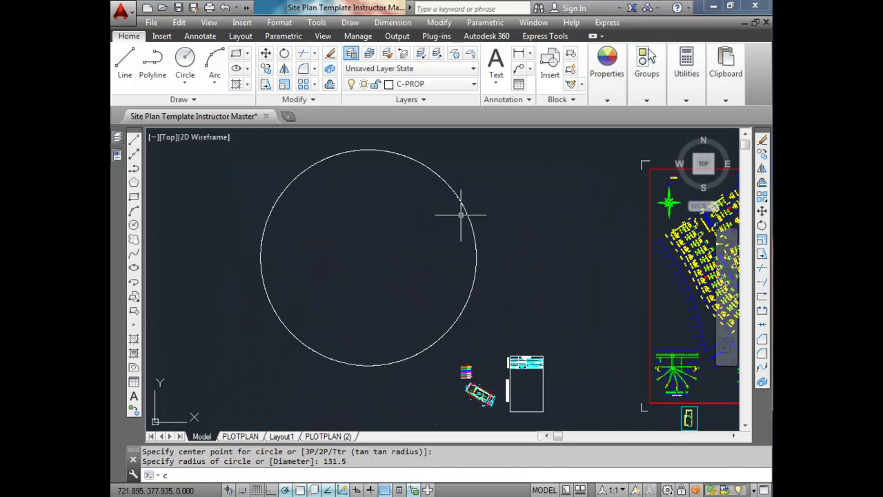
pyautogui.write('c')
pyautogui.press('Return')
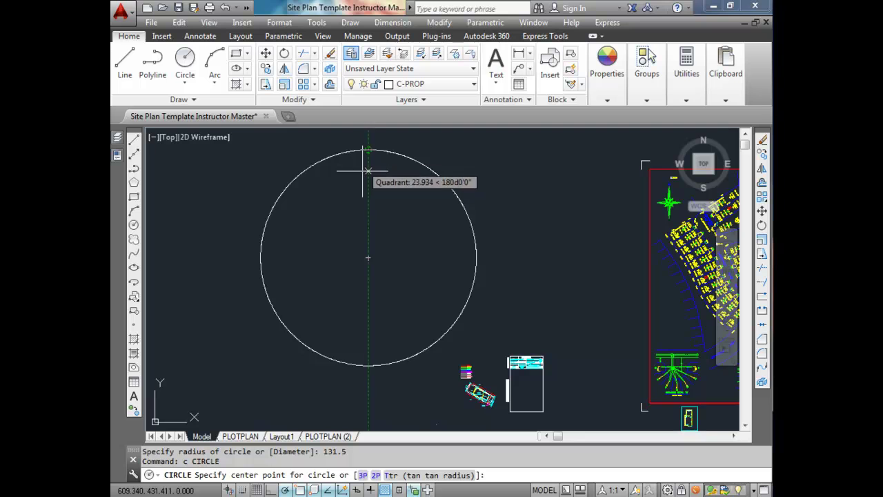
pyautogui.click(368, 257)
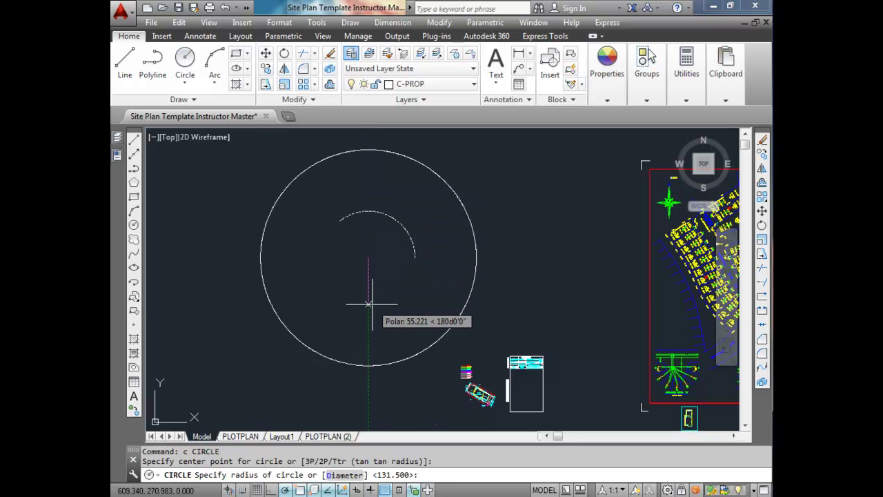
pyautogui.write('96.5')
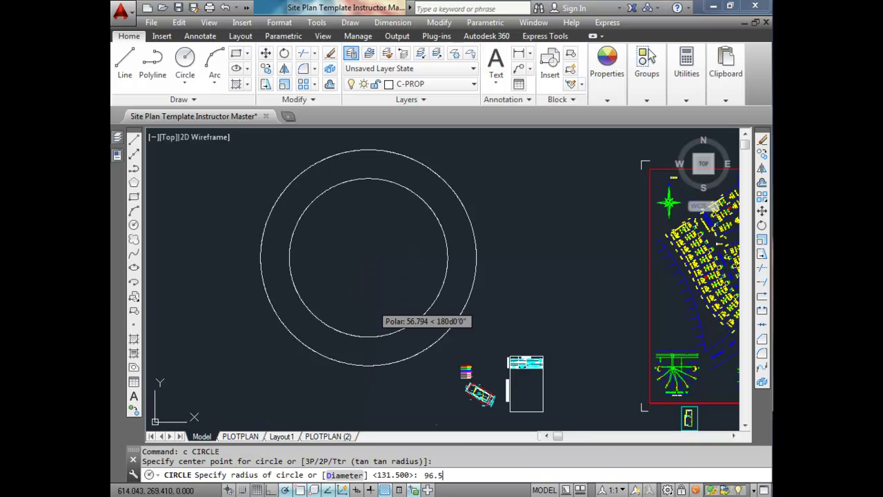
pyautogui.press('Return')
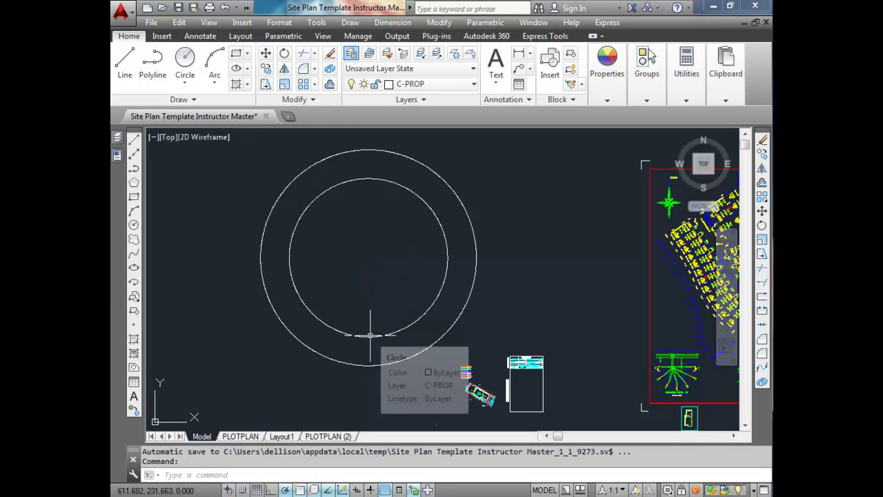
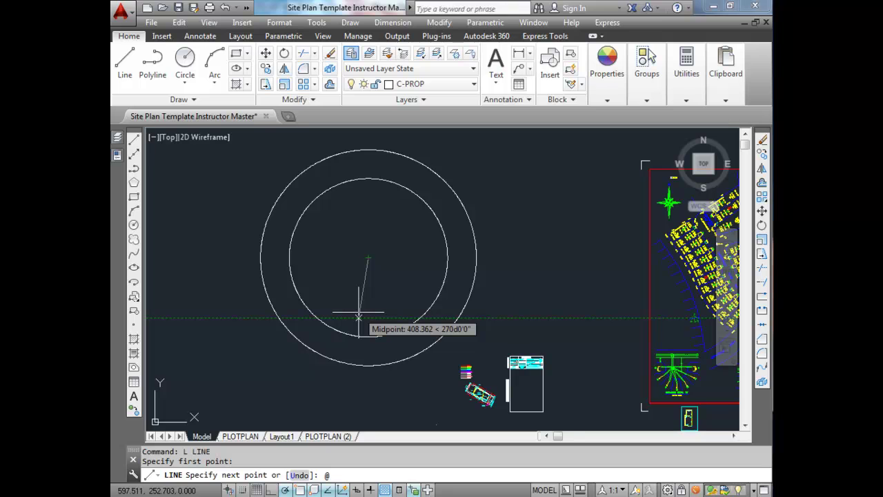
# Draw a 131.5-unit line from the circle centre at bearing 191d8'21"
pyautogui.write('31.5<191d8\'21"')
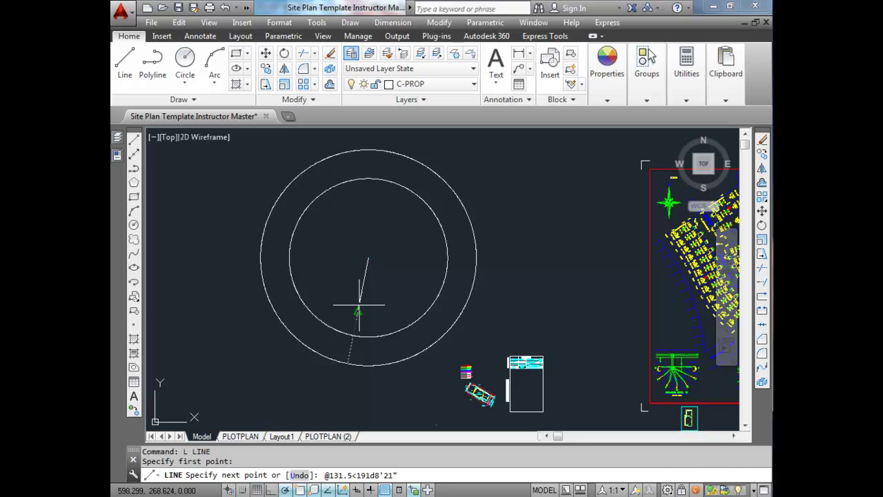
pyautogui.press('Return')
pyautogui.press('Escape')
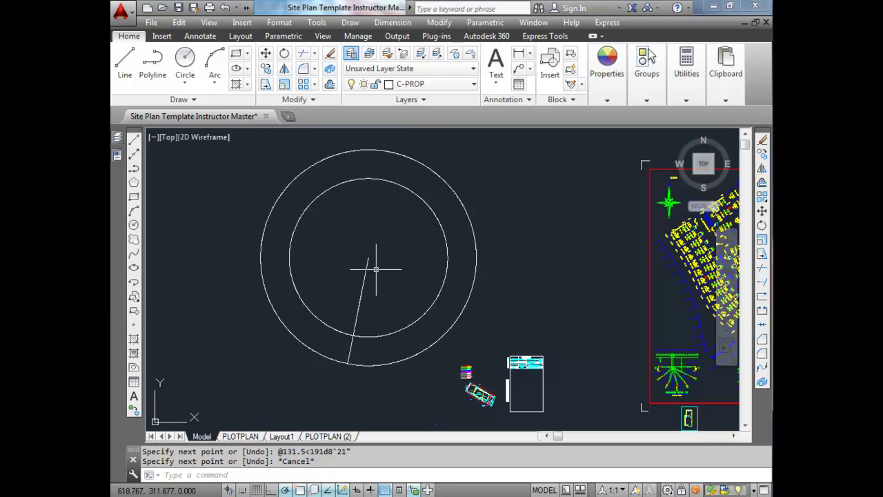
# Start a second line at the circle centre and switch to the plot plan PDF for its bearing
pyautogui.write('1')
pyautogui.press('Return')
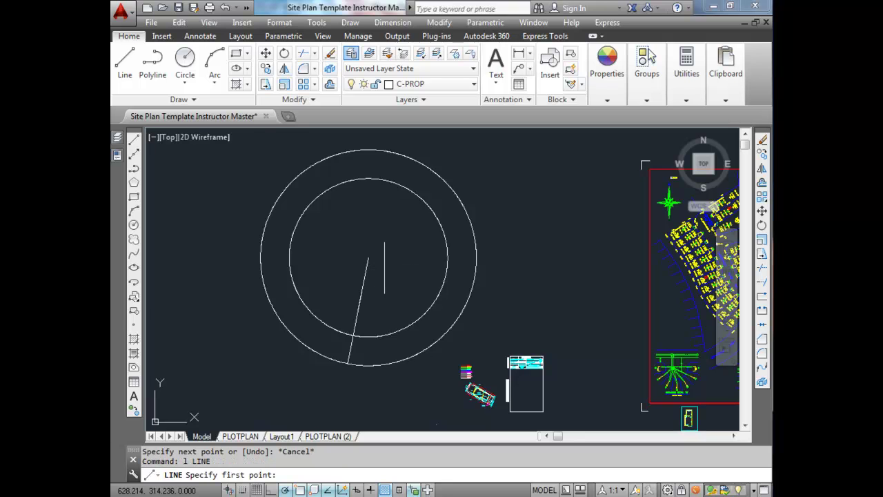
pyautogui.click(368, 258)
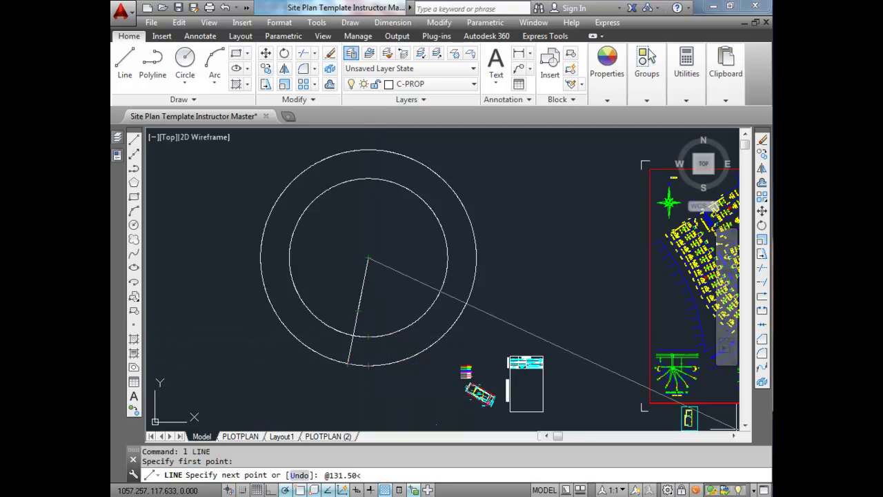
pyautogui.hotkey('alt', 'Tab')
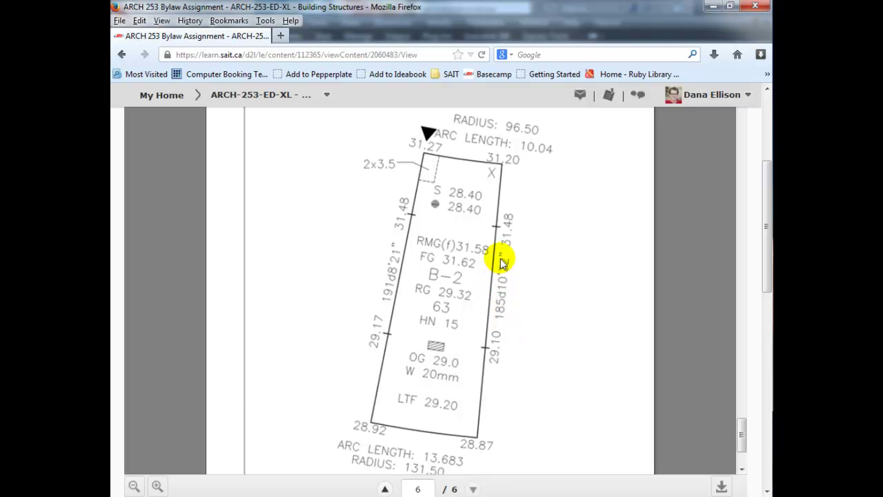
# Minimize the plot plan PDF in Firefox to return to AutoCAD
pyautogui.click(713, 7)
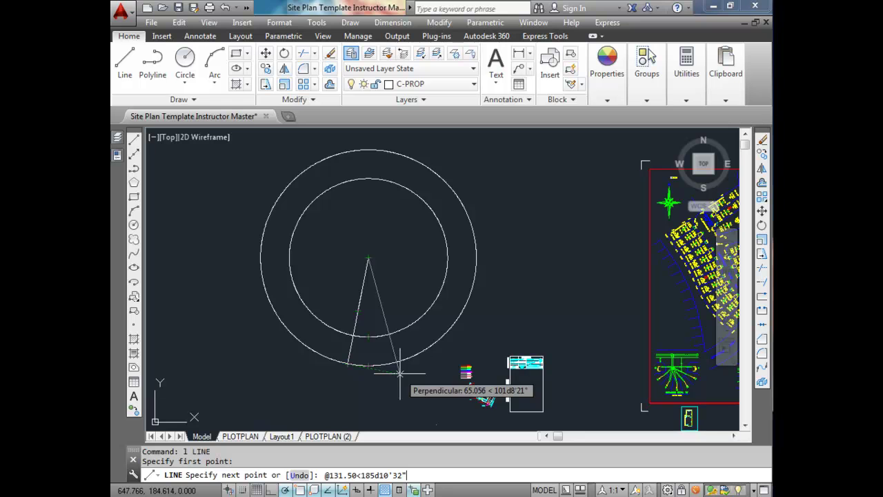
# Complete the second 131.50-unit line at bearing 185d10'32", forming a narrow wedge
pyautogui.press('Return')
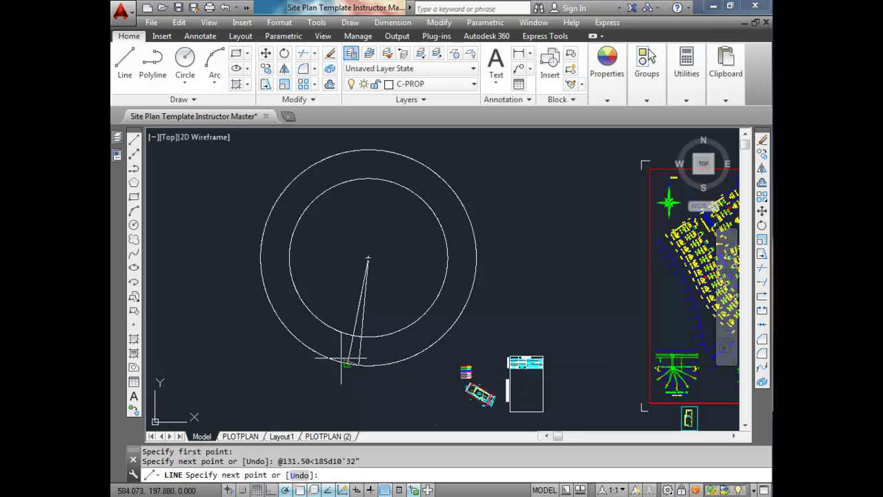
pyautogui.press('Escape')
pyautogui.scroll(4, 348, 358)
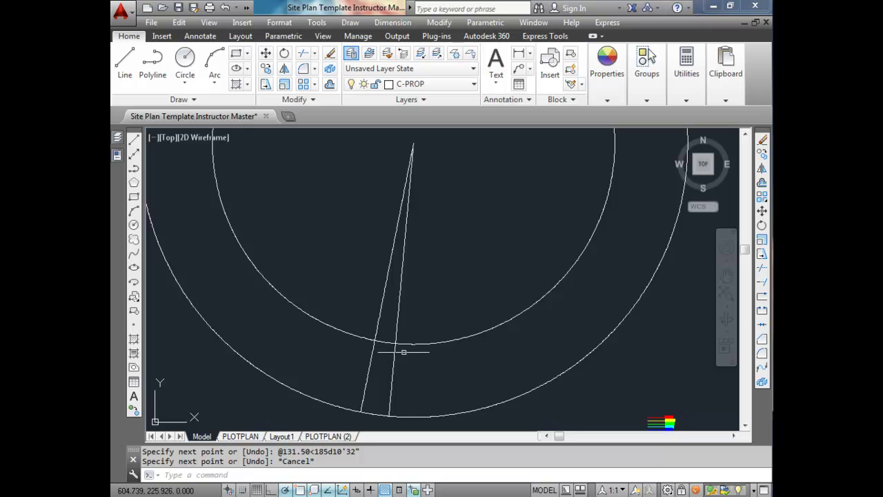
pyautogui.scroll(-2, 397, 347)
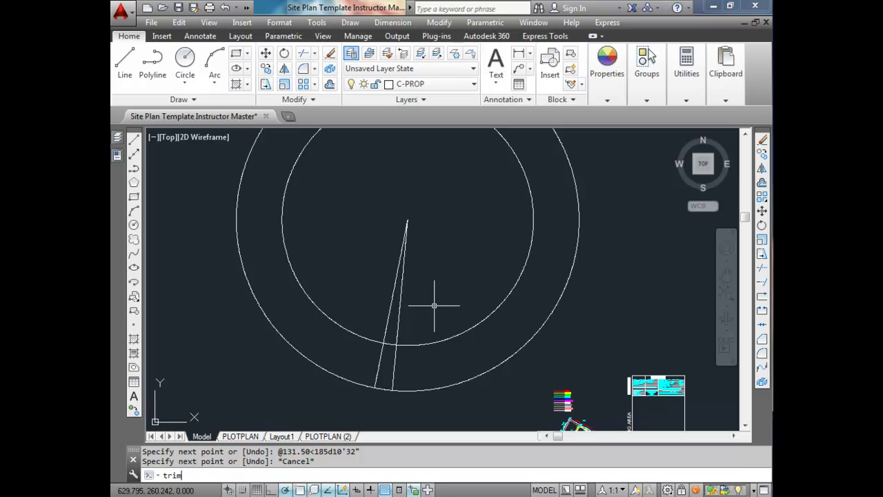
# Trim the circles and wedge lines down to a four-sided lot outline with curved ends
pyautogui.press('Return')
pyautogui.click(432, 313)
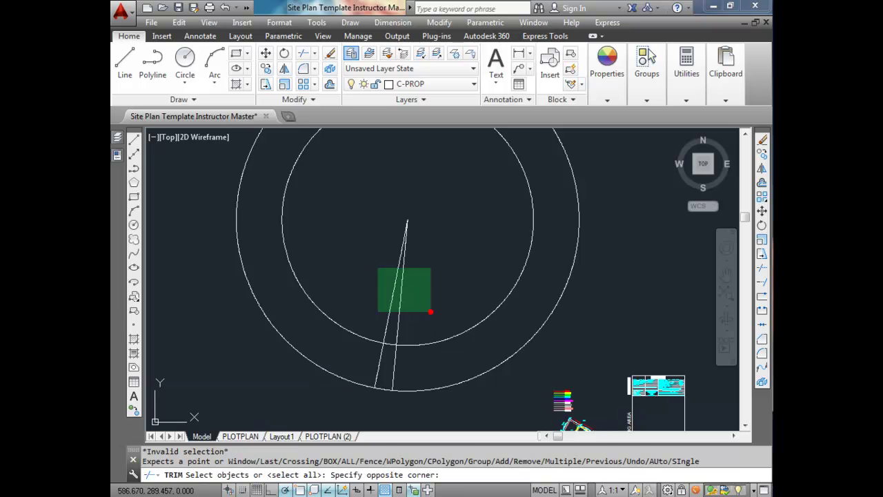
pyautogui.click(369, 251)
pyautogui.click(455, 400)
pyautogui.click(421, 338)
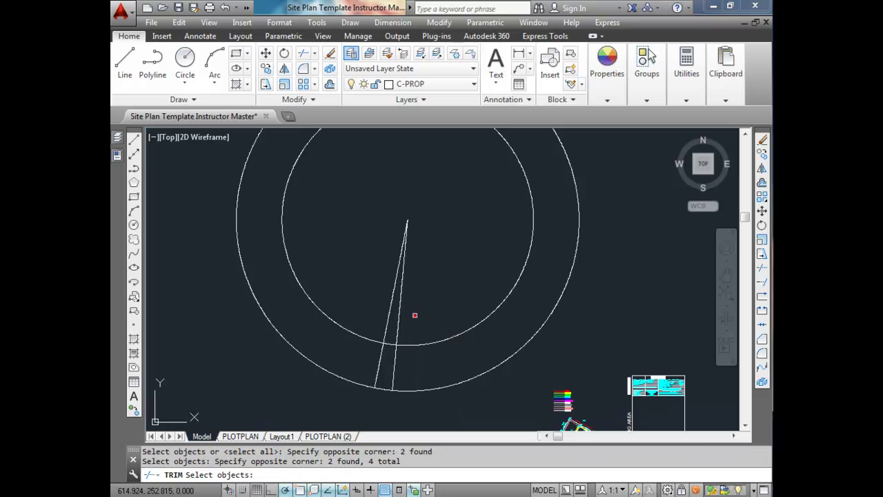
pyautogui.press('Escape')
pyautogui.press('Return')
pyautogui.press('Return')
pyautogui.click(473, 397)
pyautogui.click(407, 309)
pyautogui.click(416, 333)
pyautogui.click(380, 294)
pyautogui.click(373, 275)
pyautogui.click(409, 301)
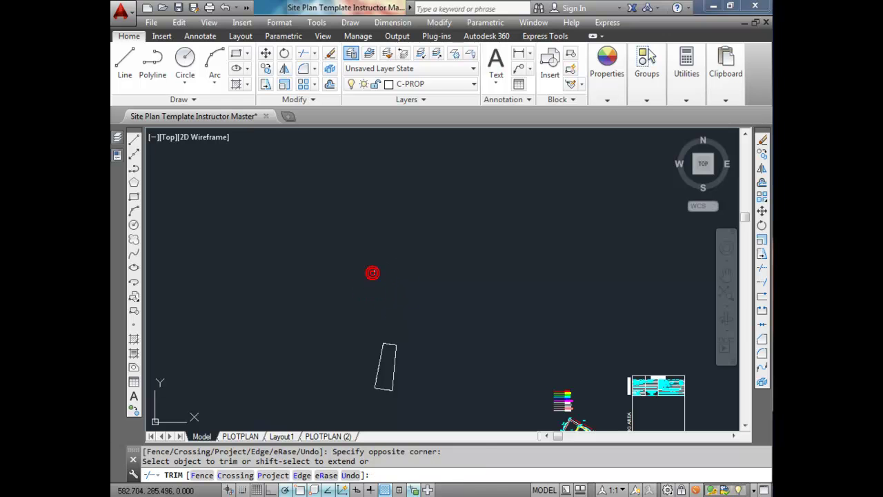
pyautogui.press('Return')
# Window-select the whole lot outline to move it
pyautogui.scroll(5, 398, 315)
pyautogui.moveTo(452, 276); pyautogui.dragTo(456, 268, button='middle')
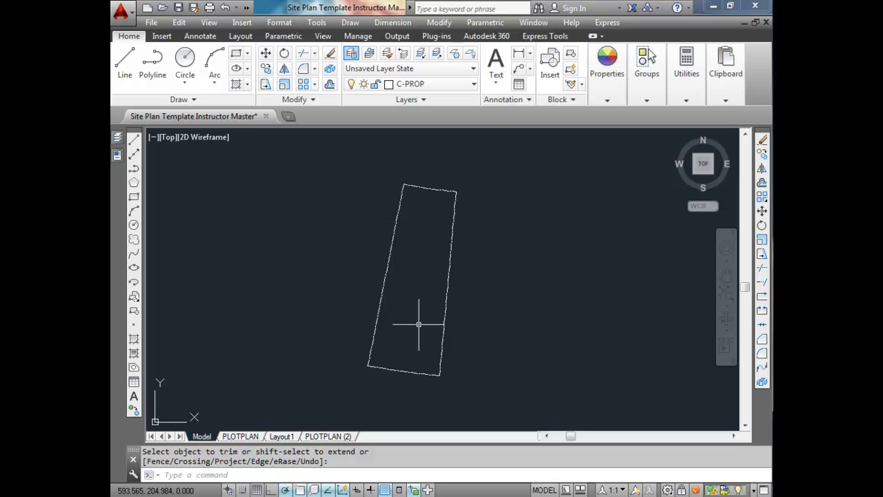
pyautogui.click(335, 155)
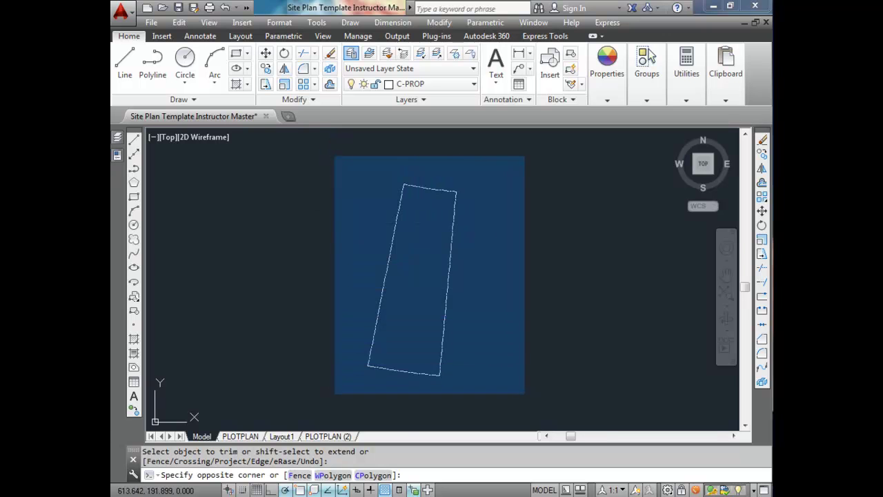
pyautogui.click(526, 397)
pyautogui.write('m')
pyautogui.press('Return')
# Move the lot outline into the title block's drawing area
pyautogui.click(410, 277)
pyautogui.scroll(-8, 410, 277)
pyautogui.scroll(-3, 414, 276)
pyautogui.scroll(4, 555, 299)
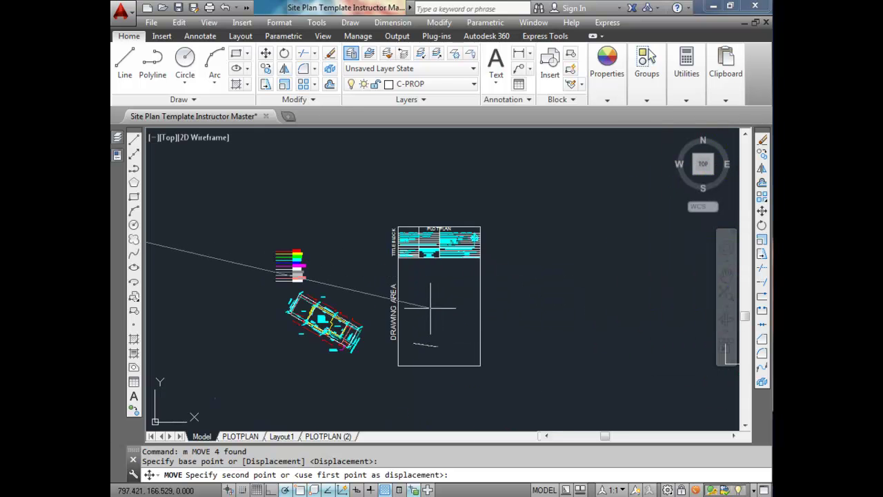
pyautogui.scroll(5, 441, 305)
pyautogui.click(447, 307)
pyautogui.scroll(-3, 447, 304)
pyautogui.scroll(3, 485, 272)
# Nudge the placed lot outline slightly right with a second MOVE
pyautogui.click(419, 220)
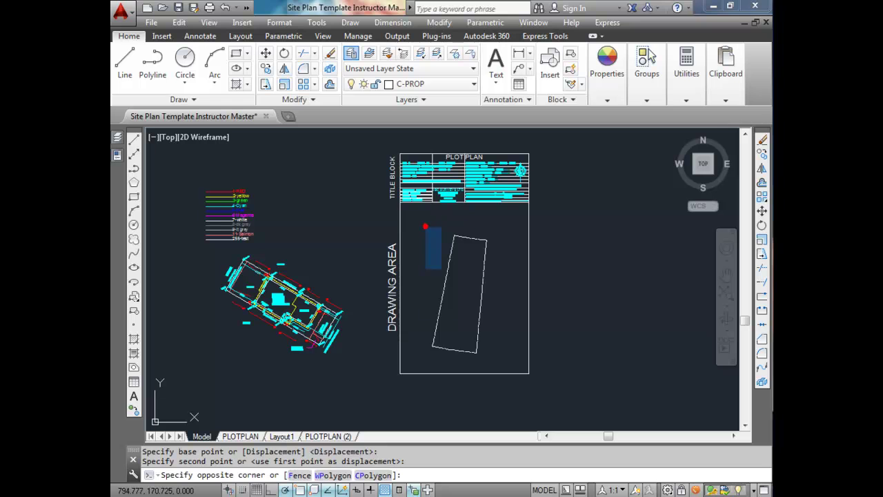
pyautogui.click(514, 364)
pyautogui.write('m')
pyautogui.press('Return')
pyautogui.click(606, 333)
pyautogui.click(611, 333)
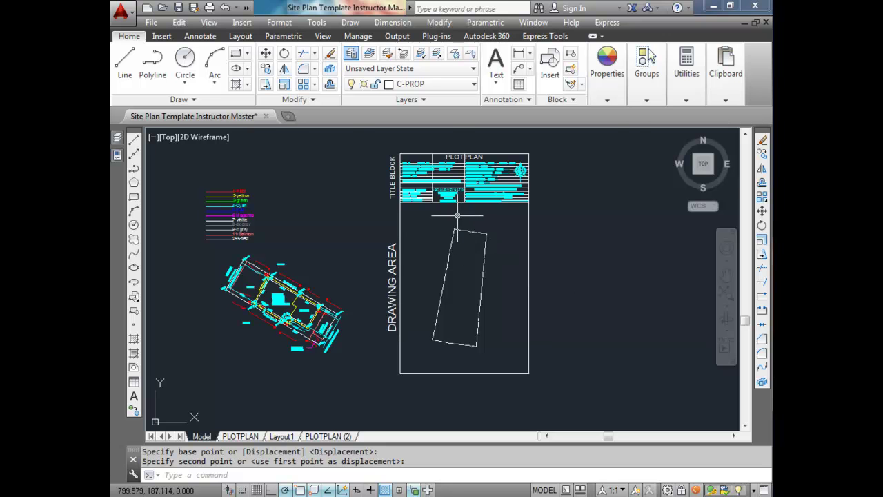
# Reframe the plot plan sheet and window-select the lot outline
pyautogui.scroll(4, 455, 226)
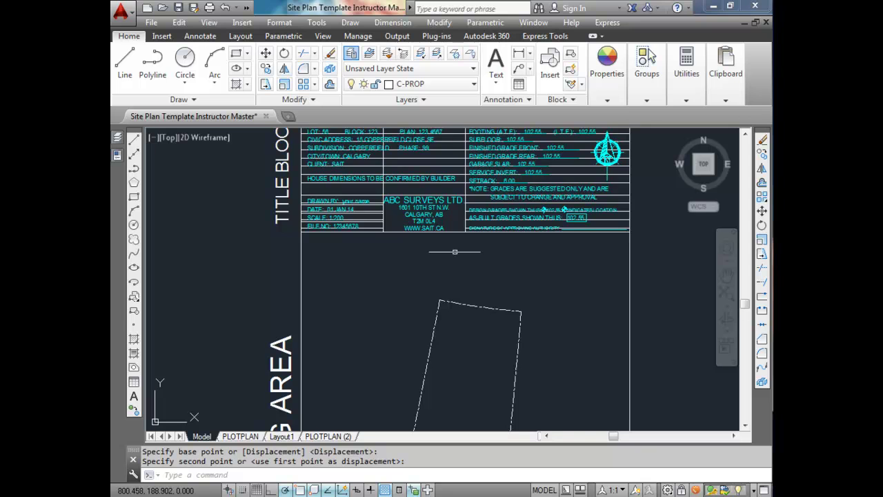
pyautogui.scroll(-4, 383, 287)
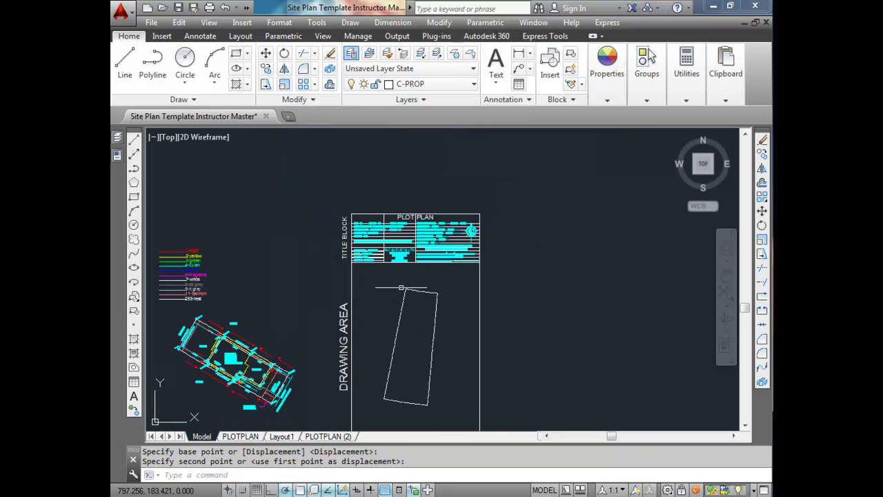
pyautogui.moveTo(410, 284); pyautogui.dragTo(446, 274, button='middle')
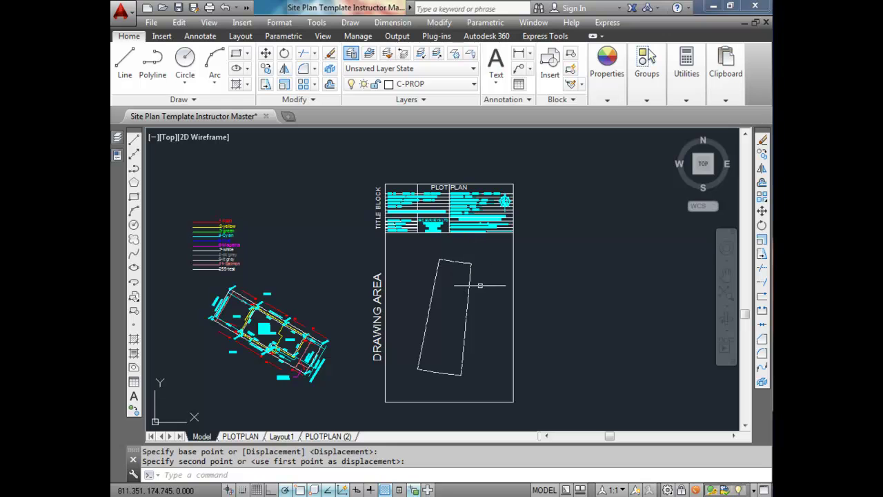
pyautogui.scroll(-4, 481, 285)
pyautogui.click(444, 270)
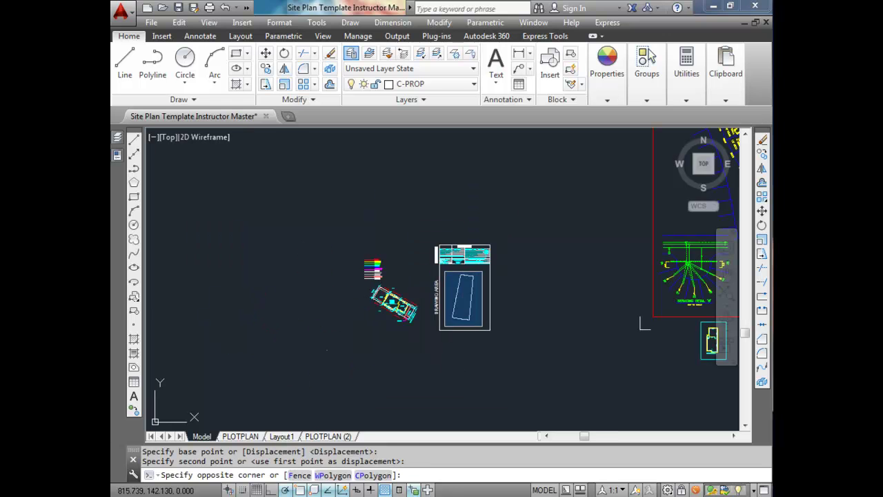
pyautogui.click(507, 329)
# Paste a copy of the lot outline beside the sheet and rotate it 90°
pyautogui.hotkey('ctrl', 'c')
pyautogui.hotkey('ctrl', 'v')
pyautogui.click(541, 314)
pyautogui.click(518, 245)
pyautogui.click(584, 325)
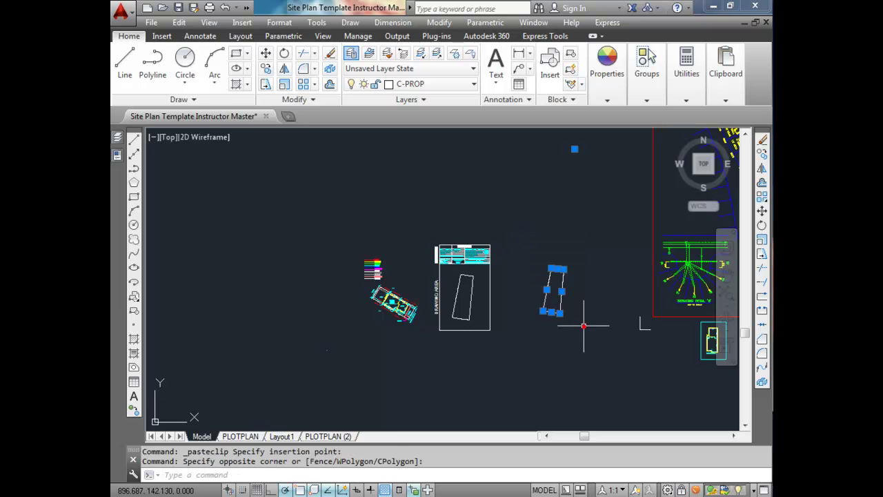
pyautogui.click(284, 53)
pyautogui.click(557, 289)
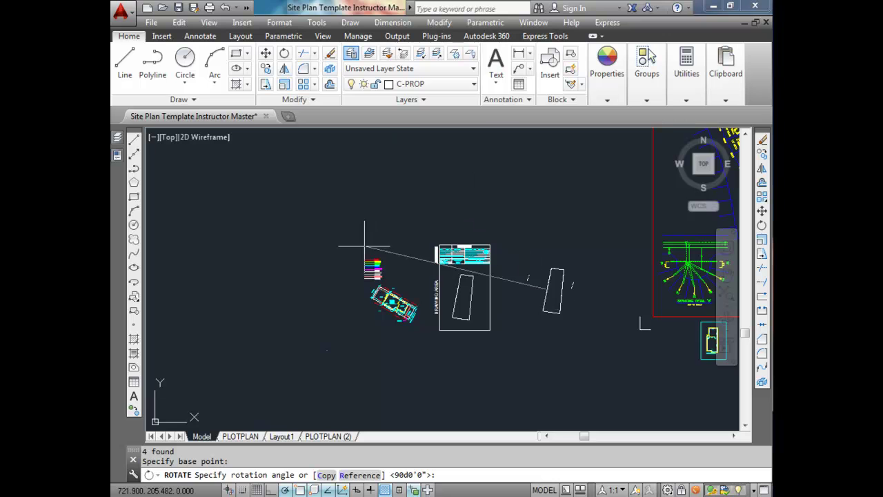
pyautogui.press('Return')
# Abandon moving the rotated copy and erase it
pyautogui.click(513, 258)
pyautogui.click(615, 312)
pyautogui.write('m')
pyautogui.press('Return')
pyautogui.click(548, 286)
pyautogui.scroll(5, 475, 293)
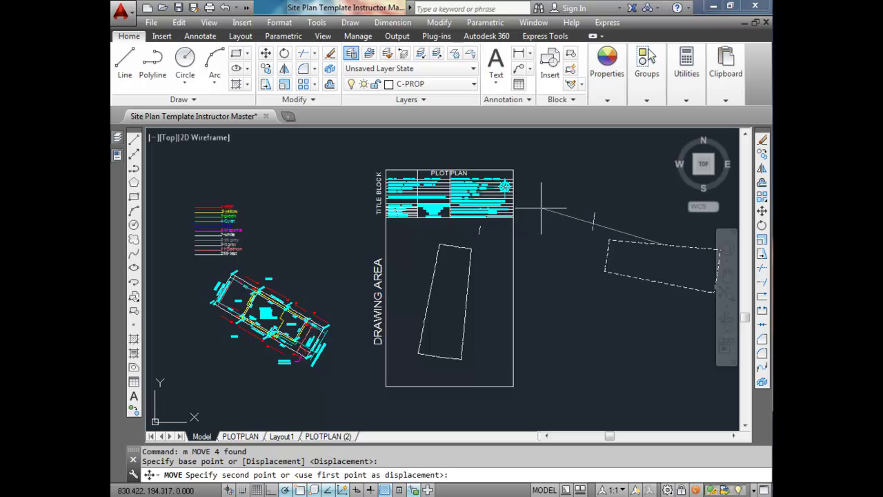
pyautogui.press('Escape')
pyautogui.scroll(-2, 586, 222)
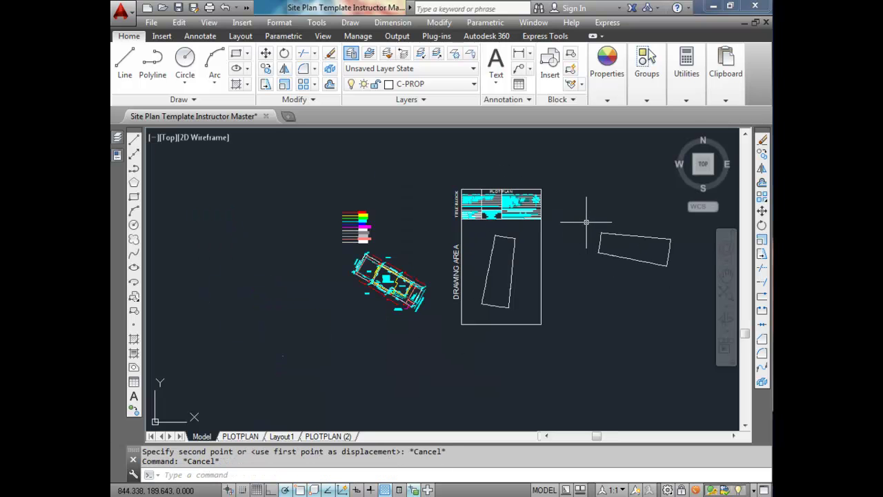
pyautogui.click(580, 212)
pyautogui.click(686, 284)
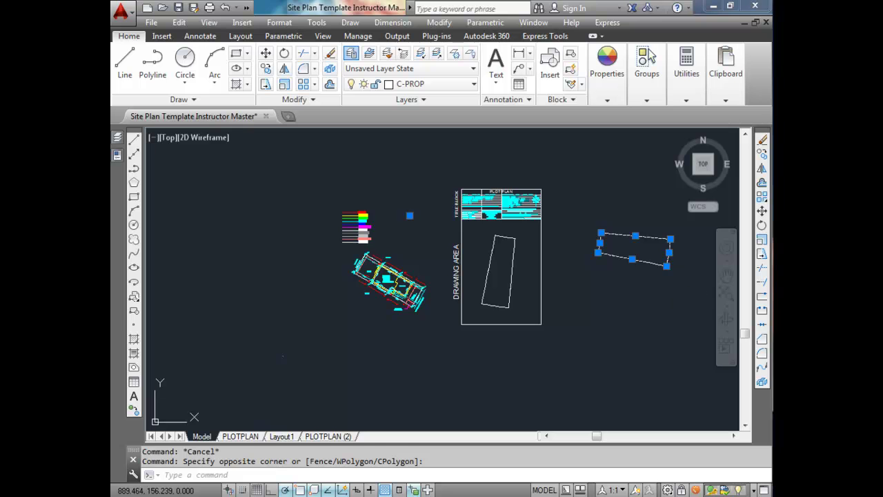
pyautogui.press('Delete')
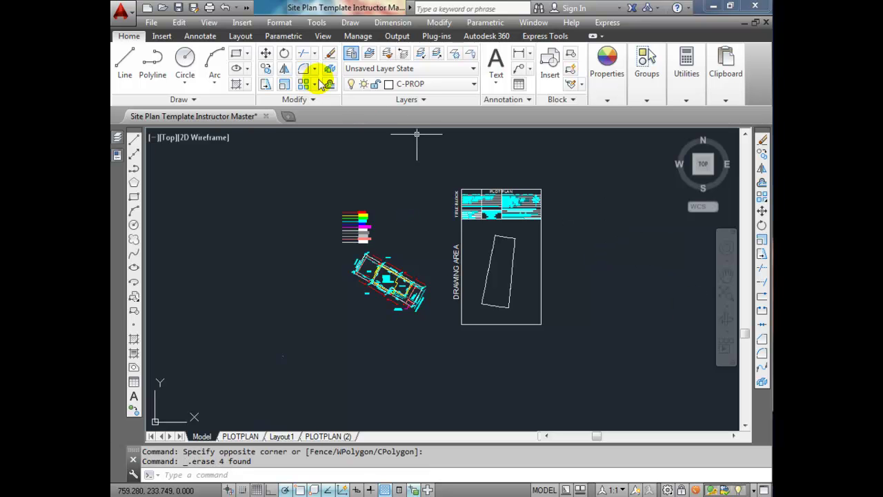
# Open the Drawing Units angle Direction settings from the Format menu
pyautogui.click(278, 22)
pyautogui.click(291, 263)
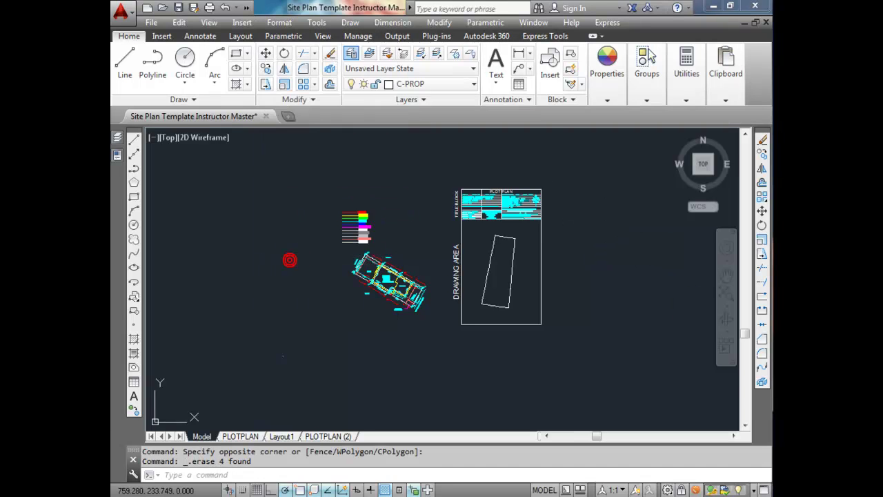
pyautogui.click(460, 367)
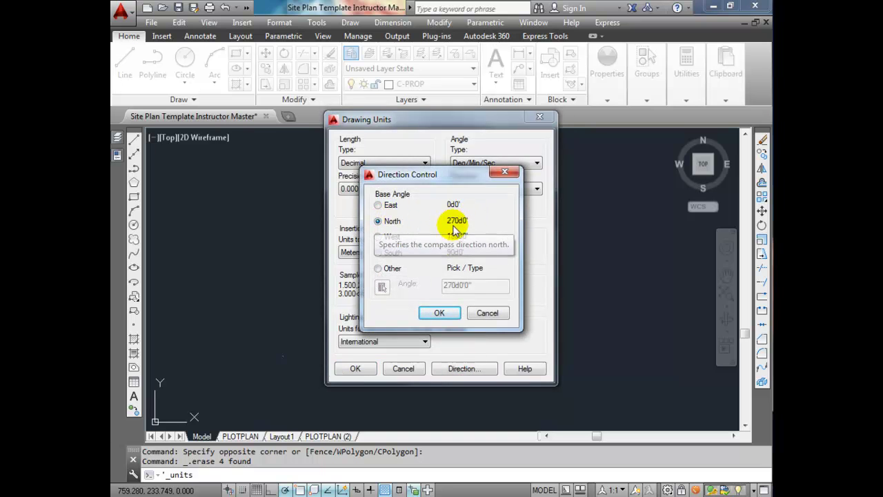
# Cancel Direction Control and Drawing Units unchanged, then zoom around the lot on the sheet
pyautogui.click(486, 313)
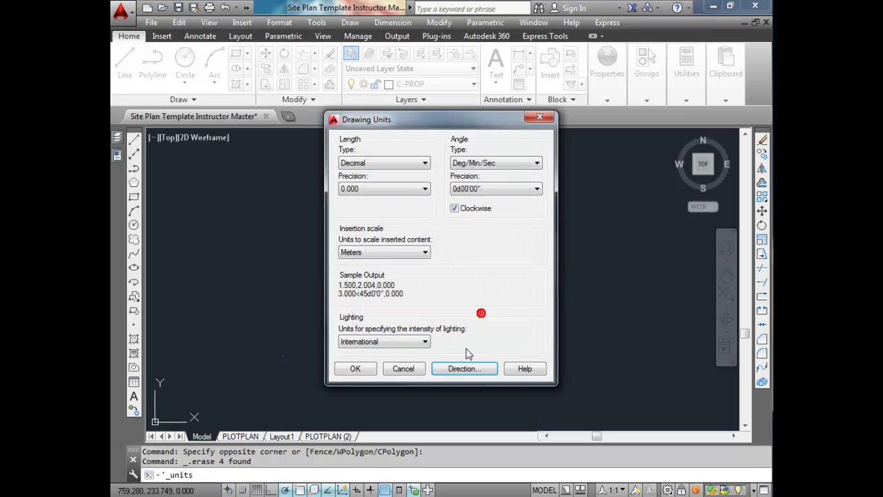
pyautogui.click(403, 368)
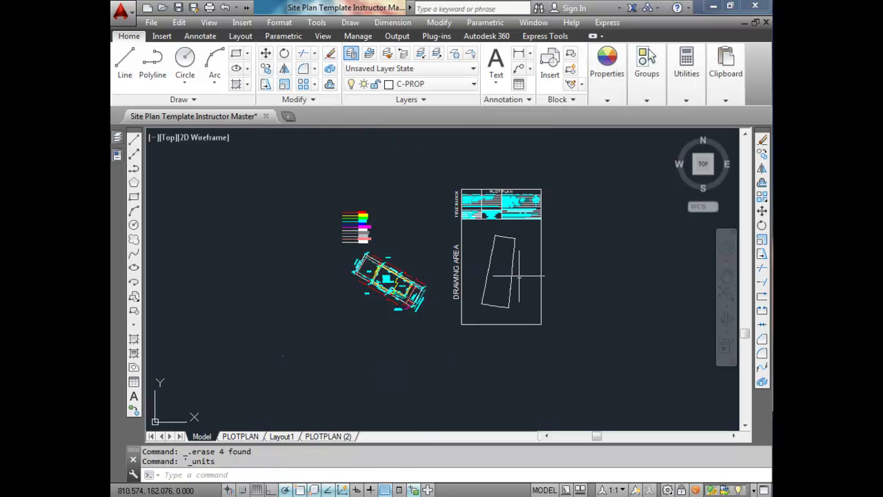
pyautogui.scroll(3, 514, 272)
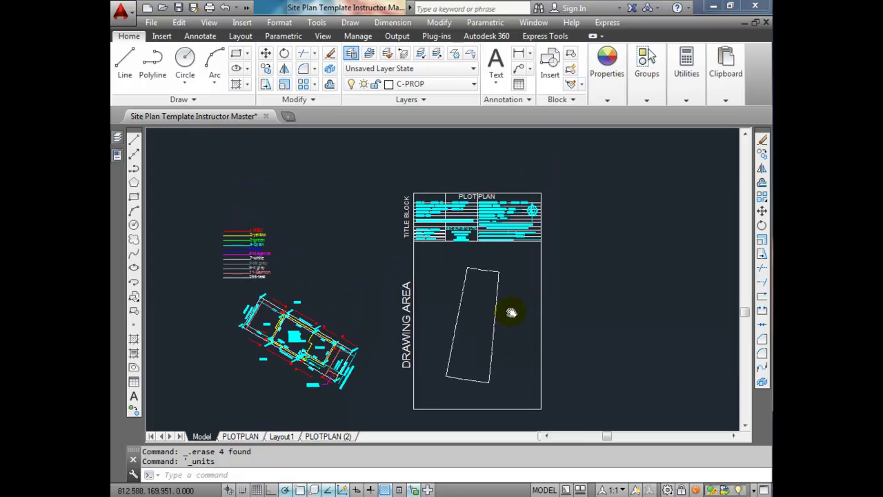
pyautogui.scroll(2, 511, 312)
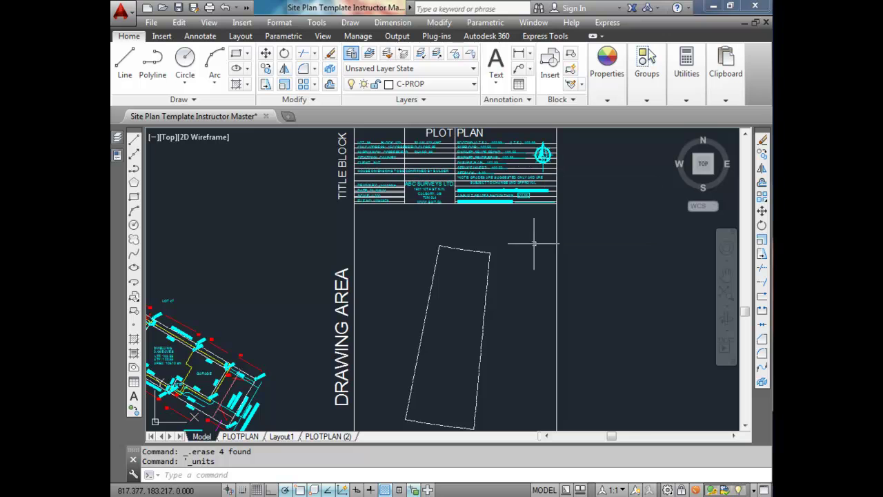
pyautogui.scroll(-2, 474, 240)
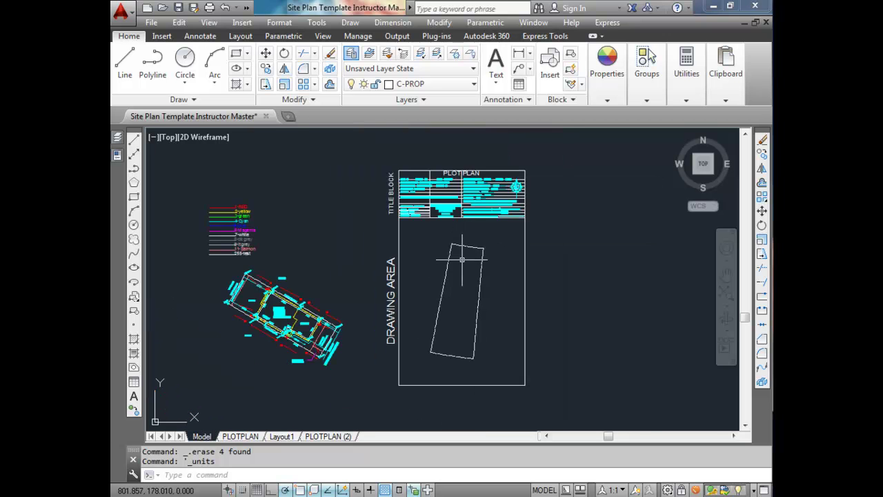
pyautogui.scroll(2, 516, 185)
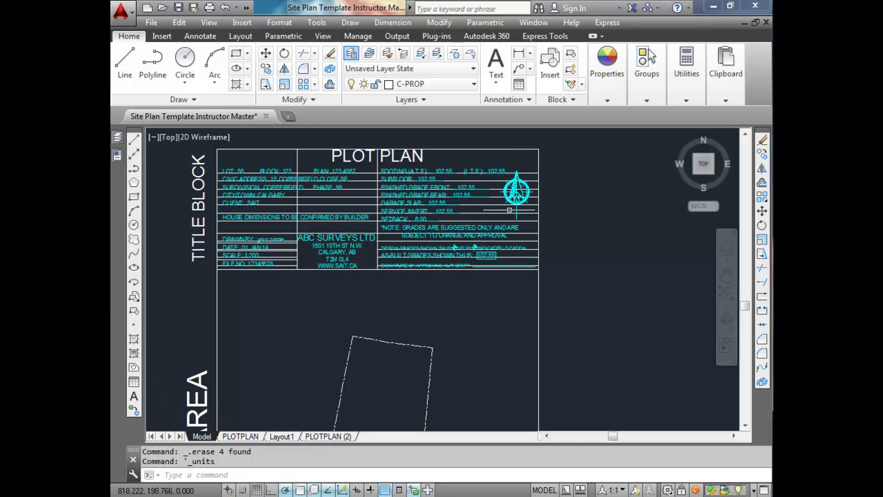
pyautogui.scroll(-5, 509, 209)
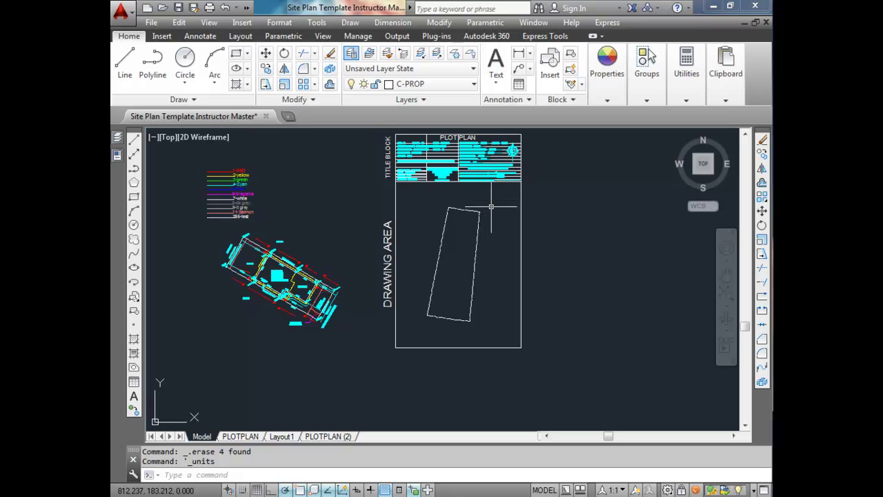
pyautogui.scroll(2, 460, 234)
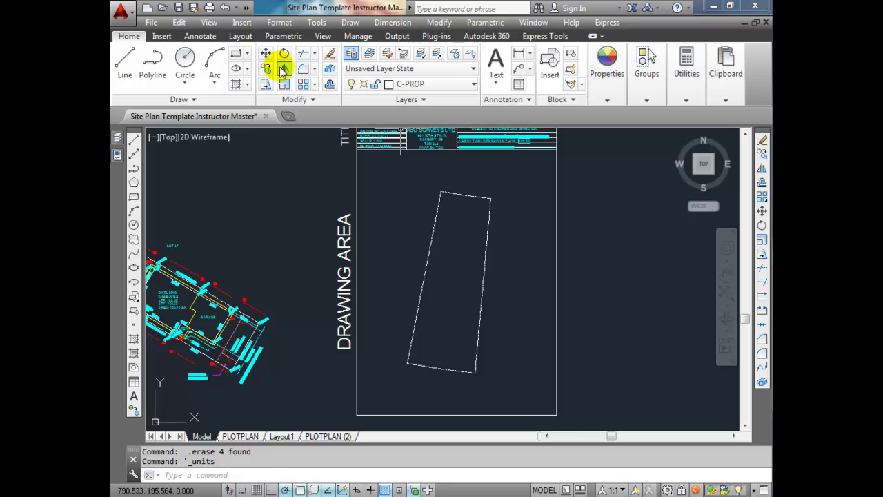
# Offset the lot outline 1.22 units inward
pyautogui.click(329, 84)
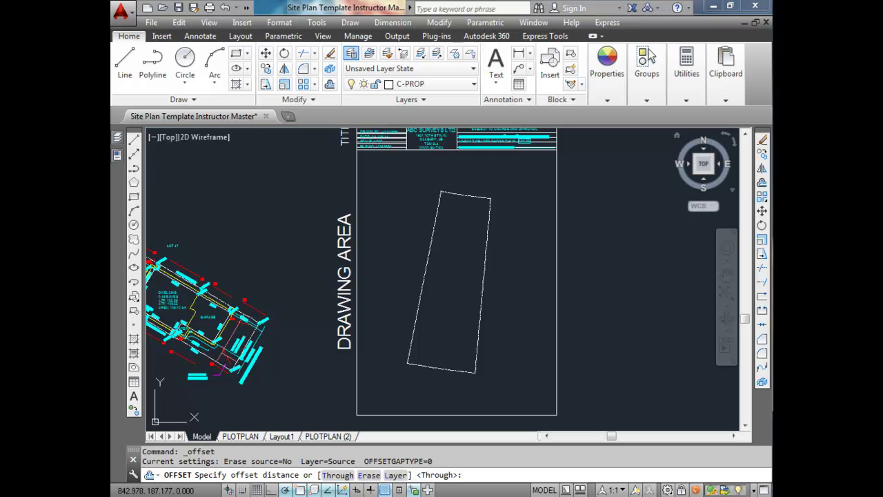
pyautogui.click(443, 254)
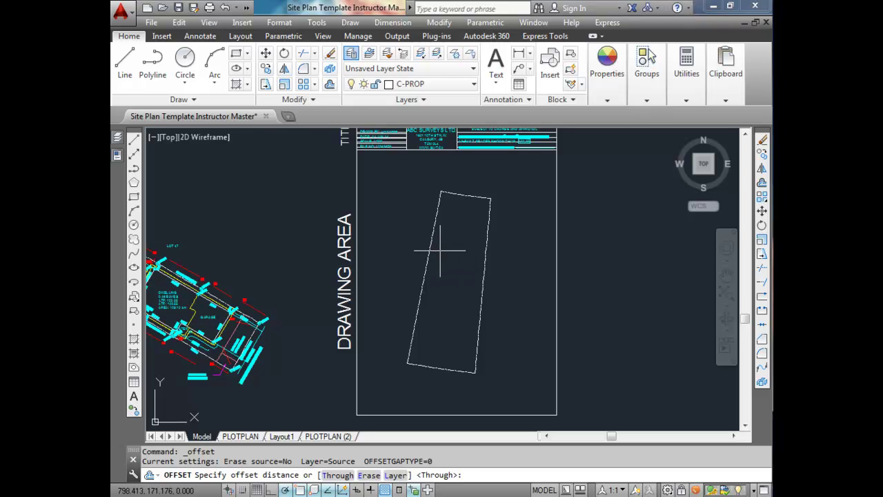
pyautogui.press('Return')
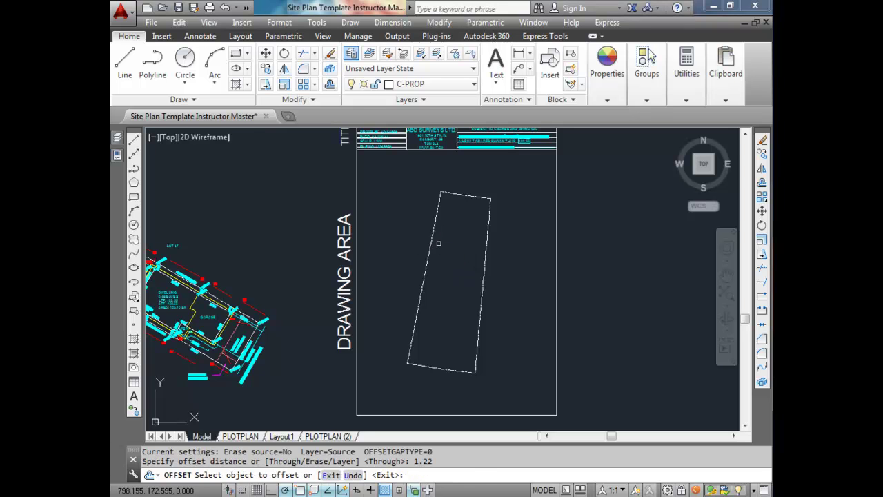
pyautogui.click(431, 250)
pyautogui.click(458, 255)
pyautogui.click(462, 253)
pyautogui.press('Return')
pyautogui.press('Return')
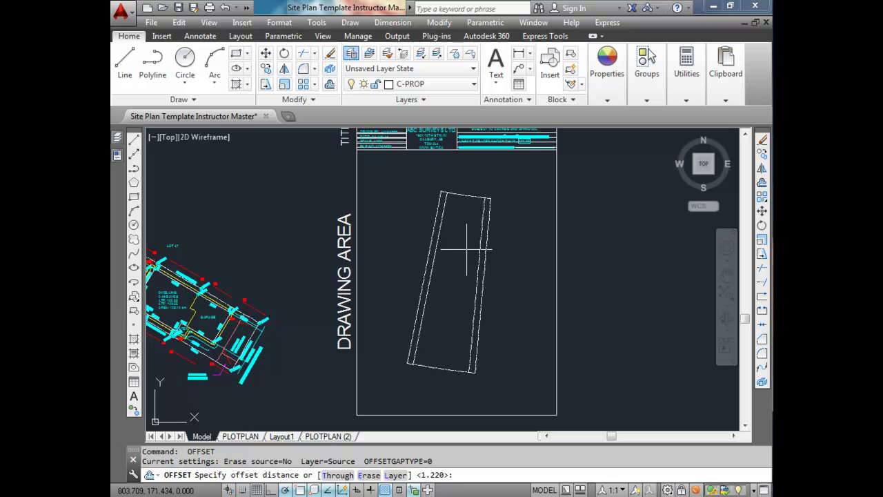
# Offset the lot's top edge 3 units downward
pyautogui.write('3')
pyautogui.press('Return')
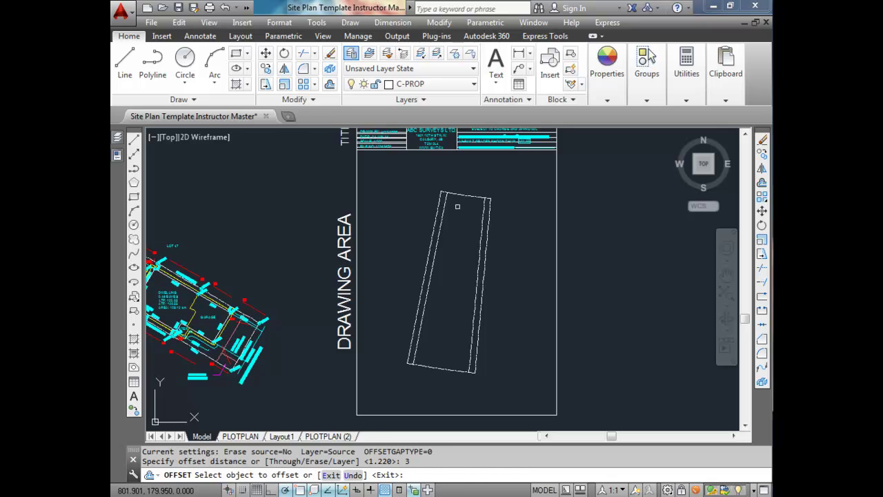
pyautogui.click(461, 196)
pyautogui.click(458, 243)
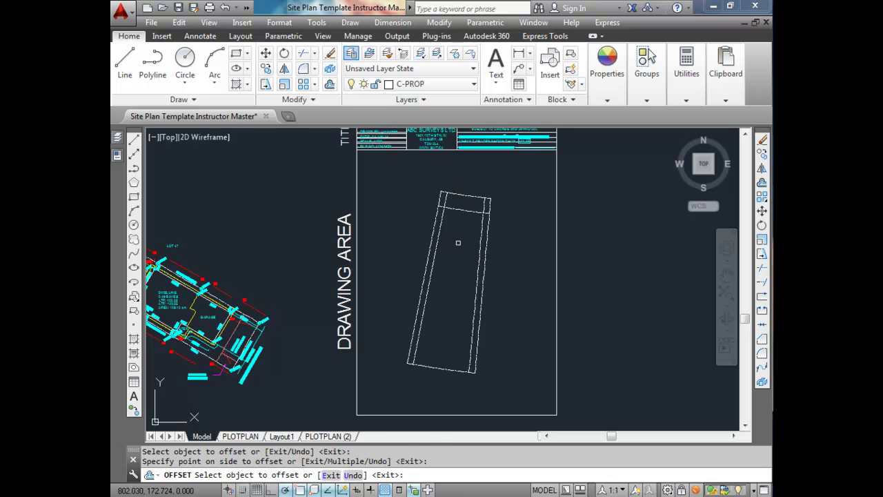
pyautogui.press('Return')
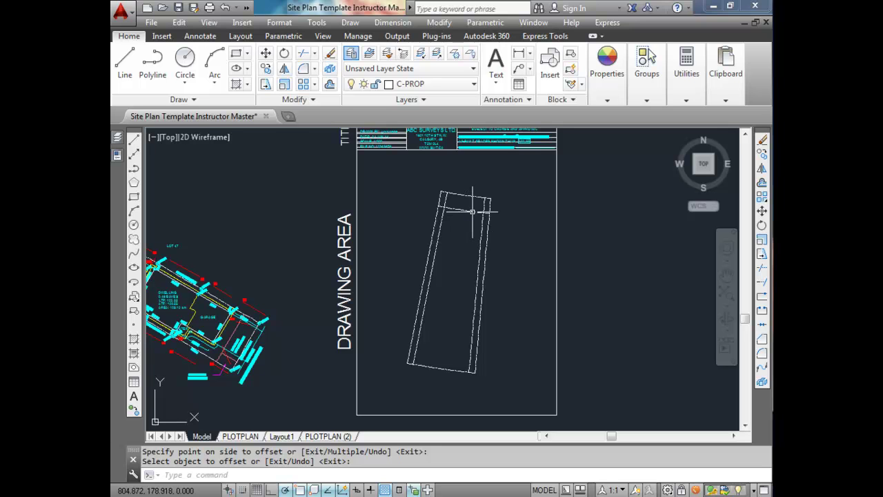
pyautogui.scroll(4, 473, 211)
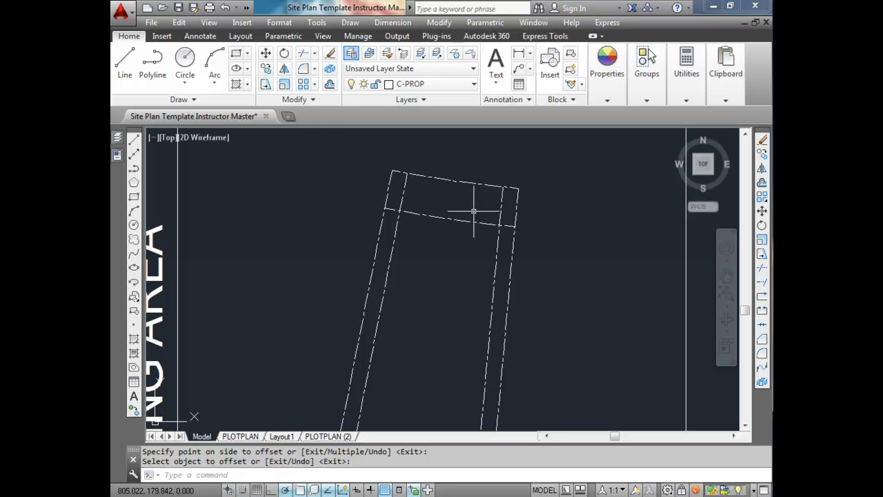
# Offset the new cross line a further 6 units downward
pyautogui.click(329, 83)
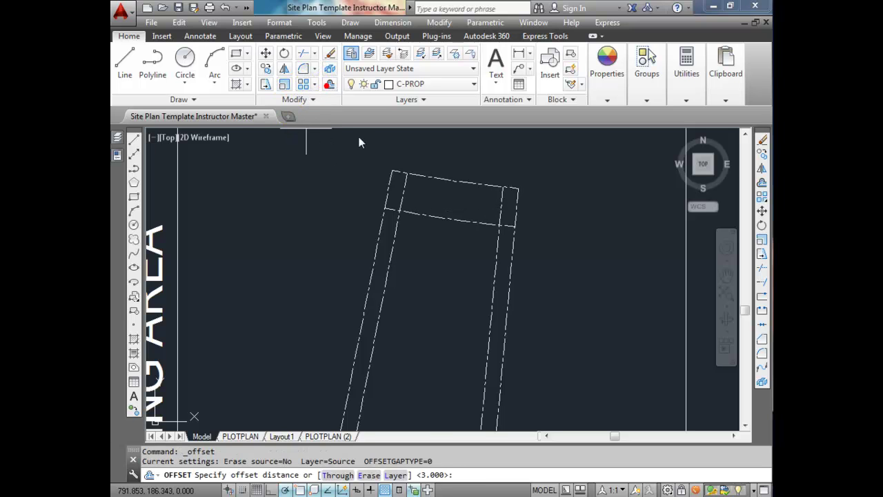
pyautogui.write('6')
pyautogui.press('Return')
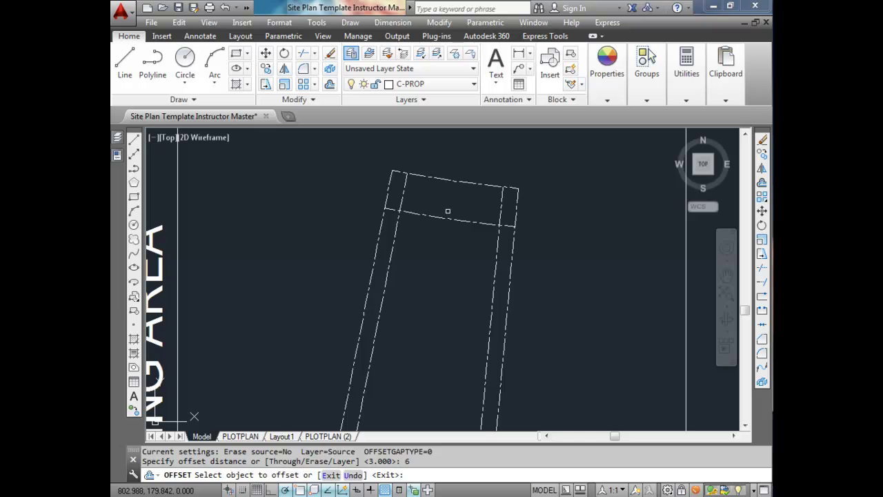
pyautogui.click(461, 219)
pyautogui.click(440, 301)
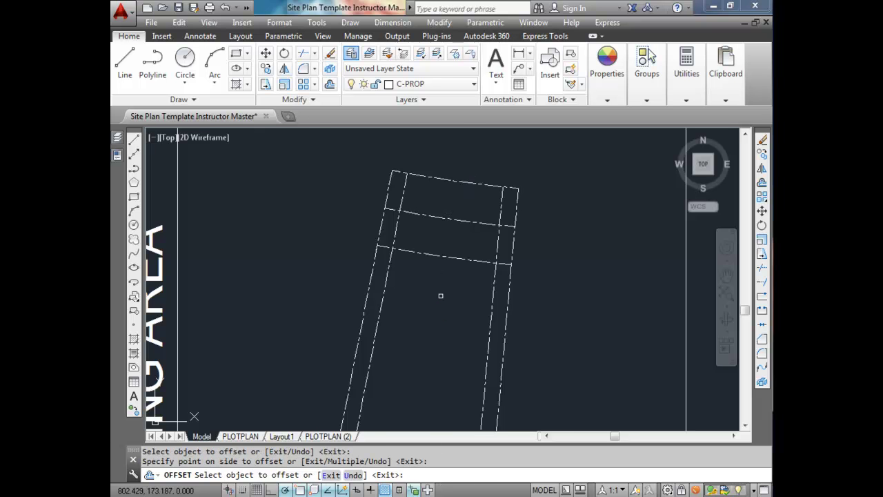
pyautogui.press('Escape')
pyautogui.scroll(-4, 455, 269)
pyautogui.scroll(2, 452, 248)
pyautogui.click(463, 208)
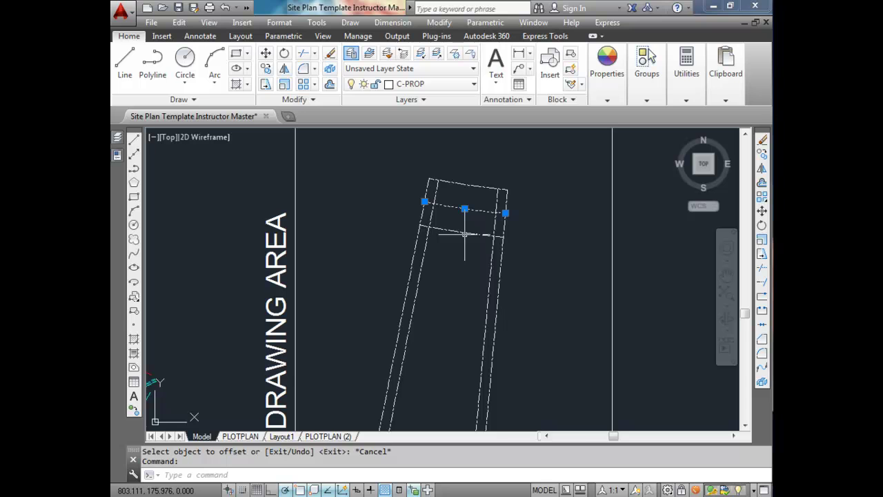
pyautogui.press('Escape')
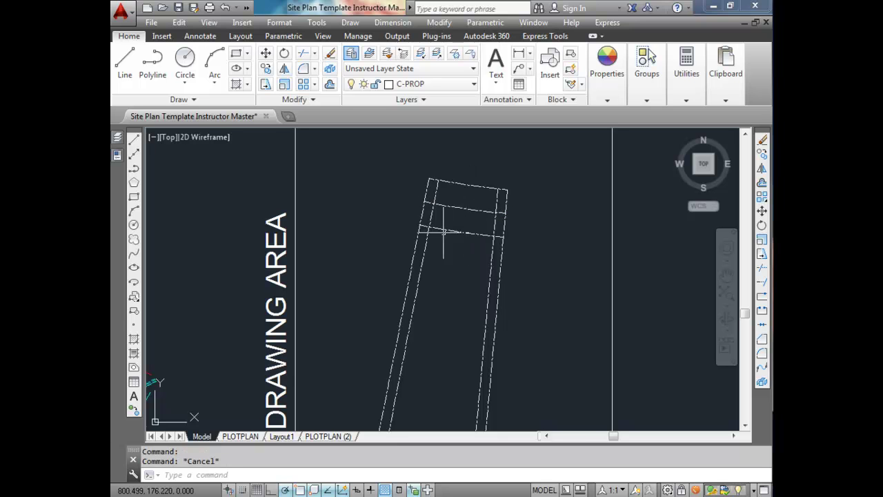
pyautogui.scroll(-2, 449, 231)
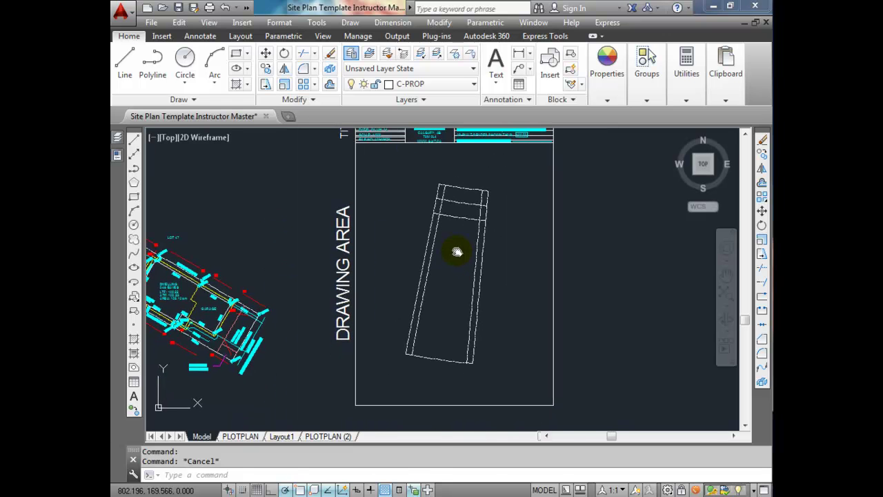
# Offset the lot's bottom edge 7.5 units upward
pyautogui.write('o')
pyautogui.press('Return')
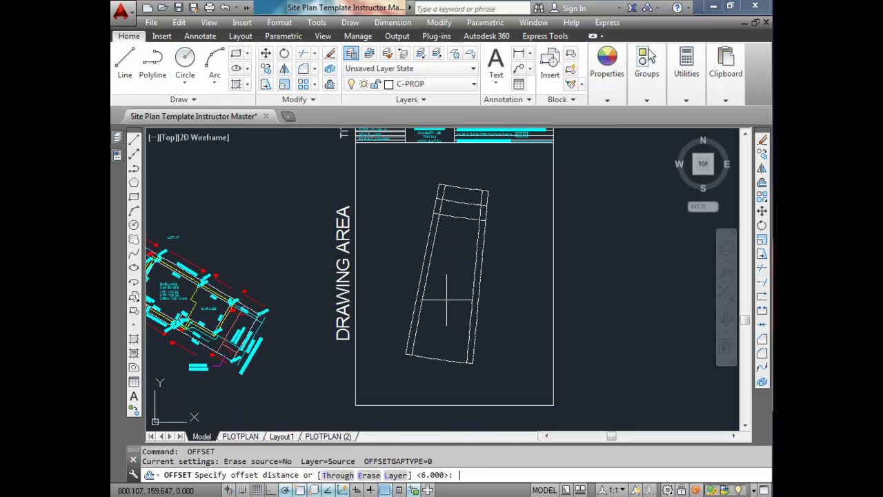
pyautogui.press('Return')
pyautogui.click(435, 360)
pyautogui.click(441, 320)
pyautogui.press('Return')
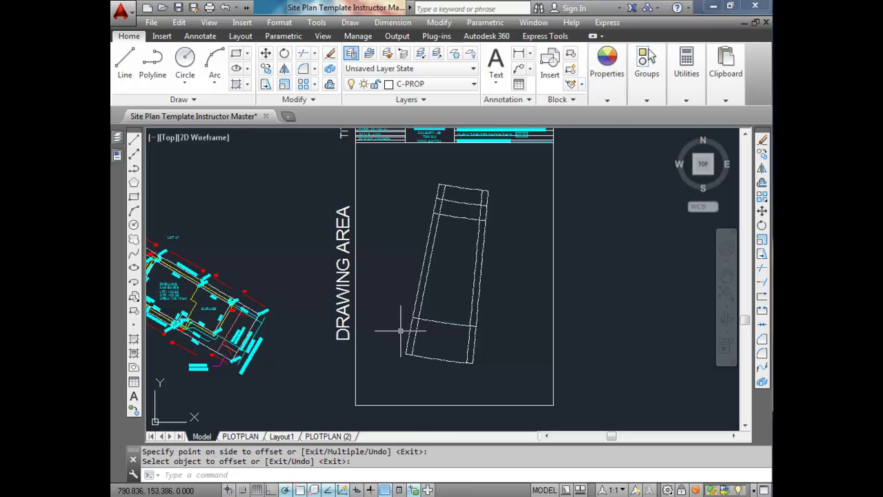
pyautogui.scroll(2, 449, 322)
pyautogui.scroll(-2, 448, 323)
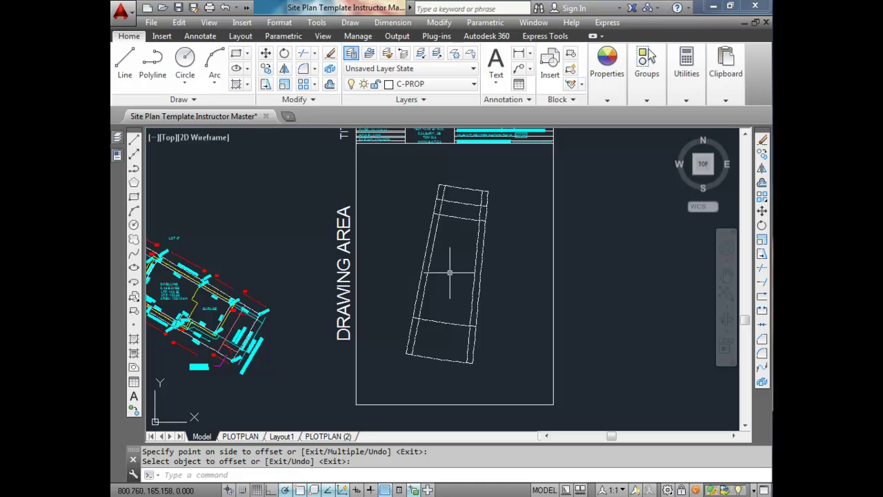
# Trim the extra offset segments into a closed inner rectangle
pyautogui.press('Return')
pyautogui.scroll(4, 418, 311)
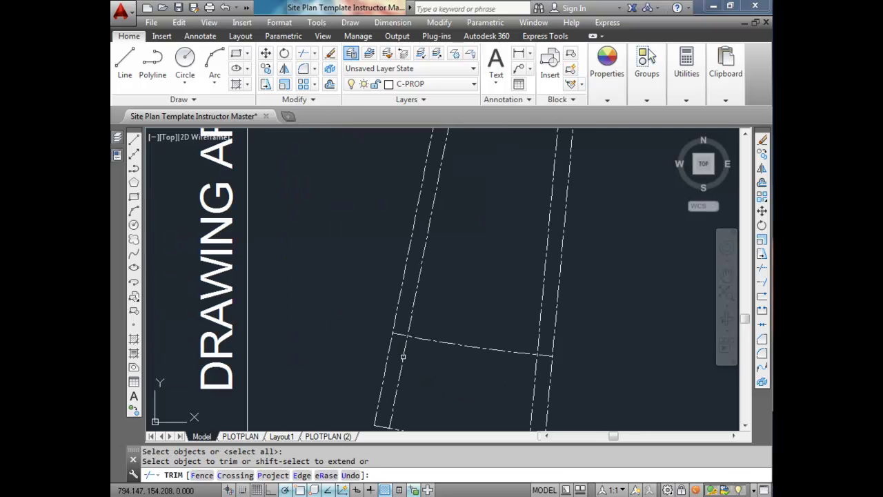
pyautogui.click(402, 356)
pyautogui.click(544, 355)
pyautogui.scroll(-5, 542, 359)
pyautogui.scroll(5, 526, 329)
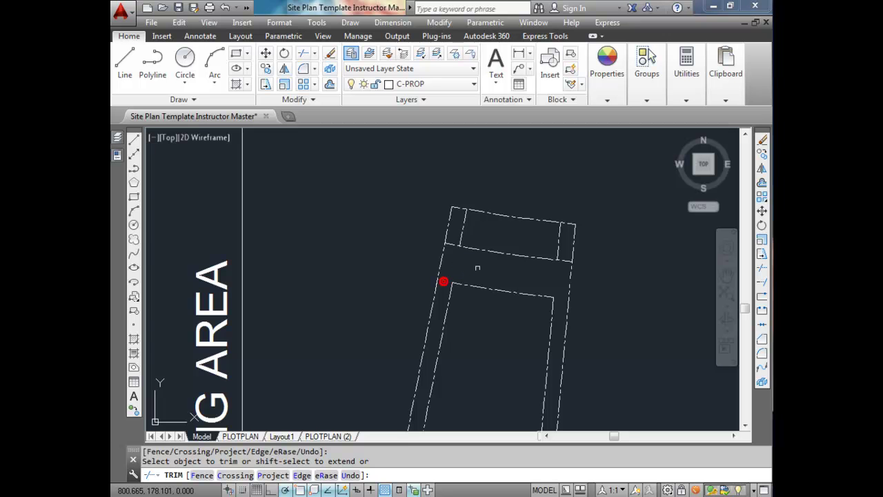
pyautogui.press('Return')
pyautogui.scroll(-3, 491, 265)
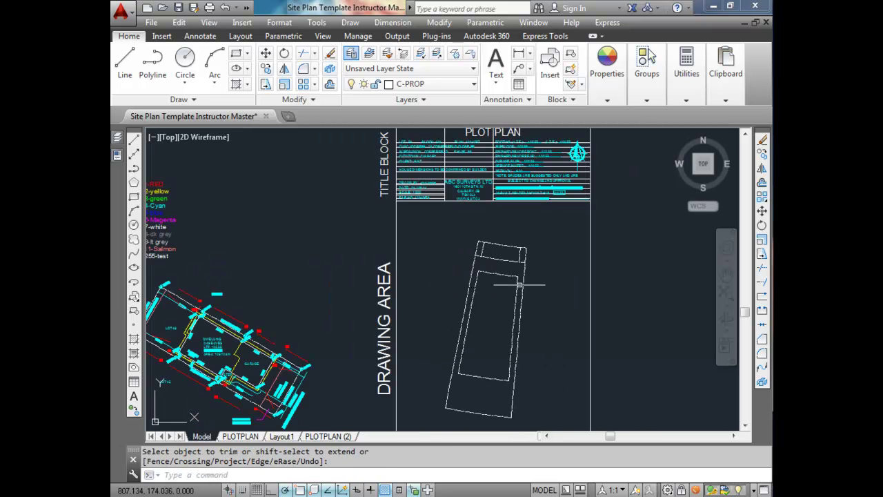
pyautogui.scroll(2, 506, 306)
# Select the inner rectangle's edges, including its bottom edge, with crossing windows
pyautogui.click(529, 255)
pyautogui.click(511, 238)
pyautogui.click(459, 290)
pyautogui.click(456, 312)
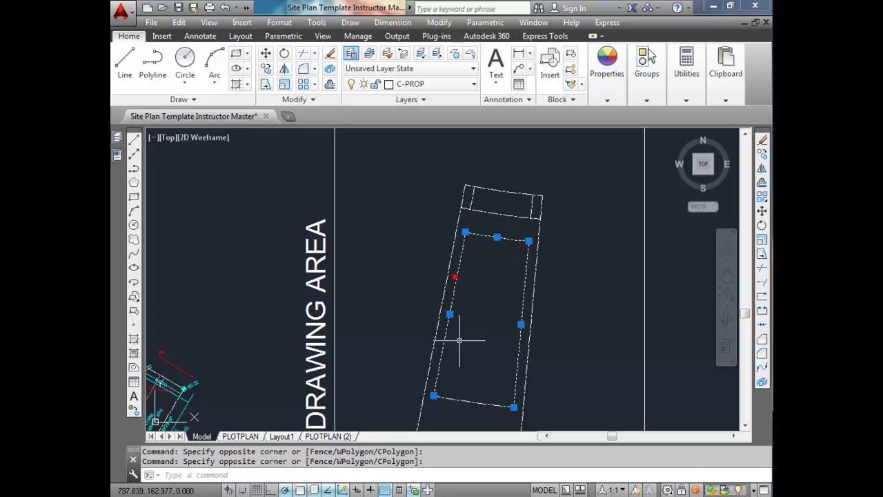
pyautogui.click(468, 407)
pyautogui.click(461, 394)
# Move the selected inner rectangle onto the lotpocket layer and clear the selection
pyautogui.click(474, 84)
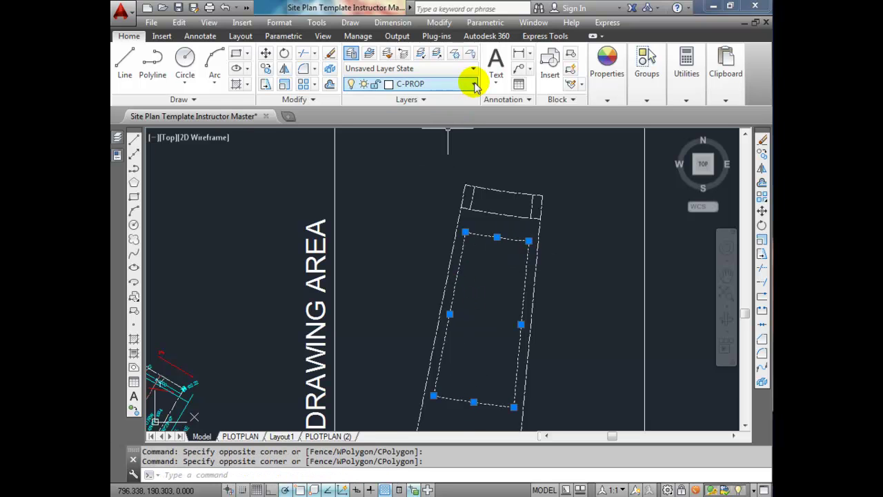
pyautogui.click(475, 84)
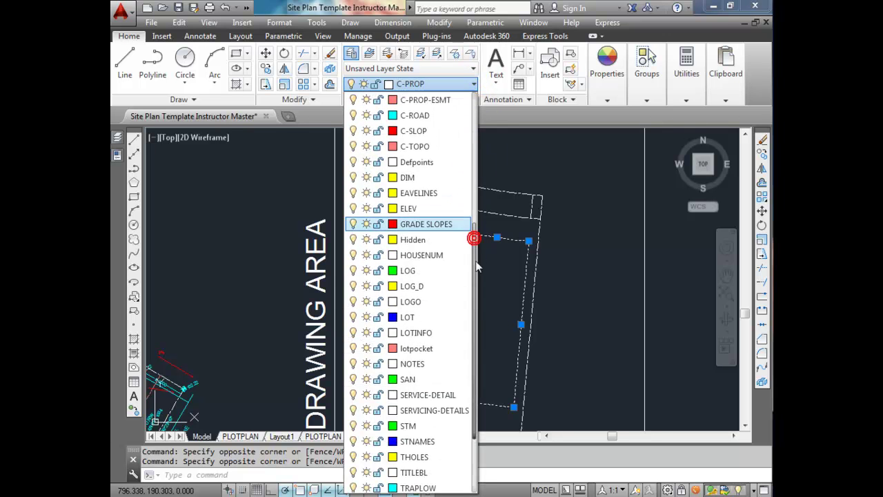
pyautogui.click(416, 364)
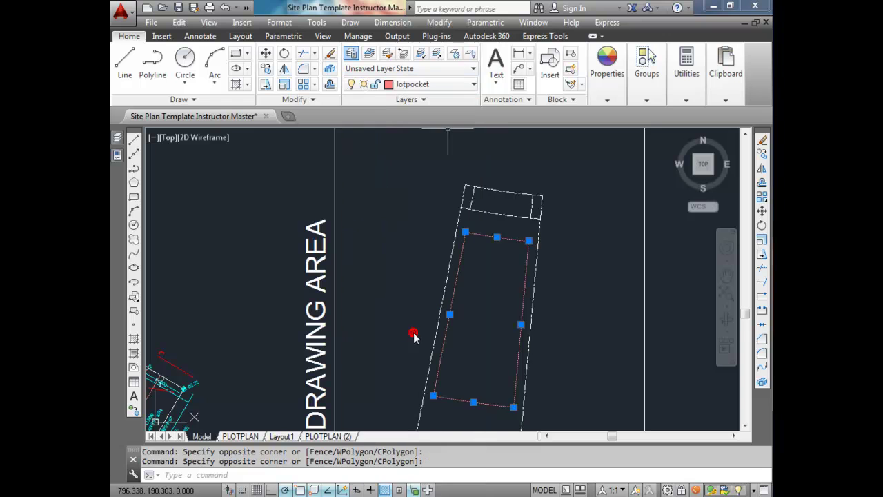
pyautogui.press('Escape')
pyautogui.press('Escape')
# Zoom and pan around the lot to check the red dotted lotpocket outline
pyautogui.scroll(5, 496, 227)
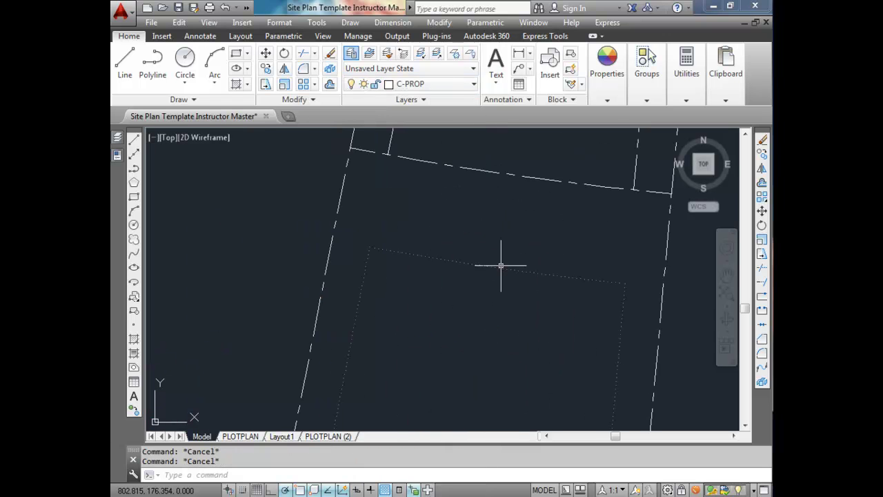
pyautogui.scroll(-5, 349, 248)
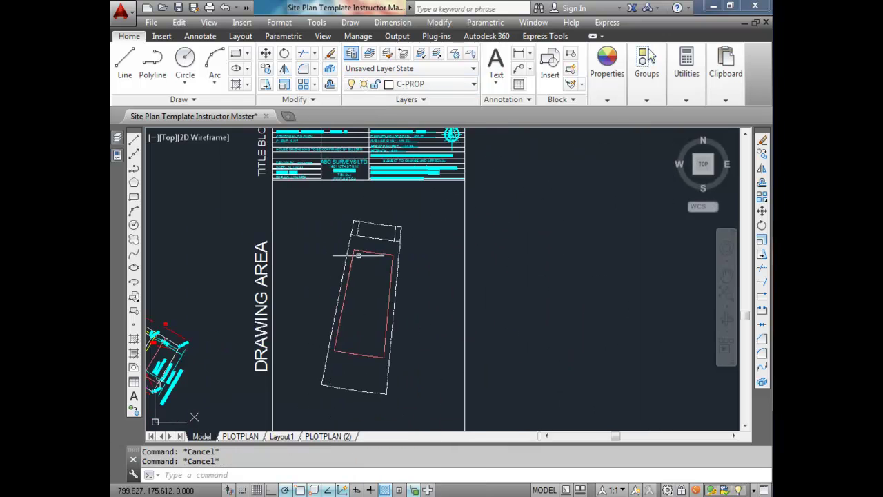
pyautogui.scroll(5, 403, 262)
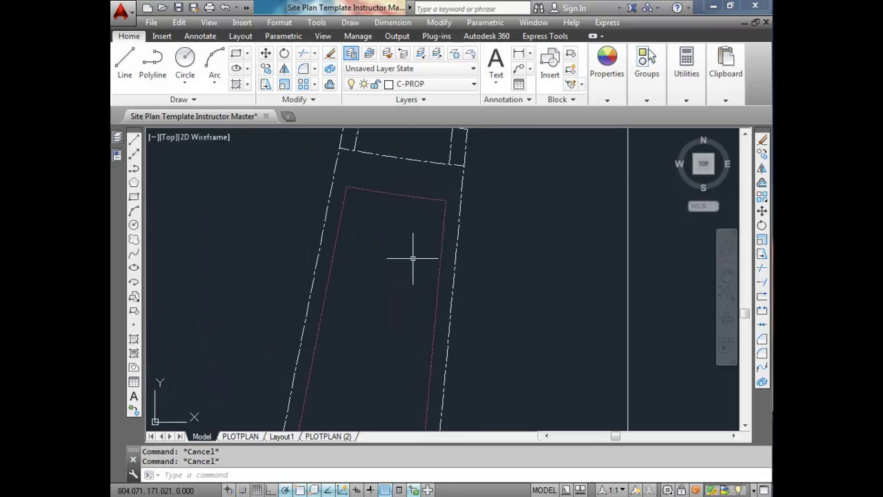
pyautogui.scroll(-4, 412, 260)
pyautogui.scroll(3, 413, 266)
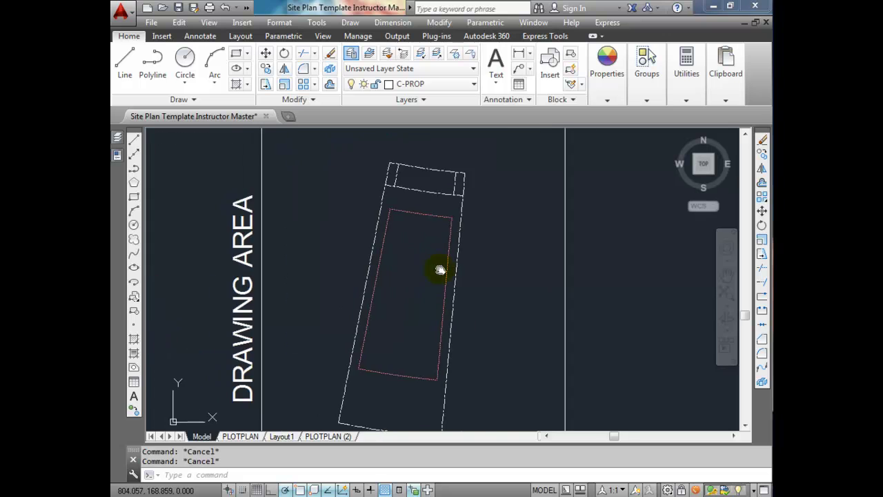
pyautogui.moveTo(420, 270); pyautogui.dragTo(473, 270, button='middle')
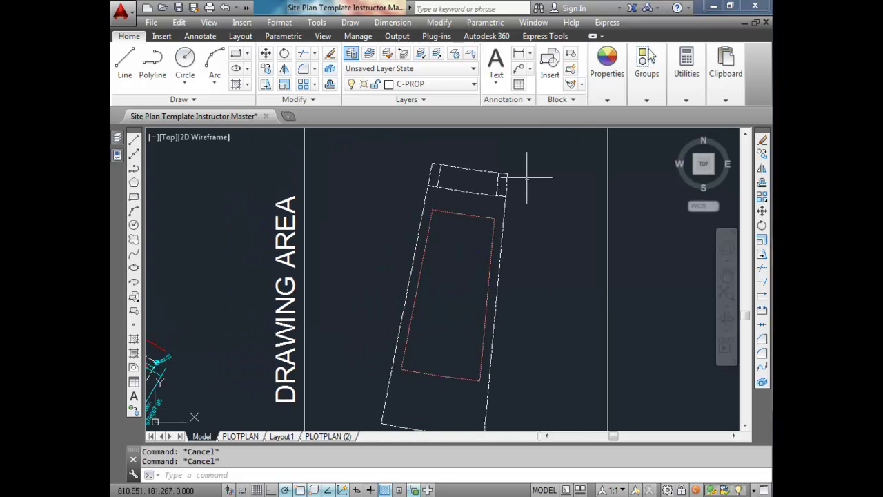
pyautogui.scroll(4, 503, 189)
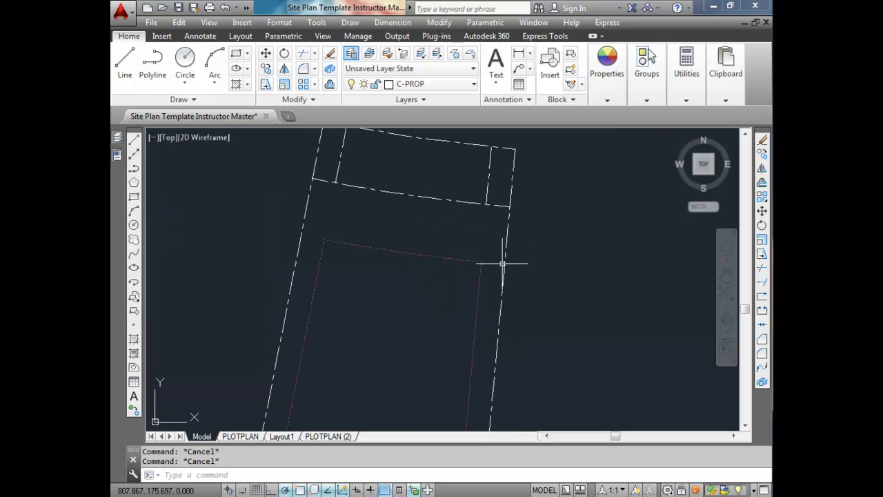
pyautogui.scroll(-3, 502, 263)
pyautogui.scroll(1, 481, 223)
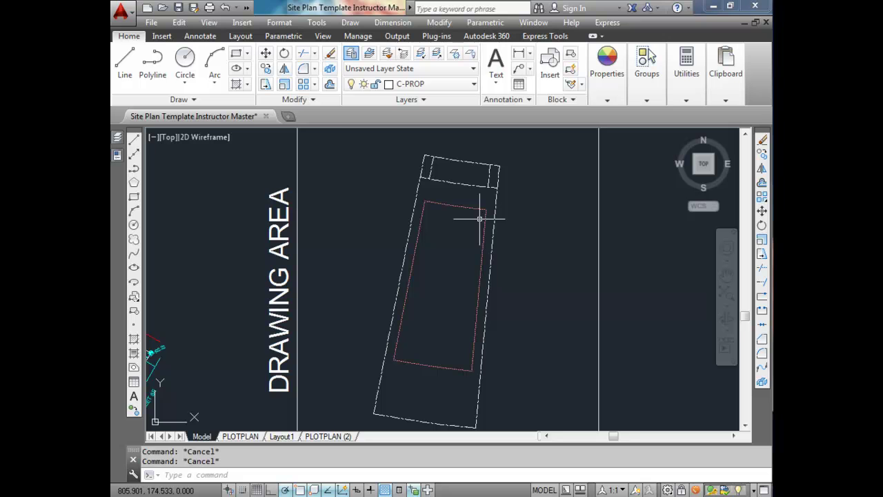
pyautogui.moveTo(469, 239); pyautogui.dragTo(504, 227, button='middle')
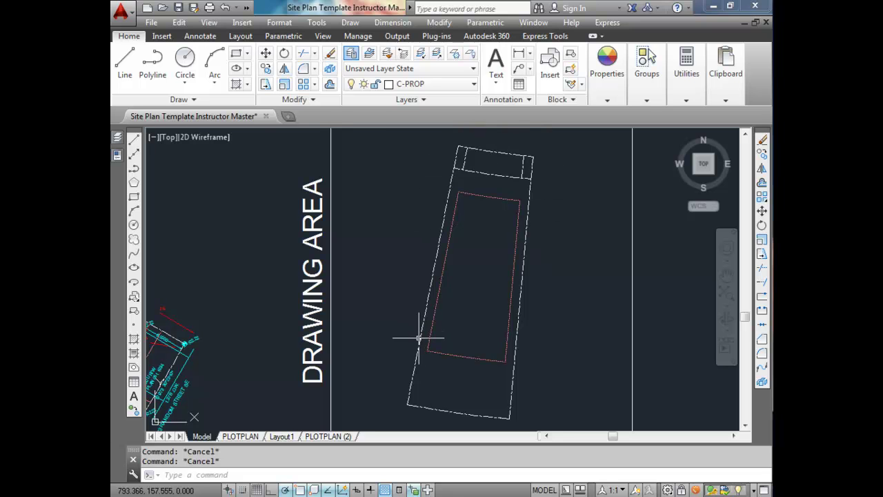
# Place a PROPDIMS aligned dimension from the lot's top-left to bottom-left corner, reading 35.000
pyautogui.click(202, 37)
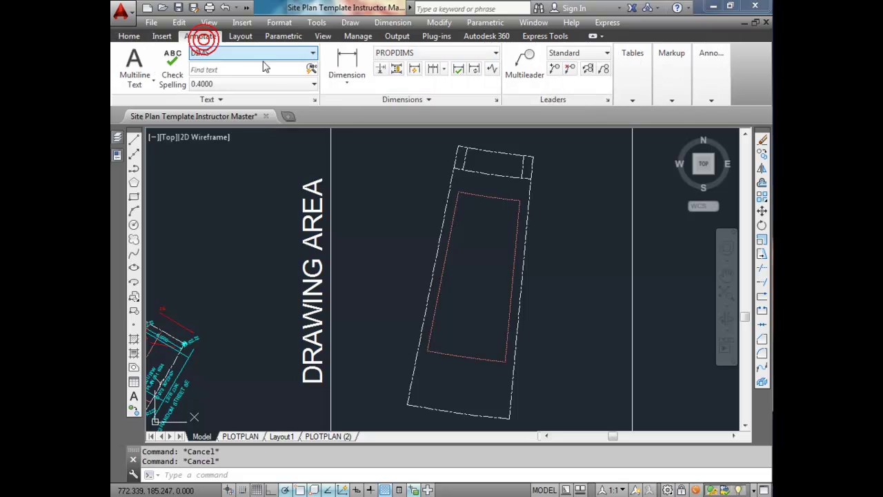
pyautogui.click(348, 78)
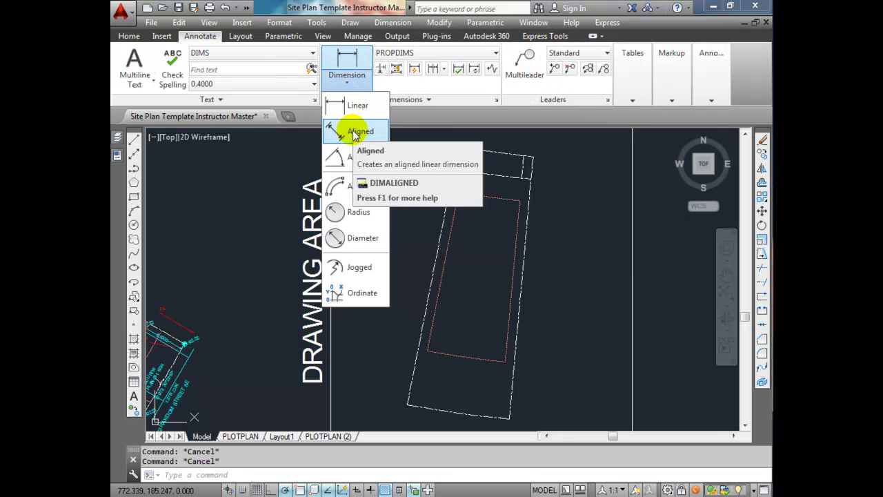
pyautogui.click(354, 132)
pyautogui.click(494, 53)
pyautogui.click(402, 94)
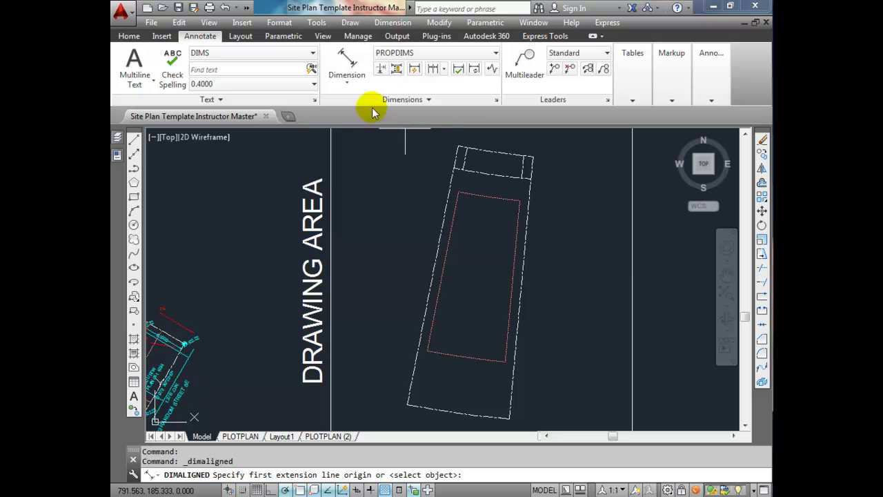
pyautogui.click(458, 145)
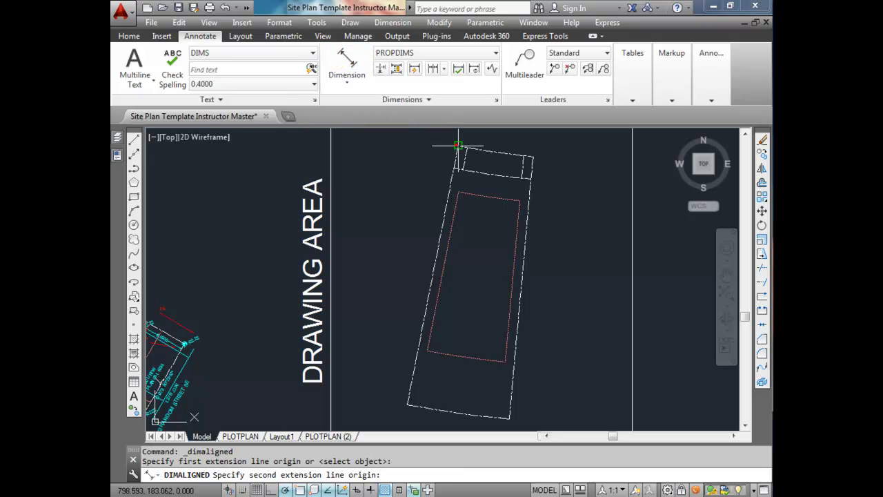
pyautogui.click(407, 405)
pyautogui.scroll(5, 416, 284)
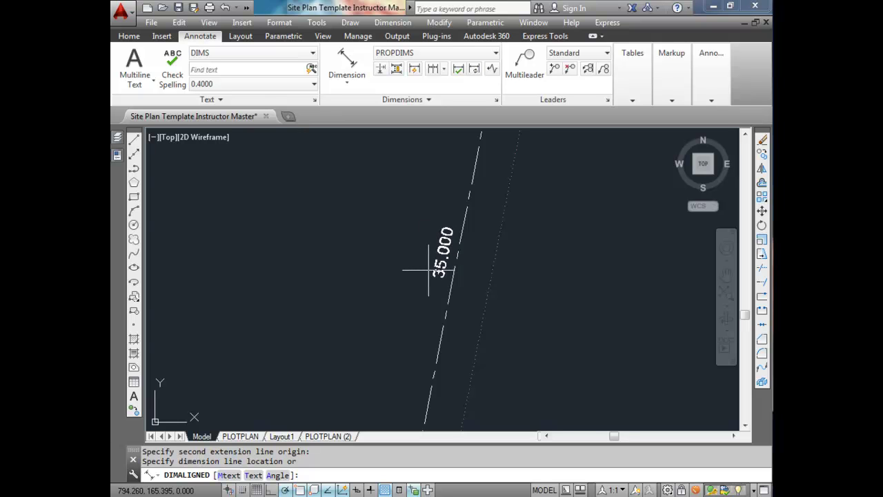
pyautogui.click(428, 270)
# Zoom in to inspect the new 35.000 dimension, selecting and then deselecting it
pyautogui.scroll(-3, 473, 354)
pyautogui.scroll(2, 473, 354)
pyautogui.scroll(2, 455, 295)
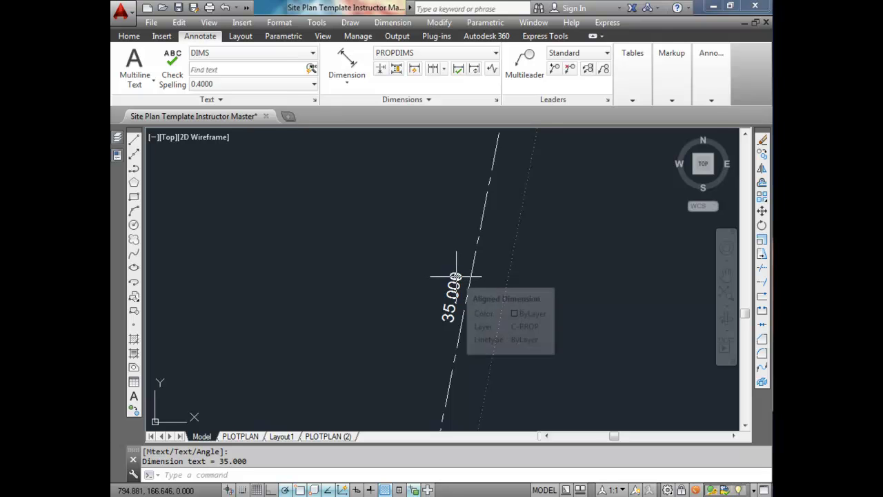
pyautogui.scroll(-4, 456, 279)
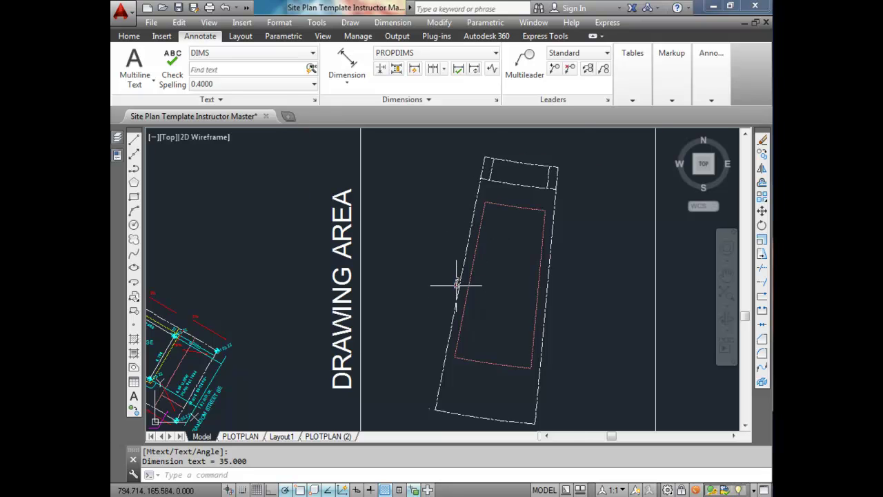
pyautogui.scroll(3, 456, 282)
pyautogui.scroll(-2, 436, 291)
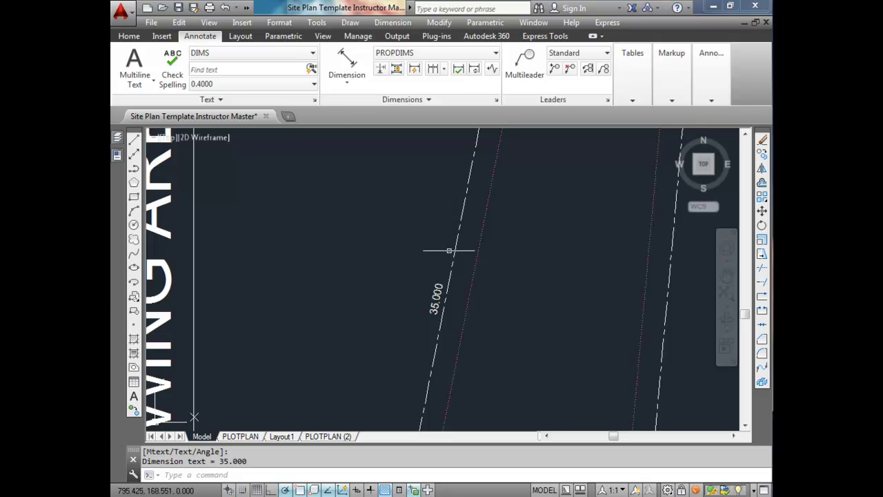
pyautogui.click(436, 295)
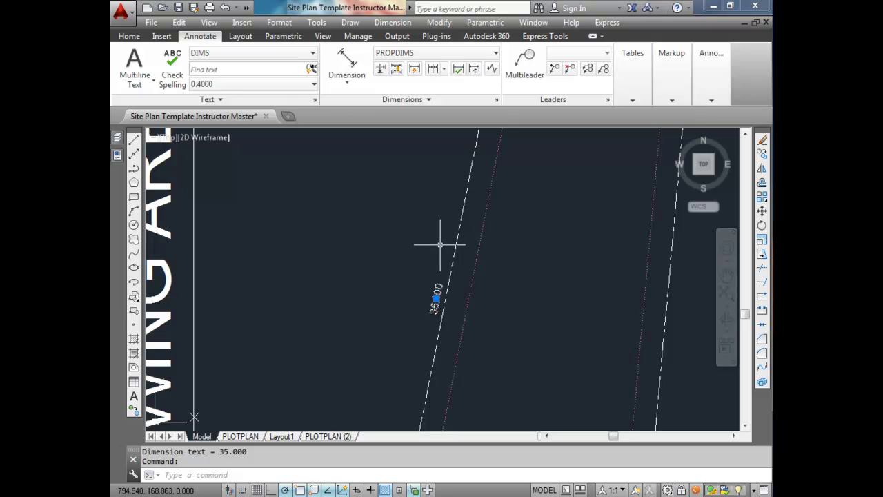
pyautogui.press('Escape')
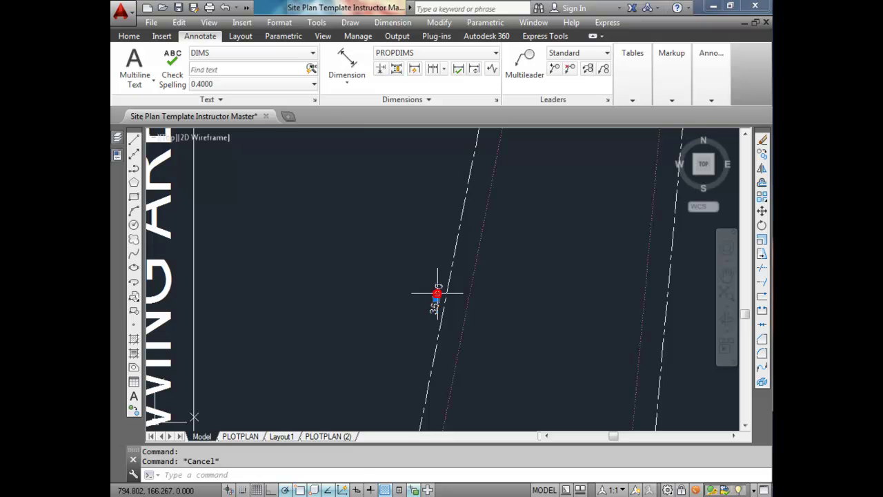
# Set the 35.000 dimension's text override to <> 191d8'21" in Properties
pyautogui.click(436, 293)
pyautogui.click(117, 155)
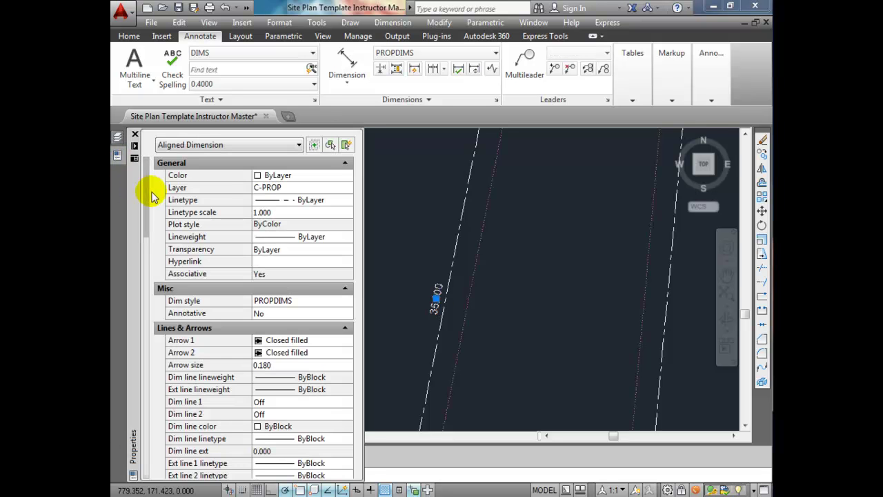
pyautogui.moveTo(143, 185); pyautogui.dragTo(138, 315)
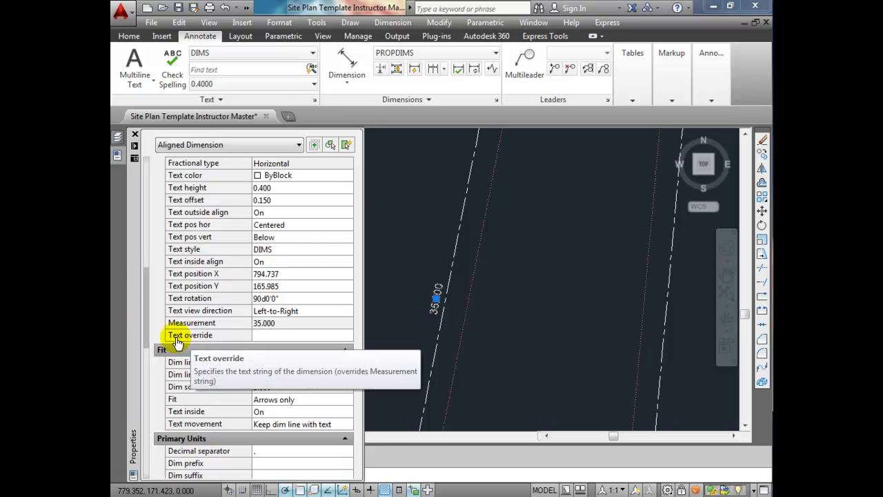
pyautogui.click(279, 335)
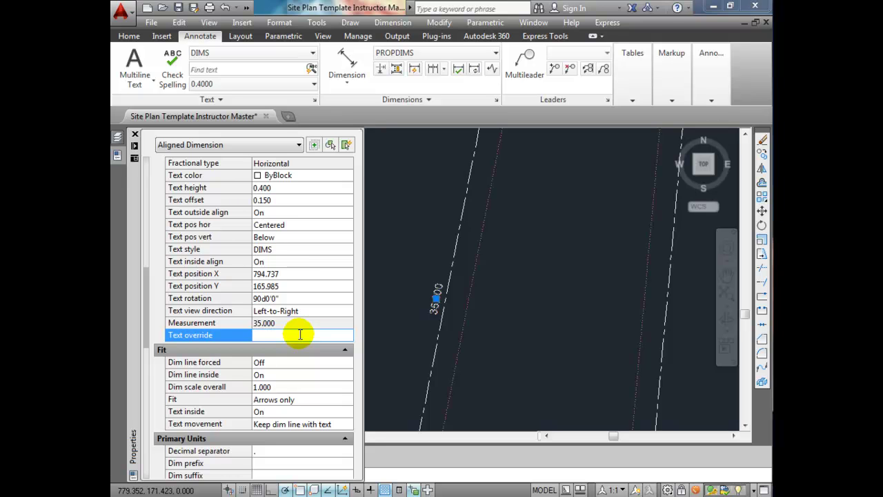
pyautogui.write('<> 191d8\'21"')
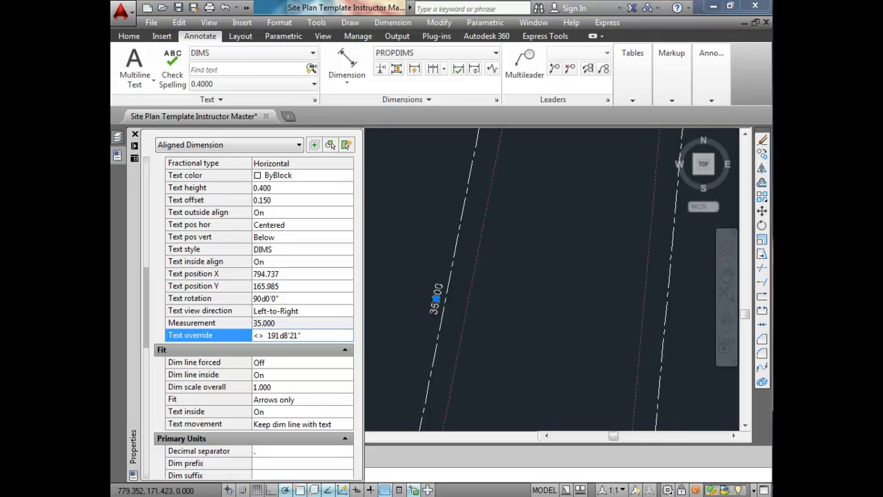
pyautogui.press('Return')
# Close Properties and assign the left-edge bearing dimension to the C-ANNO-DIMS layer
pyautogui.hotkey('ctrl', '1')
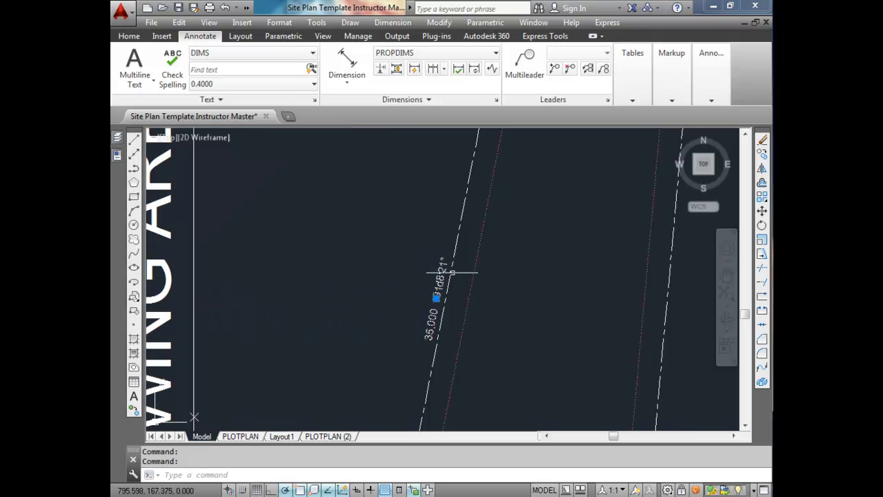
pyautogui.press('Escape')
pyautogui.scroll(4, 443, 287)
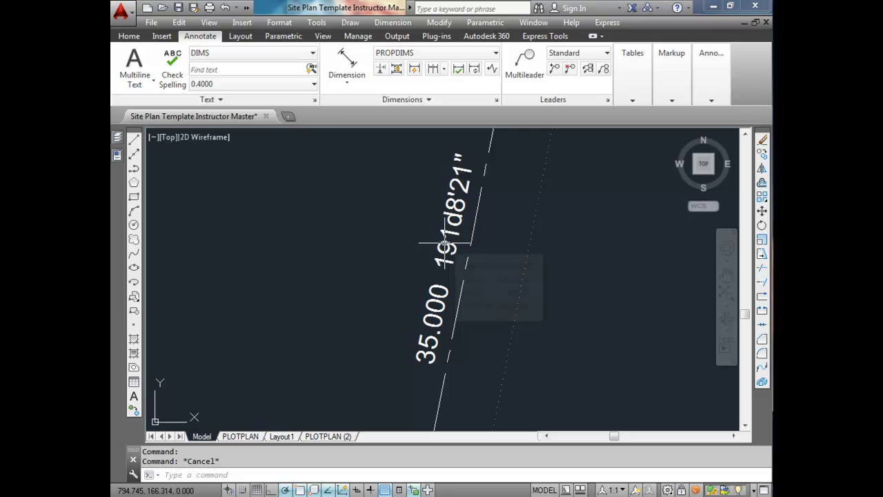
pyautogui.scroll(-4, 445, 243)
pyautogui.scroll(-3, 449, 247)
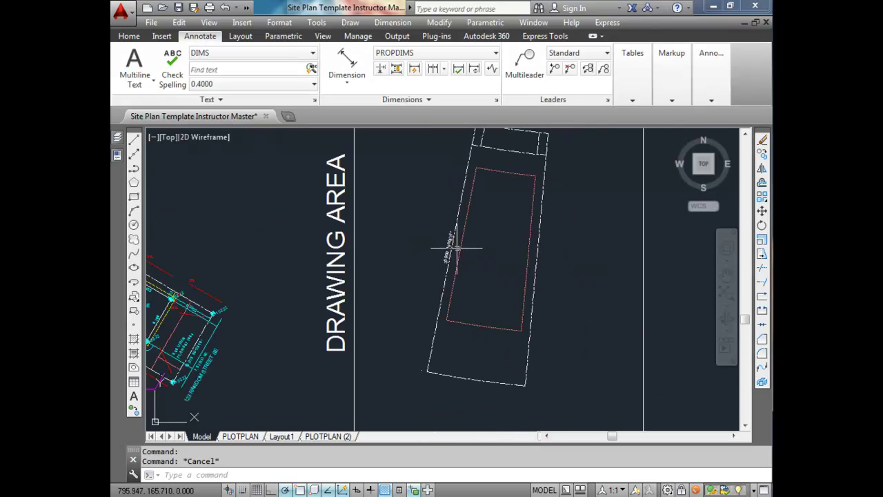
pyautogui.scroll(3, 449, 236)
pyautogui.click(443, 229)
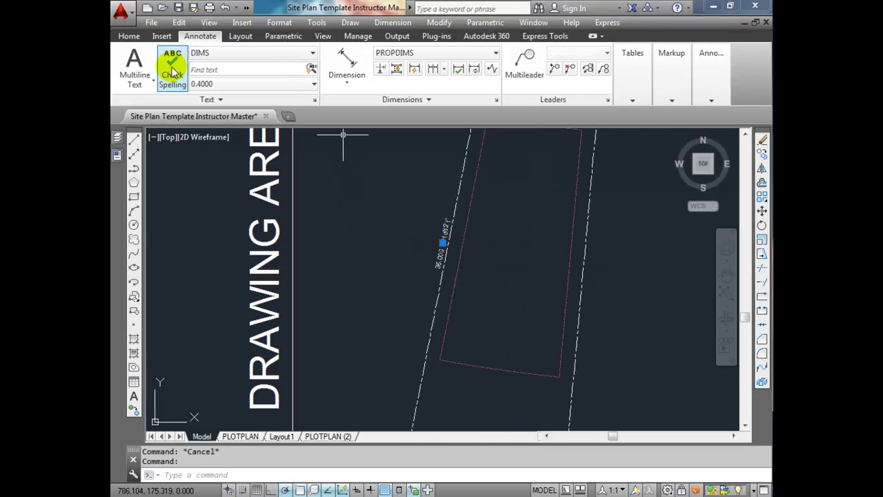
pyautogui.click(129, 36)
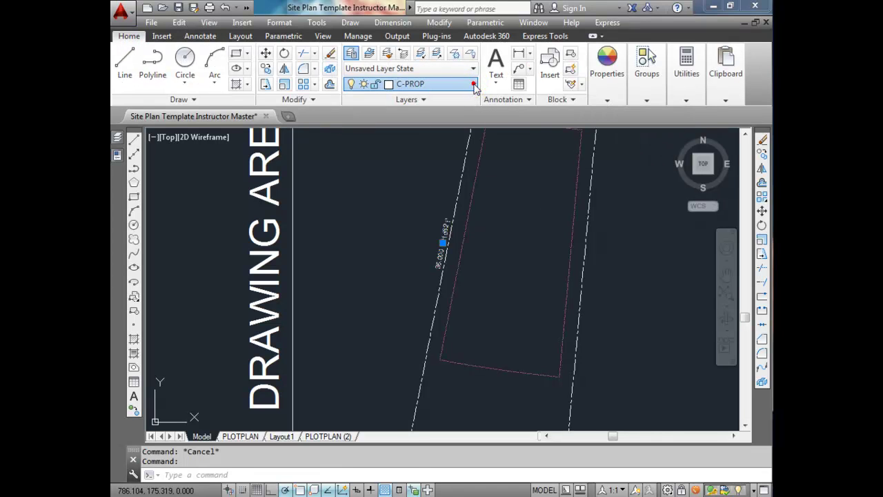
pyautogui.click(475, 85)
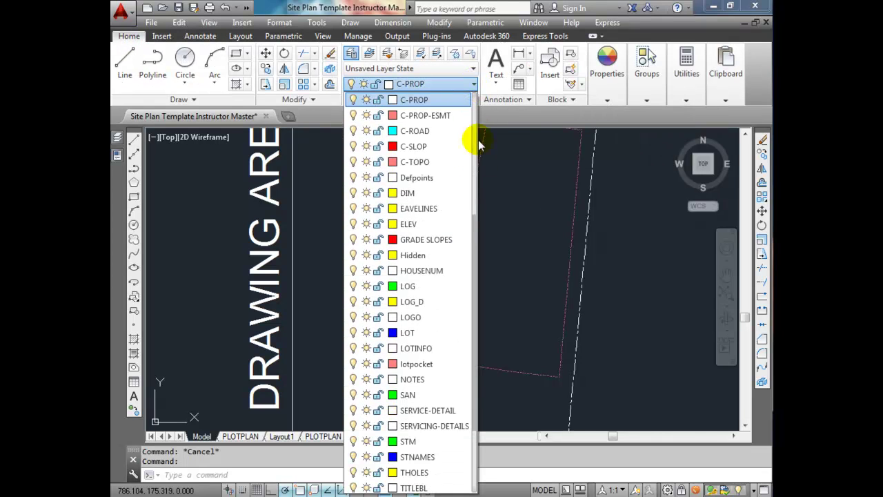
pyautogui.scroll(1, 473, 176)
pyautogui.scroll(4, 473, 176)
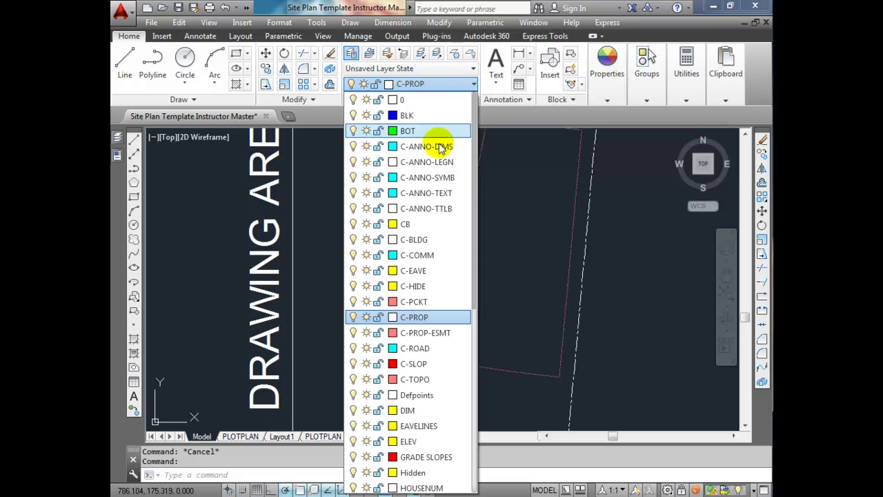
pyautogui.click(413, 146)
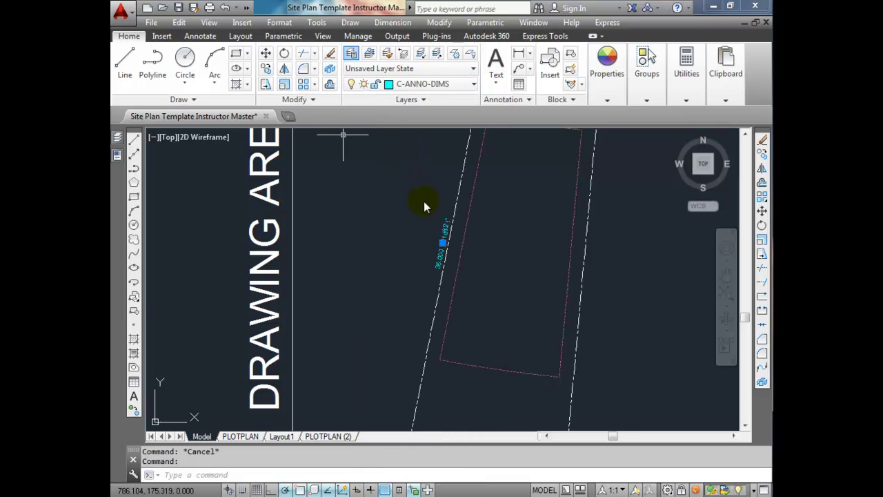
pyautogui.press('Escape')
# Make C-ANNO-DIMS current by matching the bearing dimension's layer
pyautogui.scroll(5, 446, 230)
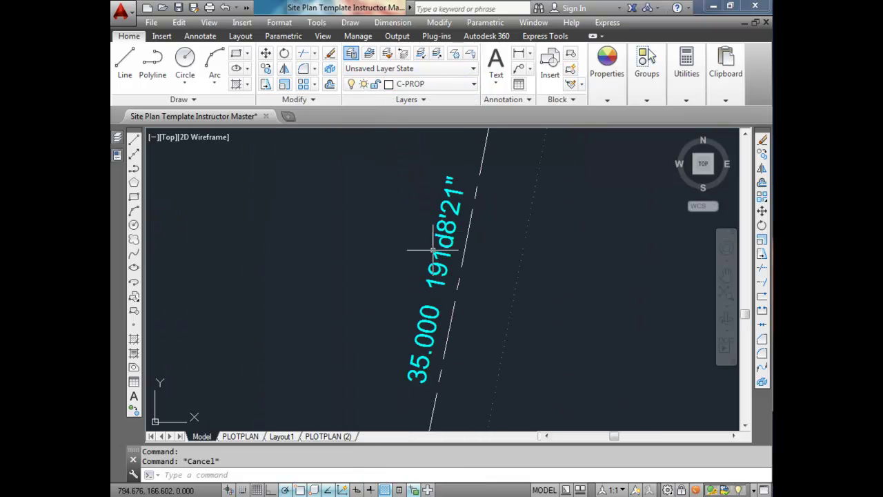
pyautogui.scroll(-5, 437, 231)
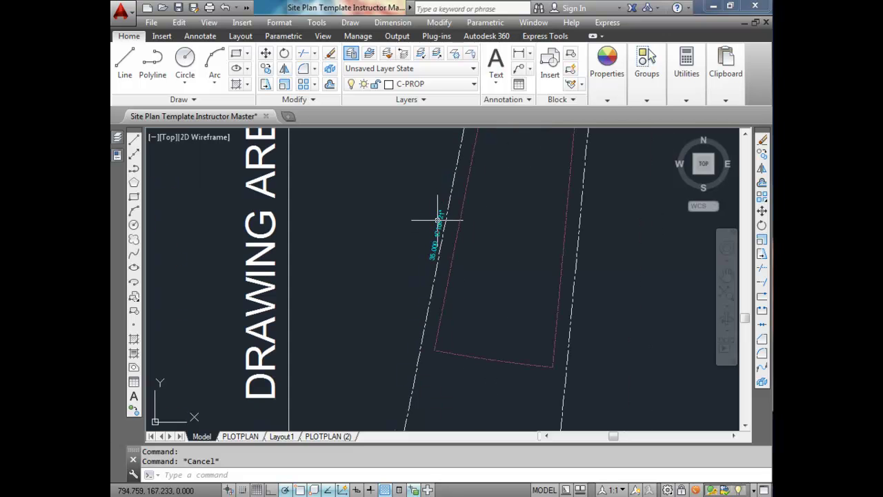
pyautogui.click(367, 53)
pyautogui.click(437, 231)
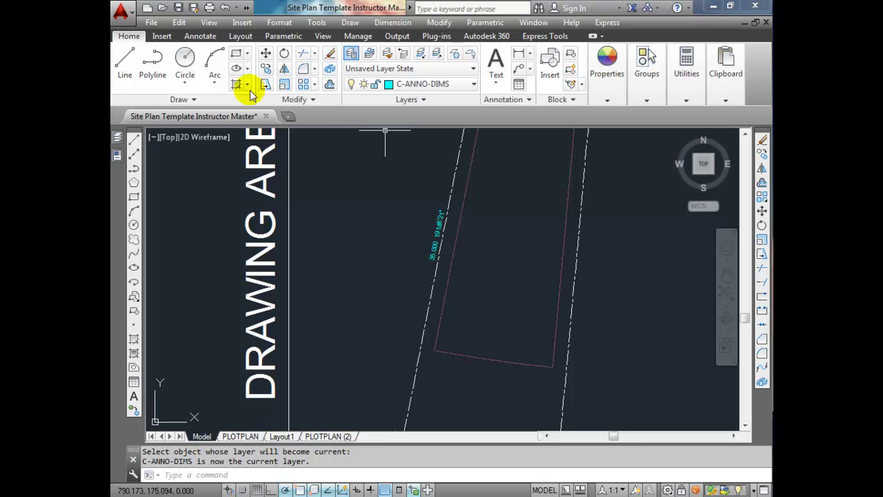
pyautogui.click(202, 36)
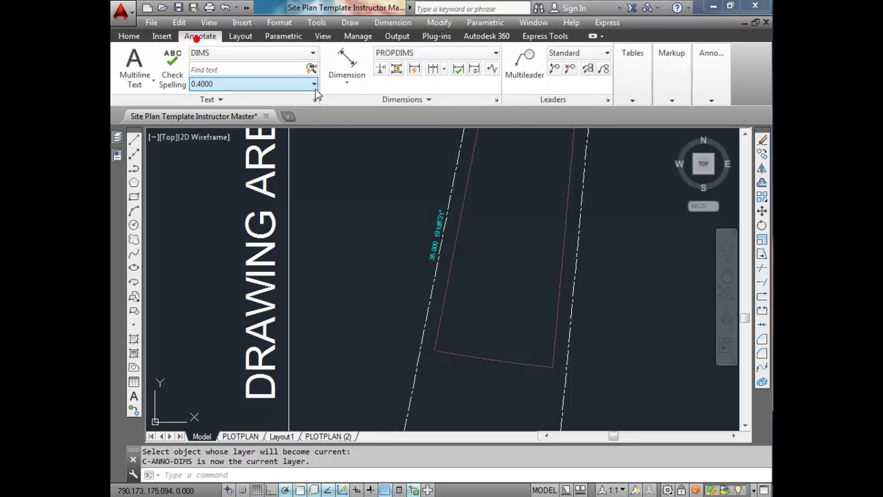
# Add a 35.000 aligned dimension along the lot's right boundary, top-right to bottom-right corner
pyautogui.click(347, 59)
pyautogui.scroll(-3, 562, 176)
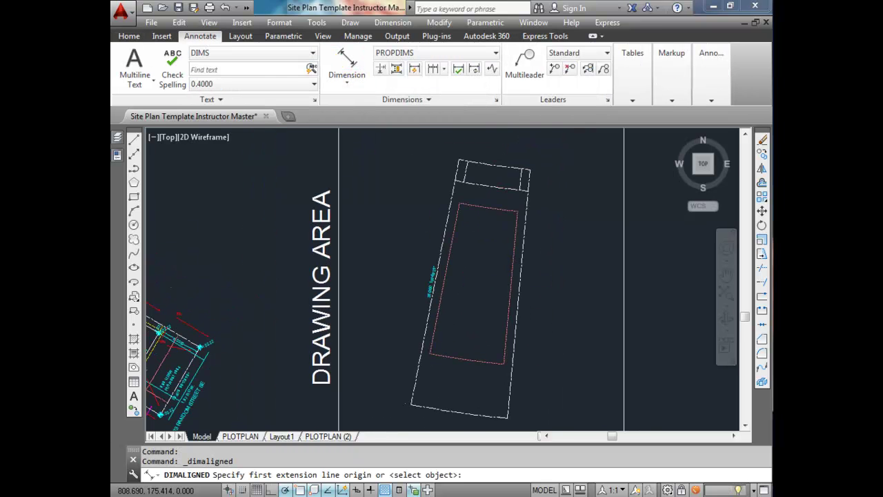
pyautogui.click(529, 168)
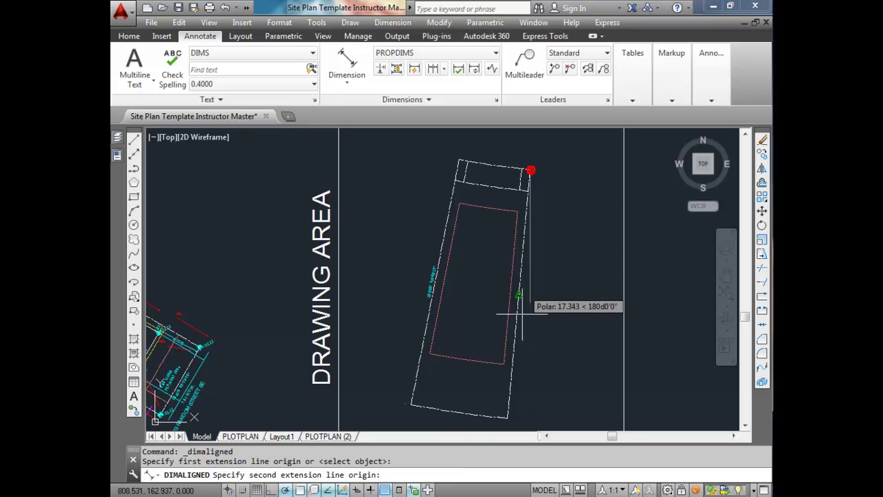
pyautogui.click(506, 418)
pyautogui.scroll(5, 512, 302)
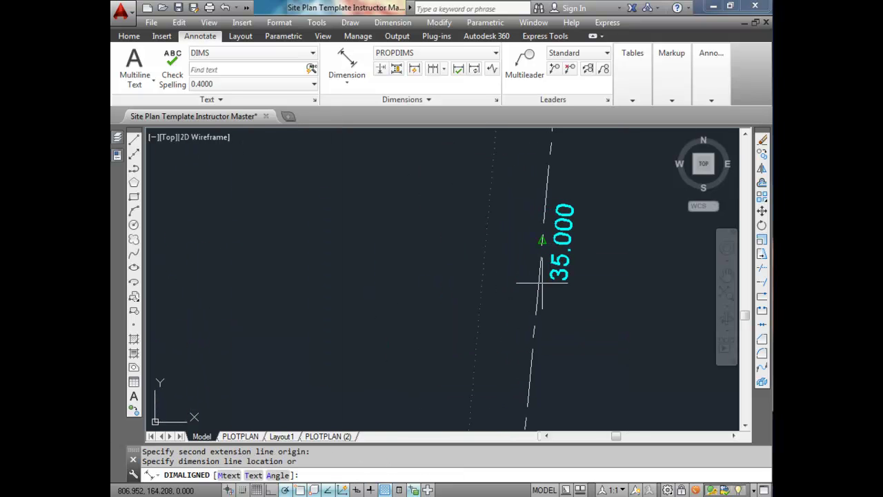
pyautogui.click(550, 281)
pyautogui.scroll(-3, 586, 292)
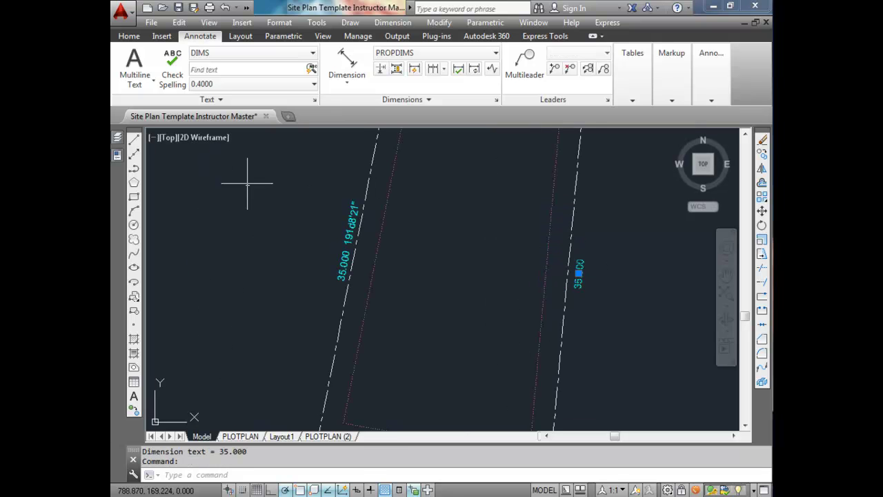
# Set the right-side dimension's text override to <> 185d10'32" in Properties
pyautogui.click(118, 155)
pyautogui.moveTo(142, 222); pyautogui.dragTo(147, 314)
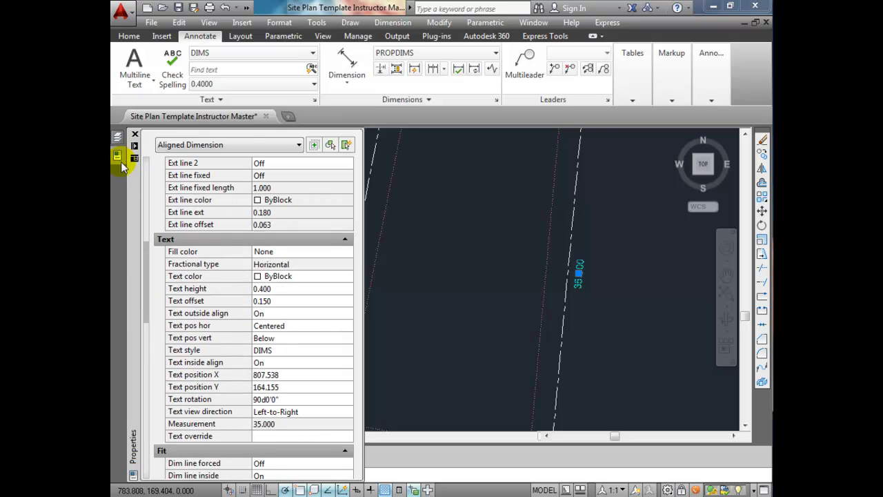
pyautogui.rightClick(132, 182)
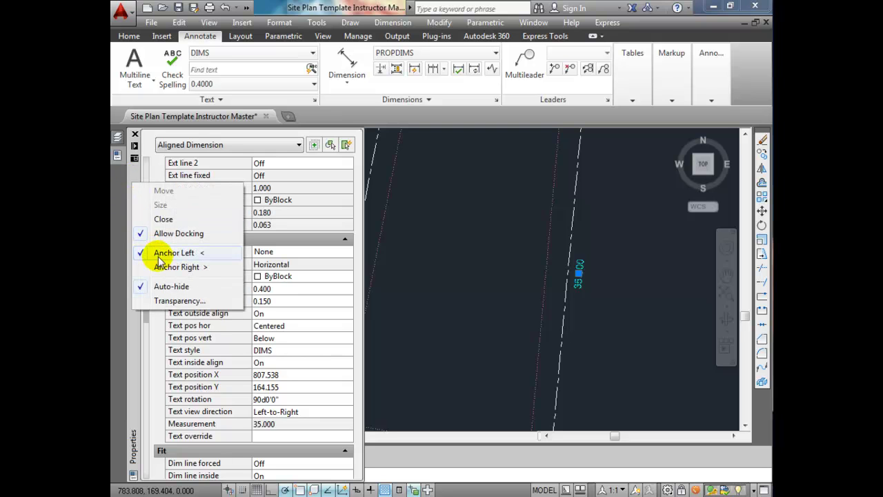
pyautogui.rightClick(131, 174)
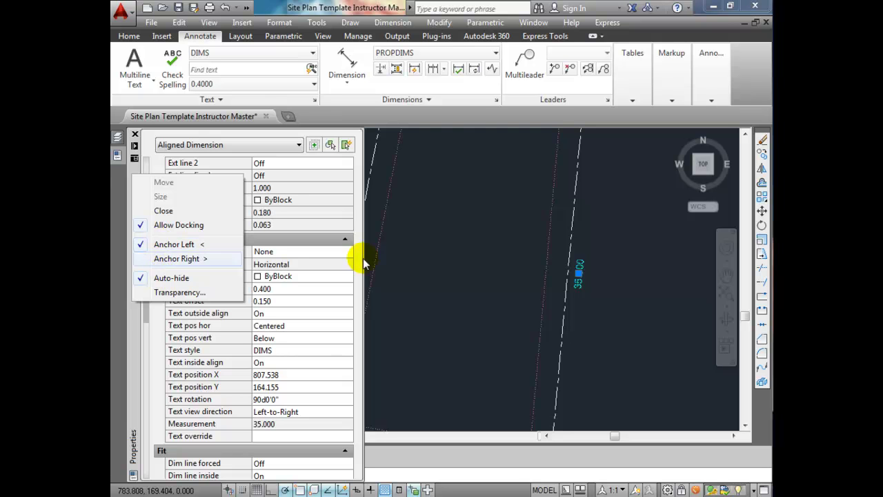
pyautogui.click(558, 258)
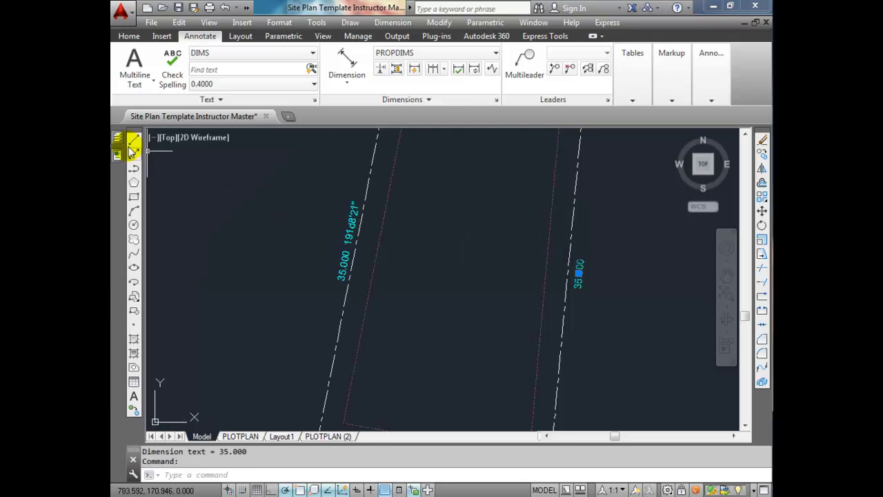
pyautogui.moveTo(119, 138)
pyautogui.moveTo(118, 156)
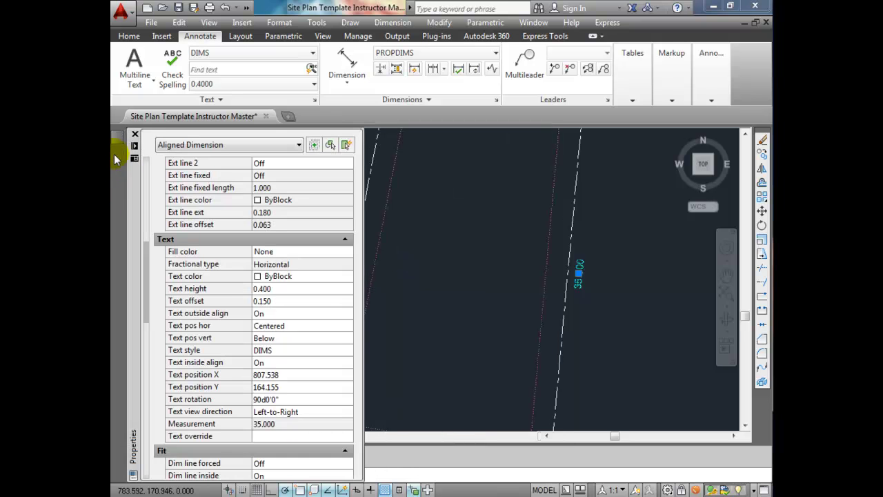
pyautogui.scroll(-3, 147, 241)
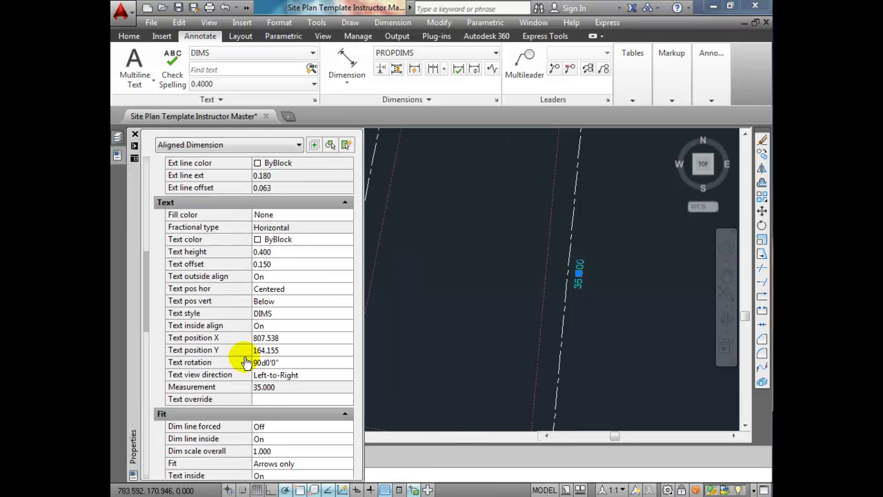
pyautogui.click(273, 398)
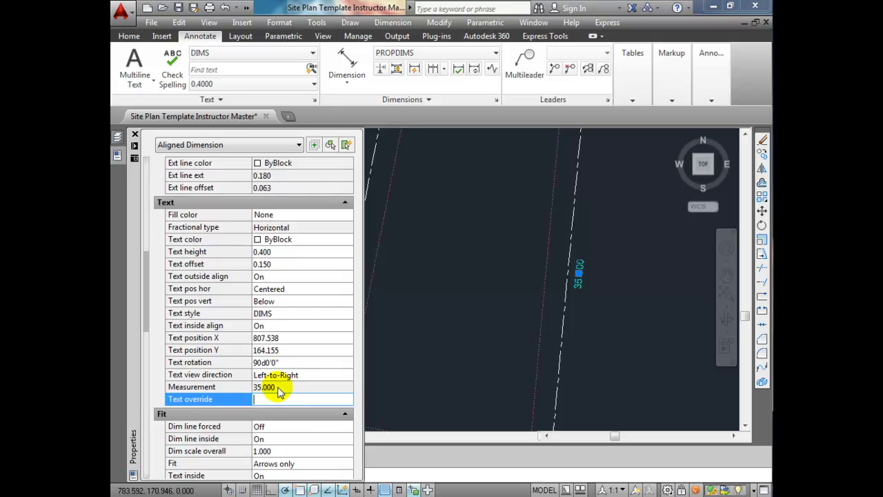
pyautogui.write('<> 185d10\'32"')
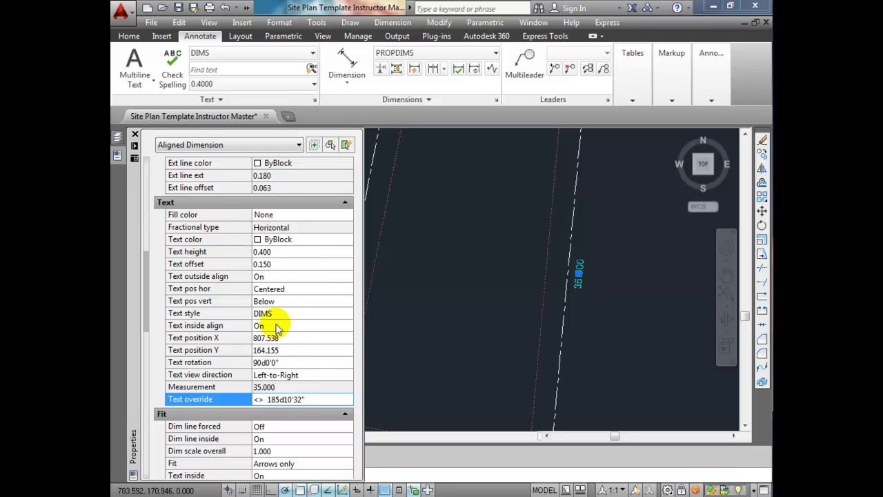
pyautogui.click(293, 399)
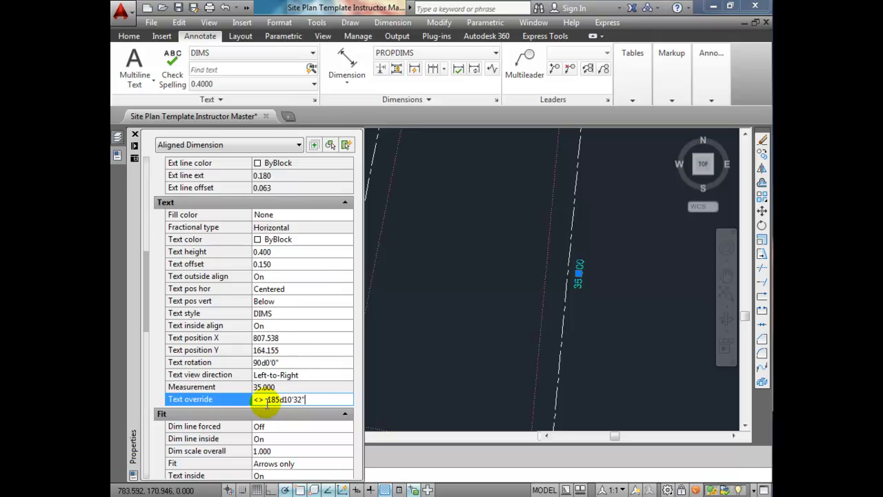
pyautogui.click(280, 398)
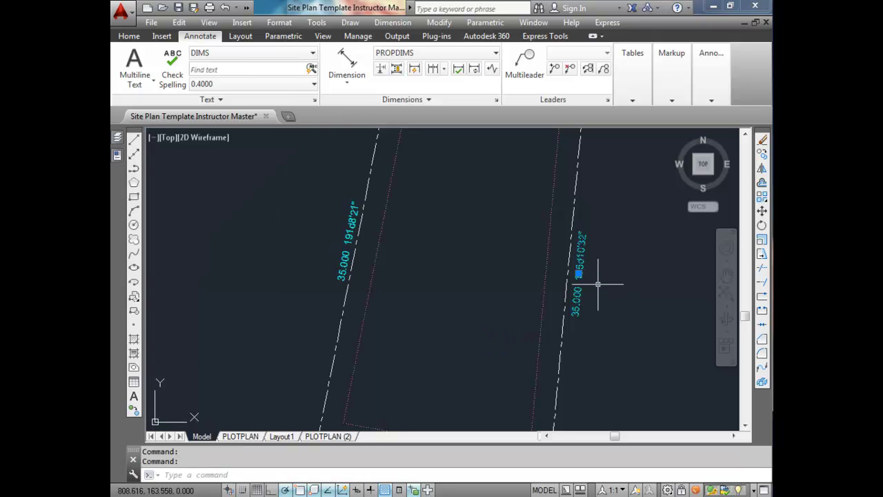
pyautogui.press('Escape')
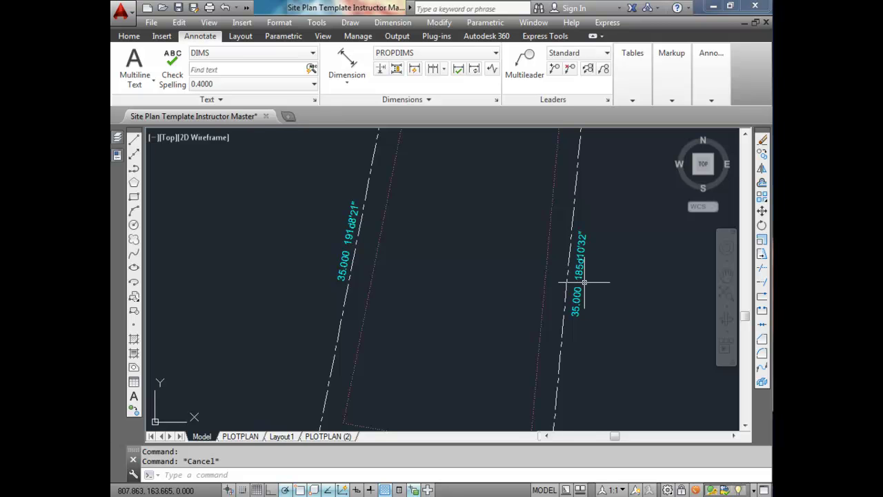
pyautogui.scroll(-2, 585, 282)
pyautogui.scroll(3, 587, 277)
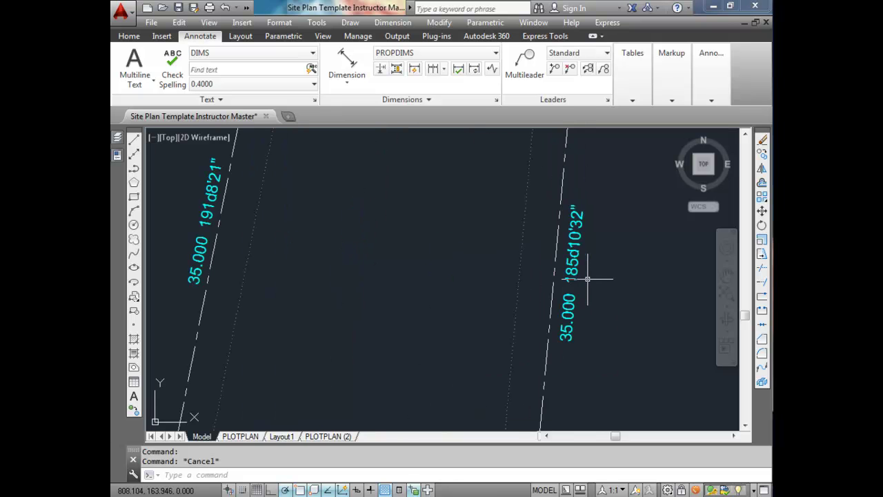
pyautogui.scroll(-5, 587, 227)
# Add a 10.044 arc length dimension to the lot's top curved edge
pyautogui.moveTo(584, 228); pyautogui.dragTo(582, 256, button='middle')
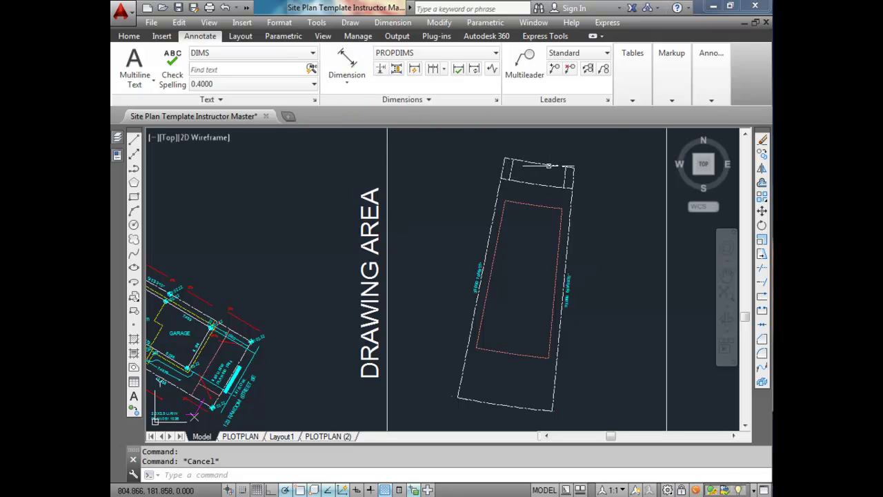
pyautogui.click(345, 80)
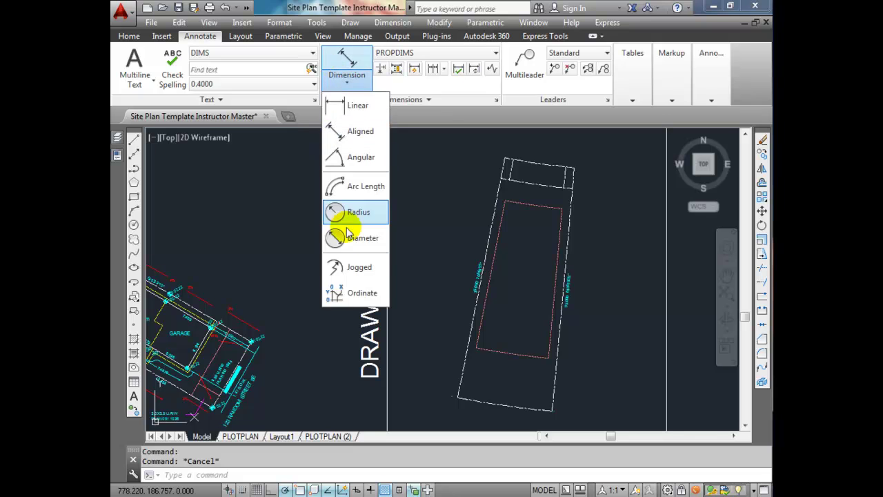
pyautogui.click(347, 186)
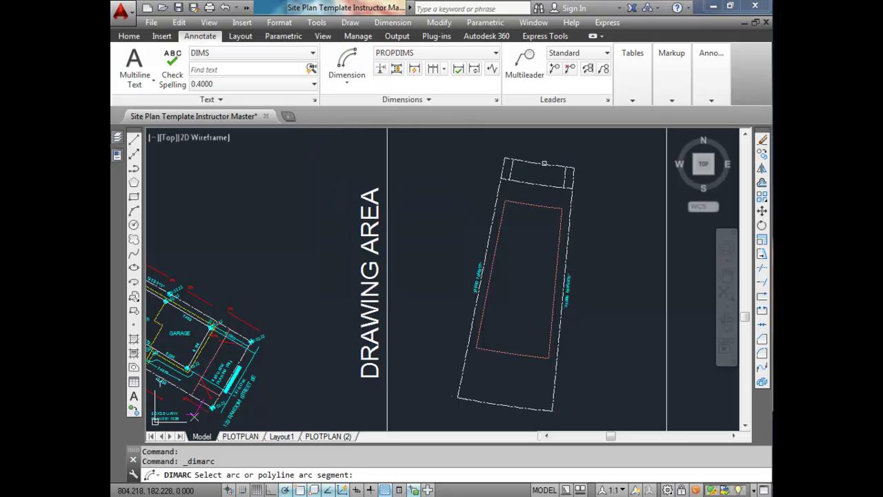
pyautogui.click(544, 163)
pyautogui.scroll(5, 543, 173)
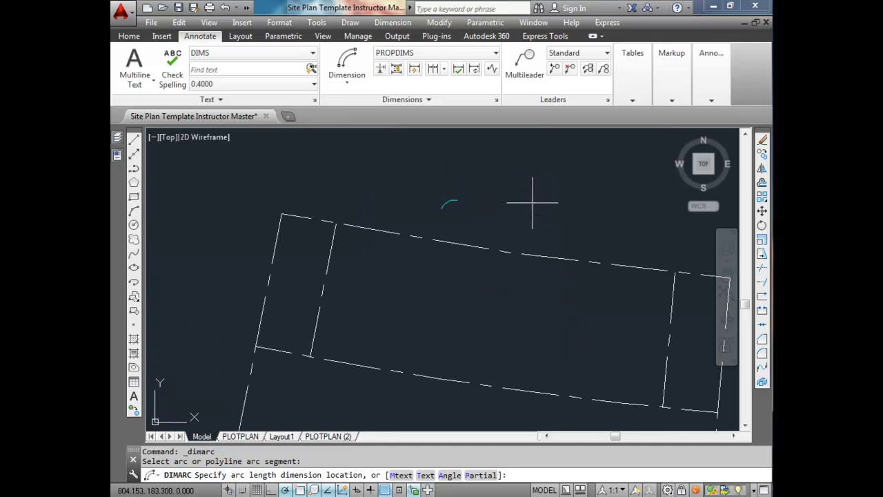
pyautogui.click(530, 197)
pyautogui.scroll(-5, 489, 196)
pyautogui.scroll(-3, 489, 196)
# Add a 13.687 arc length dimension along the lot's bottom curved edge
pyautogui.moveTo(489, 207); pyautogui.dragTo(490, 181, button='middle')
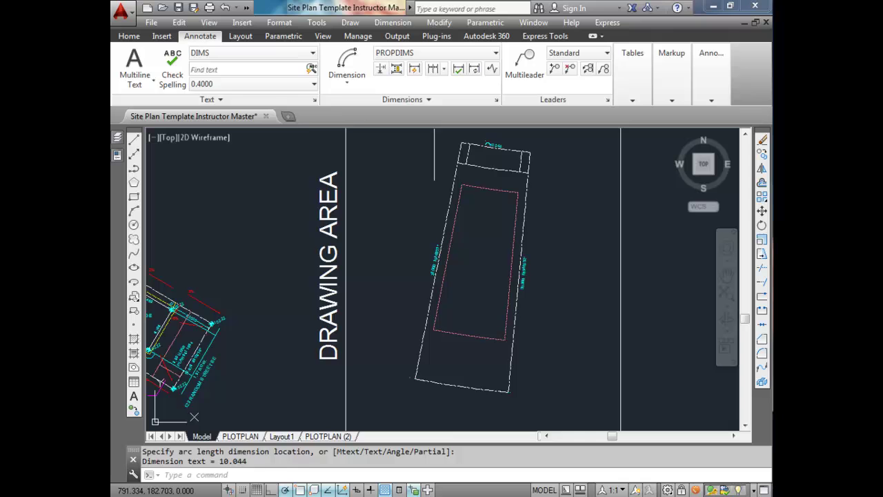
pyautogui.click(340, 63)
pyautogui.click(459, 388)
pyautogui.scroll(8, 454, 386)
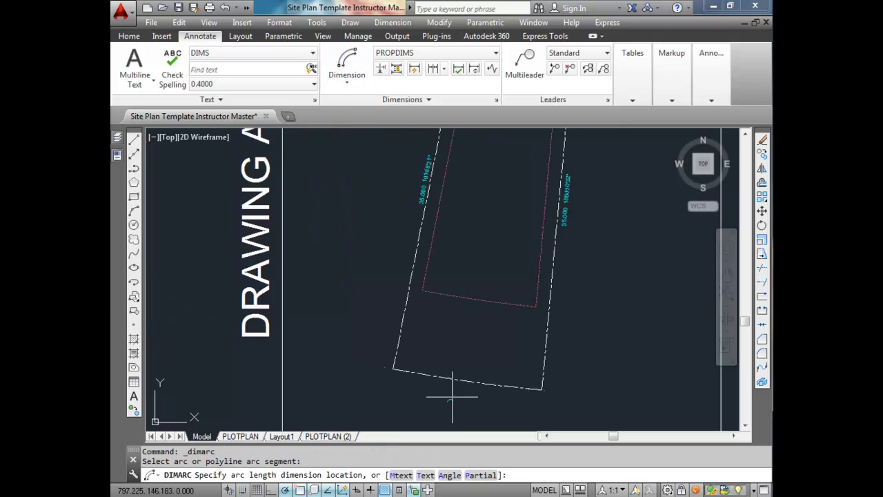
pyautogui.click(469, 303)
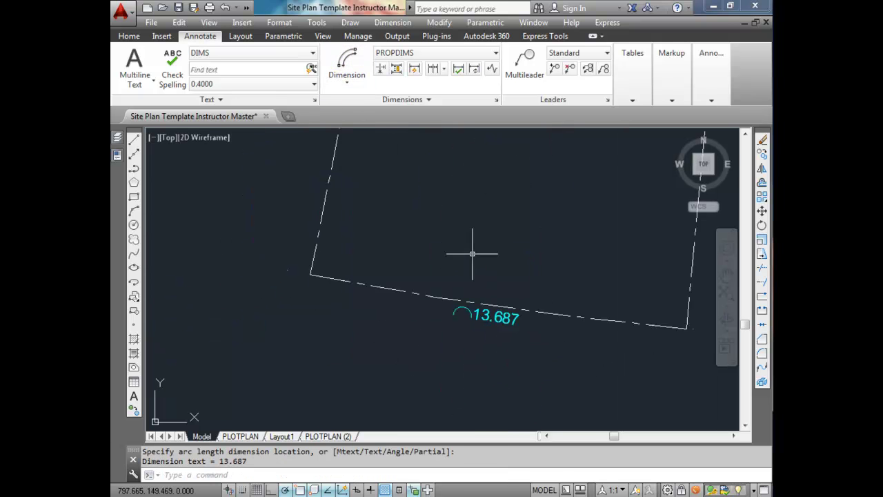
pyautogui.scroll(-4, 473, 252)
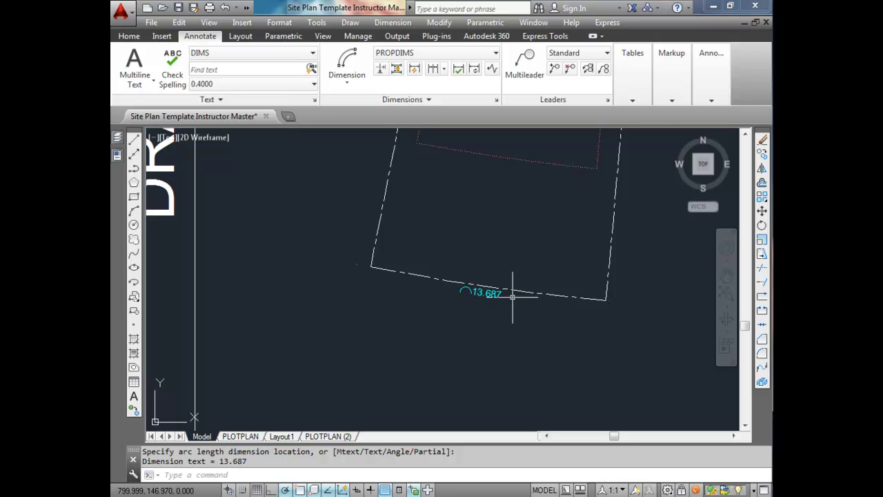
pyautogui.scroll(4, 513, 296)
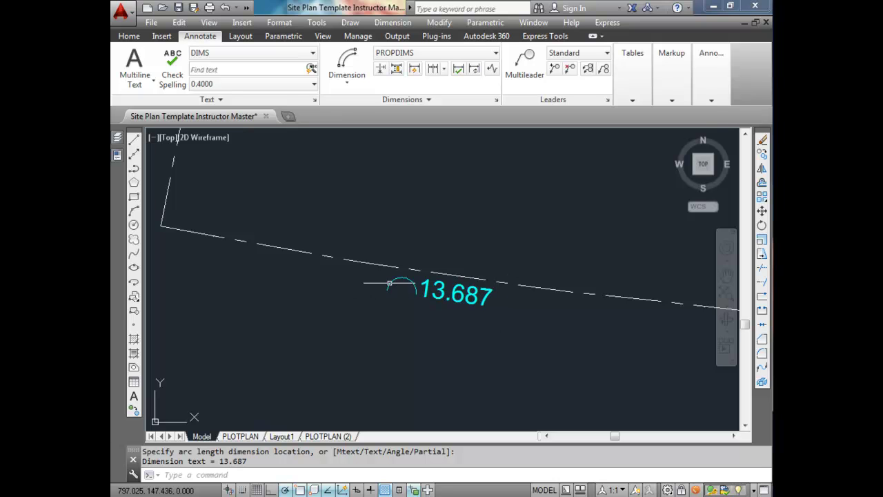
pyautogui.click(416, 299)
pyautogui.click(456, 293)
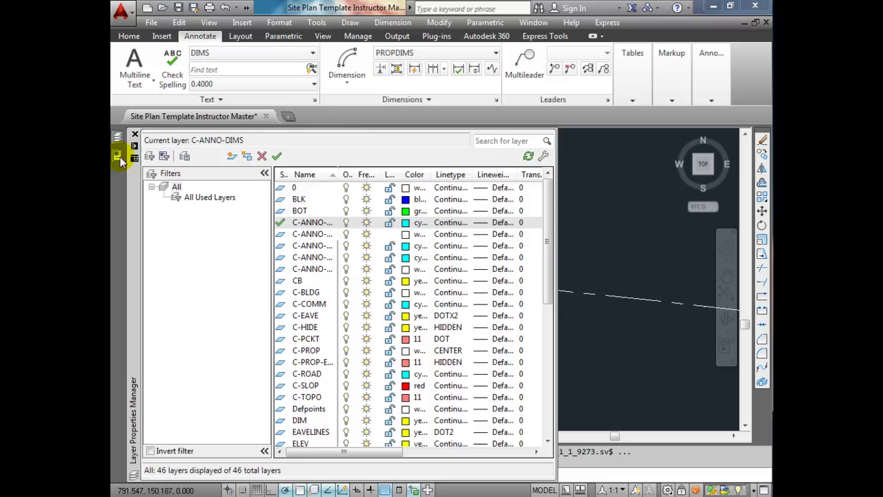
# Set the 13.687 arc dimension's text override to <> R131.5
pyautogui.moveTo(118, 156)
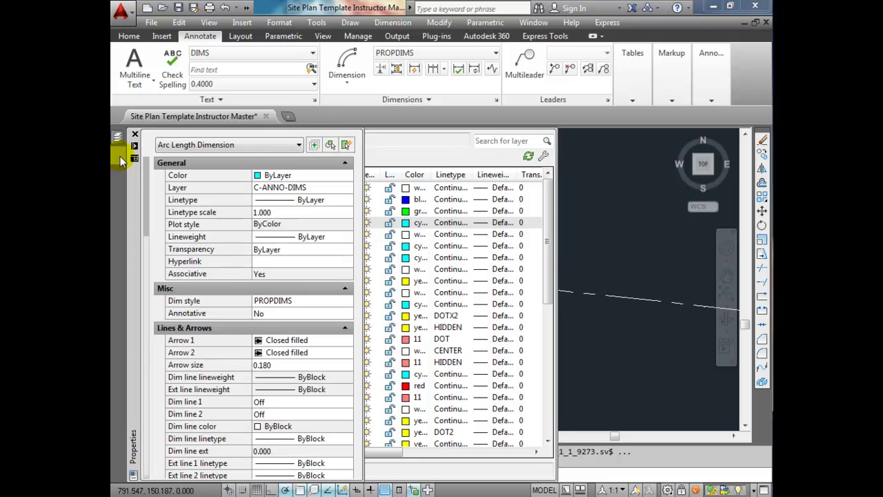
pyautogui.moveTo(143, 183); pyautogui.dragTo(147, 317)
pyautogui.click(289, 322)
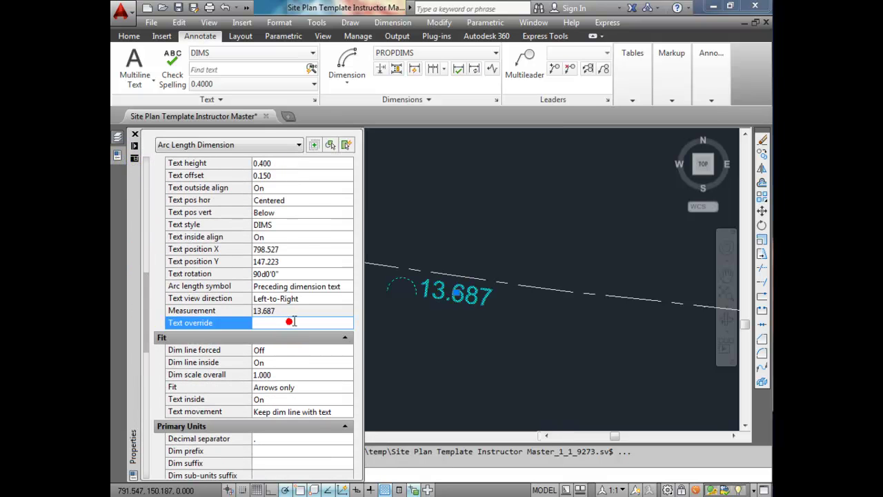
pyautogui.write('<>')
pyautogui.press('Return')
pyautogui.scroll(-3, 487, 315)
pyautogui.press('Escape')
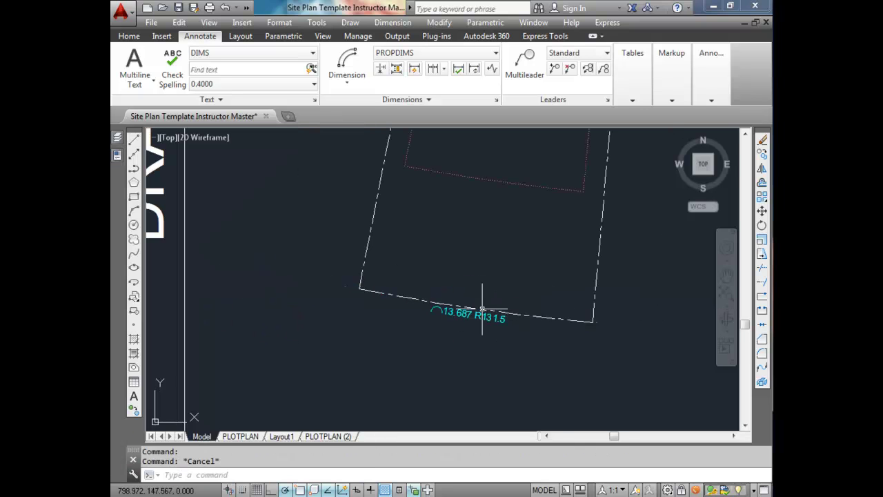
pyautogui.scroll(3, 488, 315)
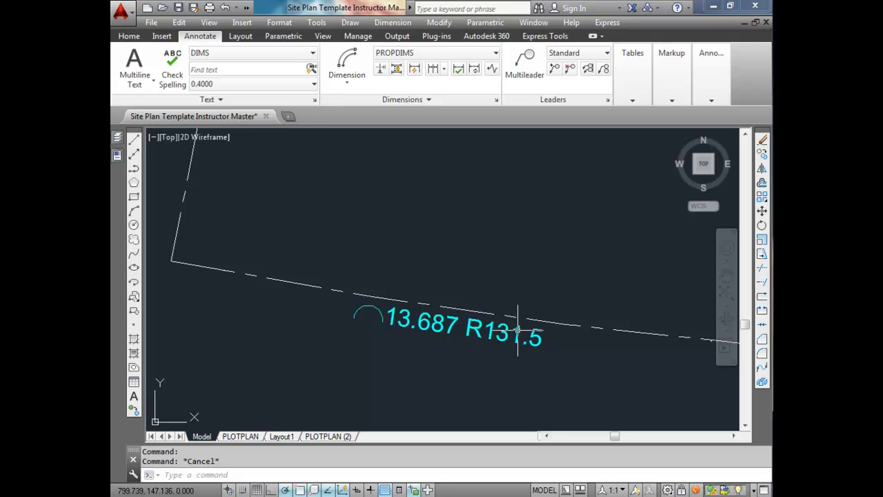
pyautogui.scroll(-5, 481, 311)
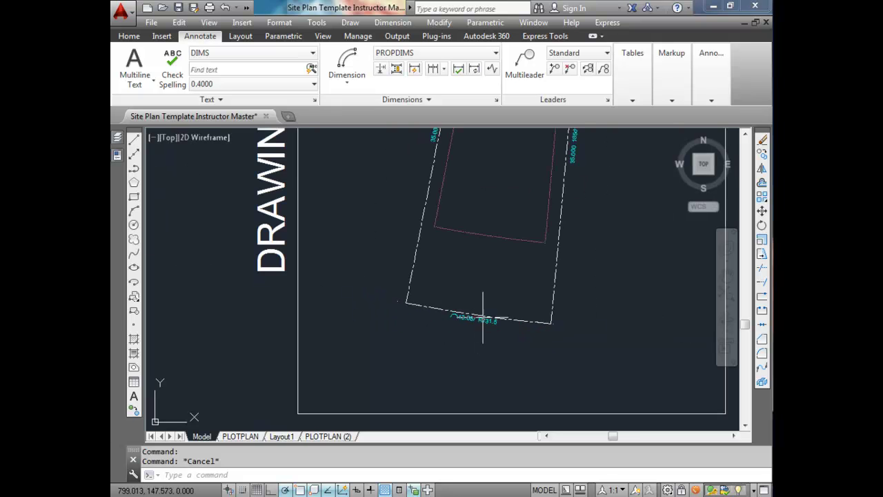
pyautogui.scroll(4, 477, 229)
# Set the 10.044 arc dimension's text override to <> R96.5
pyautogui.click(483, 231)
pyautogui.click(118, 155)
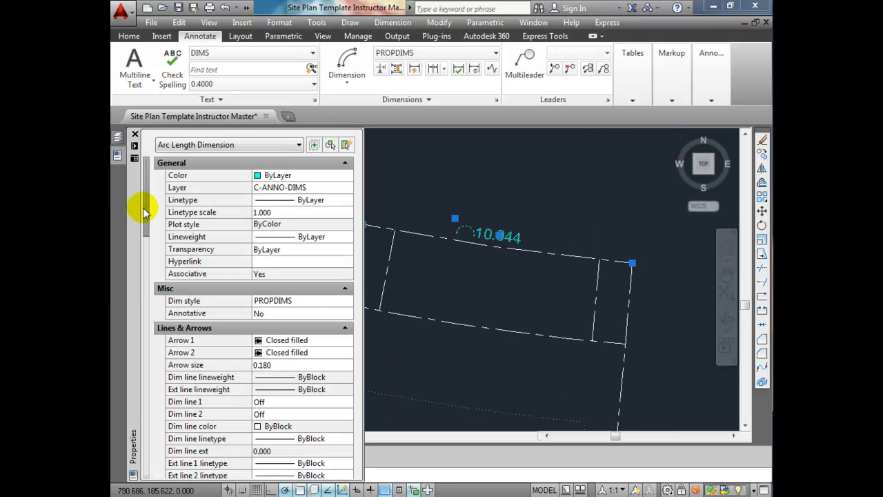
pyautogui.scroll(-10, 147, 305)
pyautogui.click(272, 399)
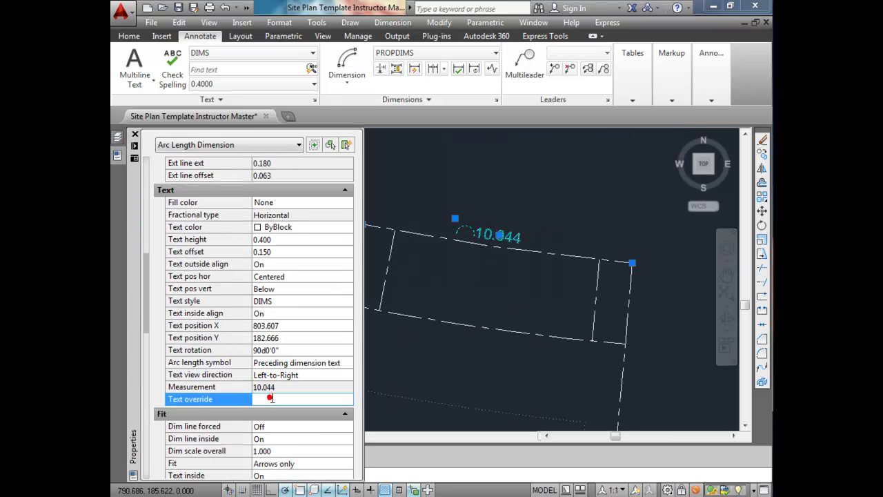
pyautogui.write('<> R96.5')
pyautogui.click(269, 399)
pyautogui.write('R96.5')
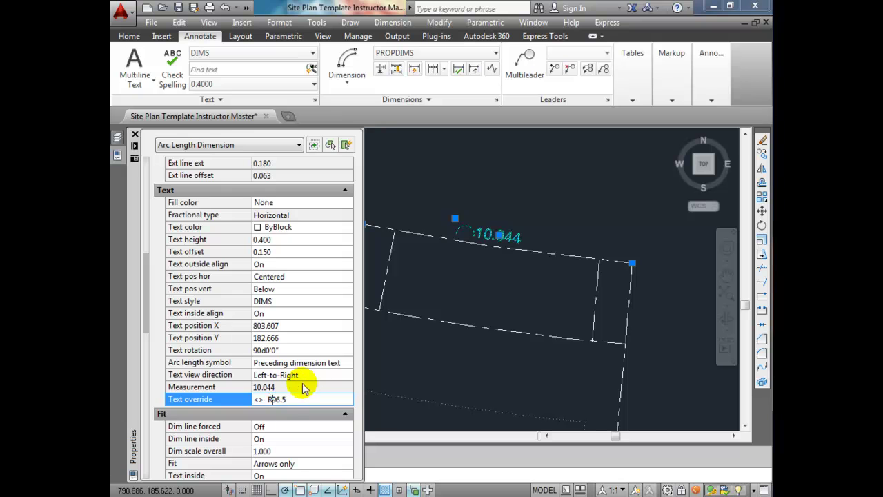
pyautogui.press('Return')
pyautogui.press('Escape')
pyautogui.hotkey('ctrl', '1')
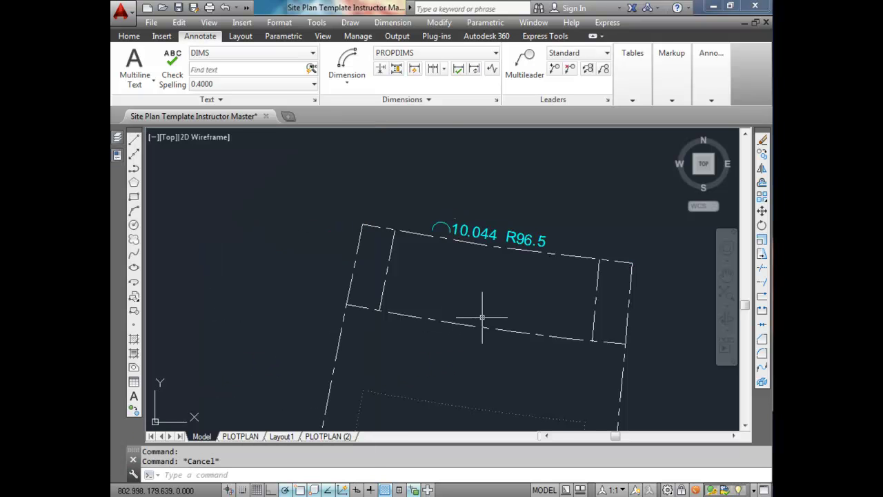
pyautogui.scroll(-3, 481, 317)
pyautogui.moveTo(479, 338)
pyautogui.mouseDown(button='middle')
pyautogui.moveTo(457, 191)
pyautogui.moveTo(476, 193)
pyautogui.mouseUp(button='middle')
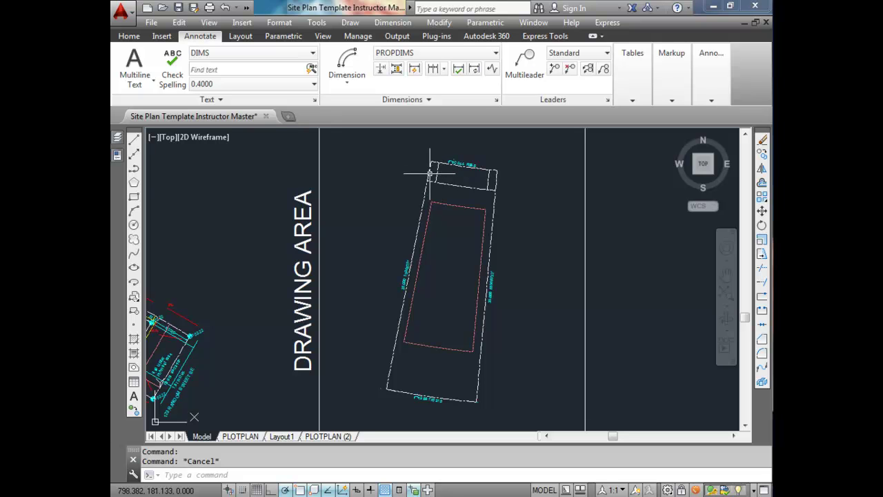
pyautogui.scroll(-4, 421, 174)
pyautogui.moveTo(458, 186); pyautogui.dragTo(462, 226, button='middle')
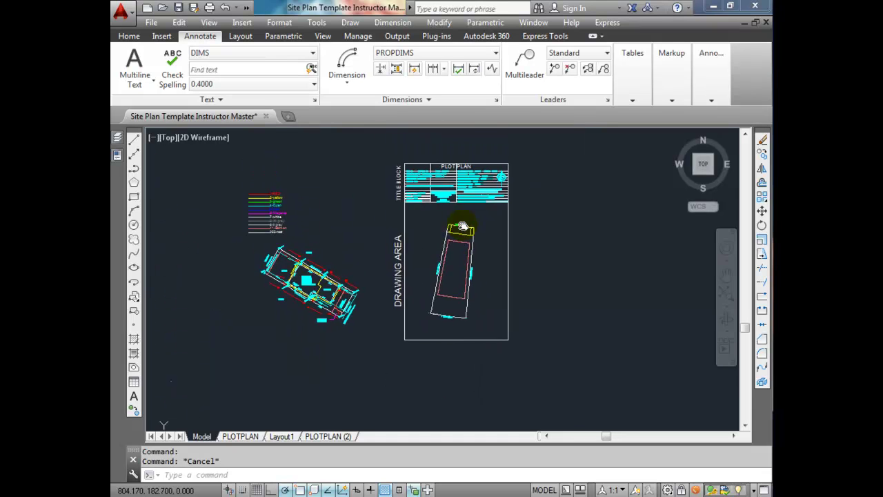
pyautogui.scroll(5, 462, 226)
pyautogui.scroll(-3, 467, 246)
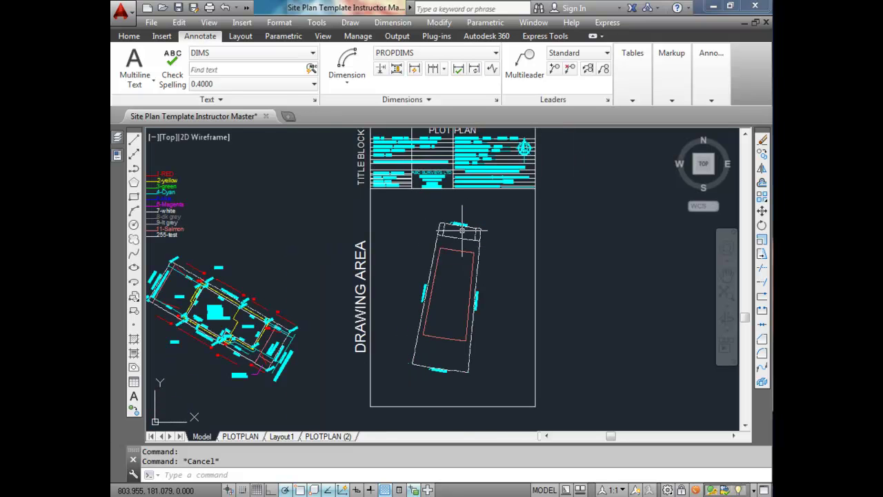
pyautogui.scroll(-2, 467, 238)
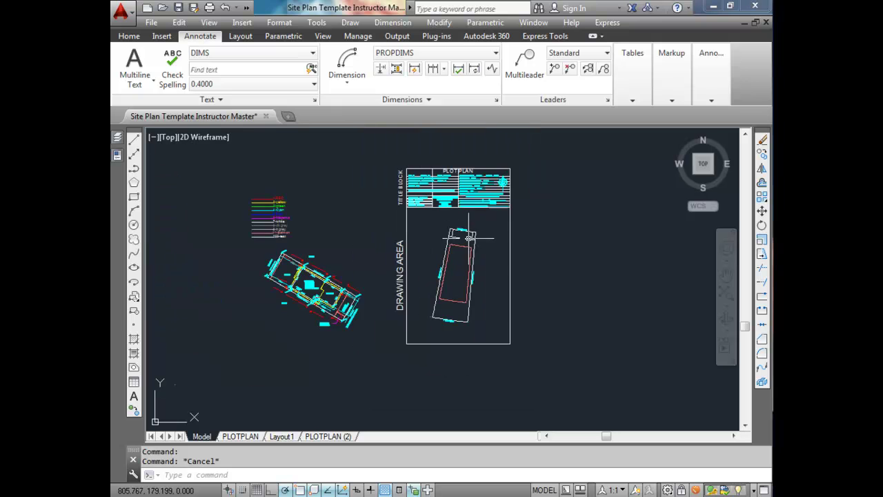
pyautogui.scroll(-2, 542, 238)
pyautogui.moveTo(542, 239); pyautogui.dragTo(462, 227, button='middle')
pyautogui.moveTo(711, 273); pyautogui.dragTo(563, 274, button='middle')
pyautogui.scroll(4, 538, 286)
pyautogui.scroll(-3, 508, 200)
# Copy the base house block with Ctrl+C and paste it beside the lot on the plot plan
pyautogui.click(461, 205)
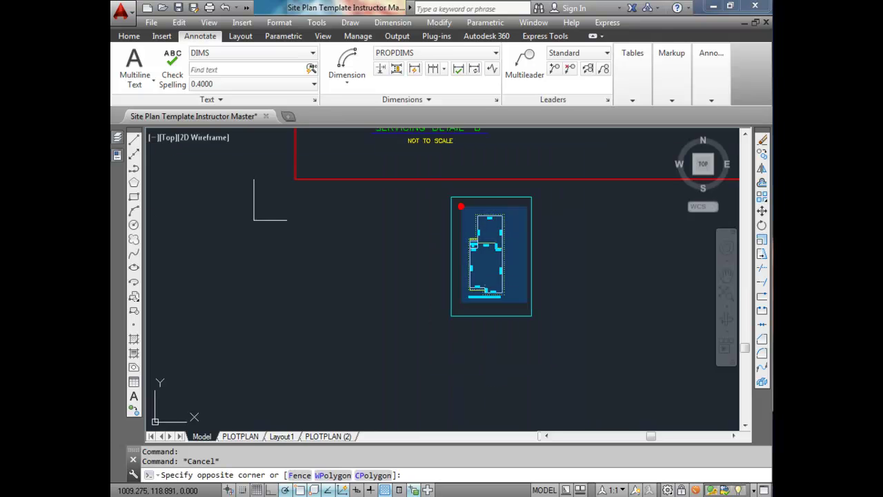
pyautogui.click(522, 301)
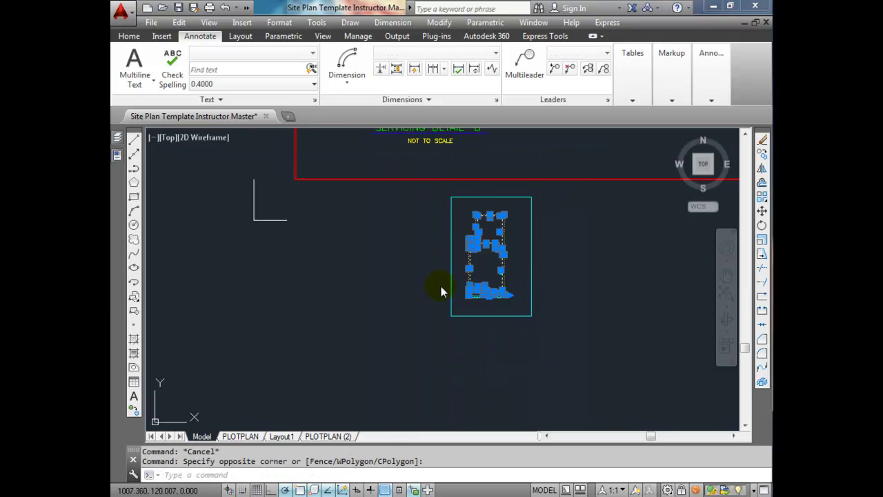
pyautogui.hotkey('ctrl', 'c')
pyautogui.hotkey('ctrl', 'v')
pyautogui.scroll(-3, 528, 303)
pyautogui.moveTo(409, 310); pyautogui.dragTo(619, 336, button='middle')
pyautogui.scroll(4, 488, 256)
pyautogui.click(452, 261)
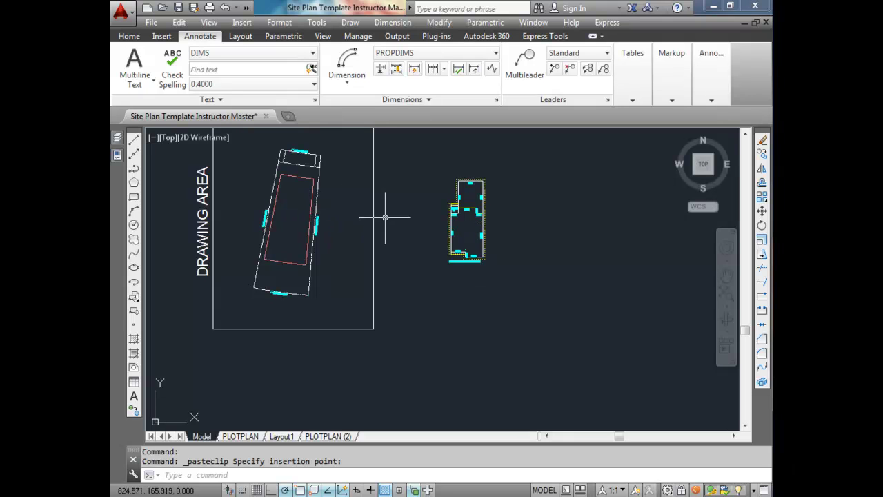
pyautogui.press('Escape')
pyautogui.press('Escape')
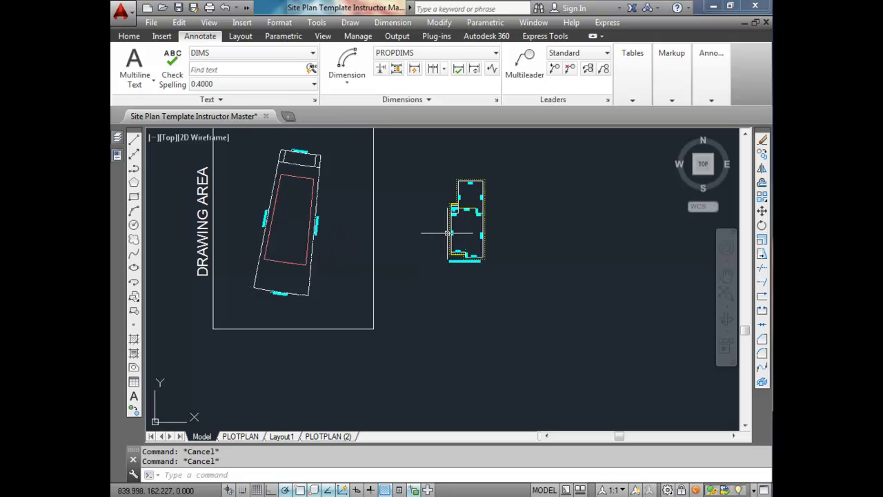
pyautogui.scroll(4, 473, 198)
pyautogui.moveTo(473, 200); pyautogui.dragTo(478, 250, button='middle')
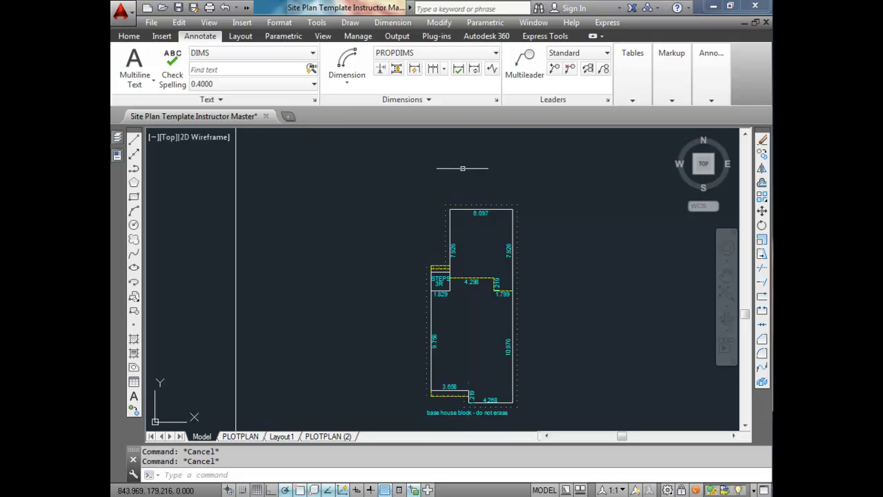
pyautogui.moveTo(462, 166); pyautogui.dragTo(455, 185, button='middle')
# Make C-ROAD the current layer
pyautogui.click(129, 36)
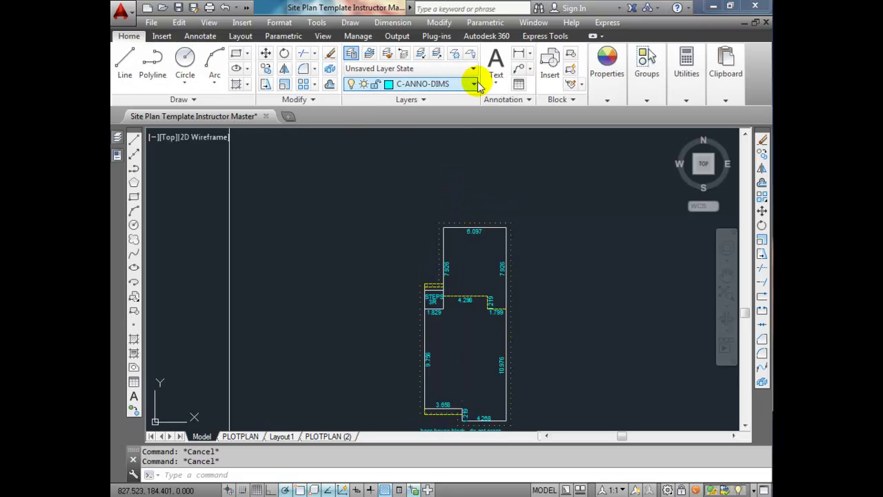
pyautogui.click(474, 83)
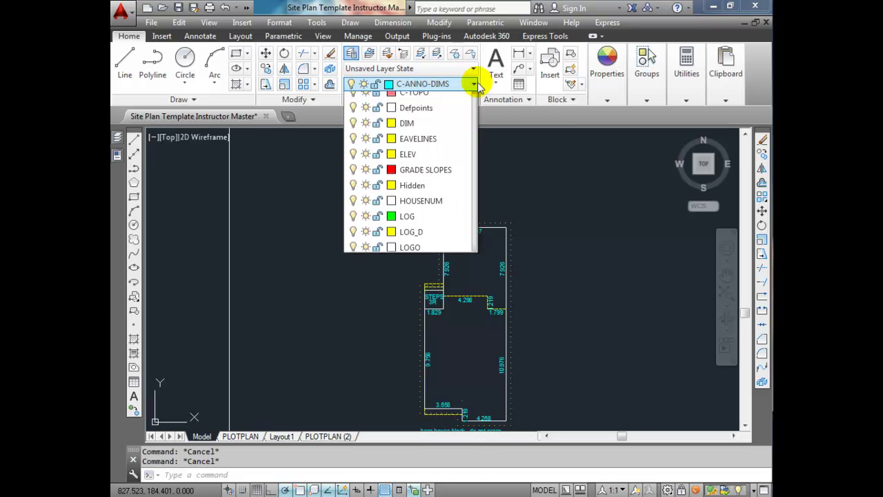
pyautogui.scroll(1, 474, 142)
pyautogui.scroll(1, 474, 141)
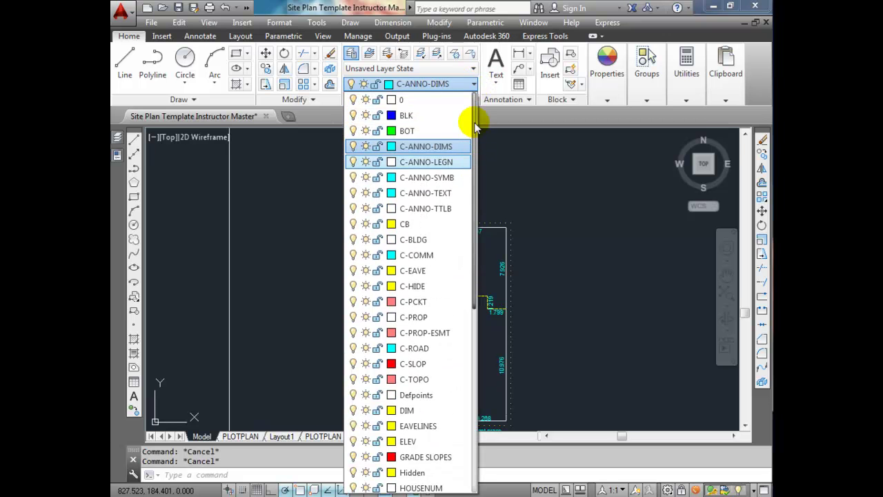
pyautogui.click(414, 347)
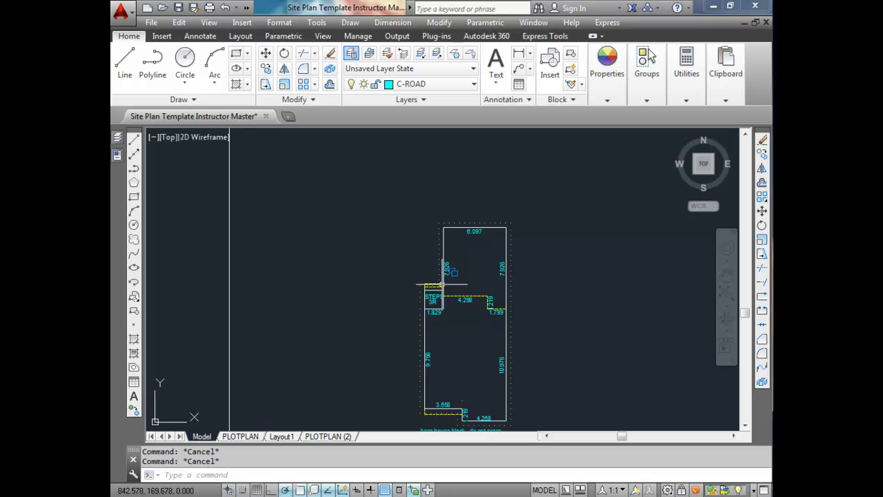
# Draw a vertical line up from the house's top-right corner toward the lot's front edge
pyautogui.write('l')
pyautogui.press('Return')
pyautogui.click(505, 224)
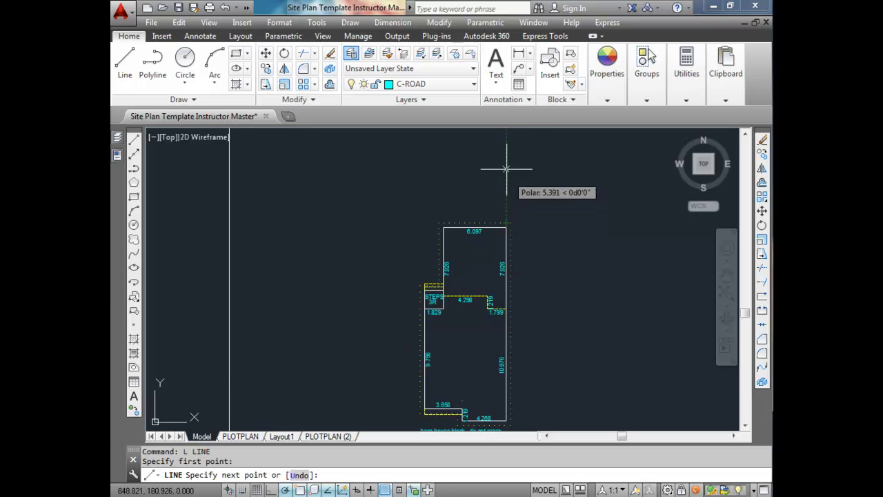
pyautogui.moveTo(507, 157); pyautogui.dragTo(504, 248, button='middle')
pyautogui.click(505, 215)
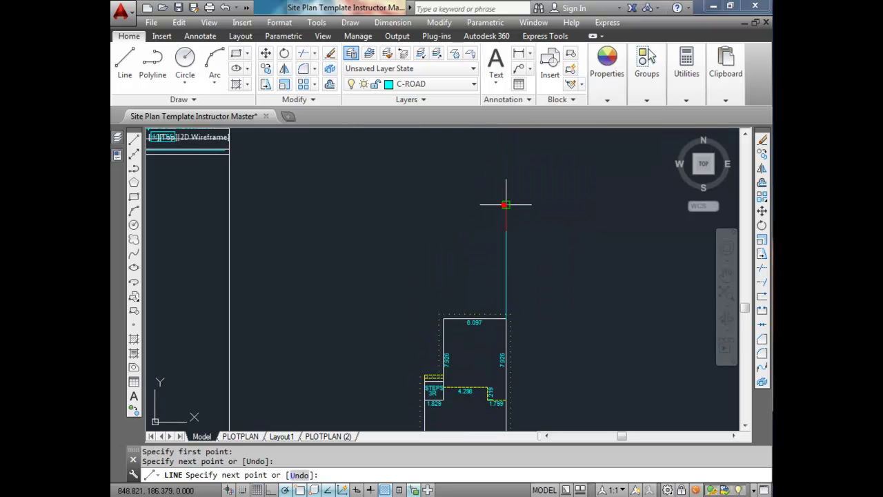
pyautogui.press('Escape')
pyautogui.scroll(-4, 518, 197)
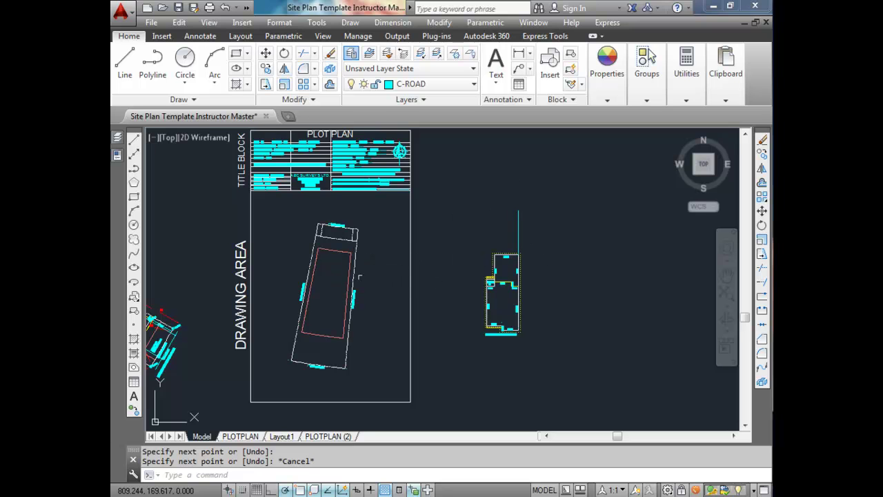
pyautogui.scroll(4, 337, 298)
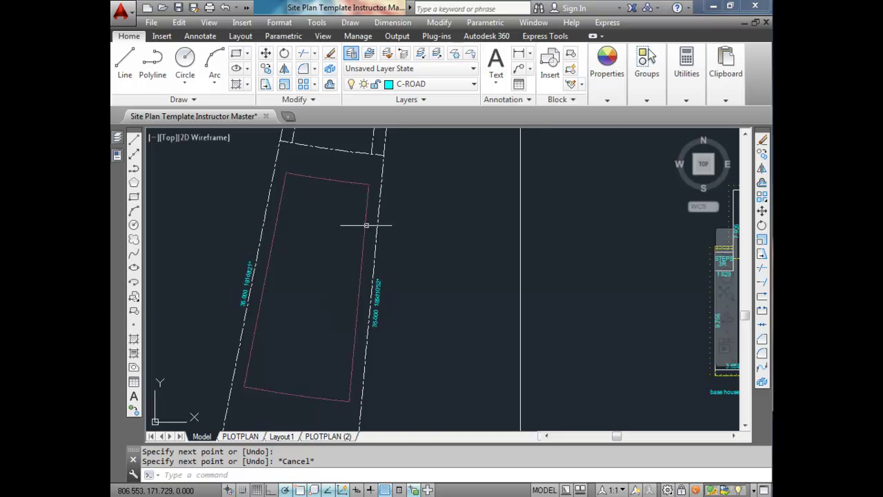
pyautogui.moveTo(375, 197); pyautogui.dragTo(359, 307, button='middle')
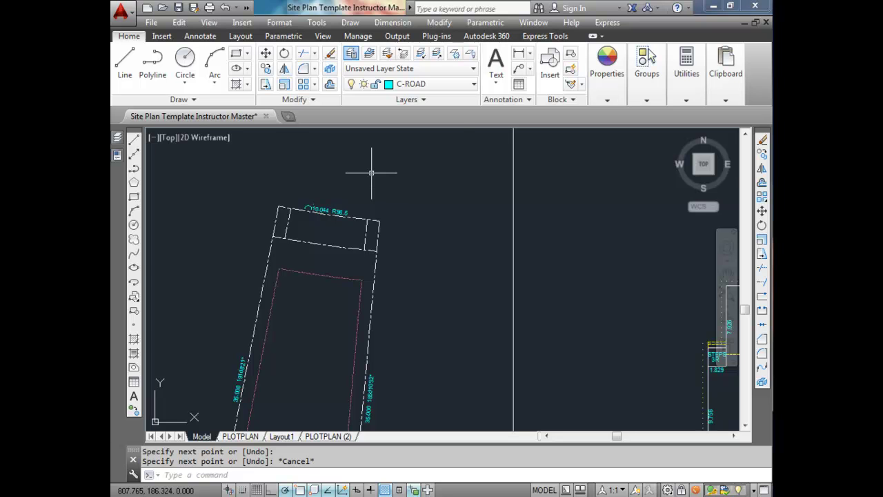
pyautogui.scroll(-4, 375, 170)
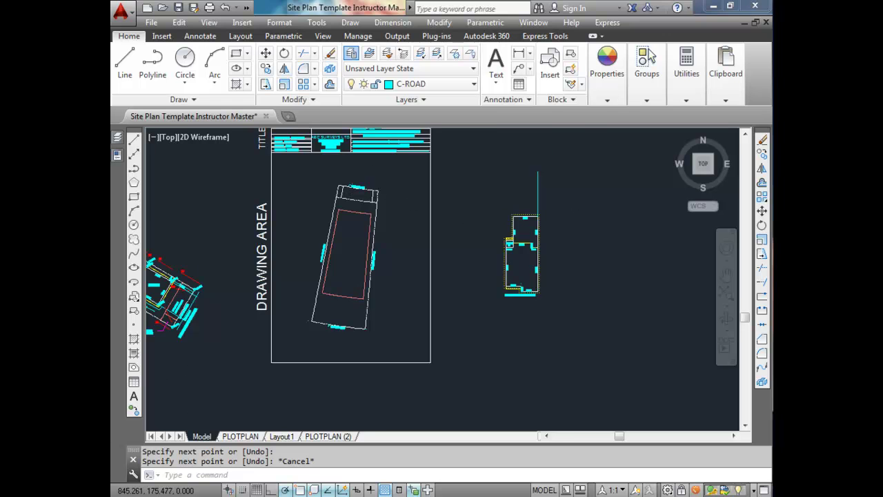
pyautogui.scroll(3, 536, 211)
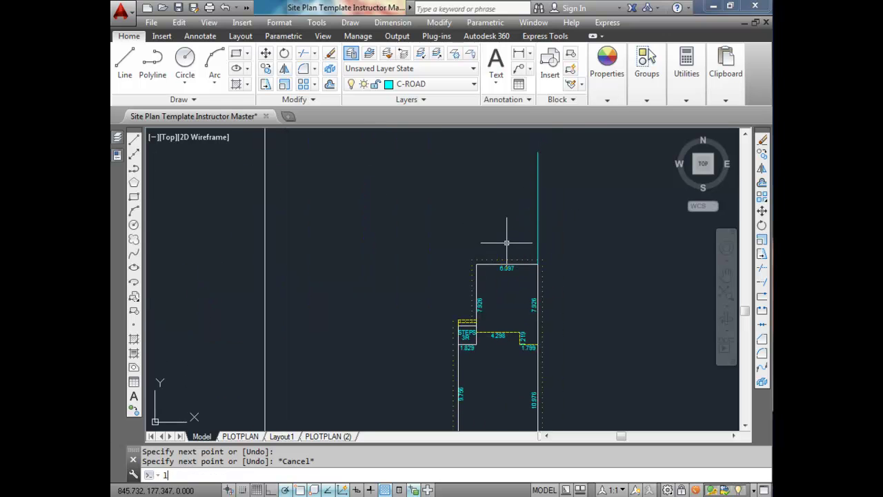
# Draw a matching vertical line up from the house's top-left corner
pyautogui.press('Return')
pyautogui.click(476, 145)
pyautogui.press('Escape')
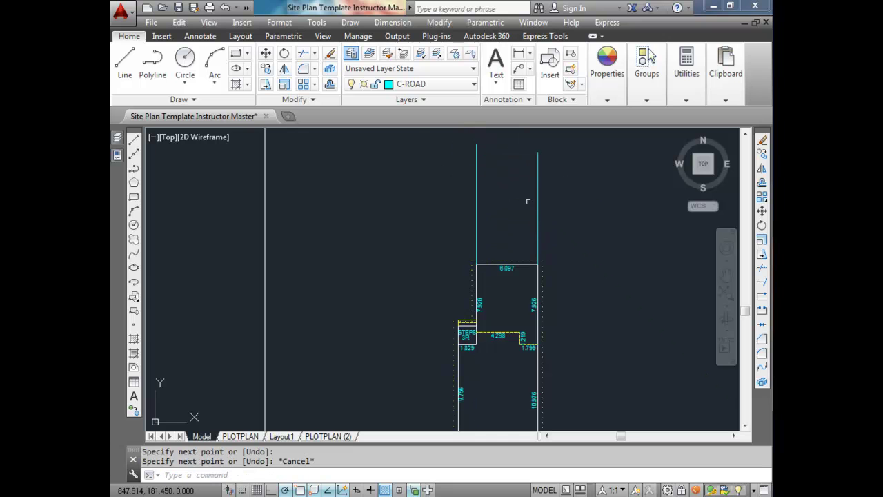
pyautogui.scroll(-4, 522, 184)
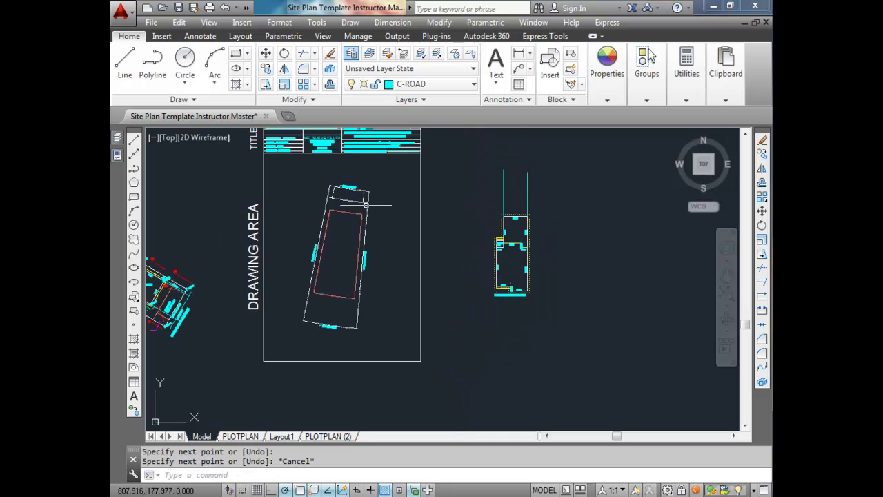
pyautogui.scroll(4, 505, 181)
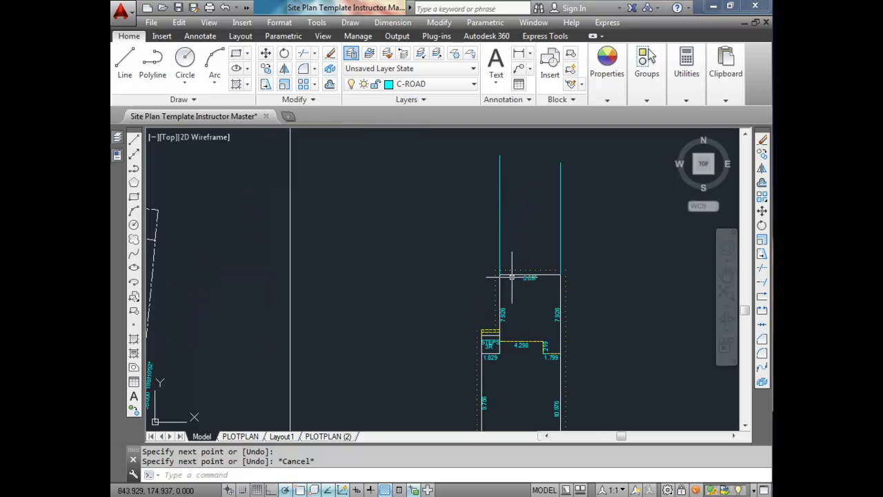
# Draw a 1.829 walkway edge line up from the steps' top corner to the wall corner
pyautogui.write('l')
pyautogui.press('Return')
pyautogui.scroll(3, 493, 331)
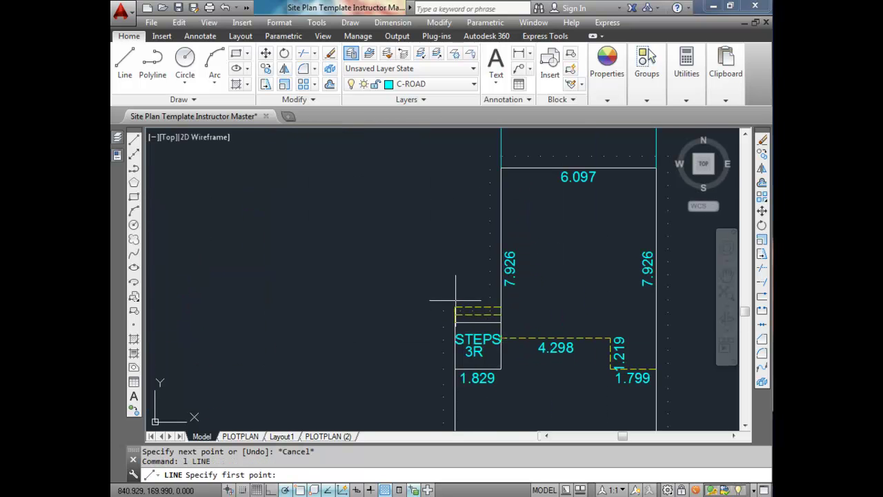
pyautogui.click(456, 307)
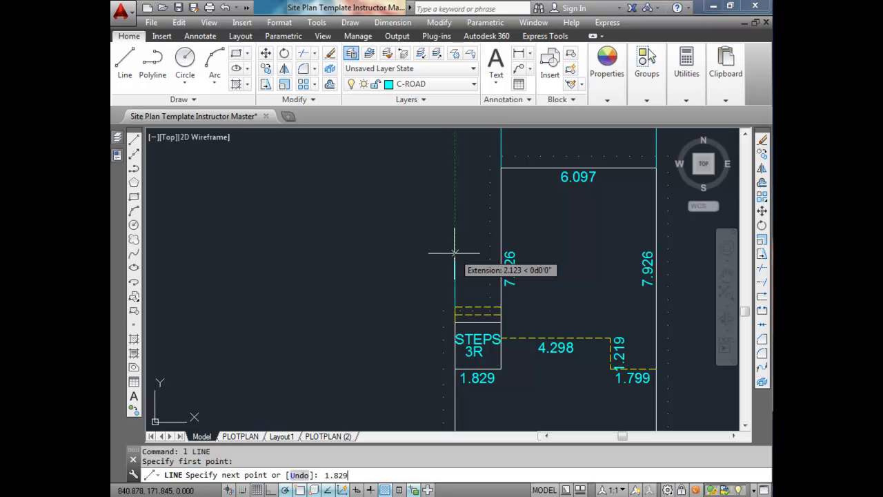
pyautogui.press('Return')
pyautogui.click(500, 260)
pyautogui.press('Escape')
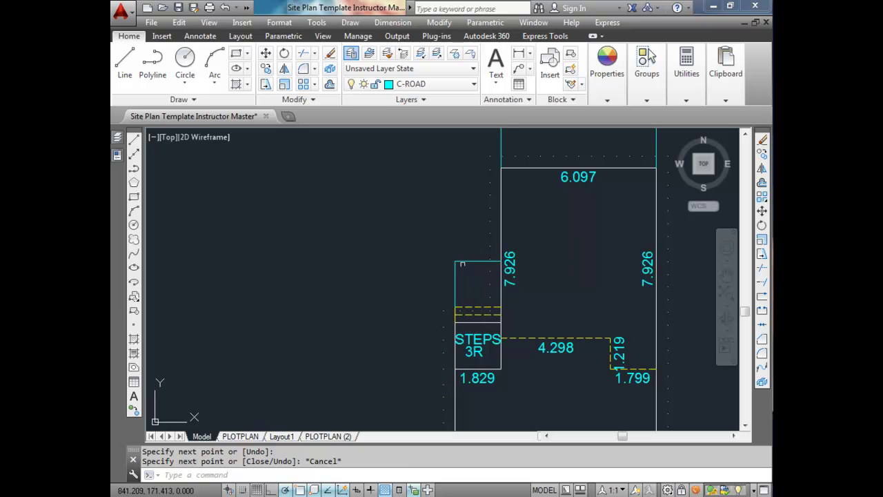
pyautogui.moveTo(480, 200); pyautogui.dragTo(483, 268, button='middle')
# Using the From snap, draw a vertical line starting 1.06 left of the house corner
pyautogui.write('l')
pyautogui.press('Return')
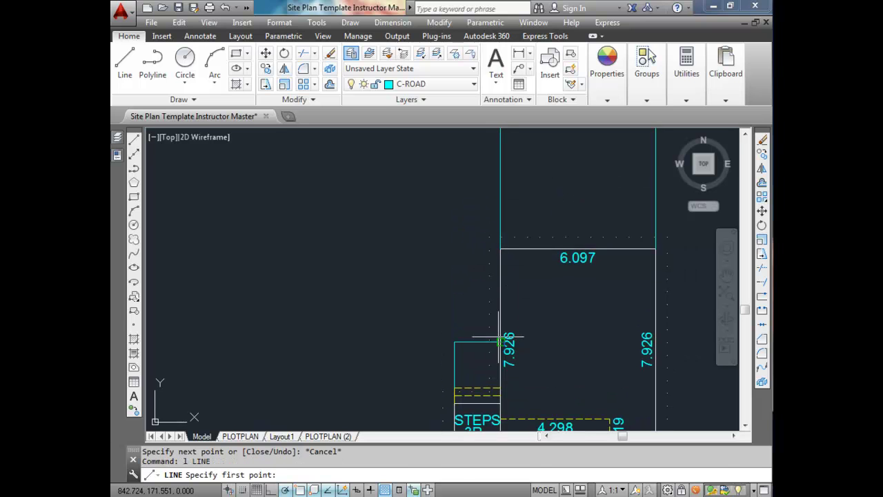
pyautogui.write('from')
pyautogui.press('Return')
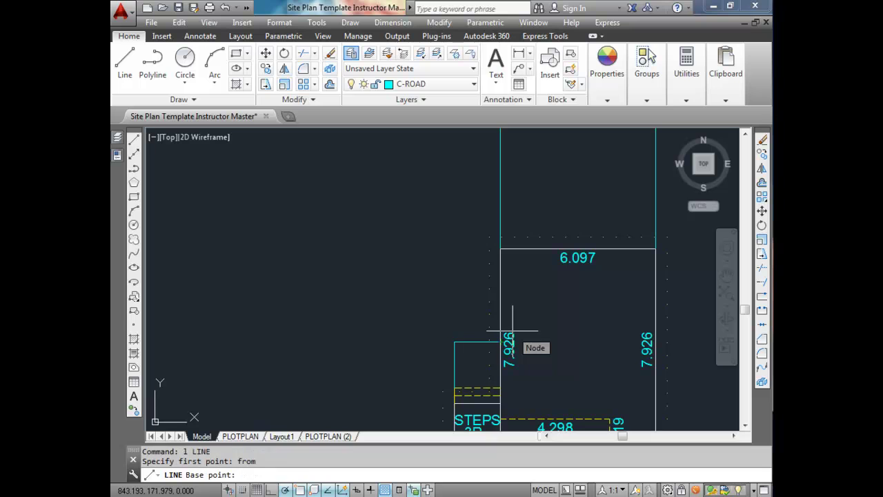
pyautogui.click(489, 342)
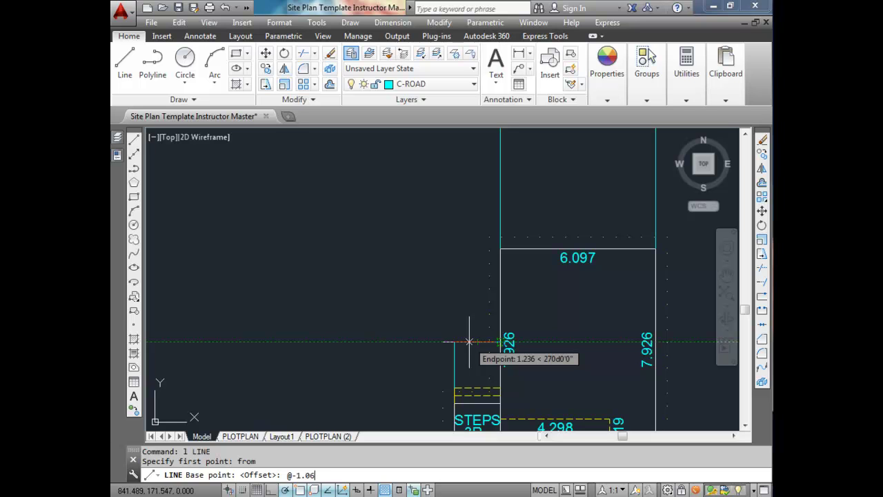
pyautogui.press('Return')
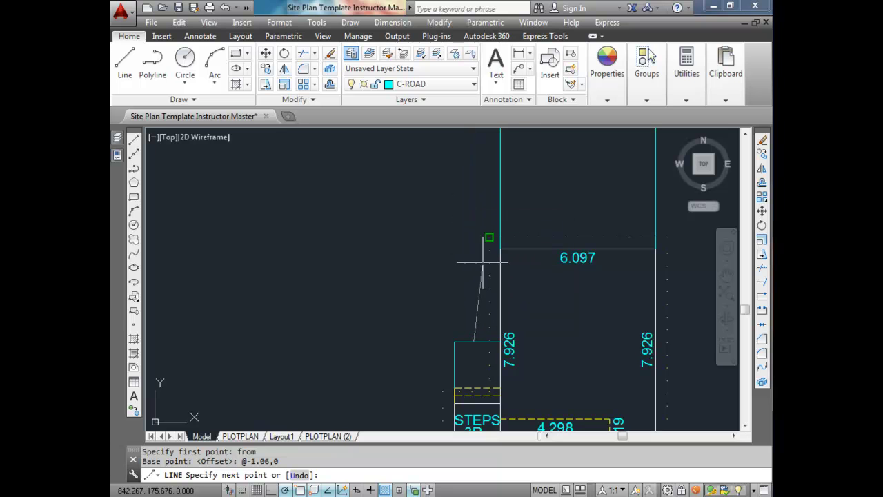
pyautogui.click(474, 188)
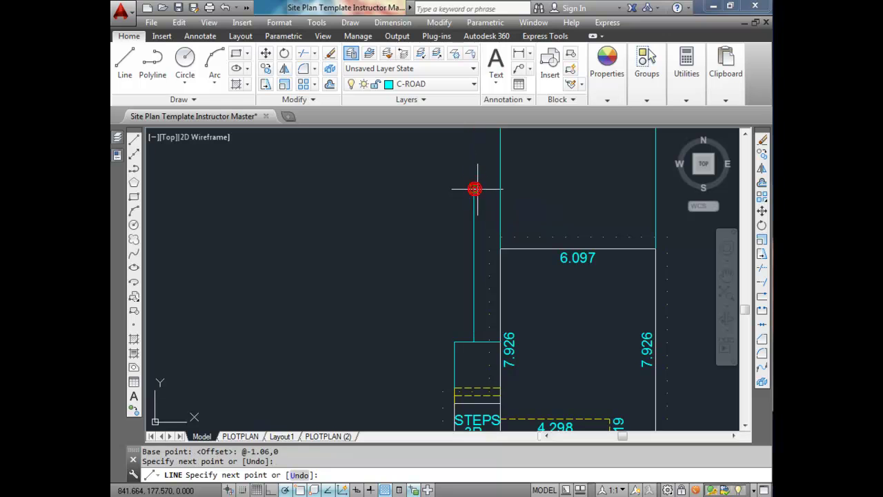
pyautogui.press('Escape')
pyautogui.scroll(2, 488, 238)
# Add a short connecting line and a 1.07 segment up to the house's front line
pyautogui.write('l')
pyautogui.press('Return')
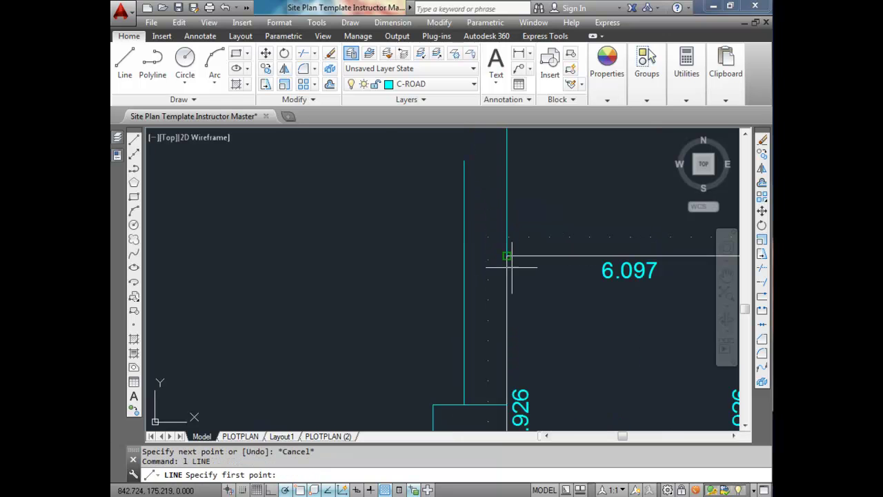
pyautogui.click(505, 254)
pyautogui.click(464, 255)
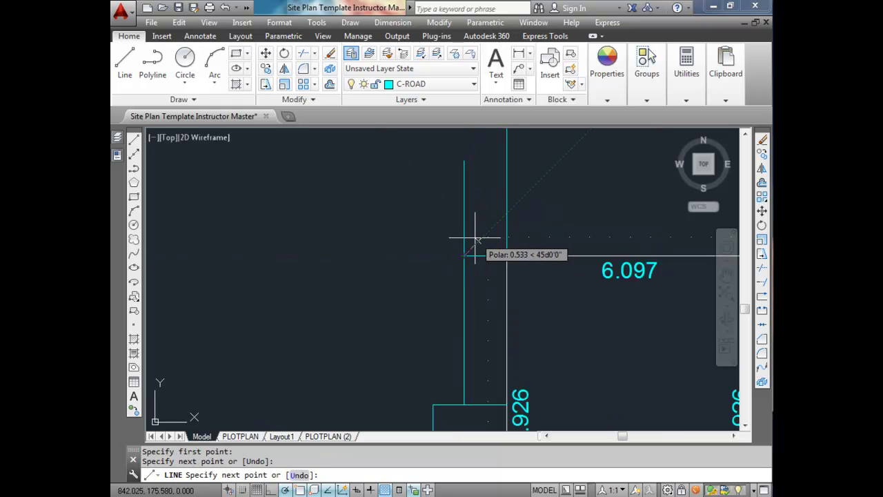
pyautogui.press('Return')
pyautogui.press('Return')
pyautogui.click(465, 256)
pyautogui.write('1.07')
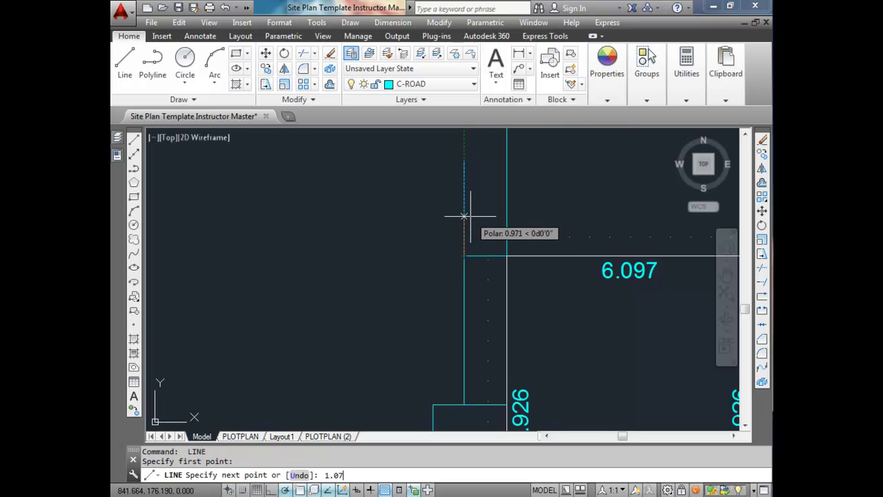
pyautogui.press('Return')
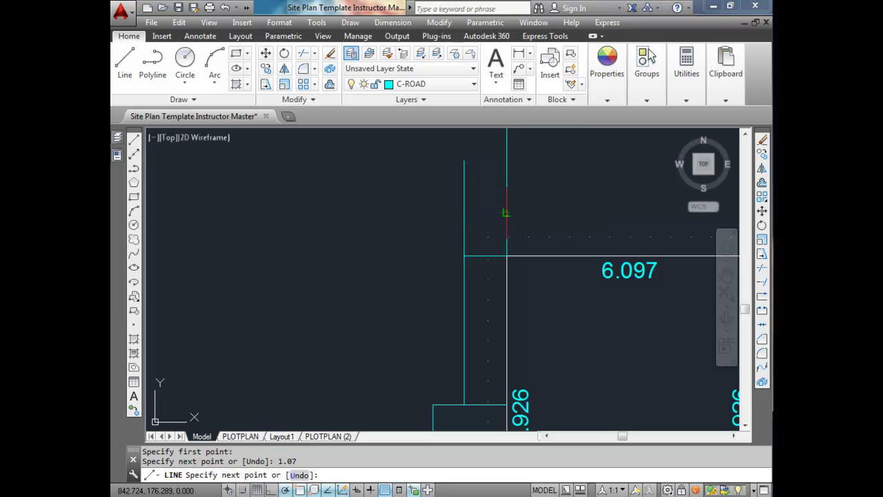
pyautogui.click(506, 211)
pyautogui.press('Escape')
# Erase the stray short horizontal line
pyautogui.scroll(-1, 507, 221)
pyautogui.click(499, 236)
pyautogui.press('Delete')
pyautogui.scroll(-2, 492, 194)
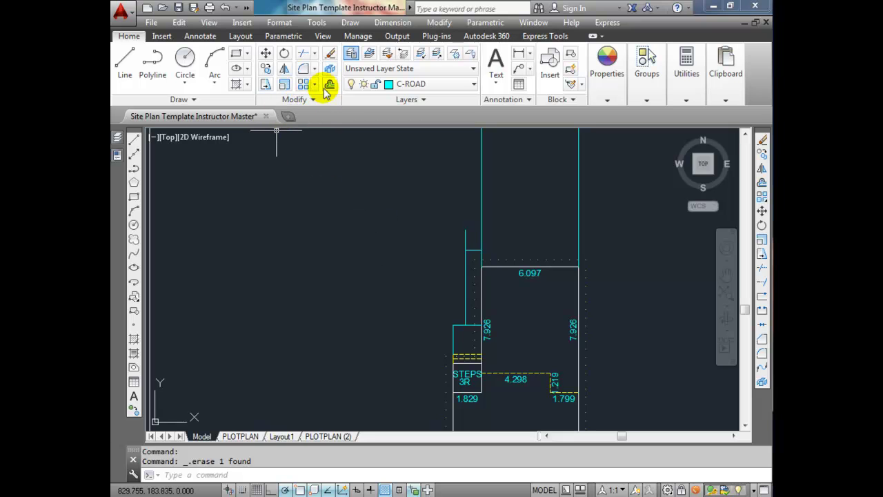
# Try filleting the walkway corner with a picked radius, then undo it
pyautogui.click(312, 70)
pyautogui.click(306, 71)
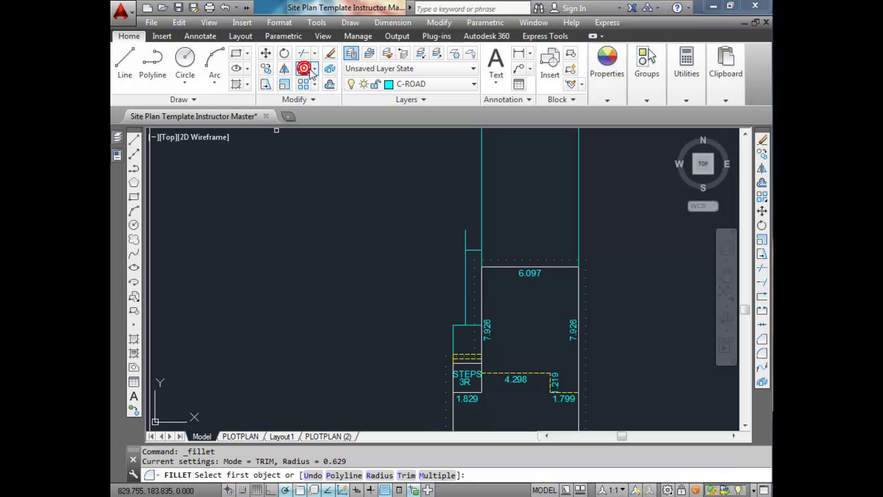
pyautogui.scroll(3, 468, 322)
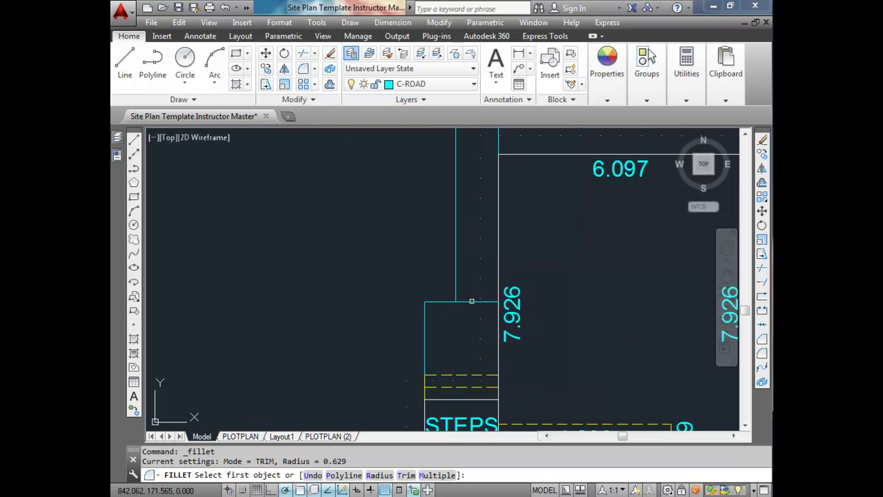
pyautogui.write('r')
pyautogui.press('Return')
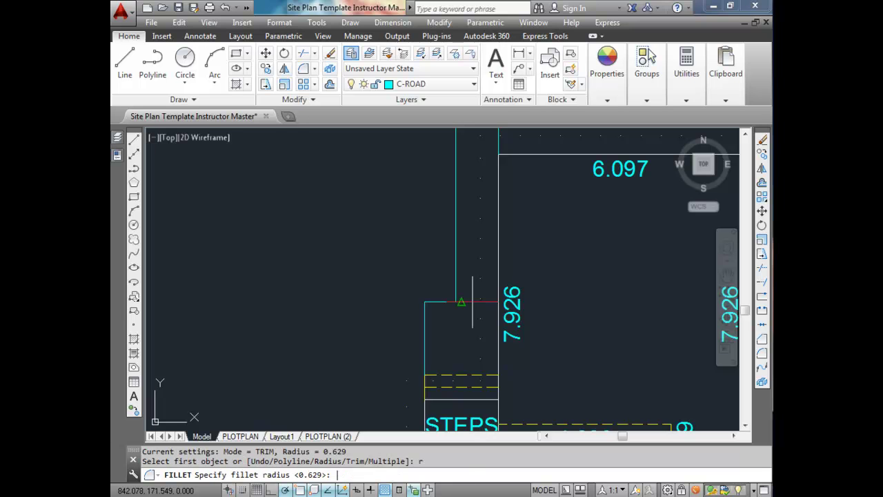
pyautogui.click(454, 301)
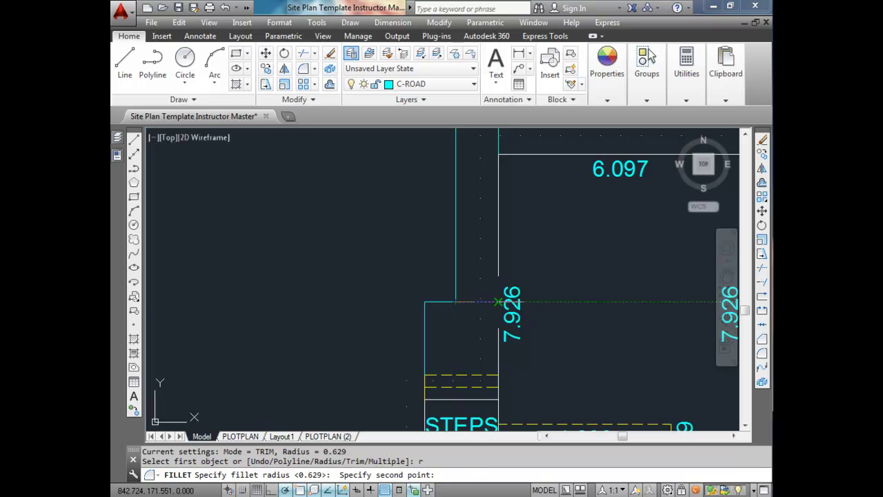
pyautogui.click(496, 301)
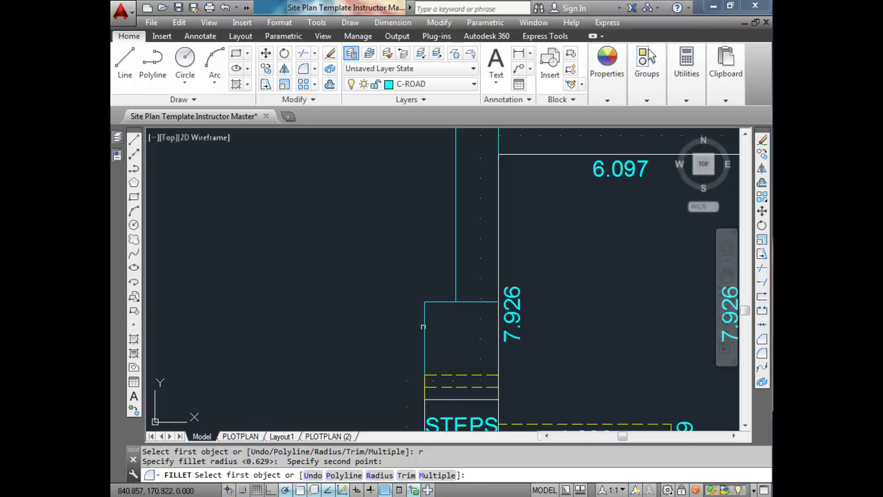
pyautogui.click(423, 327)
pyautogui.click(436, 301)
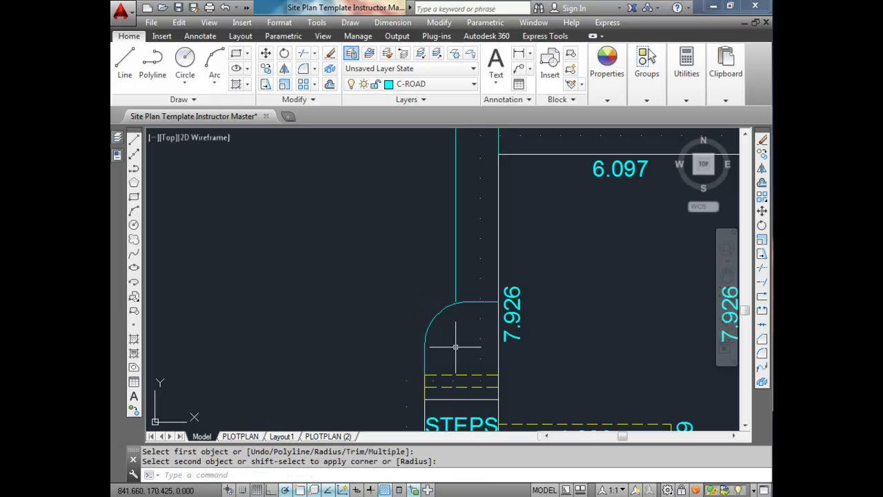
pyautogui.hotkey('ctrl', 'z')
pyautogui.scroll(-5, 458, 331)
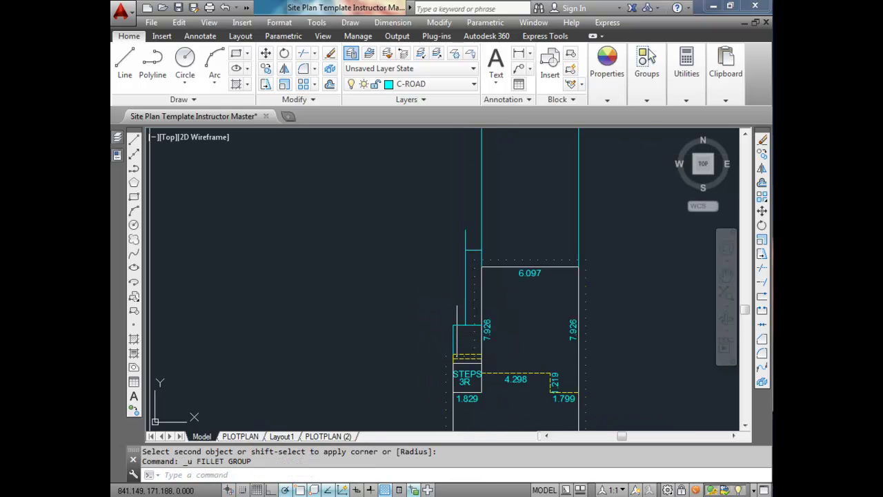
pyautogui.scroll(7, 459, 316)
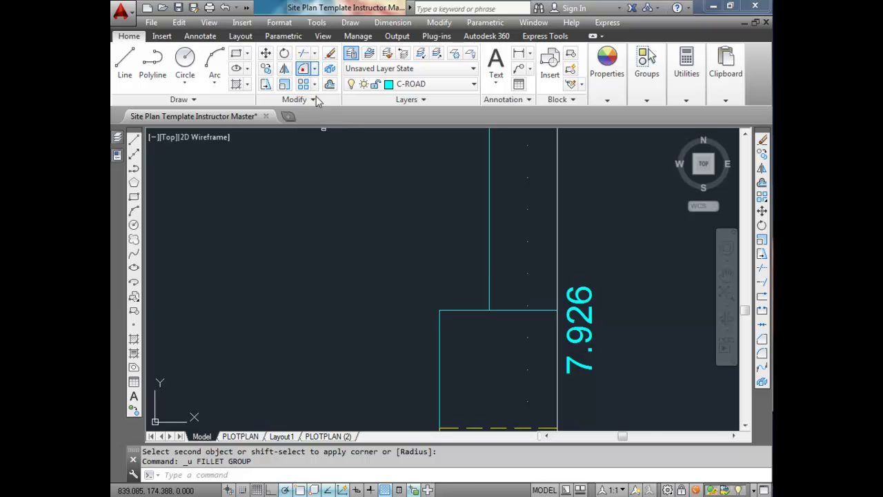
# Fillet the lower walkway corner and blend the new arc into the vertical line
pyautogui.click(305, 68)
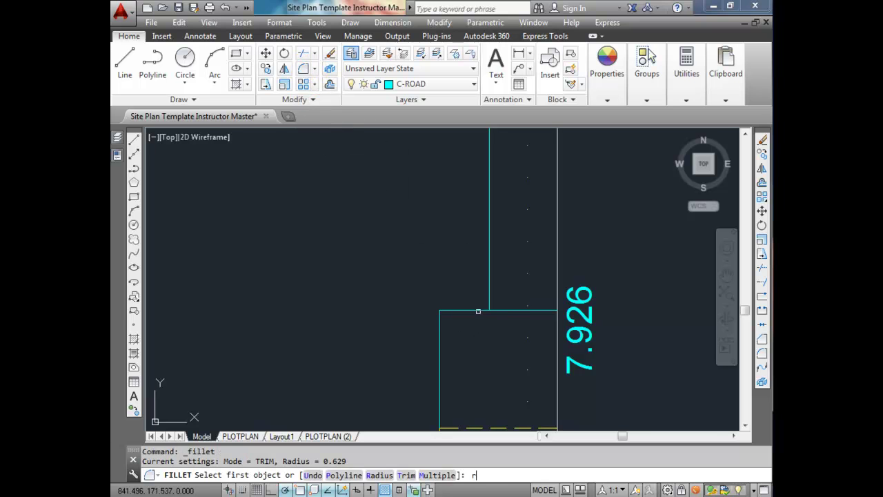
pyautogui.write('r')
pyautogui.press('Return')
pyautogui.click(489, 311)
pyautogui.click(441, 311)
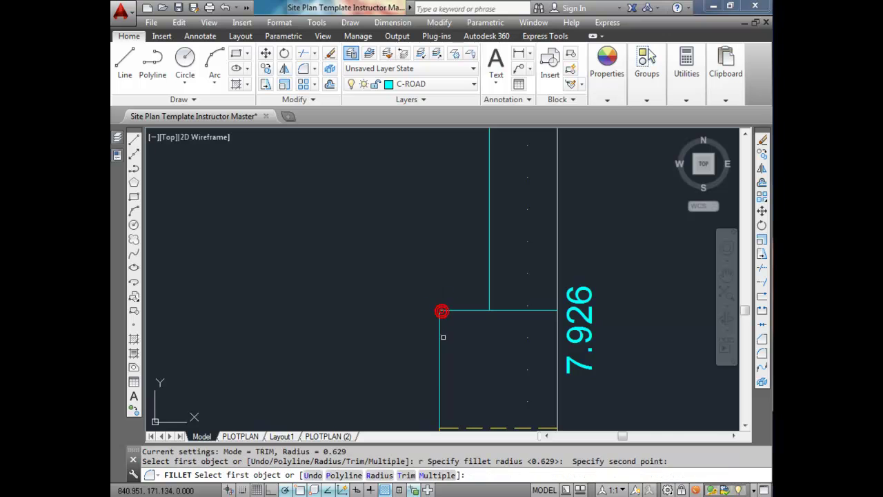
pyautogui.click(439, 342)
pyautogui.click(473, 310)
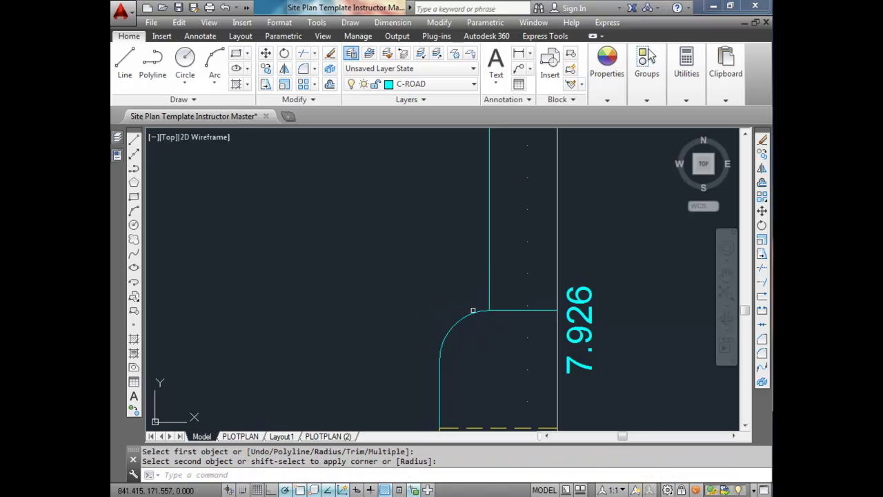
pyautogui.press('Return')
pyautogui.click(468, 314)
pyautogui.click(489, 269)
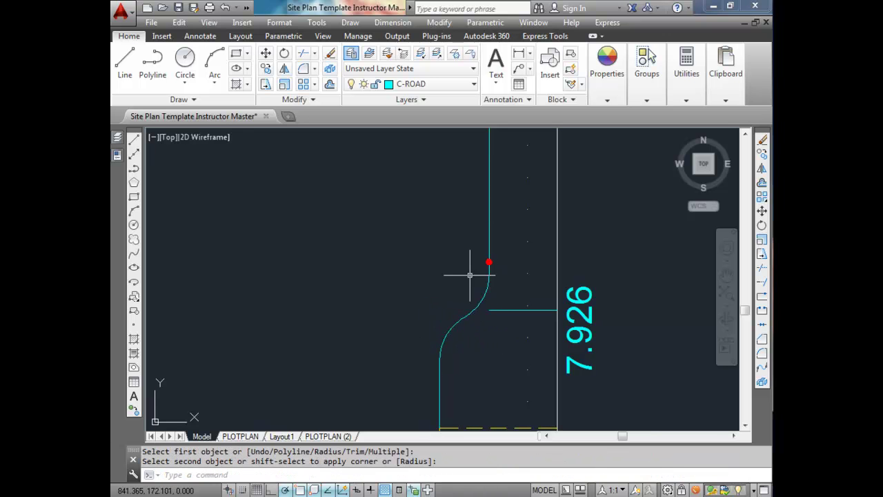
pyautogui.scroll(-4, 473, 266)
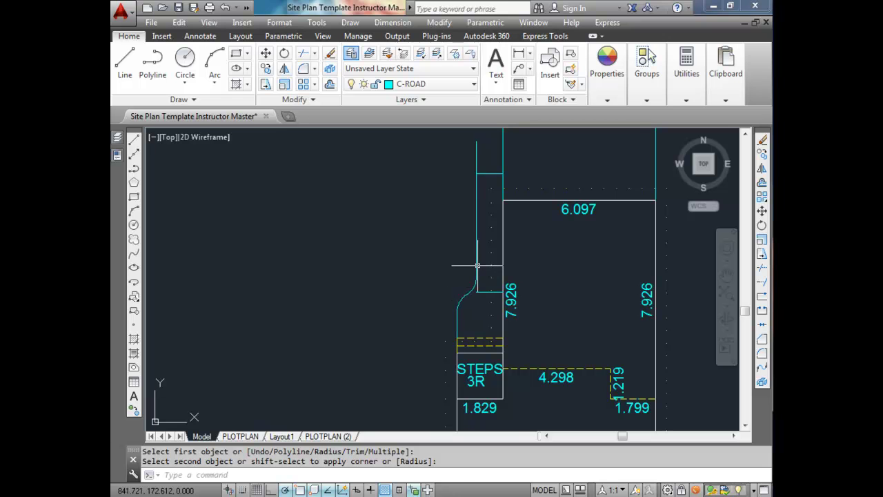
# Fillet the upper walkway corner near the 6.097 dimension
pyautogui.moveTo(479, 205); pyautogui.dragTo(473, 255, button='middle')
pyautogui.press('Return')
pyautogui.click(472, 232)
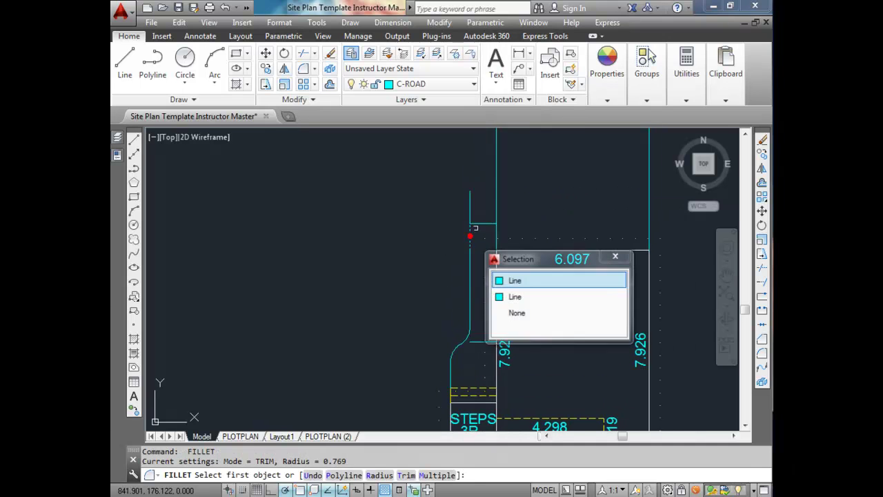
pyautogui.press('Return')
pyautogui.click(484, 230)
pyautogui.press('Return')
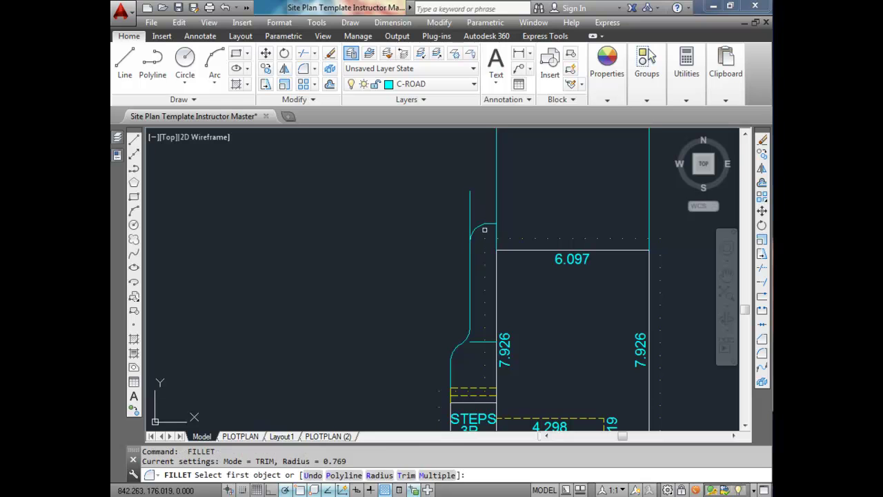
pyautogui.press('Escape')
# Grip-stretch the vertical line's top end down to the arc end
pyautogui.click(491, 237)
pyautogui.click(487, 232)
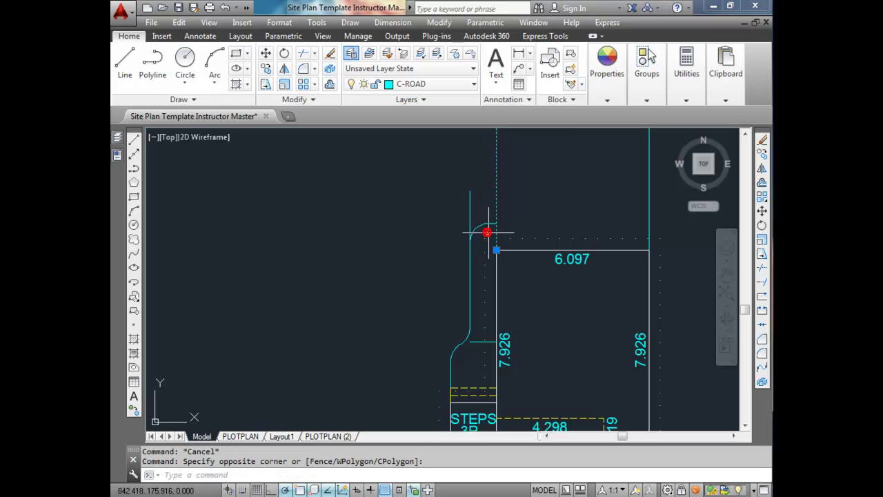
pyautogui.click(496, 249)
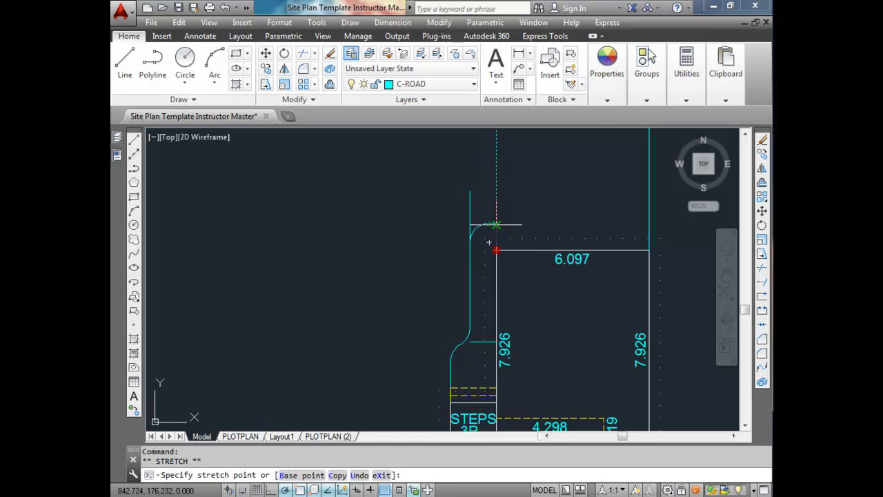
pyautogui.press('Escape')
pyautogui.press('Escape')
pyautogui.scroll(5, 493, 234)
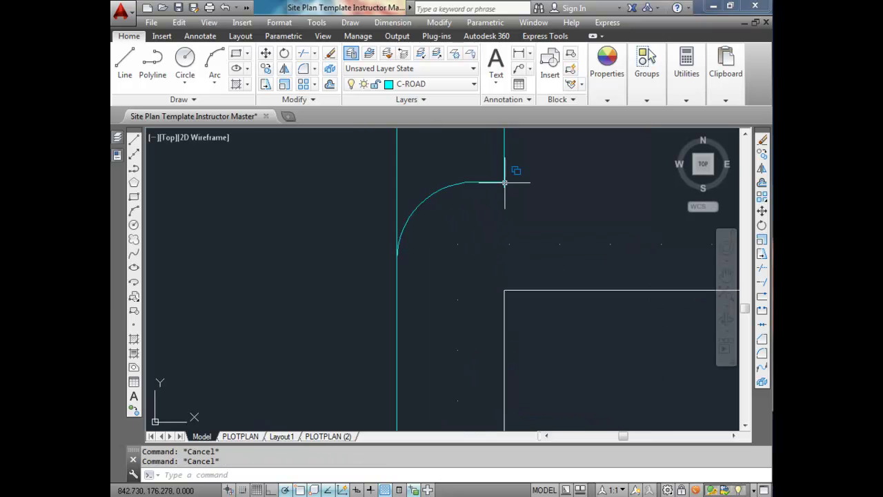
pyautogui.scroll(4, 503, 187)
pyautogui.click(500, 163)
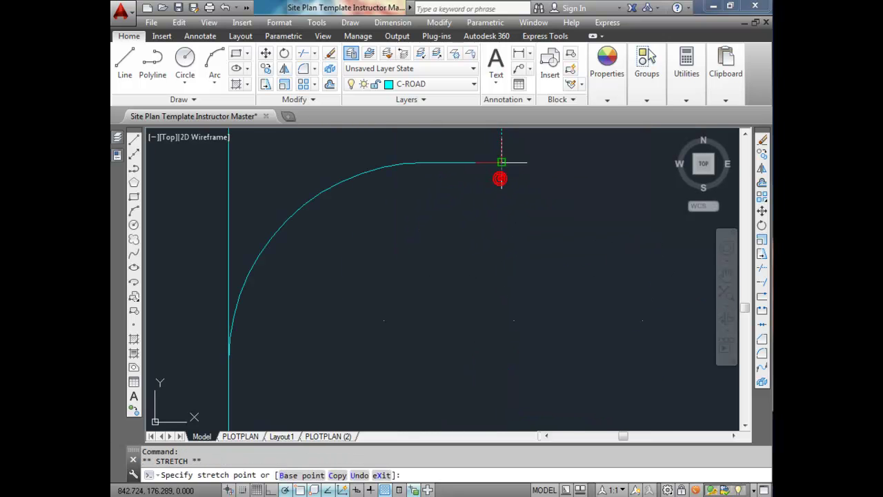
pyautogui.press('Escape')
pyautogui.scroll(-3, 493, 202)
pyautogui.press('Escape')
pyautogui.scroll(3, 483, 204)
pyautogui.click(464, 187)
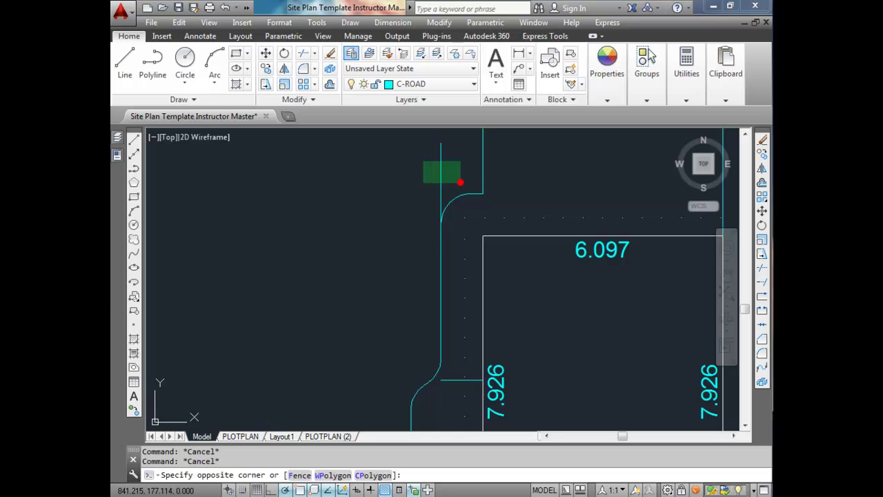
pyautogui.click(422, 161)
pyautogui.click(440, 143)
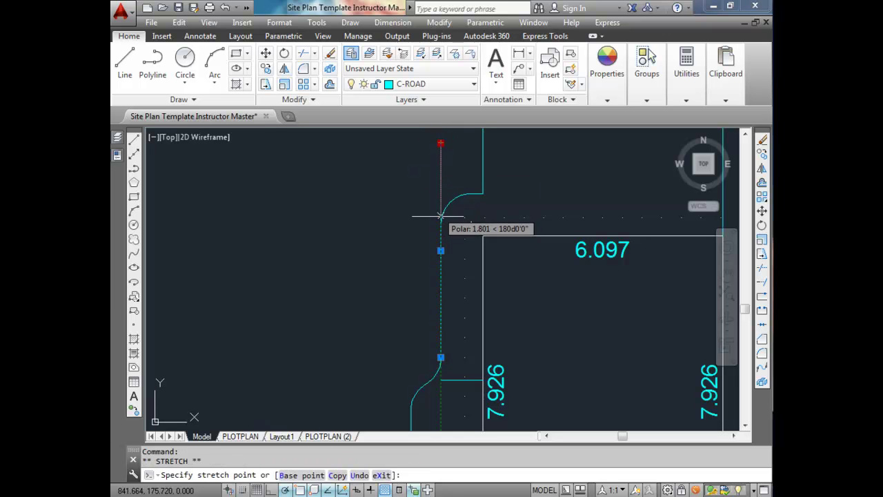
pyautogui.click(440, 220)
pyautogui.press('Escape')
pyautogui.press('Escape')
# Erase the leftover short line
pyautogui.scroll(-2, 456, 199)
pyautogui.scroll(5, 456, 200)
pyautogui.scroll(-8, 454, 197)
pyautogui.scroll(2, 453, 207)
pyautogui.click(454, 297)
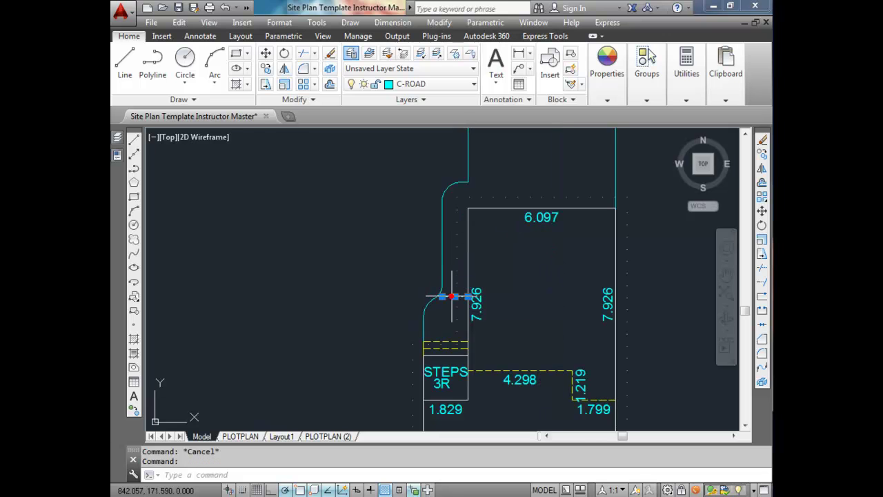
pyautogui.press('Delete')
pyautogui.scroll(-2, 446, 309)
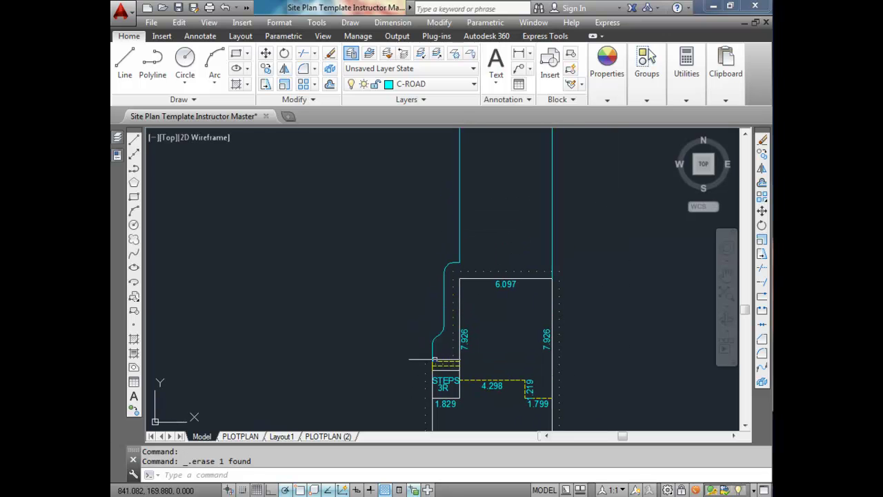
pyautogui.scroll(4, 453, 309)
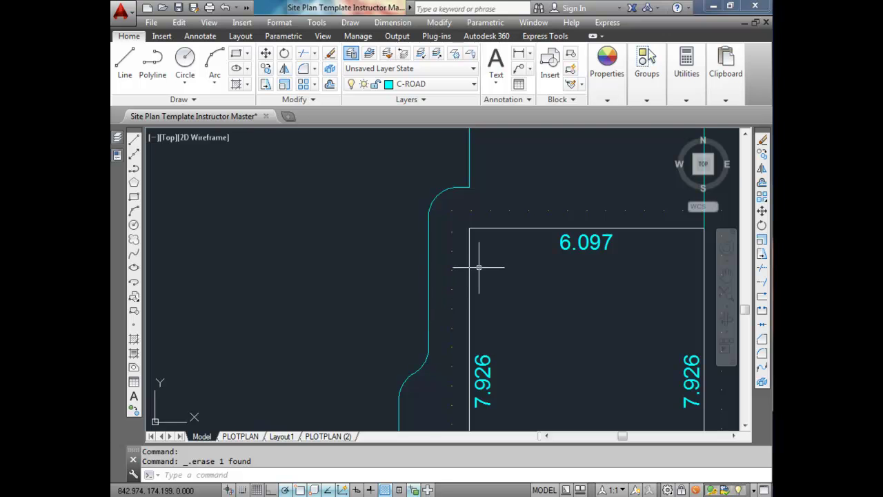
pyautogui.scroll(-2, 479, 264)
pyautogui.moveTo(477, 311)
pyautogui.mouseDown(button='middle')
pyautogui.moveTo(459, 249)
pyautogui.moveTo(461, 395)
pyautogui.moveTo(438, 285)
pyautogui.mouseUp(button='middle')
pyautogui.scroll(-2, 457, 239)
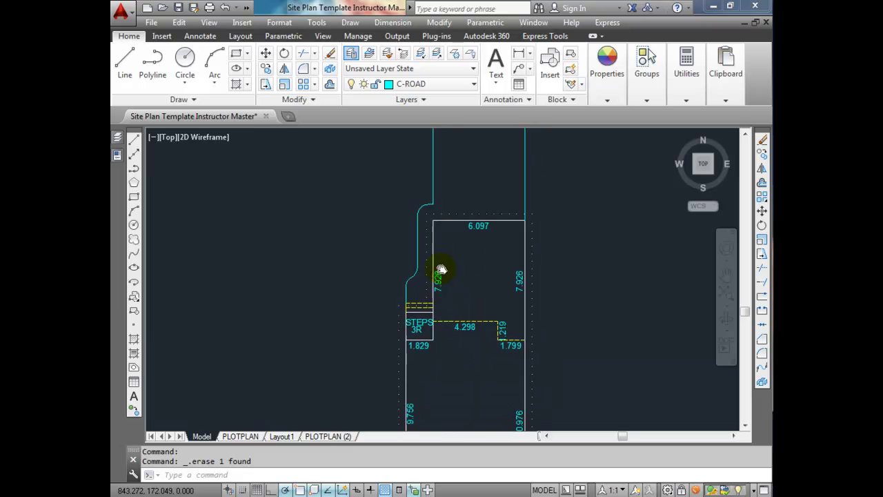
pyautogui.scroll(-4, 449, 302)
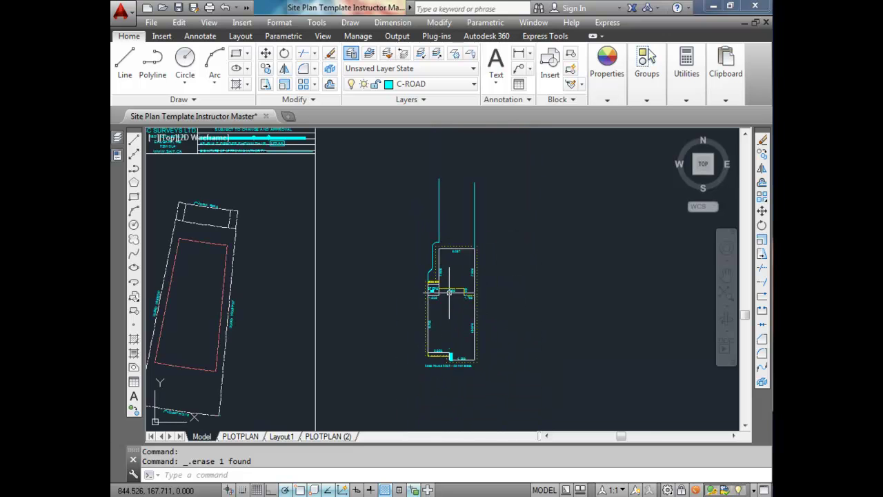
pyautogui.scroll(2, 450, 331)
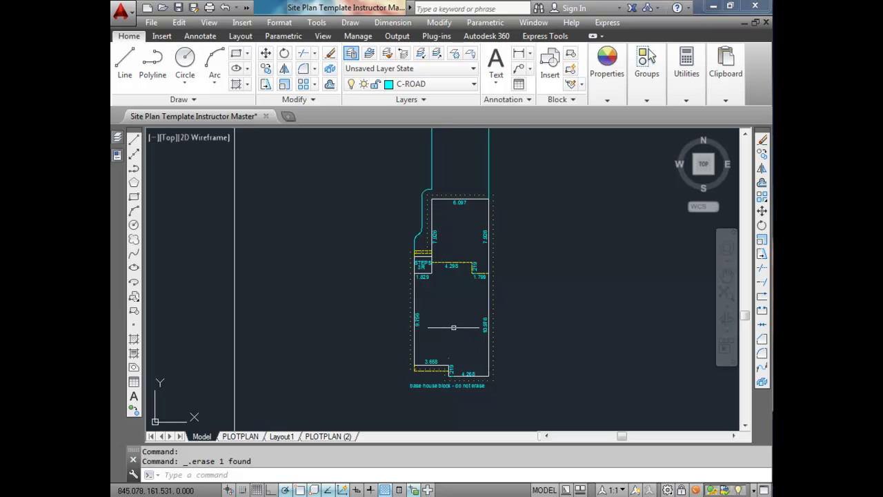
pyautogui.scroll(2, 450, 330)
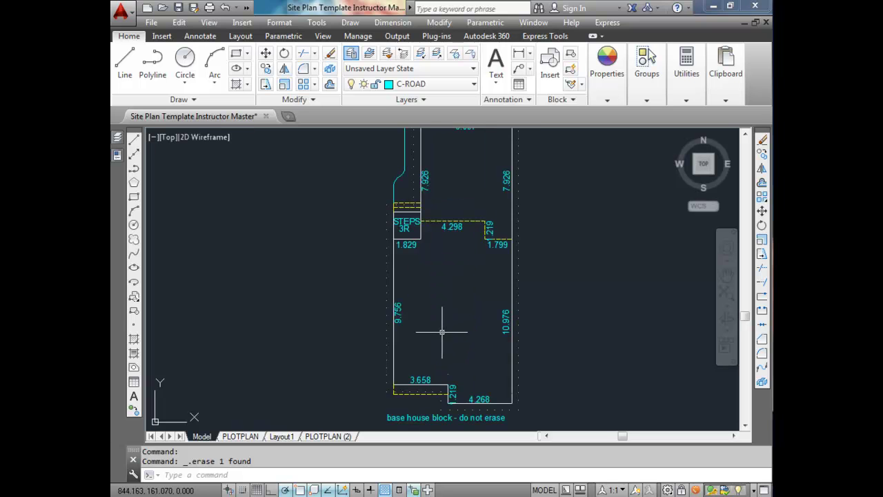
pyautogui.moveTo(418, 326); pyautogui.dragTo(435, 333, button='middle')
pyautogui.click(471, 86)
pyautogui.click(473, 102)
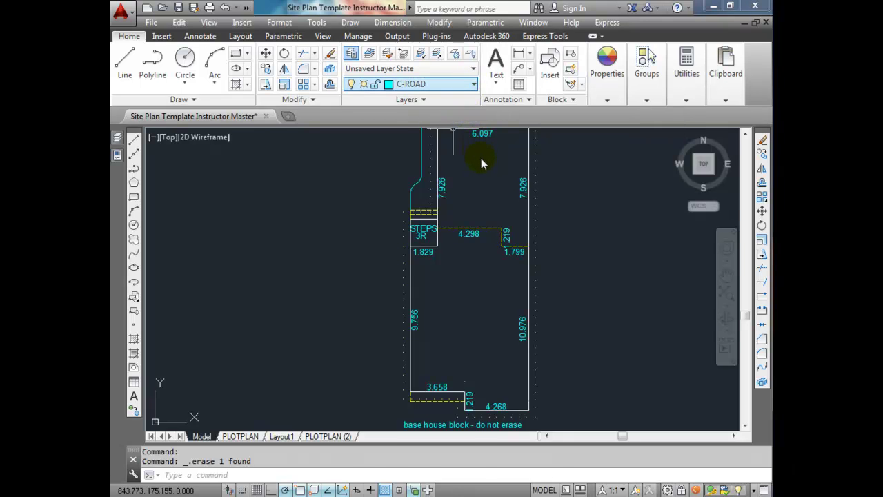
# Make C-HIDE the current layer
pyautogui.click(473, 84)
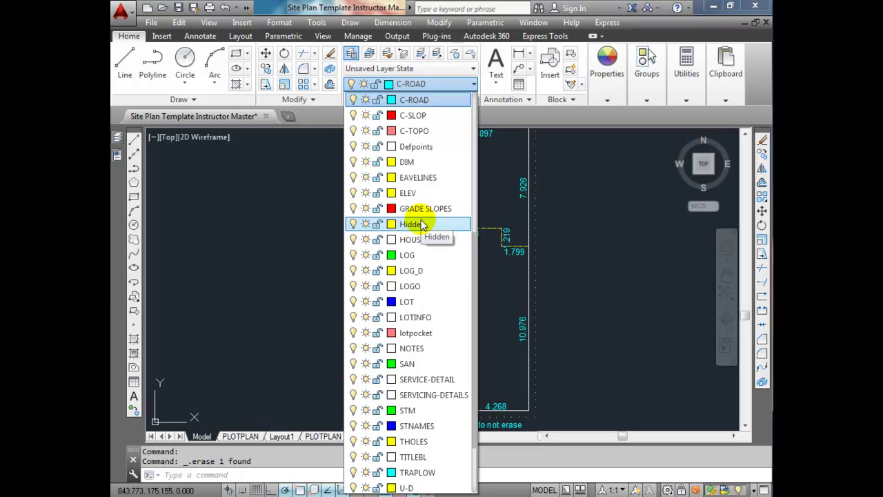
pyautogui.scroll(5, 467, 259)
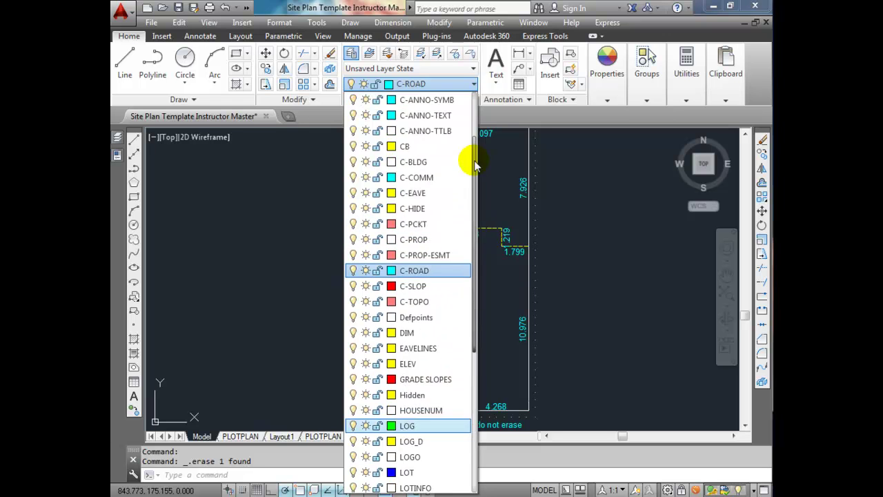
pyautogui.click(413, 239)
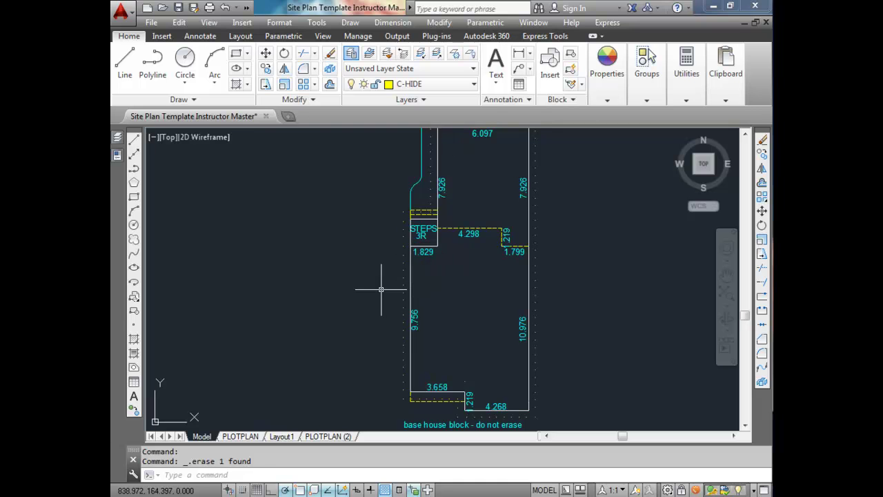
# Draw a bracket of .457, 1.52 and .457 line segments left of the house
pyautogui.write('l')
pyautogui.press('Return')
pyautogui.click(320, 286)
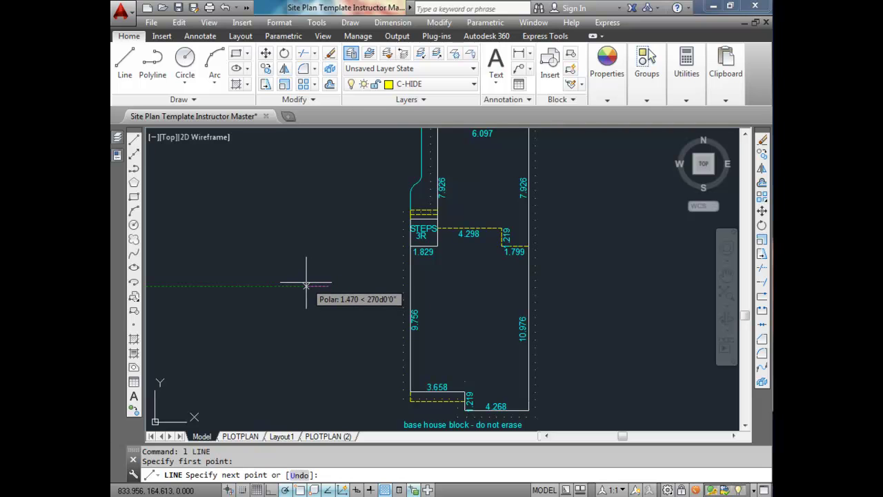
pyautogui.write('.457')
pyautogui.press('Return')
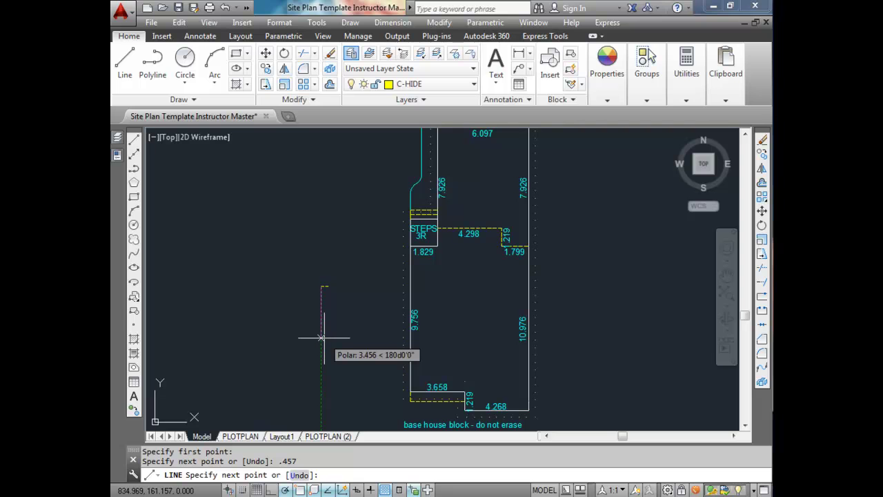
pyautogui.write('1.52')
pyautogui.press('Return')
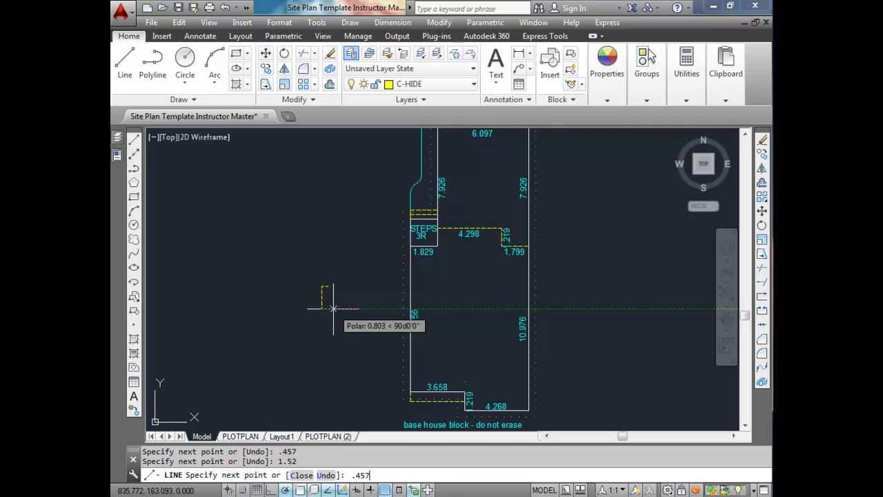
pyautogui.write('.457')
pyautogui.press('Return')
pyautogui.press('Escape')
pyautogui.scroll(4, 336, 296)
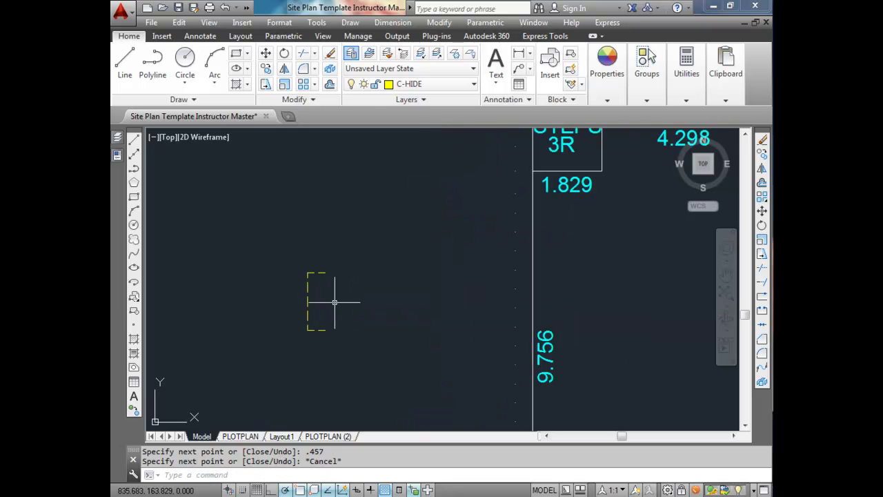
# Turn the three bracket lines into a block named windowwell, base point at its middle
pyautogui.click(295, 249)
pyautogui.click(347, 350)
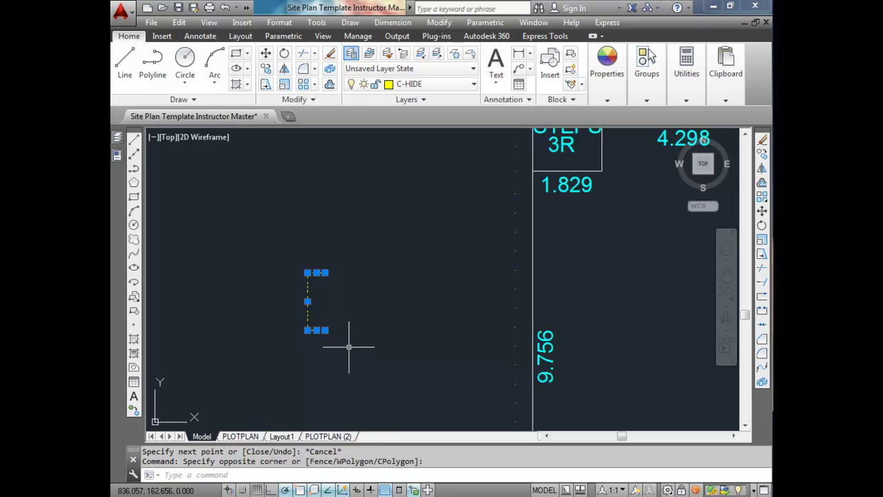
pyautogui.click(163, 36)
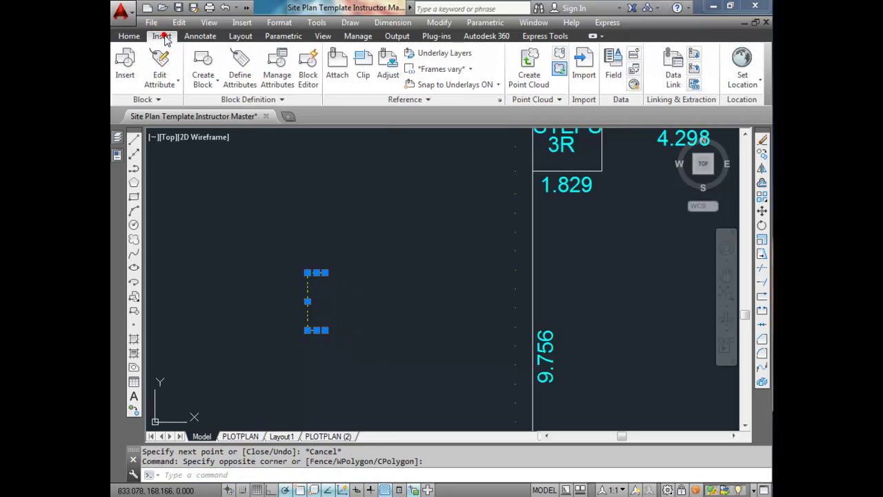
pyautogui.click(200, 55)
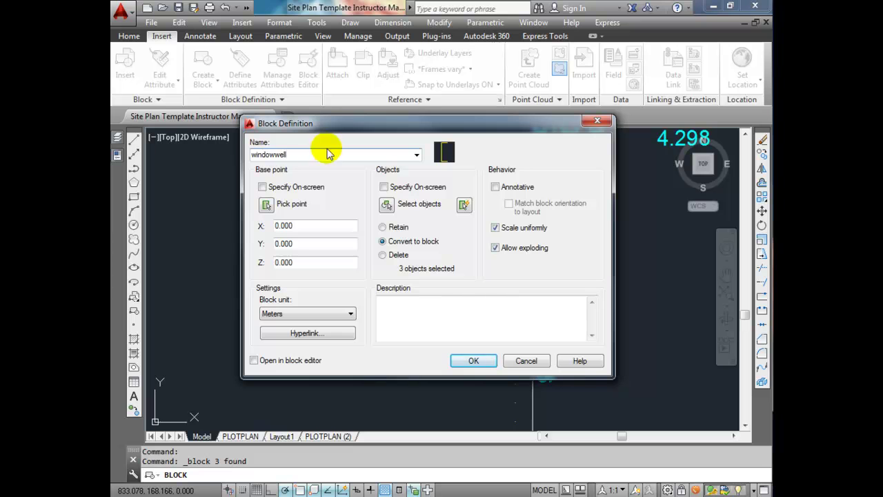
pyautogui.click(262, 186)
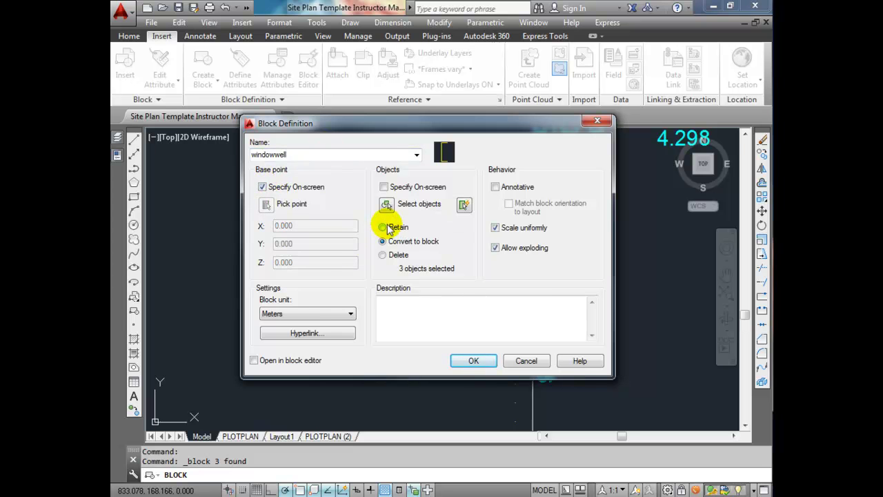
pyautogui.click(262, 186)
pyautogui.click(265, 203)
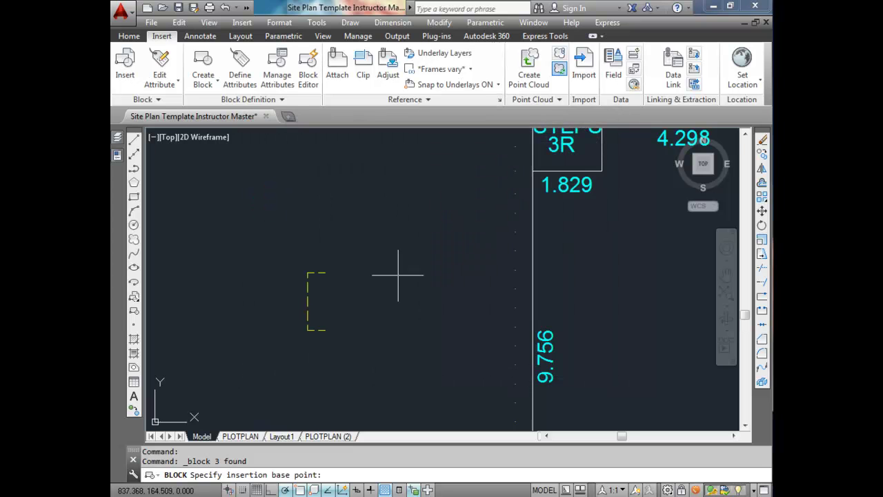
pyautogui.scroll(4, 331, 289)
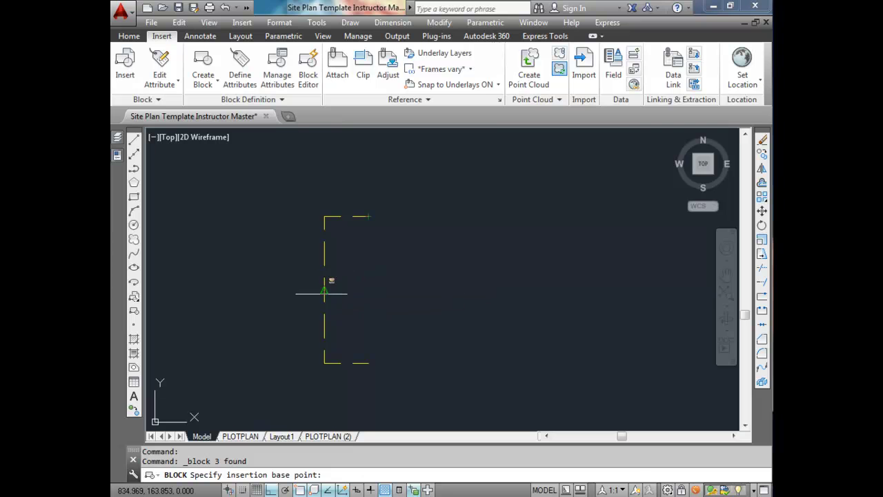
pyautogui.click(368, 288)
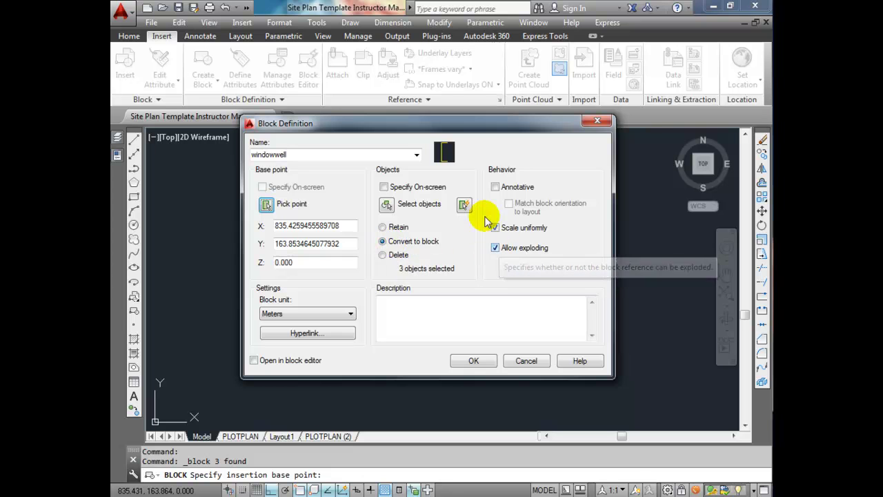
pyautogui.click(472, 359)
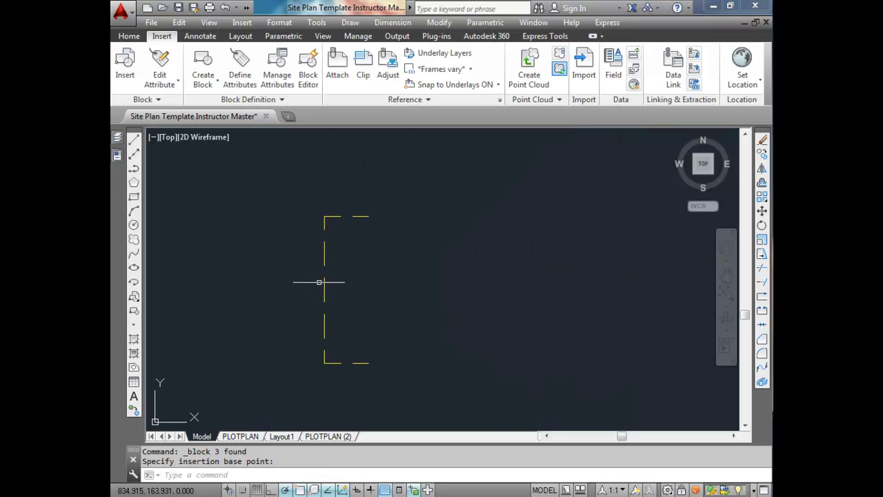
# Check the windowwell block's grips, then switch to the lot B-2 plot plan PDF in Firefox
pyautogui.click(327, 278)
pyautogui.click(317, 282)
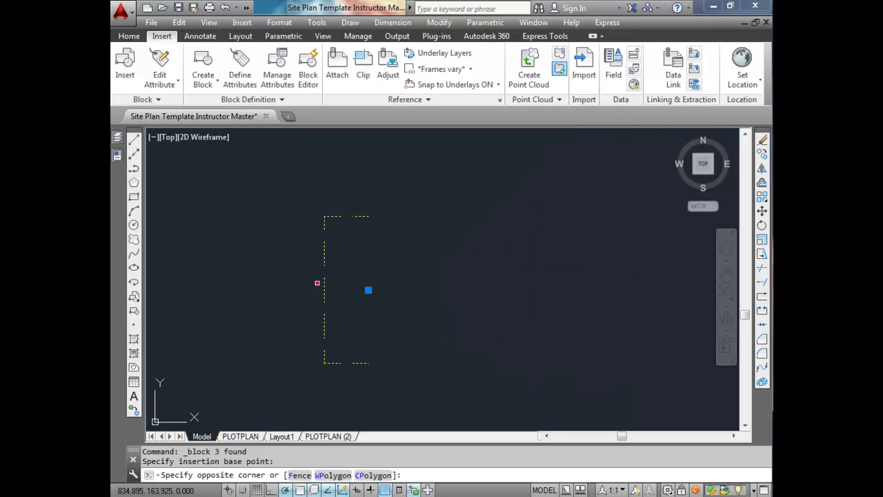
pyautogui.click(368, 290)
pyautogui.scroll(-5, 367, 288)
pyautogui.press('Escape')
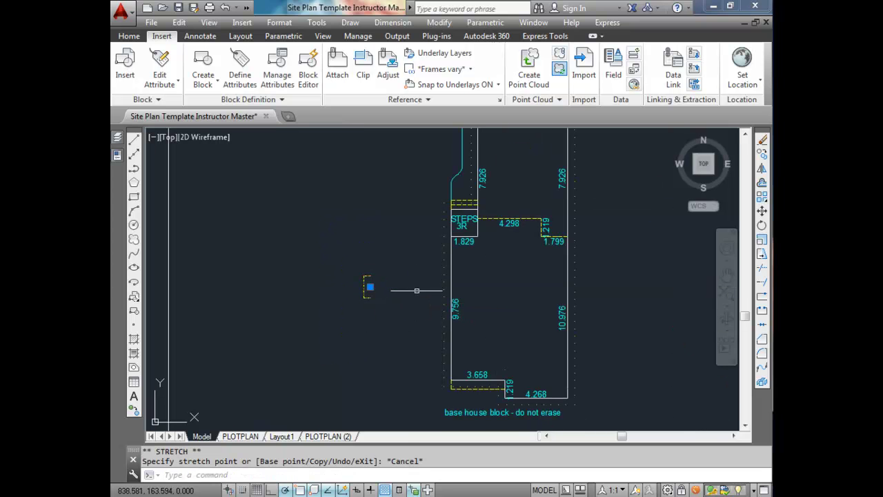
pyautogui.press('Escape')
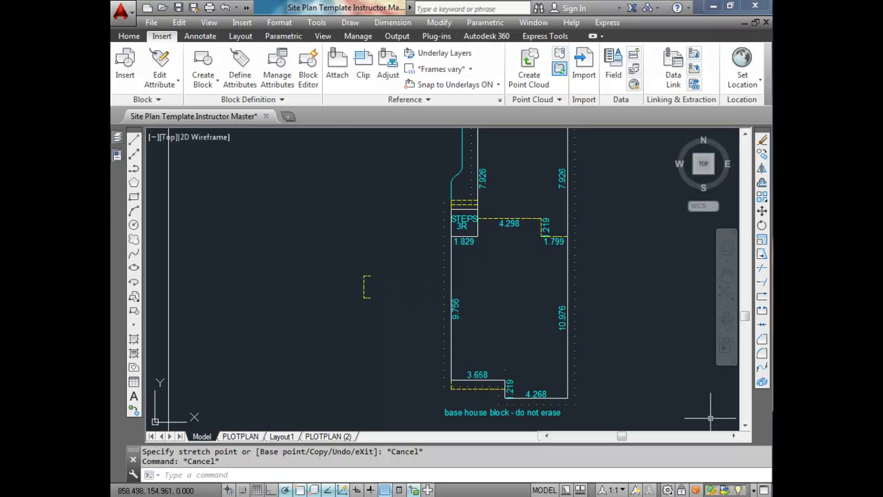
pyautogui.hotkey('alt', 'Tab')
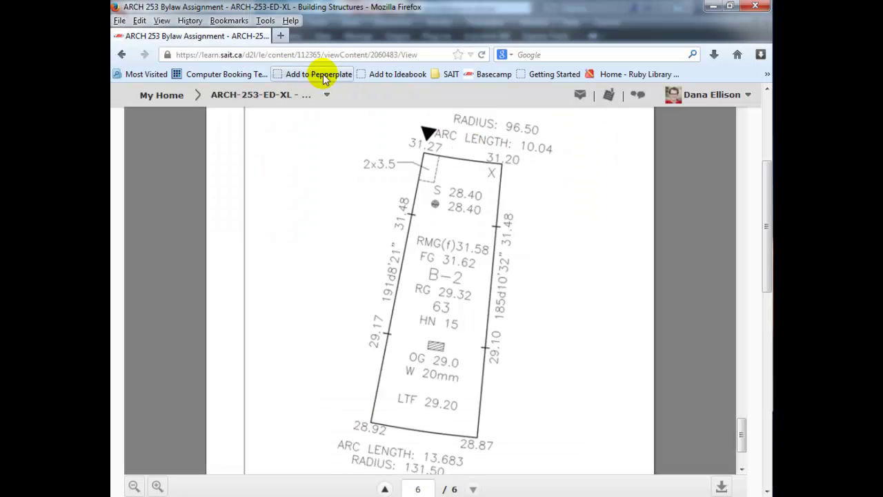
# From the Module 2: Site Plan Production page's Reference Files, open the Full Working Drawings PDF Educational file
pyautogui.scroll(10, 267, 158)
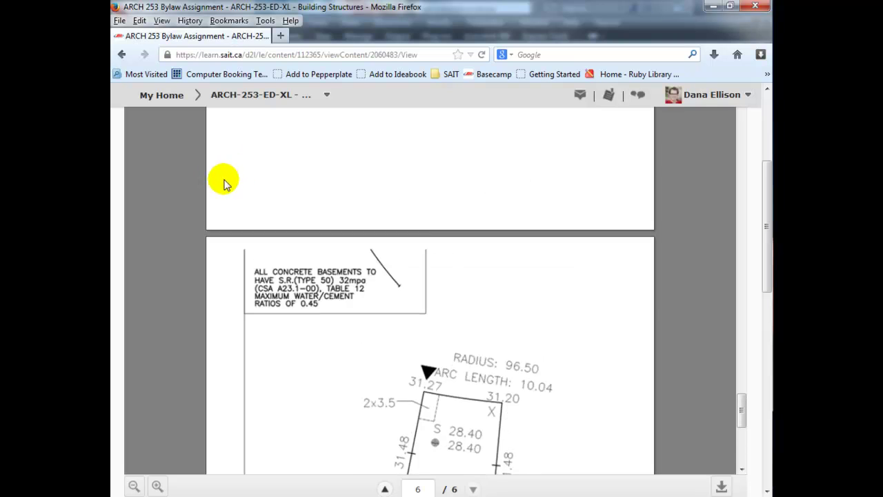
pyautogui.scroll(2, 153, 178)
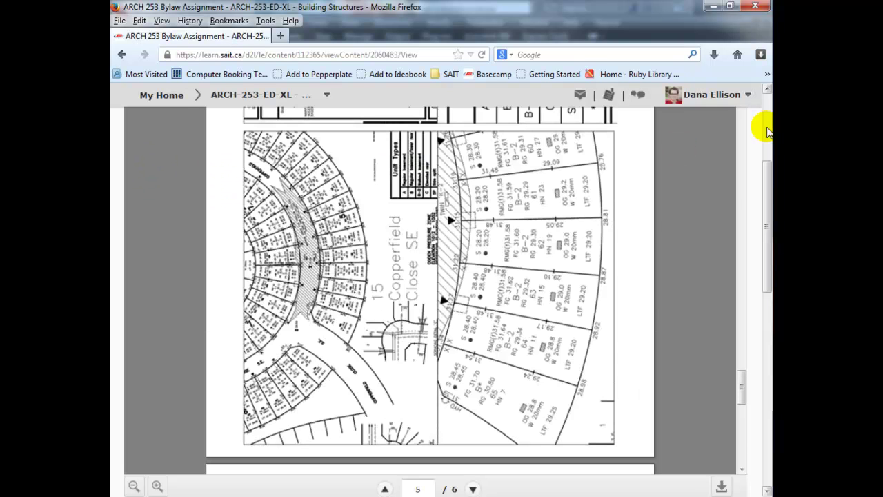
pyautogui.scroll(5, 764, 181)
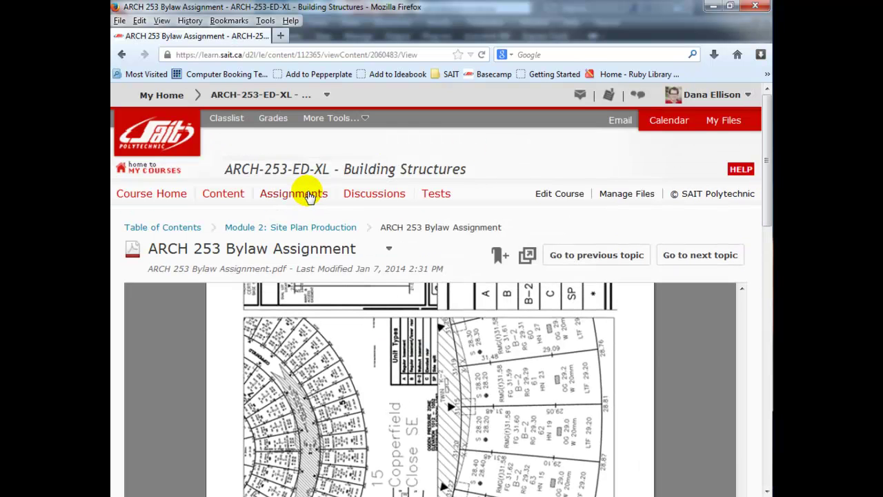
pyautogui.click(312, 228)
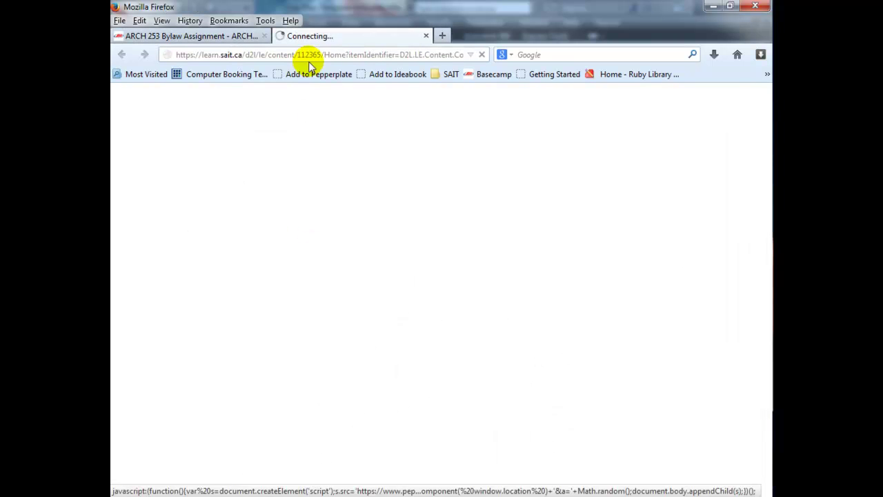
pyautogui.scroll(-3, 394, 241)
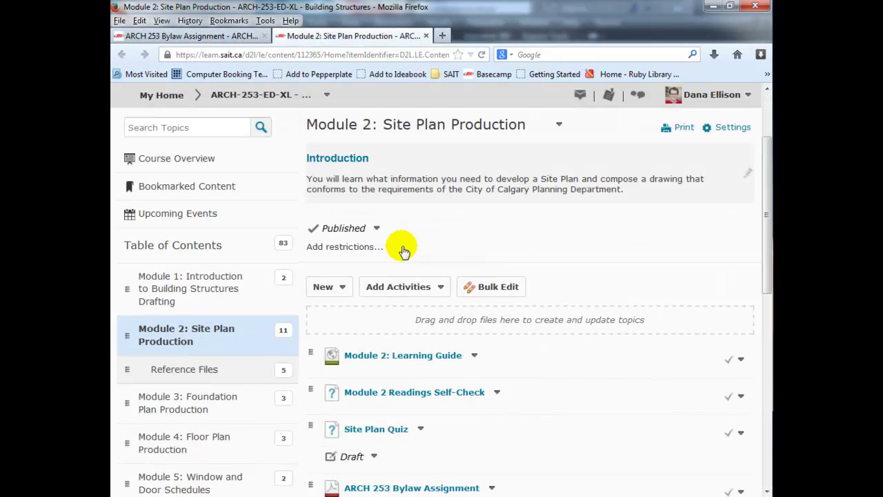
pyautogui.scroll(-5, 402, 250)
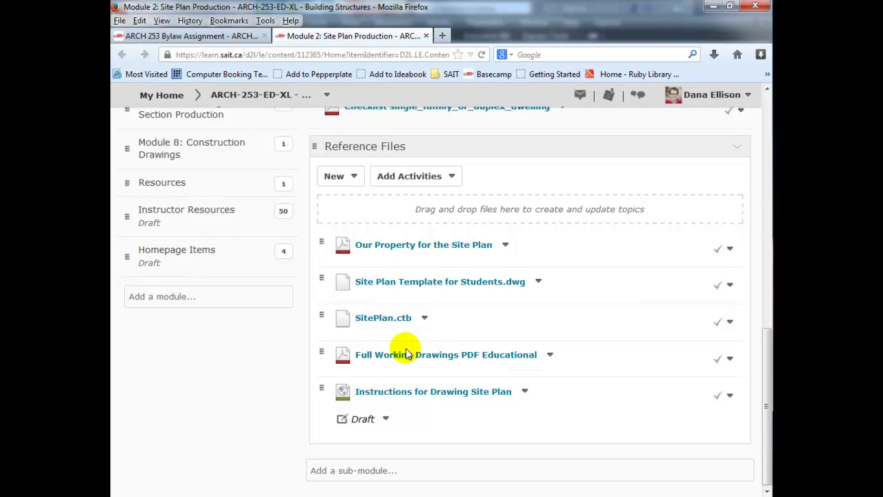
pyautogui.click(411, 357)
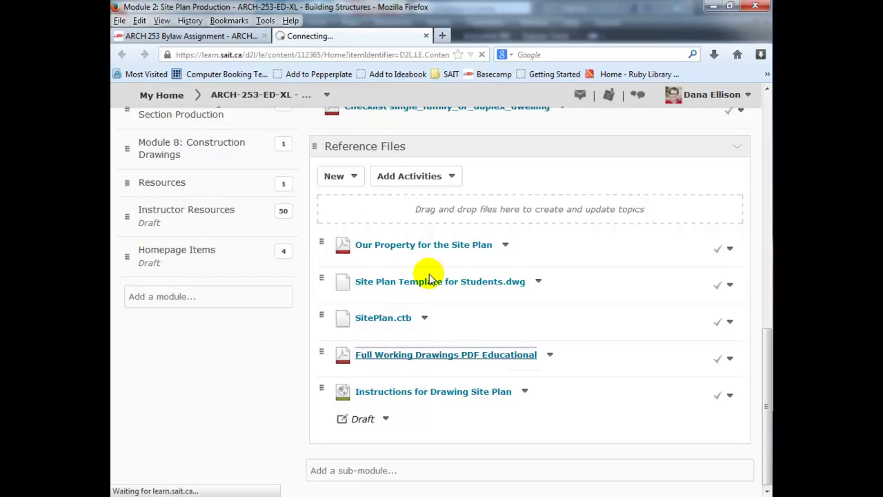
# Go to page 5 of the PDF and zoom in twice on the foundation plan
pyautogui.scroll(-5, 767, 187)
pyautogui.moveTo(741, 123); pyautogui.dragTo(751, 254)
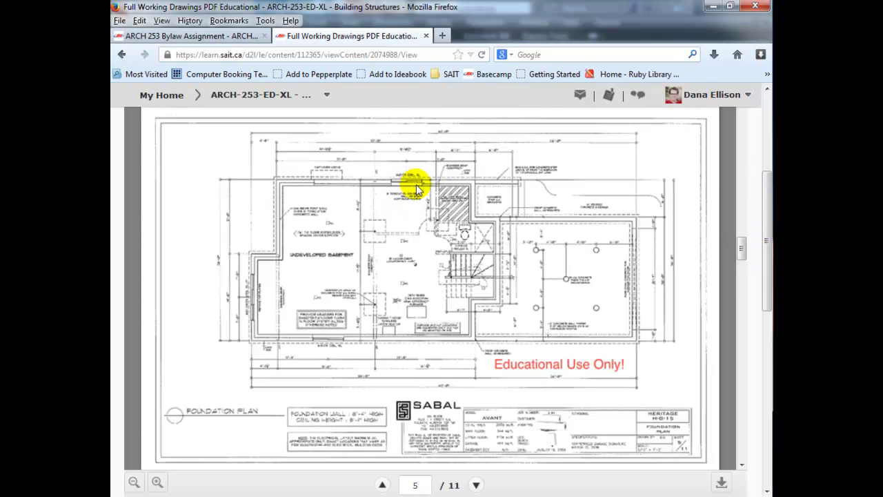
pyautogui.scroll(-1, 367, 335)
pyautogui.click(156, 483)
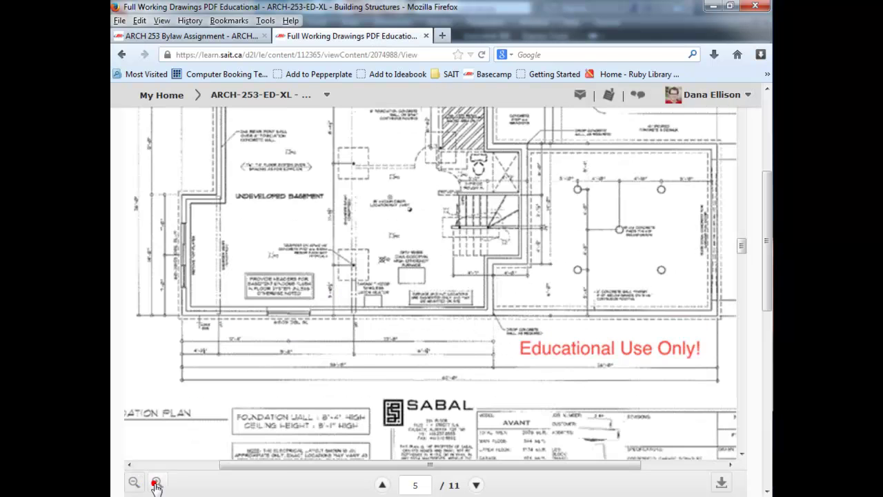
pyautogui.click(157, 483)
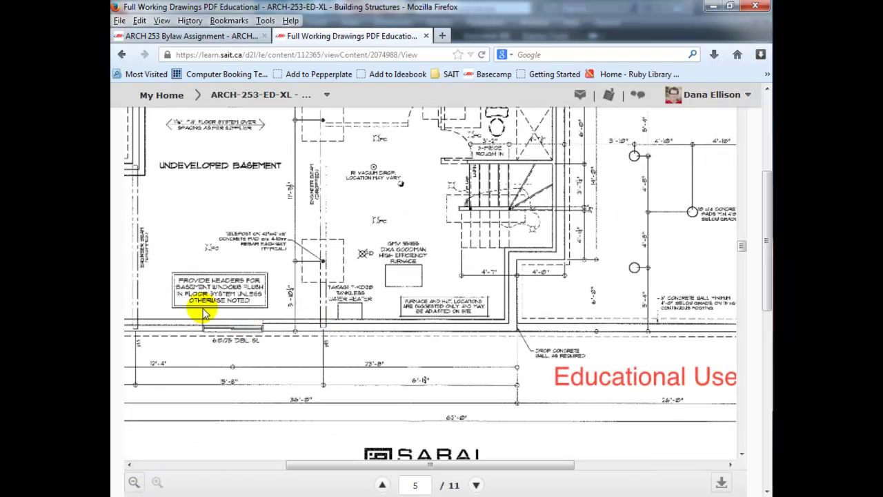
# Look over the enlarged foundation plan, then minimize Firefox to return to the AutoCAD site plan
pyautogui.scroll(5, 256, 336)
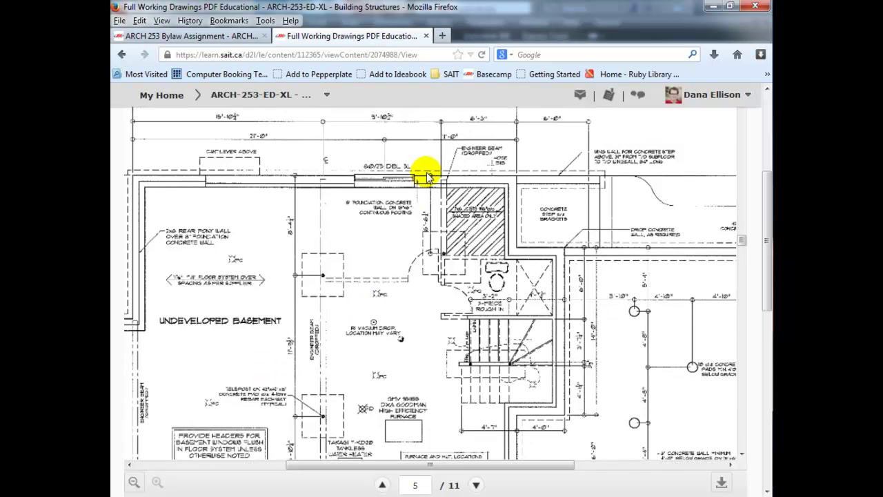
pyautogui.scroll(3, 435, 148)
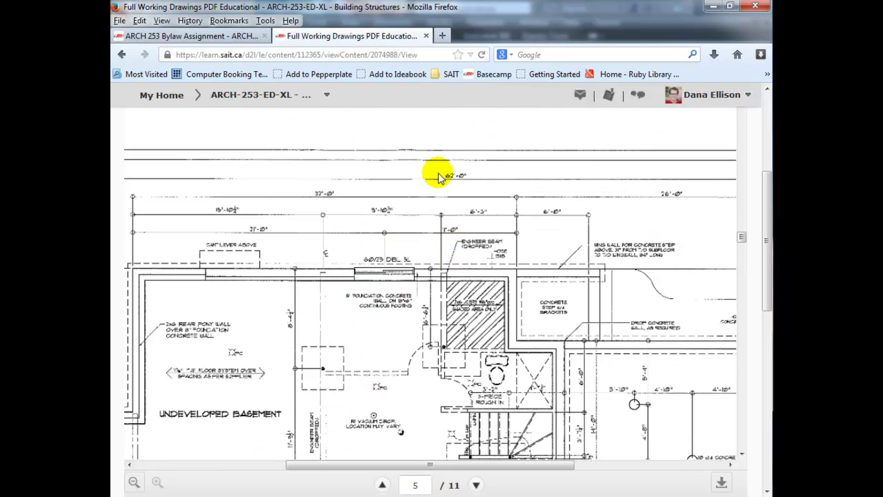
pyautogui.scroll(-7, 440, 246)
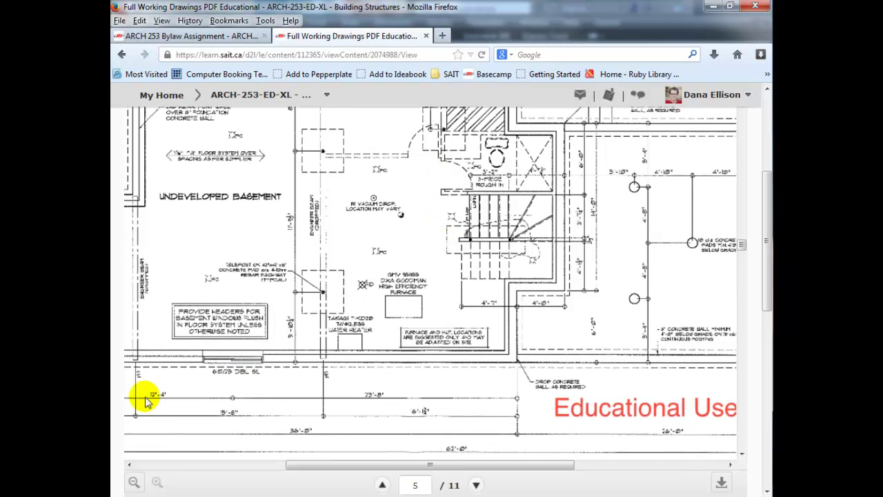
pyautogui.scroll(5, 238, 370)
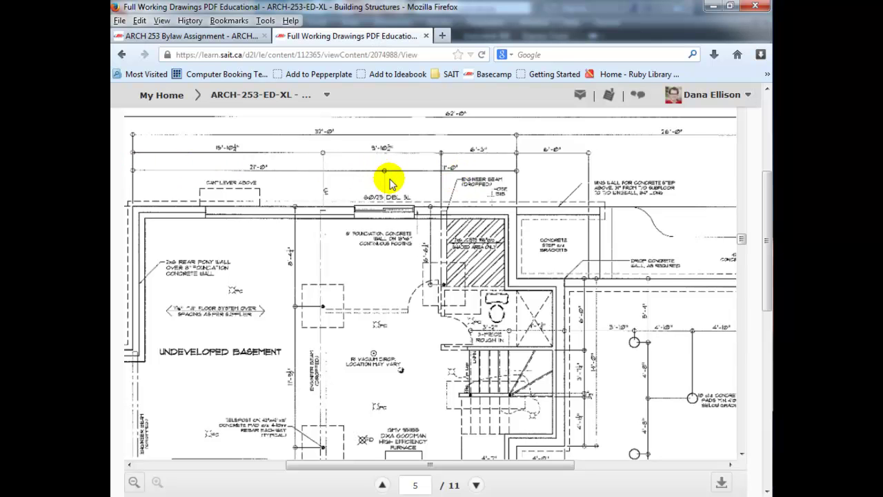
pyautogui.click(711, 6)
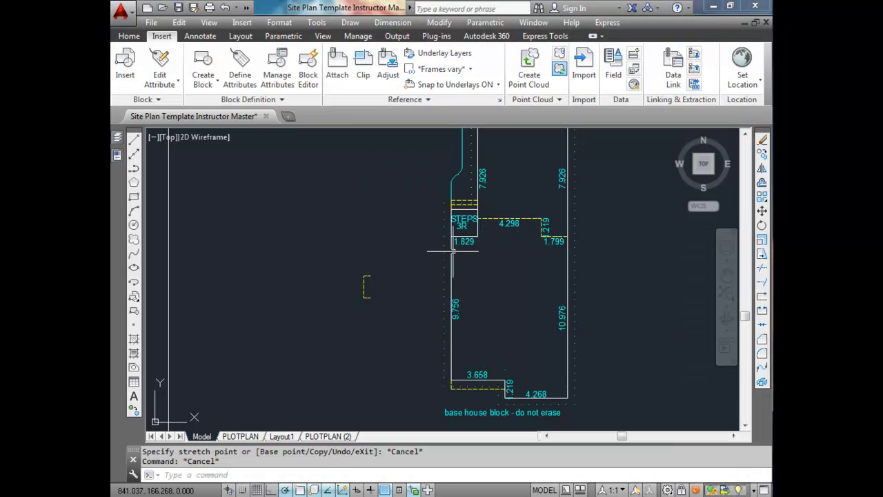
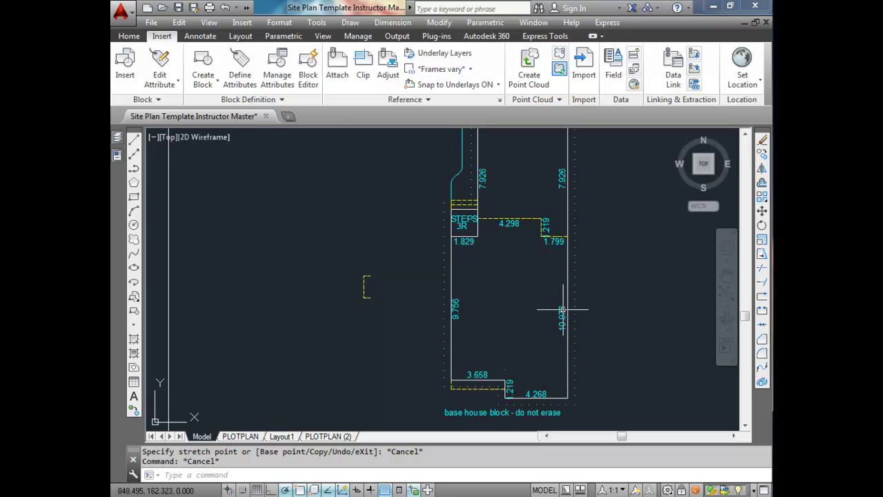
# Move the dashed window-well block to the right of the house
pyautogui.click(364, 287)
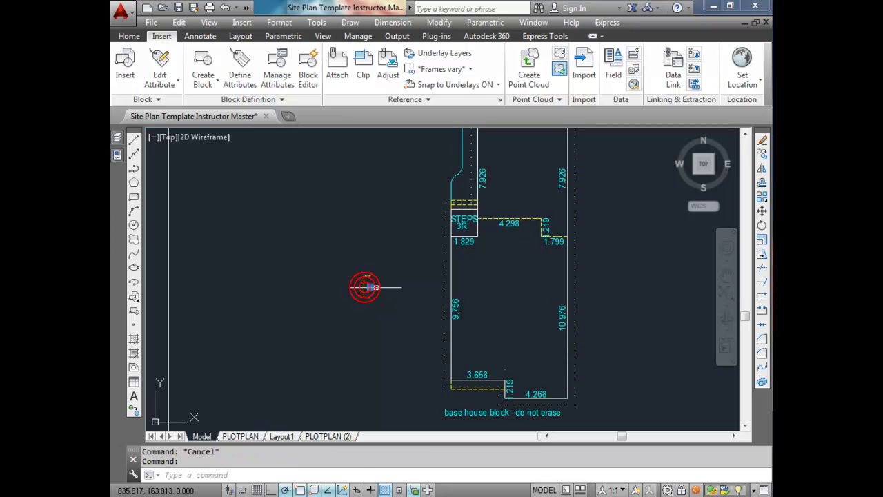
pyautogui.click(366, 285)
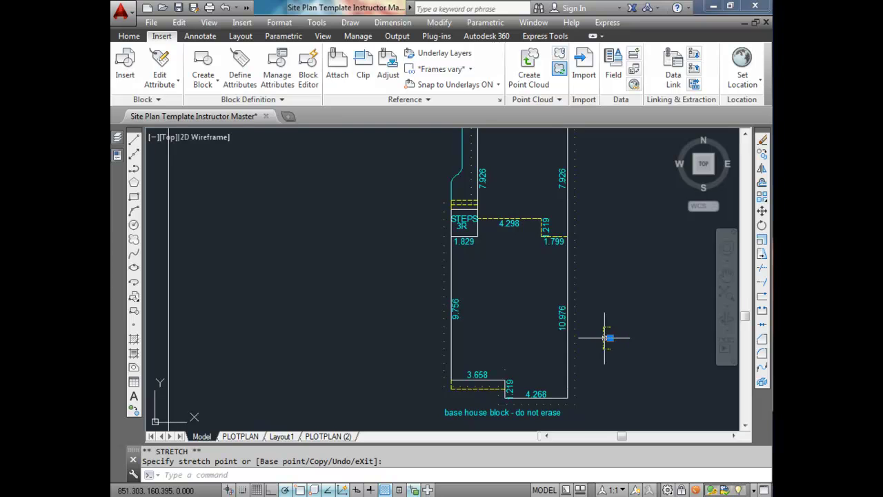
pyautogui.scroll(2, 597, 339)
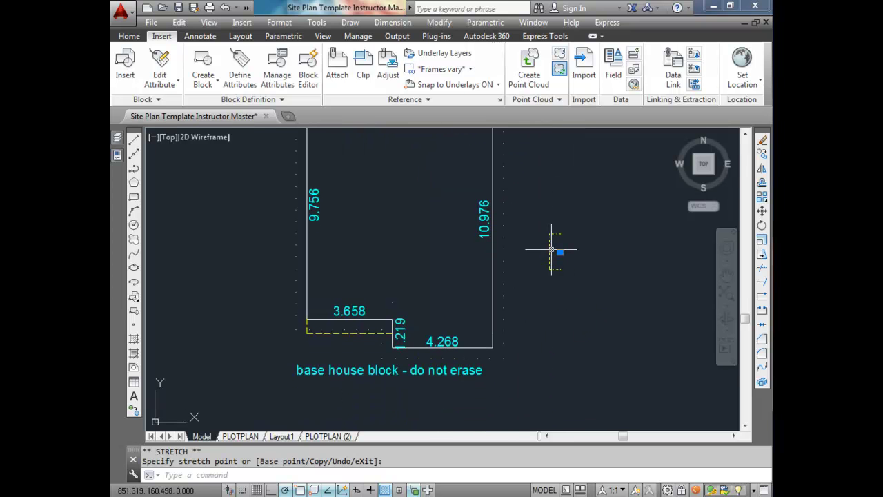
pyautogui.click(552, 249)
# Draw a 3.75 guide line up the right wall from the 4.268 corner, with a short jog outward
pyautogui.write('L')
pyautogui.press('Return')
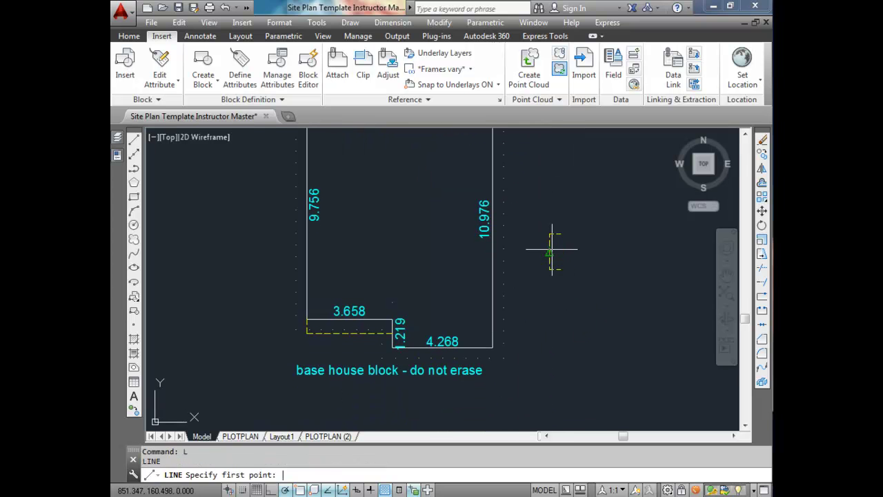
pyautogui.click(494, 346)
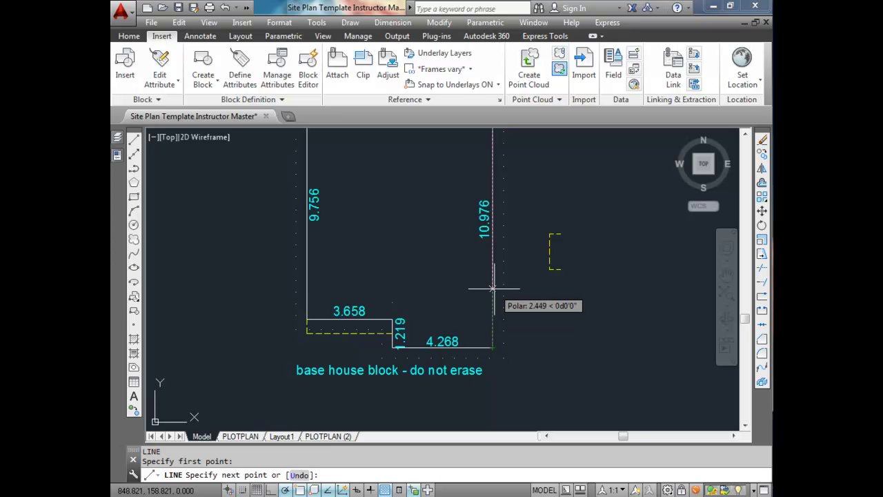
pyautogui.write('3.75')
pyautogui.press('Return')
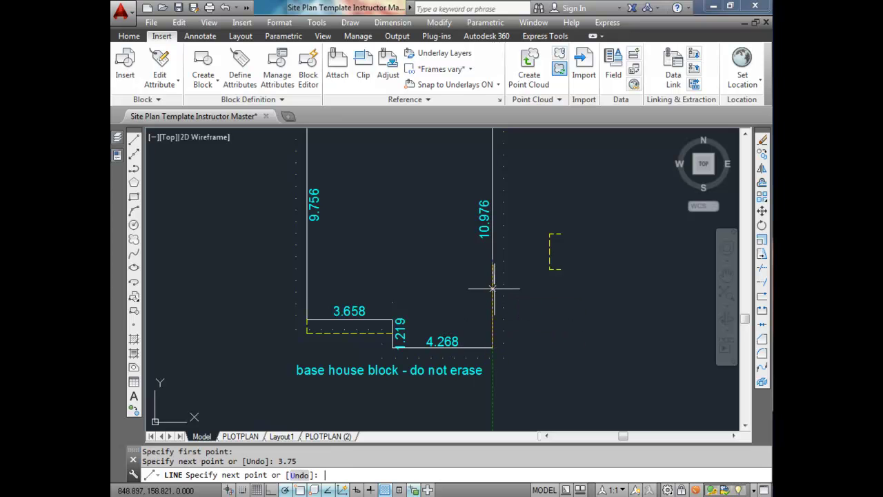
pyautogui.click(526, 260)
pyautogui.press('Escape')
# Mirror the window-well block onto the right wall, keeping the original
pyautogui.click(547, 247)
pyautogui.click(547, 242)
pyautogui.click(546, 241)
pyautogui.click(546, 239)
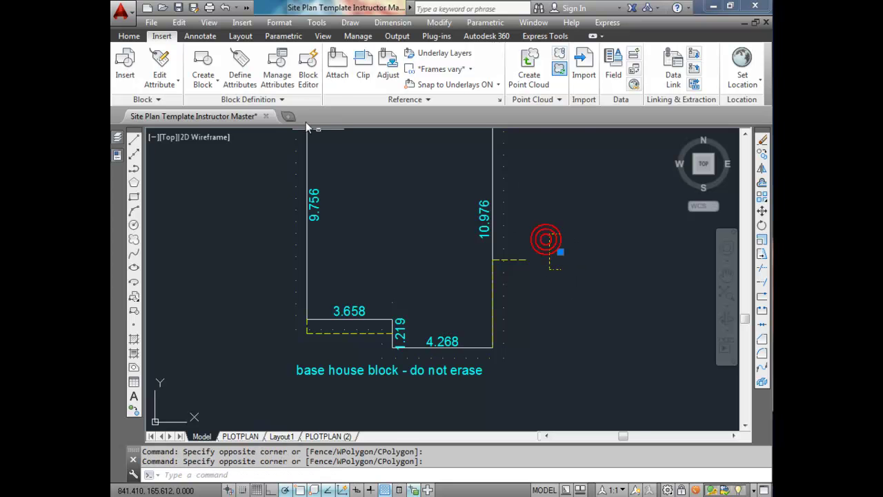
pyautogui.click(129, 36)
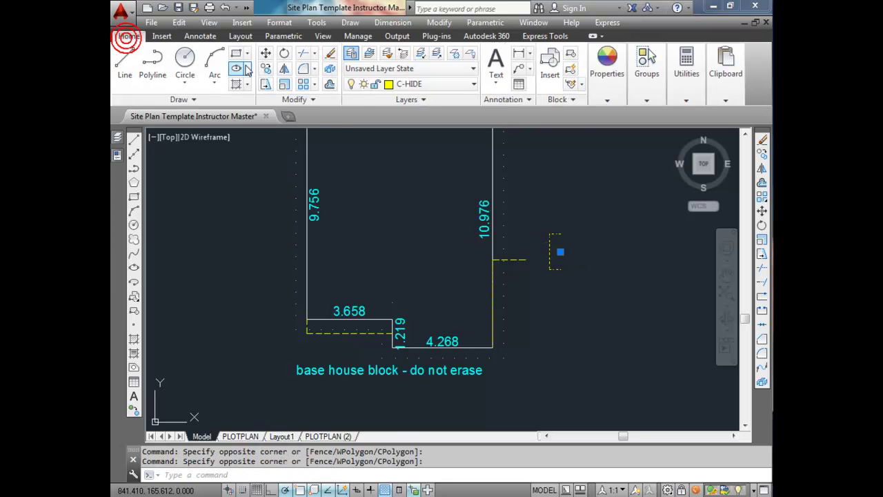
pyautogui.click(284, 71)
pyautogui.click(551, 235)
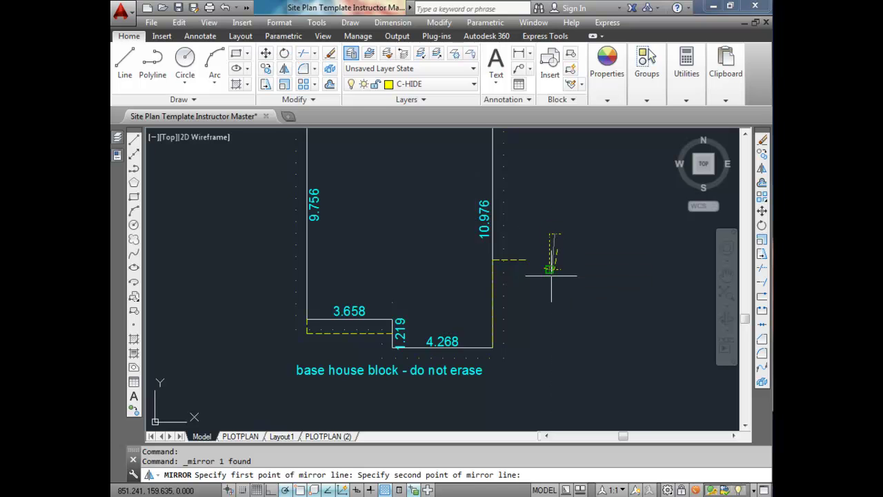
pyautogui.click(556, 297)
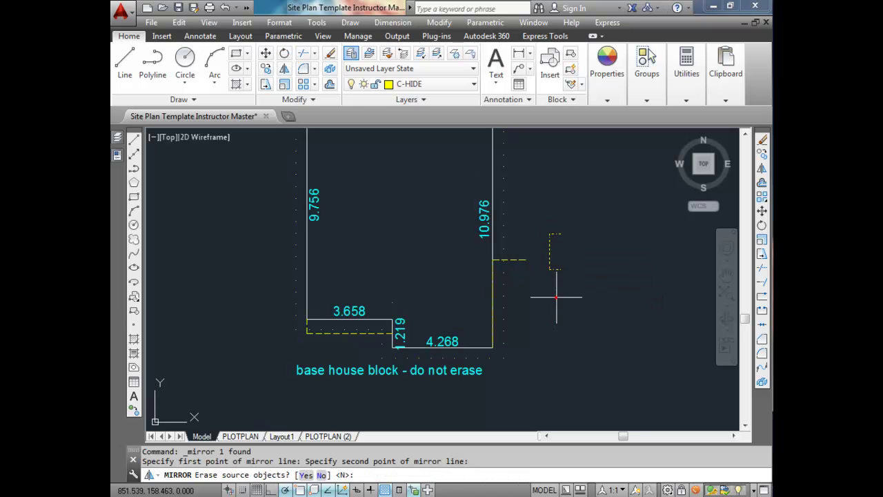
pyautogui.press('Return')
# Erase the original window-well block and the horizontal and vertical helper lines
pyautogui.click(551, 242)
pyautogui.press('Delete')
pyautogui.click(561, 252)
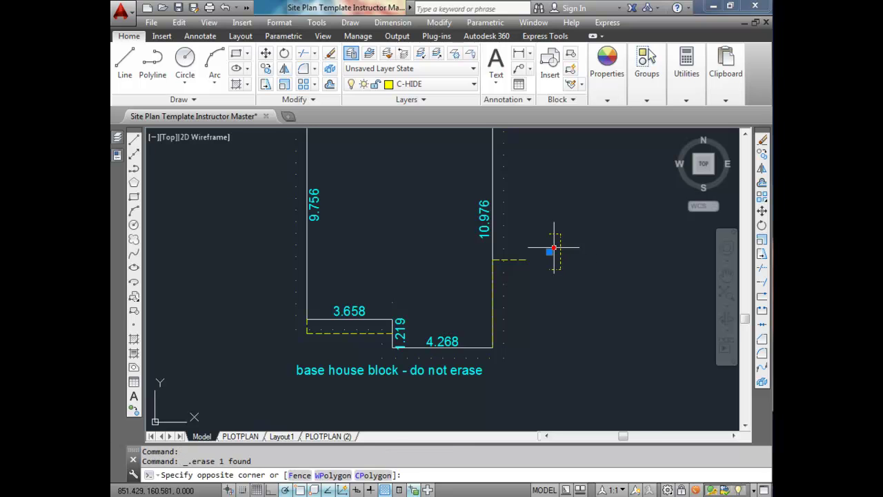
pyautogui.click(551, 250)
pyautogui.click(549, 252)
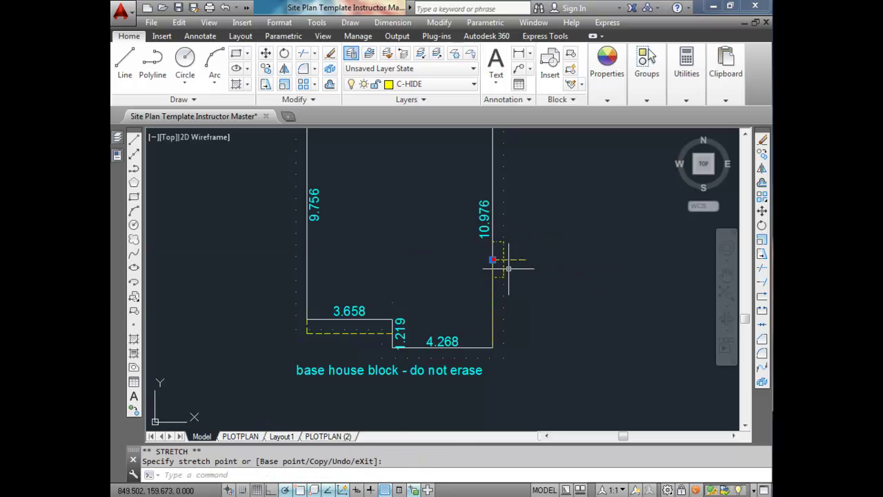
pyautogui.press('Escape')
pyautogui.press('Escape')
pyautogui.click(522, 257)
pyautogui.click(515, 257)
pyautogui.press('Delete')
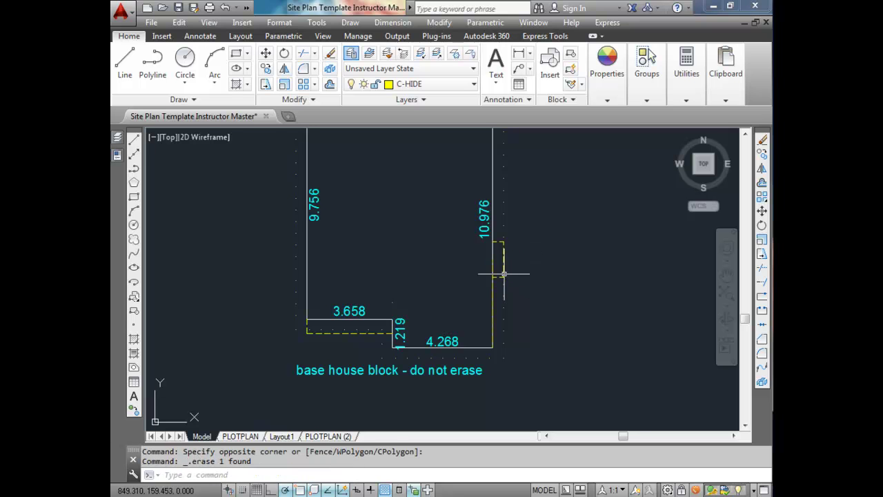
pyautogui.click(494, 297)
pyautogui.press('Delete')
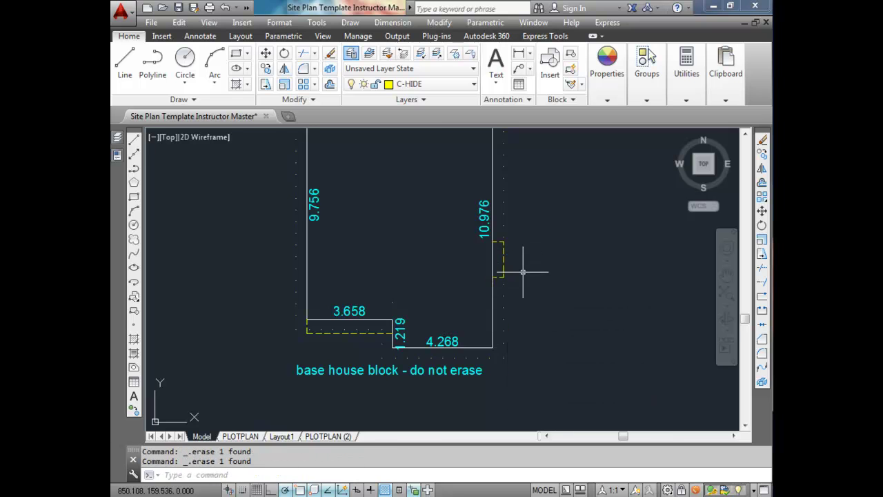
pyautogui.scroll(2, 496, 265)
pyautogui.scroll(-2, 469, 244)
pyautogui.moveTo(501, 282); pyautogui.dragTo(510, 296, button='middle')
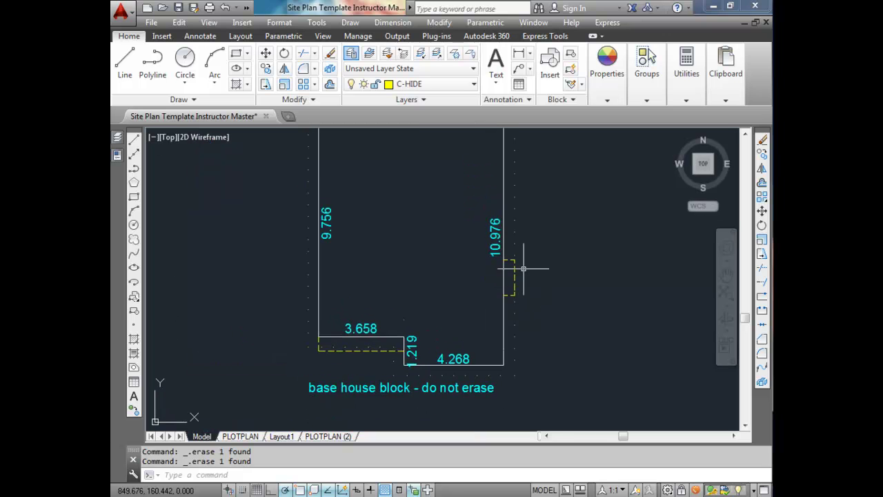
pyautogui.scroll(-2, 517, 267)
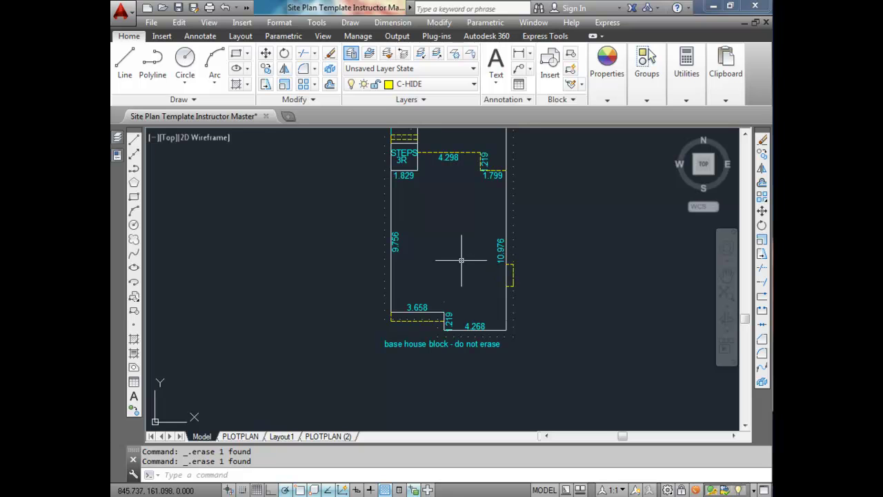
pyautogui.moveTo(462, 260); pyautogui.dragTo(484, 286, button='middle')
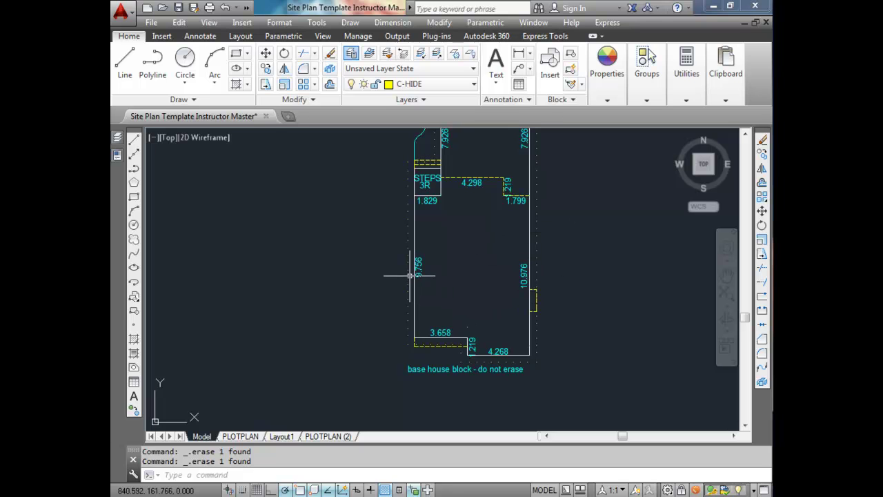
pyautogui.moveTo(406, 272); pyautogui.dragTo(428, 302, button='middle')
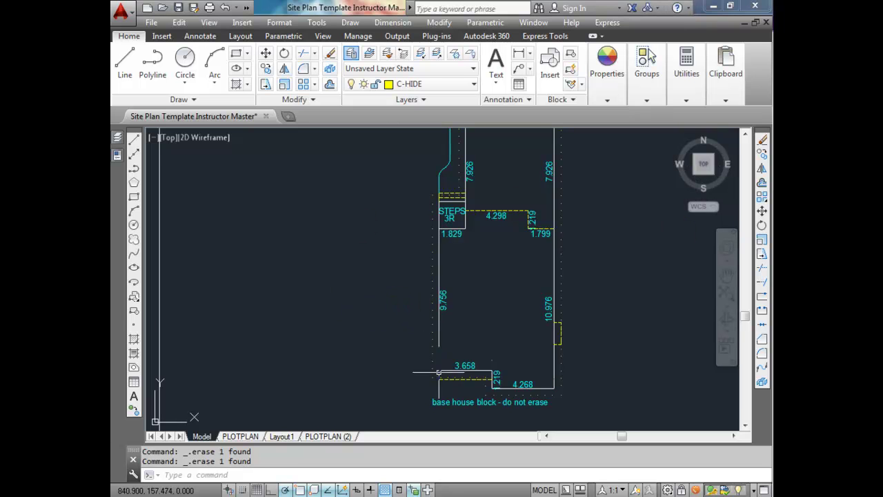
pyautogui.moveTo(409, 302); pyautogui.dragTo(351, 265, button='middle')
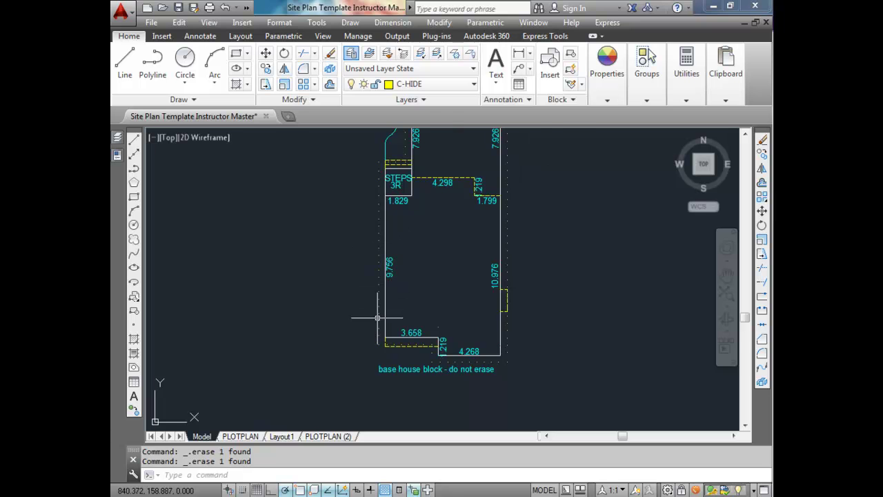
pyautogui.scroll(2, 376, 318)
pyautogui.moveTo(374, 311); pyautogui.dragTo(389, 367, button='middle')
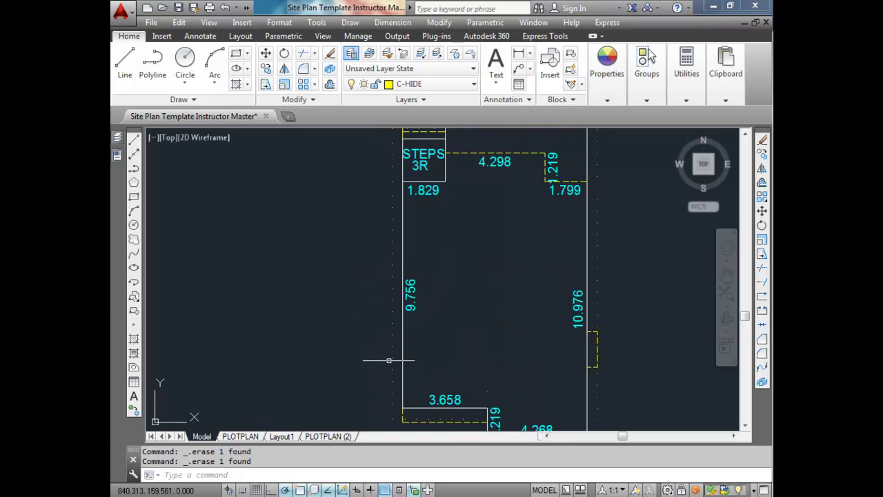
# Draw a 6.4 guide line up the left wall, with a short segment out to the left
pyautogui.write('l')
pyautogui.press('Return')
pyautogui.click(402, 409)
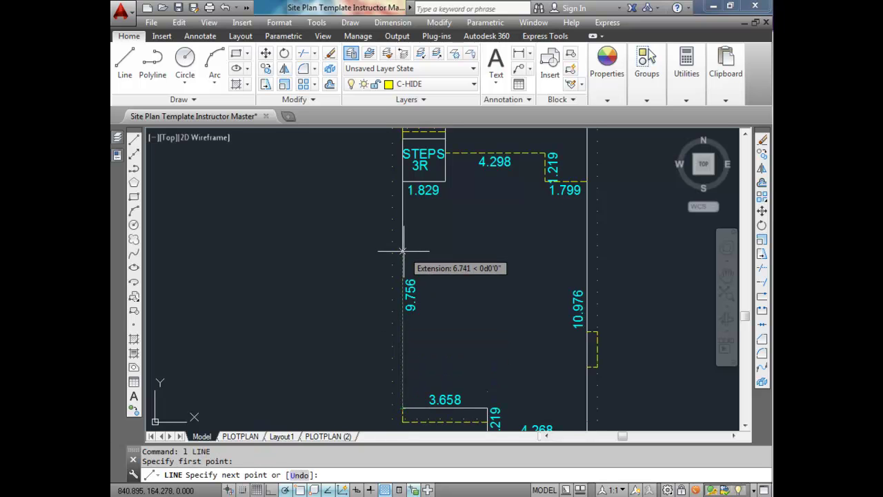
pyautogui.write('6.4')
pyautogui.press('Return')
pyautogui.click(347, 259)
pyautogui.press('Escape')
pyautogui.press('Escape')
pyautogui.press('Escape')
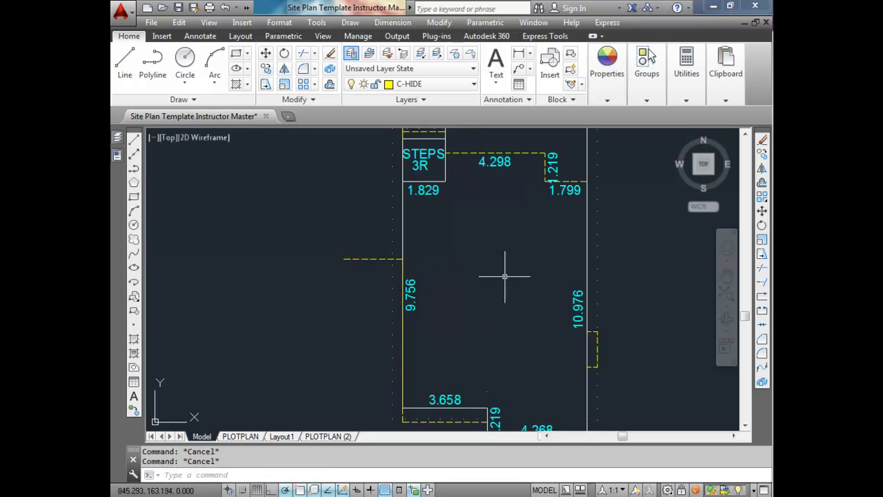
# Insert the windowwell block rotated 90° against the left wall
pyautogui.click(161, 36)
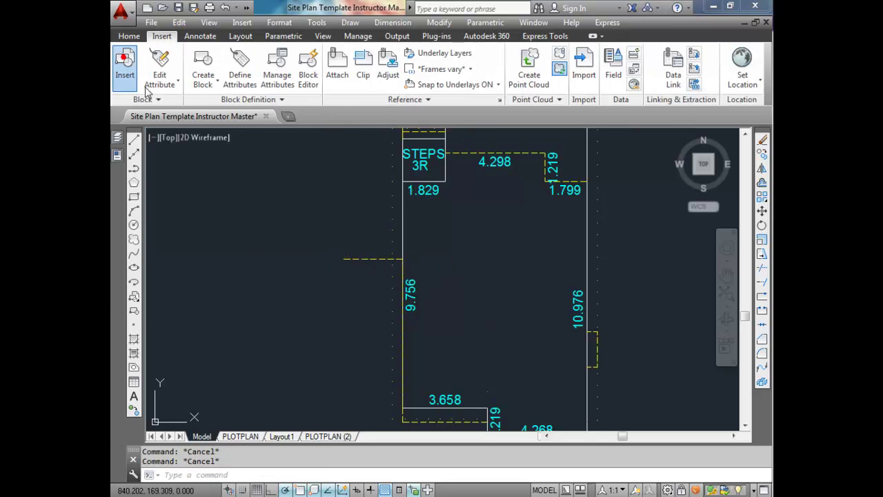
pyautogui.click(125, 65)
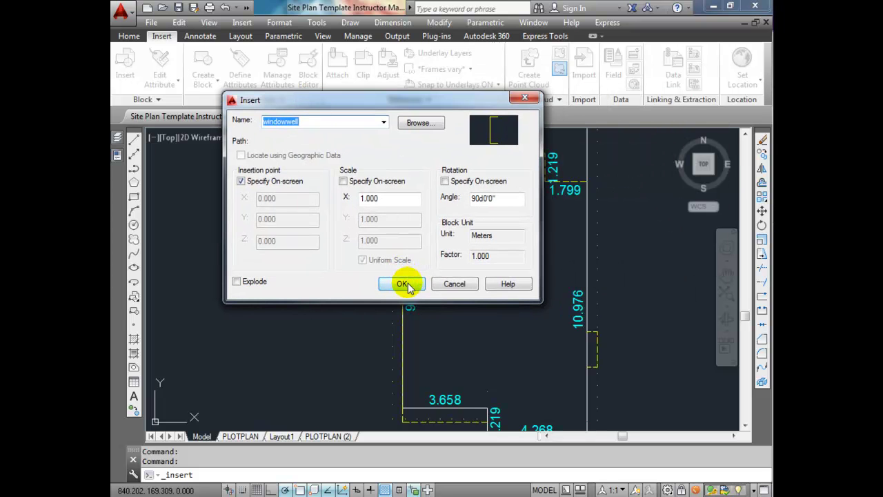
pyautogui.click(403, 284)
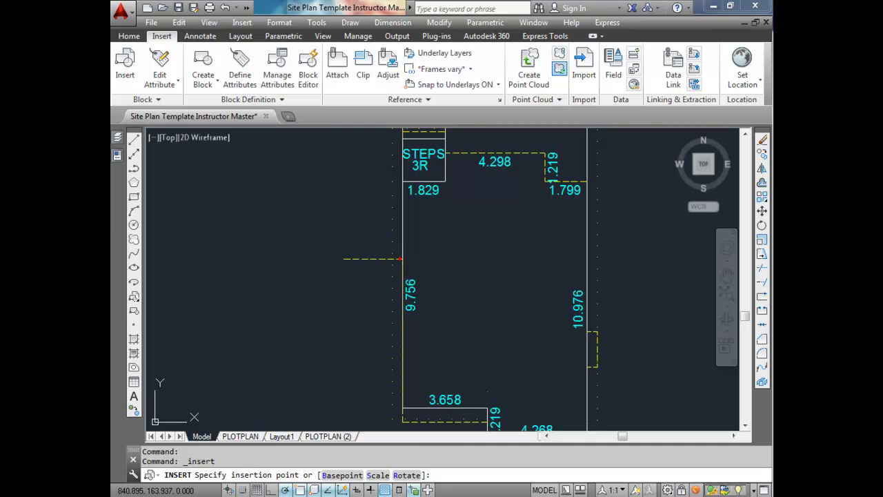
pyautogui.click(393, 259)
pyautogui.press('Escape')
# Delete the two helper lines and switch to the floor-plan PDF in Firefox
pyautogui.scroll(2, 393, 258)
pyautogui.click(366, 276)
pyautogui.click(338, 235)
pyautogui.press('Delete')
pyautogui.click(409, 305)
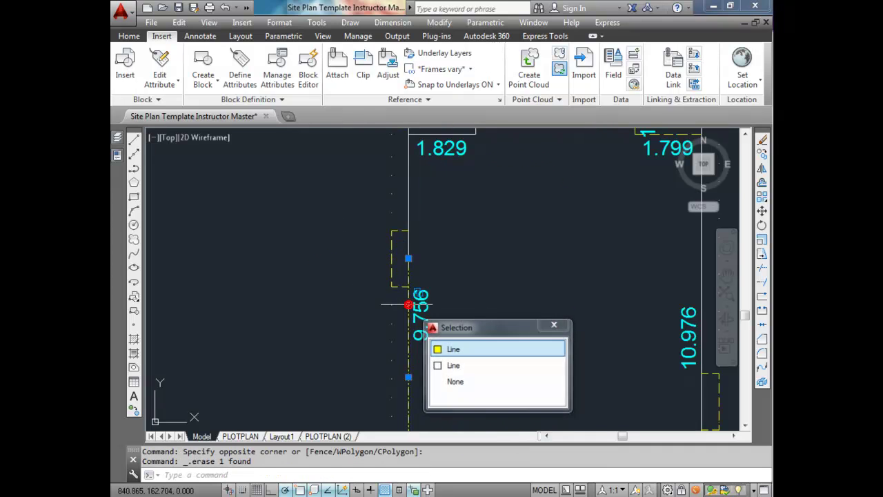
pyautogui.press('Delete')
pyautogui.scroll(-4, 394, 270)
pyautogui.moveTo(393, 270); pyautogui.dragTo(353, 258, button='middle')
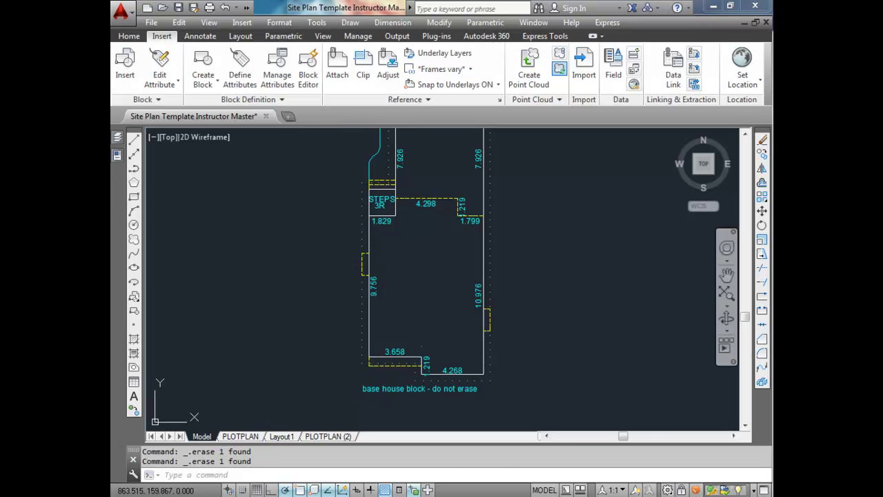
pyautogui.hotkey('alt', 'Tab')
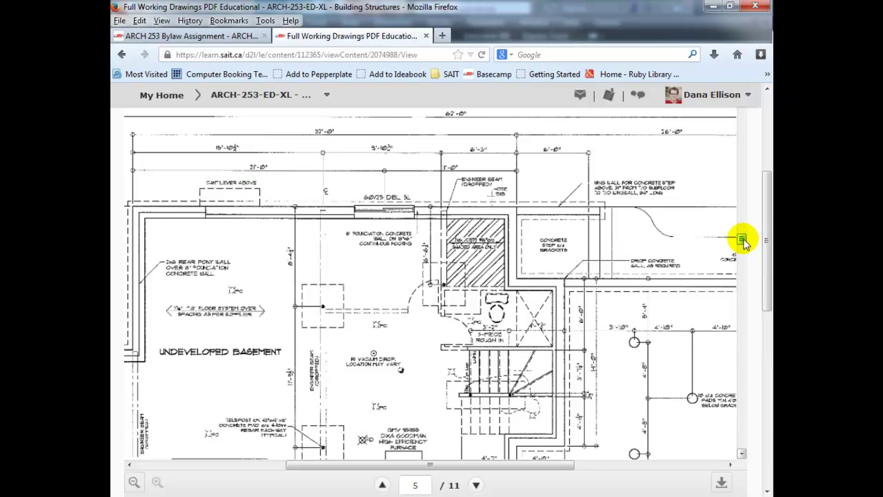
# Browse the working-drawings PDF, then minimize Firefox to view the site plan
pyautogui.moveTo(743, 242)
pyautogui.mouseDown()
pyautogui.moveTo(742, 227)
pyautogui.moveTo(744, 272)
pyautogui.mouseUp()
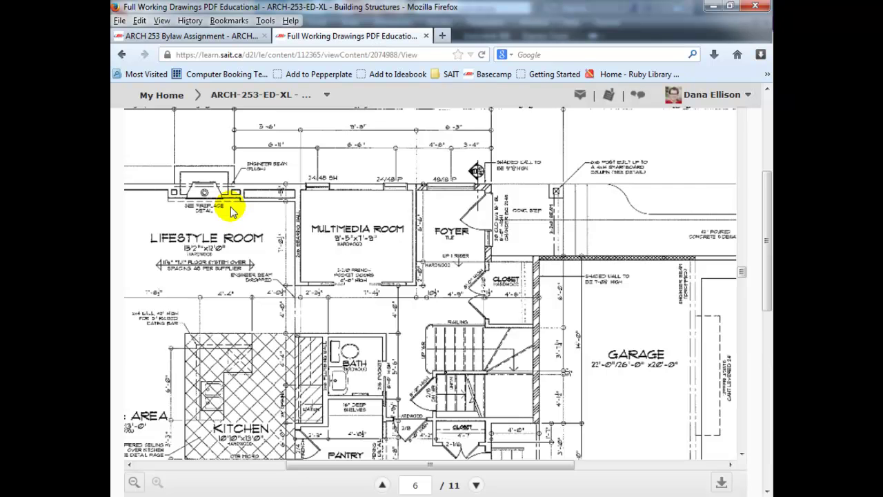
pyautogui.scroll(2, 232, 211)
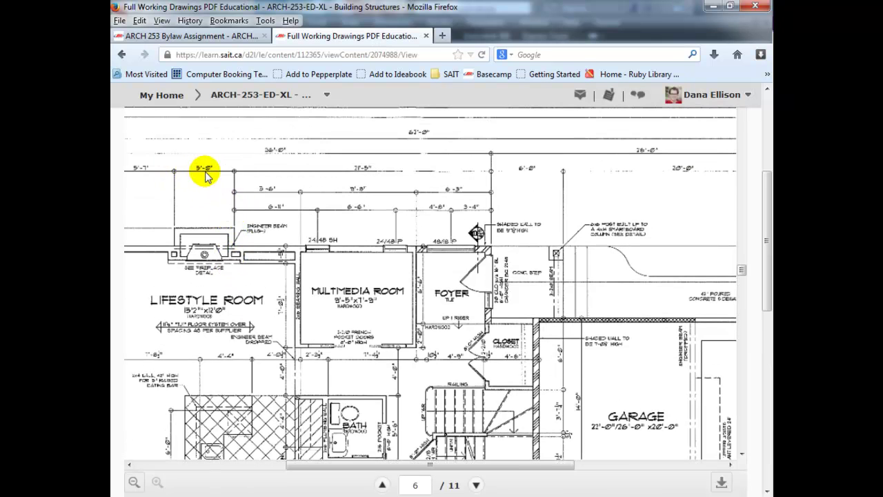
pyautogui.moveTo(309, 464); pyautogui.dragTo(227, 449)
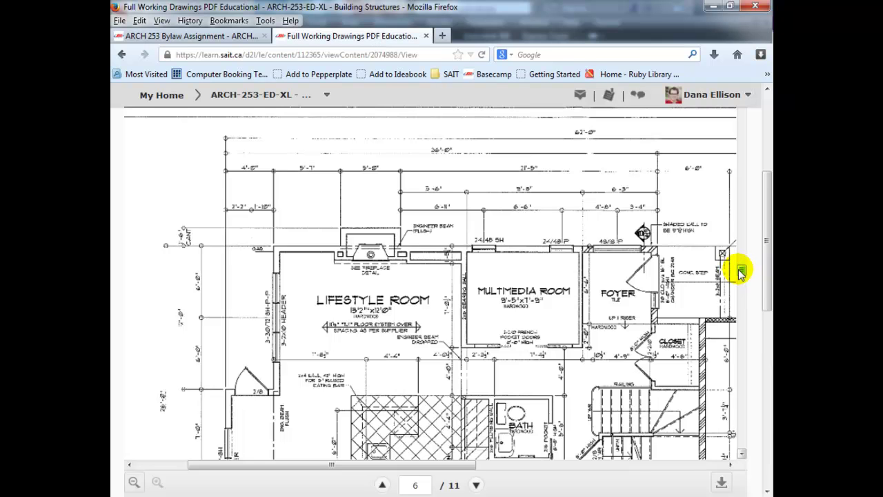
pyautogui.moveTo(740, 271); pyautogui.dragTo(741, 241)
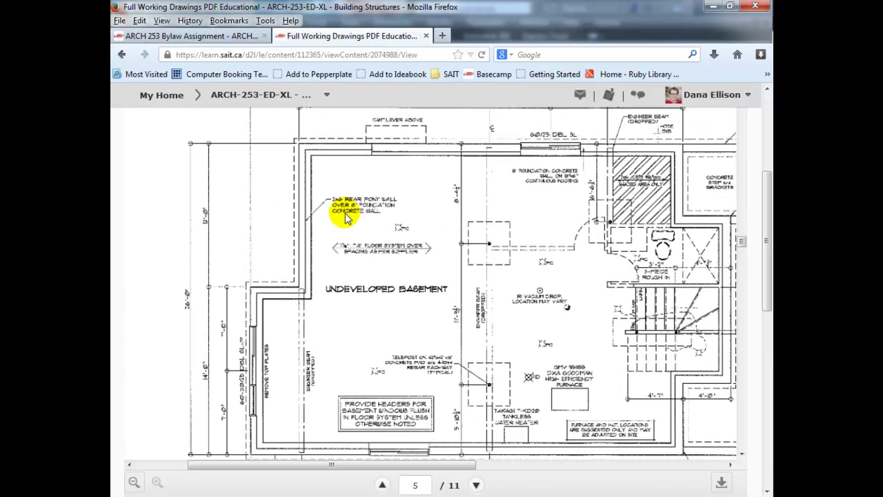
pyautogui.scroll(1, 398, 222)
pyautogui.scroll(-15, 400, 187)
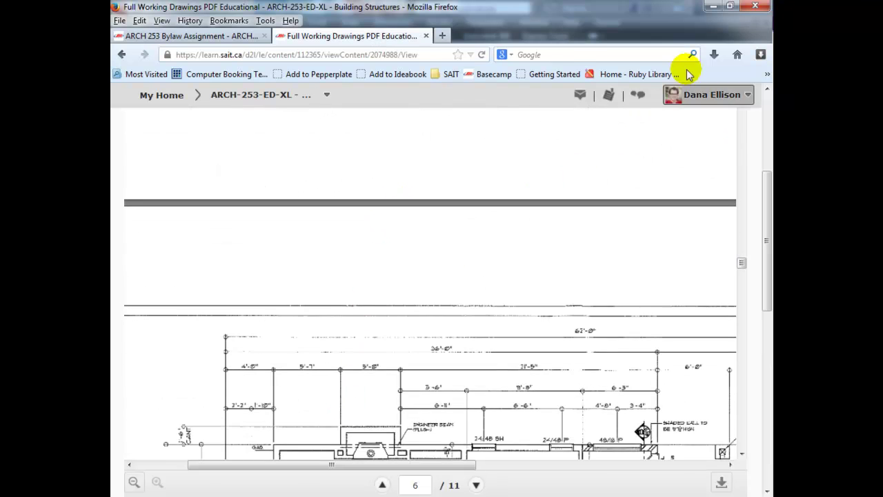
pyautogui.click(713, 6)
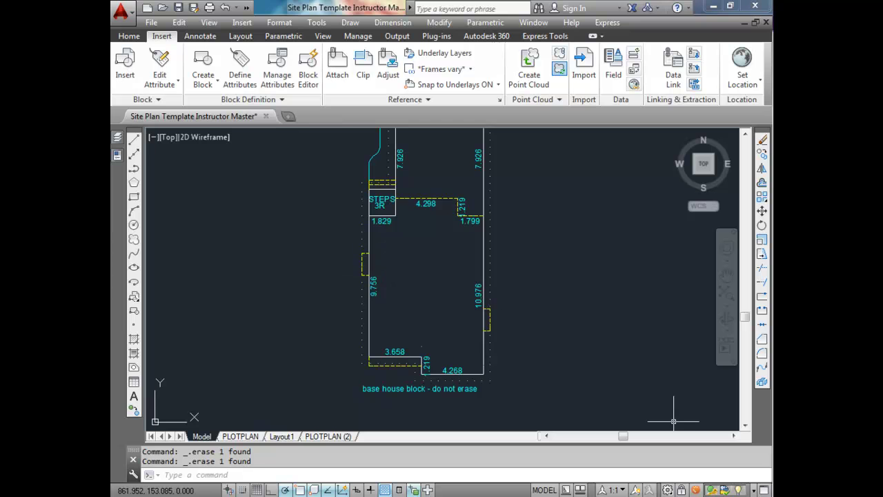
# Return to the PDF, scroll to page 6 of 11, the main-floor plan, and minimize Firefox again
pyautogui.hotkey('alt', 'Tab')
pyautogui.scroll(-2, 376, 288)
pyautogui.scroll(-1, 308, 279)
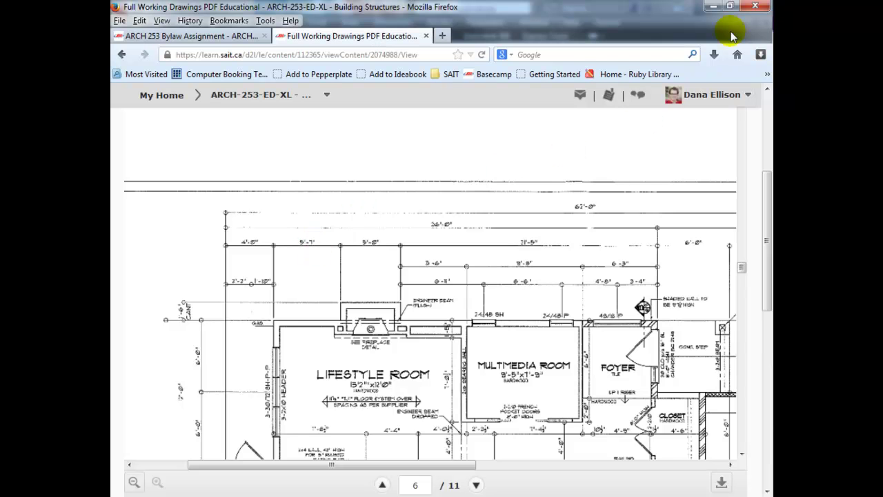
pyautogui.click(715, 7)
# Draw a short guide line up from the house's lower-left corner
pyautogui.scroll(4, 361, 364)
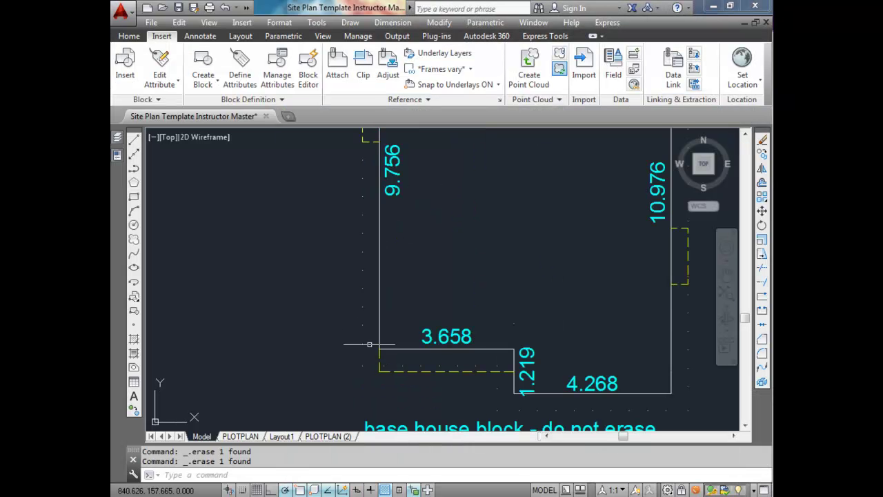
pyautogui.moveTo(376, 143); pyautogui.dragTo(372, 174, button='middle')
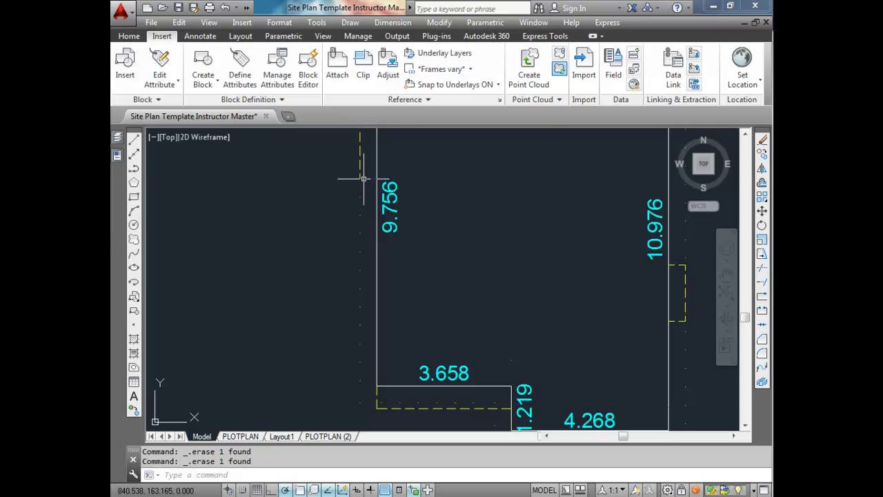
pyautogui.scroll(-2, 376, 283)
pyautogui.press('l')
pyautogui.press('Return')
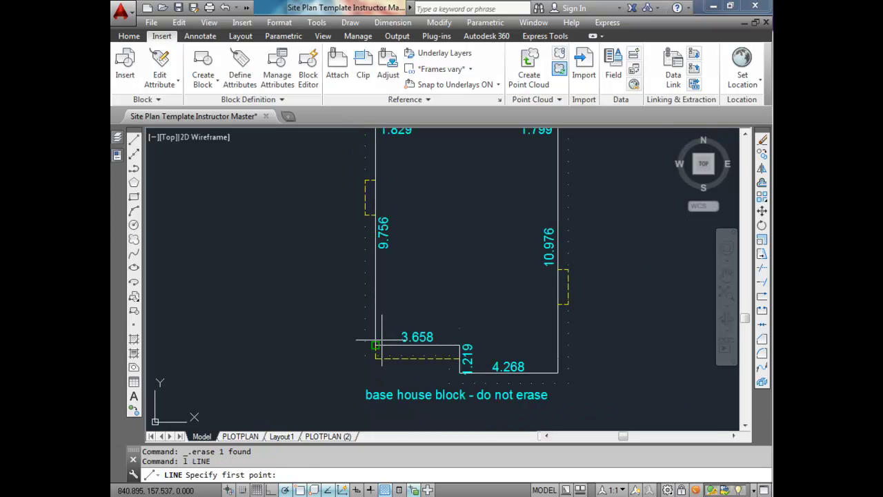
pyautogui.click(376, 344)
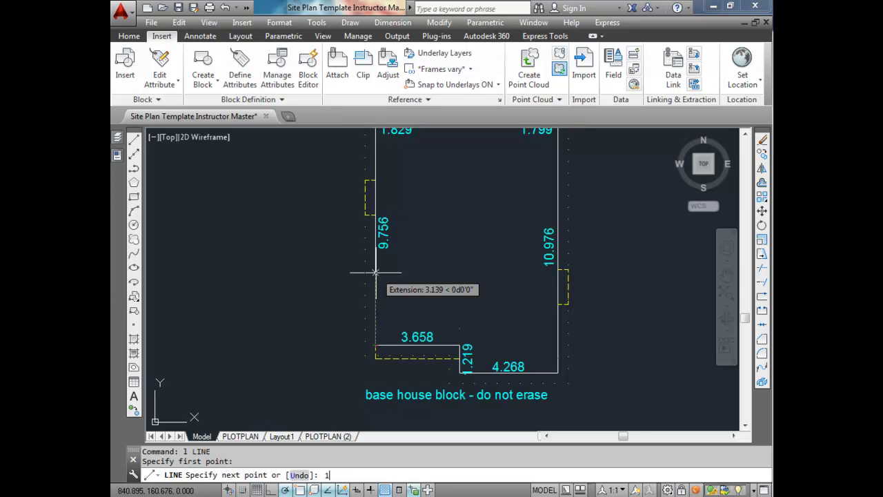
pyautogui.write('3')
pyautogui.press('Return')
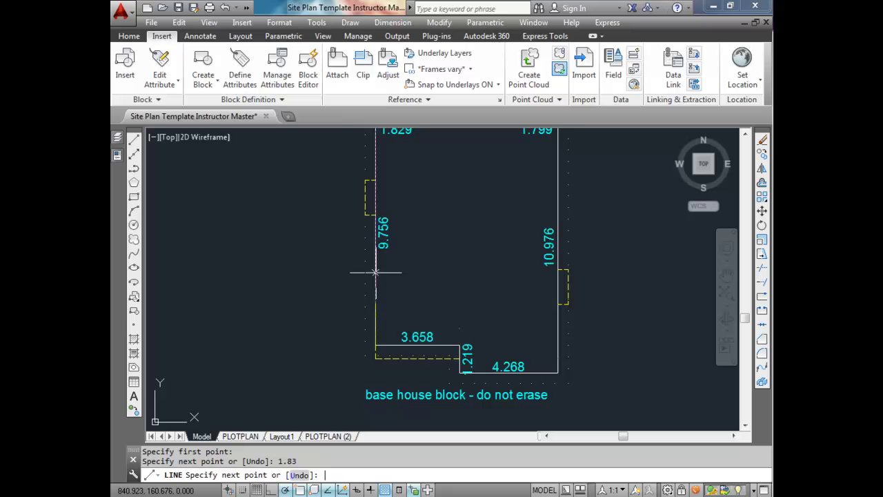
pyautogui.click(303, 295)
pyautogui.press('Escape')
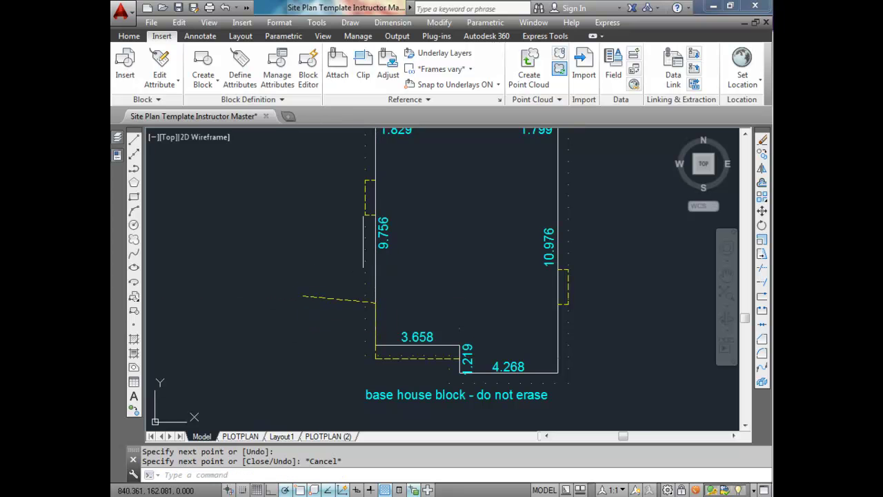
# Copy the window well from its midpoint to a lower spot on the left wall
pyautogui.click(371, 209)
pyautogui.click(129, 35)
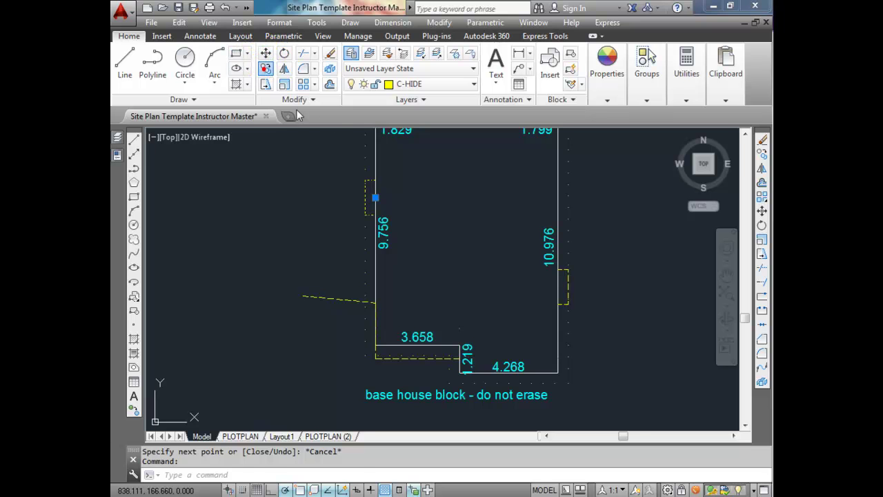
pyautogui.click(265, 69)
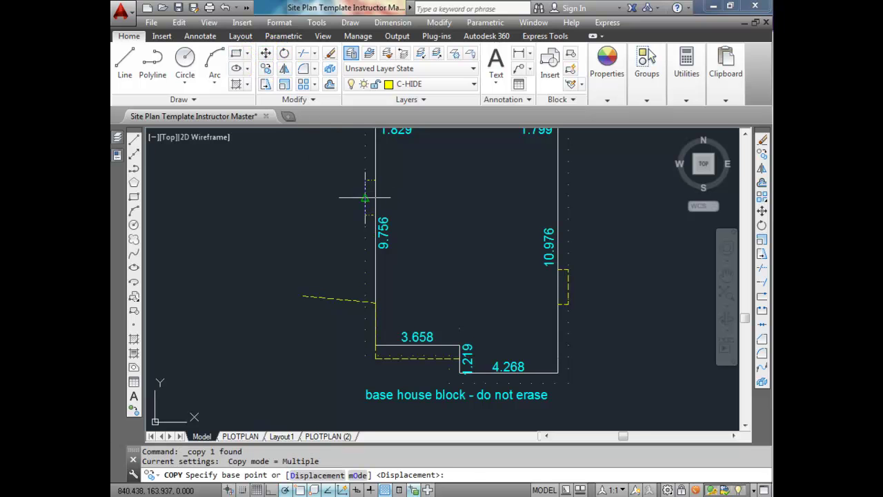
pyautogui.click(374, 198)
pyautogui.click(374, 302)
pyautogui.press('Escape')
# Delete the extra dashed line and the leftover guide line, recentering the house
pyautogui.scroll(3, 368, 284)
pyautogui.moveTo(336, 335); pyautogui.dragTo(300, 282)
pyautogui.press('Delete')
pyautogui.scroll(-3, 324, 315)
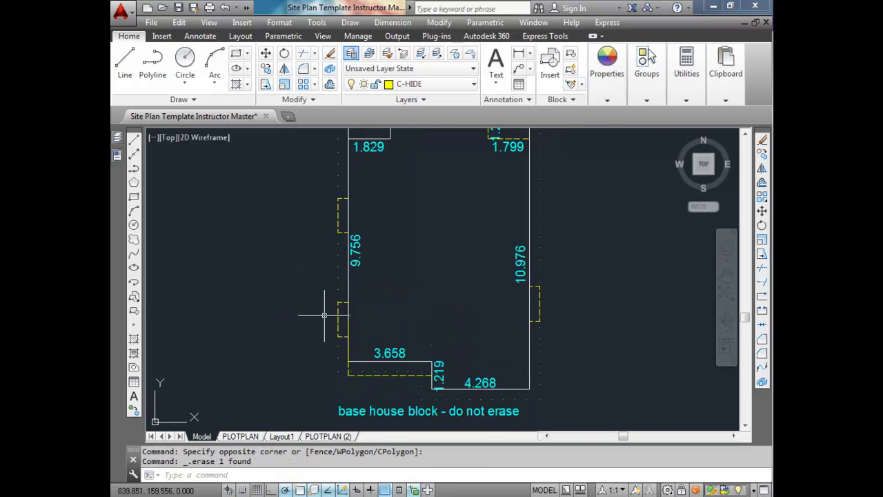
pyautogui.click(350, 347)
pyautogui.press('Delete')
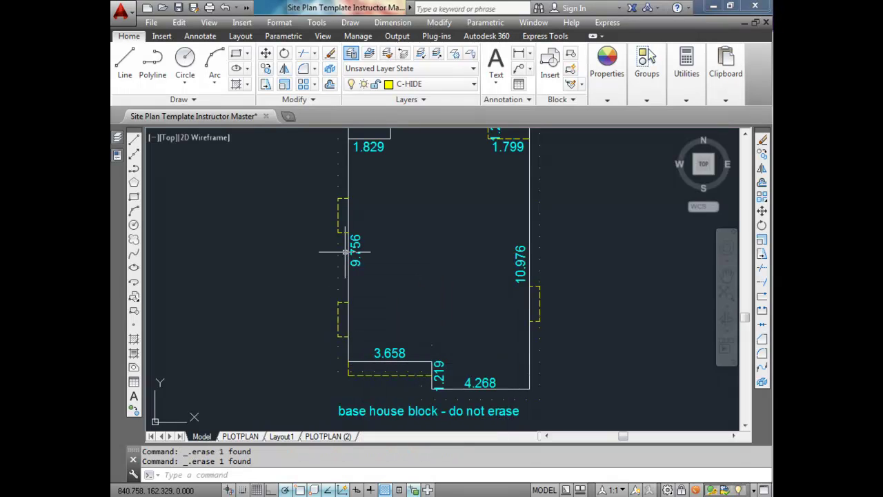
pyautogui.scroll(-2, 358, 249)
pyautogui.moveTo(366, 245); pyautogui.dragTo(371, 281, button='middle')
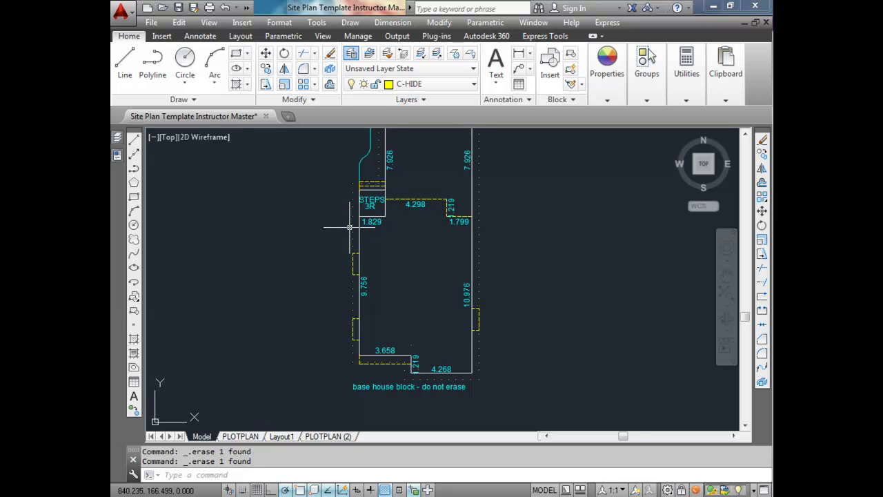
# Insert a GEODETICSYMBOL block at the house's lower-left corner
pyautogui.click(161, 36)
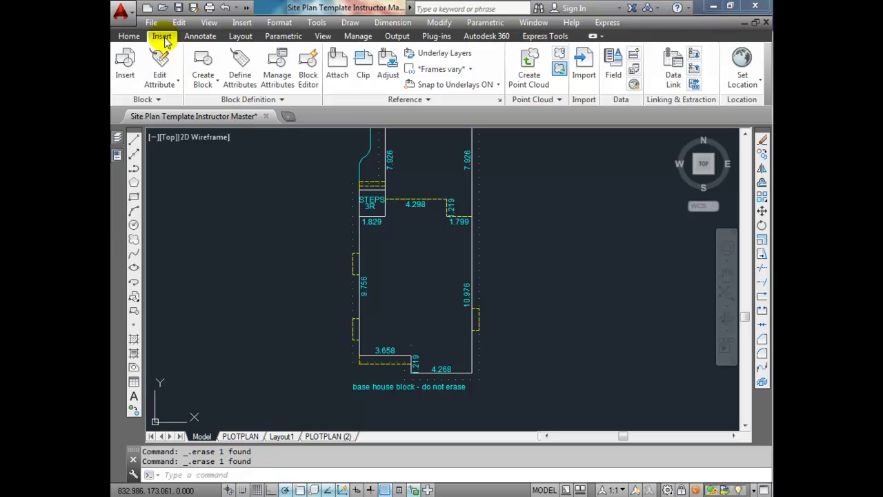
pyautogui.click(124, 64)
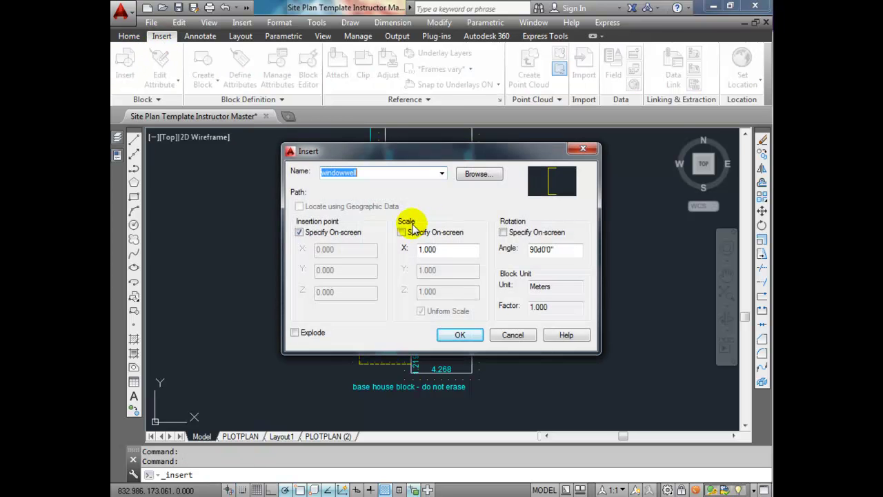
pyautogui.click(442, 176)
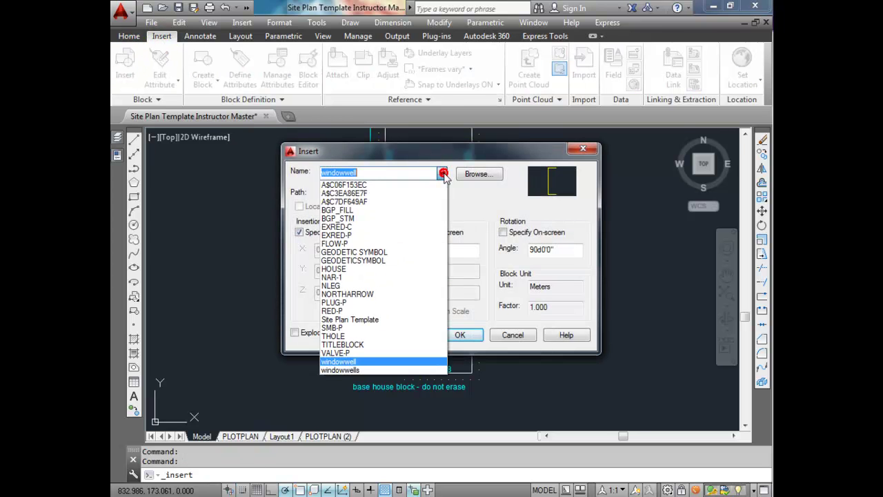
pyautogui.click(351, 261)
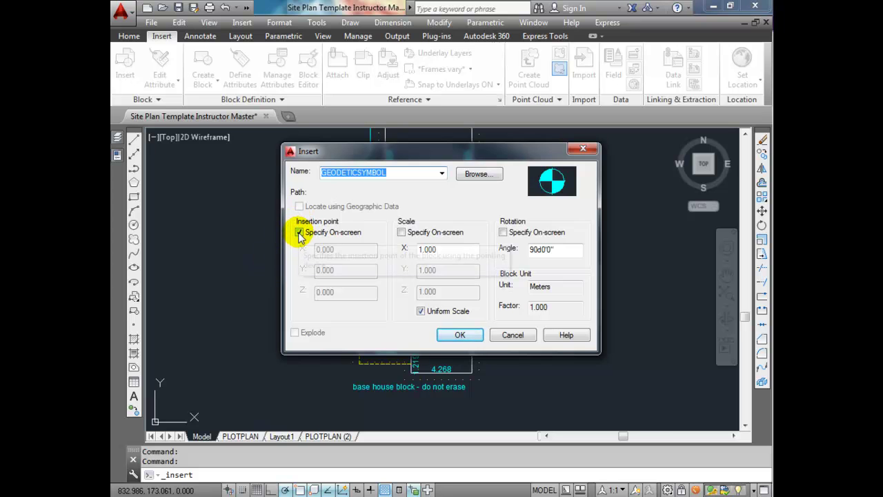
pyautogui.click(461, 336)
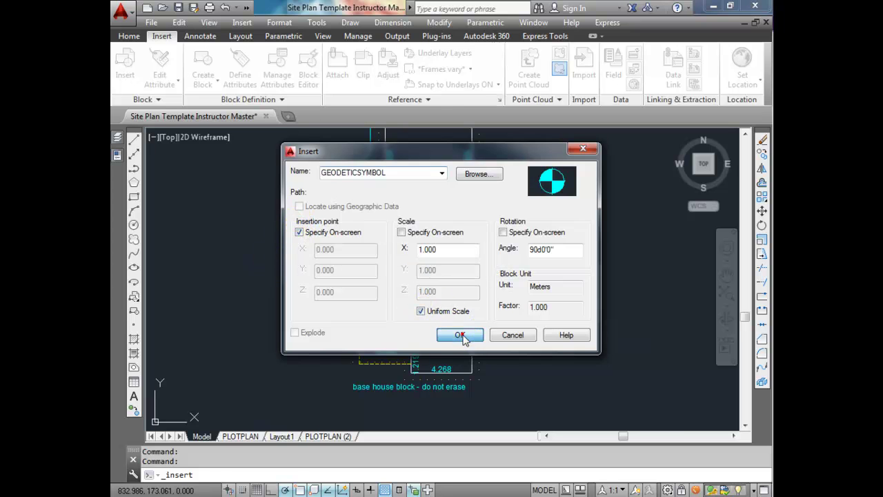
pyautogui.scroll(5, 422, 279)
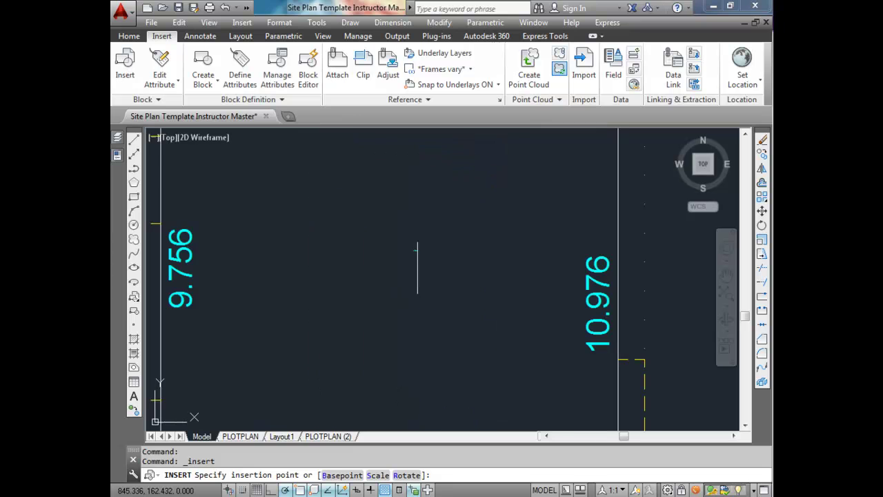
pyautogui.scroll(-4, 410, 262)
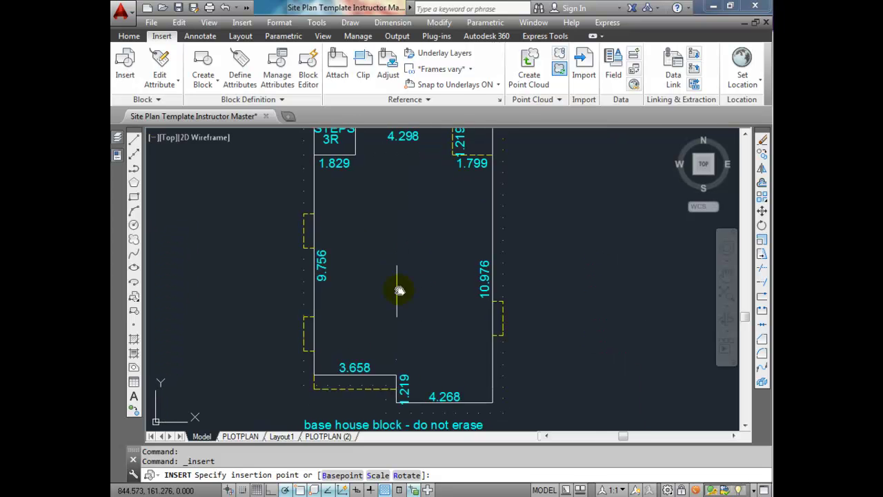
pyautogui.scroll(3, 419, 263)
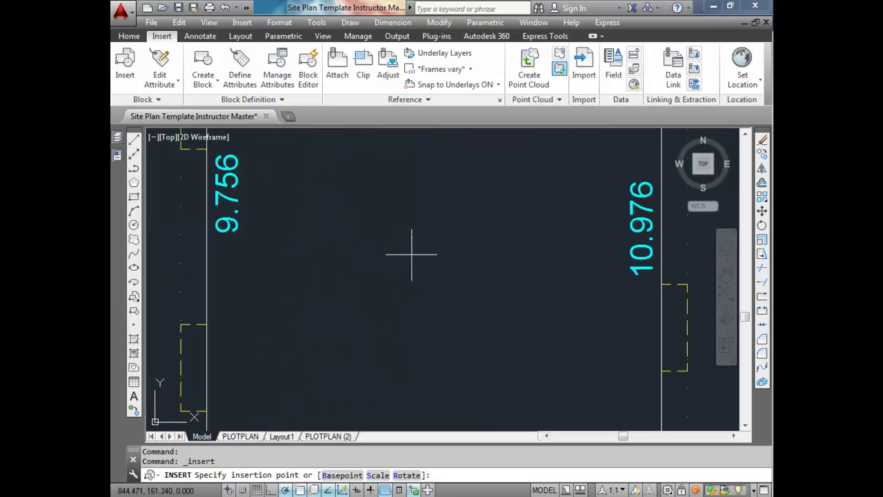
pyautogui.scroll(-3, 411, 265)
pyautogui.scroll(3, 321, 350)
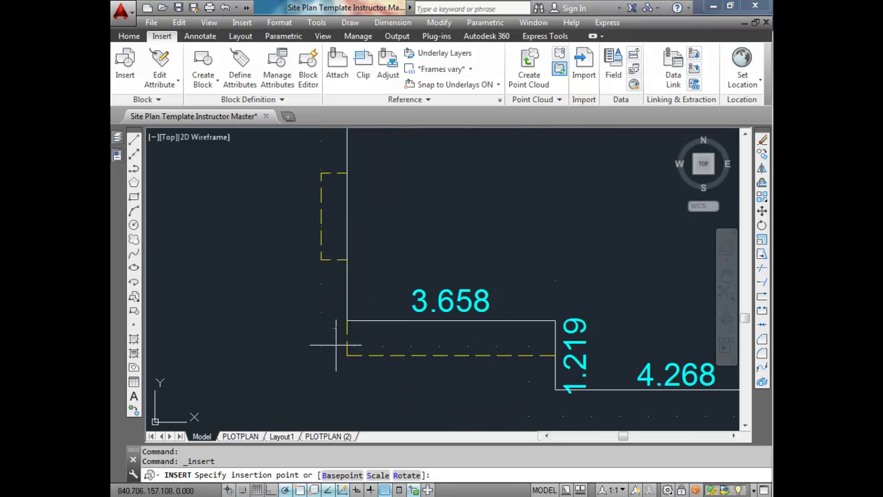
pyautogui.click(347, 322)
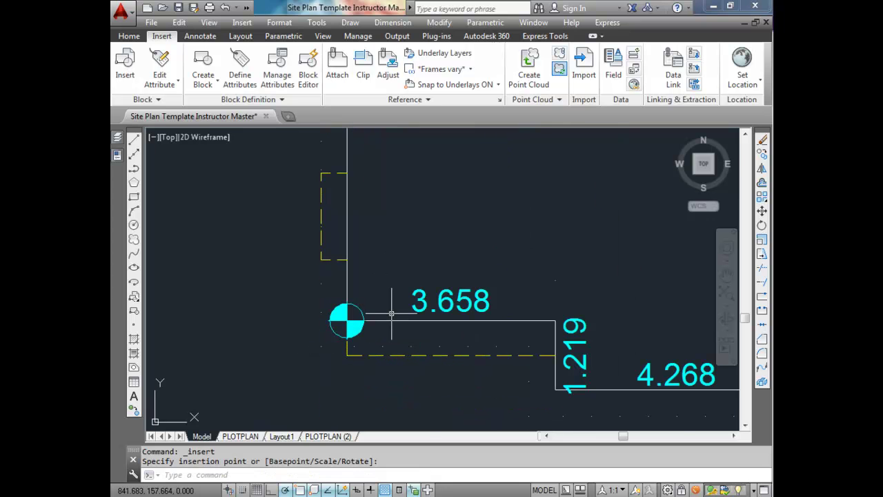
# Insert another geodetic symbol at the house's lower-right corner
pyautogui.press('Return')
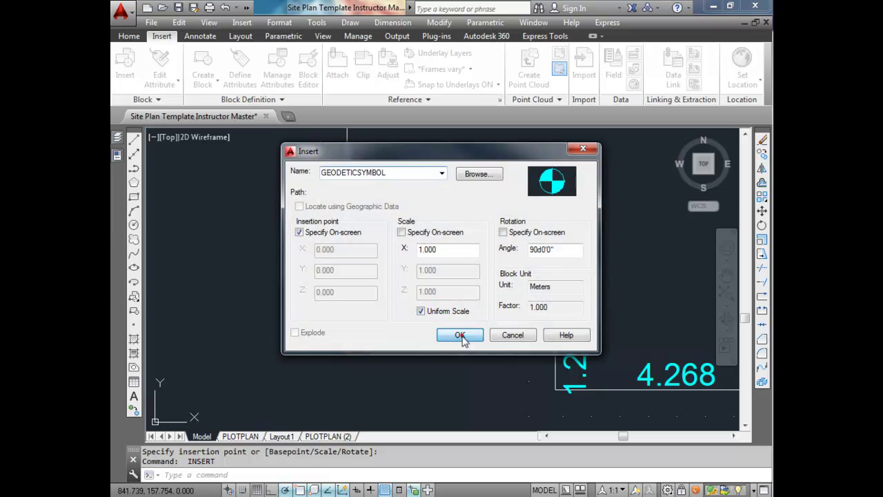
pyautogui.click(459, 333)
pyautogui.scroll(-3, 572, 353)
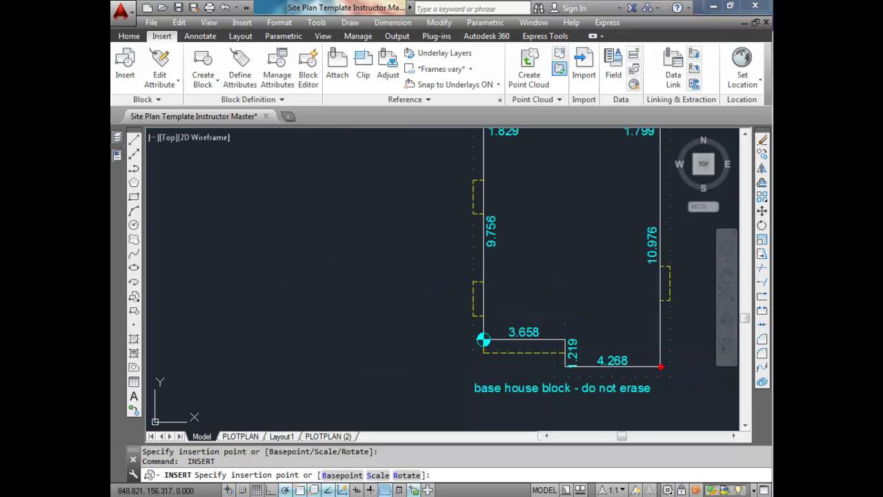
pyautogui.click(660, 366)
# Place a third geodetic symbol at the corner by the 1.799 wall and select it
pyautogui.press('Return')
pyautogui.click(472, 335)
pyautogui.moveTo(601, 276); pyautogui.dragTo(479, 412, button='middle')
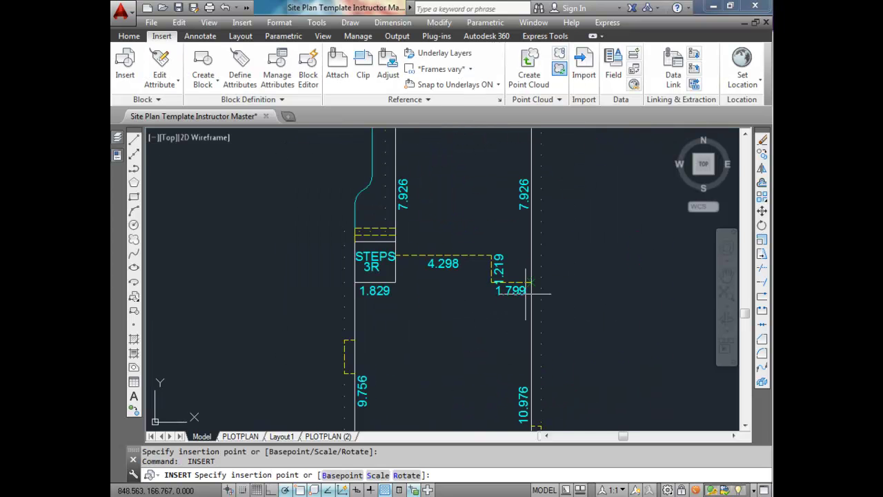
pyautogui.scroll(6, 529, 281)
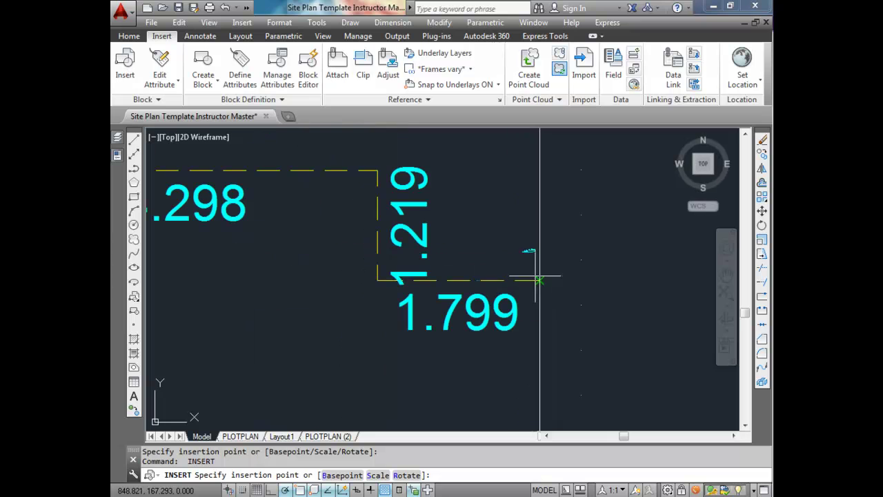
pyautogui.click(540, 280)
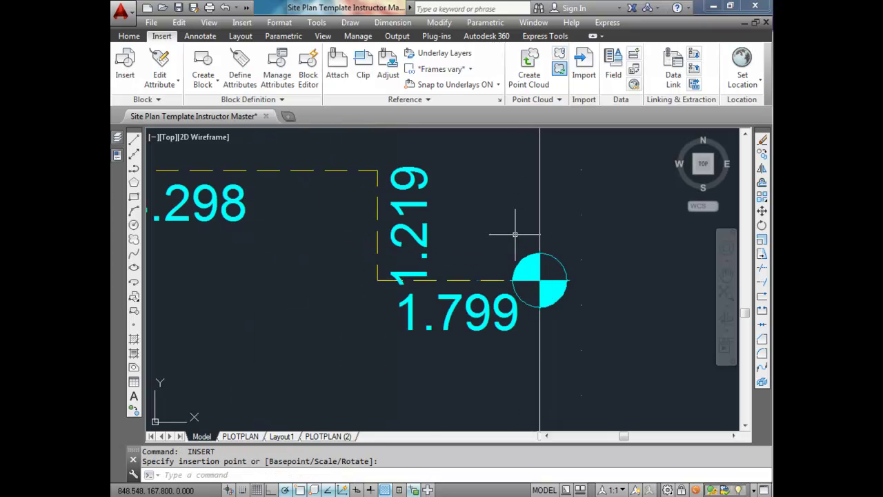
pyautogui.scroll(-2, 515, 235)
pyautogui.click(524, 255)
pyautogui.click(129, 36)
# Copy the geodetic marker from its centre to the steps' lower-left corner and both ends of 6.097
pyautogui.click(266, 68)
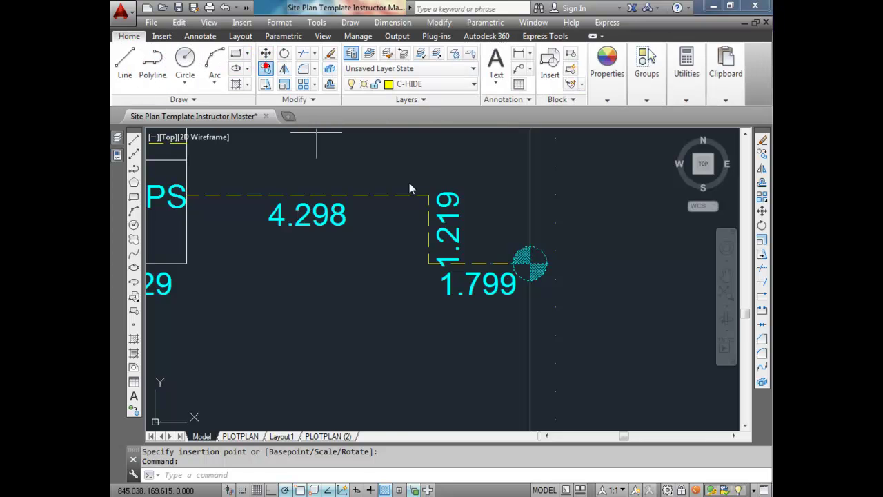
pyautogui.scroll(8, 528, 259)
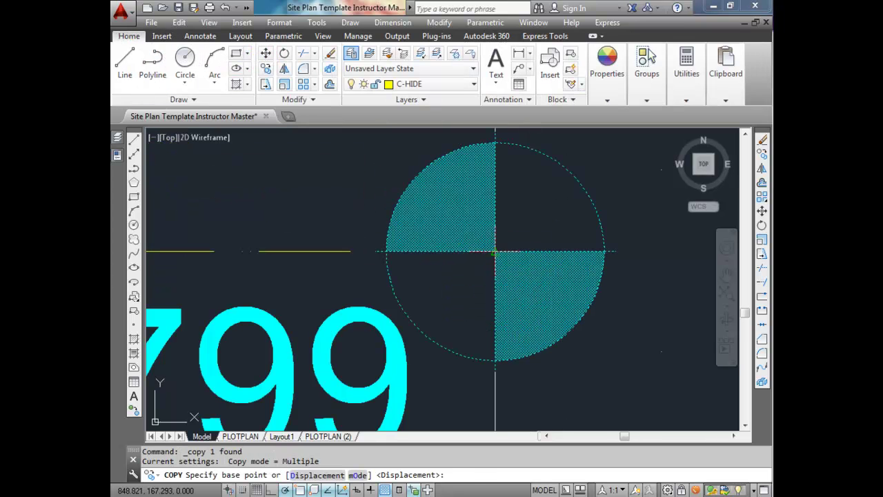
pyautogui.click(494, 252)
pyautogui.scroll(-5, 494, 253)
pyautogui.moveTo(504, 256); pyautogui.dragTo(702, 282, button='middle')
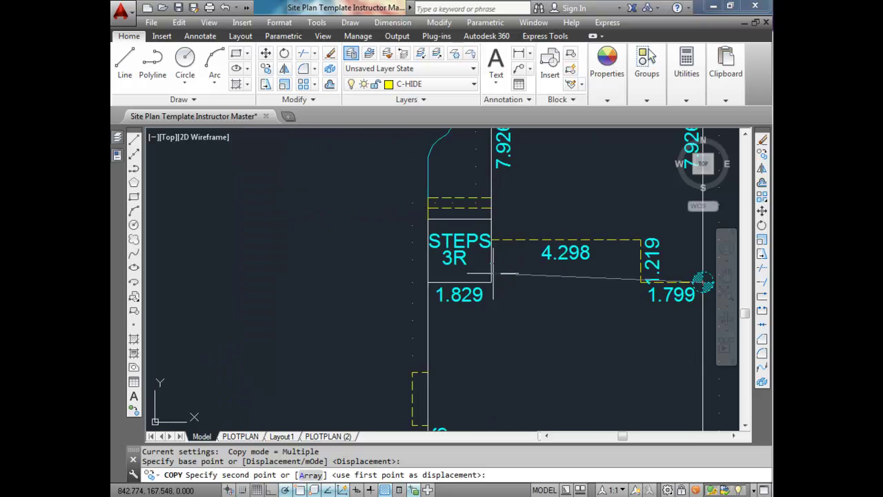
pyautogui.scroll(2, 428, 283)
pyautogui.click(428, 279)
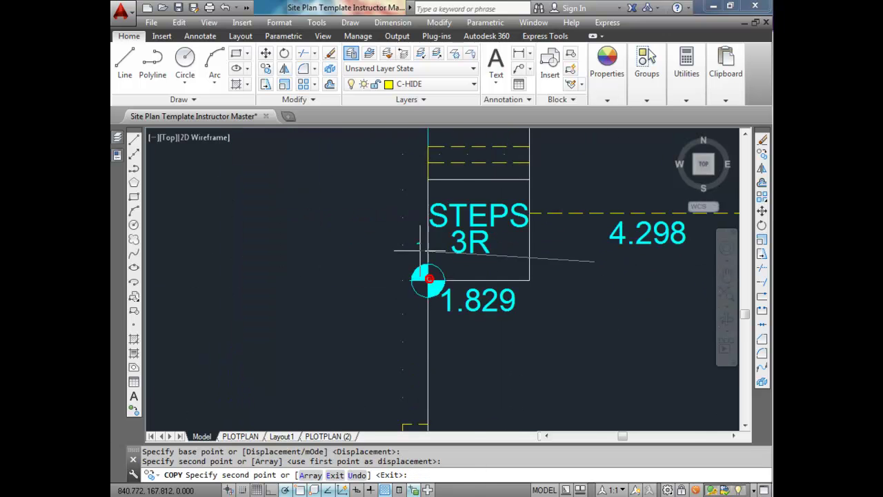
pyautogui.scroll(-5, 422, 262)
pyautogui.scroll(6, 374, 295)
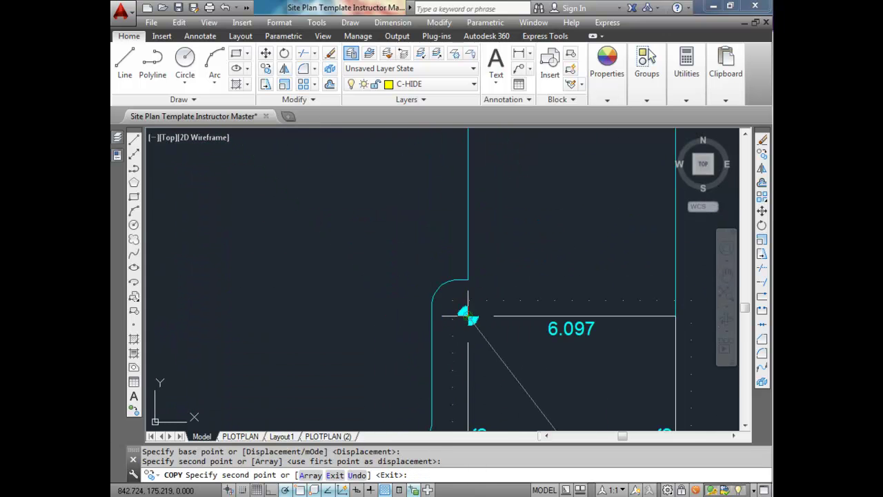
pyautogui.click(467, 316)
pyautogui.click(676, 316)
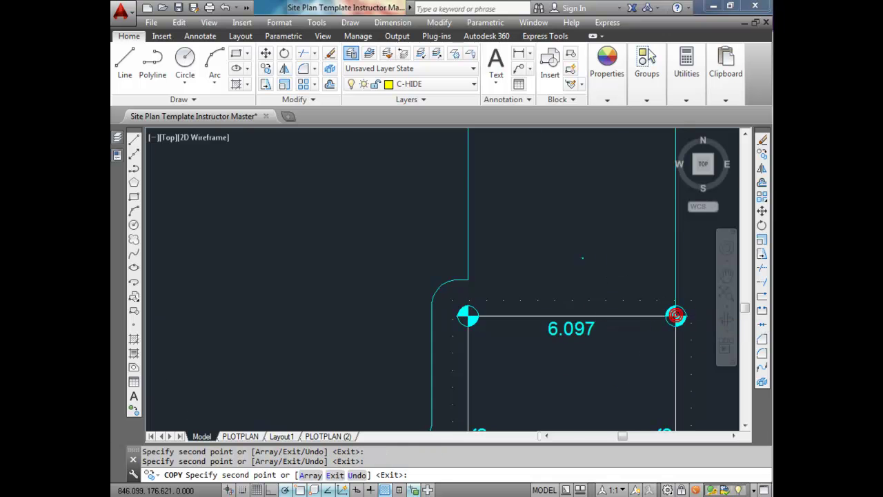
pyautogui.scroll(-5, 579, 276)
pyautogui.scroll(4, 524, 235)
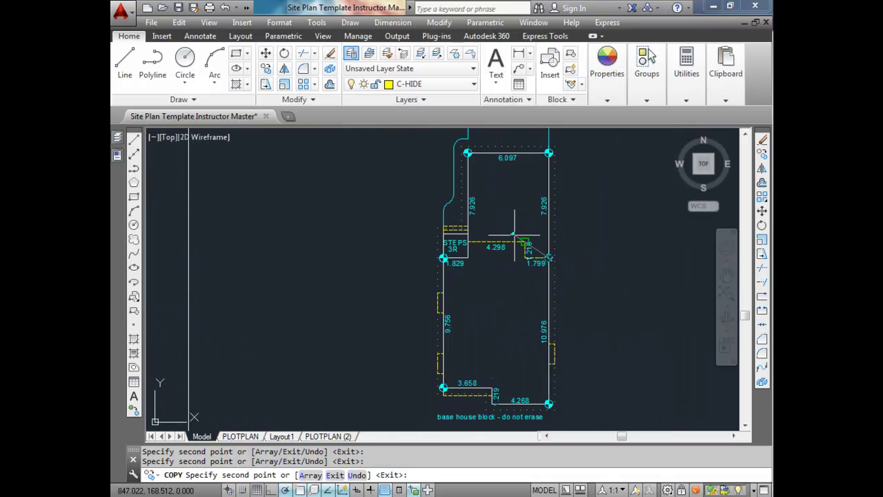
pyautogui.press('Escape')
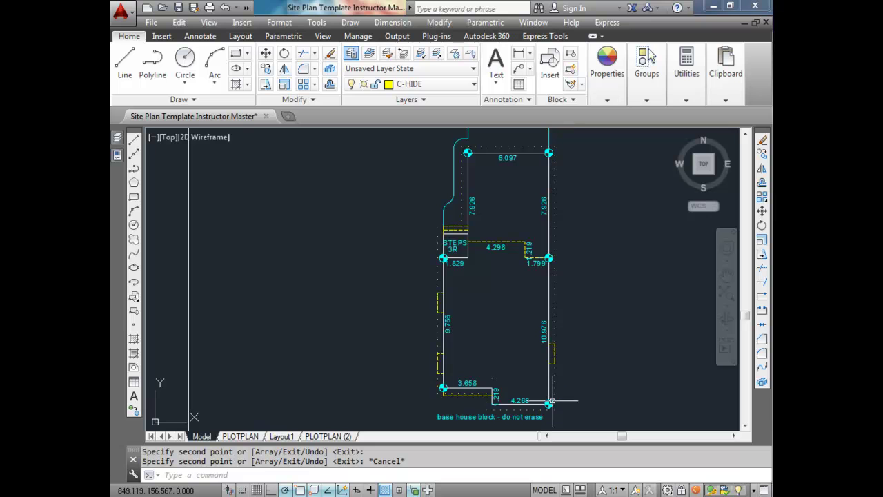
pyautogui.moveTo(589, 356); pyautogui.dragTo(573, 325, button='middle')
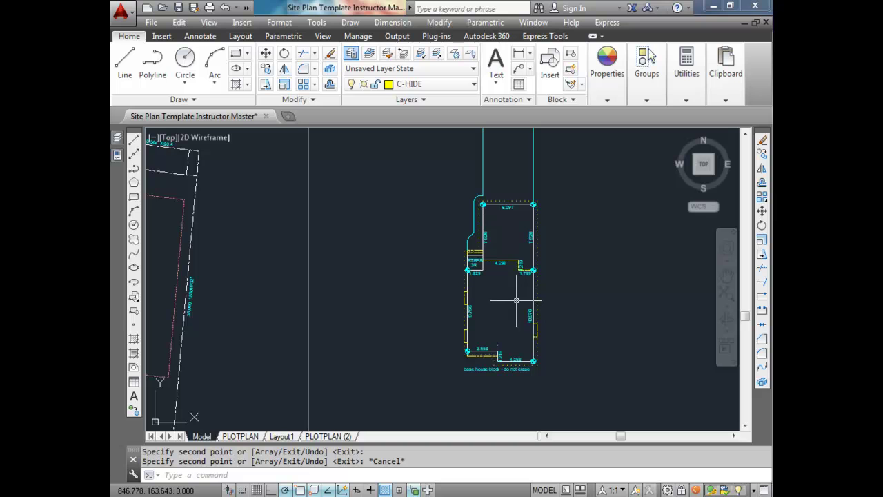
pyautogui.scroll(1, 506, 299)
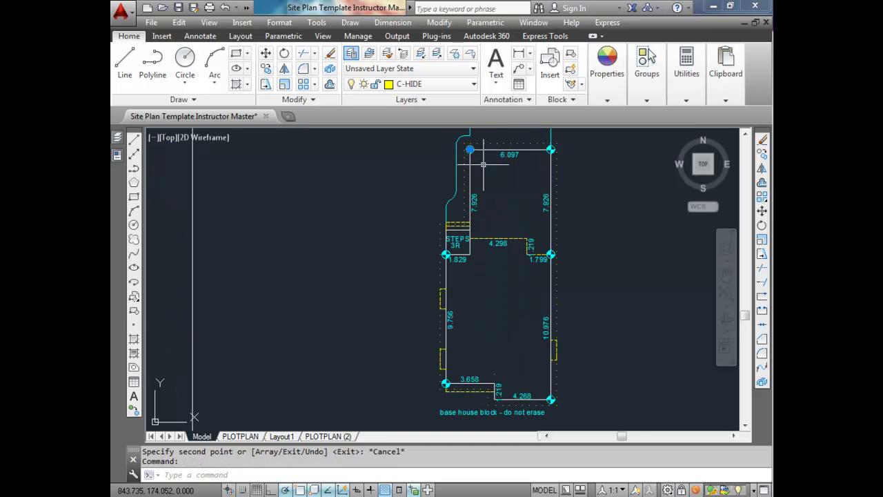
pyautogui.click(554, 146)
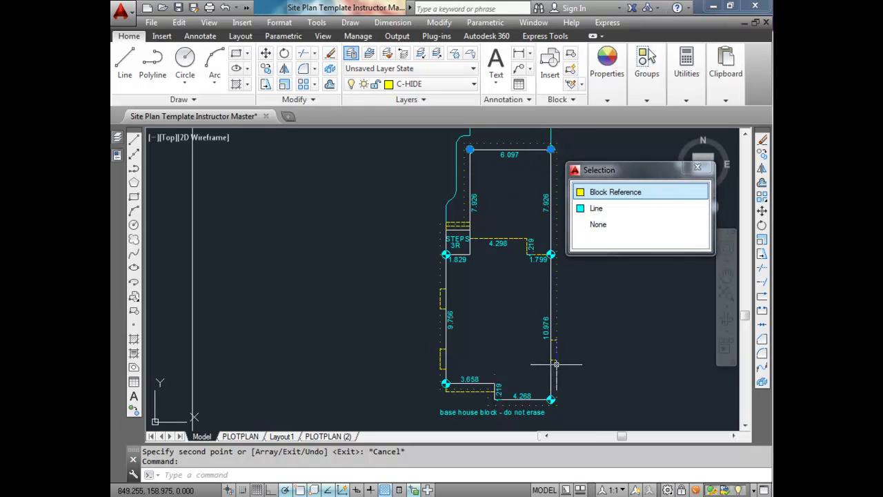
pyautogui.scroll(4, 552, 261)
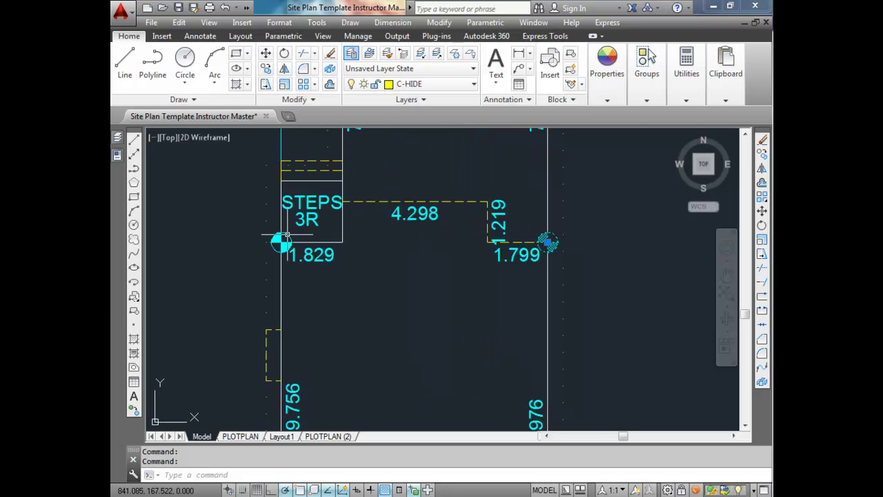
pyautogui.scroll(-4, 292, 233)
pyautogui.scroll(4, 284, 344)
pyautogui.scroll(4, 284, 344)
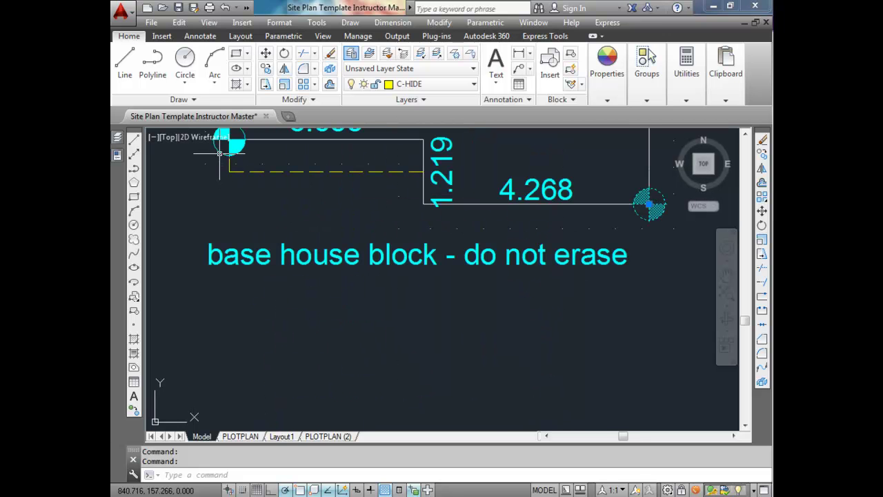
pyautogui.scroll(-5, 220, 156)
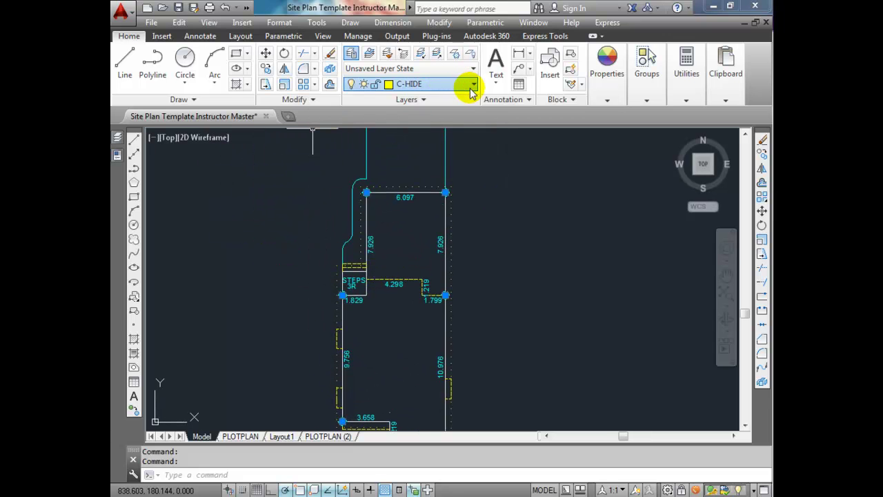
pyautogui.click(474, 84)
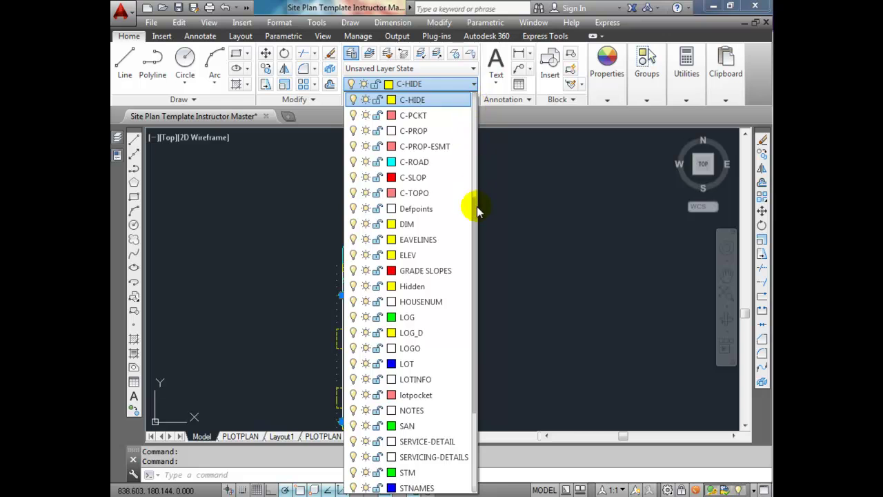
pyautogui.scroll(4, 471, 100)
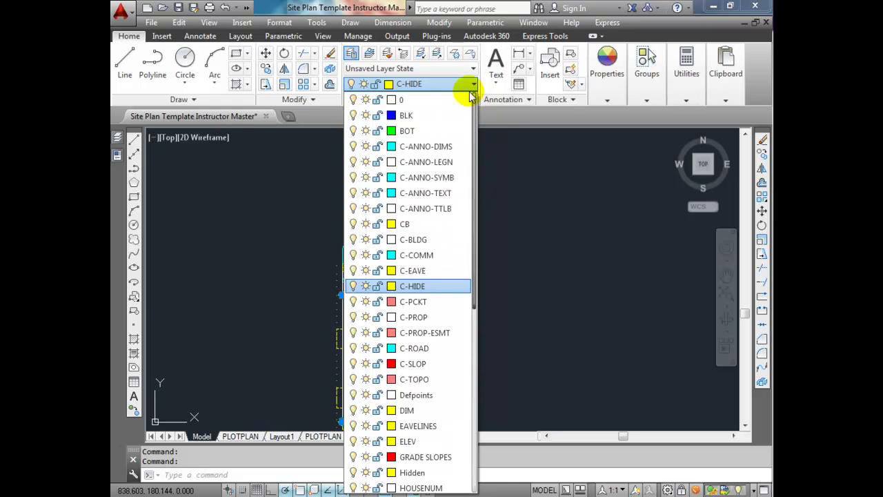
pyautogui.click(422, 178)
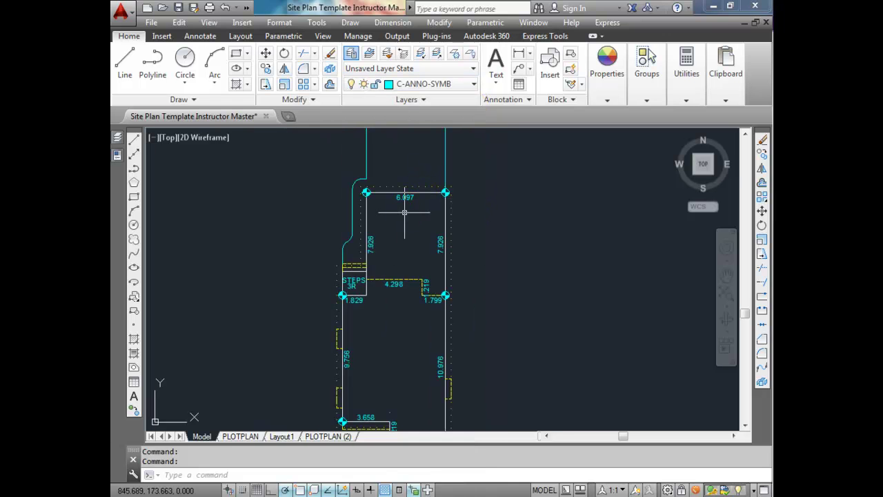
pyautogui.press('Escape')
pyautogui.press('Escape')
pyautogui.scroll(4, 449, 189)
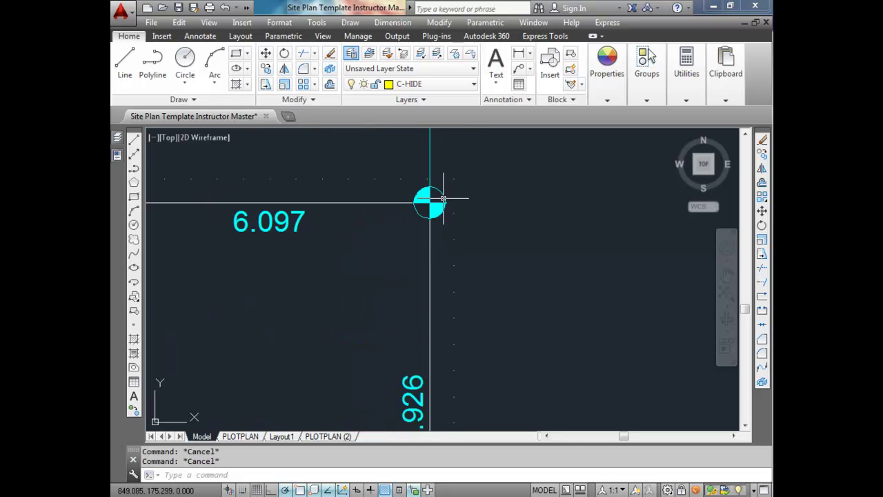
pyautogui.scroll(-2, 439, 193)
pyautogui.scroll(-4, 485, 212)
pyautogui.moveTo(453, 247); pyautogui.dragTo(484, 197, button='middle')
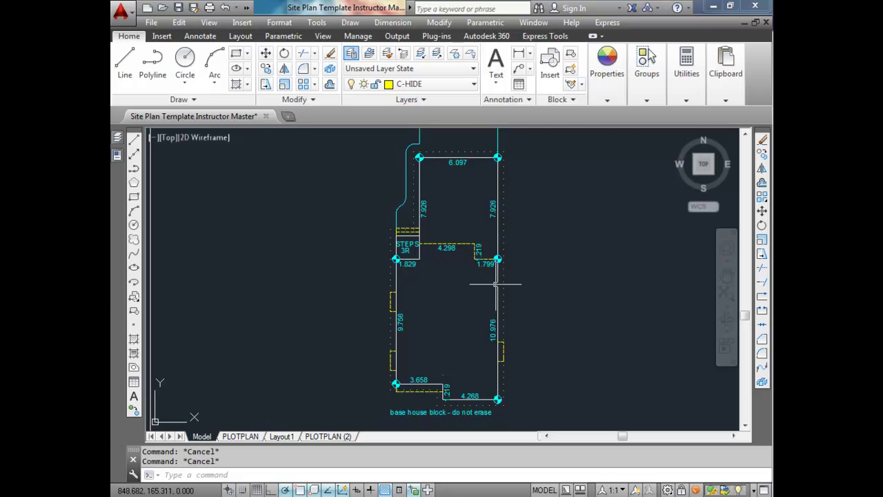
pyautogui.moveTo(495, 269)
pyautogui.moveTo(450, 295); pyautogui.dragTo(453, 329, button='middle')
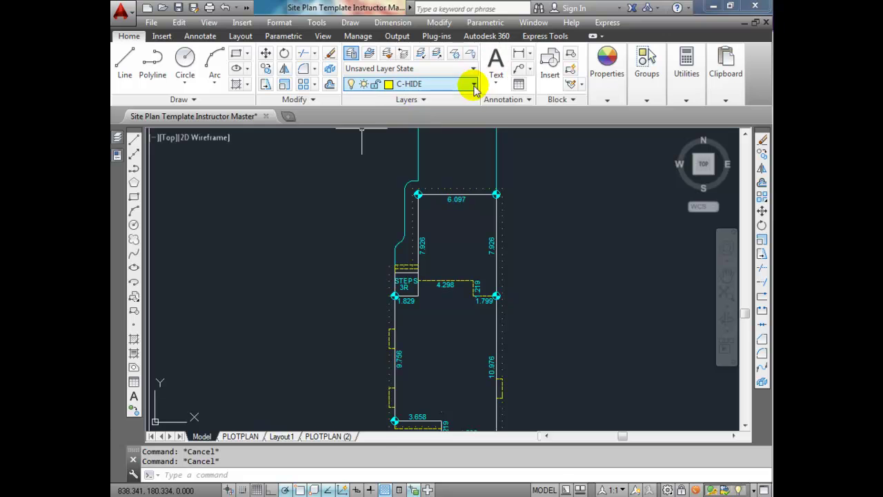
# Make C-ANNO-TEXT the current layer and Standard the current text style
pyautogui.click(473, 83)
pyautogui.moveTo(473, 197); pyautogui.dragTo(473, 103)
pyautogui.click(423, 193)
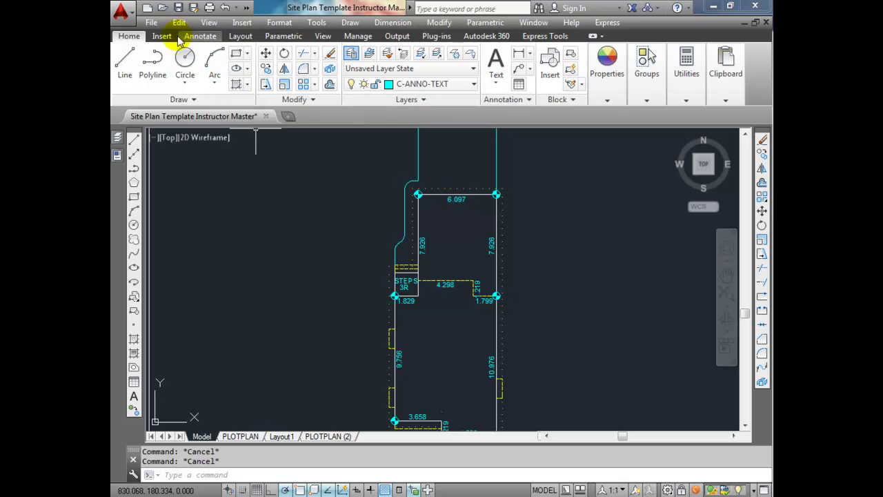
pyautogui.click(202, 38)
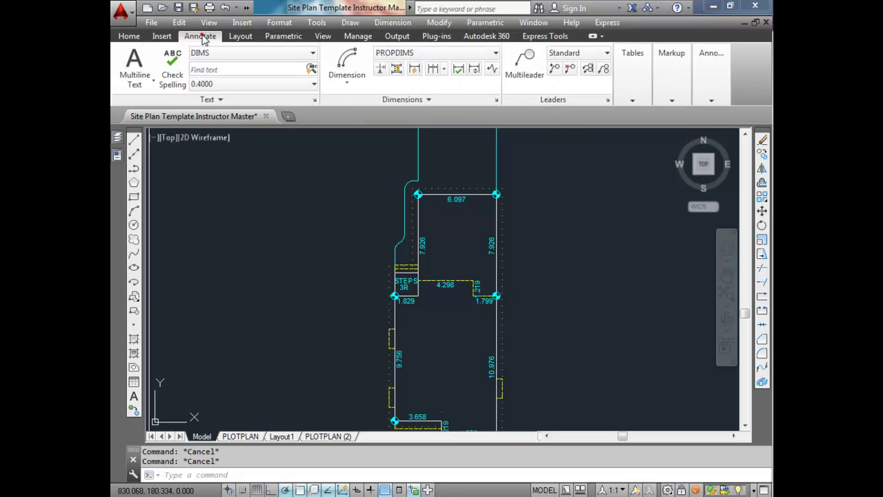
pyautogui.click(314, 55)
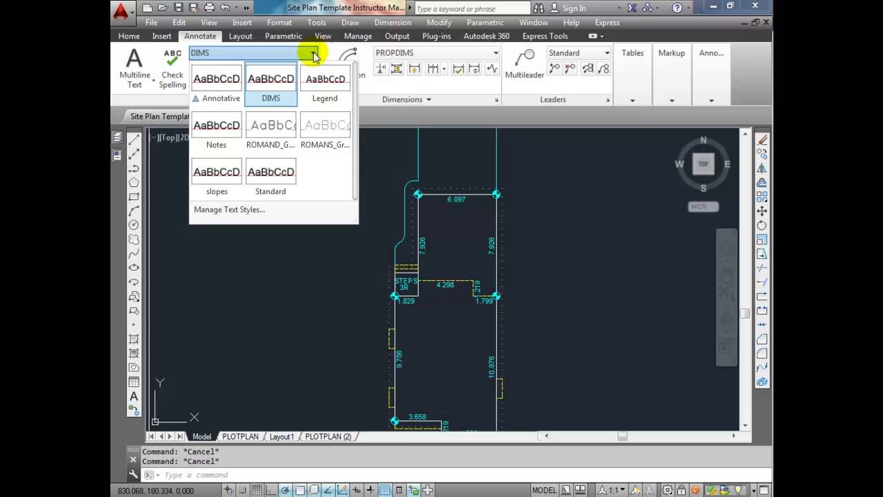
pyautogui.click(271, 174)
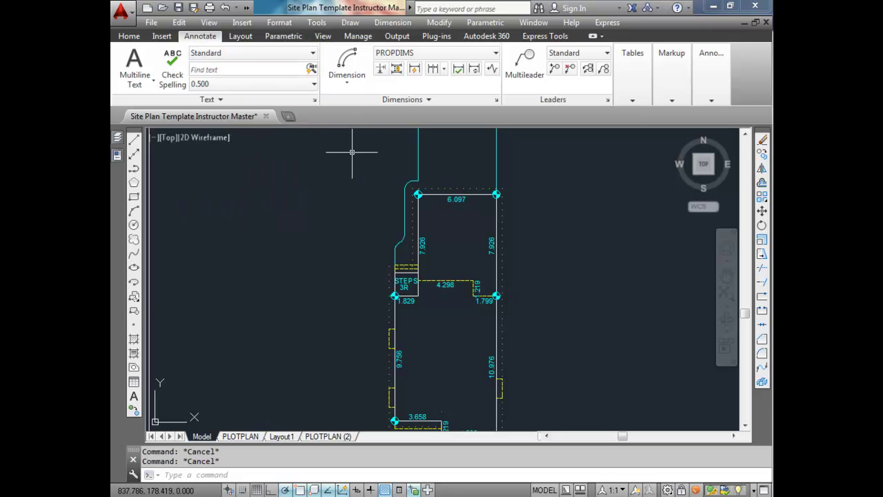
# Add a centred multiline text label 'GARAGE' in the upper part of the house
pyautogui.click(137, 57)
pyautogui.scroll(4, 458, 241)
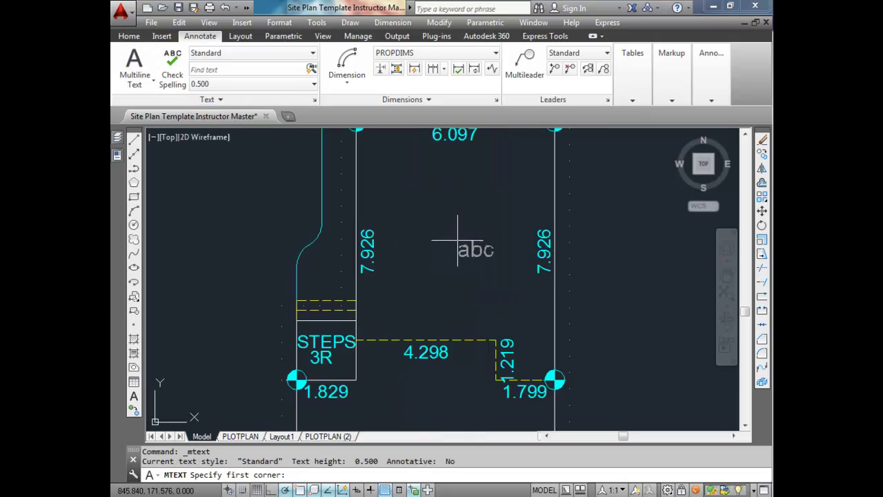
pyautogui.click(397, 243)
pyautogui.click(520, 203)
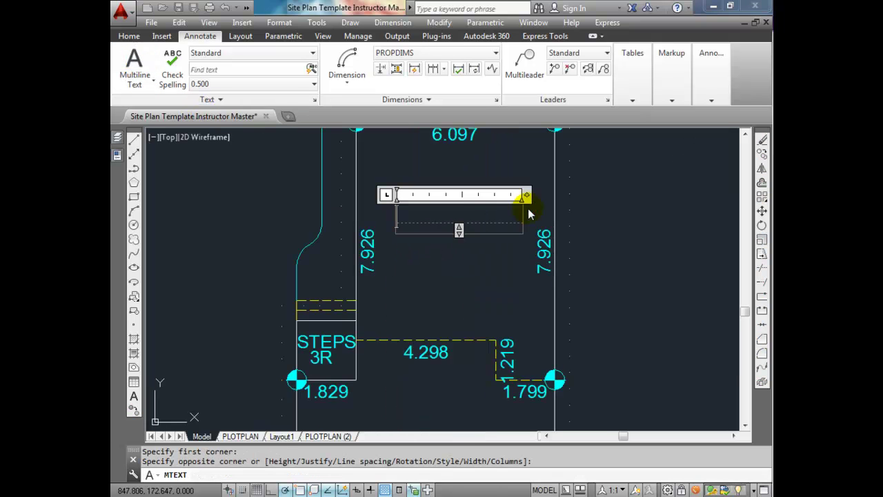
pyautogui.write('GARAGE')
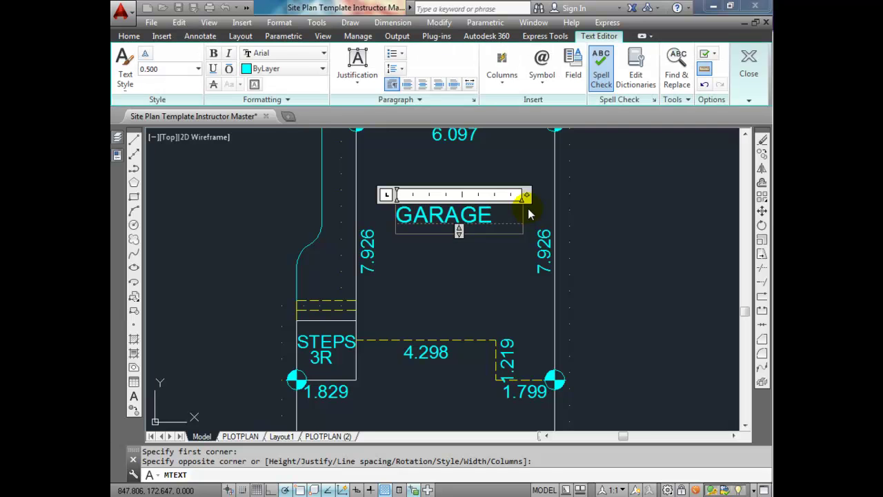
pyautogui.click(422, 83)
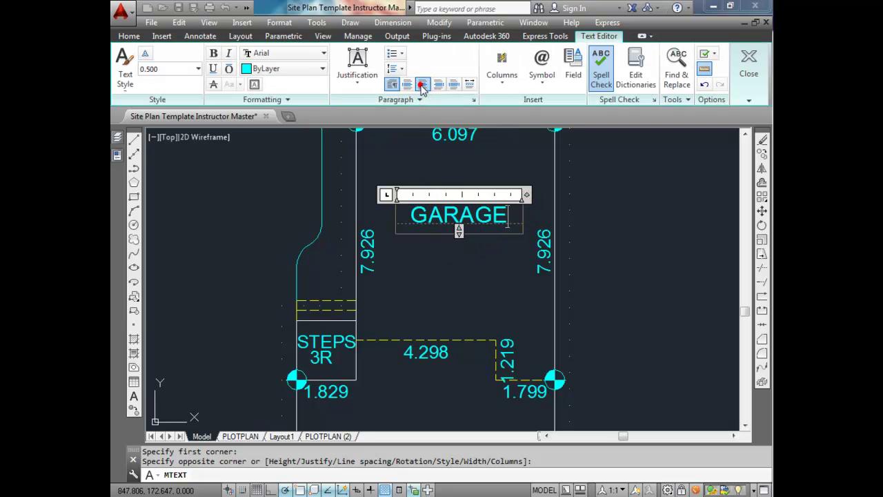
pyautogui.click(457, 249)
# Place a centred DWELLING multiline text label below the steps
pyautogui.scroll(-4, 468, 227)
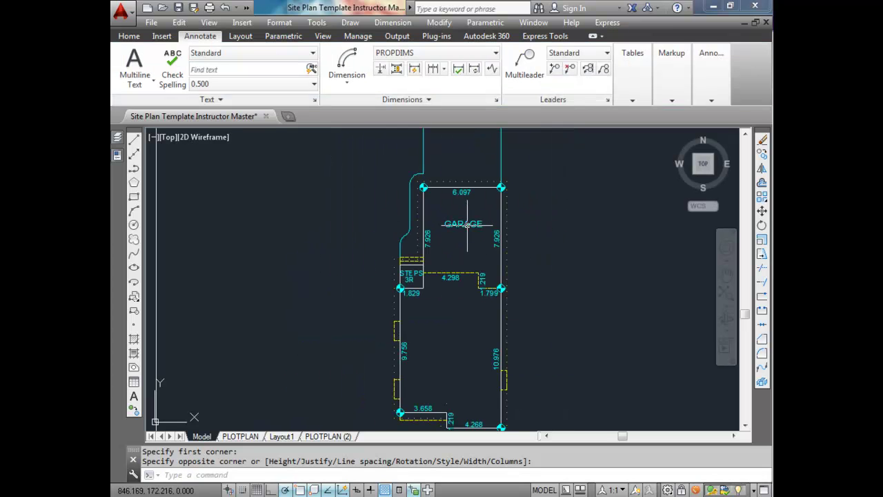
pyautogui.scroll(4, 440, 331)
pyautogui.press('Return')
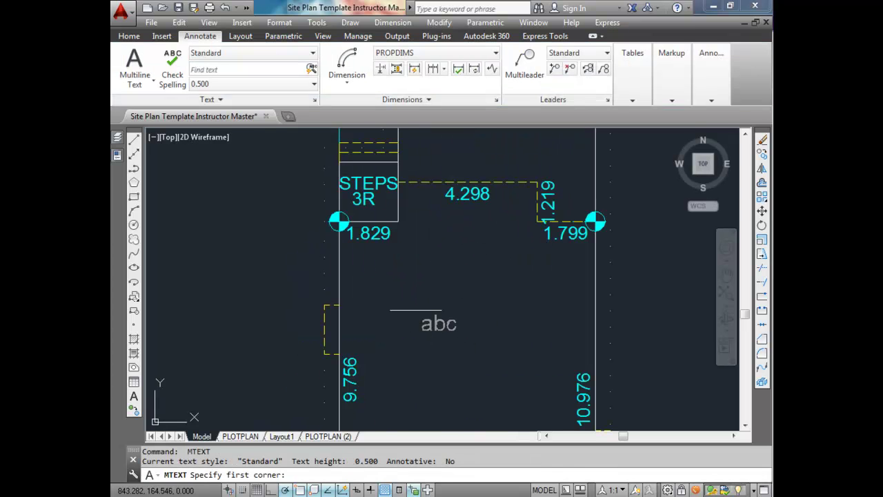
pyautogui.click(400, 292)
pyautogui.click(557, 266)
pyautogui.write('DWELLING')
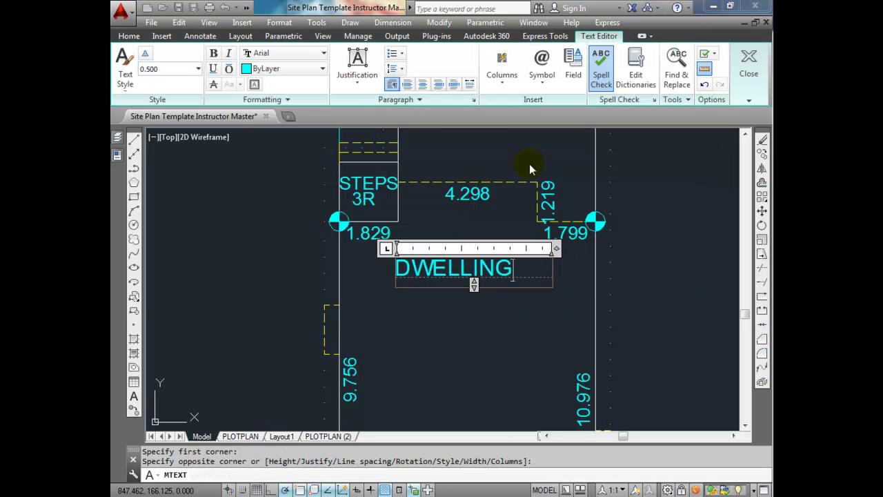
pyautogui.click(422, 84)
pyautogui.scroll(-4, 479, 197)
pyautogui.click(475, 252)
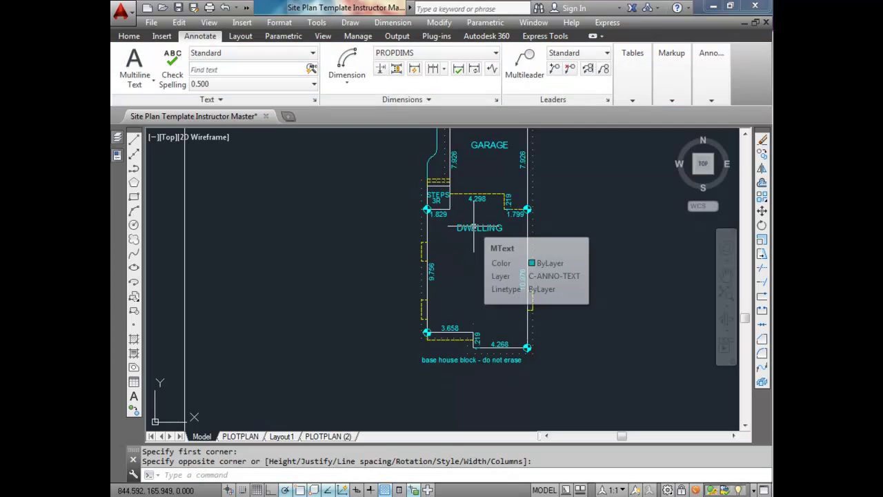
# Start a stats note reading AREA: 130.86sm and COVERAGE: 42%
pyautogui.press('Return')
pyautogui.click(447, 242)
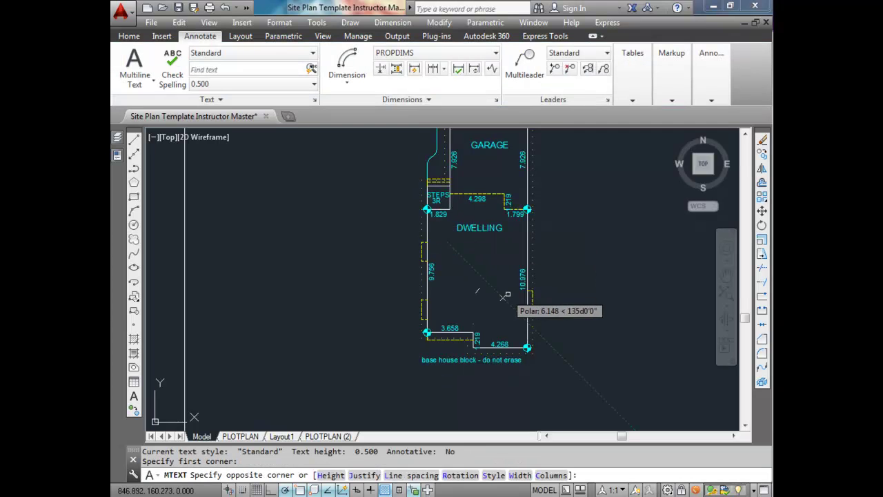
pyautogui.click(511, 290)
pyautogui.write('AR')
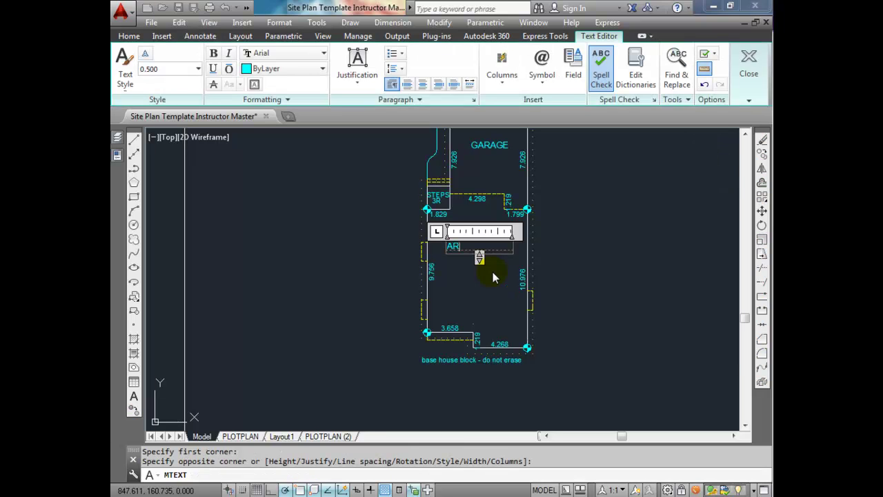
pyautogui.write('EA: 130')
pyautogui.write('.86')
pyautogui.write('sm')
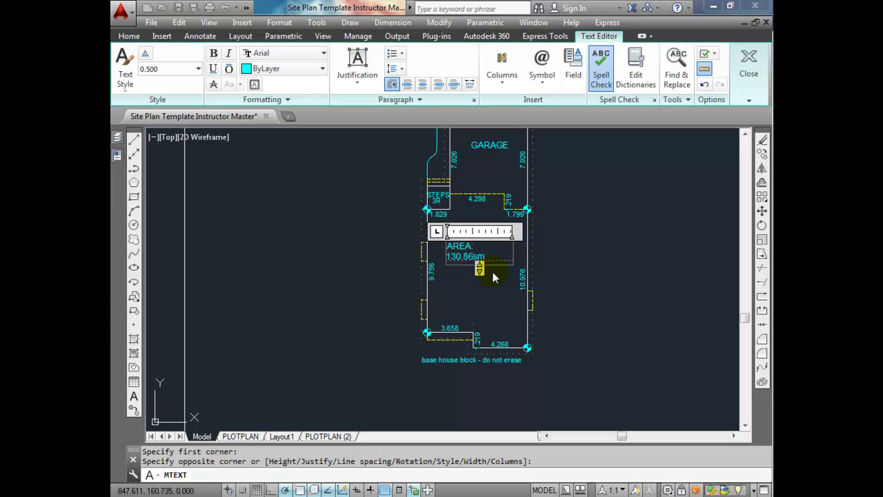
pyautogui.click(422, 83)
pyautogui.click(508, 236)
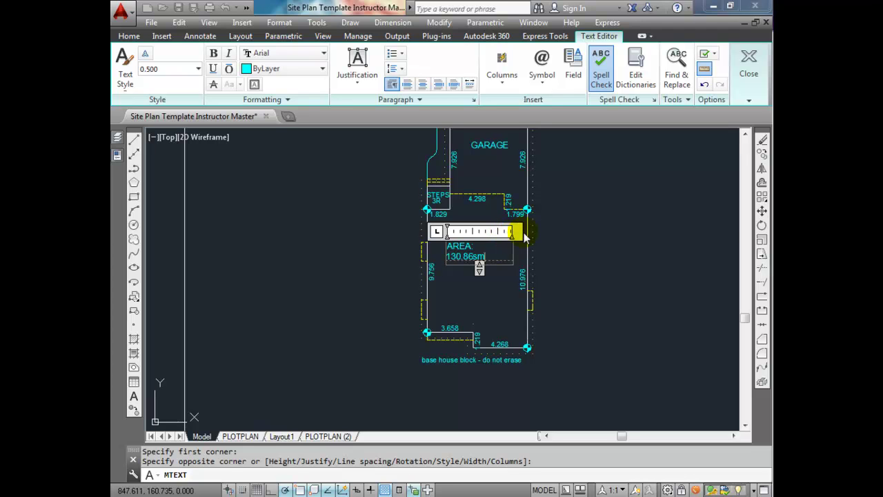
pyautogui.click(496, 234)
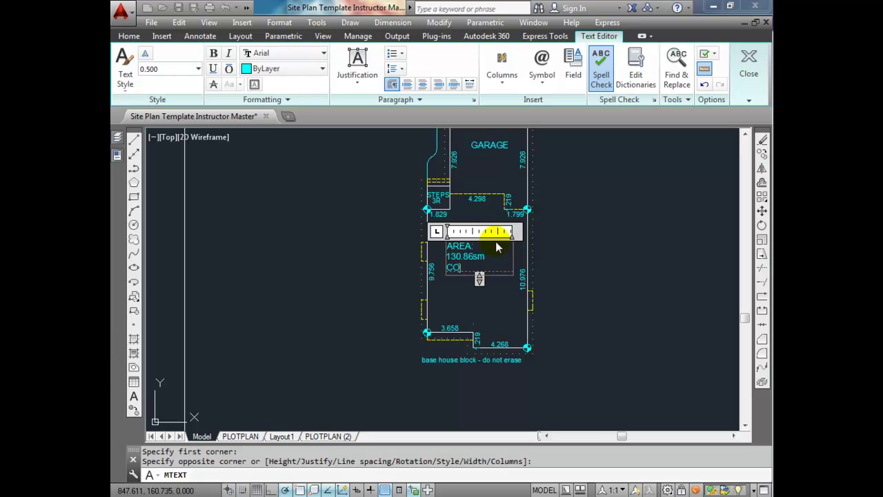
pyautogui.write('VERAGE: 42%')
# Add the L.T.F. = 29.20 and A.T.F. = 29.93 lines and commit the note
pyautogui.press('Return')
pyautogui.write('L.')
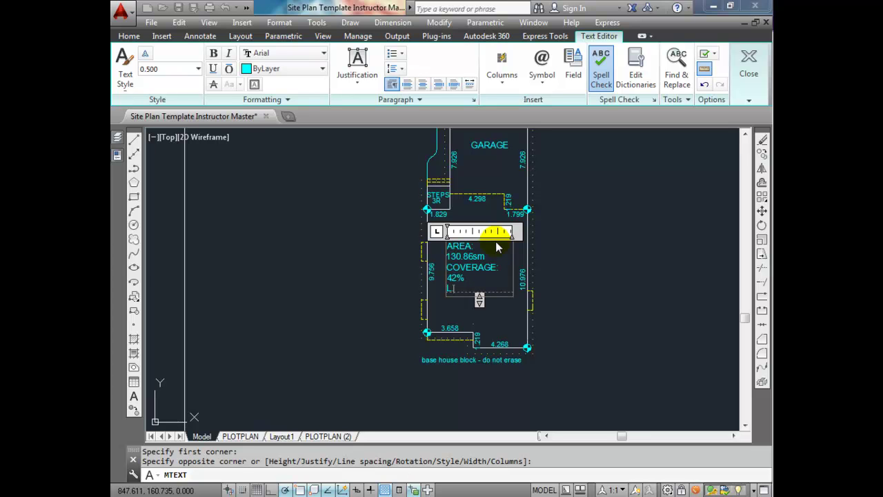
pyautogui.write('T.F. = 29.20')
pyautogui.press('Return')
pyautogui.write('A.T.F. = 29')
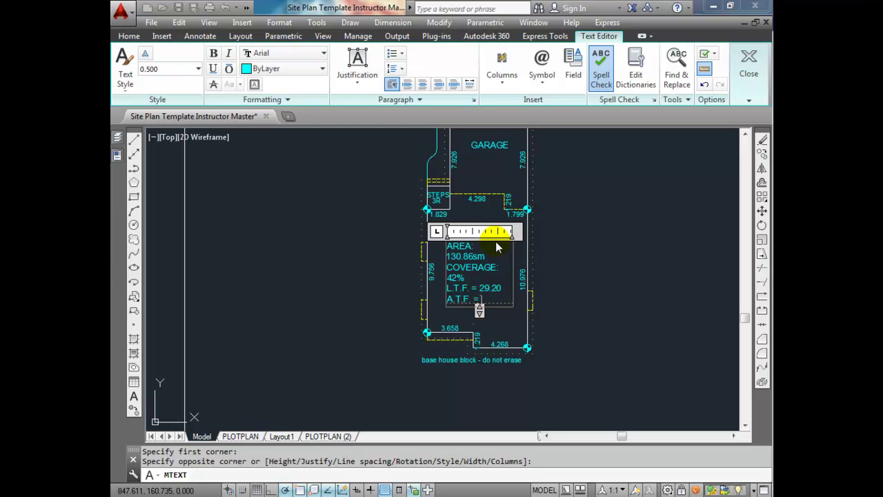
pyautogui.write('.93')
pyautogui.scroll(2, 495, 240)
pyautogui.click(508, 356)
pyautogui.click(482, 284)
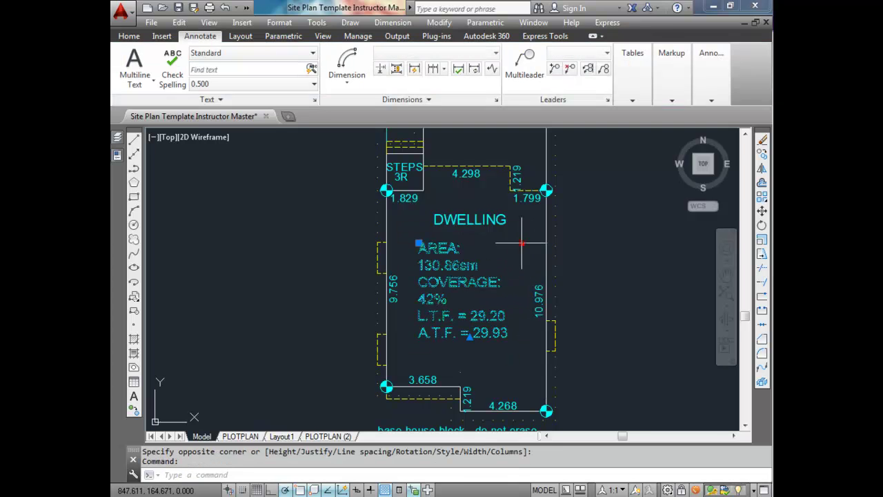
# Widen the stats note's text box and shift it slightly left
pyautogui.click(522, 243)
pyautogui.click(538, 243)
pyautogui.click(418, 243)
pyautogui.click(406, 243)
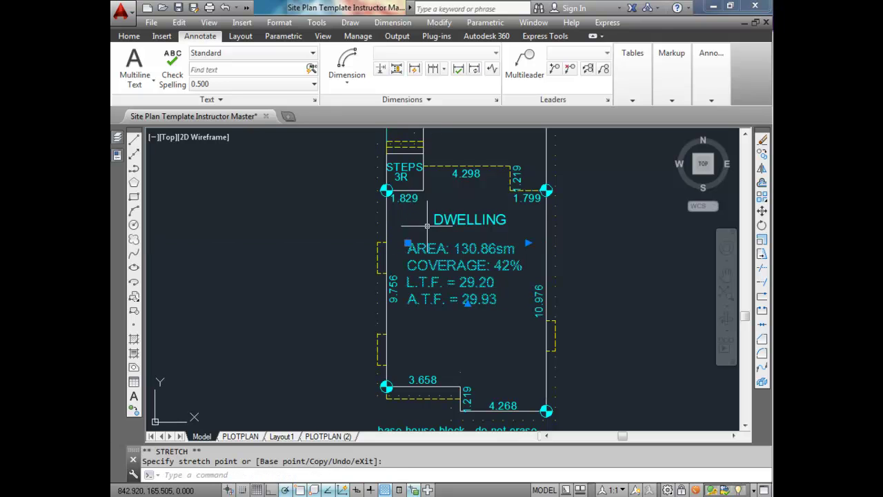
pyautogui.press('Escape')
# Left-align all four lines of the stats note
pyautogui.doubleClick(438, 248)
pyautogui.hotkey('ctrl', 'a')
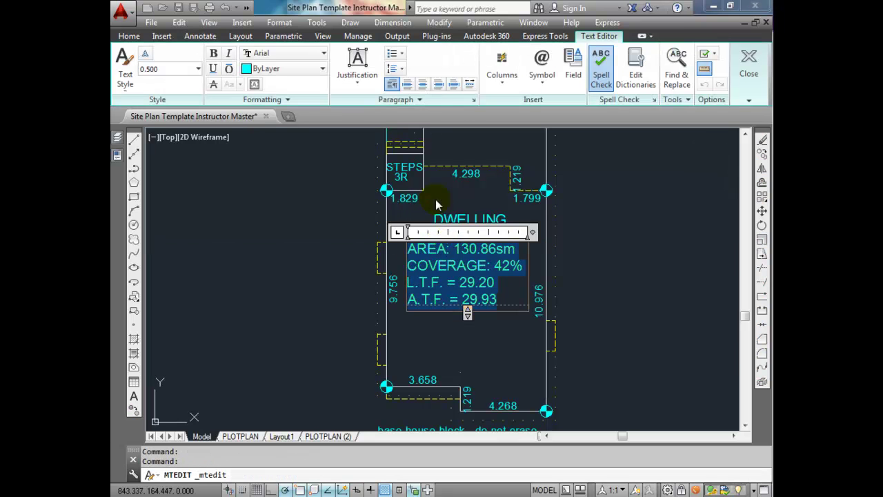
pyautogui.click(422, 84)
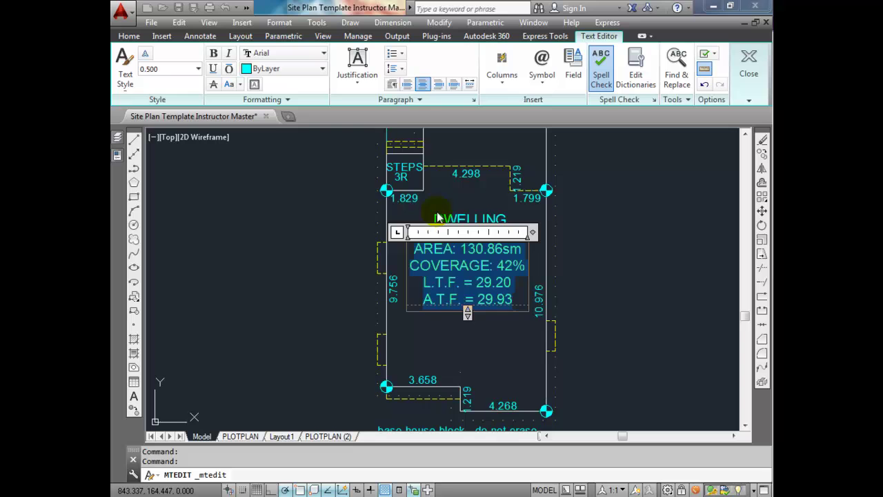
pyautogui.click(407, 83)
pyautogui.click(597, 270)
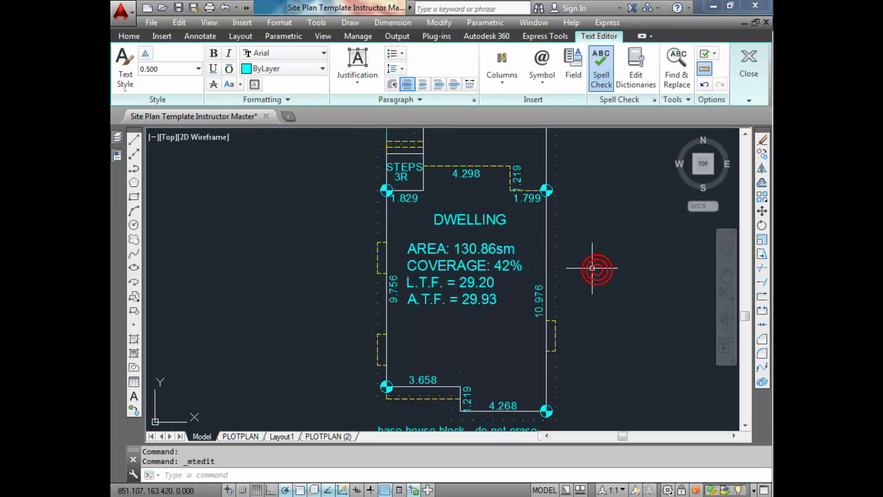
# Move the stats note slightly with the M command
pyautogui.click(477, 267)
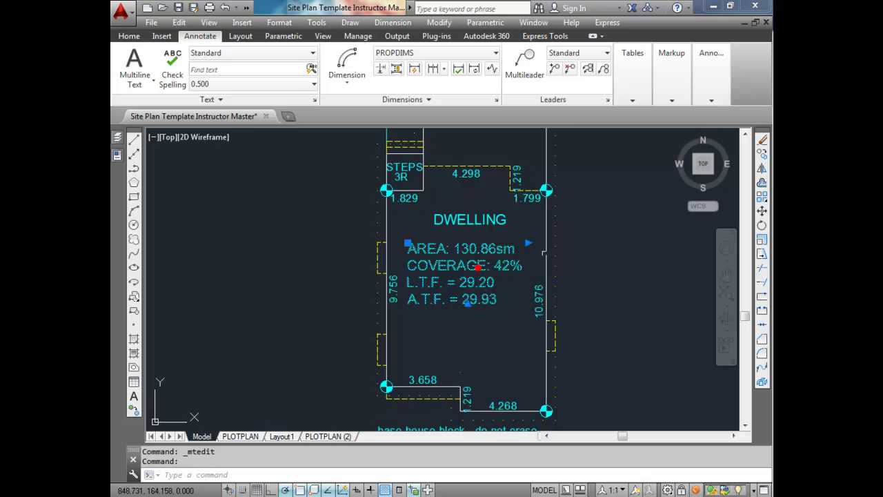
pyautogui.write('m')
pyautogui.press('Return')
pyautogui.click(616, 248)
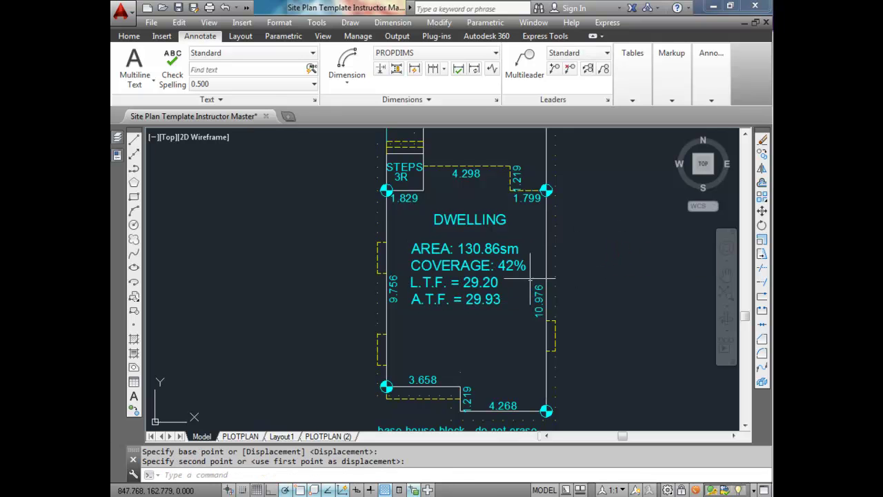
pyautogui.press('Escape')
pyautogui.click(470, 219)
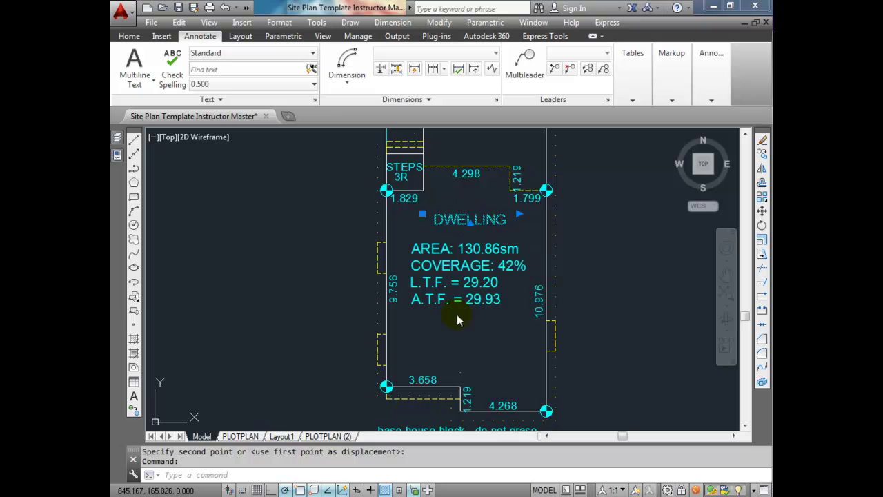
# Copy the DWELLING label below the notes and change it to SUBFLOOR = 32.37
pyautogui.hotkey('ctrl', 'c')
pyautogui.hotkey('ctrl', 'v')
pyautogui.click(422, 343)
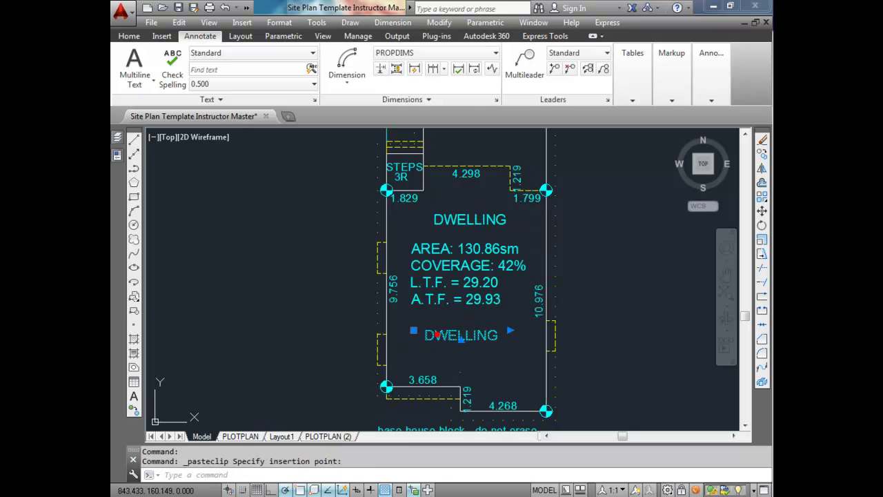
pyautogui.doubleClick(482, 336)
pyautogui.doubleClick(502, 336)
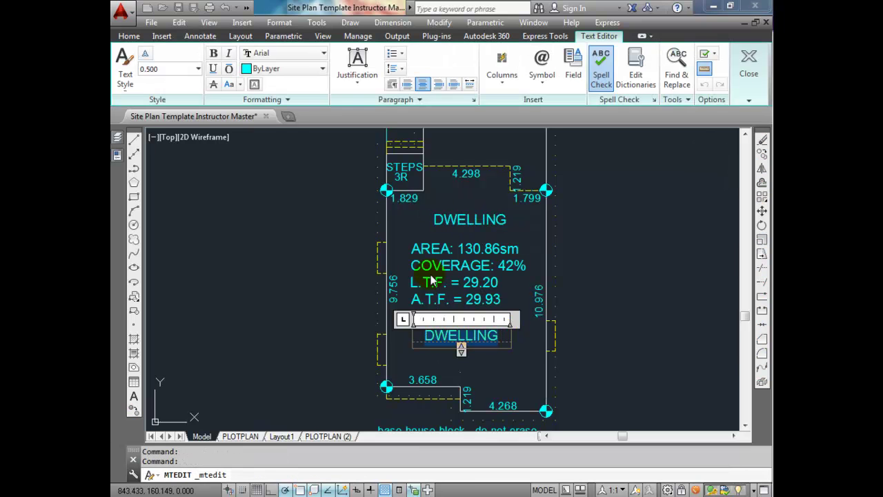
pyautogui.write('SUBFLOOR')
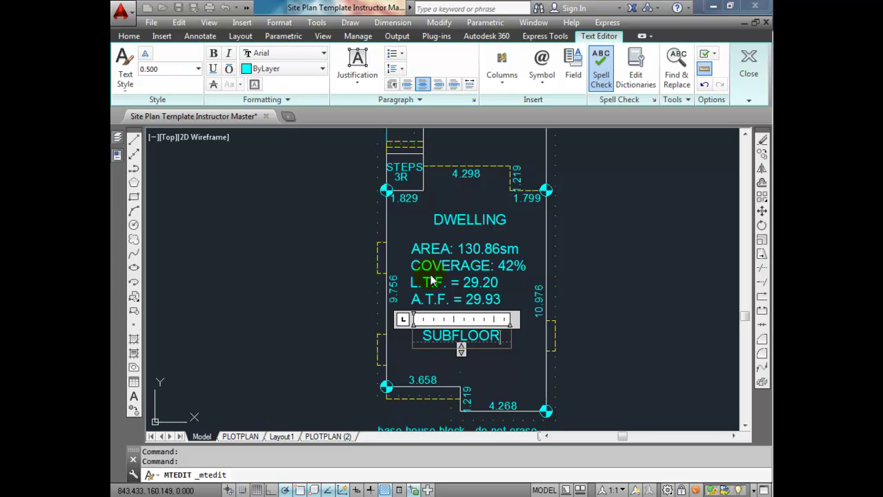
pyautogui.write(' = 32.37')
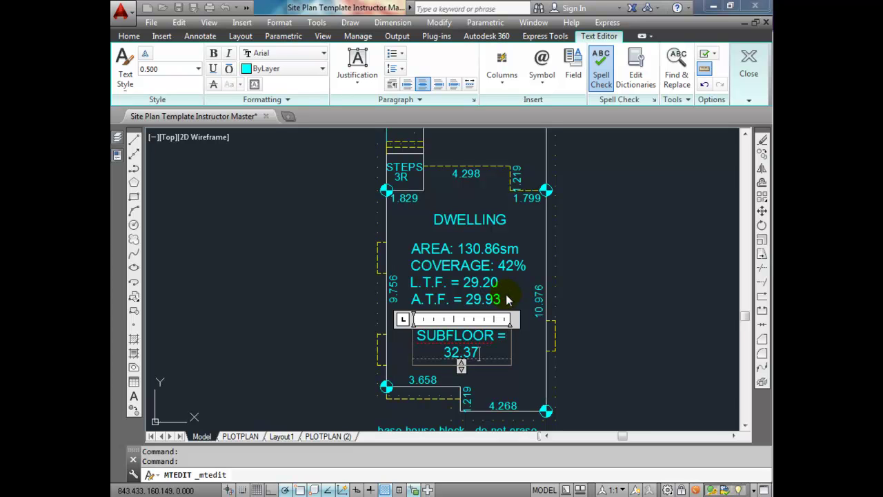
pyautogui.click(506, 298)
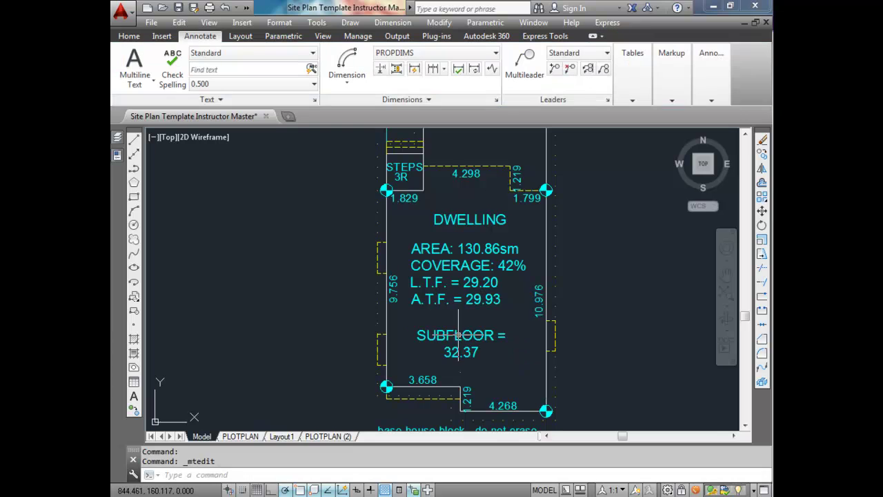
# Stretch the SUBFLOOR label so it fits on one line, shifted slightly left
pyautogui.click(509, 331)
pyautogui.click(546, 331)
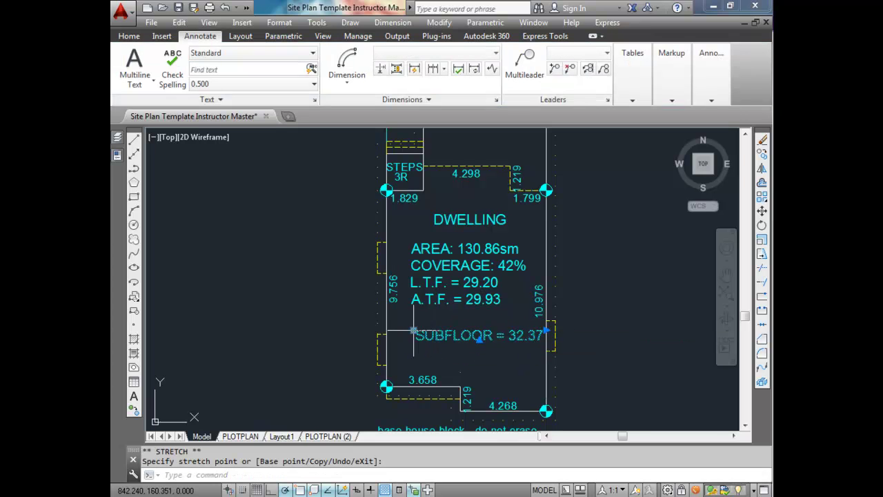
pyautogui.click(411, 330)
pyautogui.click(399, 331)
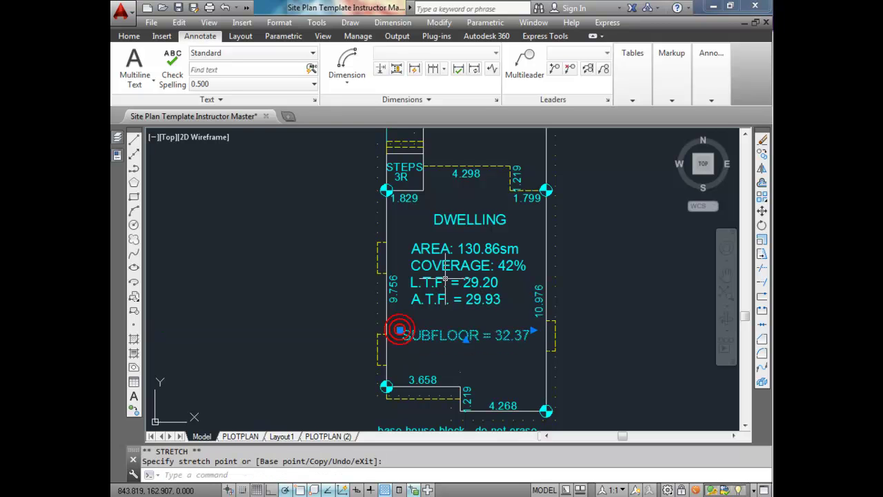
pyautogui.press('Escape')
pyautogui.scroll(-2, 445, 279)
# Inspect the whole house plan and erase the stray line beside the house
pyautogui.moveTo(473, 259); pyautogui.dragTo(473, 305, button='middle')
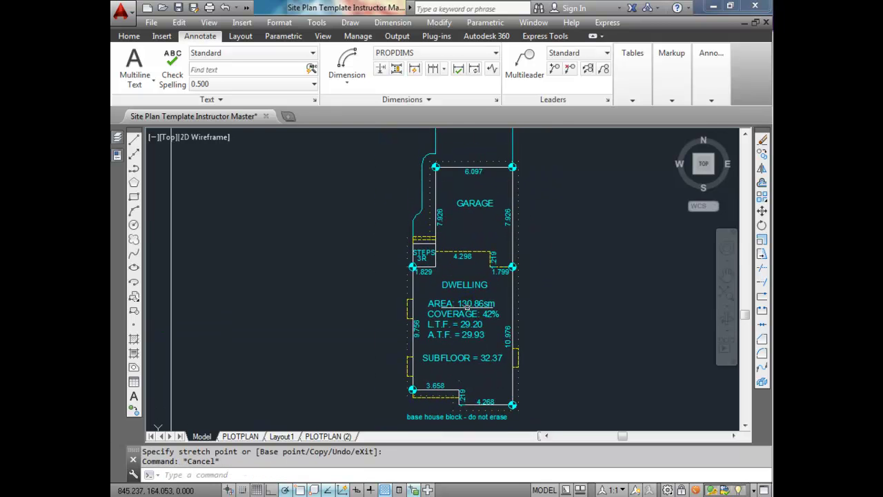
pyautogui.scroll(-2, 472, 303)
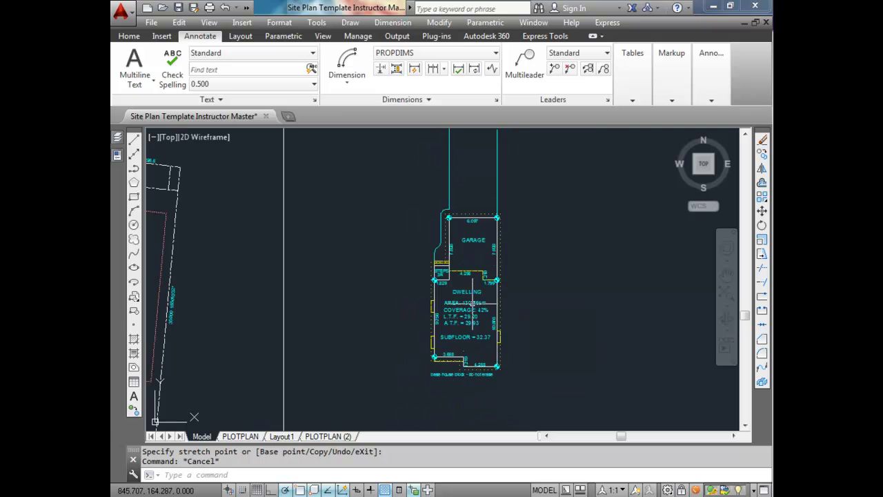
pyautogui.scroll(2, 480, 286)
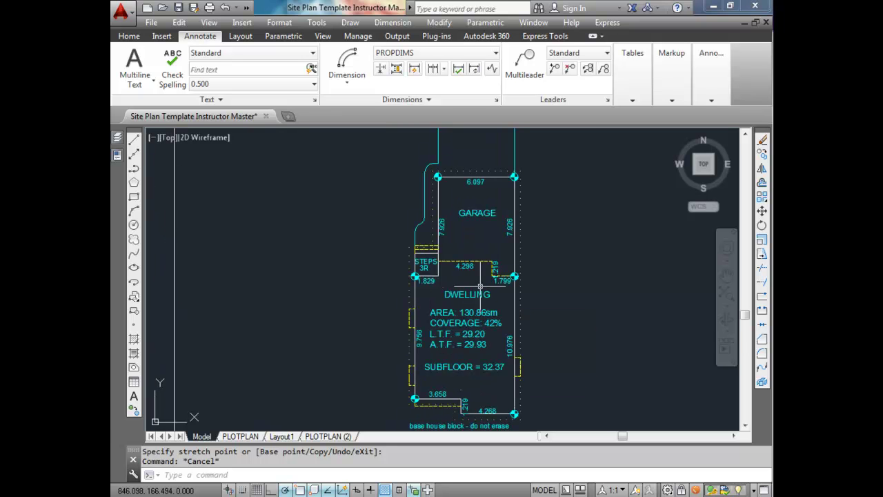
pyautogui.scroll(-2, 480, 286)
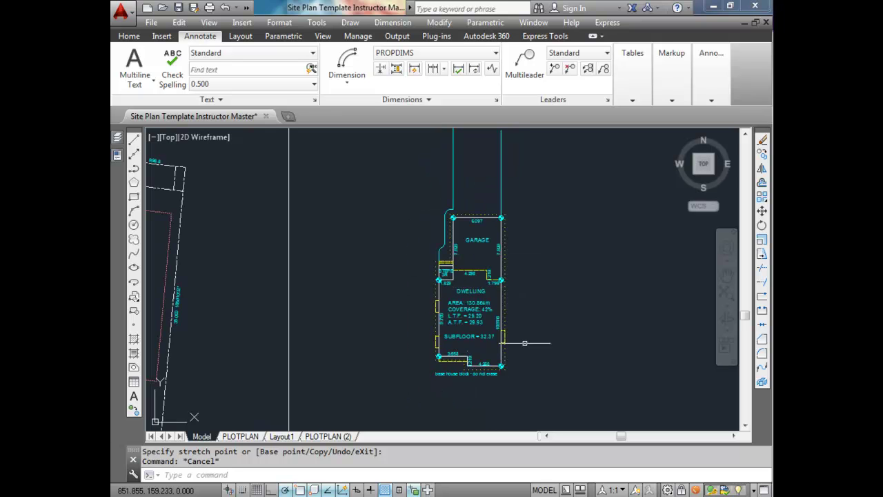
pyautogui.scroll(2, 515, 349)
pyautogui.scroll(-4, 495, 317)
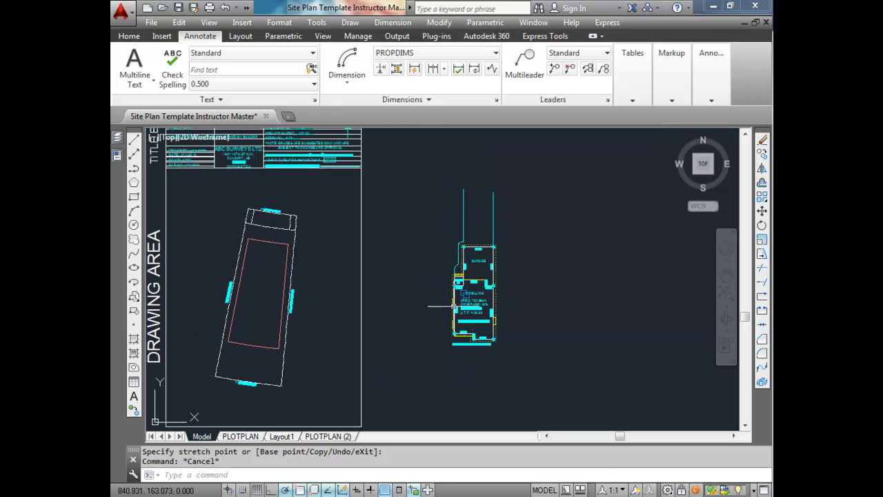
pyautogui.scroll(2, 456, 319)
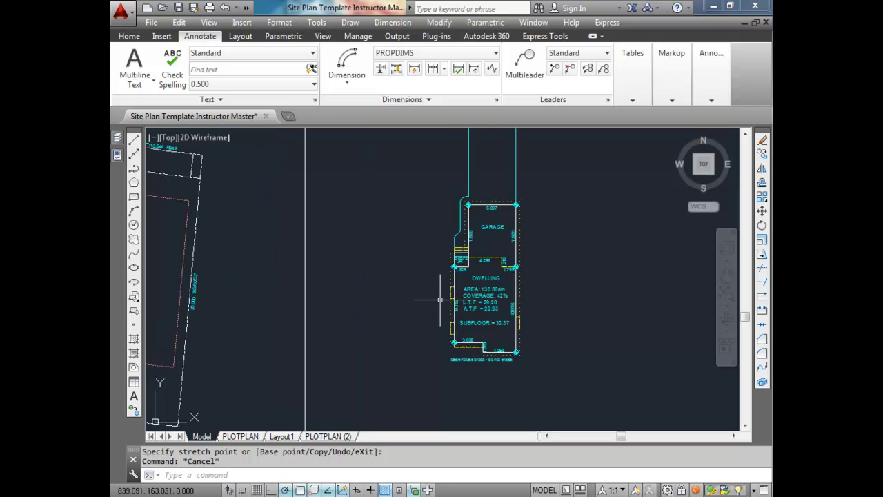
pyautogui.moveTo(450, 280)
pyautogui.press('Delete')
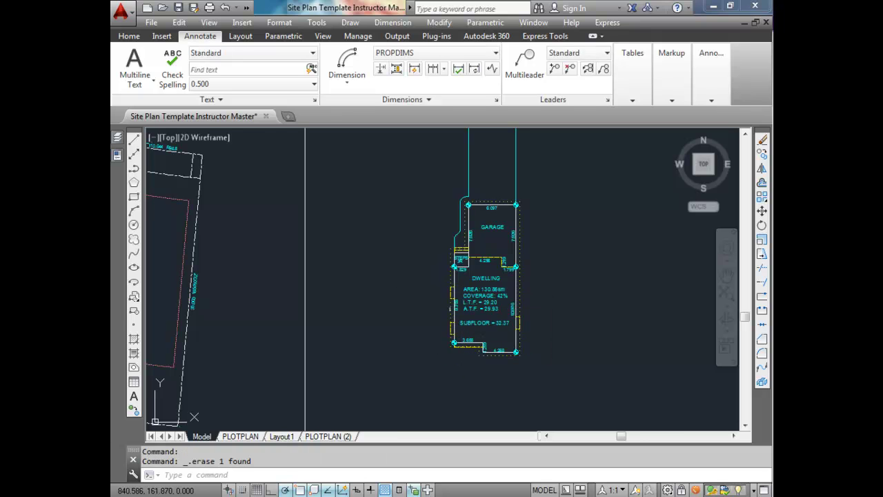
# Switch to the working-drawings PDF in Firefox
pyautogui.moveTo(453, 307)
pyautogui.scroll(2, 453, 307)
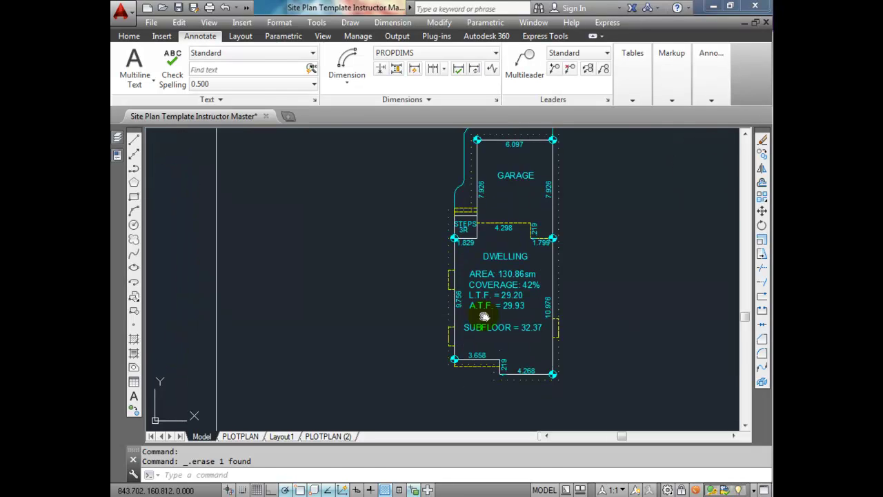
pyautogui.scroll(2, 451, 306)
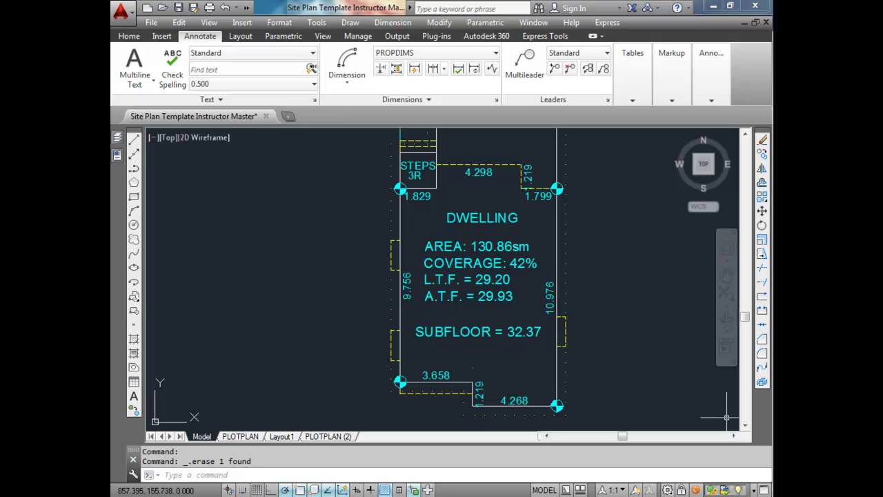
pyautogui.hotkey('alt', 'Tab')
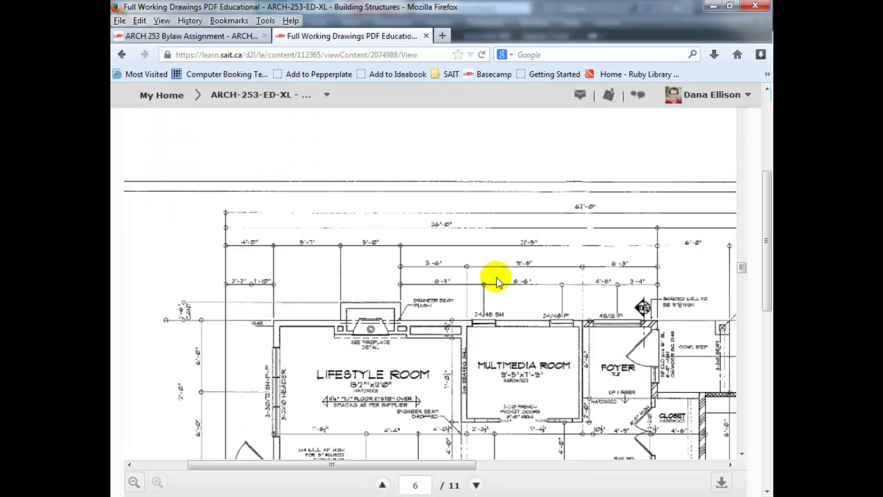
# Scroll the PDF back to the page 5 basement plan, then minimize the browser
pyautogui.scroll(-2, 496, 282)
pyautogui.moveTo(743, 274)
pyautogui.mouseDown()
pyautogui.moveTo(741, 305)
pyautogui.moveTo(749, 238)
pyautogui.mouseUp()
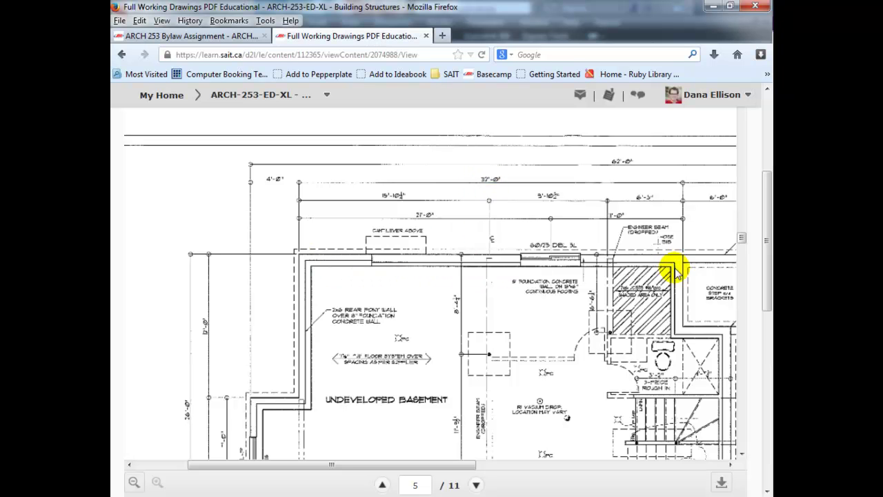
pyautogui.click(712, 7)
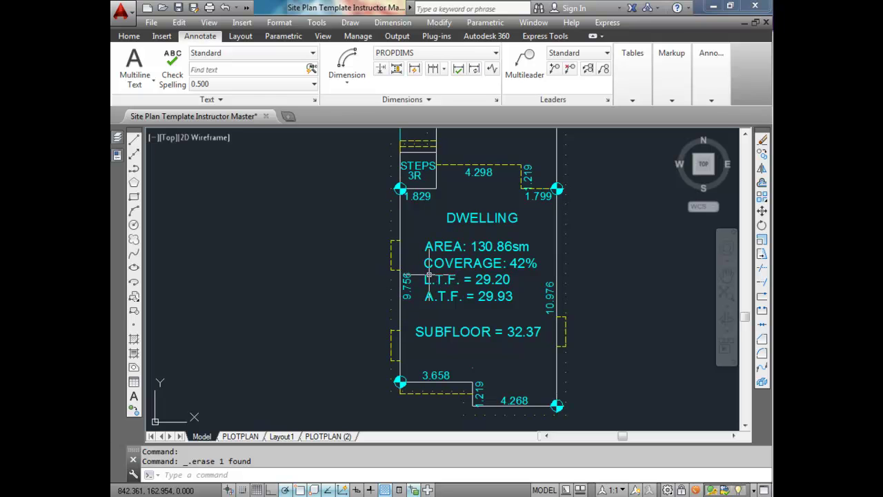
# Check the style of the 9.756 wall dimension, then deselect it
pyautogui.press('Escape')
pyautogui.press('Escape')
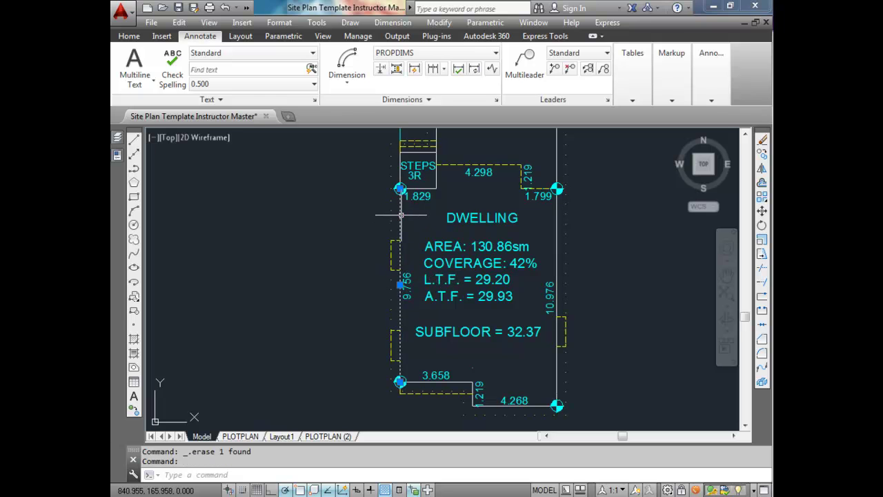
pyautogui.click(414, 53)
pyautogui.click(403, 62)
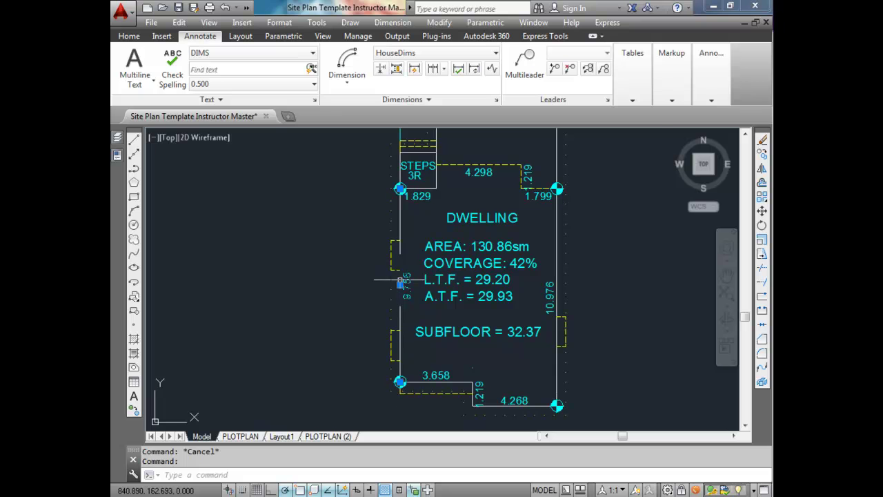
pyautogui.scroll(4, 405, 282)
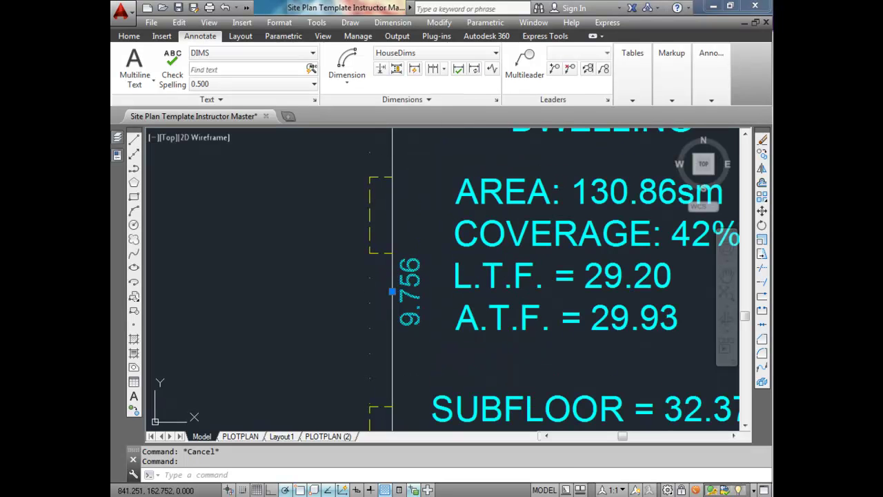
pyautogui.press('Escape')
# Window-select the entire house plan, including garage, labels and dimensions
pyautogui.scroll(-4, 410, 269)
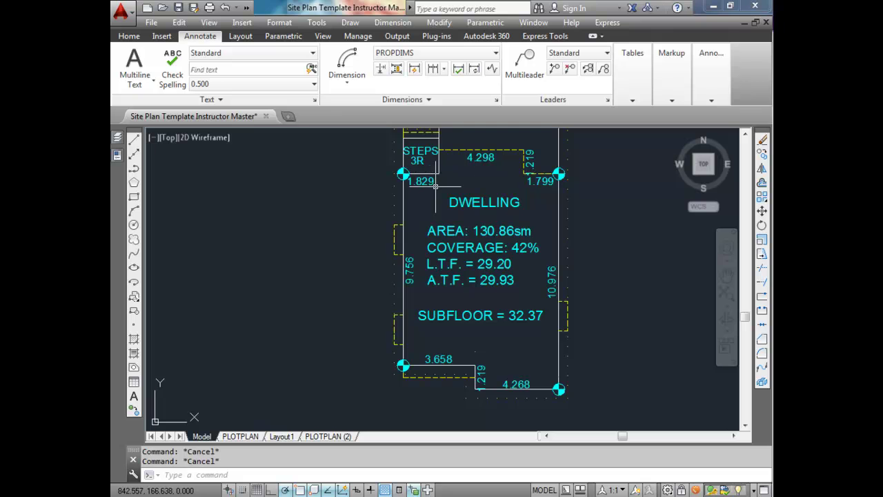
pyautogui.moveTo(548, 166); pyautogui.dragTo(518, 260, button='middle')
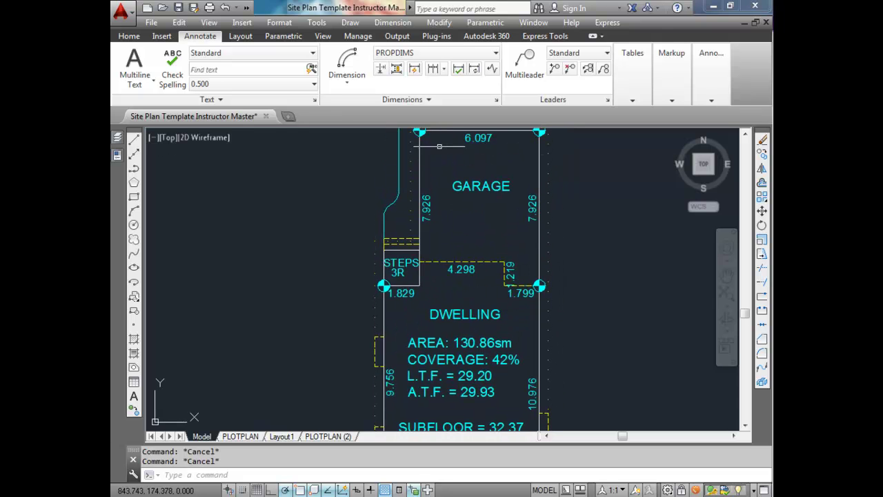
pyautogui.scroll(-6, 454, 238)
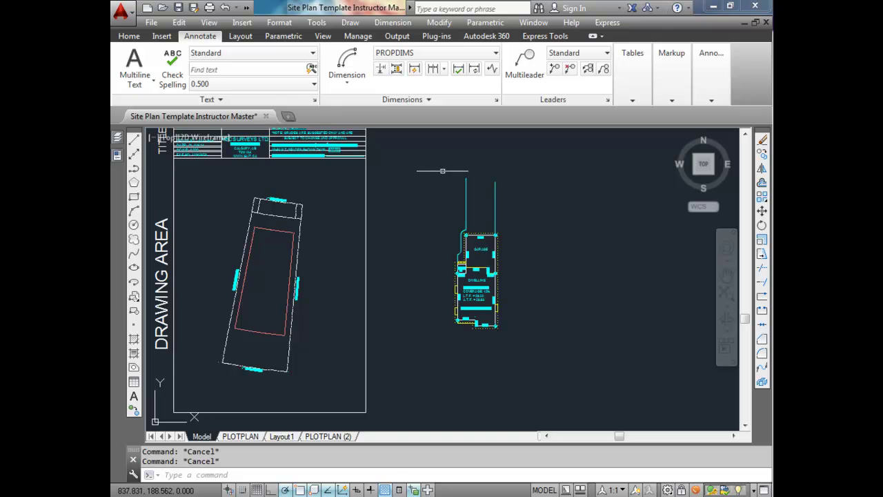
pyautogui.click(434, 165)
pyautogui.click(542, 346)
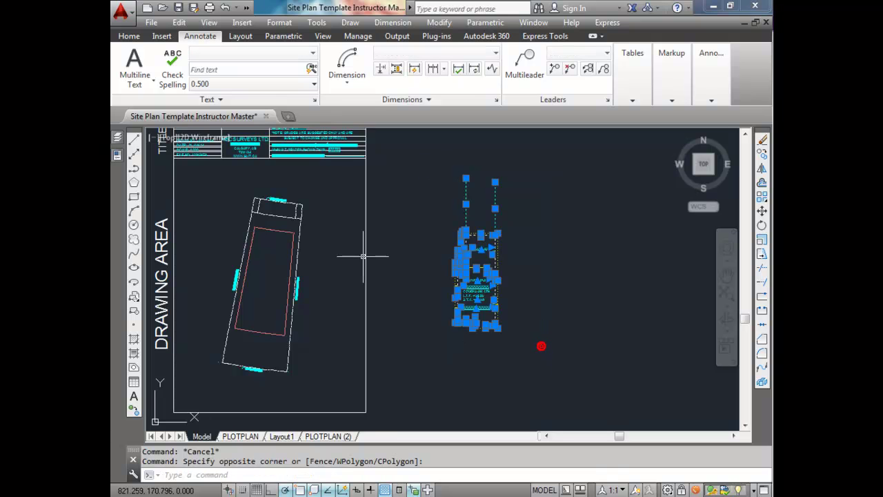
pyautogui.click(161, 36)
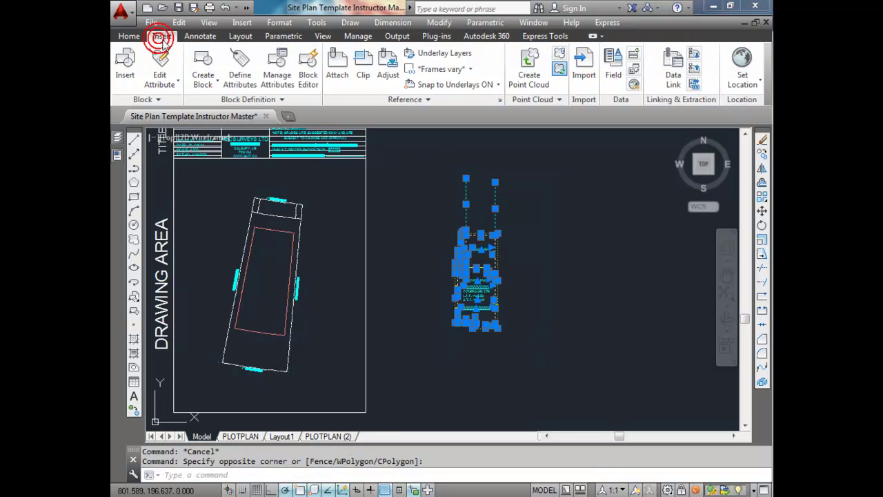
# Redefine block 'house' from the selection, base point at the garage corner survey marker
pyautogui.click(202, 67)
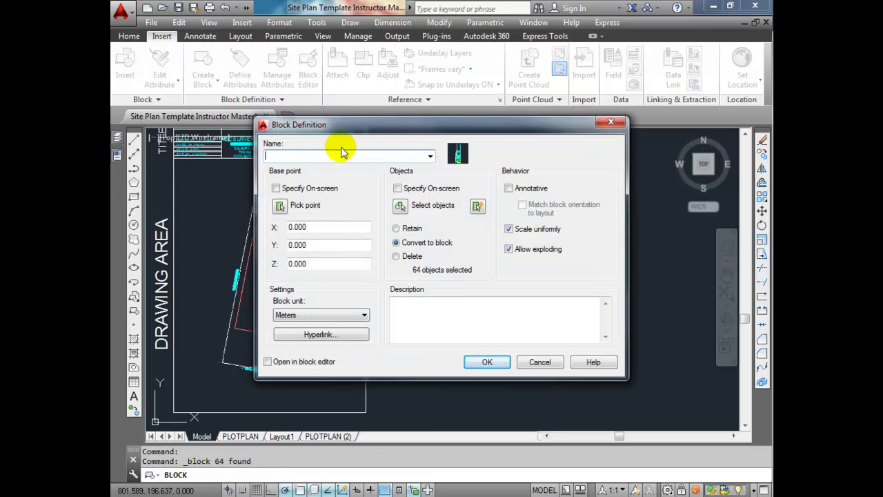
pyautogui.write('house')
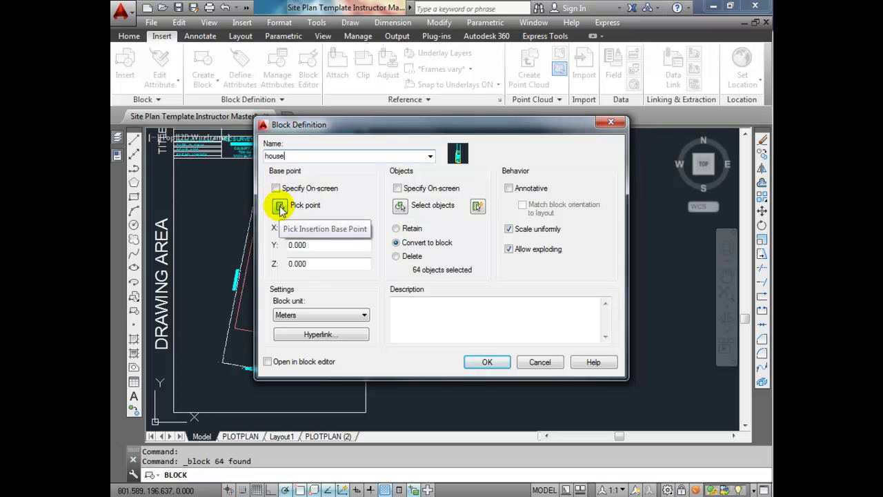
pyautogui.click(280, 206)
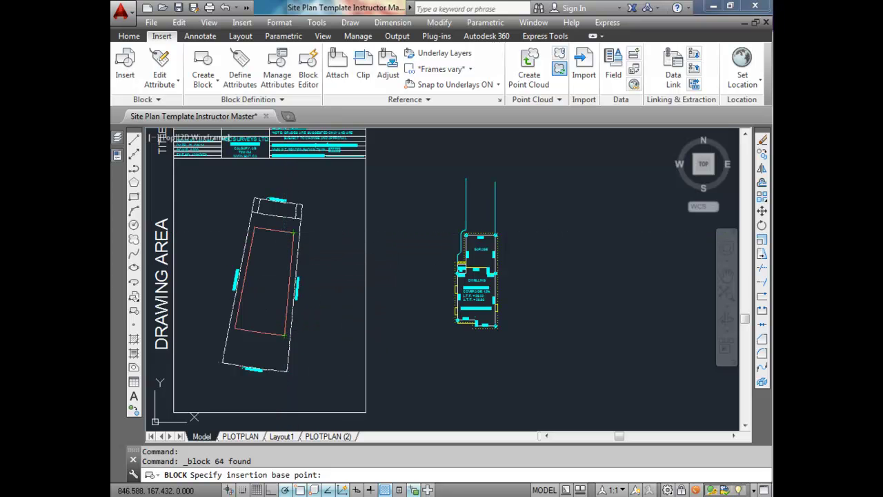
pyautogui.scroll(15, 476, 195)
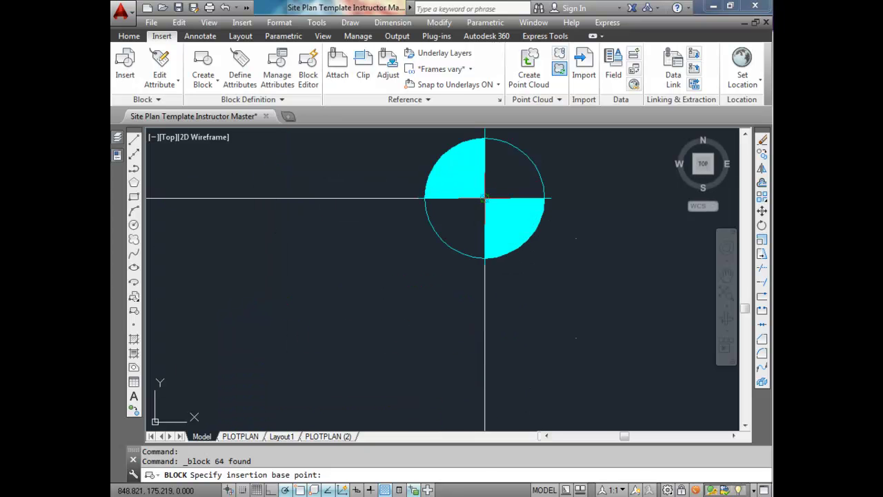
pyautogui.scroll(-10, 484, 198)
pyautogui.scroll(8, 481, 199)
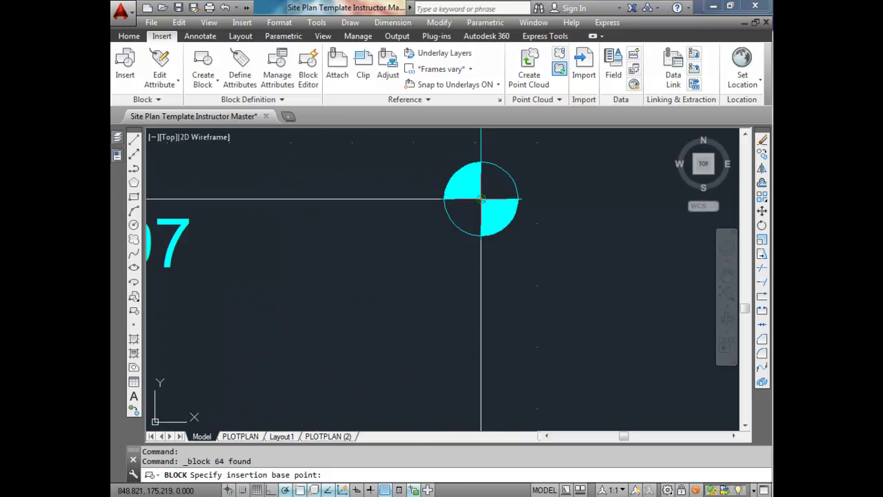
pyautogui.click(480, 199)
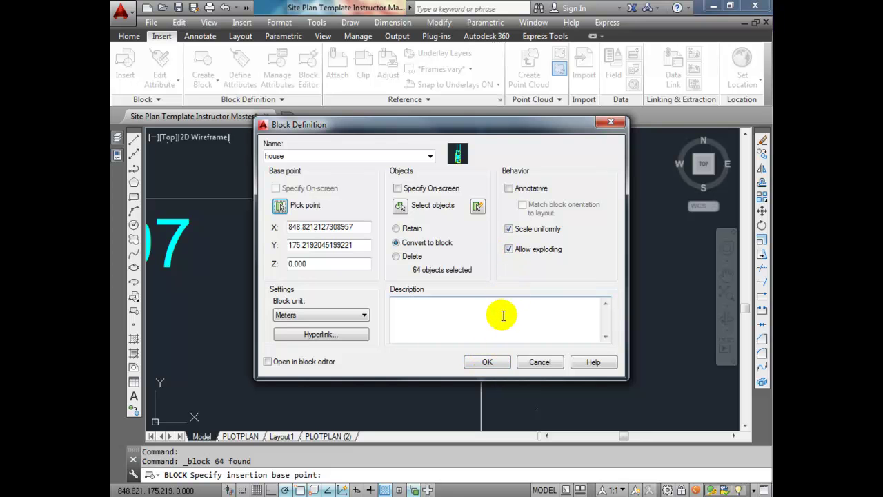
pyautogui.click(494, 363)
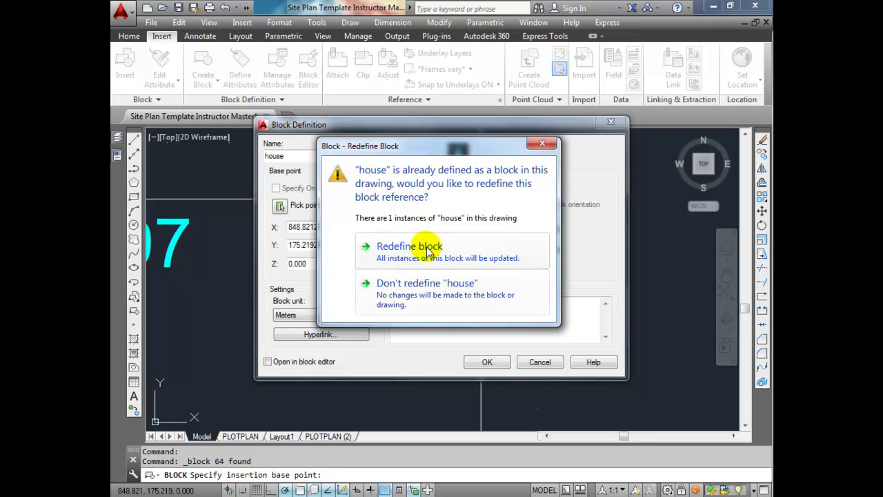
pyautogui.click(428, 249)
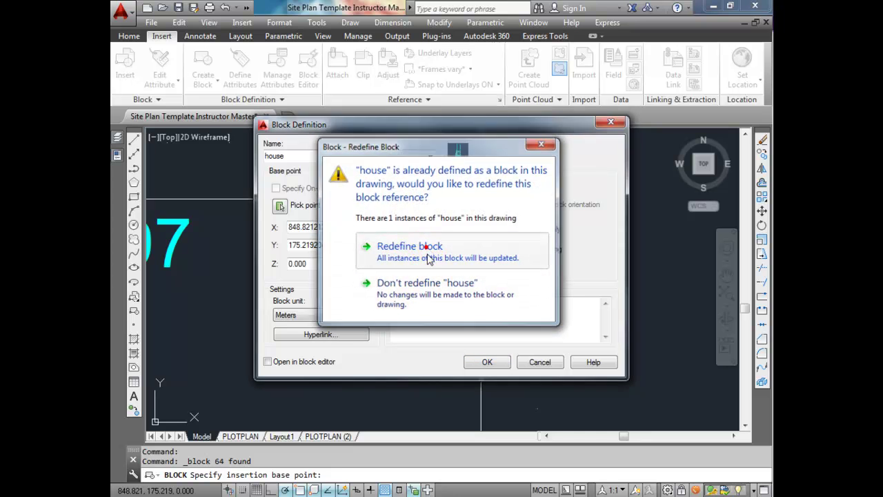
pyautogui.scroll(-3, 428, 276)
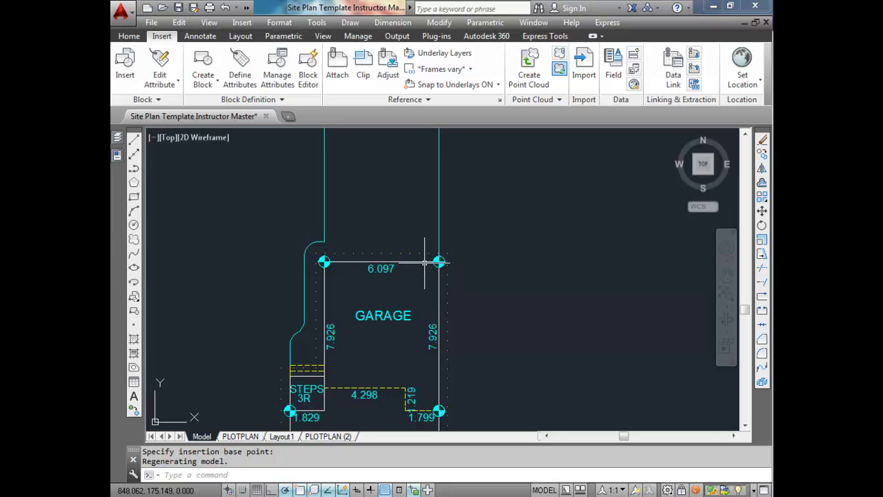
# Insert the HOUSE block with the default insertion settings
pyautogui.click(423, 258)
pyautogui.scroll(-4, 389, 281)
pyautogui.scroll(4, 380, 318)
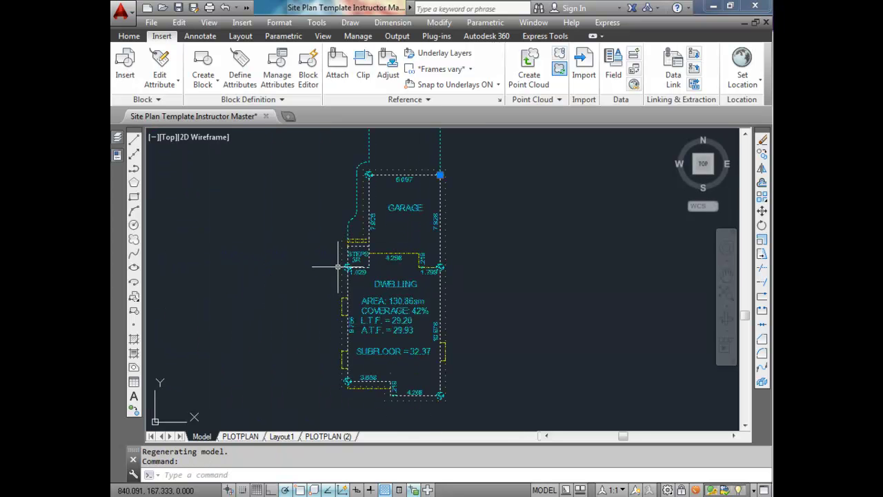
pyautogui.click(123, 61)
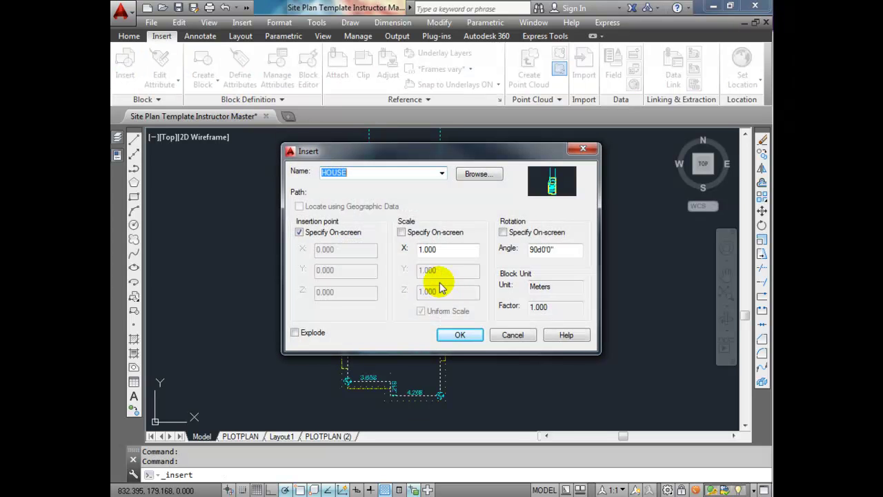
pyautogui.click(460, 334)
pyautogui.scroll(-5, 365, 297)
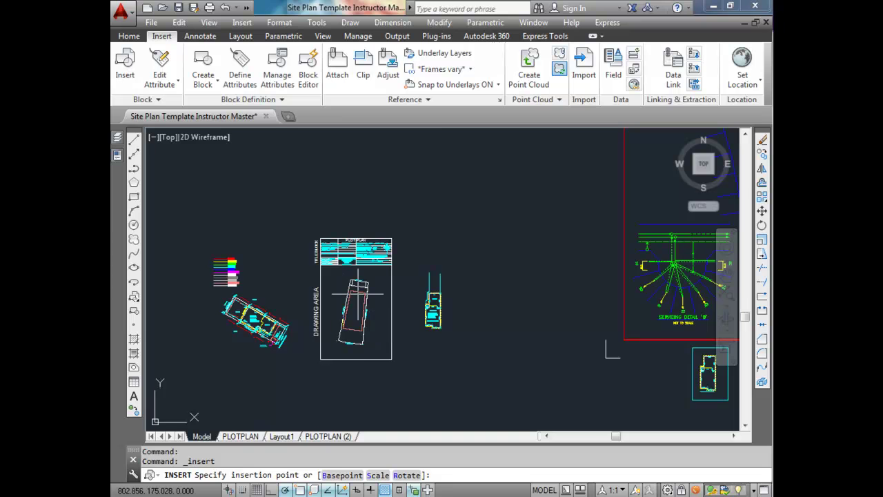
pyautogui.scroll(5, 371, 295)
pyautogui.scroll(5, 371, 295)
pyautogui.scroll(5, 384, 311)
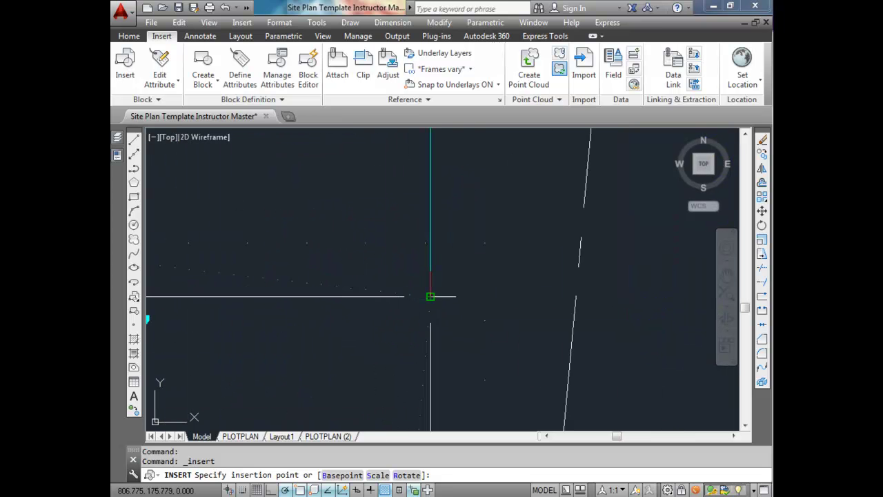
# Place the HOUSE block at the snapped lot front corner and select it
pyautogui.click(430, 296)
pyautogui.scroll(4, 437, 325)
pyautogui.scroll(-5, 438, 324)
pyautogui.scroll(6, 480, 251)
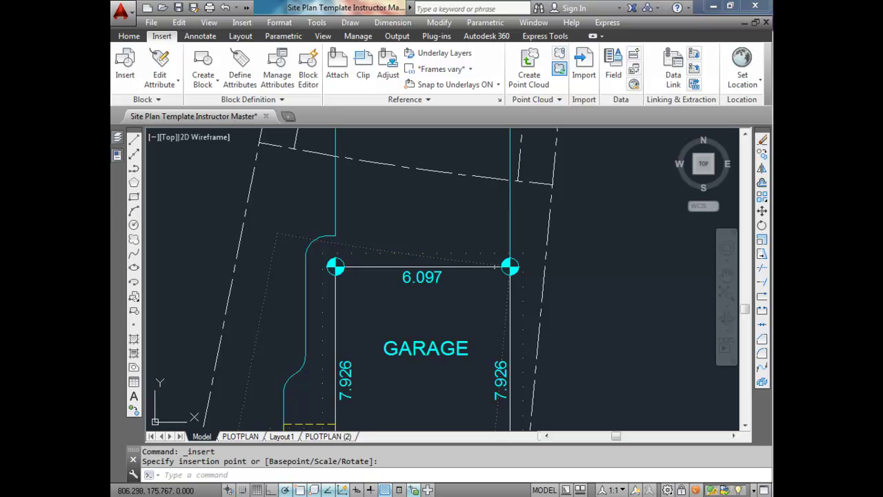
pyautogui.scroll(-4, 503, 257)
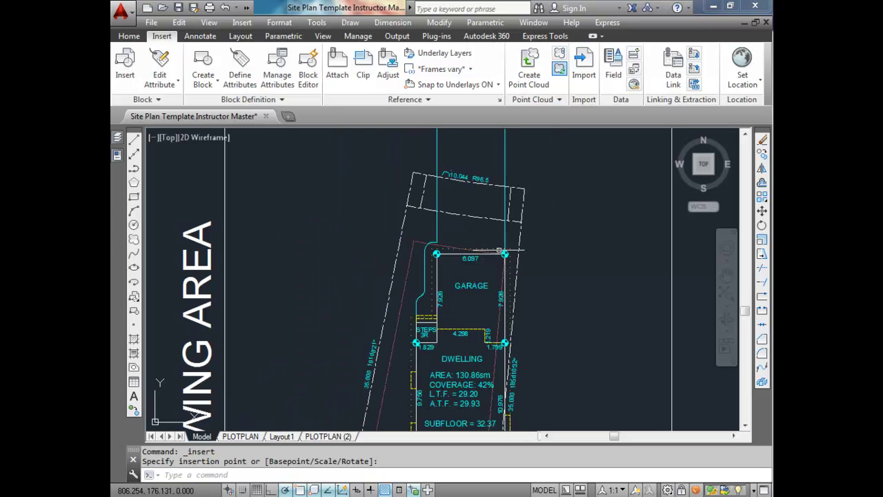
pyautogui.scroll(-2, 498, 253)
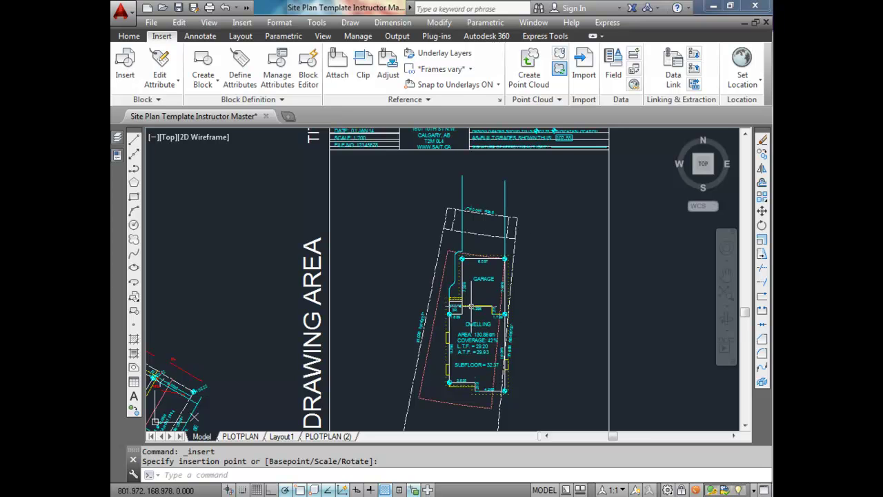
pyautogui.click(505, 259)
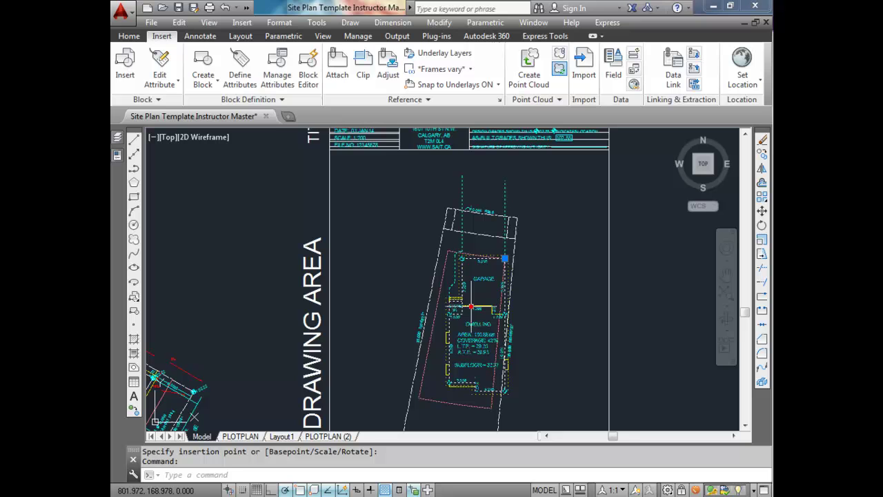
# Start rotating the house block about the garage corner marker
pyautogui.click(129, 35)
pyautogui.click(283, 53)
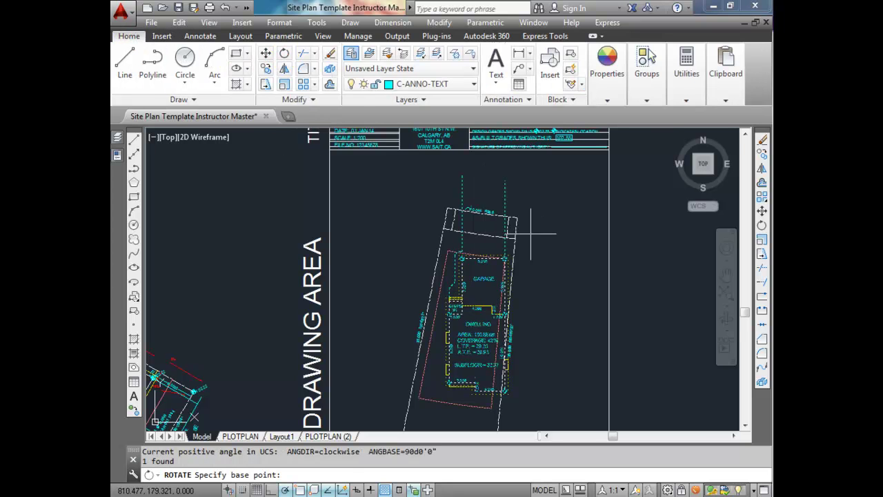
pyautogui.scroll(10, 512, 218)
pyautogui.scroll(3, 522, 241)
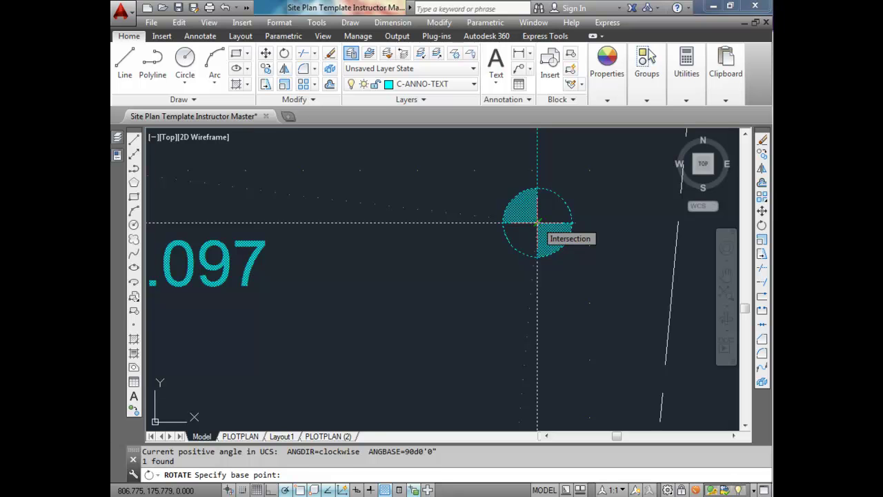
pyautogui.click(537, 223)
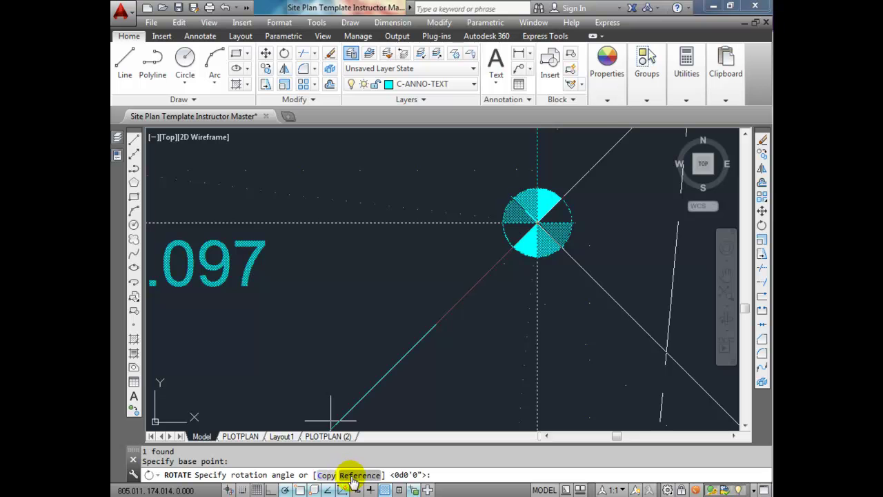
pyautogui.scroll(-5, 489, 303)
pyautogui.scroll(-4, 489, 303)
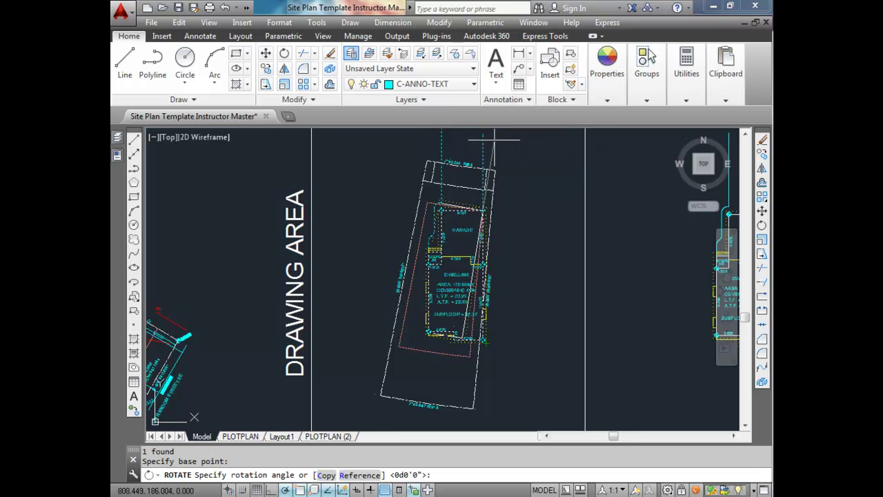
pyautogui.moveTo(491, 140); pyautogui.dragTo(483, 200, button='middle')
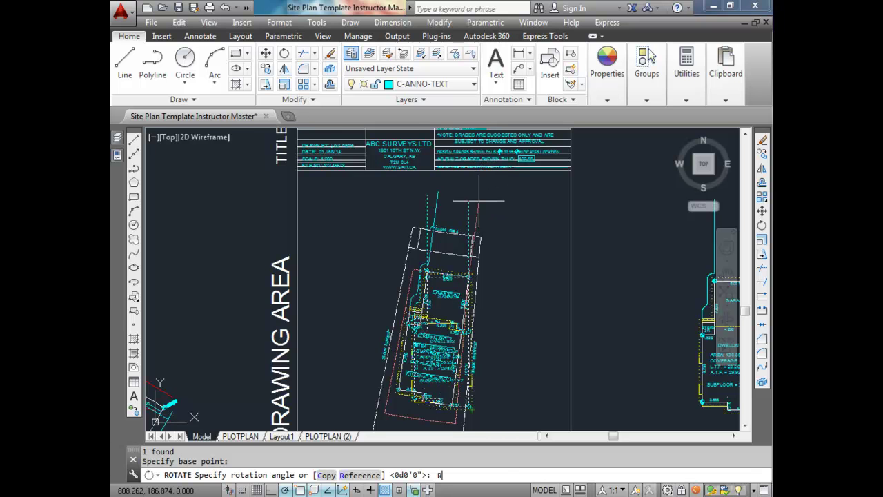
# Rotate by reference from two building corner points to align with the lot line
pyautogui.press('Return')
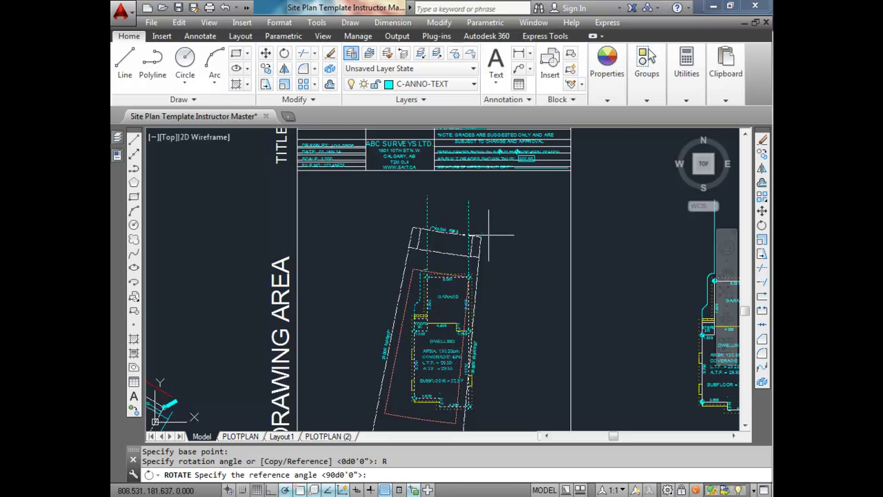
pyautogui.scroll(5, 480, 237)
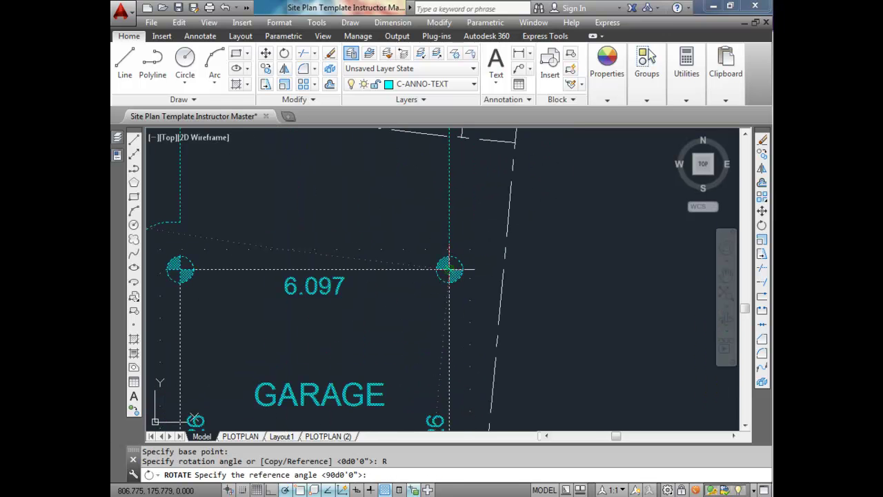
pyautogui.click(449, 269)
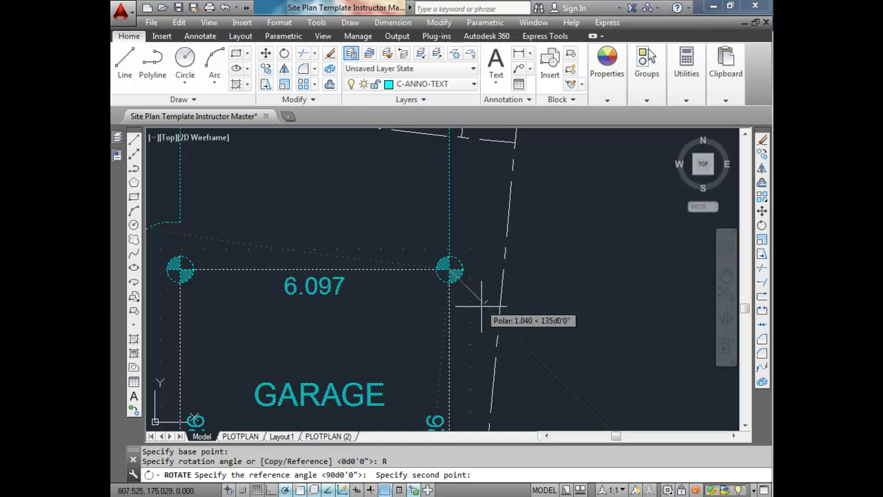
pyautogui.scroll(-5, 453, 286)
pyautogui.scroll(6, 480, 304)
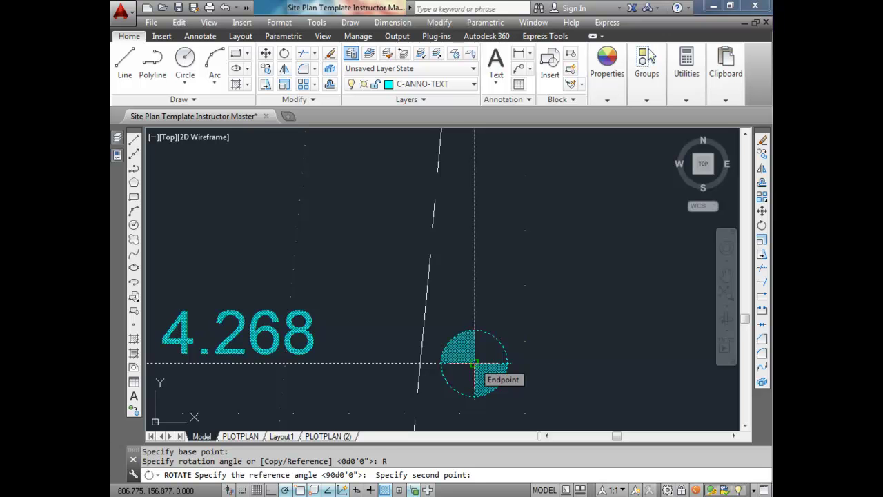
pyautogui.click(473, 363)
pyautogui.scroll(-6, 486, 331)
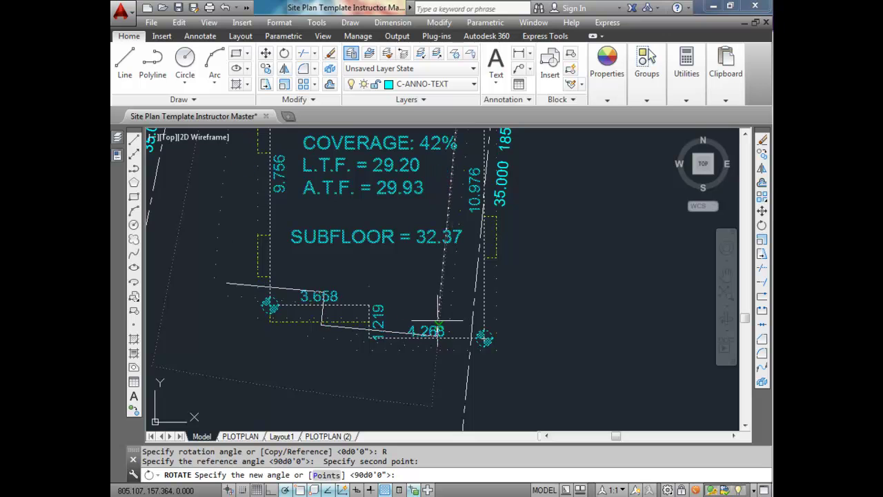
pyautogui.scroll(-4, 405, 323)
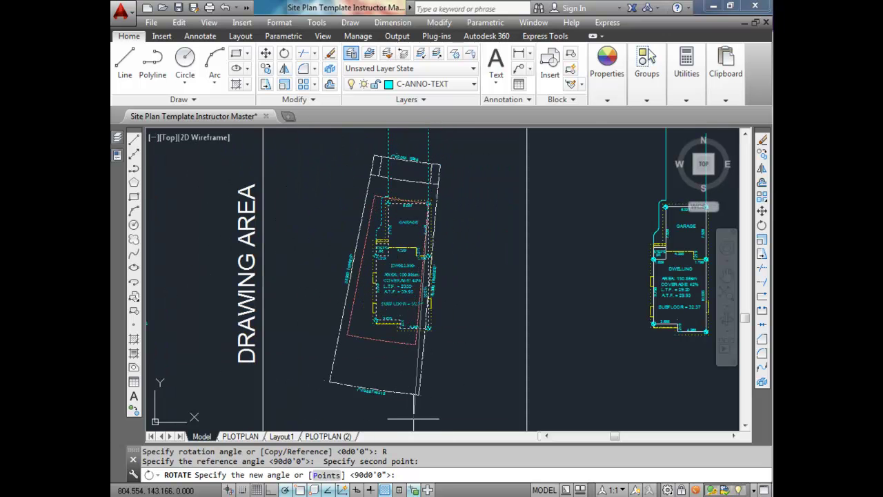
pyautogui.scroll(8, 411, 384)
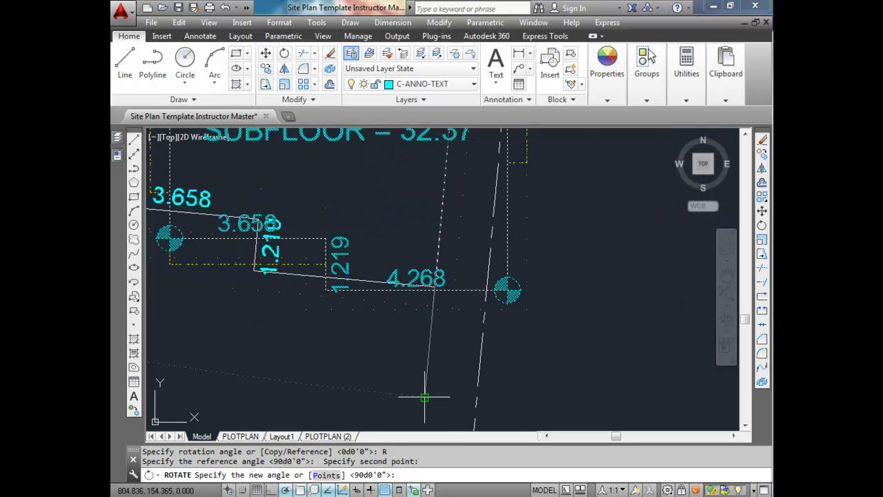
pyautogui.click(422, 397)
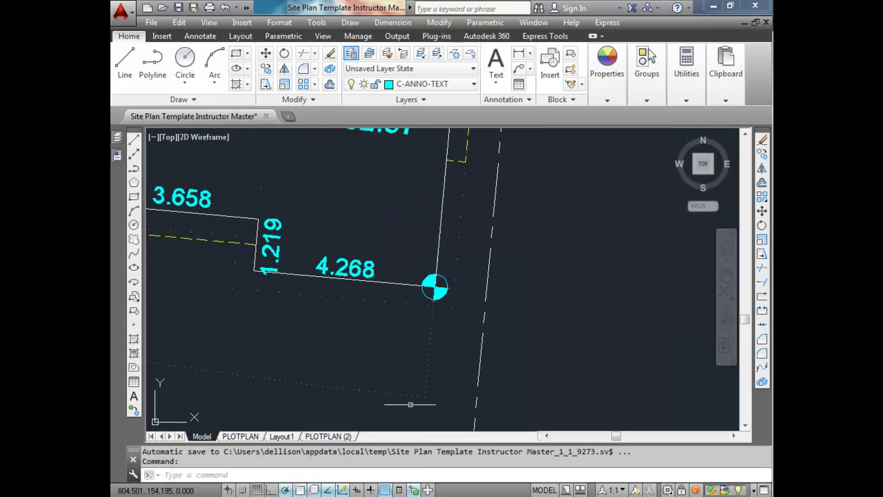
pyautogui.scroll(-4, 423, 365)
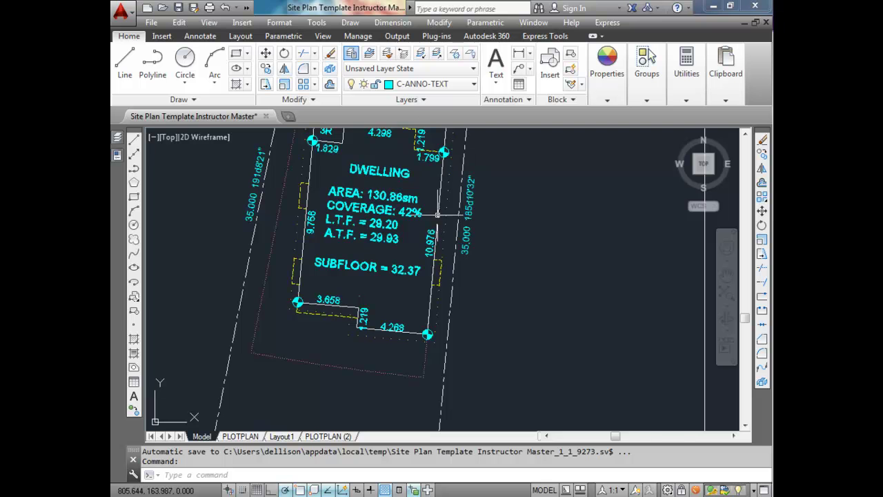
pyautogui.scroll(-4, 414, 310)
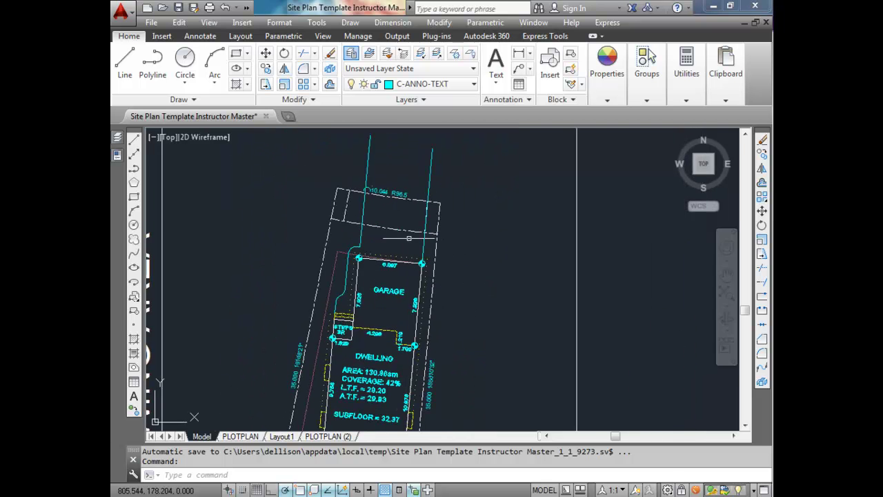
pyautogui.moveTo(420, 300); pyautogui.dragTo(444, 218, button='middle')
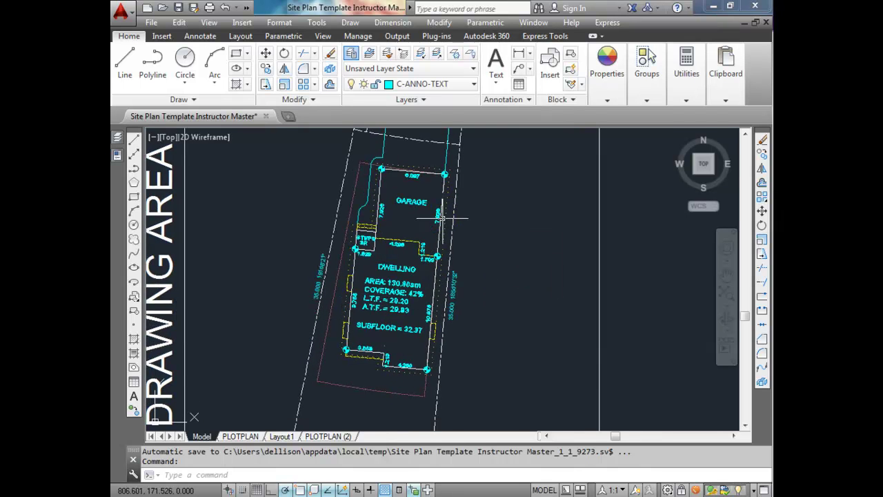
pyautogui.scroll(-2, 447, 224)
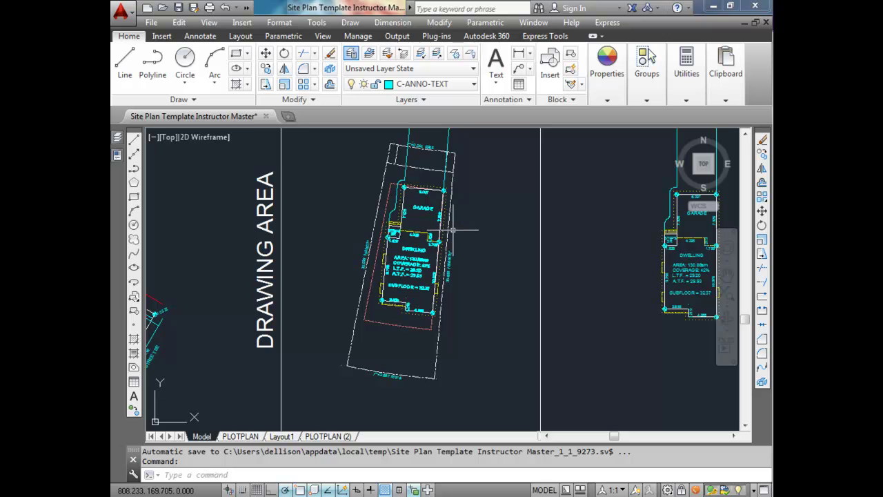
pyautogui.moveTo(448, 221)
pyautogui.mouseDown(button='middle')
pyautogui.moveTo(442, 308)
pyautogui.moveTo(437, 302)
pyautogui.mouseUp(button='middle')
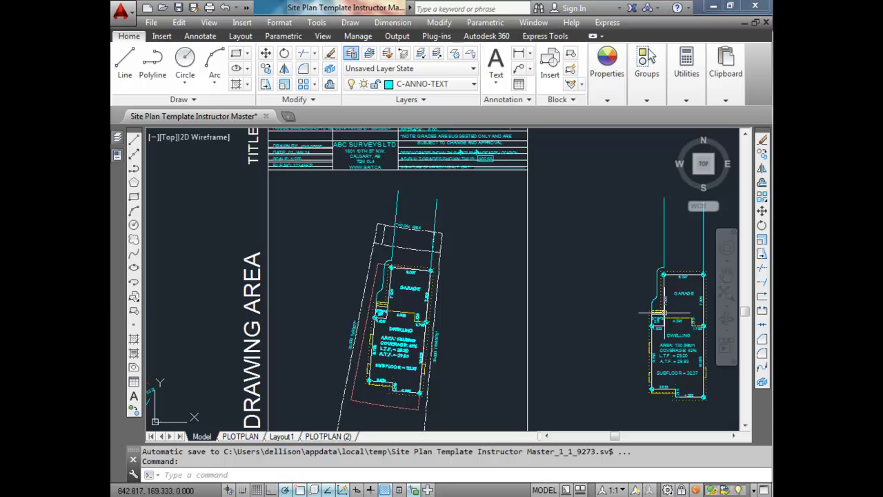
pyautogui.click(679, 293)
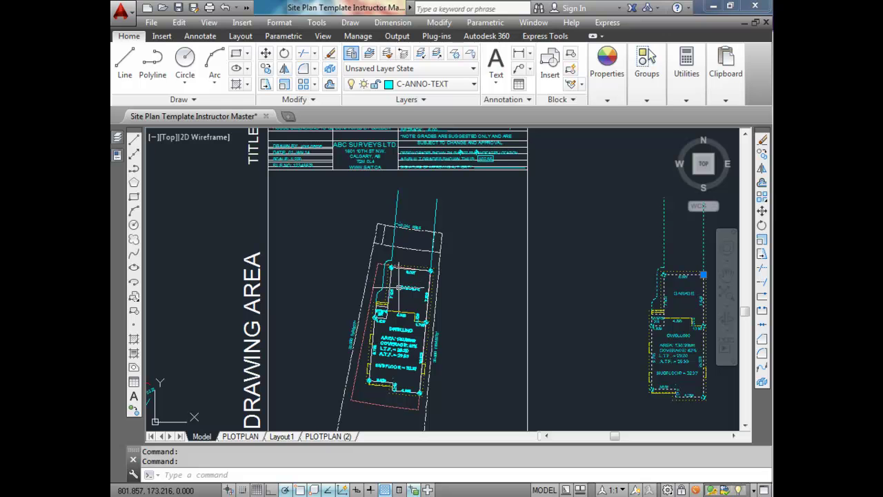
pyautogui.press('Escape')
pyautogui.moveTo(581, 301); pyautogui.dragTo(516, 258, button='middle')
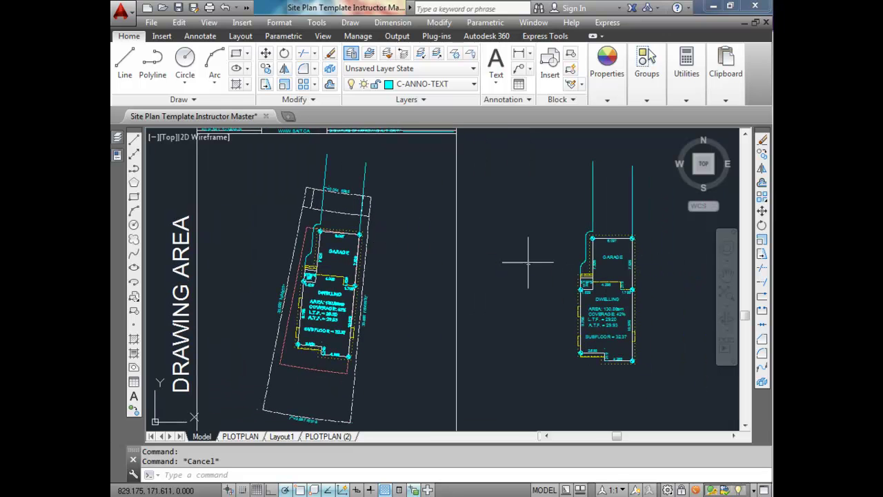
pyautogui.scroll(5, 325, 257)
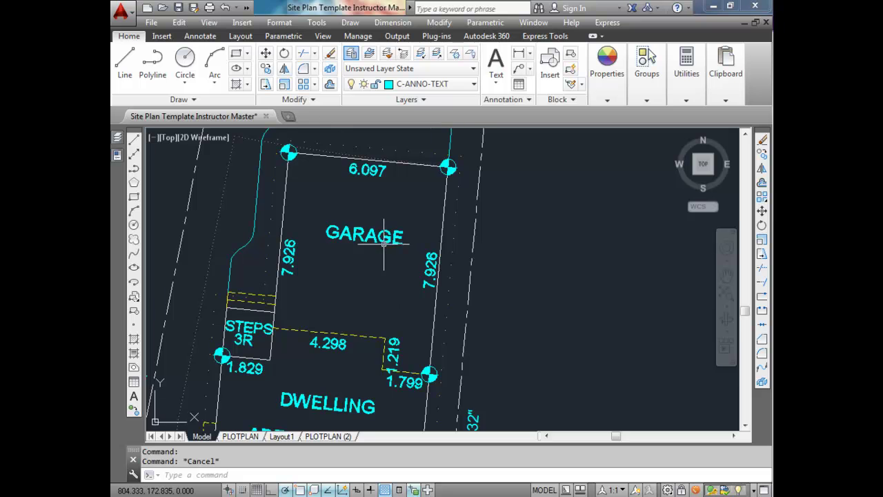
pyautogui.scroll(-5, 400, 245)
pyautogui.scroll(2, 544, 231)
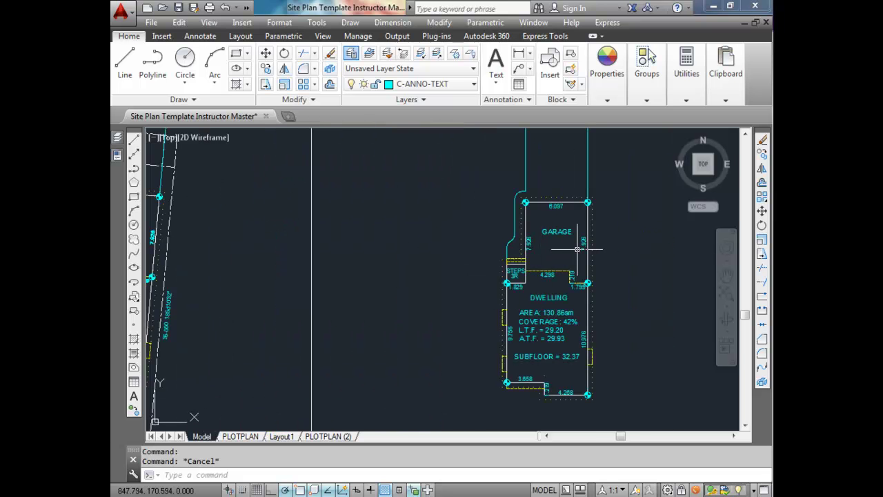
pyautogui.scroll(-3, 577, 249)
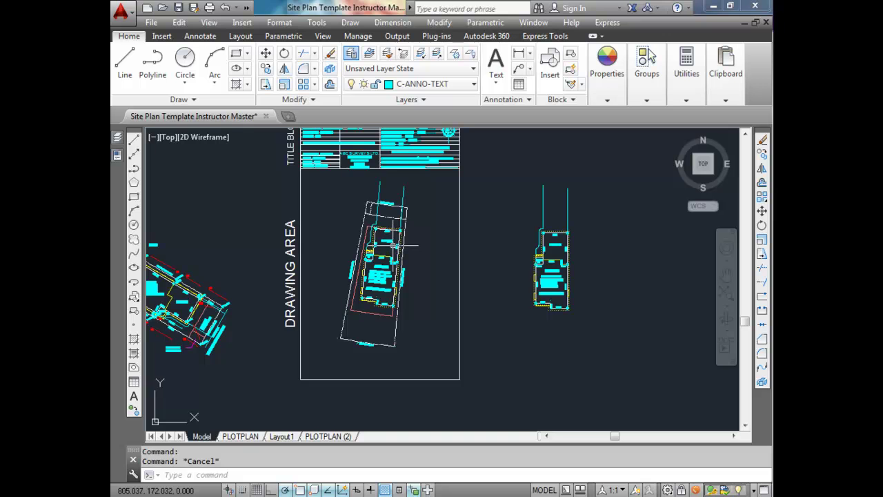
pyautogui.scroll(5, 384, 216)
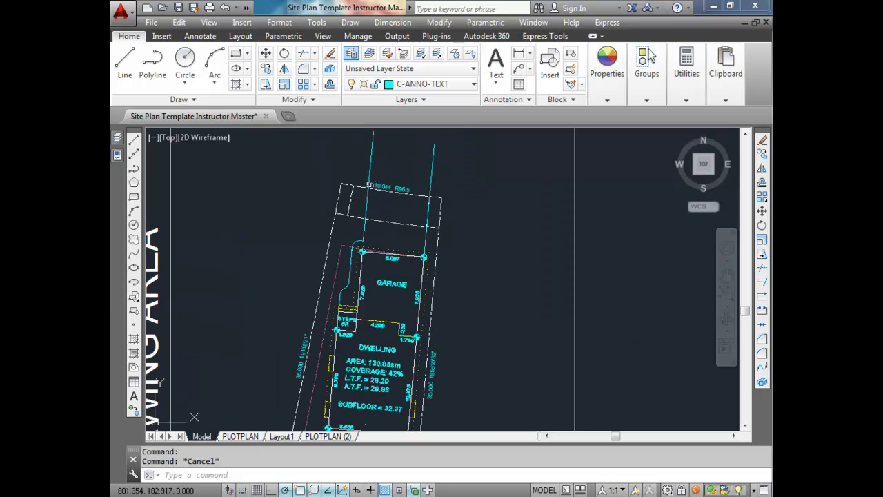
pyautogui.scroll(3, 404, 215)
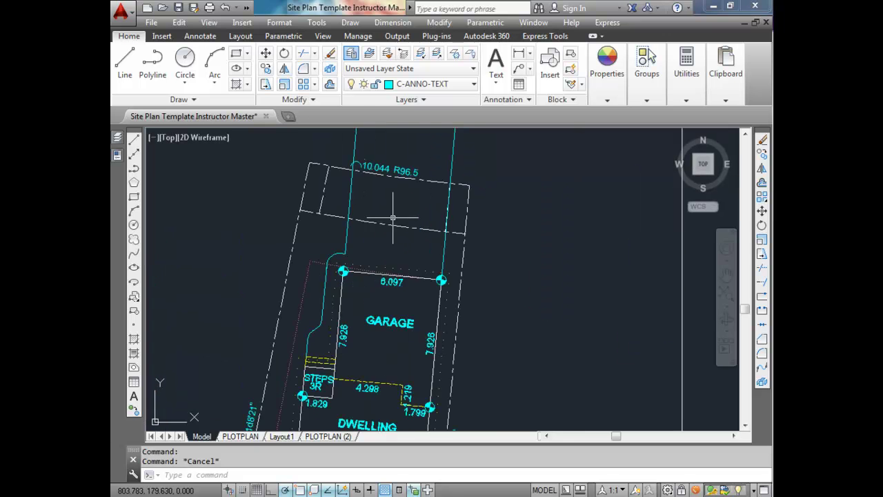
# Move the dashed line across the lot front onto layer C-PROP-ESMT
pyautogui.click(450, 269)
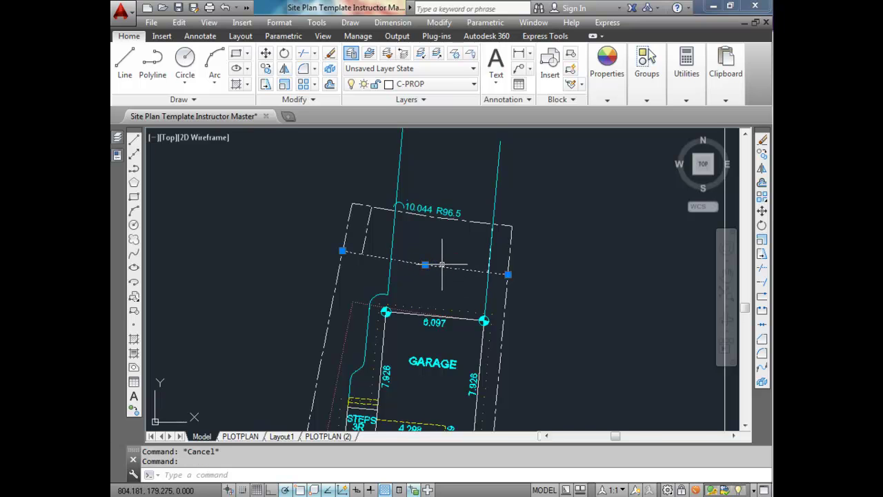
pyautogui.click(475, 83)
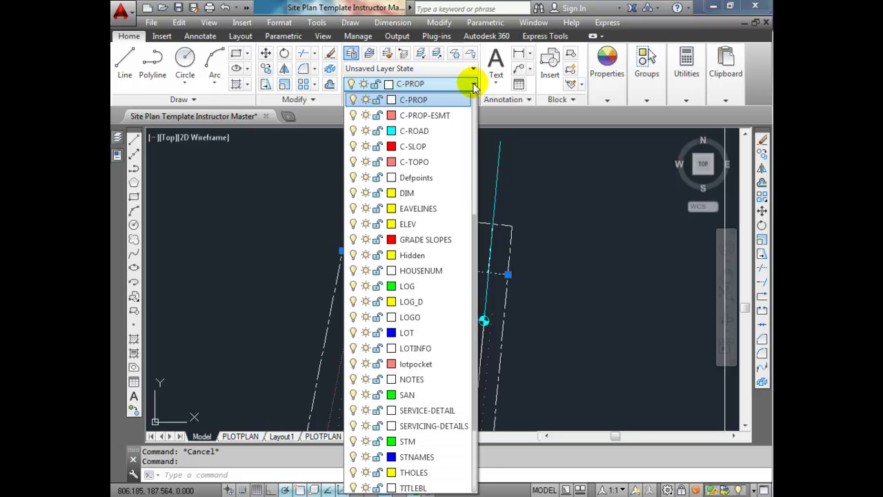
pyautogui.click(411, 118)
pyautogui.press('Escape')
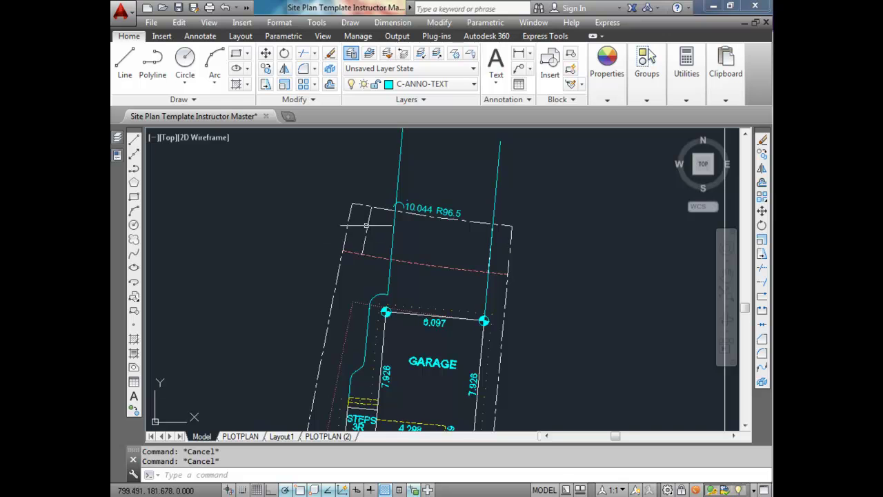
pyautogui.moveTo(355, 224); pyautogui.dragTo(420, 256, button='middle')
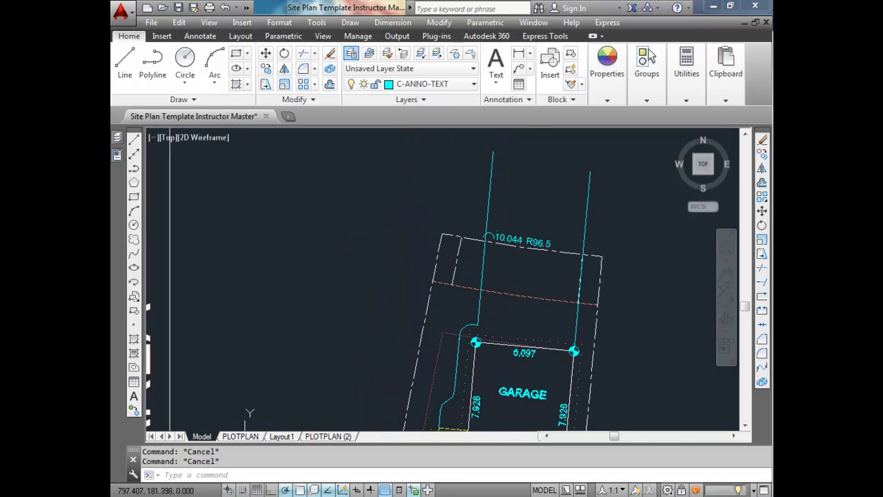
pyautogui.scroll(2, 439, 288)
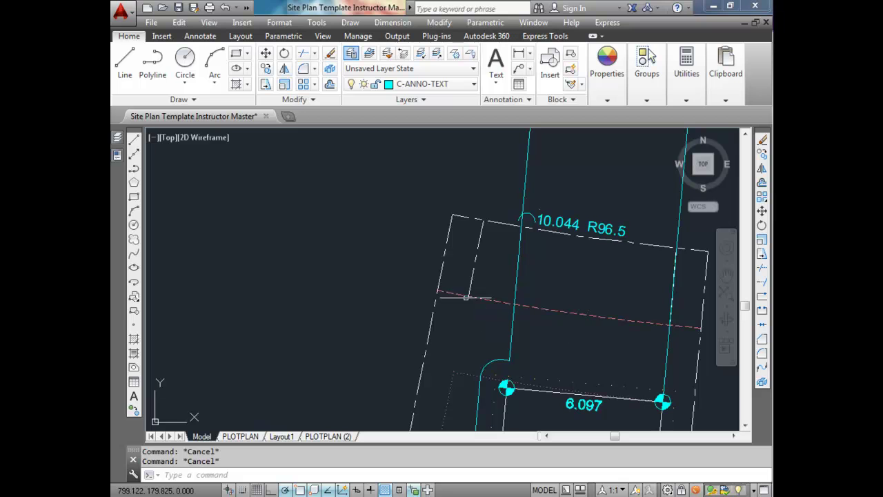
# Offset the dashed side line 2.5 to the right and delete the original
pyautogui.click(329, 84)
pyautogui.write('2.5')
pyautogui.press('Return')
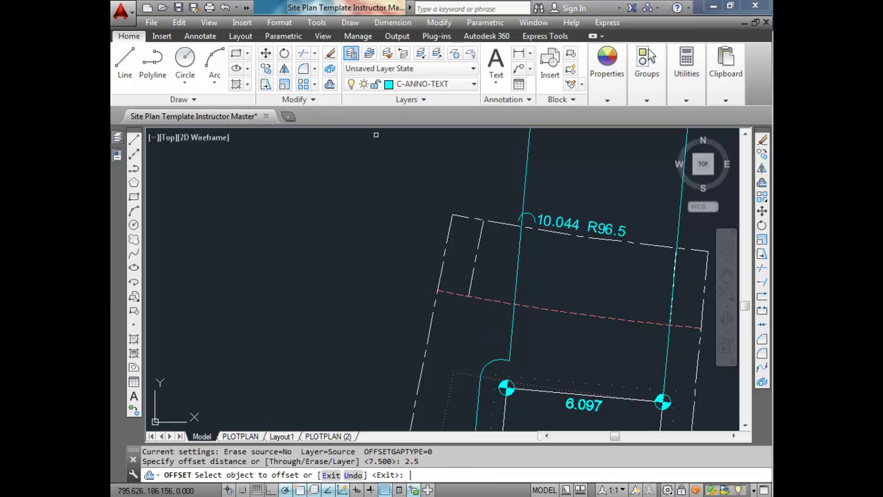
pyautogui.click(478, 242)
pyautogui.click(509, 251)
pyautogui.press('Escape')
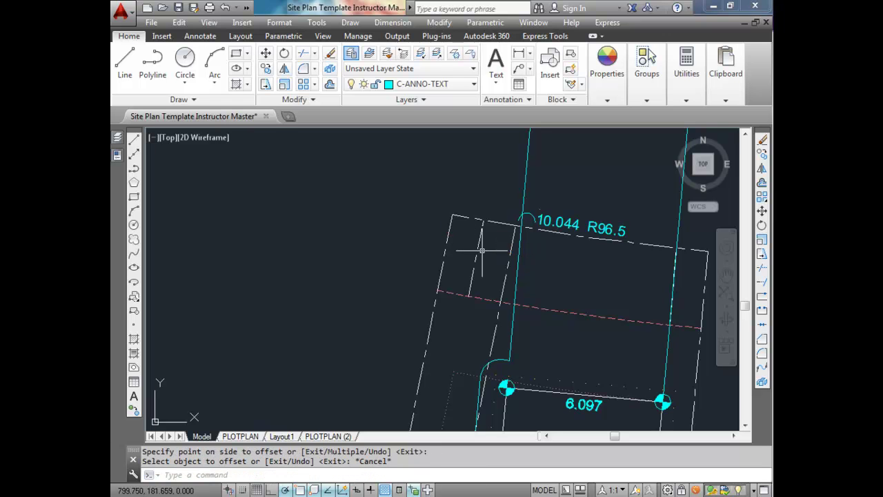
pyautogui.click(475, 255)
pyautogui.press('Delete')
# Trim the new side line at the red easement line
pyautogui.moveTo(487, 223); pyautogui.dragTo(475, 181, button='middle')
pyautogui.press('Return')
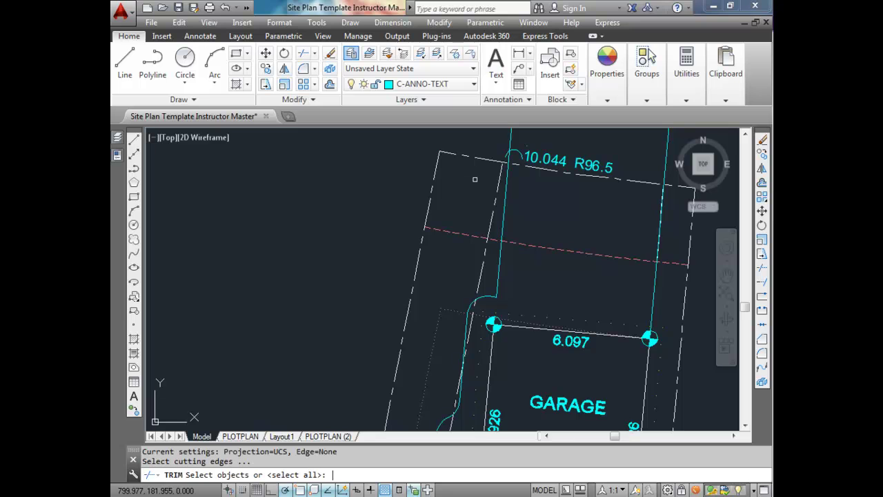
pyautogui.click(471, 233)
pyautogui.click(462, 242)
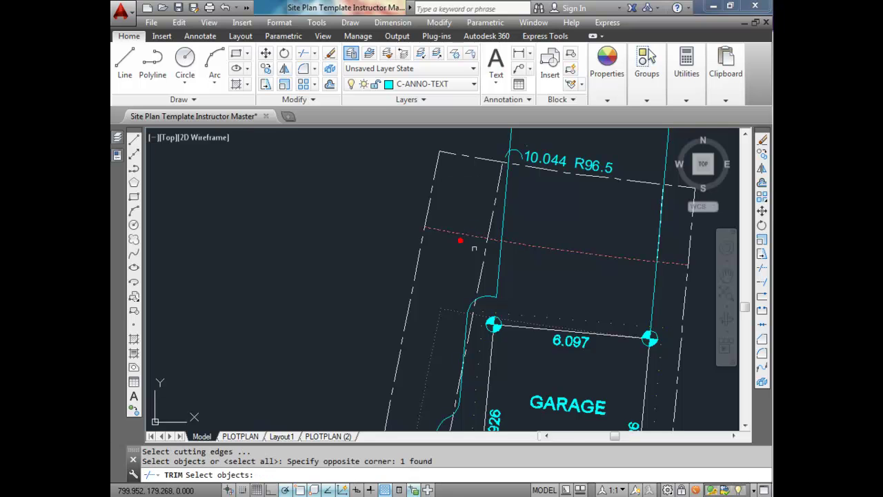
pyautogui.press('Return')
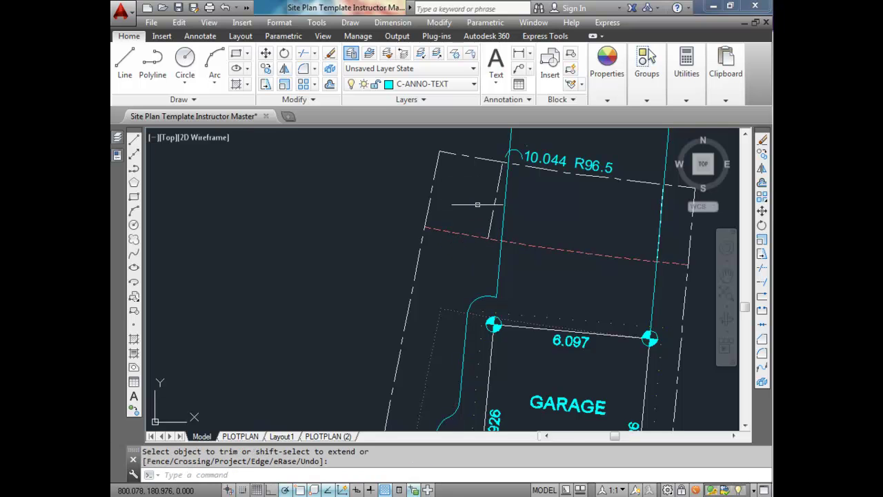
pyautogui.click(493, 205)
pyautogui.click(483, 192)
pyautogui.press('Return')
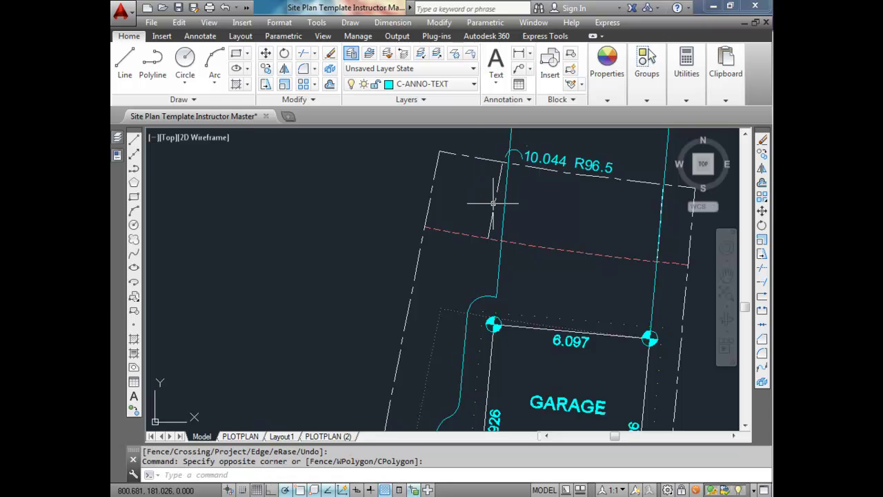
# Move the trimmed side line onto layer C-PROP-ESMT
pyautogui.click(491, 191)
pyautogui.click(470, 84)
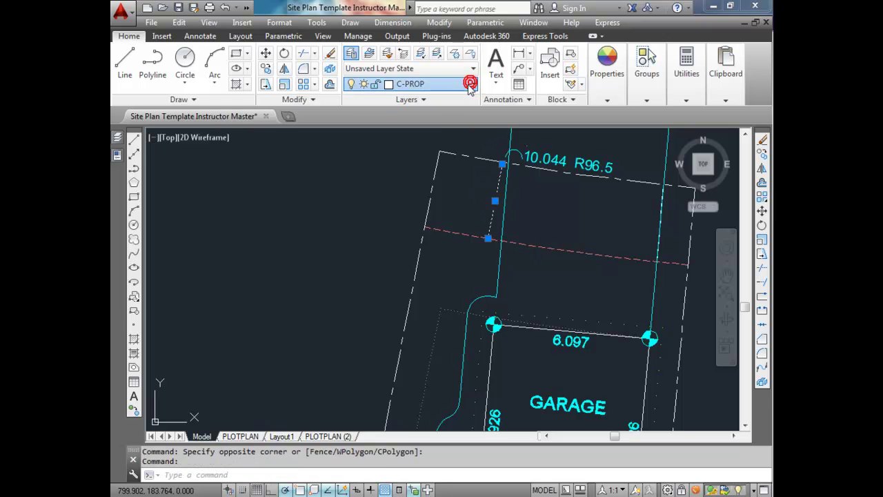
pyautogui.click(436, 119)
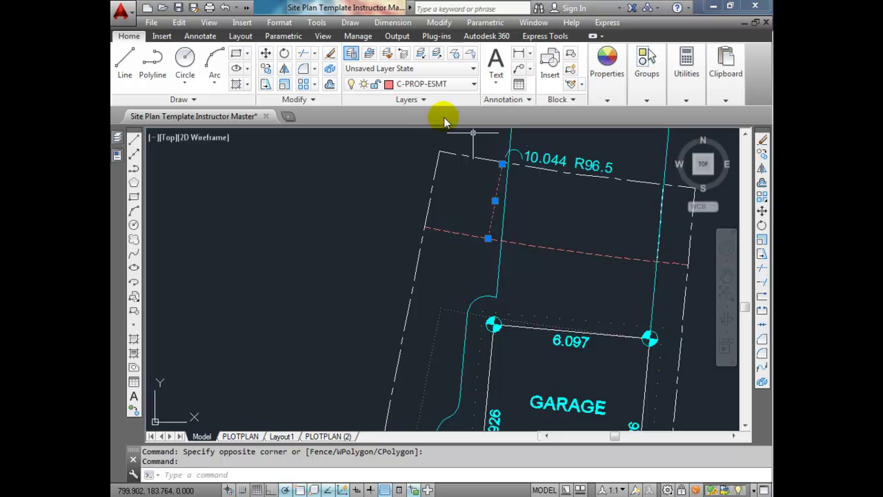
pyautogui.press('Escape')
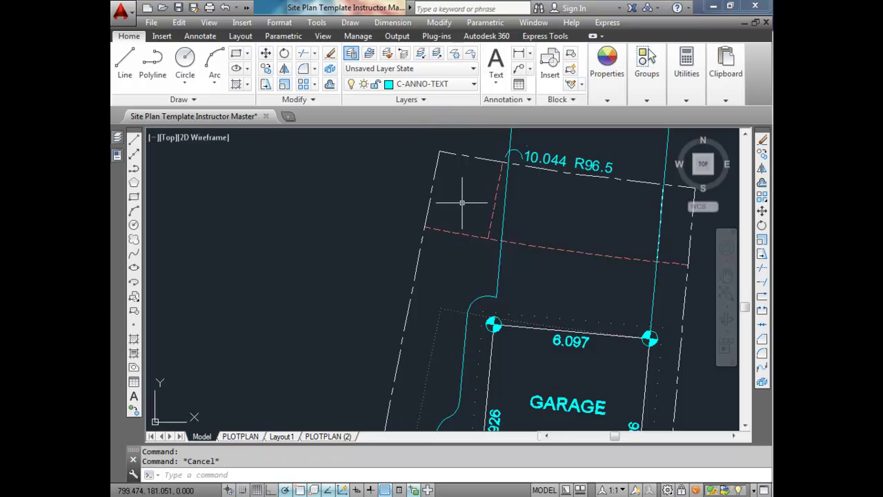
# Offset the lot's front boundary line 1.5 units
pyautogui.scroll(-5, 461, 202)
pyautogui.scroll(4, 415, 225)
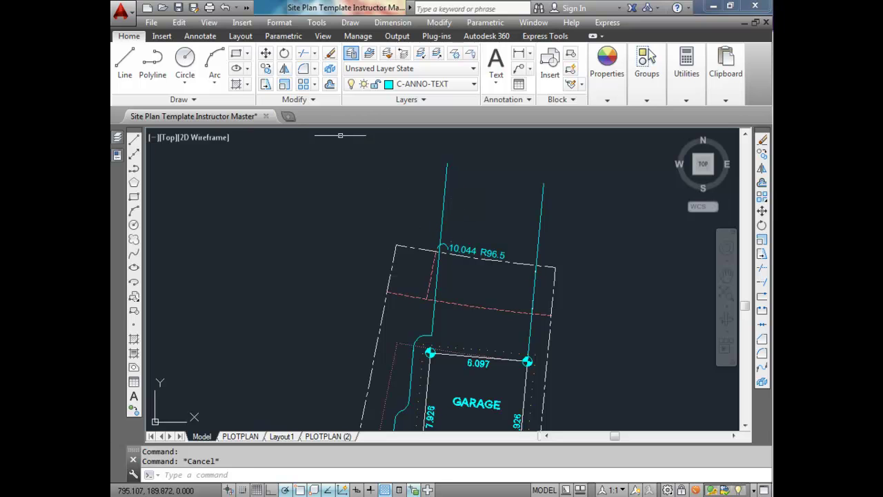
pyautogui.click(329, 84)
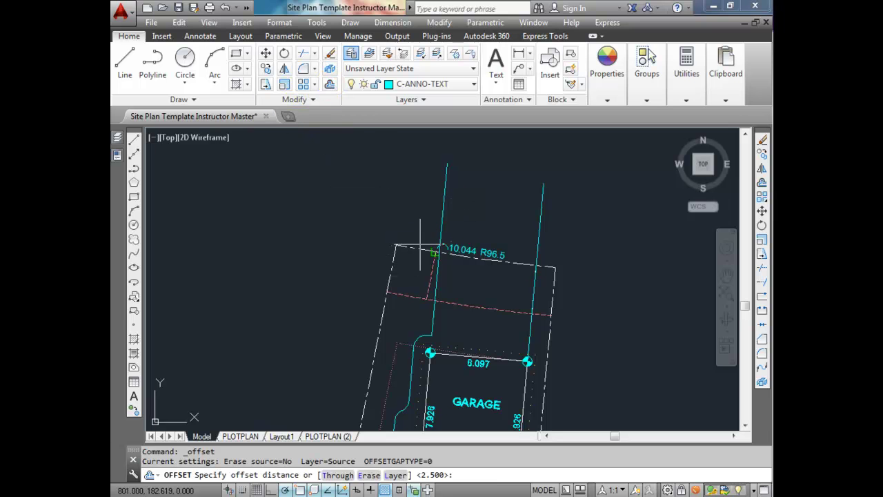
pyautogui.write('1.5')
pyautogui.press('Return')
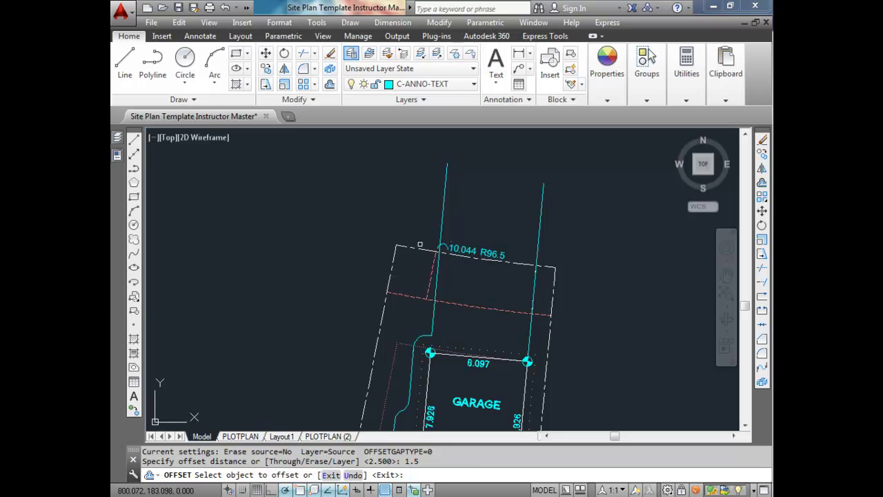
pyautogui.click(420, 248)
pyautogui.press('Return')
pyautogui.press('Return')
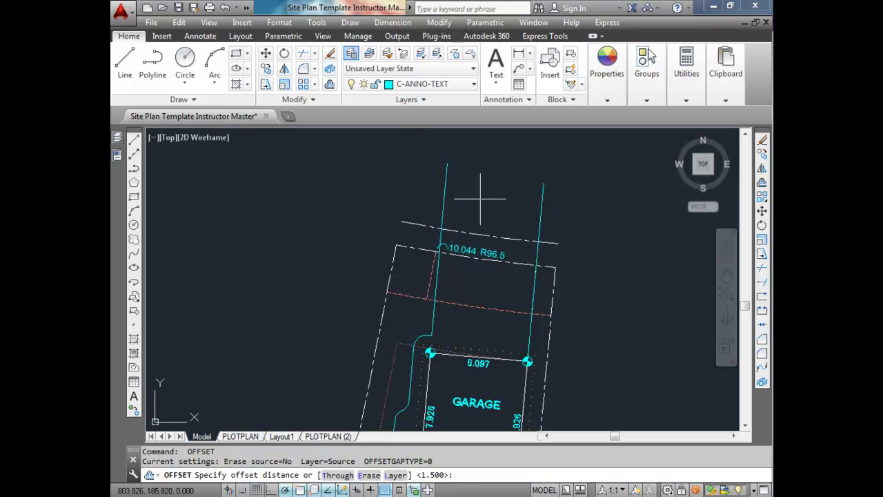
# Offset the front boundary 3 units above it, then window-select both new lines
pyautogui.press('Return')
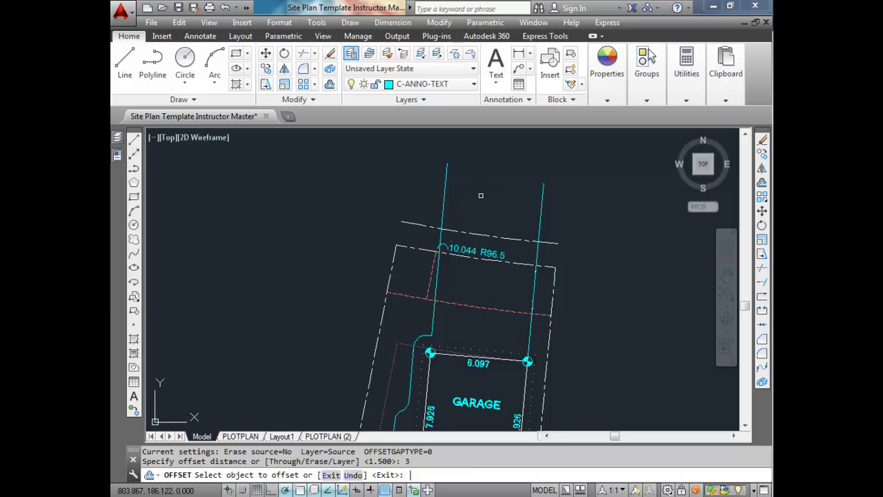
pyautogui.click(482, 235)
pyautogui.click(495, 167)
pyautogui.press('Escape')
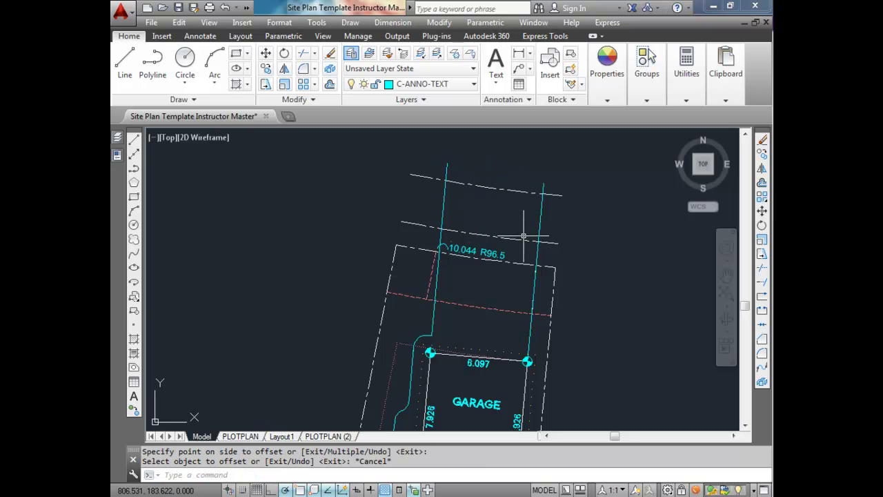
pyautogui.click(528, 247)
pyautogui.click(509, 178)
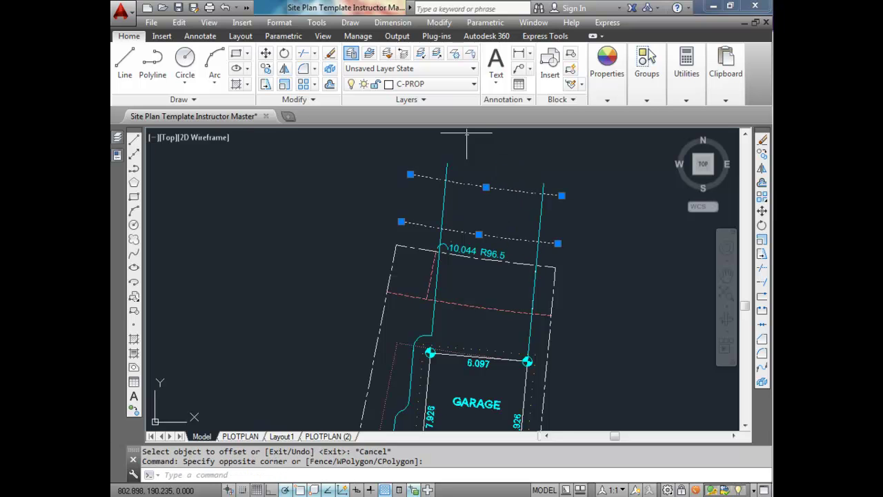
# Put both selected offset road lines on layer C-ROAD so they show cyan
pyautogui.click(474, 83)
pyautogui.moveTo(472, 226); pyautogui.dragTo(473, 142)
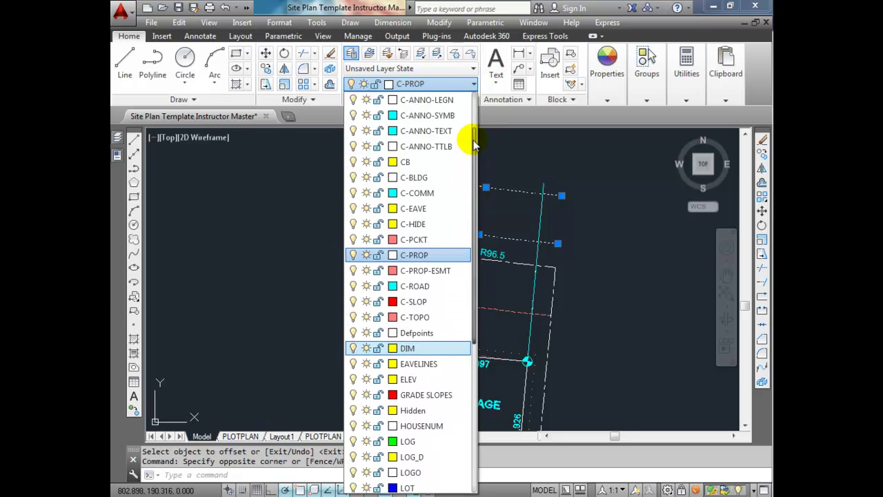
pyautogui.click(407, 286)
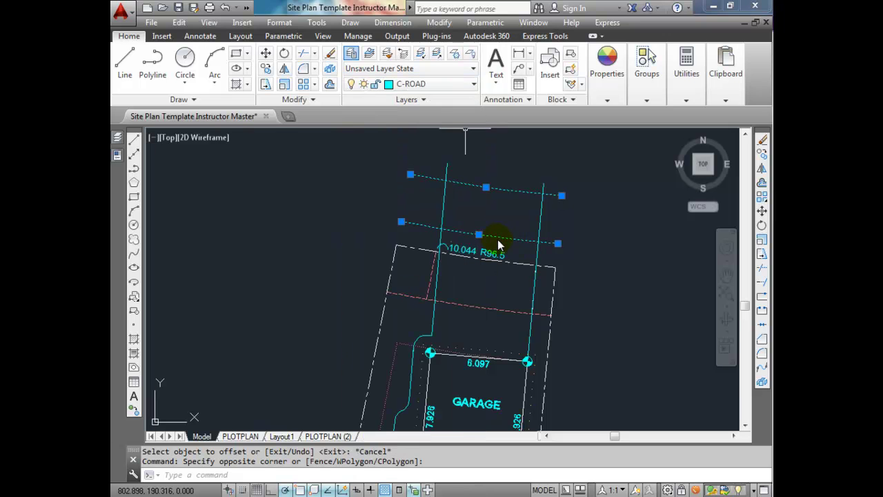
pyautogui.press('Escape')
pyautogui.press('Escape')
pyautogui.press('Escape')
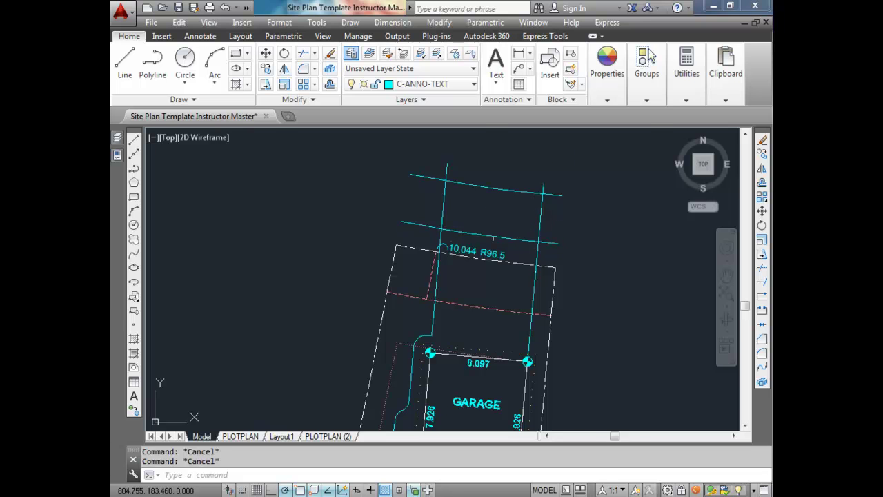
# Add an arc-length dimension just above the lower road line
pyautogui.scroll(4, 499, 239)
pyautogui.moveTo(480, 230); pyautogui.dragTo(499, 245, button='middle')
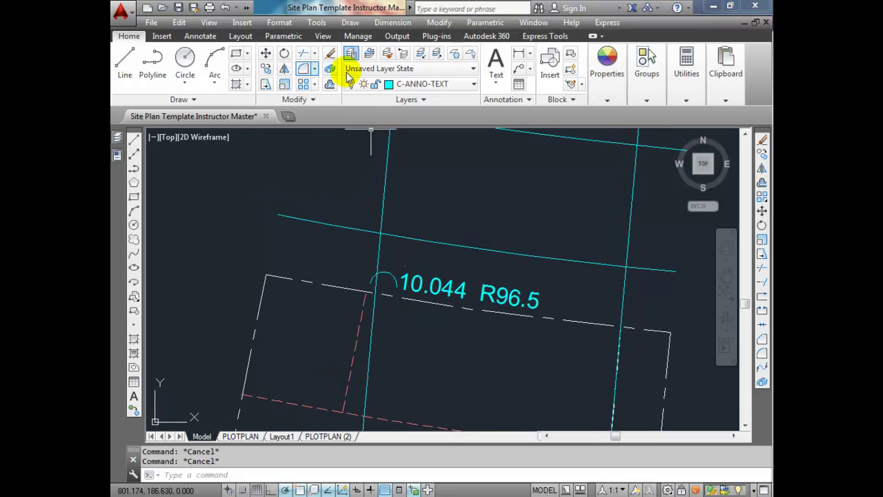
pyautogui.click(183, 36)
pyautogui.click(347, 61)
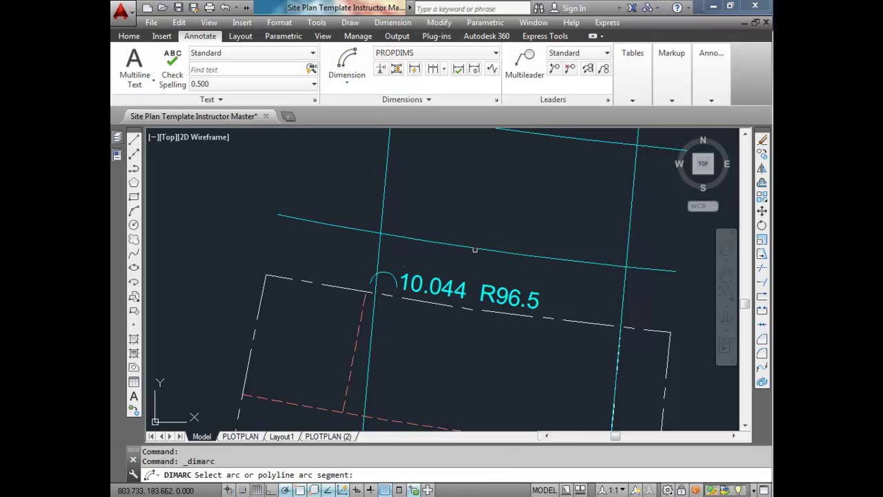
pyautogui.click(474, 249)
pyautogui.click(477, 219)
pyautogui.press('Escape')
# Override the 9.888 dimension's text to read '1.5m B.O.W.'
pyautogui.click(473, 229)
pyautogui.click(117, 156)
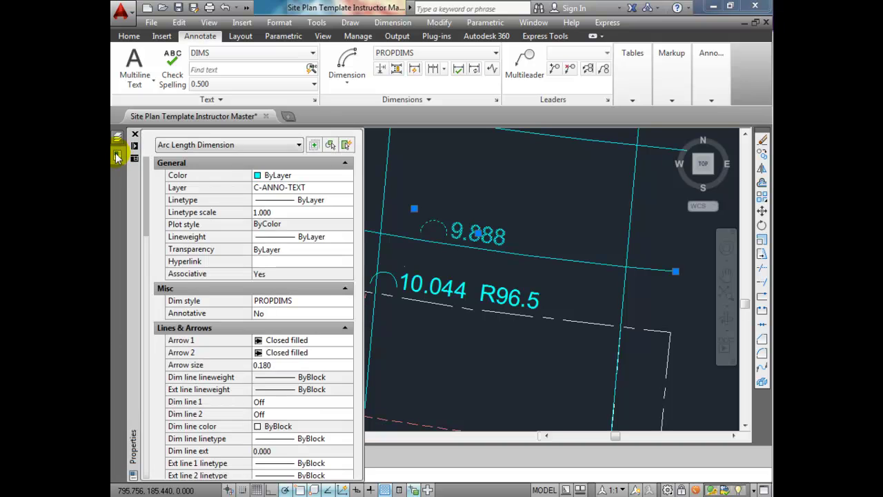
pyautogui.moveTo(145, 200); pyautogui.dragTo(152, 325)
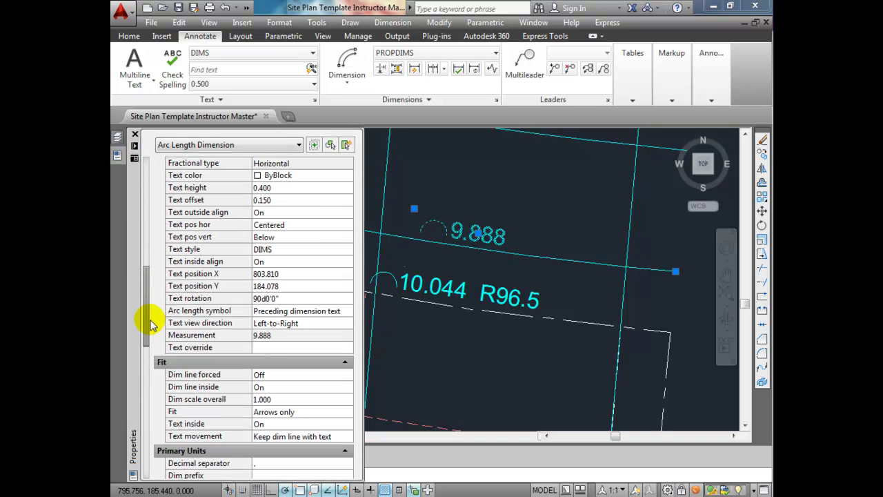
pyautogui.click(261, 347)
pyautogui.write('<>')
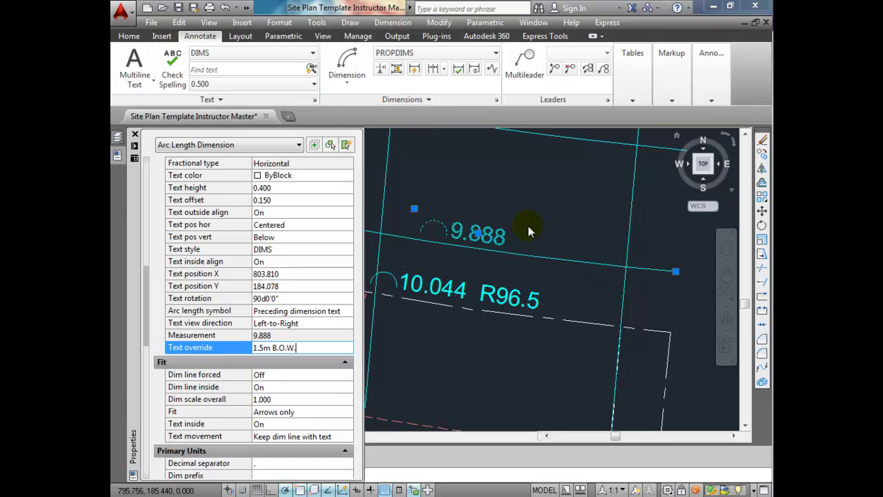
pyautogui.press('Return')
pyautogui.hotkey('ctrl', '1')
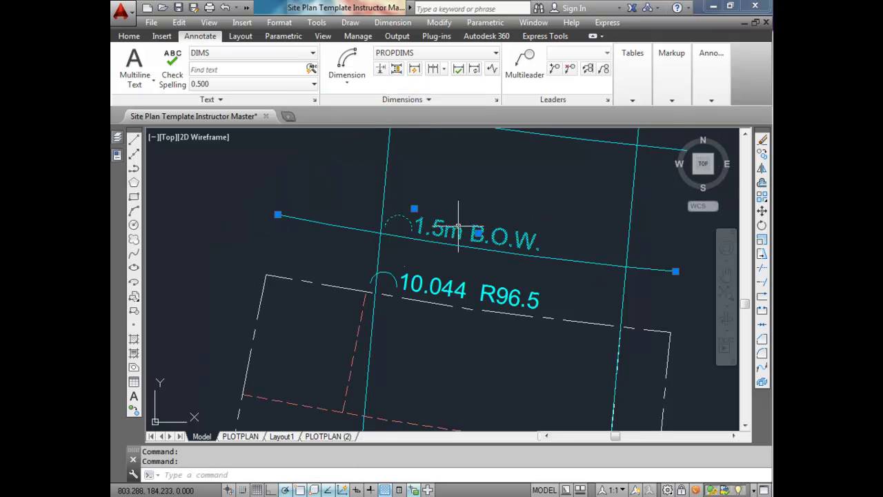
pyautogui.press('Escape')
# Explode the 1.5m B.O.W. dimension and erase its arc-length symbol
pyautogui.click(414, 225)
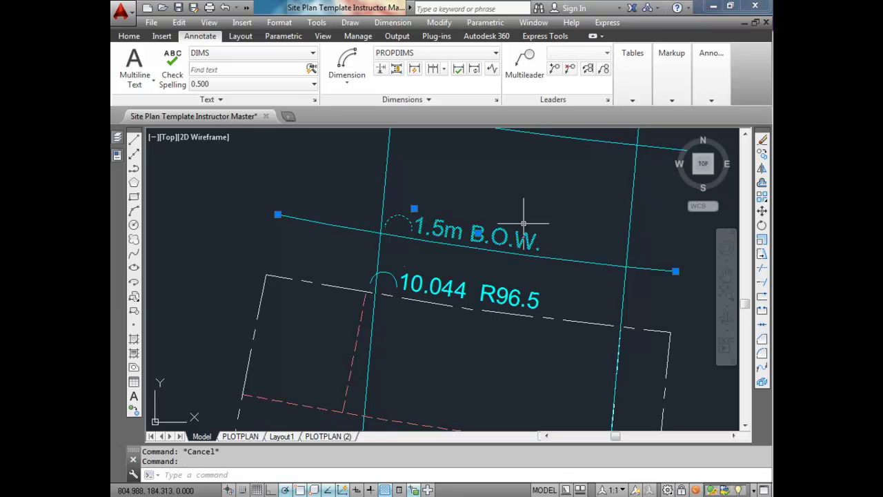
pyautogui.click(762, 380)
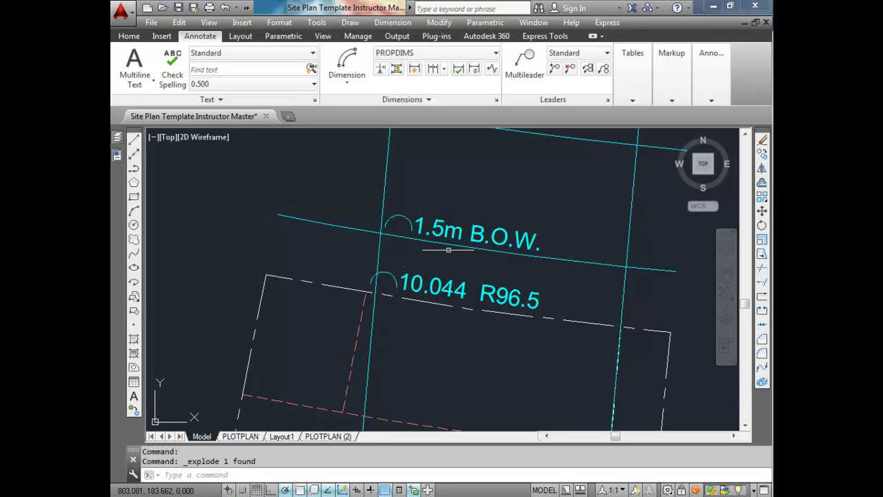
pyautogui.click(406, 216)
pyautogui.press('Delete')
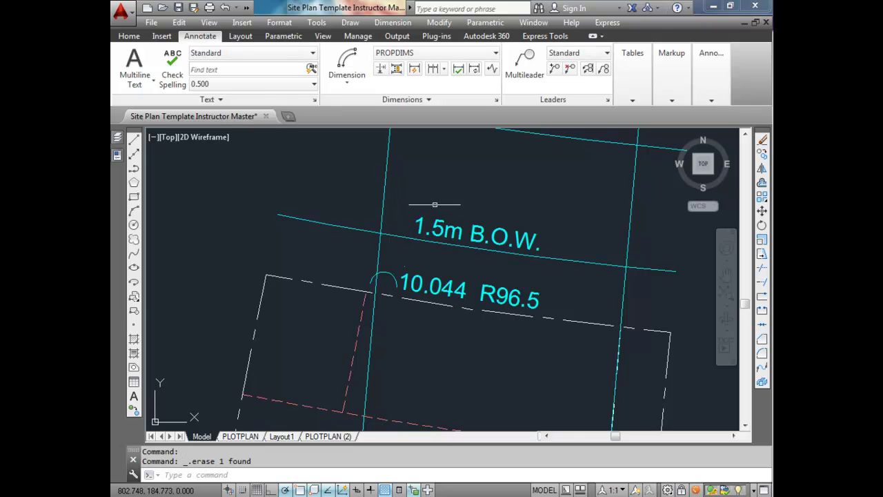
pyautogui.scroll(-2, 444, 223)
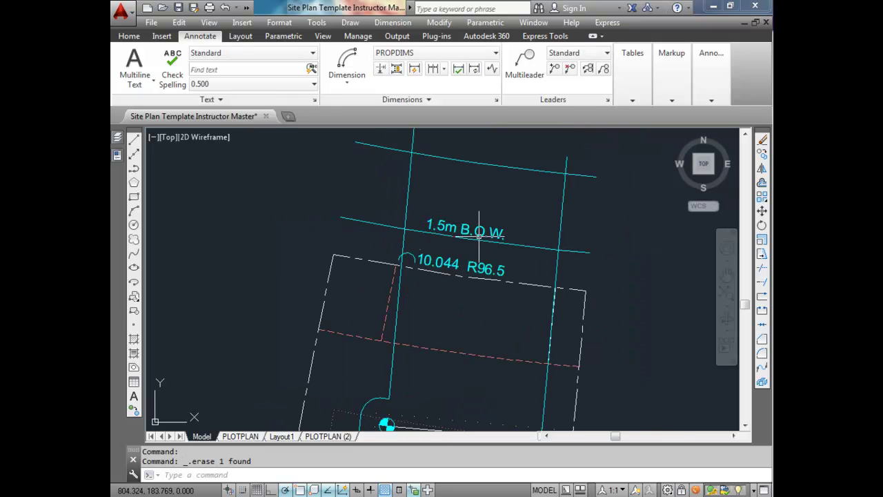
pyautogui.moveTo(473, 231); pyautogui.dragTo(481, 278, button='middle')
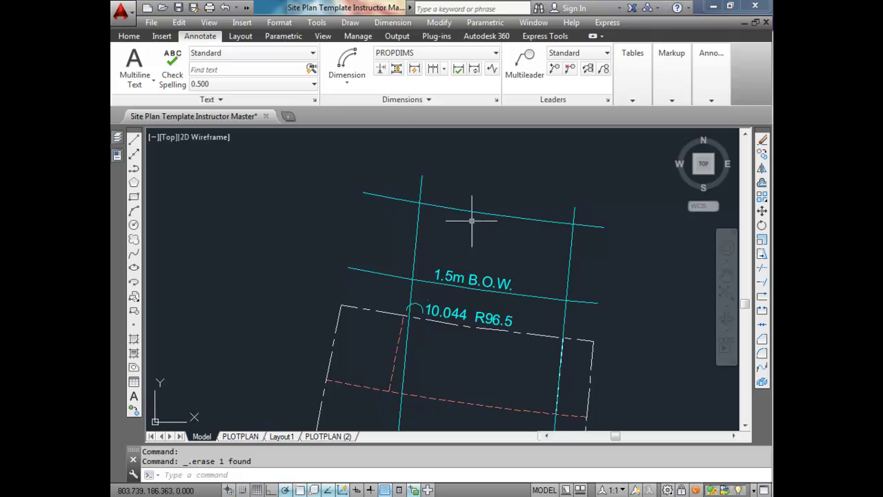
# Add a 9.576 arc-length dimension above the upper road line
pyautogui.click(346, 65)
pyautogui.click(469, 206)
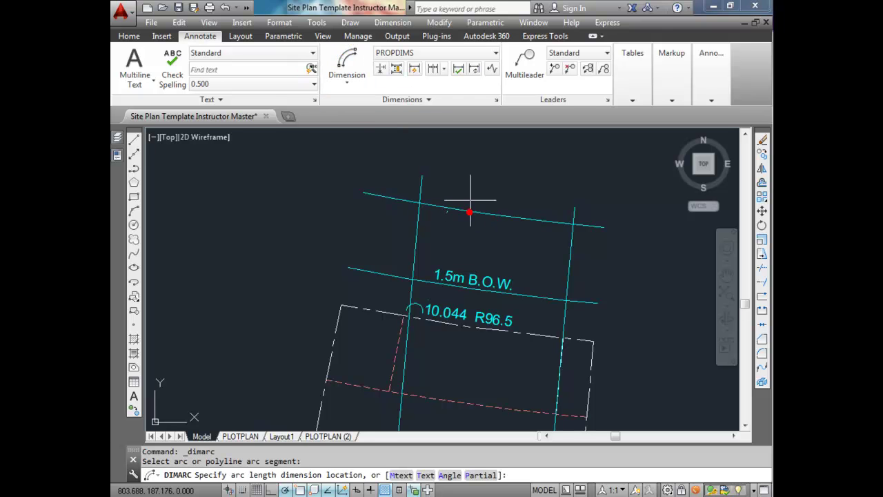
pyautogui.click(478, 194)
pyautogui.click(478, 193)
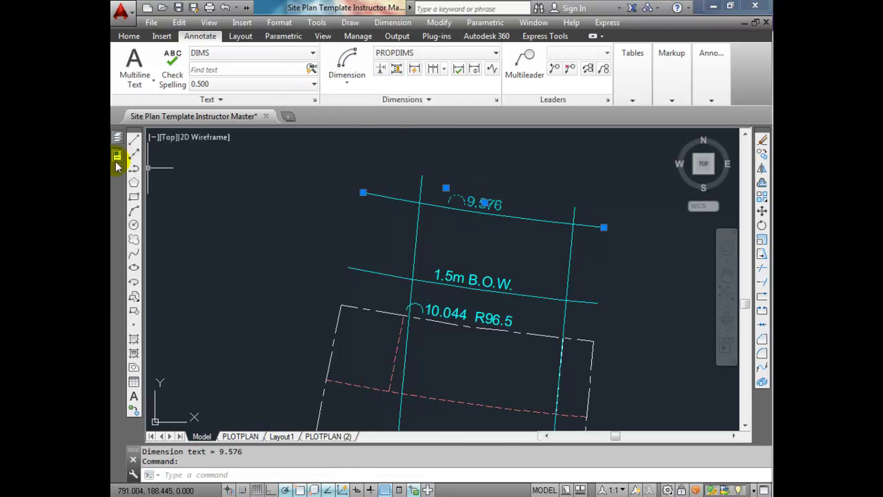
# Override the dimension's text to read '3m L.O.G.'
pyautogui.moveTo(113, 156)
pyautogui.moveTo(145, 193); pyautogui.dragTo(145, 296)
pyautogui.click(271, 400)
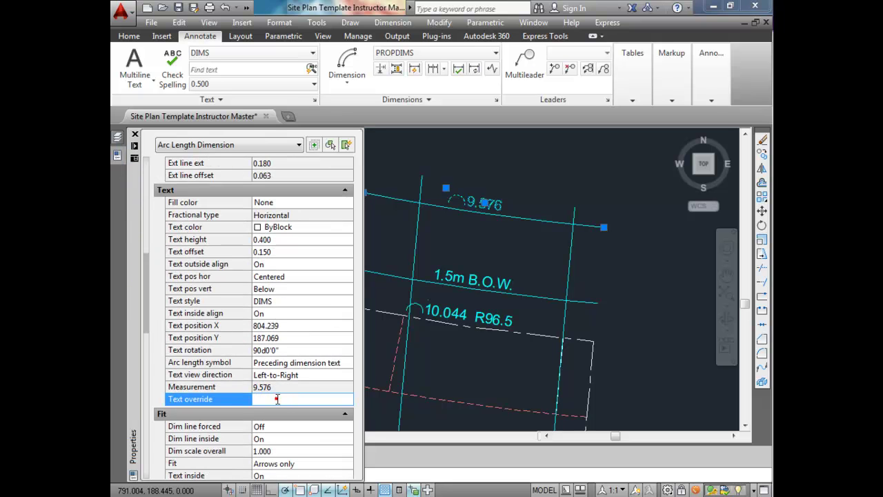
pyautogui.write('3m L.O.G.')
pyautogui.press('Return')
pyautogui.hotkey('ctrl', '1')
pyautogui.press('Escape')
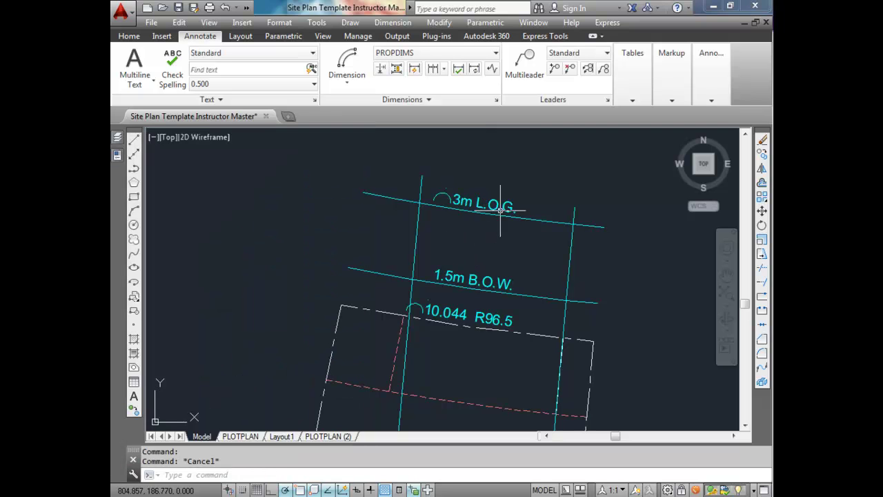
# Explode the 3m L.O.G. dimension and select its arc-length symbol
pyautogui.click(492, 205)
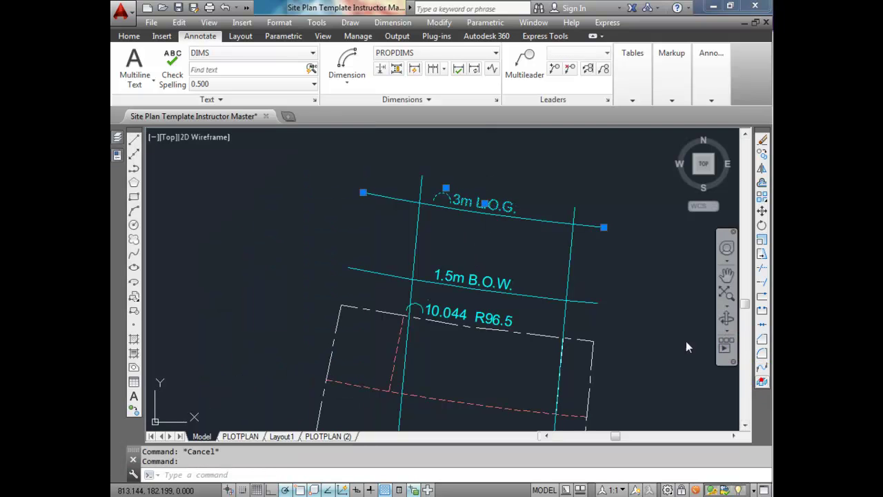
pyautogui.click(761, 381)
pyautogui.press('Escape')
pyautogui.click(447, 195)
pyautogui.press('Delete')
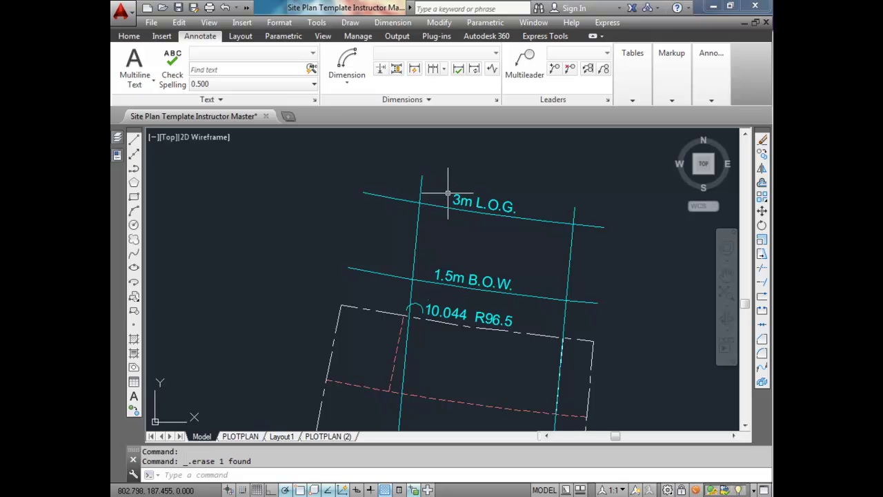
pyautogui.scroll(-2, 433, 219)
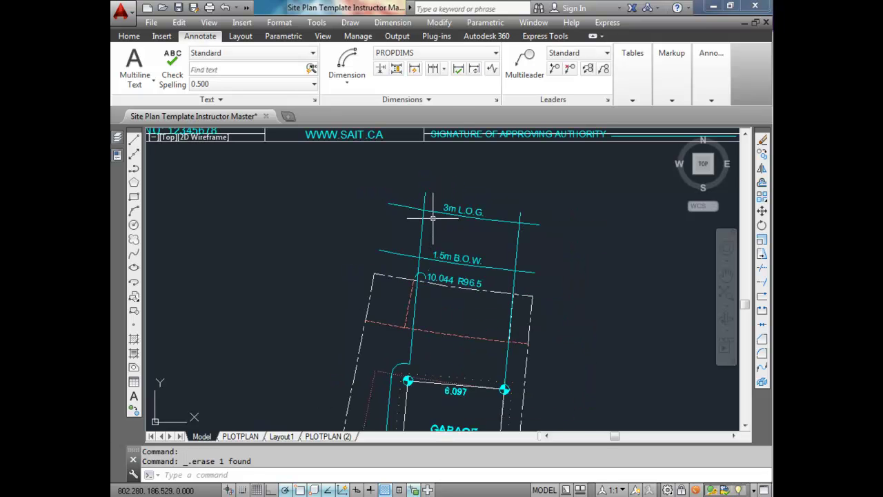
pyautogui.scroll(2, 435, 223)
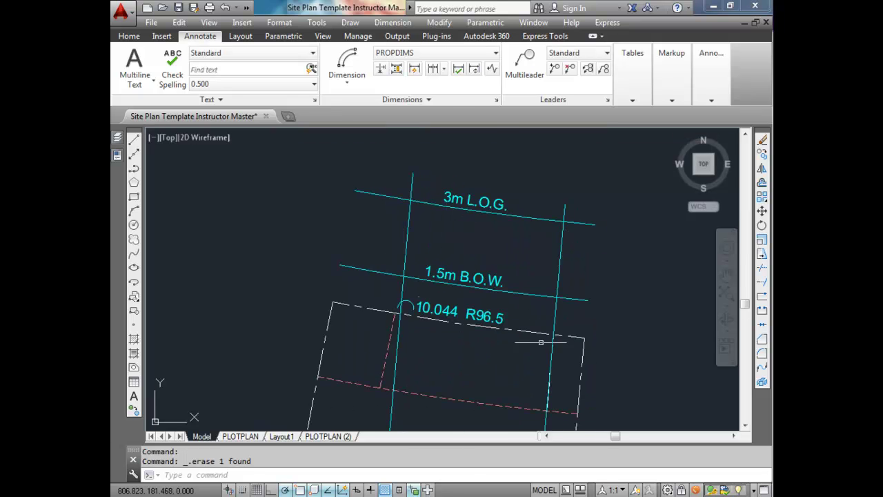
pyautogui.moveTo(541, 348); pyautogui.dragTo(549, 264, button='middle')
pyautogui.click(562, 241)
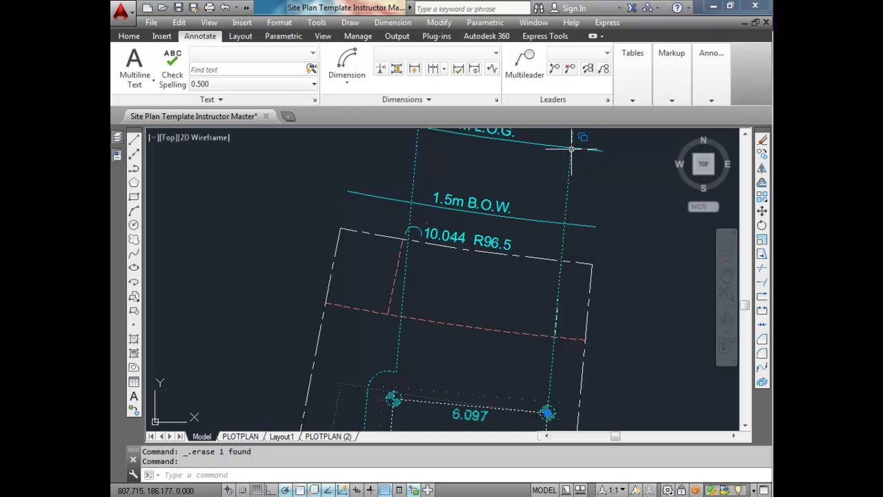
pyautogui.moveTo(572, 183)
pyautogui.mouseDown(button='middle')
pyautogui.moveTo(520, 214)
pyautogui.moveTo(513, 259)
pyautogui.mouseUp(button='middle')
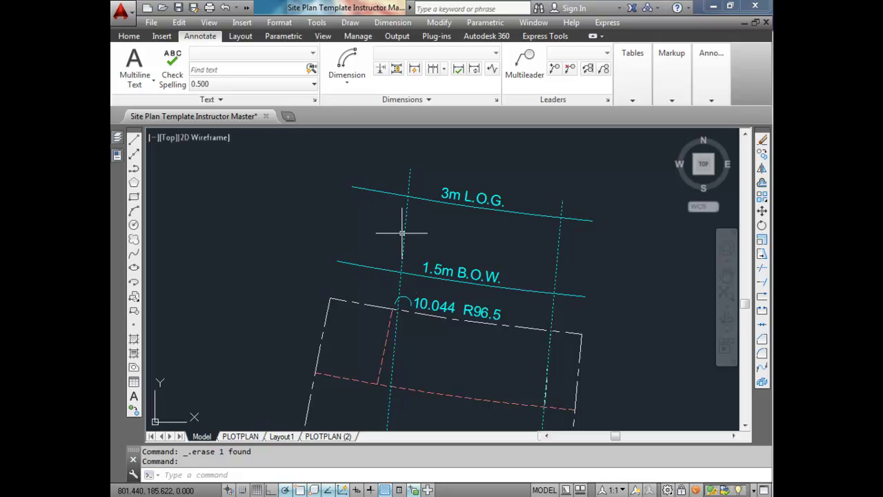
# Start in-place editing of the driveway block reference
pyautogui.scroll(-3, 409, 223)
pyautogui.rightClick(502, 243)
pyautogui.click(534, 185)
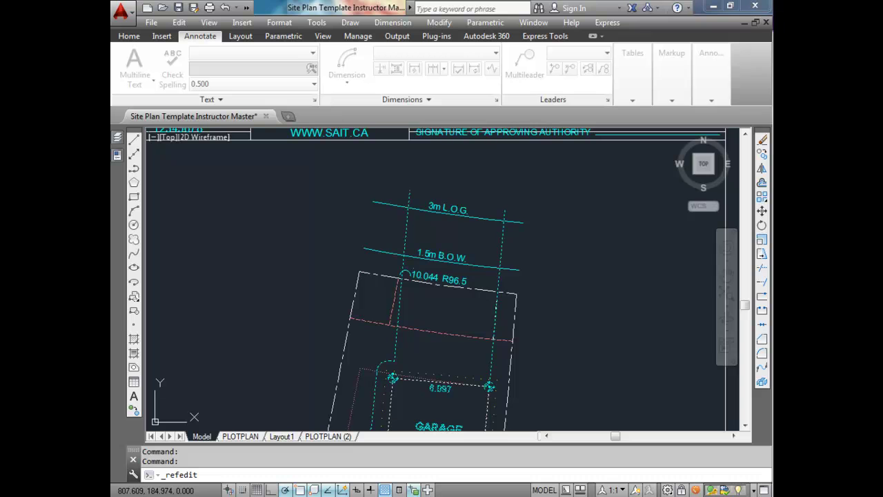
pyautogui.moveTo(567, 62); pyautogui.dragTo(460, 95)
pyautogui.click(501, 307)
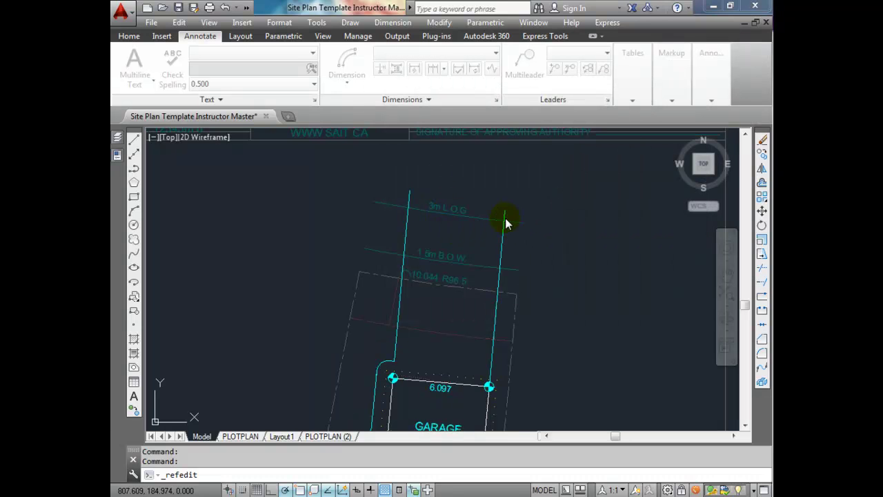
# Trim the right driveway edge back to the 1.5m B.O.W. line
pyautogui.click(503, 234)
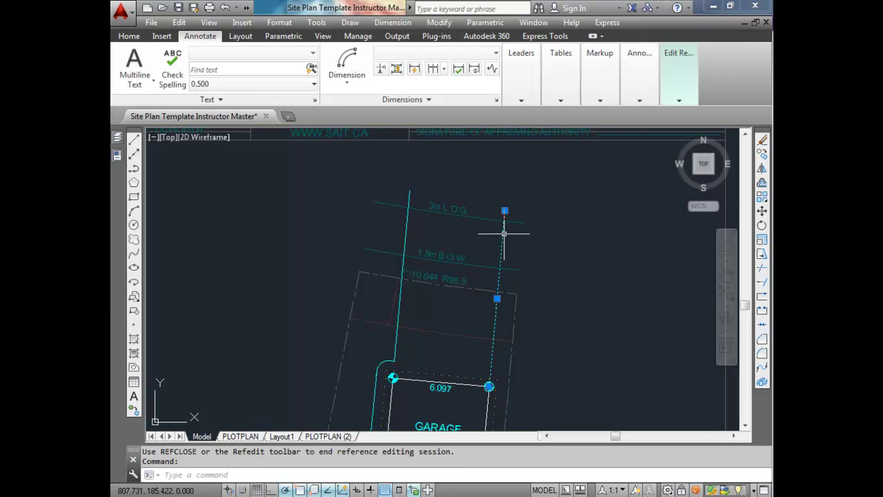
pyautogui.scroll(2, 499, 235)
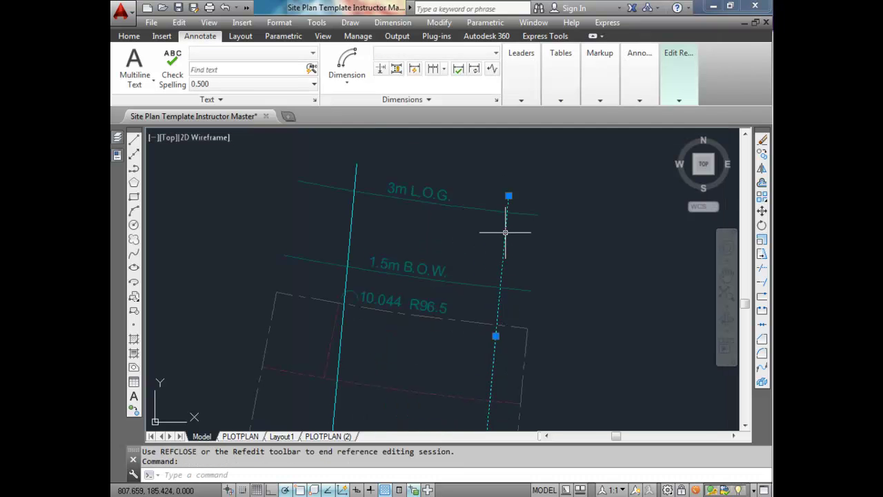
pyautogui.press('Escape')
pyautogui.press('Escape')
pyautogui.write('tr')
pyautogui.press('Return')
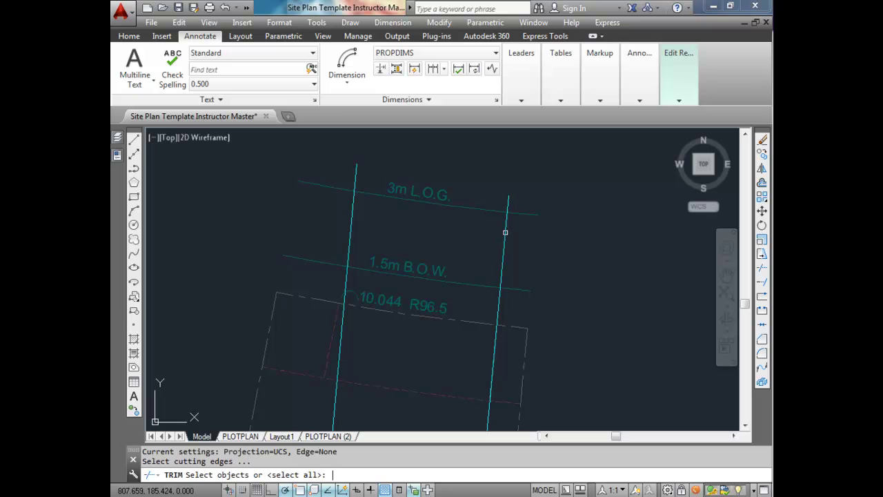
pyautogui.press('Return')
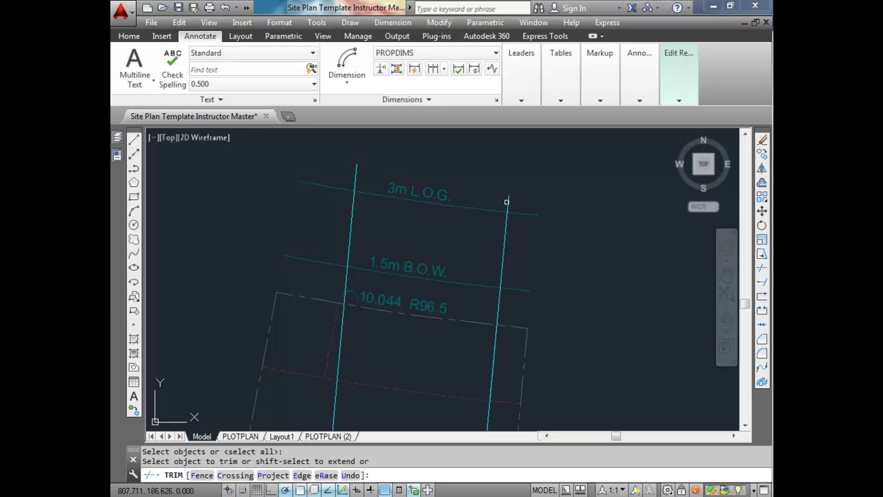
pyautogui.click(506, 202)
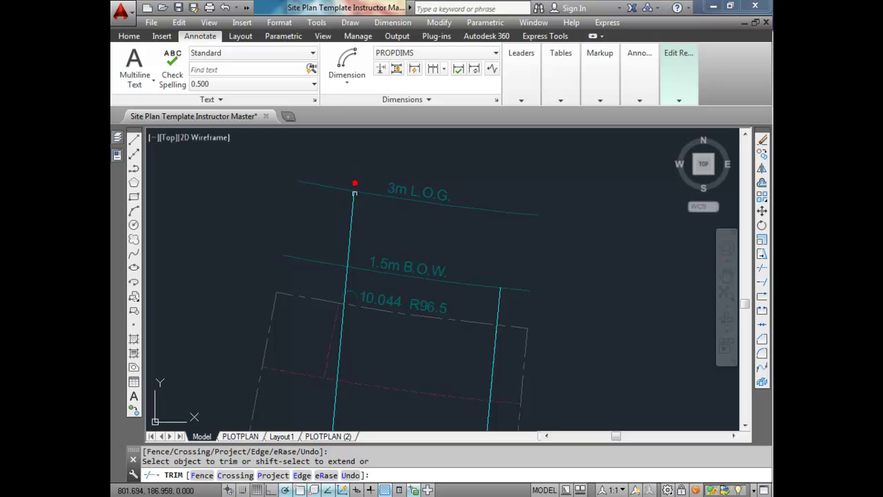
pyautogui.press('Escape')
# Draw angled left and right driveway edges from the 1.5m B.O.W. line to the 3m L.O.G. line
pyautogui.write('l')
pyautogui.press('Return')
pyautogui.click(499, 288)
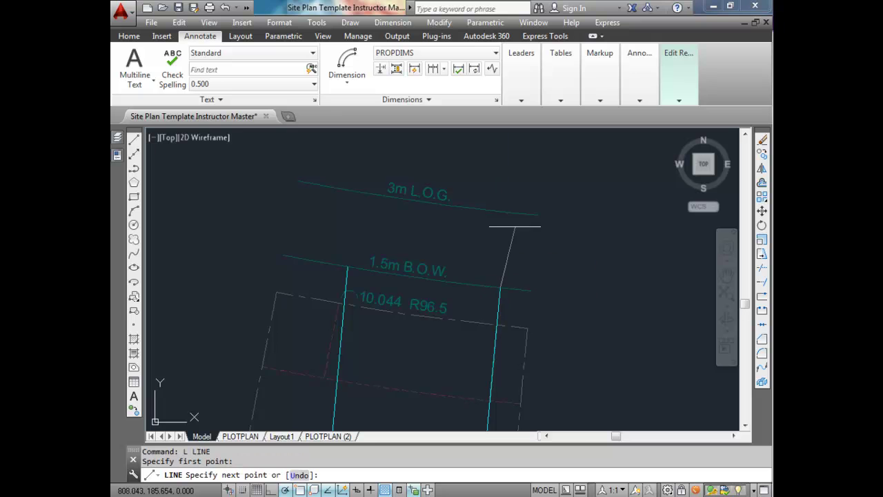
pyautogui.scroll(4, 518, 213)
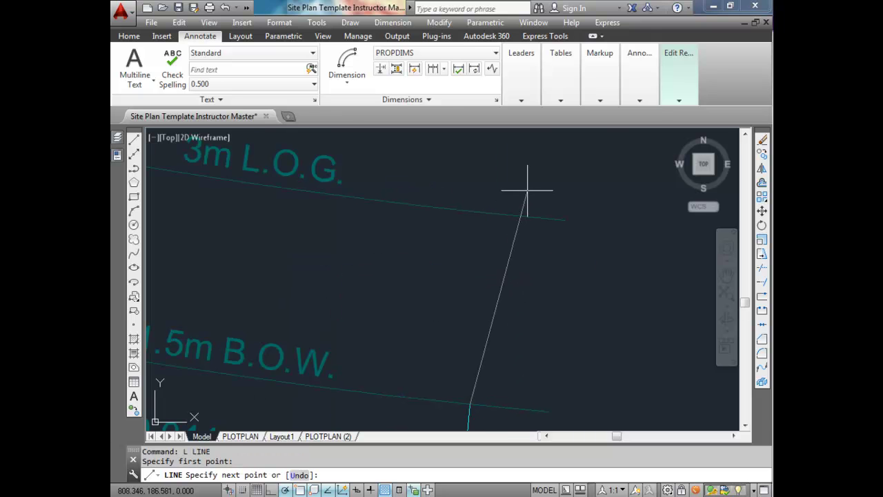
pyautogui.click(535, 186)
pyautogui.scroll(-4, 448, 262)
pyautogui.press('Return')
pyautogui.press('Return')
pyautogui.click(304, 299)
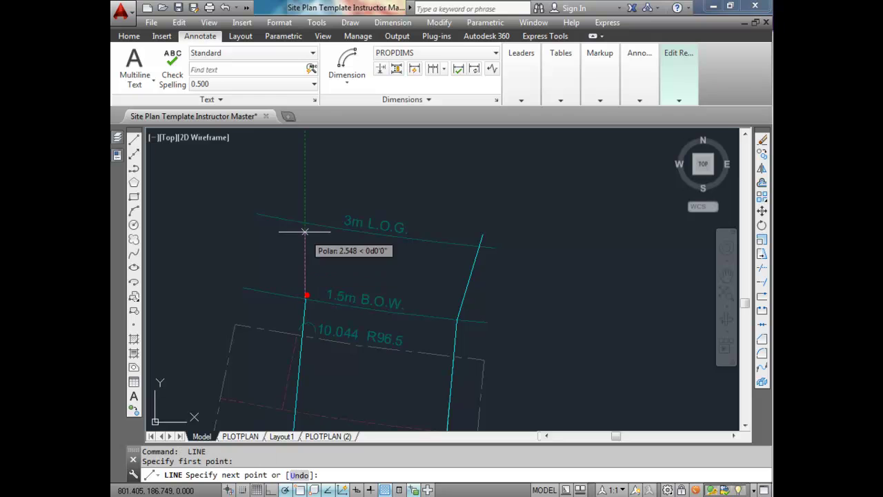
pyautogui.click(296, 188)
pyautogui.press('Escape')
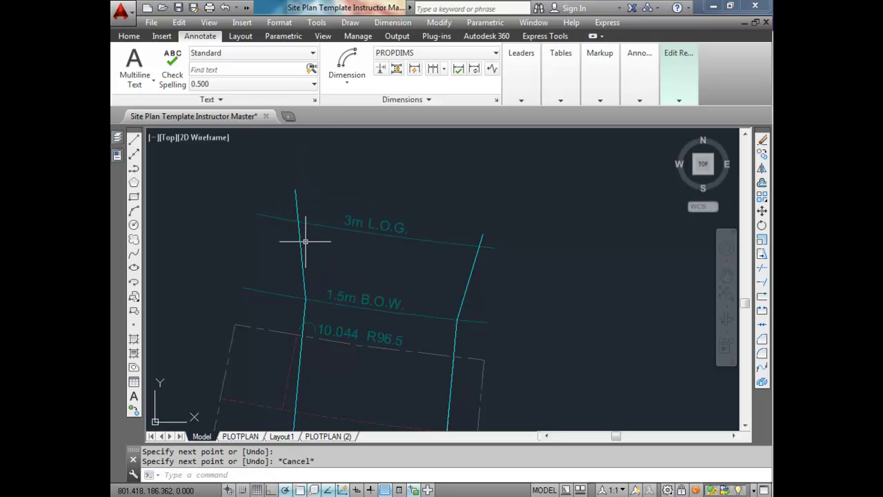
# Trim the leftover edge stubs beyond the 3m L.O.G. line
pyautogui.write('TRIM')
pyautogui.press('Return')
pyautogui.press('Return')
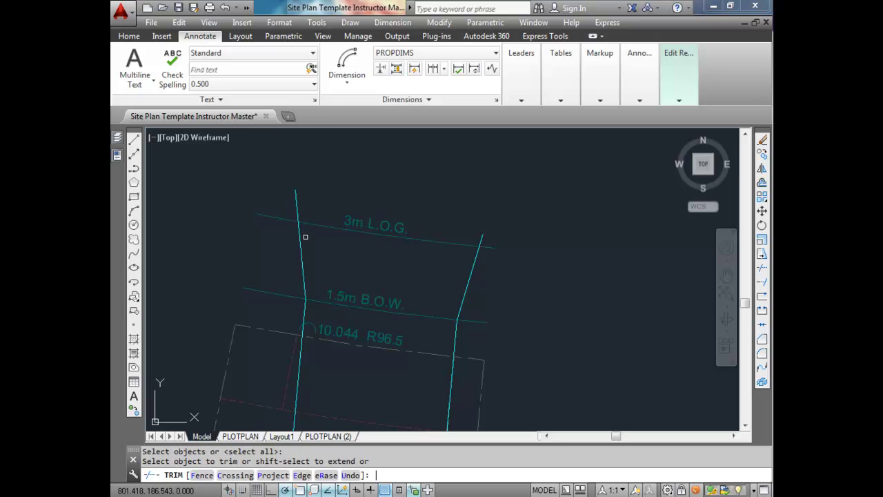
pyautogui.click(289, 196)
pyautogui.click(286, 194)
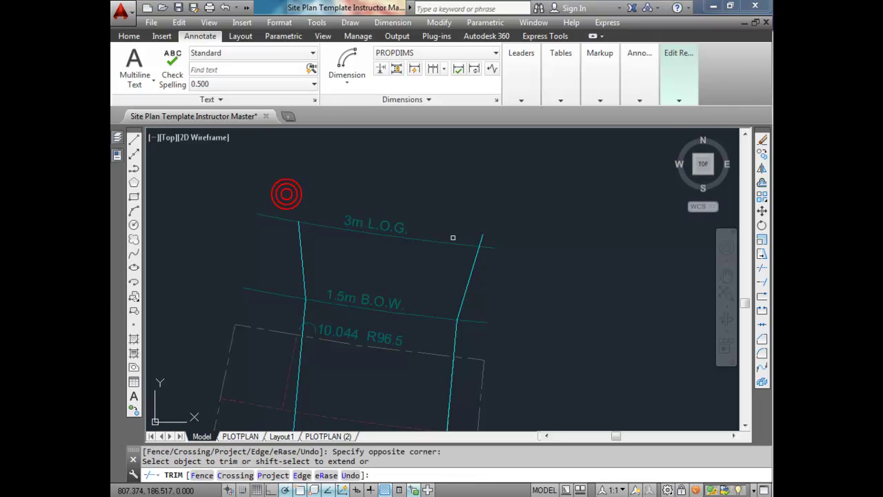
pyautogui.click(482, 238)
pyautogui.press('Return')
pyautogui.scroll(-4, 449, 246)
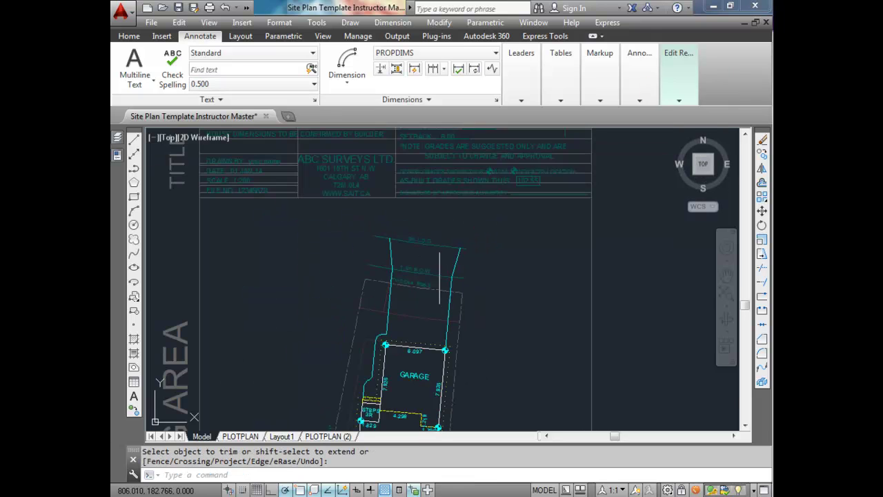
pyautogui.scroll(2, 431, 295)
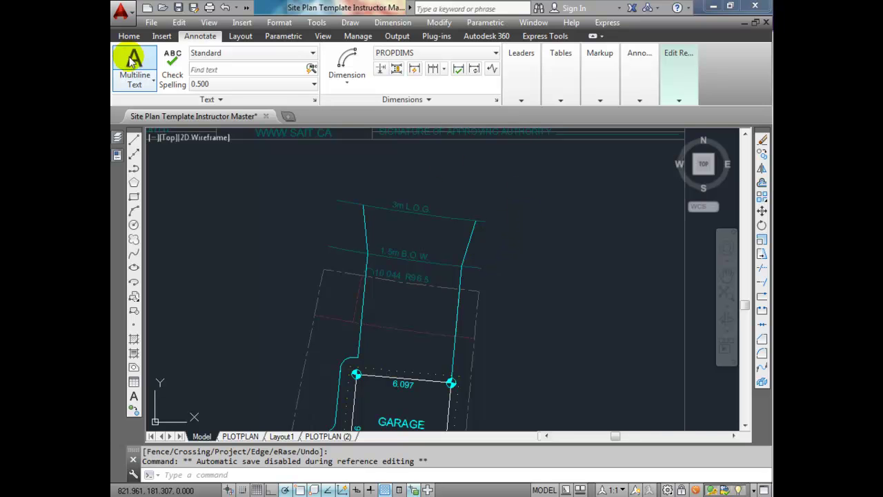
# Save the in-place edits back to the driveway block and recentre the view on it
pyautogui.click(681, 83)
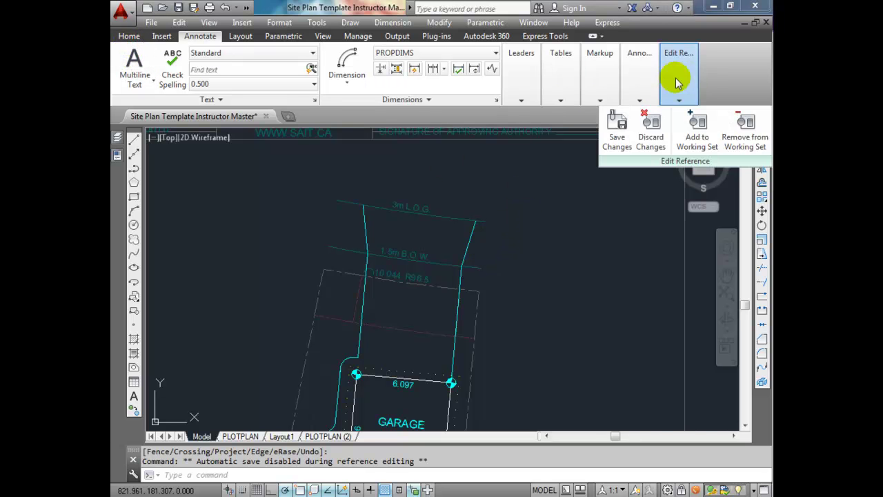
pyautogui.click(617, 133)
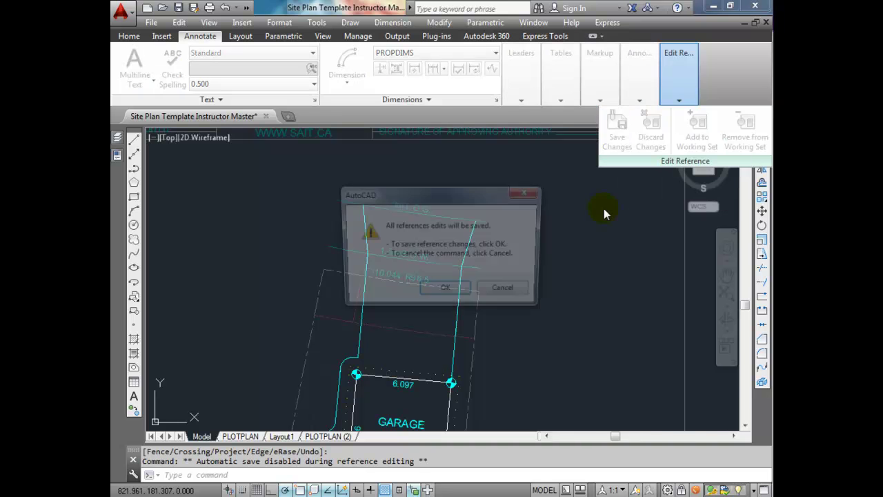
pyautogui.click(445, 292)
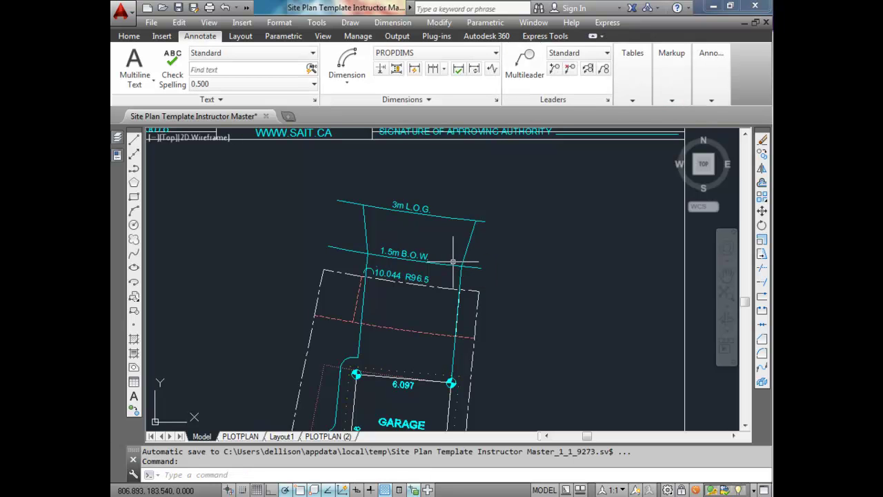
pyautogui.moveTo(365, 310); pyautogui.dragTo(416, 295, button='middle')
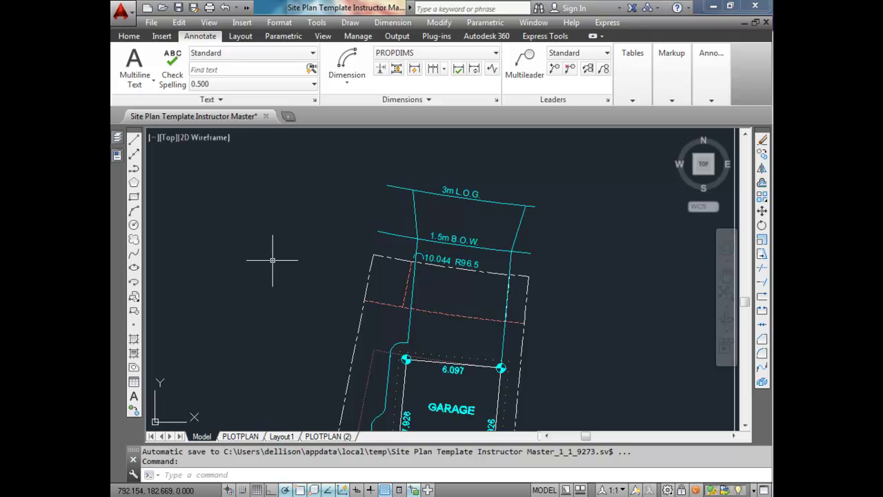
pyautogui.click(279, 23)
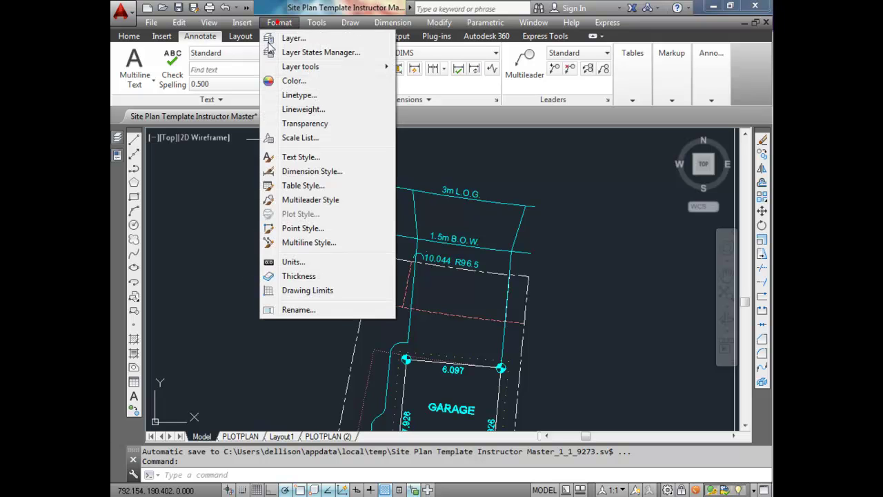
pyautogui.click(279, 22)
pyautogui.click(315, 19)
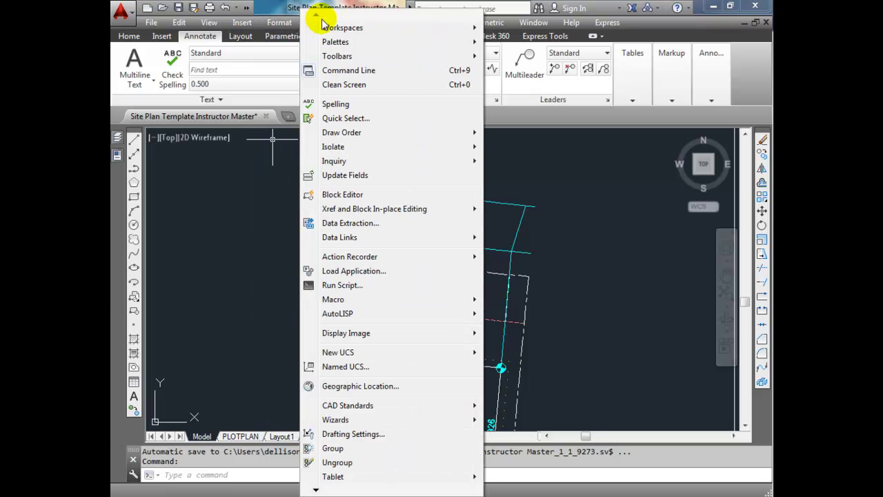
pyautogui.moveTo(315, 489)
pyautogui.click(334, 459)
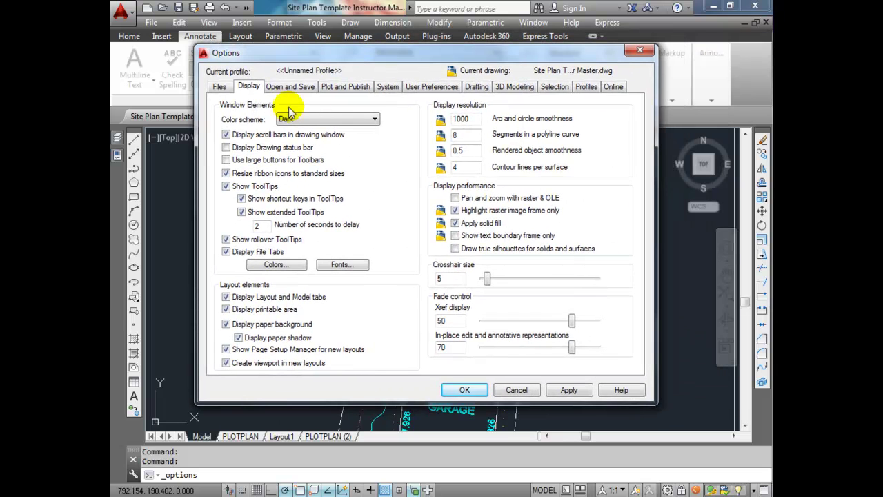
pyautogui.click(276, 264)
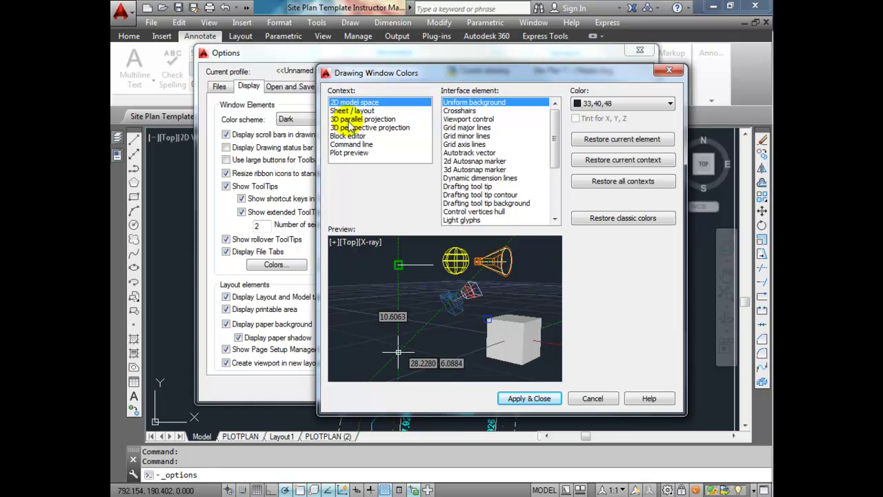
pyautogui.click(340, 135)
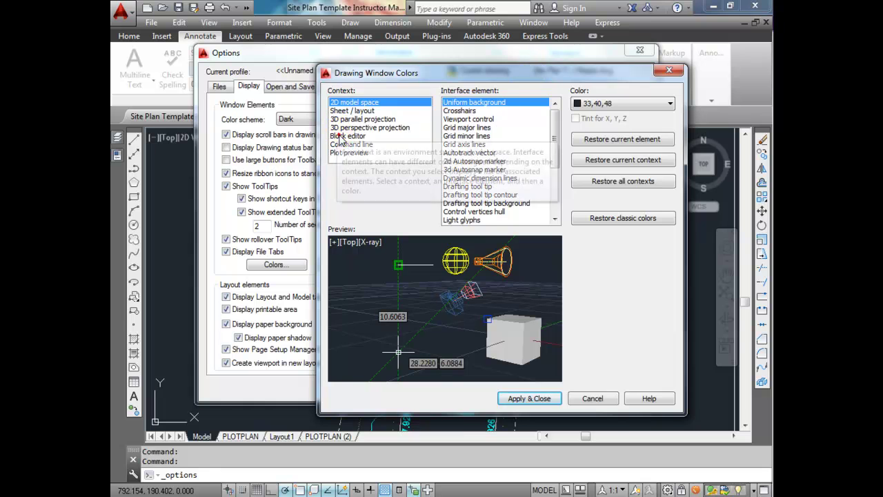
pyautogui.click(641, 104)
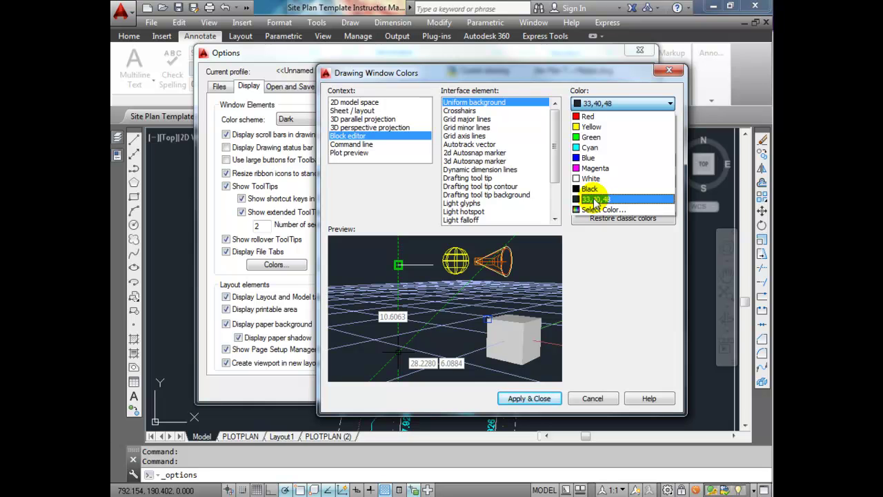
pyautogui.click(591, 398)
pyautogui.click(592, 397)
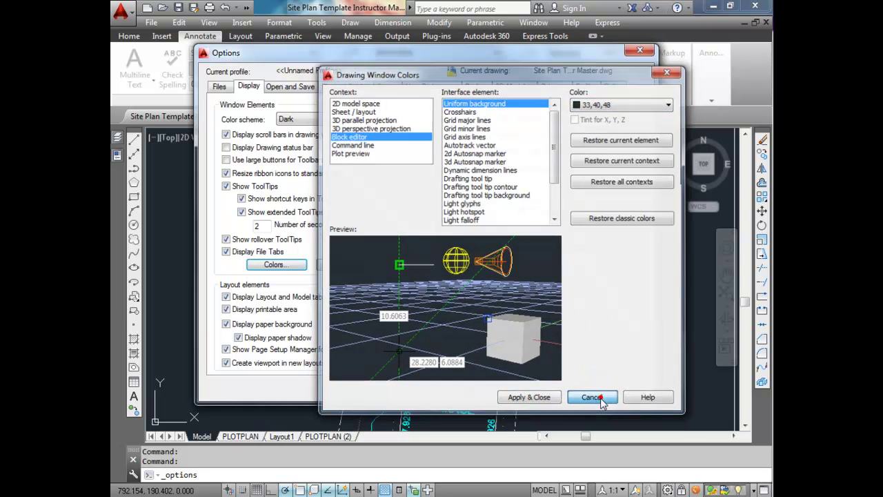
pyautogui.click(524, 393)
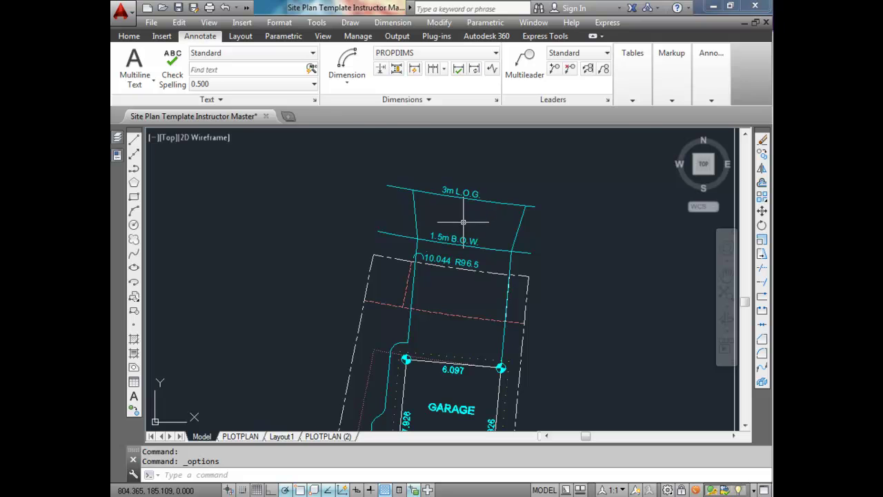
# Make Standard the current dimension style
pyautogui.scroll(-4, 463, 227)
pyautogui.scroll(1, 483, 191)
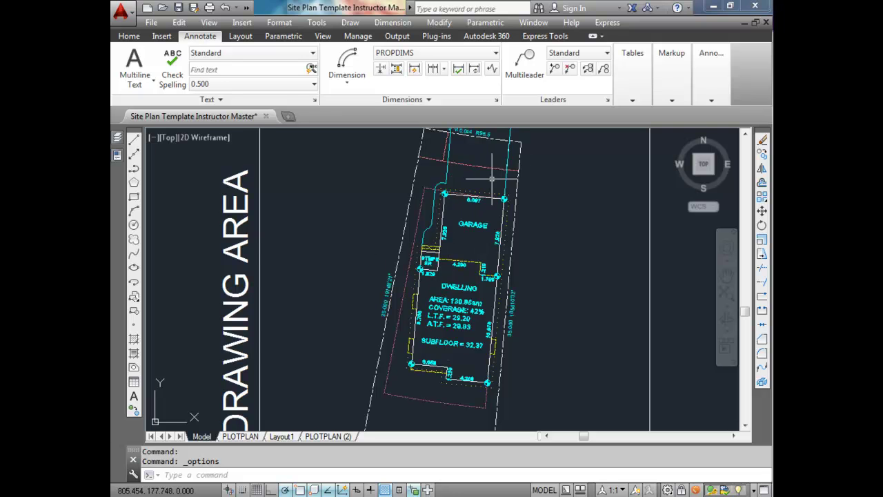
pyautogui.moveTo(493, 170); pyautogui.dragTo(487, 190, button='middle')
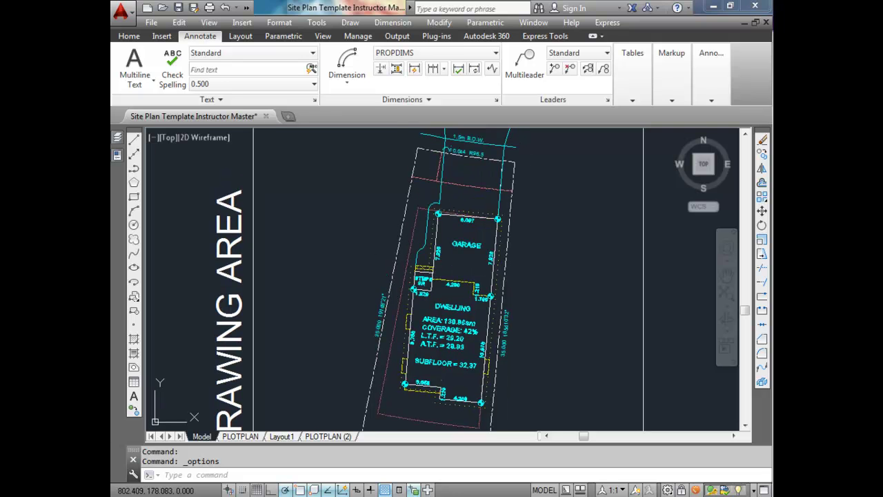
pyautogui.click(496, 55)
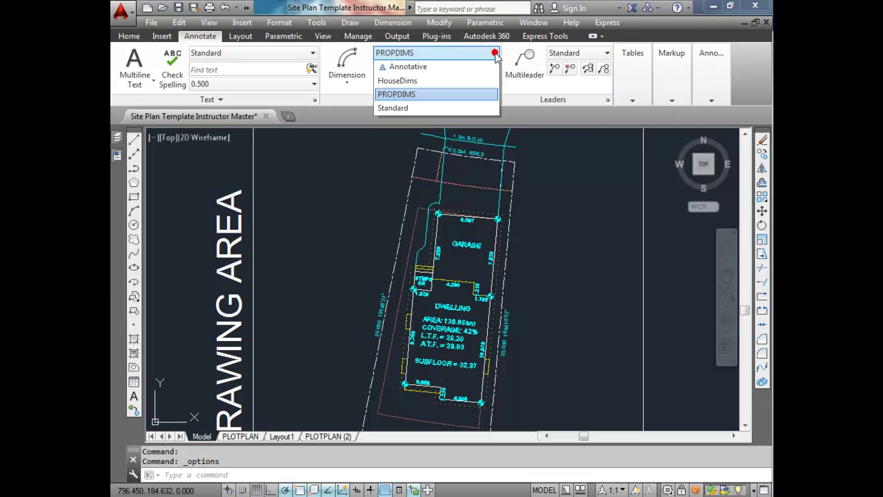
pyautogui.click(396, 110)
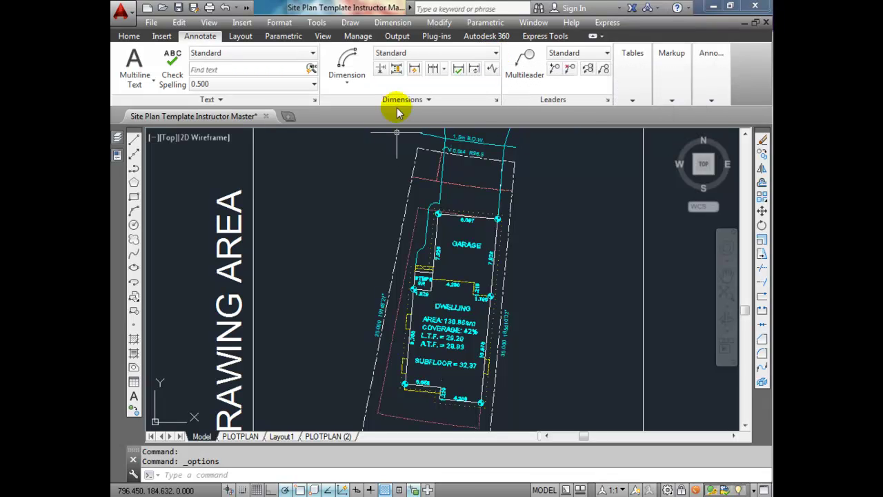
# Add a 1.2200 aligned dimension from the garage's top-right corner to the dashed boundary line
pyautogui.click(348, 86)
pyautogui.click(339, 130)
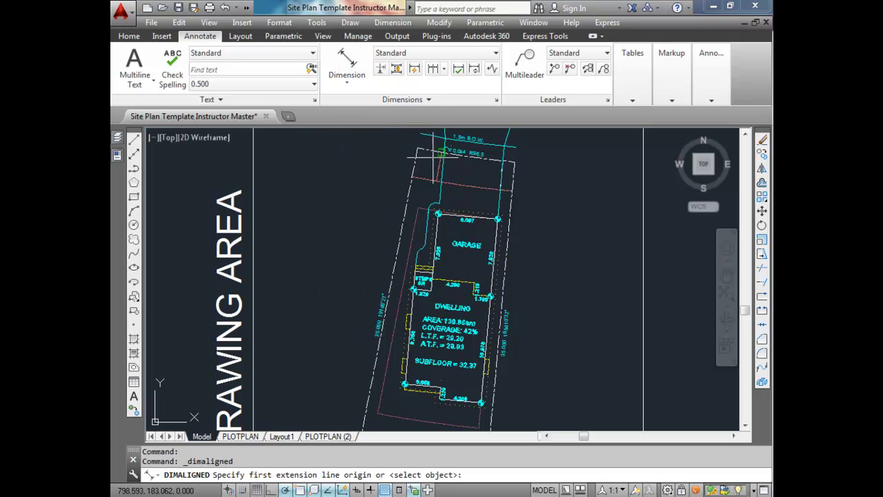
pyautogui.scroll(8, 496, 218)
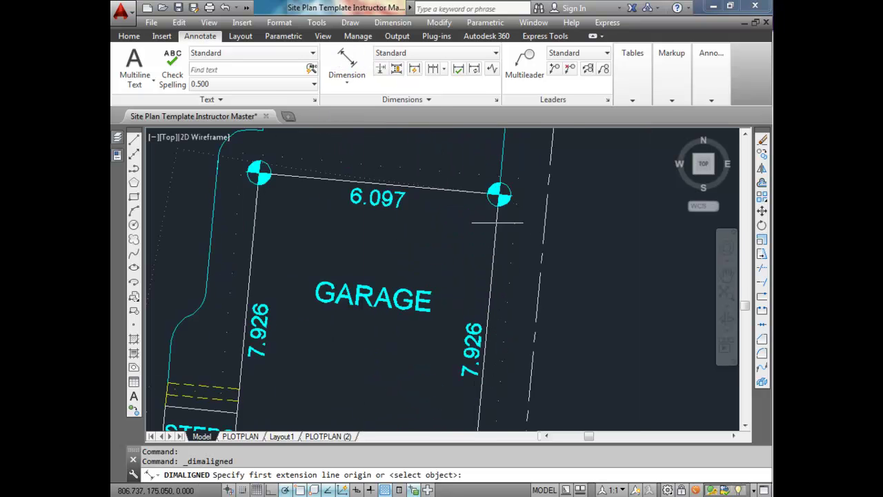
pyautogui.click(501, 177)
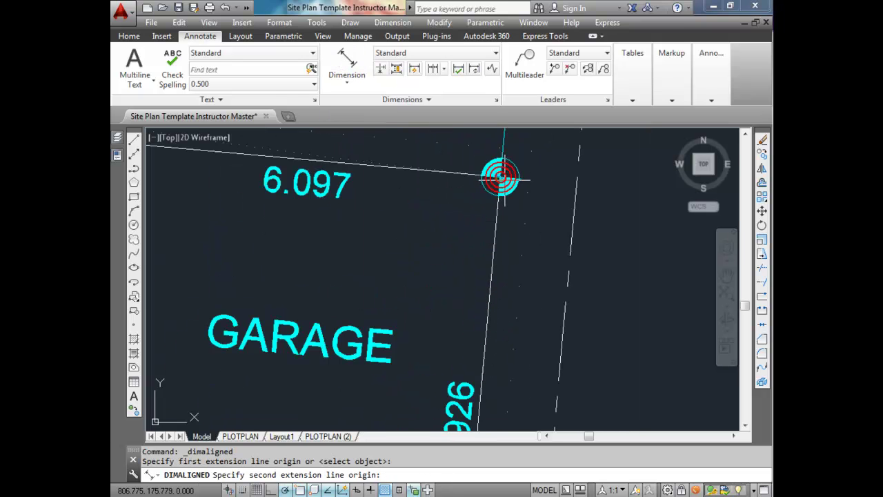
pyautogui.click(575, 187)
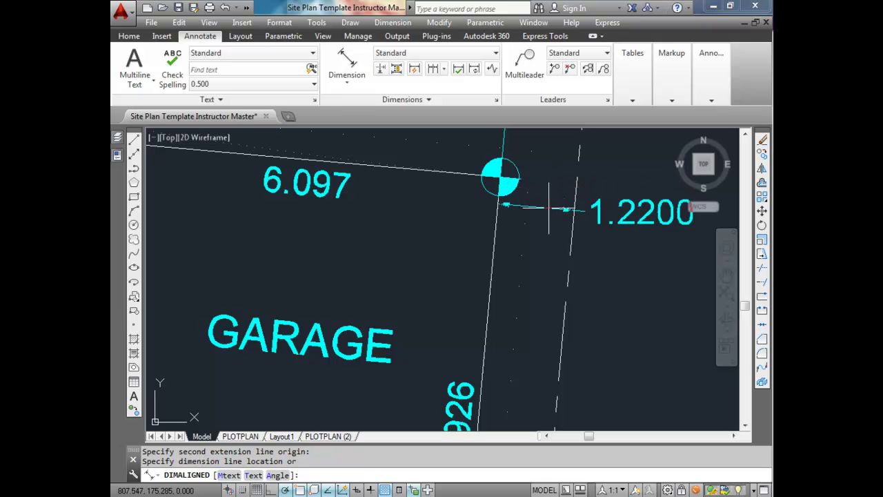
pyautogui.click(552, 184)
pyautogui.scroll(-4, 552, 184)
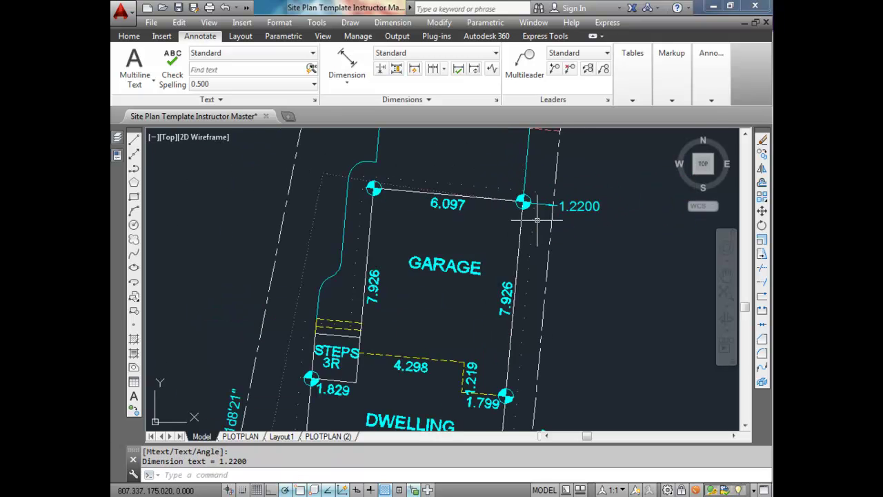
pyautogui.moveTo(531, 215); pyautogui.dragTo(531, 288, button='middle')
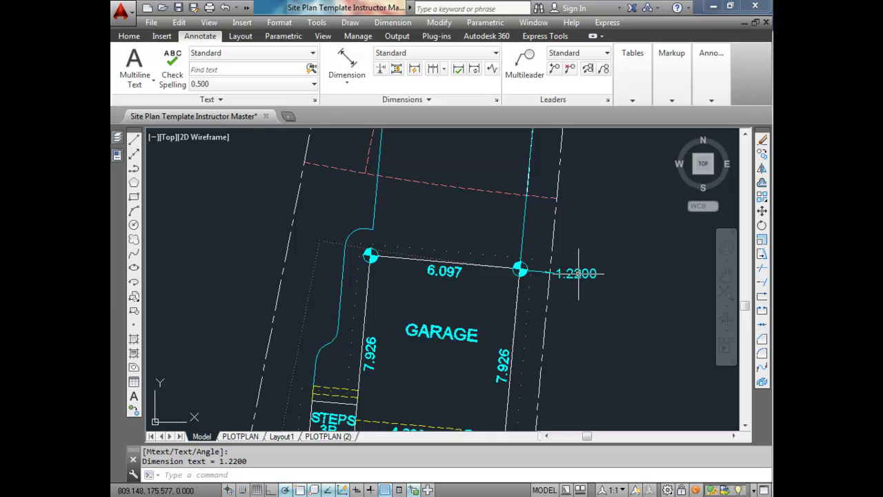
# Set the Standard dimension style's primary-unit precision to 0.00 so the offset reads 1.22
pyautogui.click(496, 101)
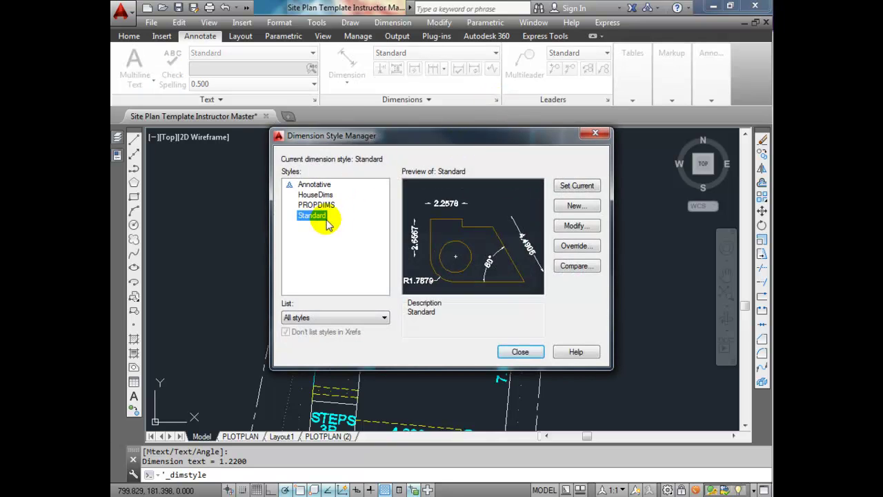
pyautogui.click(573, 226)
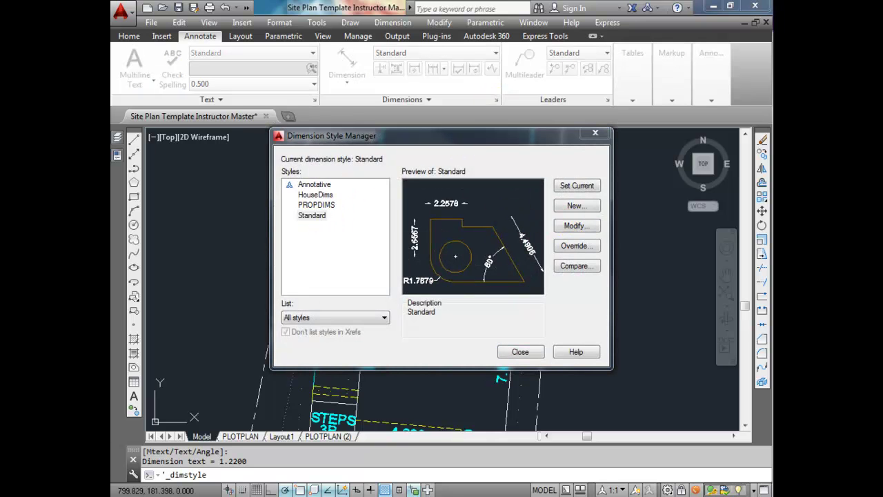
pyautogui.moveTo(295, 67); pyautogui.dragTo(278, 67)
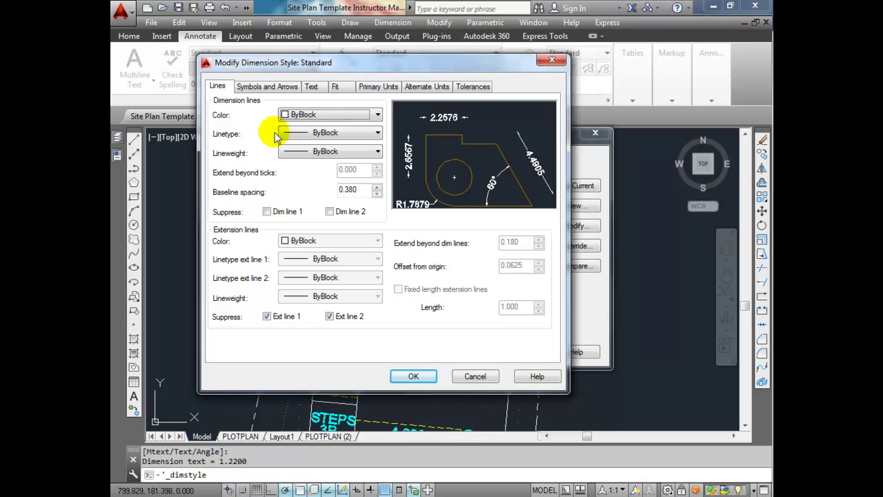
pyautogui.click(369, 88)
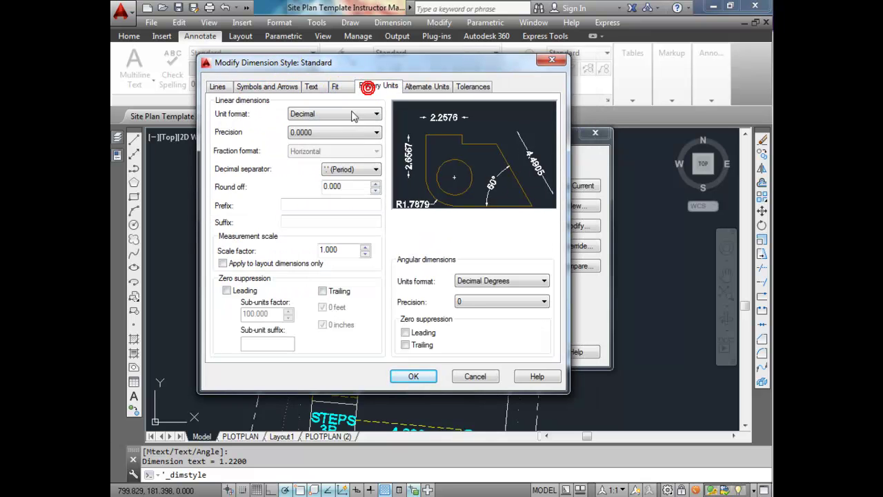
pyautogui.click(374, 132)
pyautogui.click(303, 160)
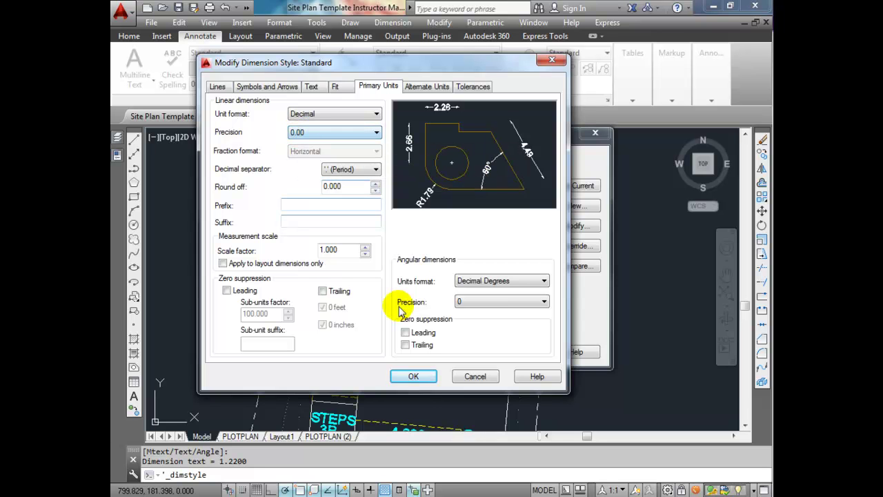
pyautogui.click(422, 378)
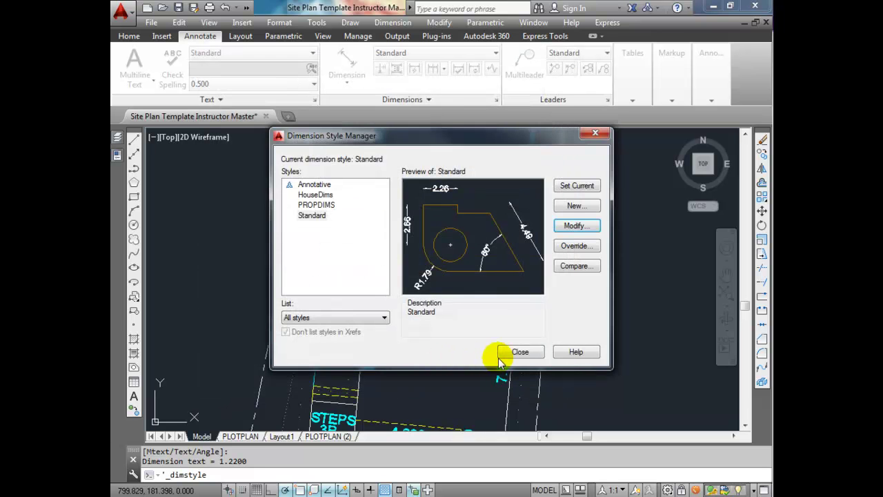
pyautogui.click(521, 351)
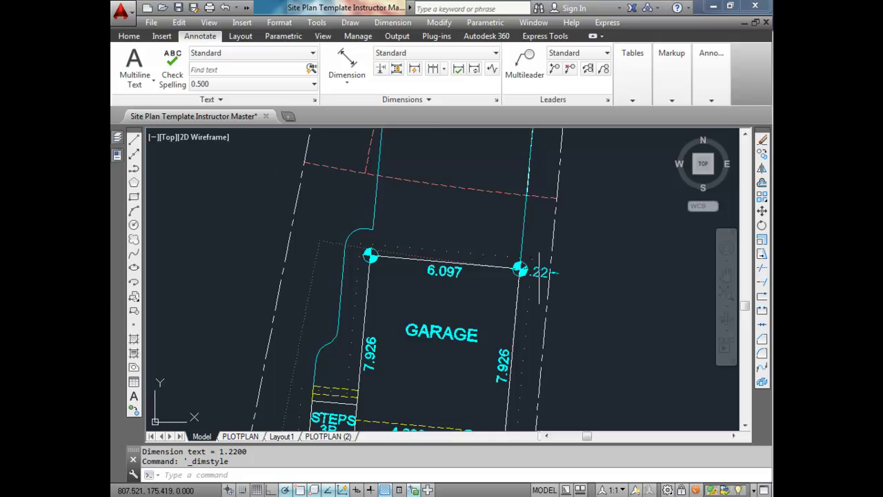
pyautogui.scroll(4, 539, 277)
pyautogui.click(524, 262)
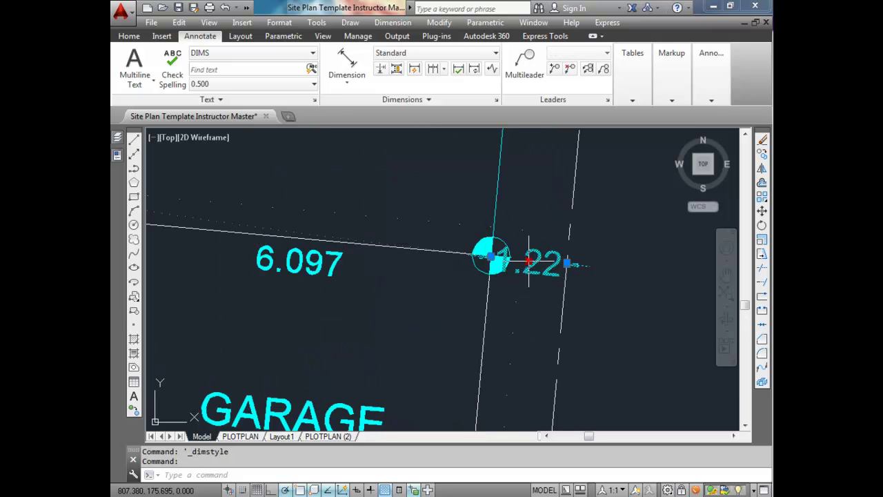
pyautogui.click(529, 262)
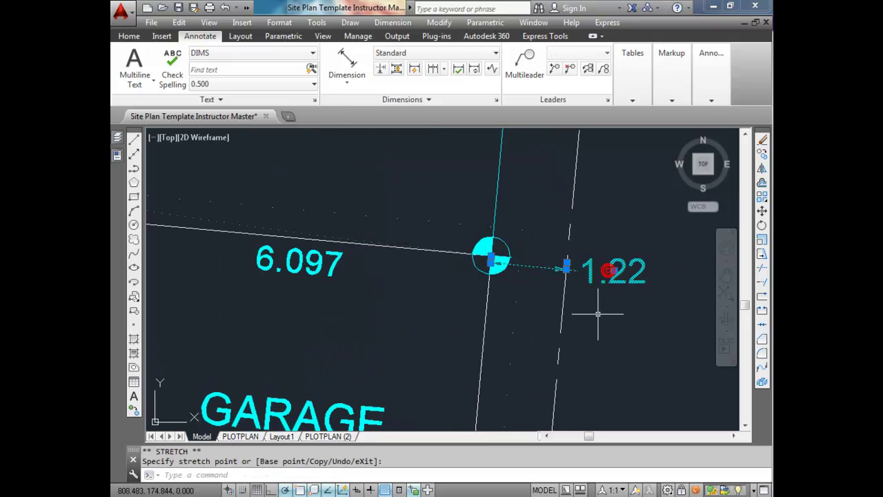
# Add a 3.37 aligned dimension from the garage's top-left corner to the dashed property line
pyautogui.scroll(-4, 597, 313)
pyautogui.press('Escape')
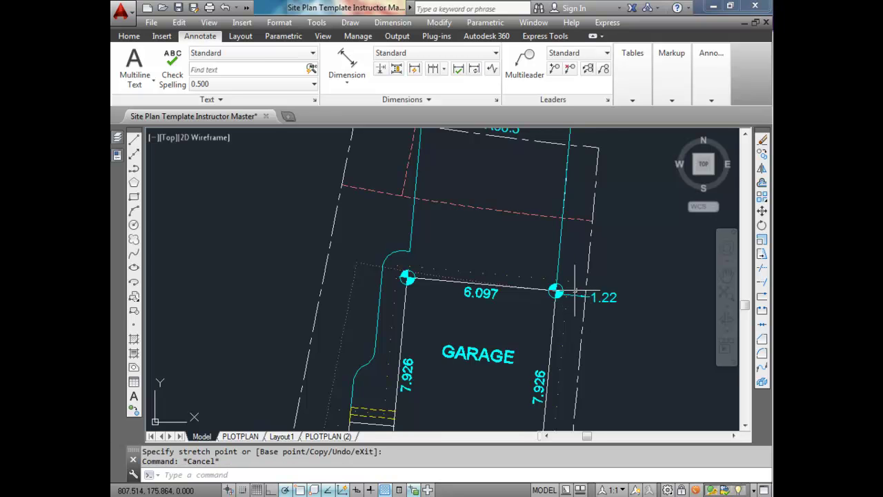
pyautogui.scroll(4, 571, 304)
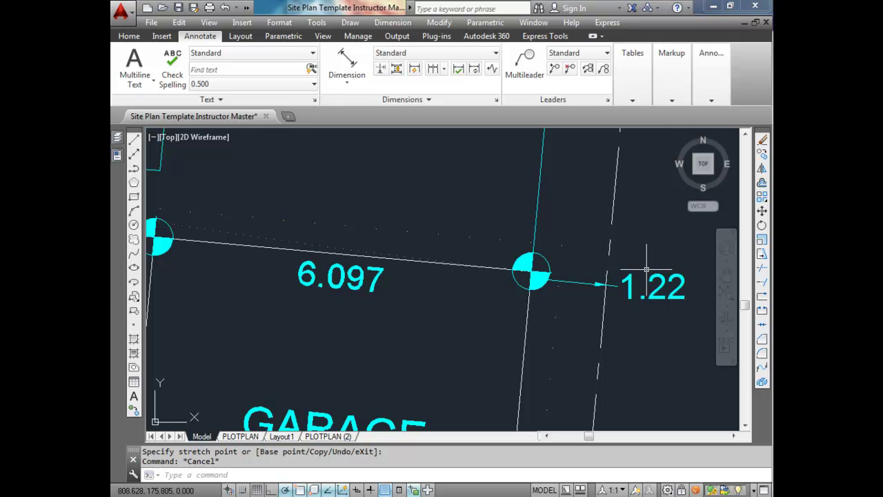
pyautogui.scroll(-6, 632, 275)
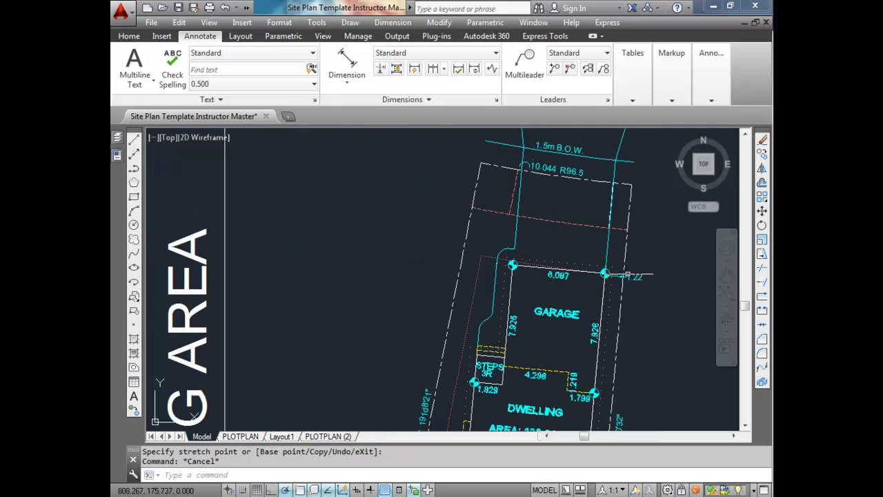
pyautogui.scroll(2, 539, 259)
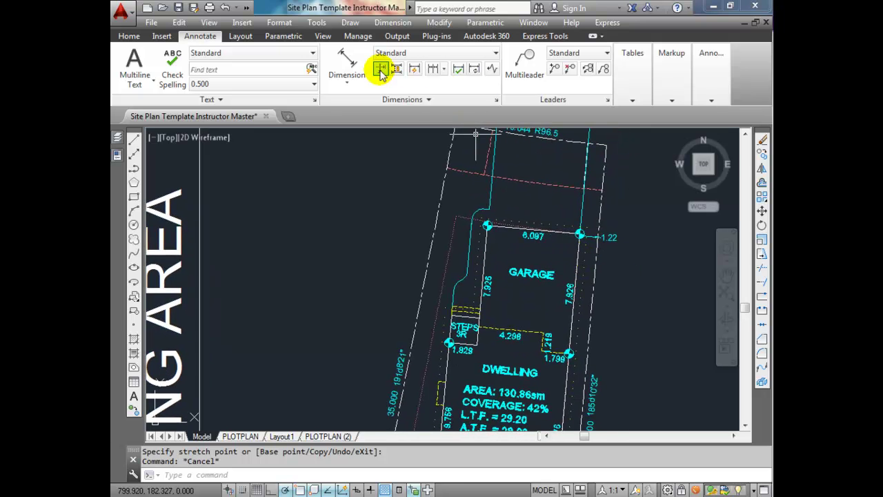
pyautogui.click(346, 60)
pyautogui.scroll(6, 487, 225)
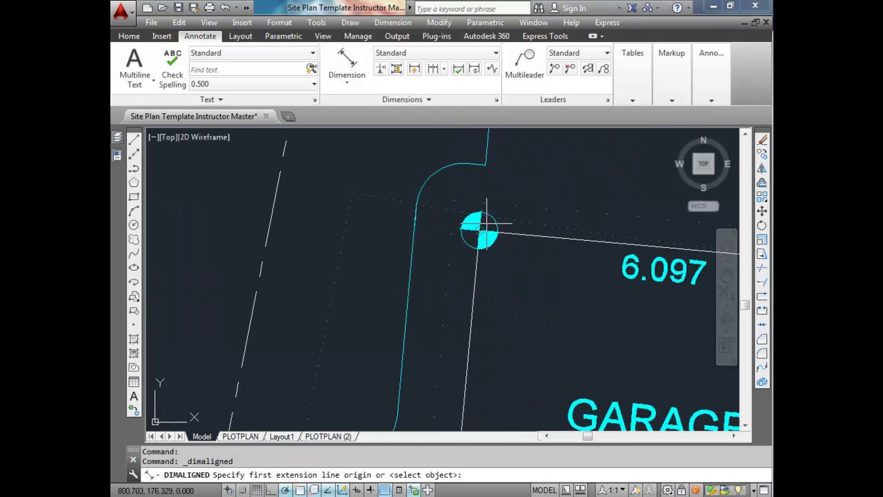
pyautogui.click(479, 230)
pyautogui.click(279, 199)
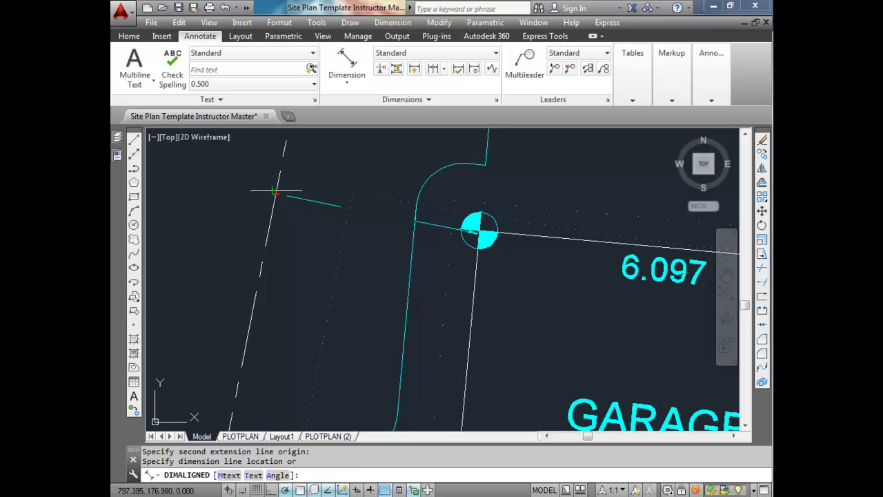
pyautogui.click(283, 195)
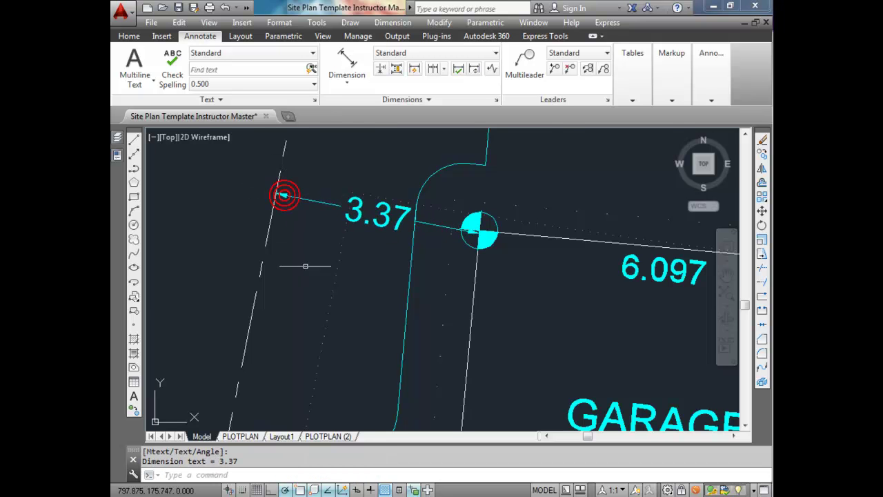
pyautogui.scroll(-5, 306, 262)
pyautogui.scroll(4, 407, 338)
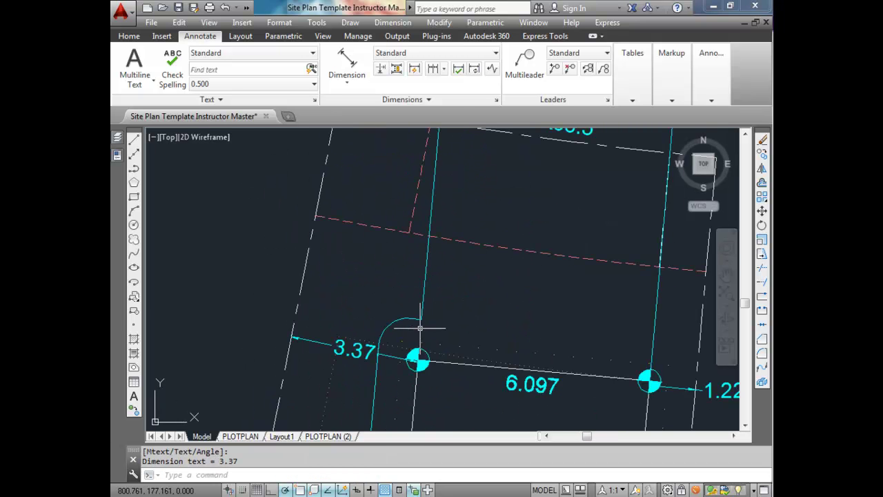
# Add aligned dimensions 6.25 and 6.00 from the garage's front corners to the front lot line
pyautogui.press('Return')
pyautogui.click(417, 358)
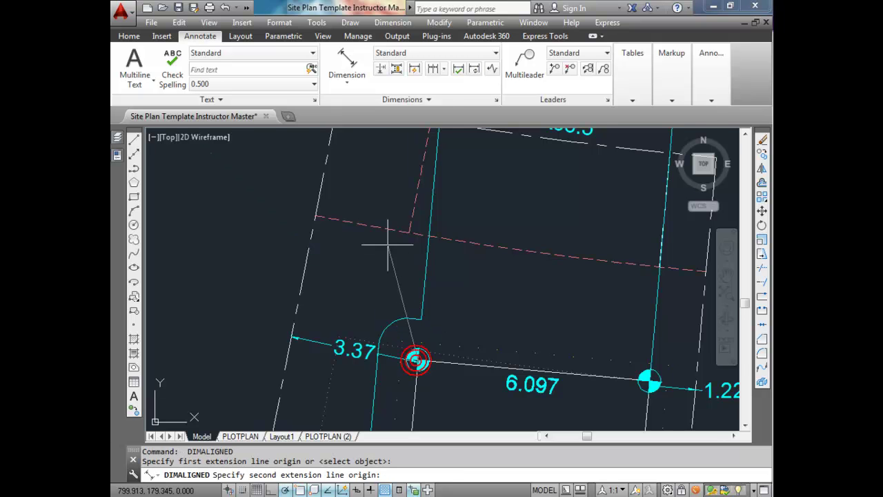
pyautogui.moveTo(390, 249); pyautogui.dragTo(406, 361, button='middle')
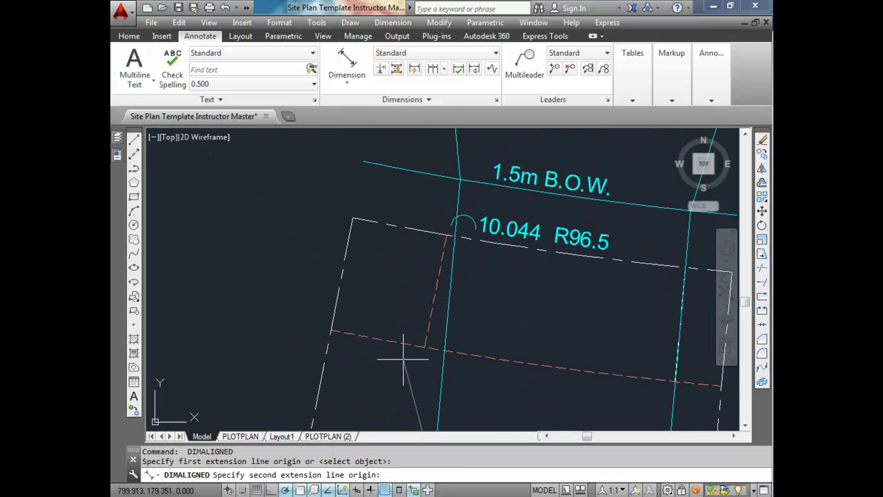
pyautogui.click(480, 240)
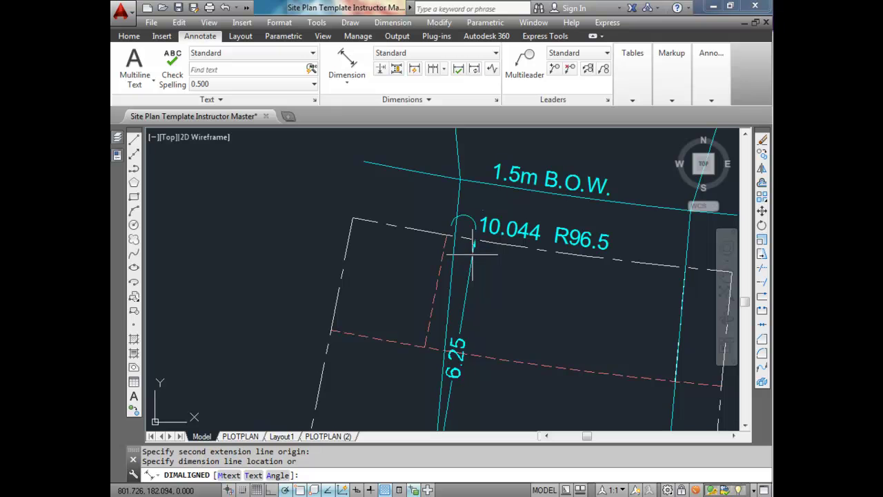
pyautogui.click(472, 255)
pyautogui.scroll(-4, 483, 304)
pyautogui.scroll(1, 453, 301)
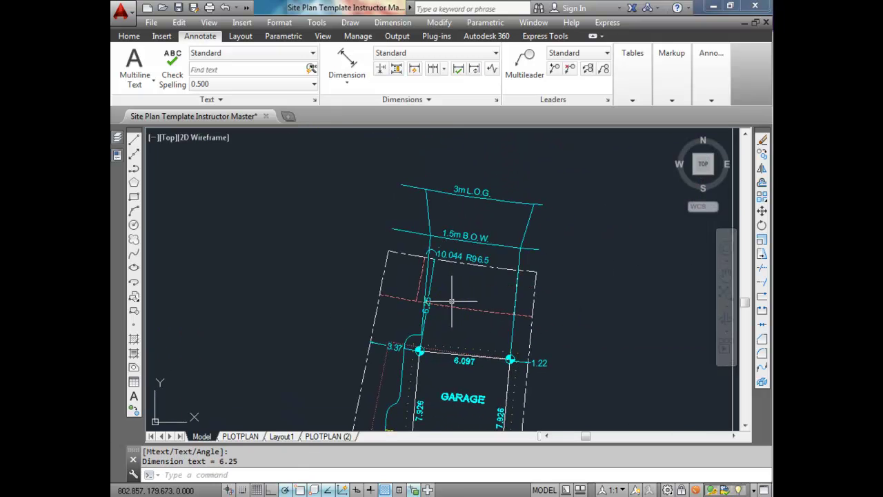
pyautogui.scroll(4, 528, 342)
pyautogui.press('Return')
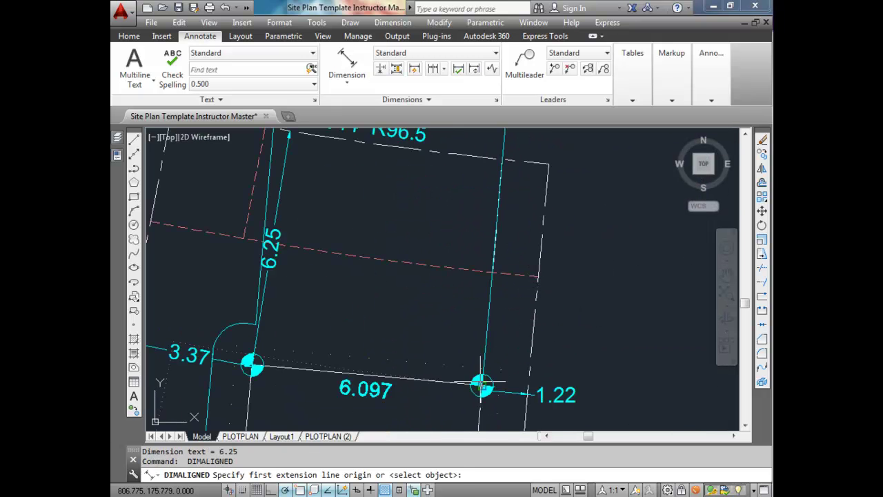
pyautogui.click(482, 383)
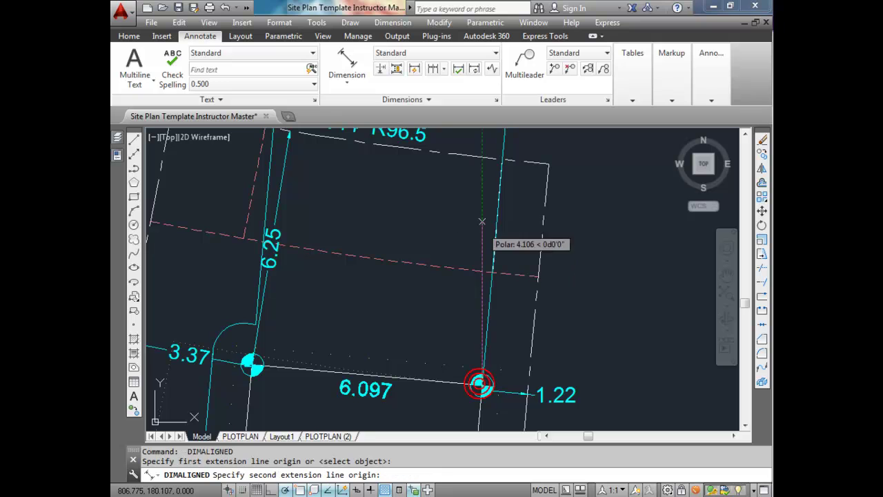
pyautogui.click(504, 160)
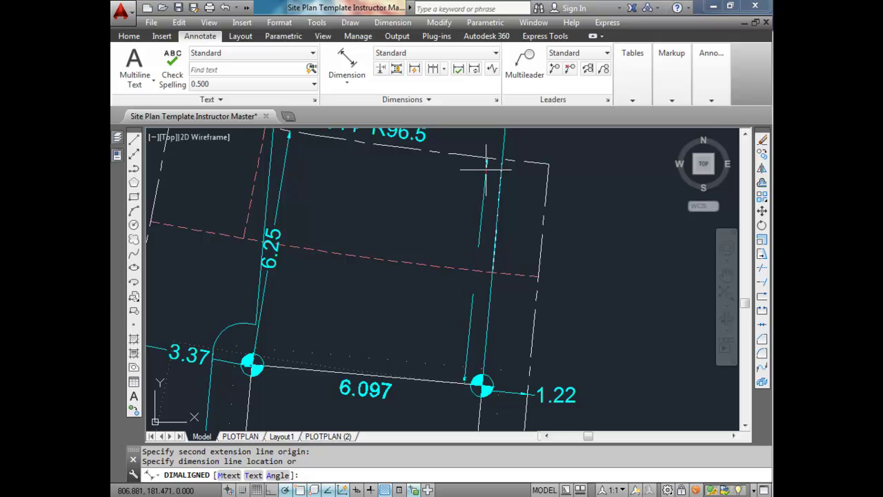
pyautogui.click(485, 169)
pyautogui.scroll(-5, 504, 238)
pyautogui.scroll(6, 448, 254)
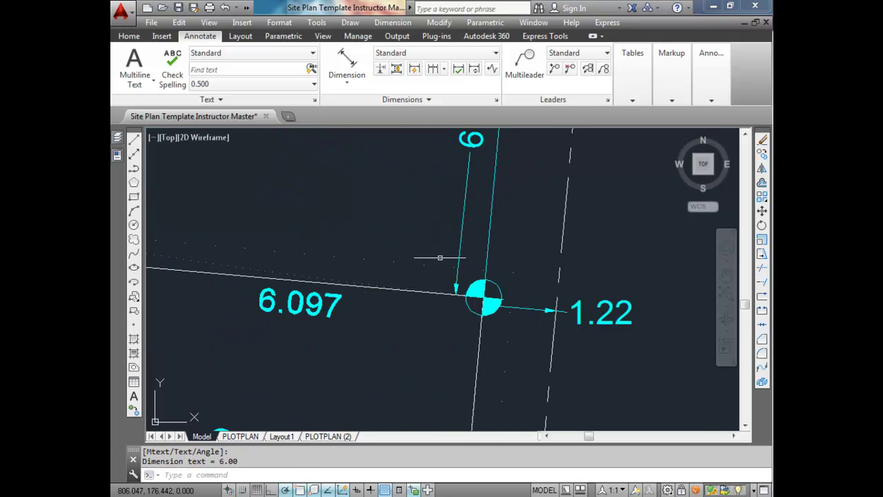
# Dimension the dwelling's two right corner markers to the side lot line (1.22, 1.22)
pyautogui.scroll(-4, 449, 288)
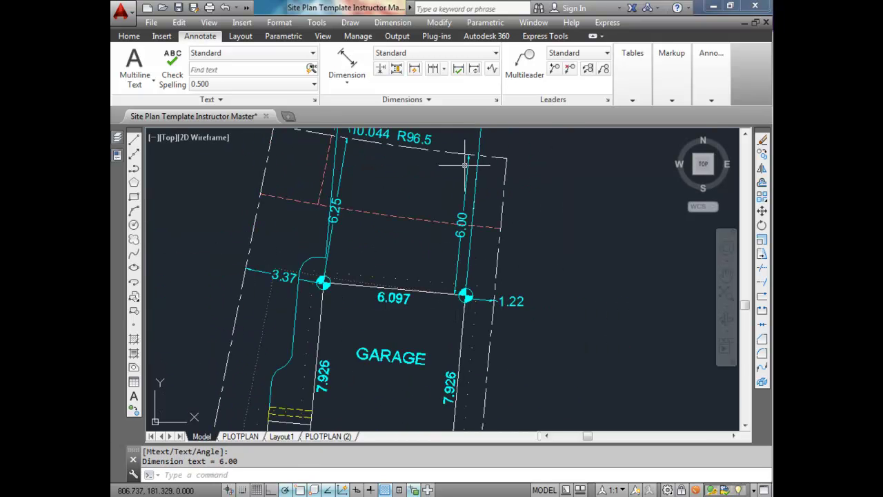
pyautogui.scroll(-1, 486, 226)
pyautogui.scroll(1, 499, 236)
pyautogui.scroll(-4, 492, 222)
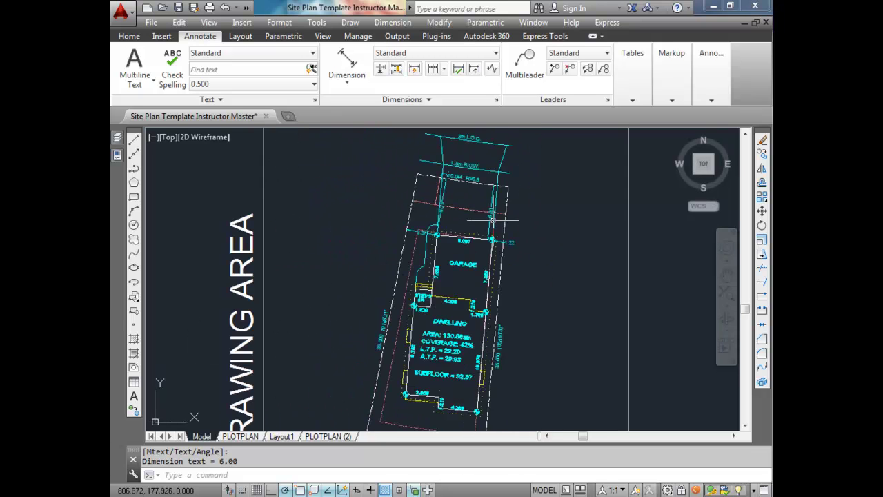
pyautogui.scroll(4, 542, 288)
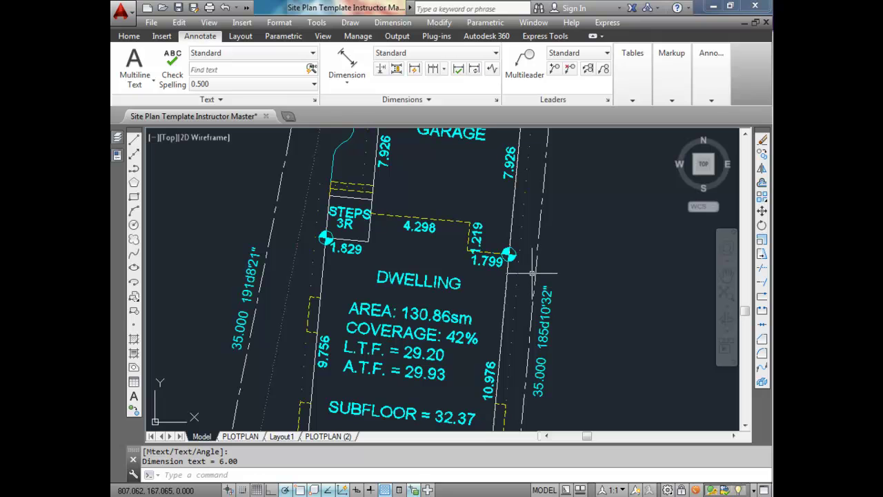
pyautogui.press('Return')
pyautogui.click(508, 255)
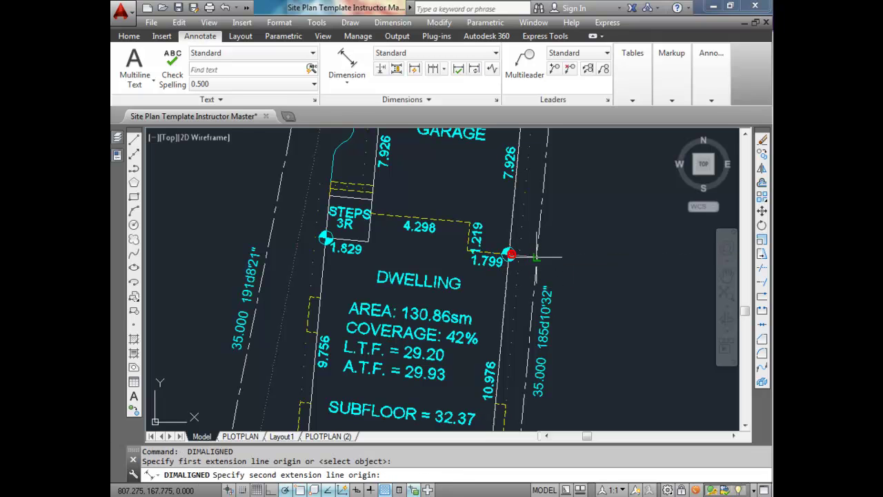
pyautogui.click(538, 259)
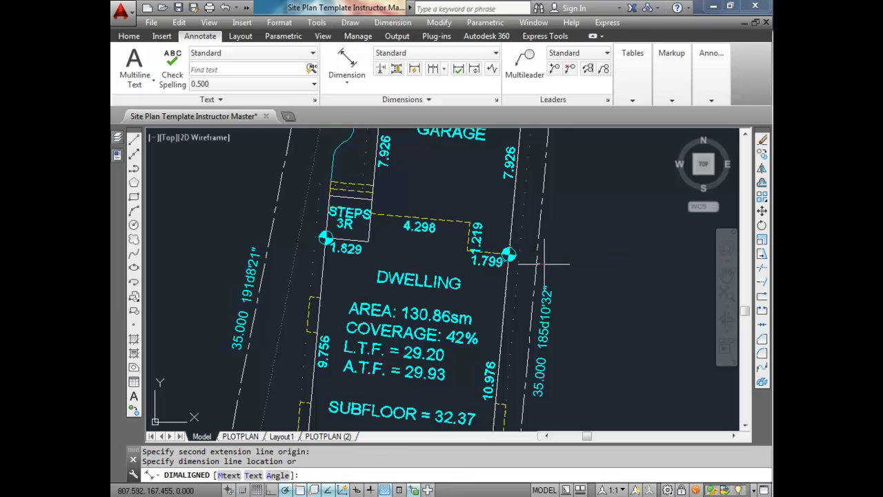
pyautogui.click(552, 269)
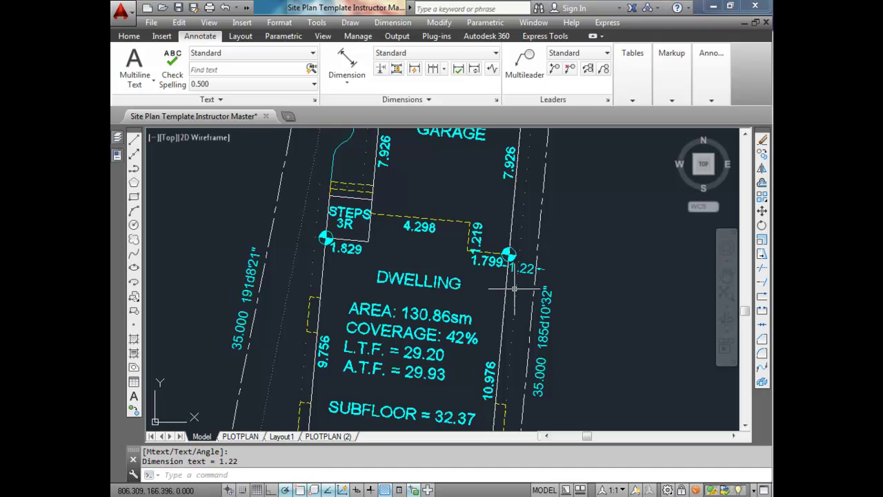
pyautogui.scroll(-3, 509, 254)
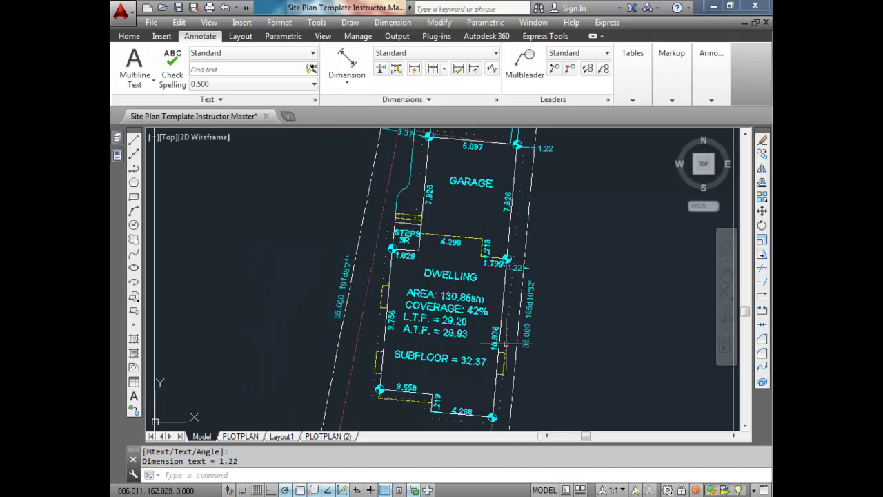
pyautogui.scroll(5, 503, 292)
pyautogui.press('Return')
pyautogui.click(502, 303)
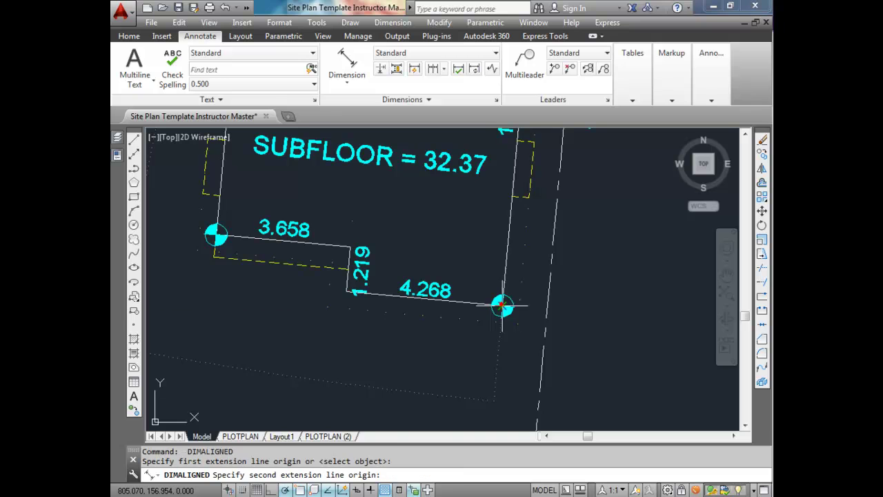
pyautogui.click(545, 312)
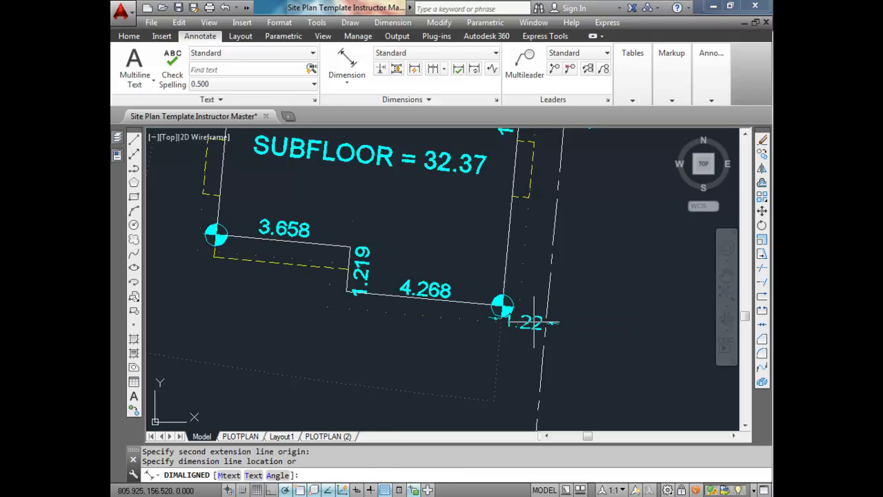
pyautogui.click(537, 288)
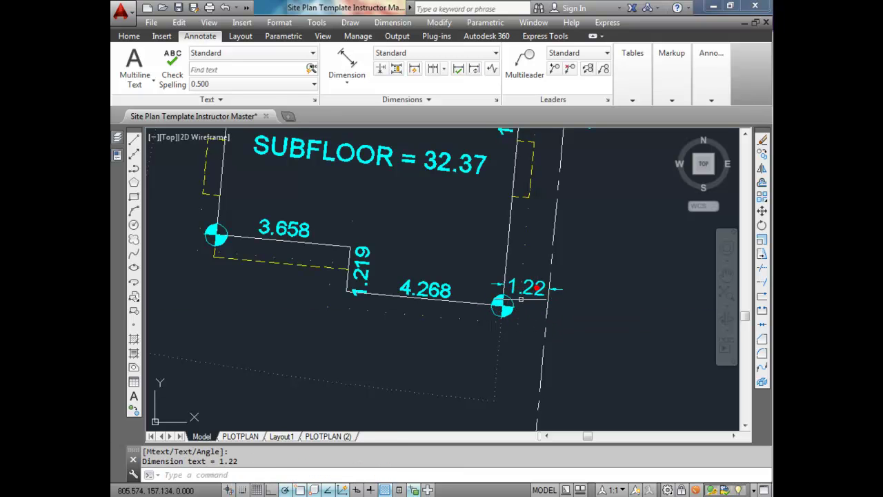
# Add rear-yard aligned dimensions 10.10 and 10.98 from the rear corner markers to the rear lot line
pyautogui.moveTo(444, 310); pyautogui.dragTo(493, 277, button='middle')
pyautogui.press('Return')
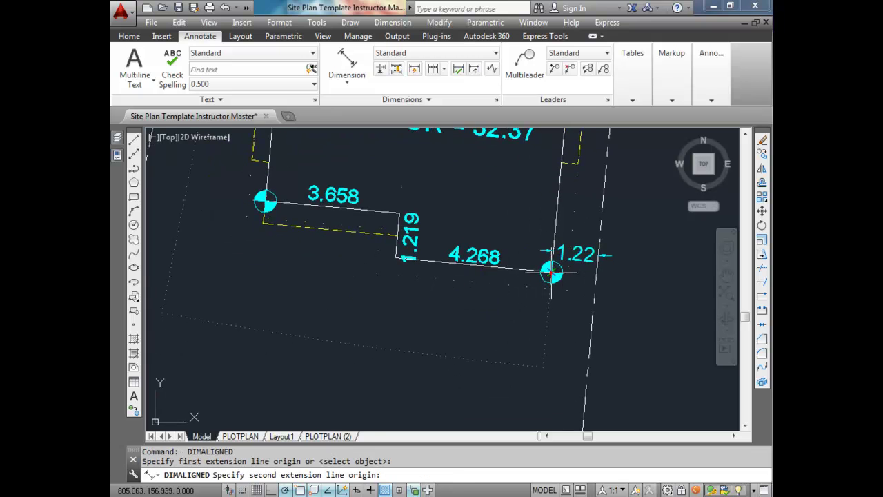
pyautogui.click(551, 274)
pyautogui.scroll(-4, 551, 274)
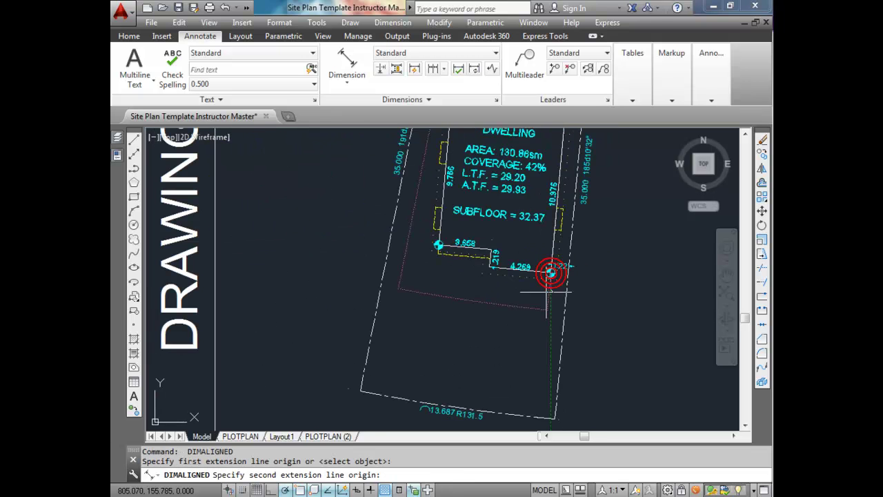
pyautogui.click(535, 415)
pyautogui.click(536, 416)
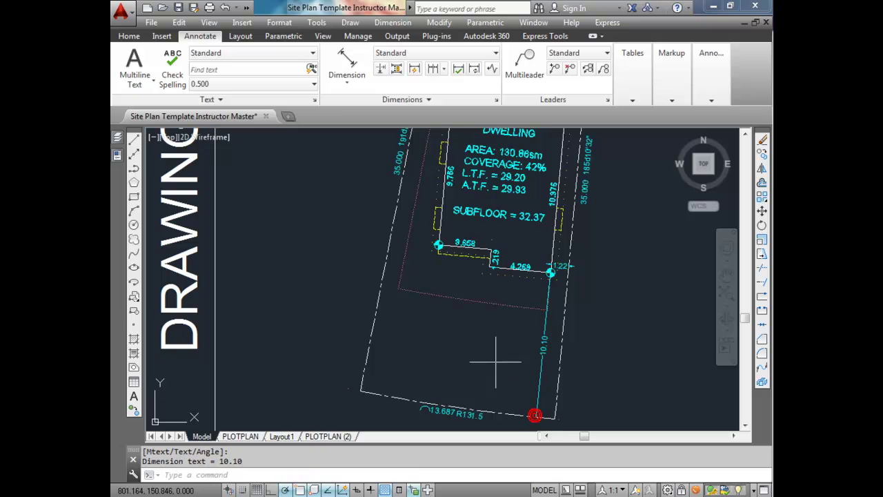
pyautogui.press('Return')
pyautogui.click(438, 245)
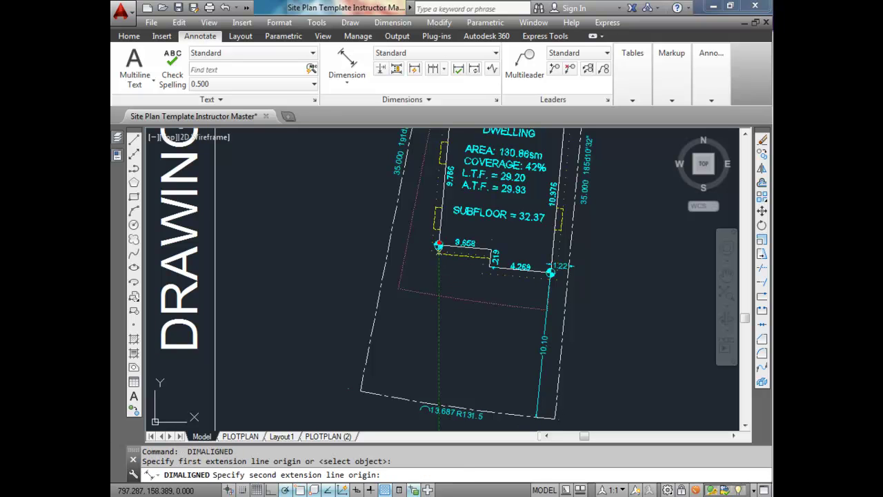
pyautogui.click(412, 398)
pyautogui.click(412, 399)
# Add side-yard dimensions 3.39 and 2.38 from the left corner markers to the left lot line
pyautogui.press('Return')
pyautogui.click(438, 245)
pyautogui.scroll(6, 438, 247)
pyautogui.click(240, 202)
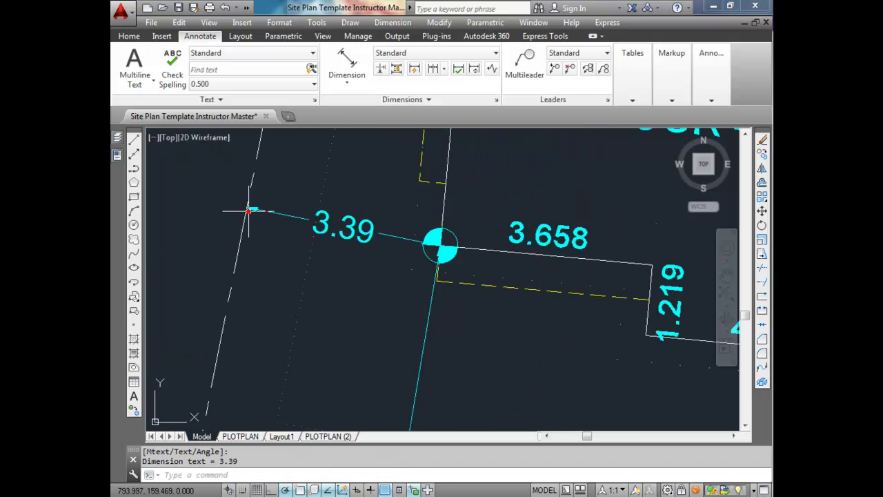
pyautogui.scroll(-4, 328, 237)
pyautogui.click(328, 236)
pyautogui.scroll(-2, 328, 237)
pyautogui.scroll(5, 388, 296)
pyautogui.press('Return')
pyautogui.click(457, 351)
pyautogui.click(321, 324)
pyautogui.click(324, 324)
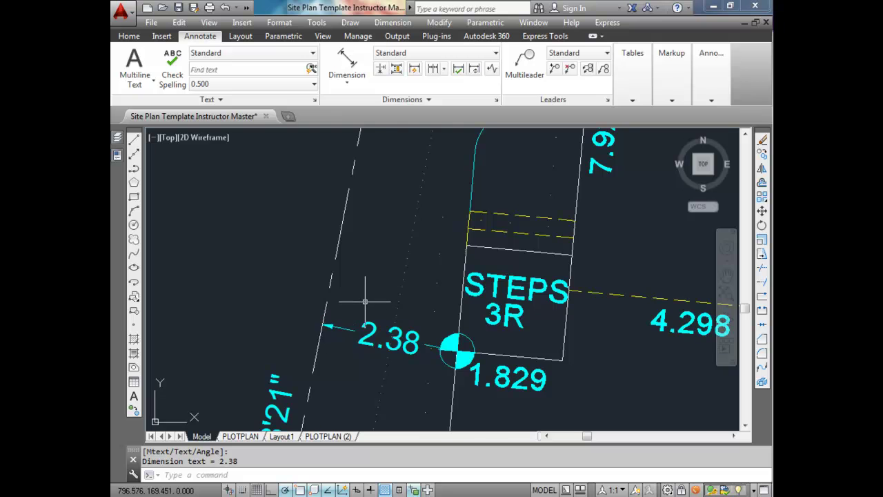
pyautogui.scroll(-6, 365, 301)
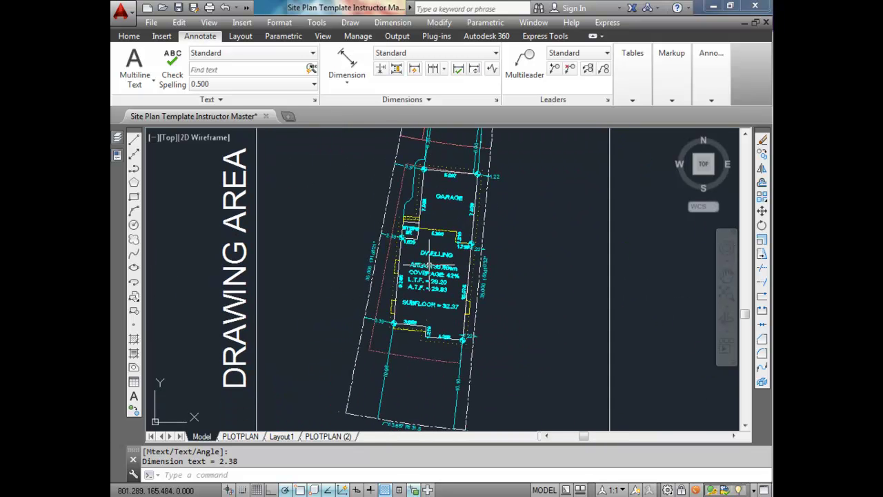
pyautogui.moveTo(430, 263); pyautogui.dragTo(422, 313, button='middle')
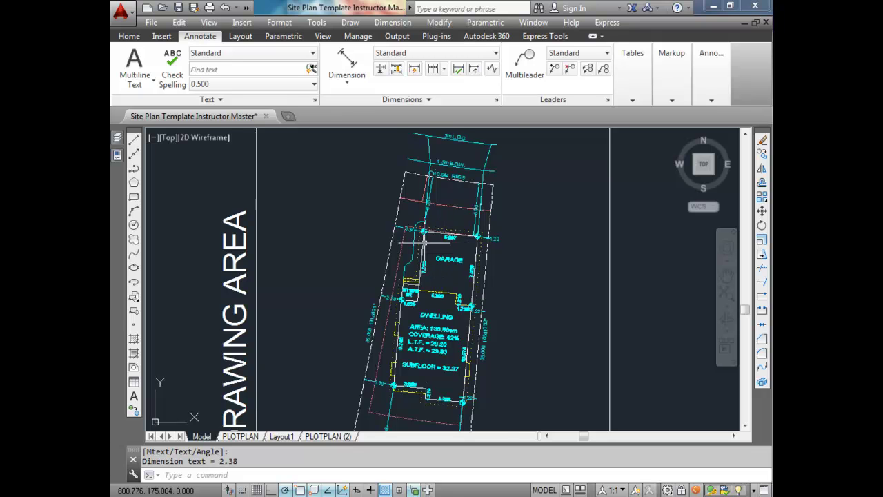
pyautogui.scroll(2, 424, 244)
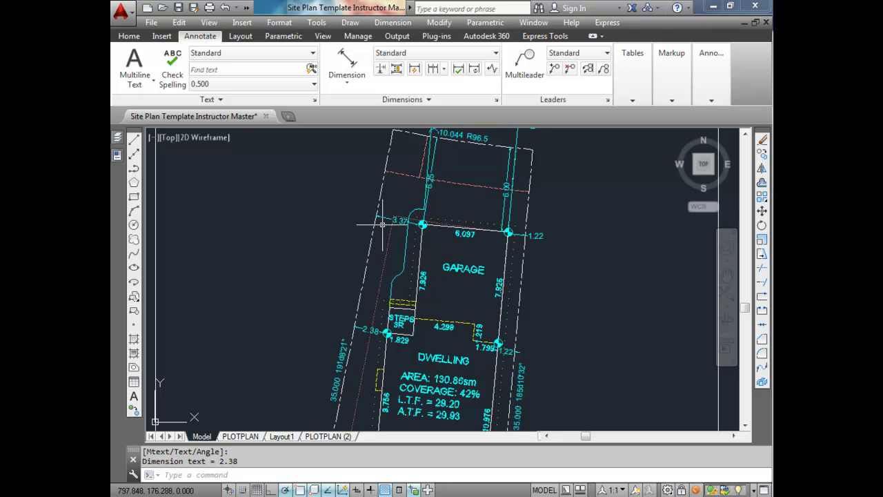
pyautogui.scroll(-3, 376, 306)
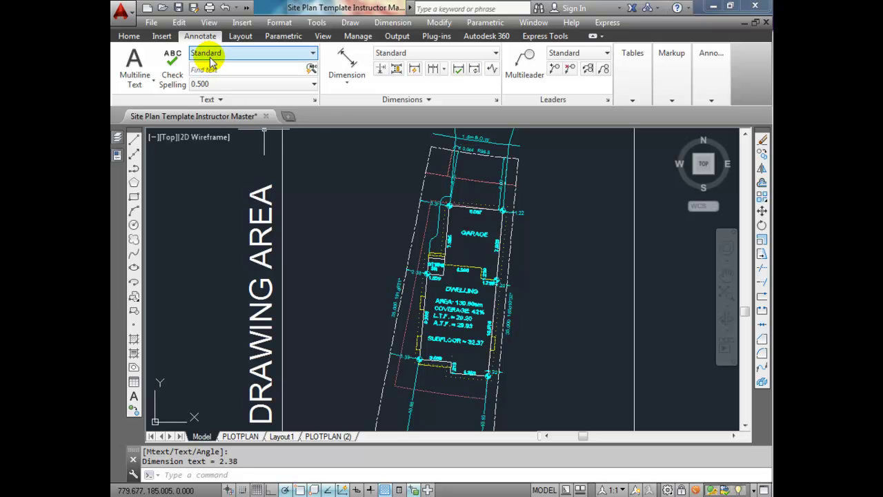
# Place a single-line text label 31.62 left of the lot line near the steps
pyautogui.click(153, 82)
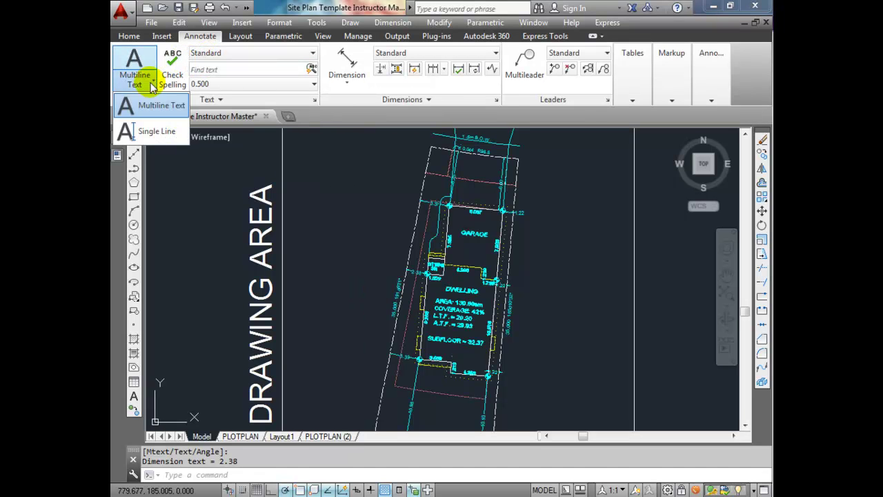
pyautogui.click(152, 132)
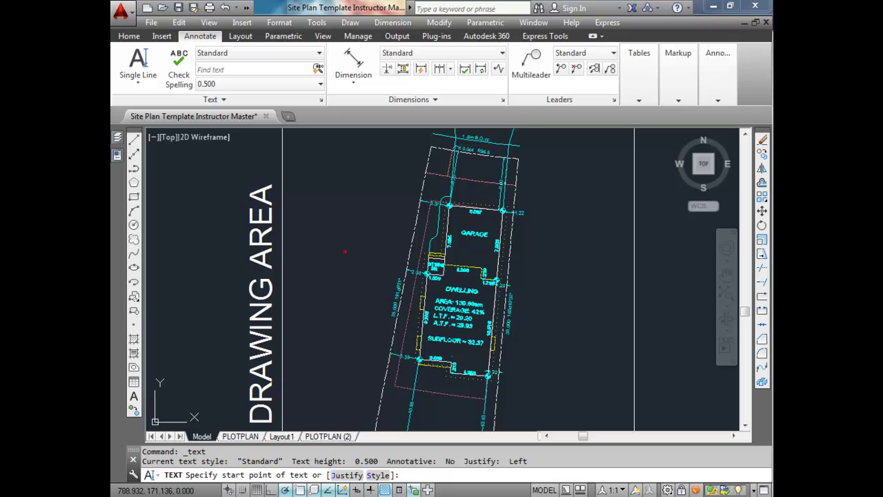
pyautogui.click(346, 251)
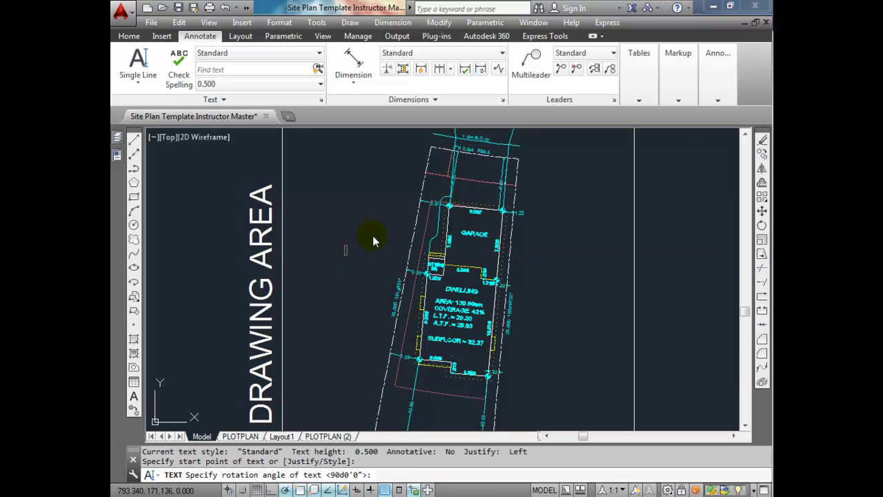
pyautogui.write('31.82')
pyautogui.press('Return')
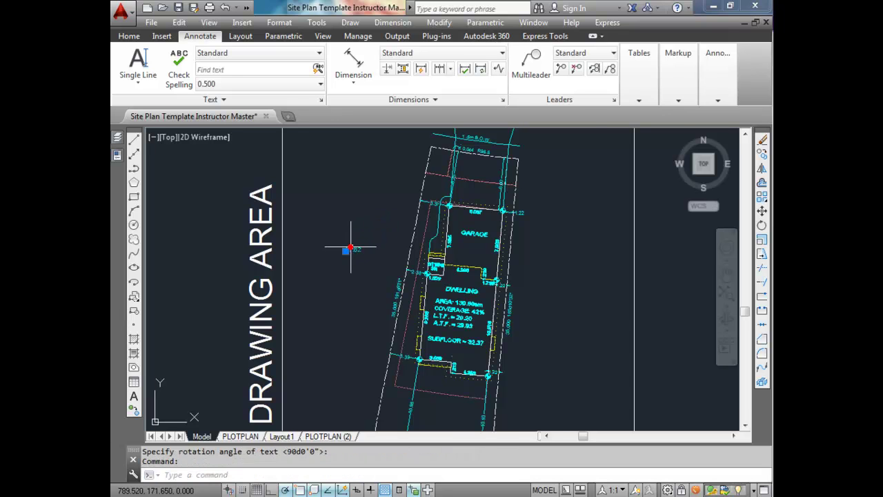
pyautogui.scroll(8, 351, 247)
pyautogui.scroll(-2, 364, 228)
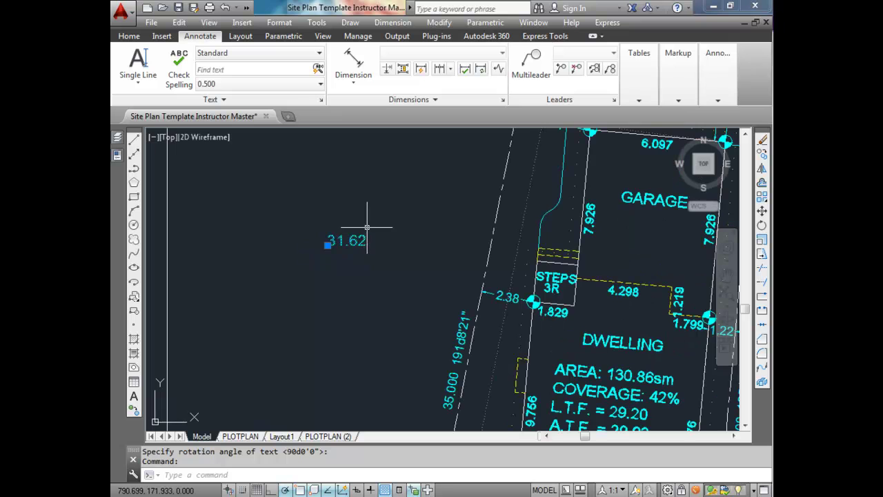
# Rotate the 31.62 label to 45 degrees in the Properties palette
pyautogui.click(118, 156)
pyautogui.scroll(-3, 145, 266)
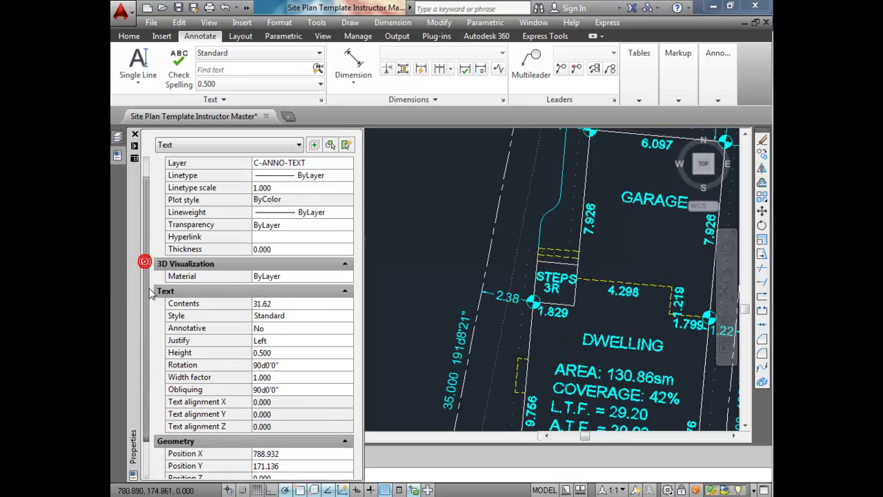
pyautogui.click(288, 315)
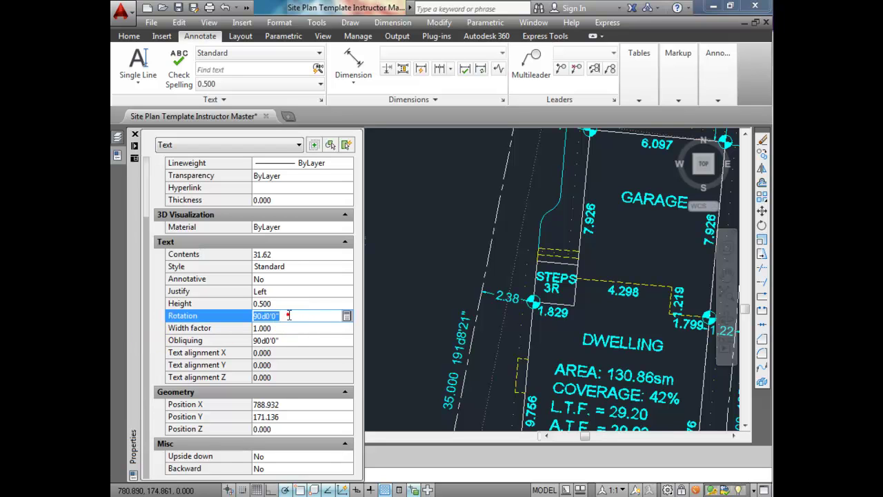
pyautogui.write('45')
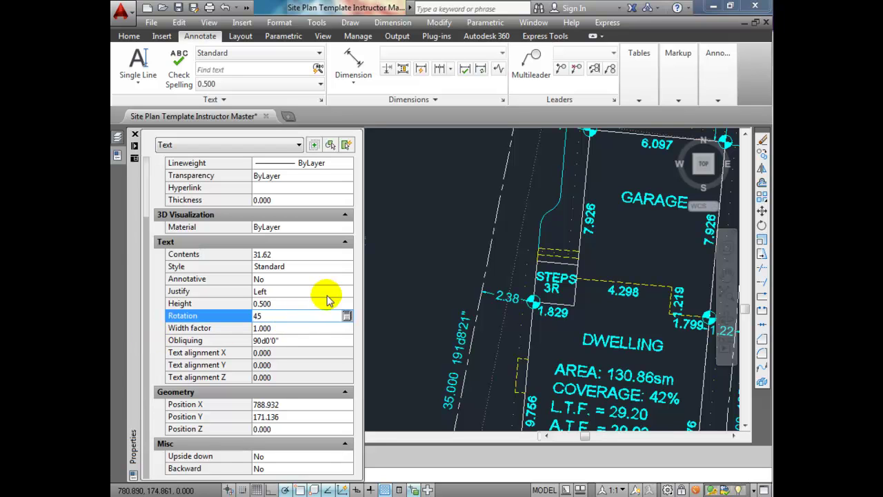
pyautogui.hotkey('ctrl', '1')
pyautogui.click(450, 263)
pyautogui.press('Escape')
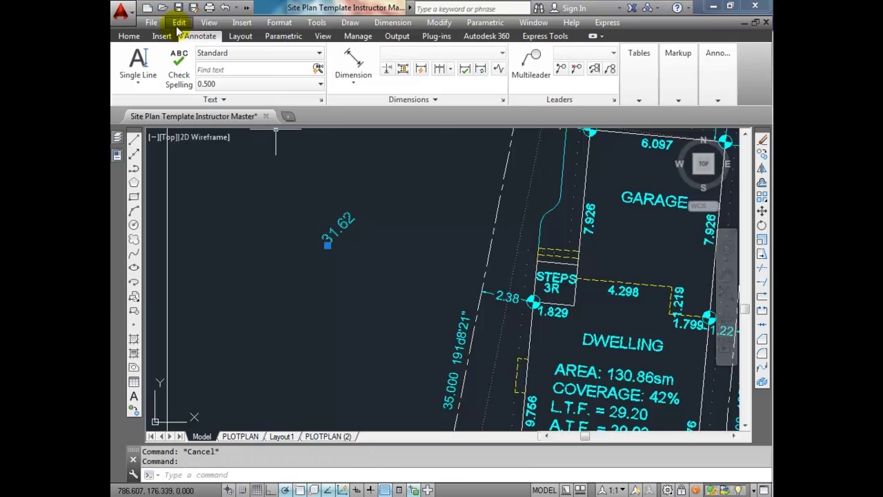
pyautogui.click(151, 22)
pyautogui.click(148, 26)
# Start a multiple copy of the 31.62 label and place a copy beside the steps corner marker
pyautogui.click(129, 35)
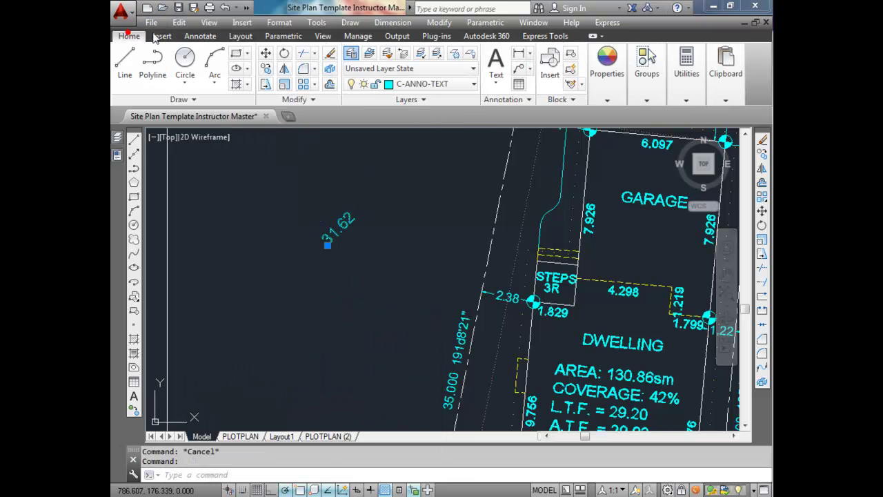
pyautogui.click(266, 67)
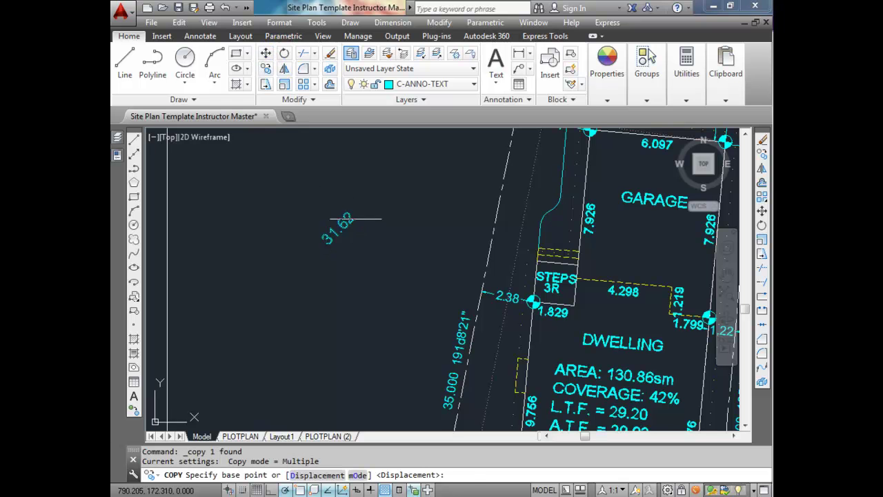
pyautogui.click(352, 213)
pyautogui.scroll(2, 536, 310)
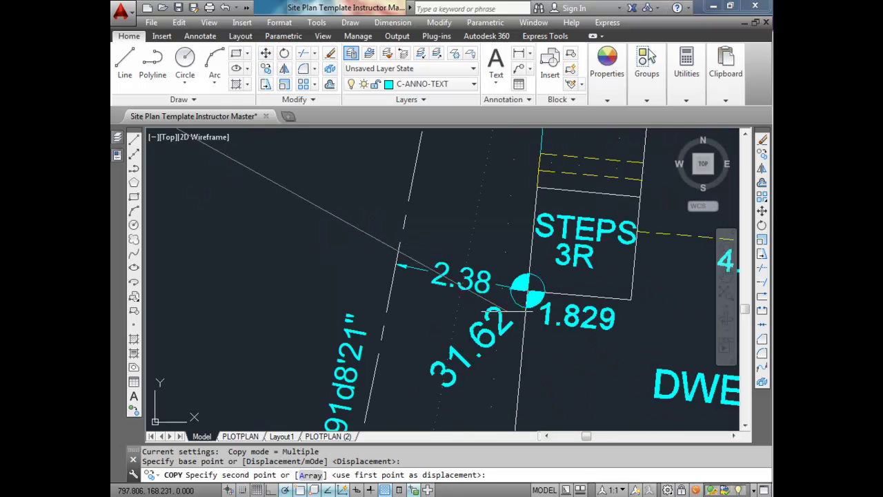
pyautogui.click(507, 312)
pyautogui.scroll(-3, 507, 311)
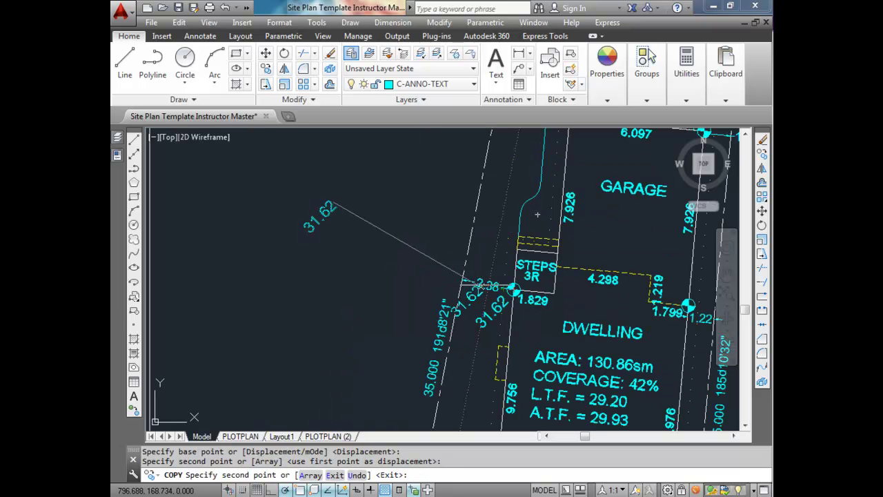
pyautogui.scroll(-4, 494, 269)
pyautogui.moveTo(514, 303); pyautogui.dragTo(509, 207, button='middle')
pyautogui.scroll(8, 509, 207)
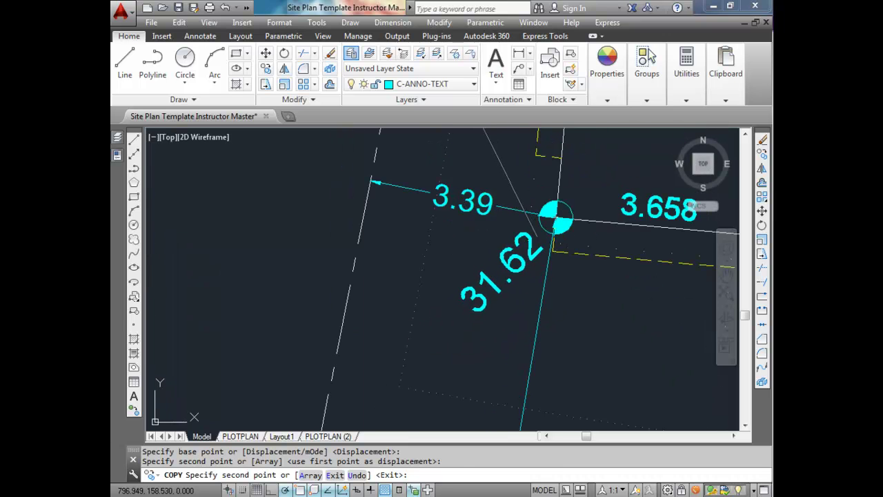
# With Osnap off (F3), place 31.62 copies at two dwelling corners, including the right corner
pyautogui.press('F3')
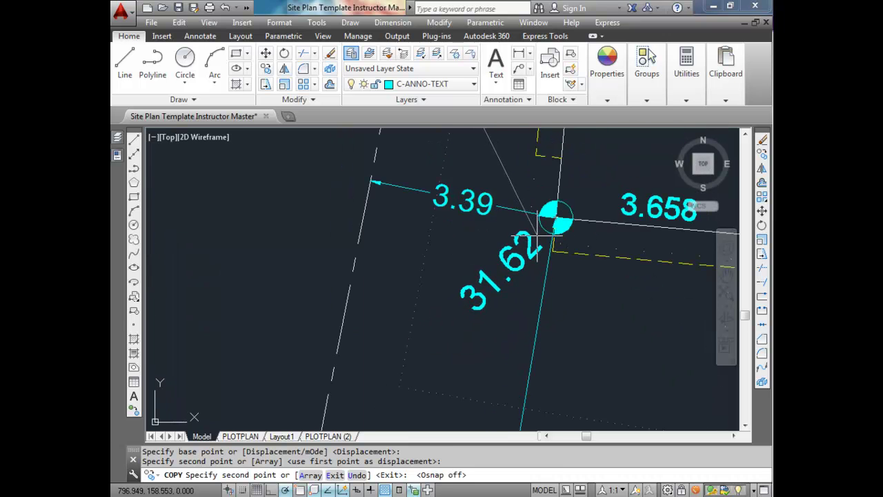
pyautogui.scroll(-3, 537, 249)
pyautogui.scroll(-3, 537, 247)
pyautogui.scroll(5, 545, 283)
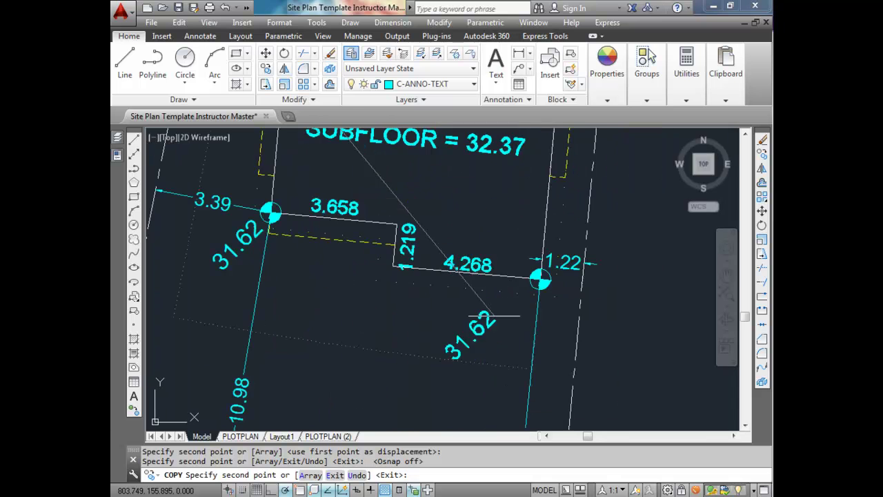
pyautogui.click(531, 293)
pyautogui.scroll(-5, 530, 275)
pyautogui.scroll(5, 524, 249)
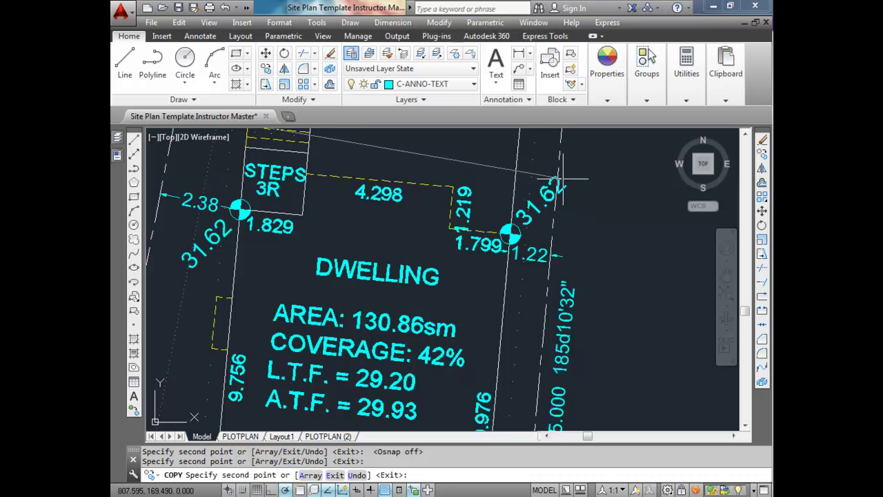
pyautogui.scroll(-5, 562, 181)
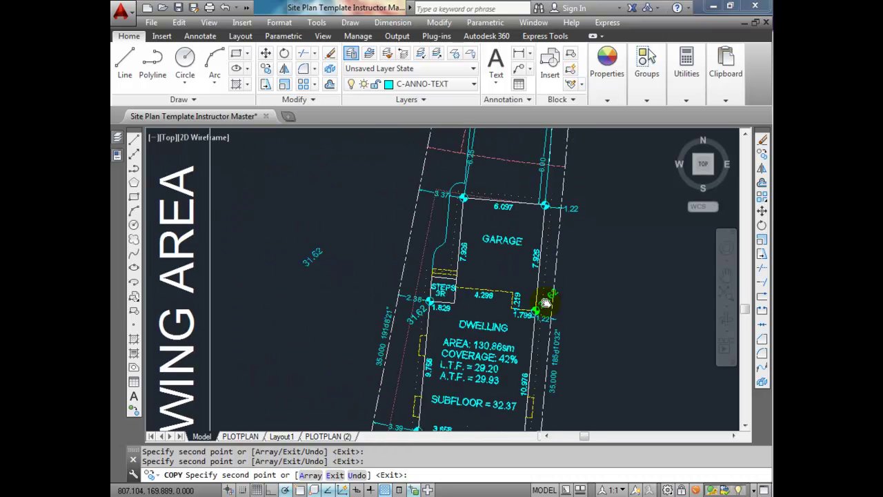
pyautogui.scroll(5, 524, 276)
pyautogui.click(569, 222)
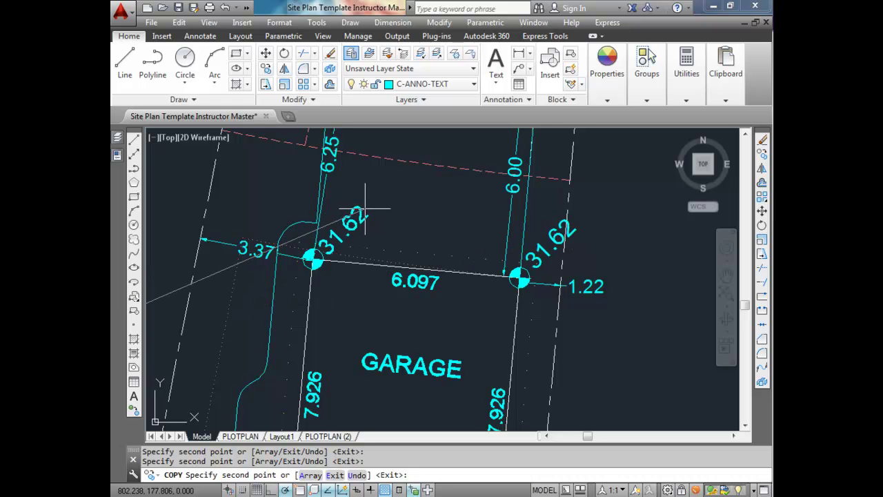
# Place 31.62 copies at the garage left corner, front-left lot corner, right lot line and dwelling corner
pyautogui.click(305, 264)
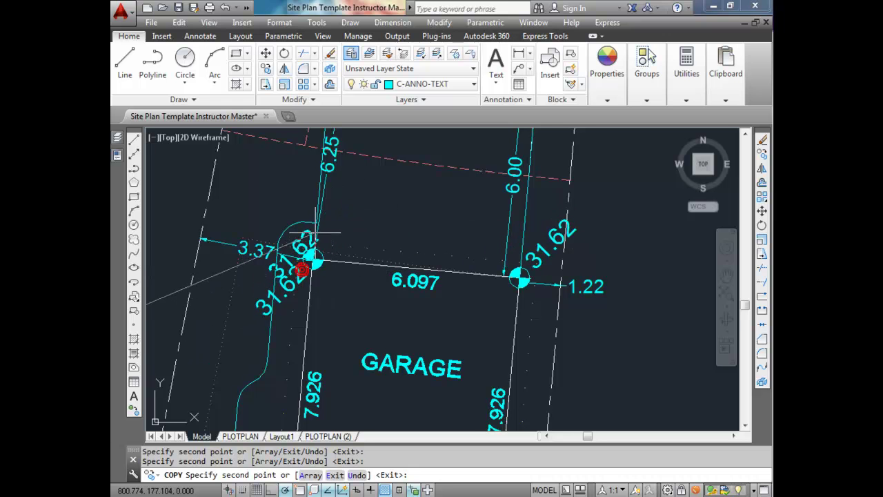
pyautogui.scroll(-3, 330, 295)
pyautogui.scroll(-5, 330, 295)
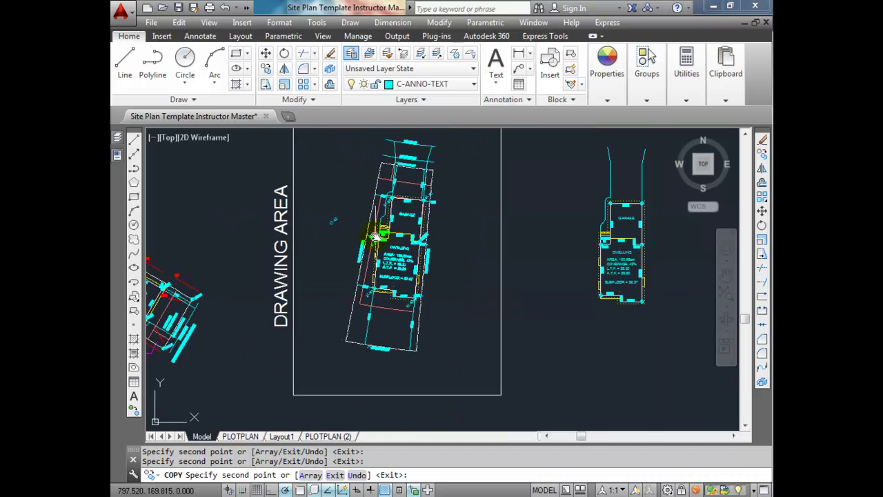
pyautogui.scroll(3, 359, 290)
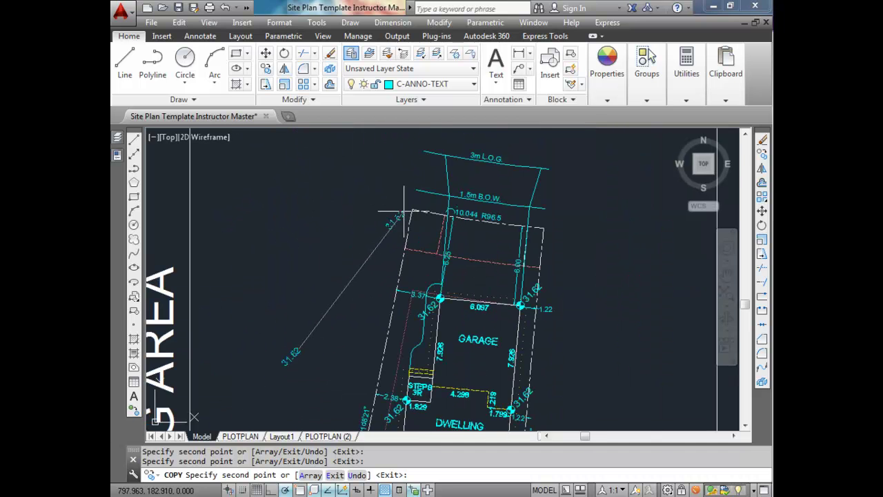
pyautogui.click(404, 219)
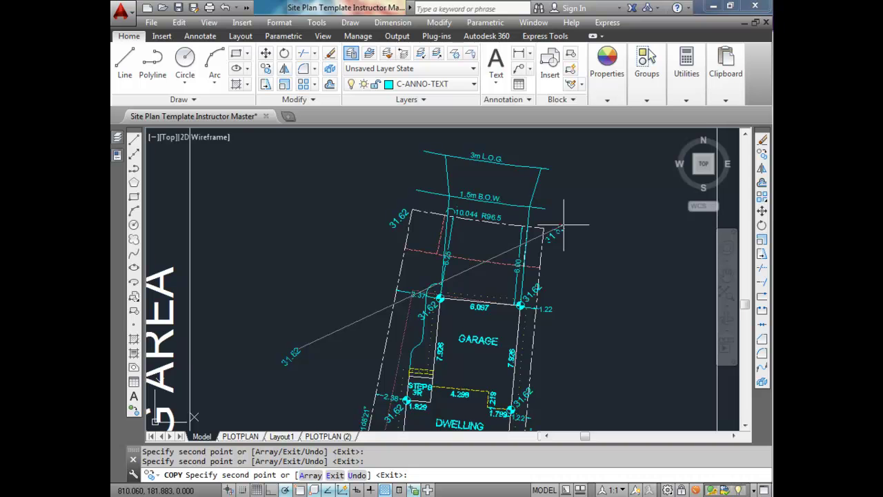
pyautogui.moveTo(387, 429); pyautogui.dragTo(472, 160, button='middle')
pyautogui.click(586, 400)
pyautogui.moveTo(658, 200); pyautogui.dragTo(614, 398, button='middle')
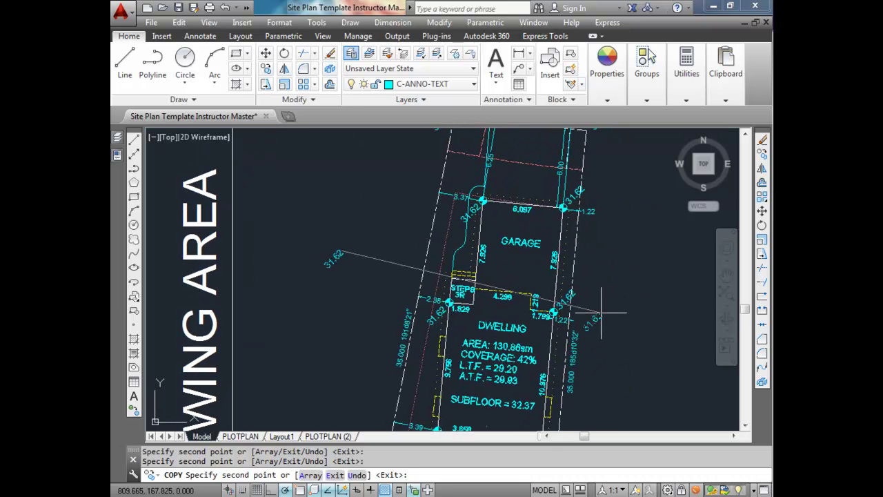
pyautogui.click(402, 287)
pyautogui.moveTo(358, 421); pyautogui.dragTo(407, 280, button='middle')
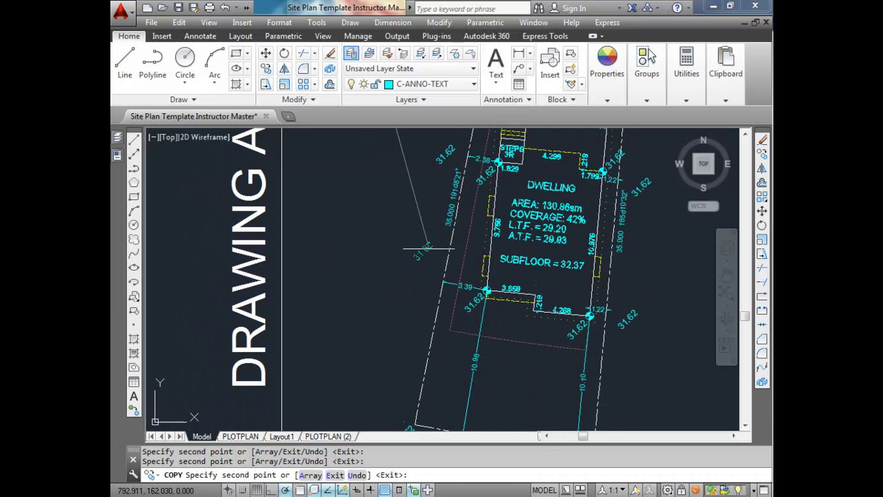
pyautogui.press('Escape')
pyautogui.moveTo(460, 256); pyautogui.dragTo(407, 362, button='middle')
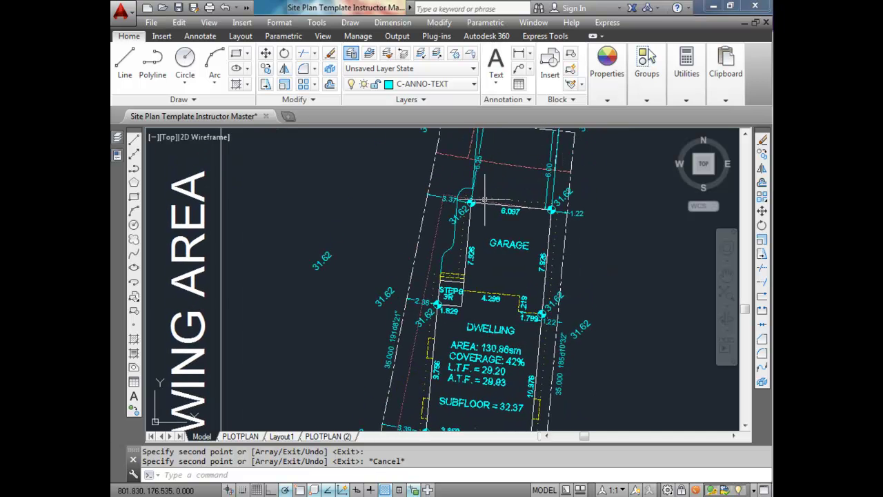
# Rotate the garage-corner 31.62 label about its corner marker to follow the side lot line
pyautogui.scroll(6, 574, 193)
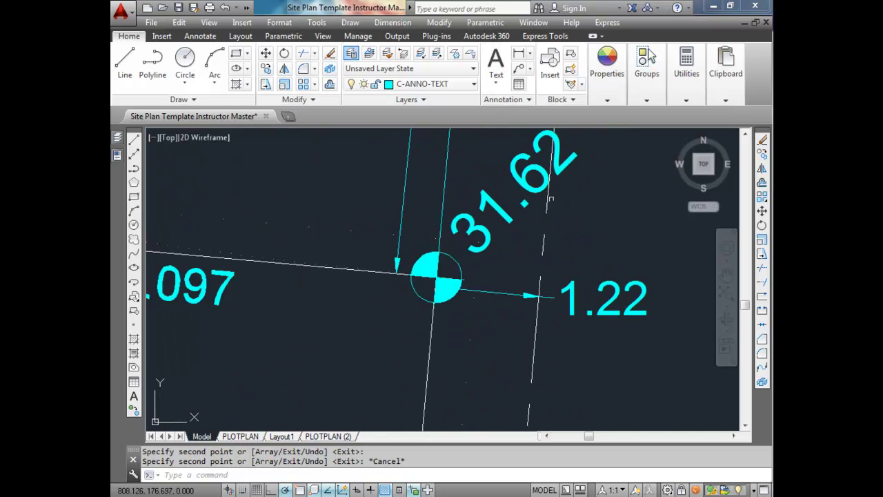
pyautogui.scroll(-4, 537, 179)
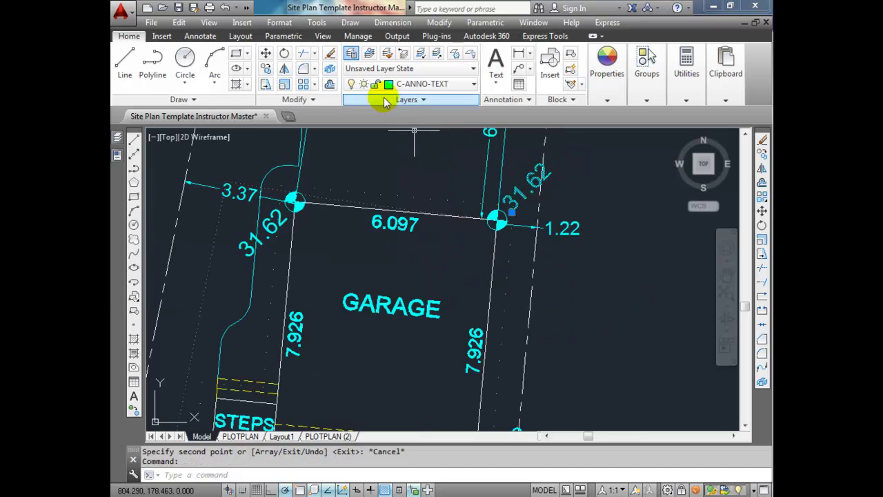
pyautogui.click(283, 53)
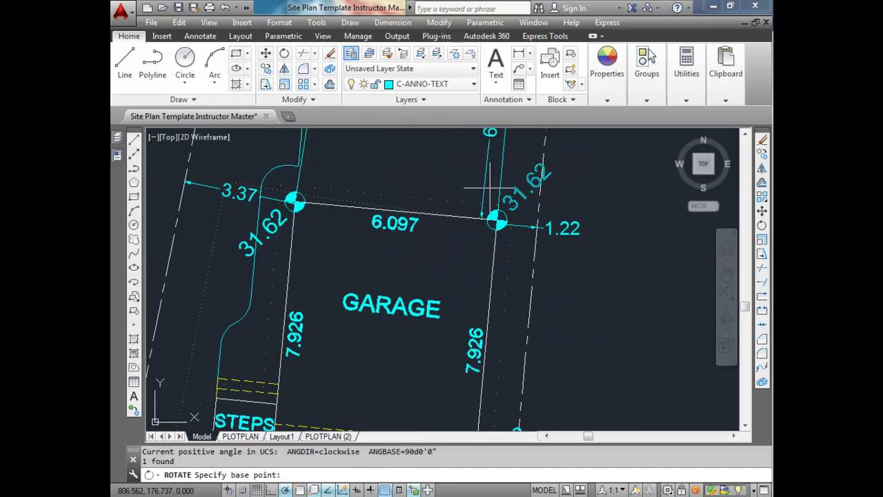
pyautogui.click(496, 219)
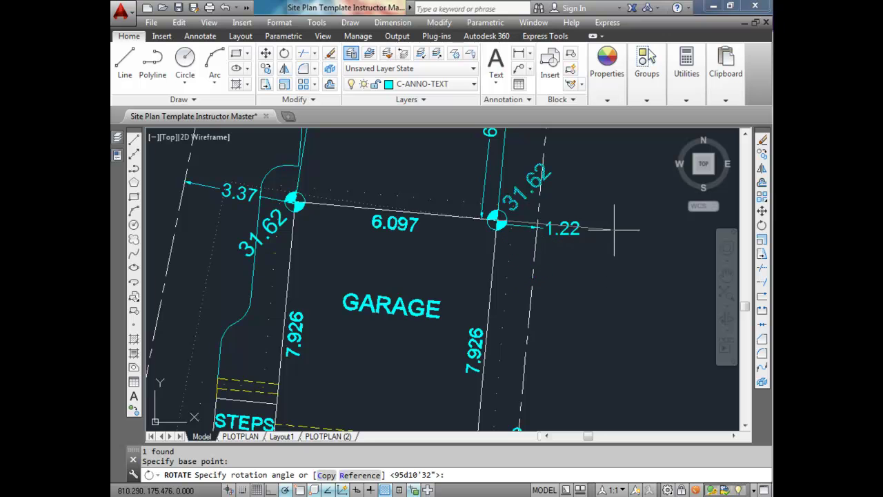
pyautogui.click(597, 264)
# Select the front-right corner 31.62 label and start rotating it about the lot corner
pyautogui.scroll(-4, 491, 221)
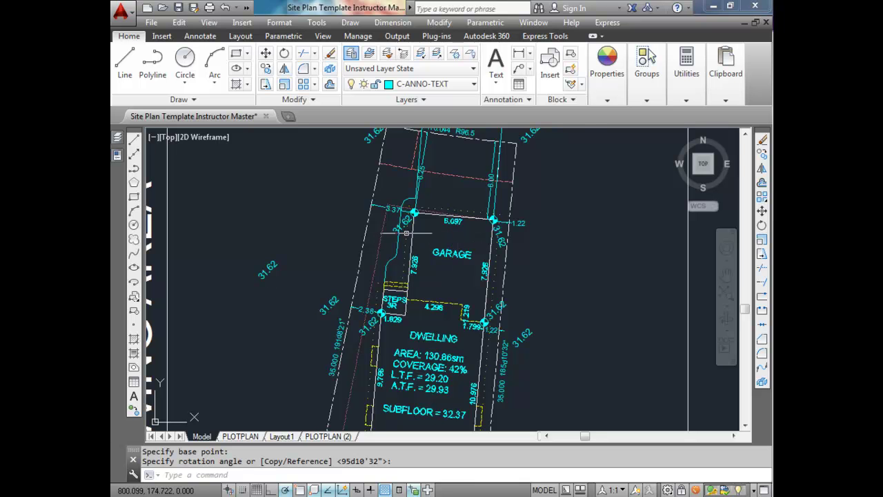
pyautogui.scroll(-3, 441, 228)
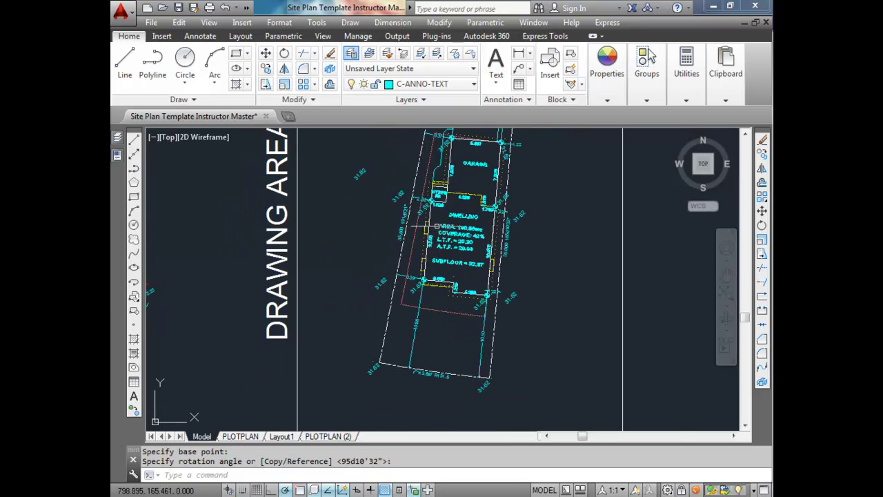
pyautogui.scroll(4, 421, 289)
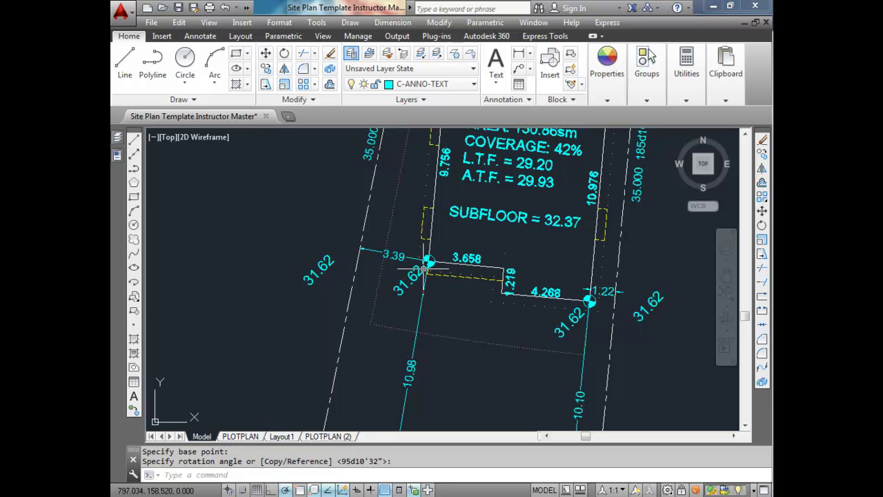
pyautogui.scroll(-4, 396, 273)
pyautogui.scroll(4, 393, 276)
pyautogui.scroll(-4, 393, 276)
pyautogui.scroll(5, 514, 176)
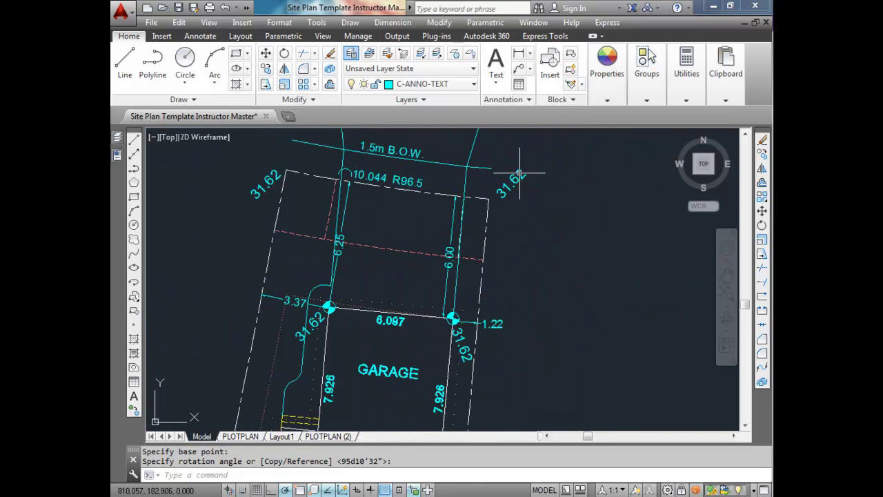
pyautogui.click(513, 178)
pyautogui.click(285, 53)
pyautogui.click(483, 196)
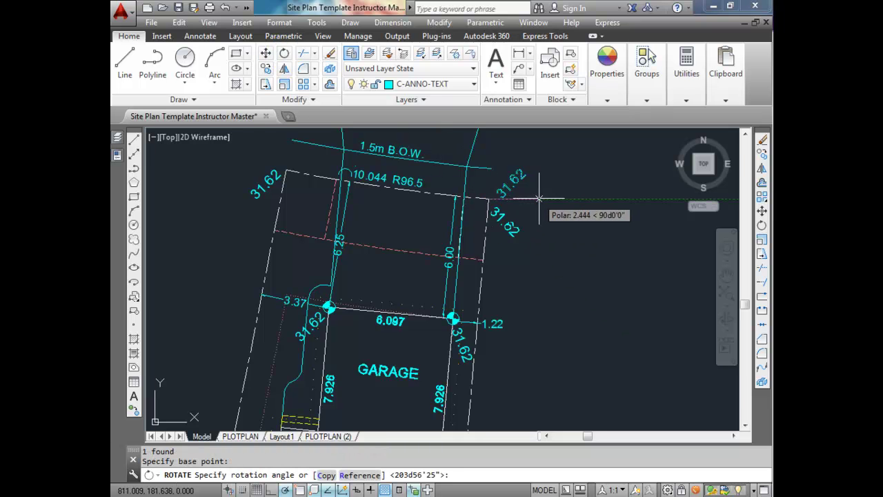
pyautogui.scroll(-3, 451, 193)
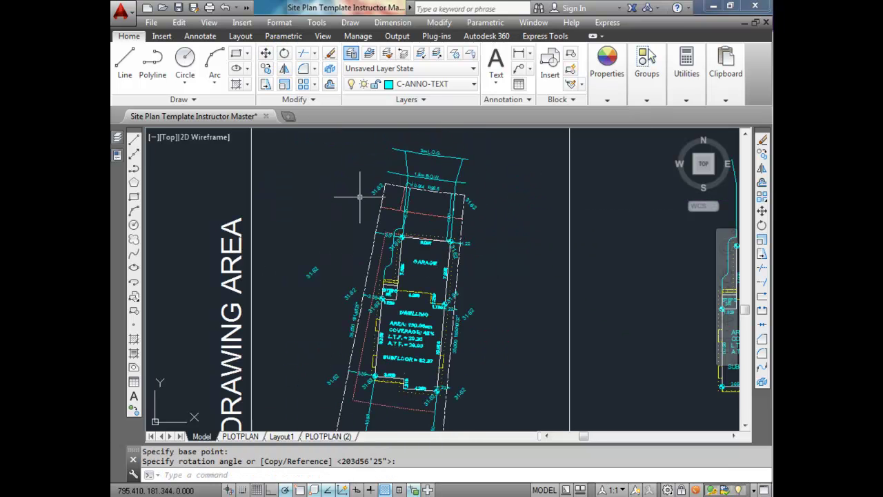
pyautogui.scroll(4, 379, 187)
pyautogui.moveTo(380, 186); pyautogui.dragTo(360, 222, button='middle')
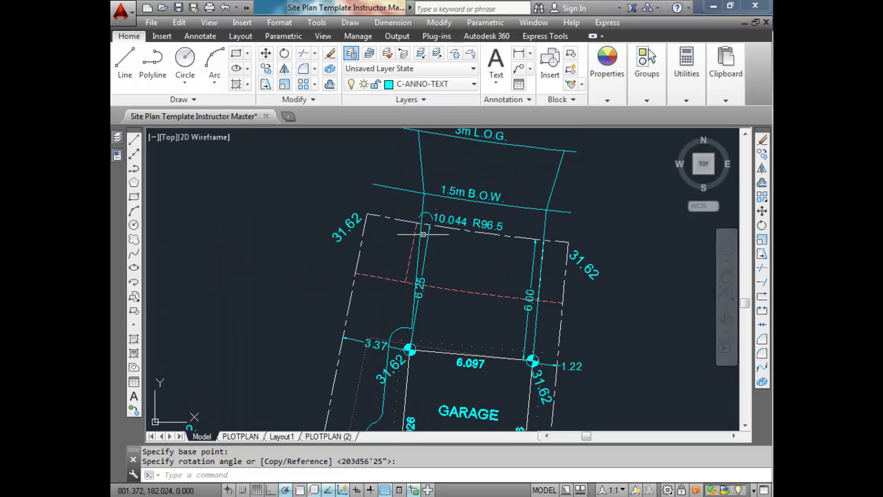
# Set the front-right label's angle along the side lot line and edit its text to 3.20
pyautogui.click(576, 255)
pyautogui.doubleClick(578, 257)
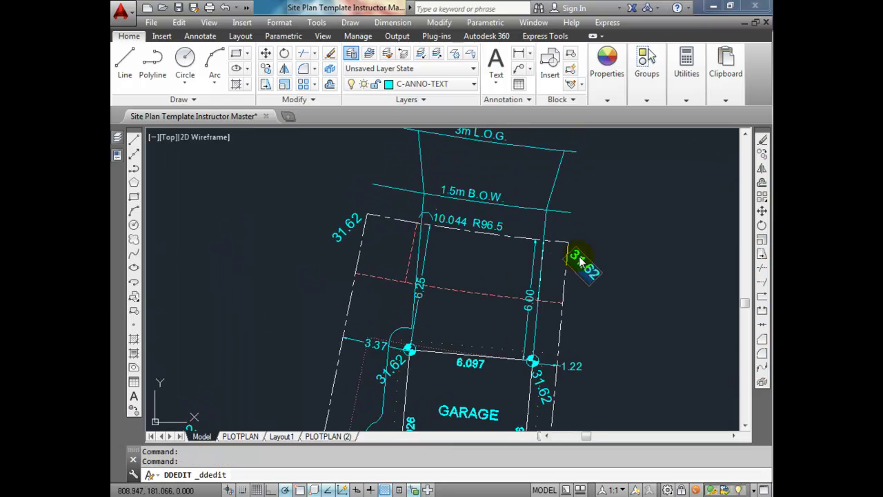
pyautogui.write('3.20')
pyautogui.click(600, 257)
pyautogui.scroll(-8, 483, 262)
pyautogui.scroll(8, 521, 270)
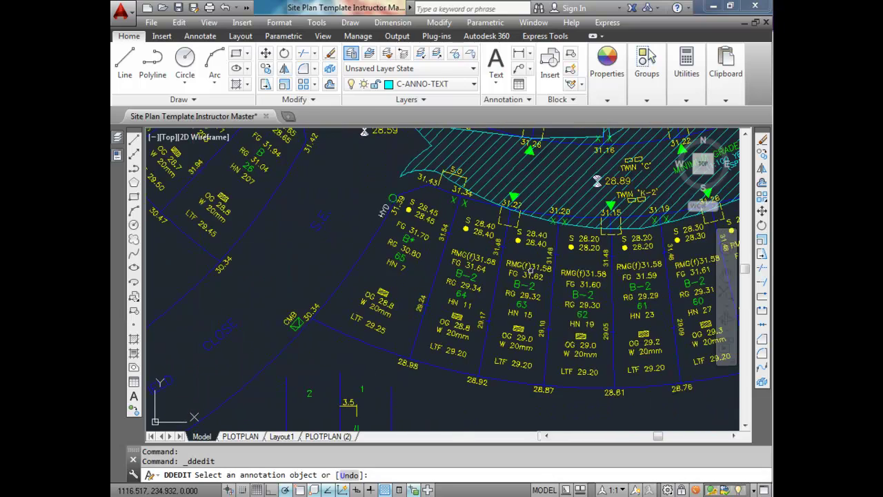
pyautogui.scroll(2, 523, 248)
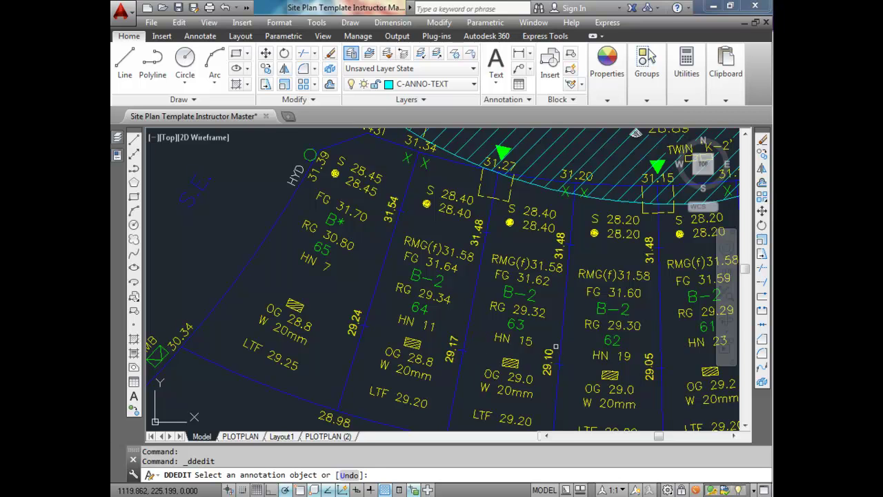
# Cancel the pending text edit and frame the lot with DWELLING and GARAGE in view
pyautogui.moveTo(537, 378)
pyautogui.mouseDown(button='middle')
pyautogui.moveTo(534, 309)
pyautogui.moveTo(505, 323)
pyautogui.mouseUp(button='middle')
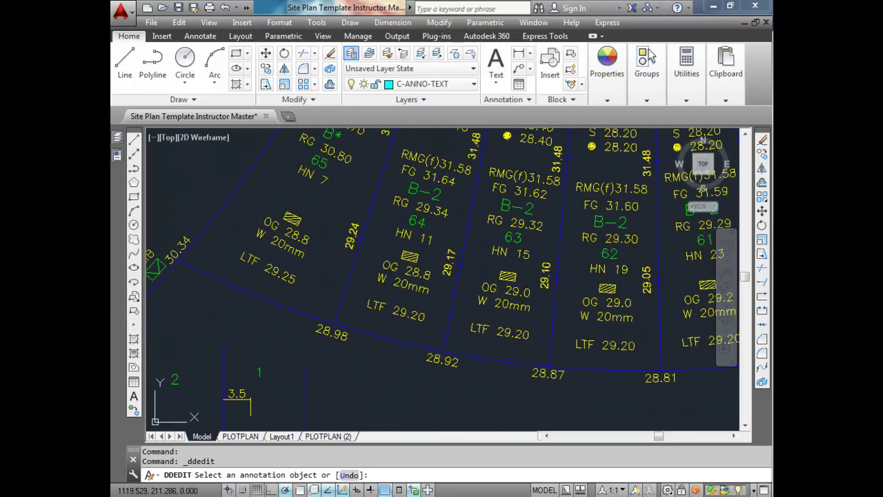
pyautogui.scroll(-10, 543, 336)
pyautogui.moveTo(419, 349); pyautogui.dragTo(564, 290, button='middle')
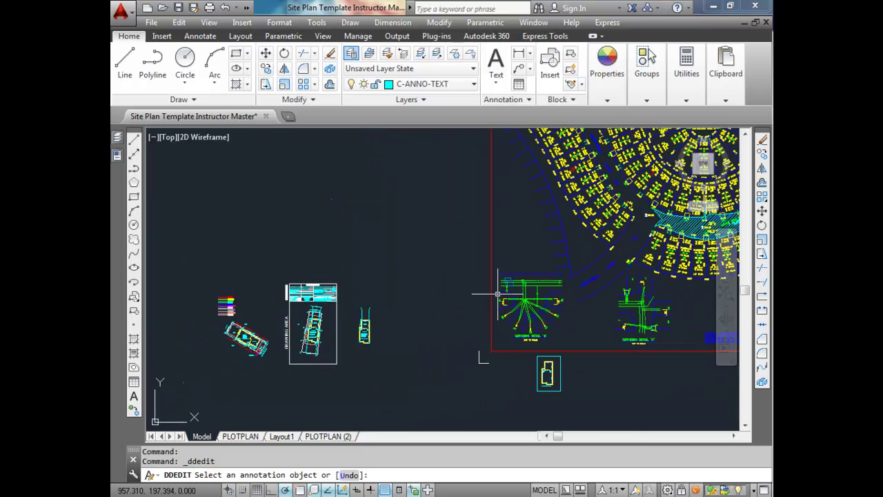
pyautogui.press('Escape')
pyautogui.scroll(8, 306, 318)
pyautogui.scroll(5, 304, 349)
pyautogui.moveTo(437, 296); pyautogui.dragTo(463, 290, button='middle')
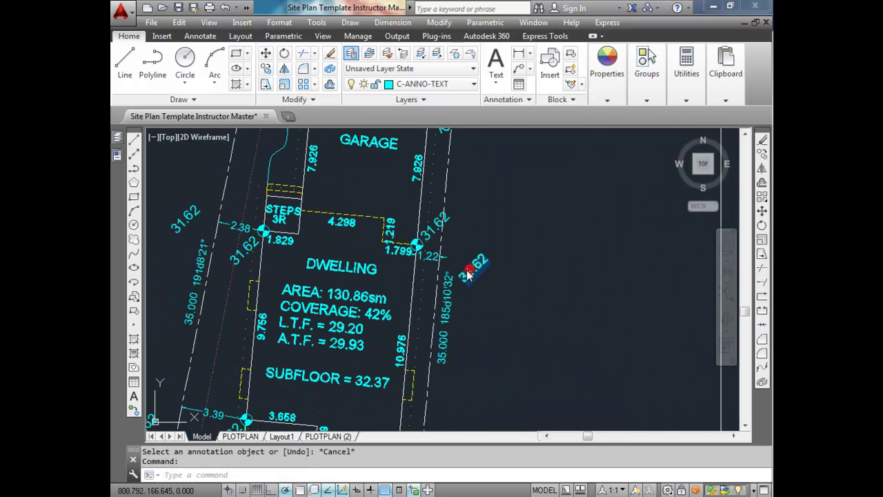
# Change the right and left lot-line 31.62 elevations to 31.48
pyautogui.doubleClick(468, 272)
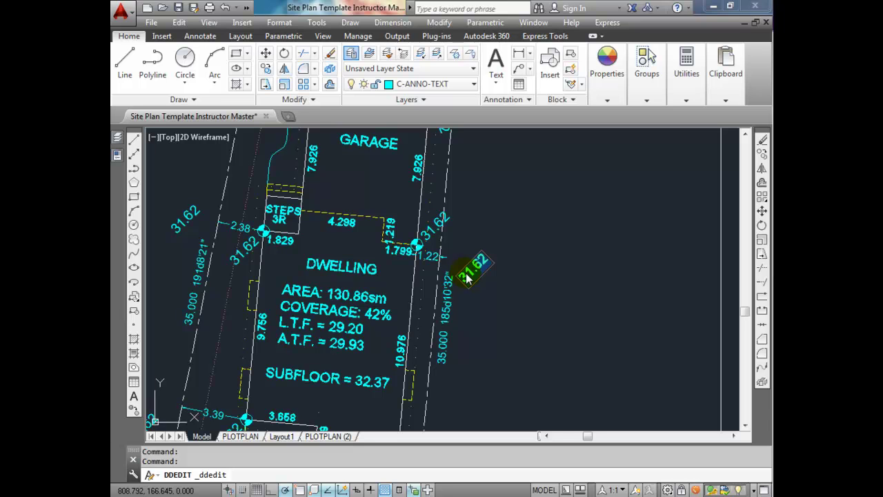
pyautogui.write('31.48')
pyautogui.press('Return')
pyautogui.click(187, 220)
pyautogui.write('31.48')
pyautogui.press('Return')
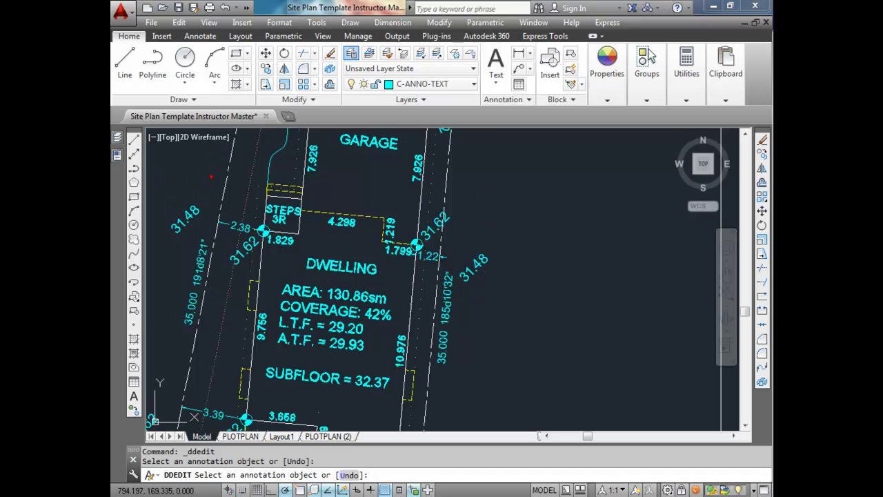
# Change the rear lot-corner elevations to 29.17 and 29.10
pyautogui.scroll(-3, 253, 299)
pyautogui.moveTo(217, 356); pyautogui.dragTo(241, 295, button='middle')
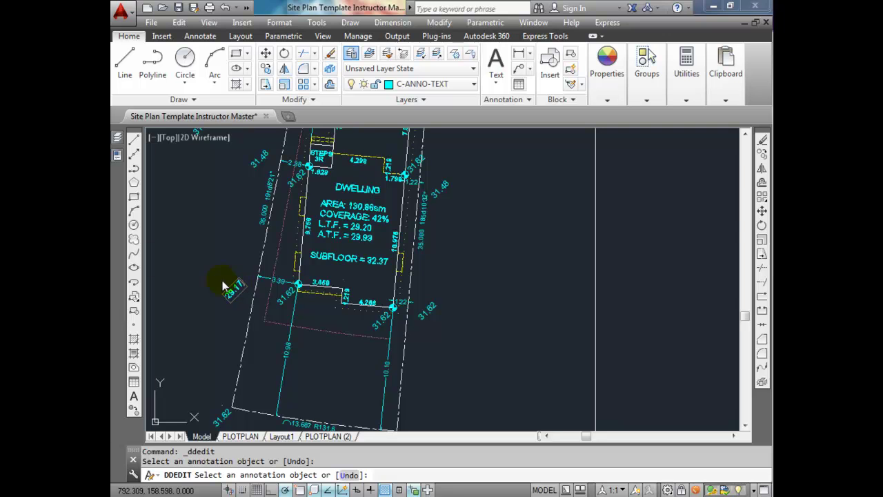
pyautogui.press('Return')
pyautogui.click(426, 311)
pyautogui.write('29.10')
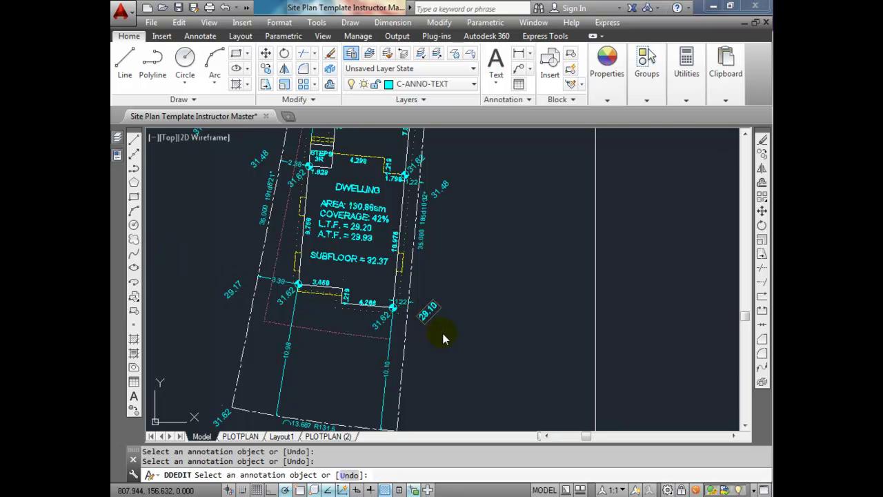
pyautogui.press('Return')
# Change the bottom-right corner elevation to 28.87, update the bottom-left one, and end text editing
pyautogui.moveTo(408, 404); pyautogui.dragTo(416, 327, button='middle')
pyautogui.click(398, 360)
pyautogui.write('28.87')
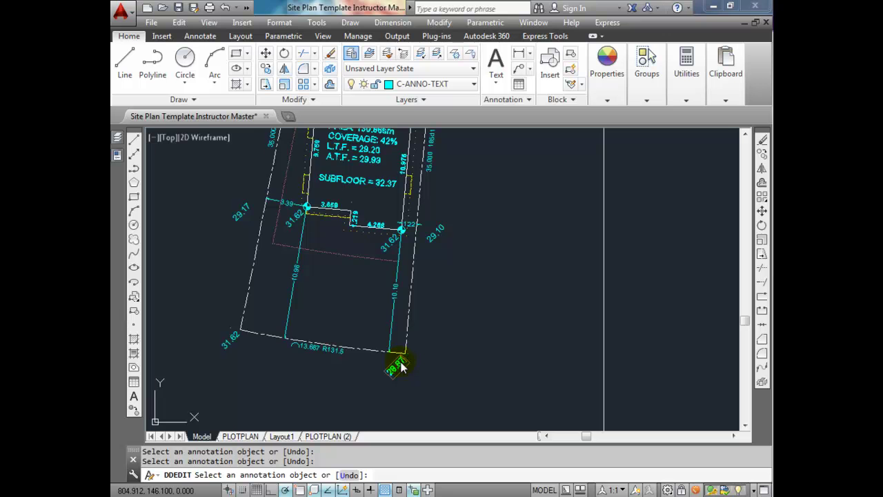
pyautogui.press('Return')
pyautogui.click(232, 338)
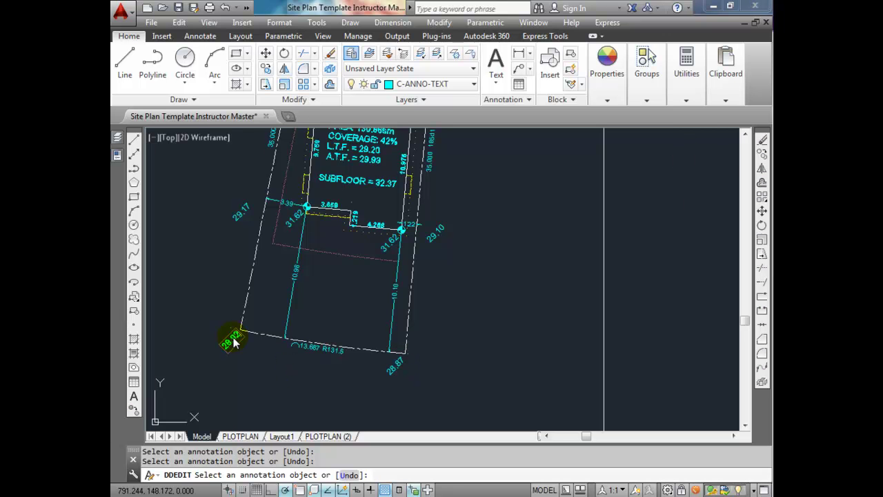
pyautogui.press('Return')
pyautogui.moveTo(362, 245); pyautogui.dragTo(352, 414, button='middle')
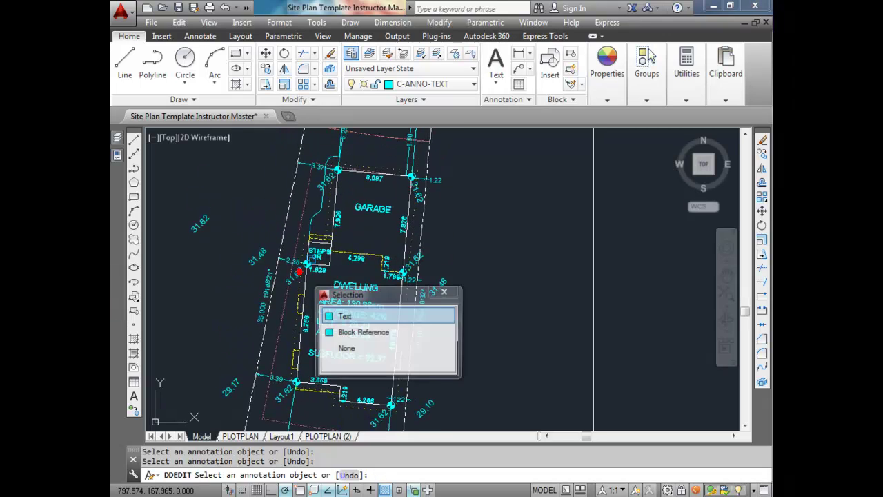
pyautogui.press('Escape')
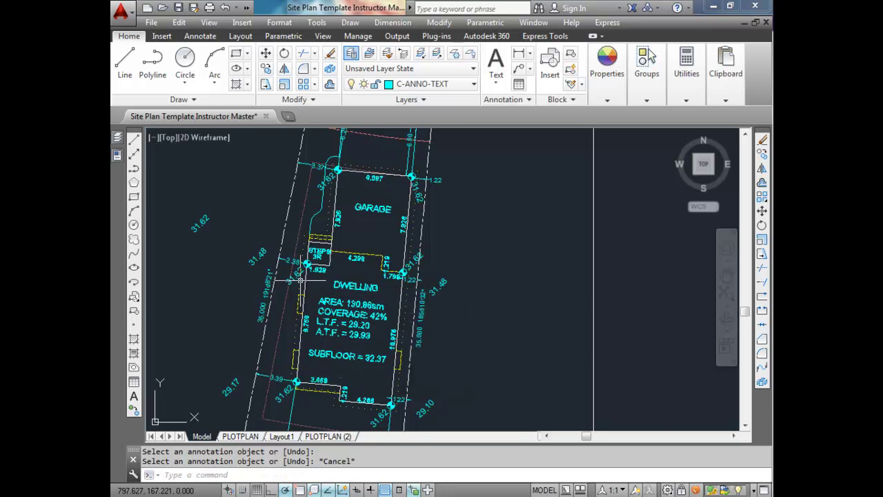
pyautogui.scroll(6, 304, 248)
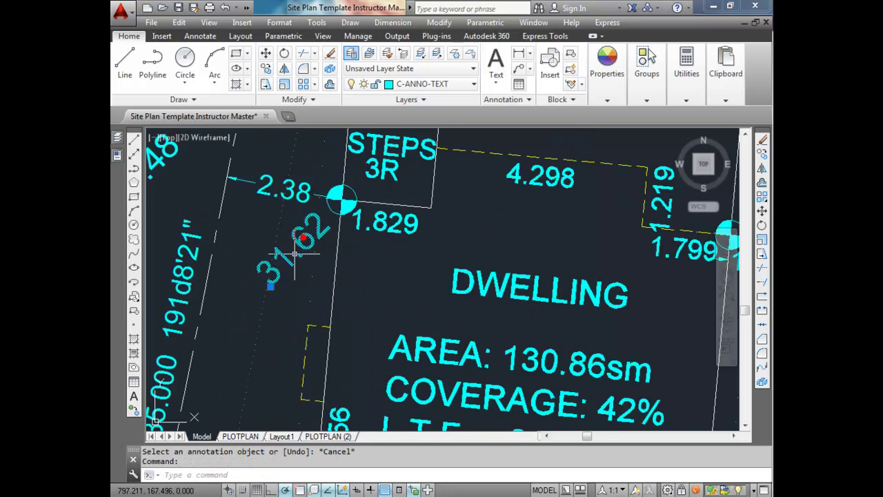
# Change the steps-corner and right dwelling-corner 31.62 labels to 31.77
pyautogui.scroll(-6, 324, 289)
pyautogui.moveTo(329, 302); pyautogui.dragTo(334, 304, button='middle')
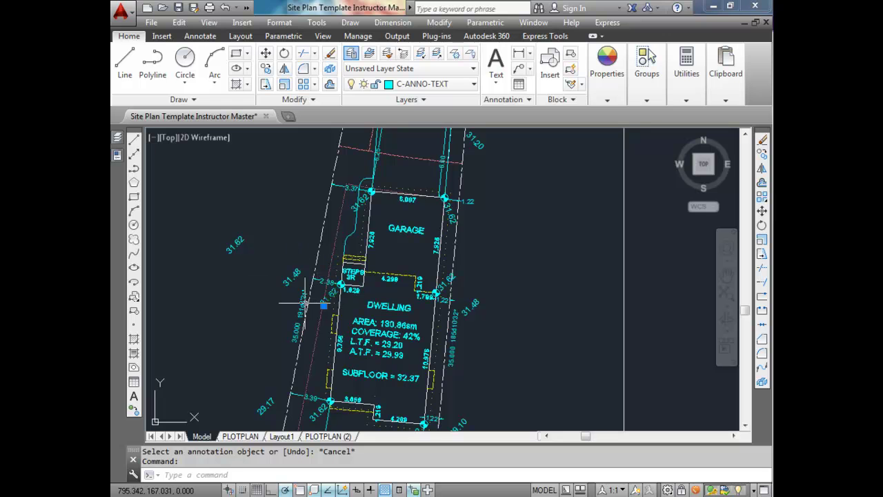
pyautogui.scroll(2, 337, 289)
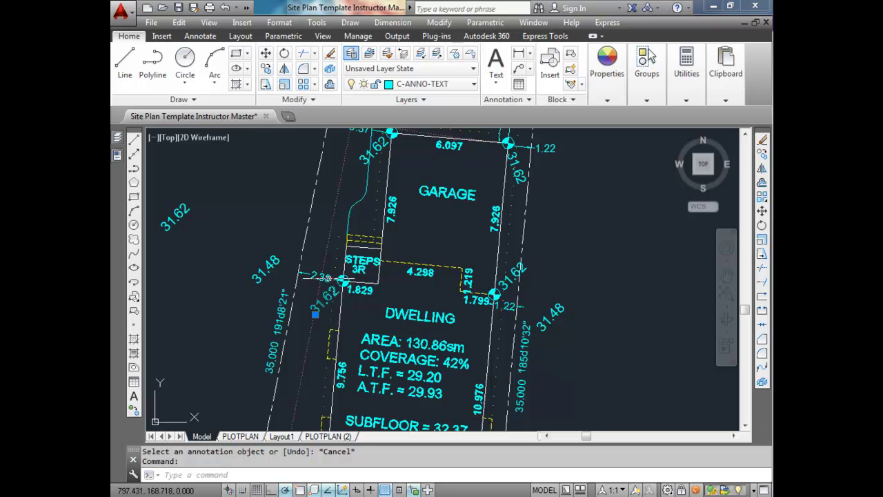
pyautogui.doubleClick(328, 298)
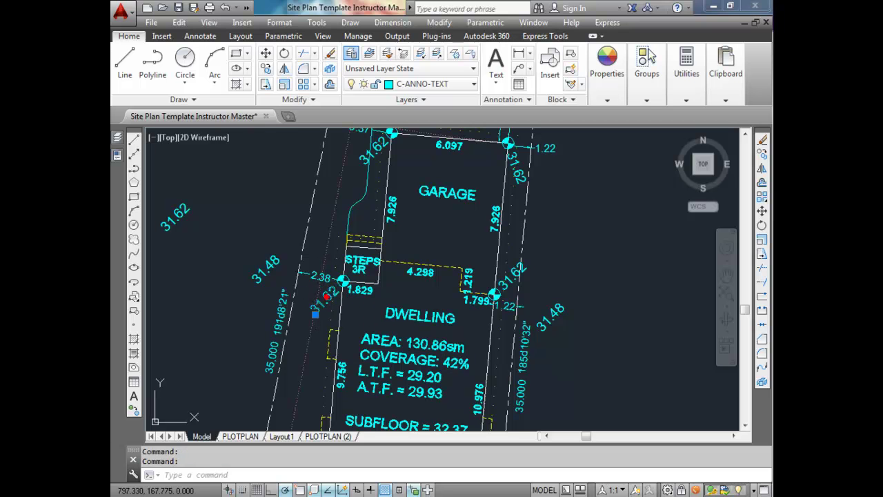
pyautogui.write('31.77')
pyautogui.click(275, 215)
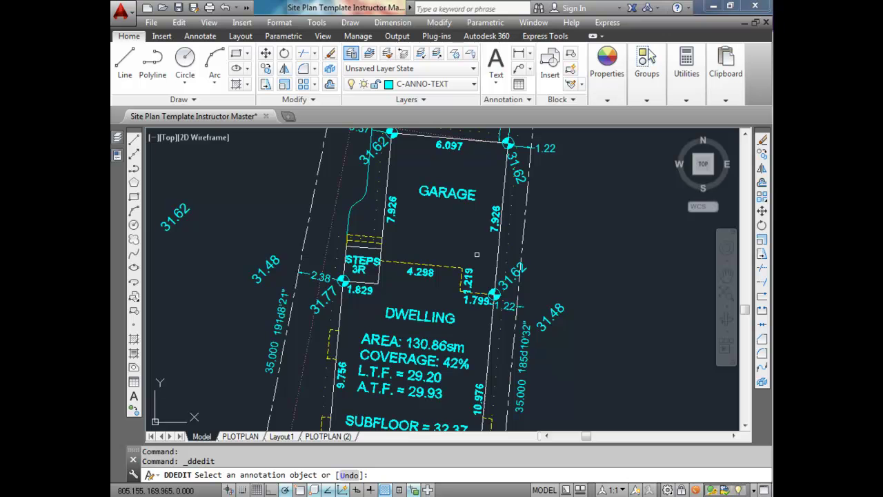
pyautogui.scroll(-4, 472, 283)
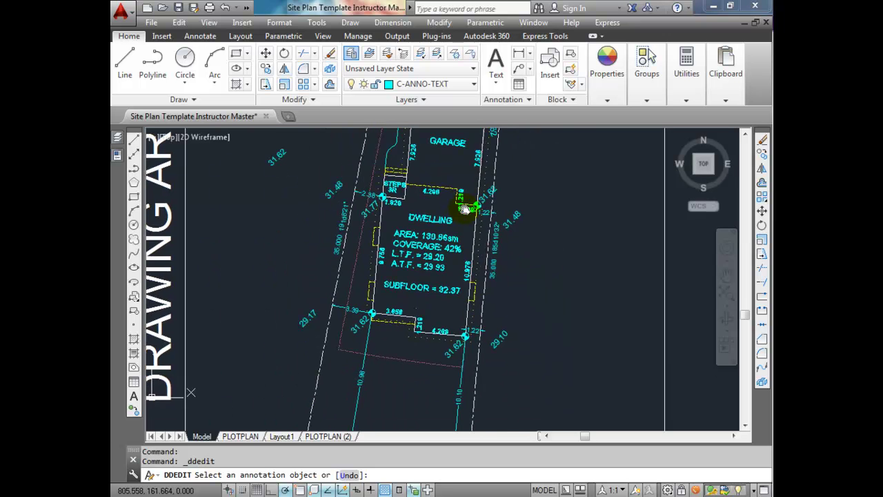
pyautogui.scroll(4, 464, 214)
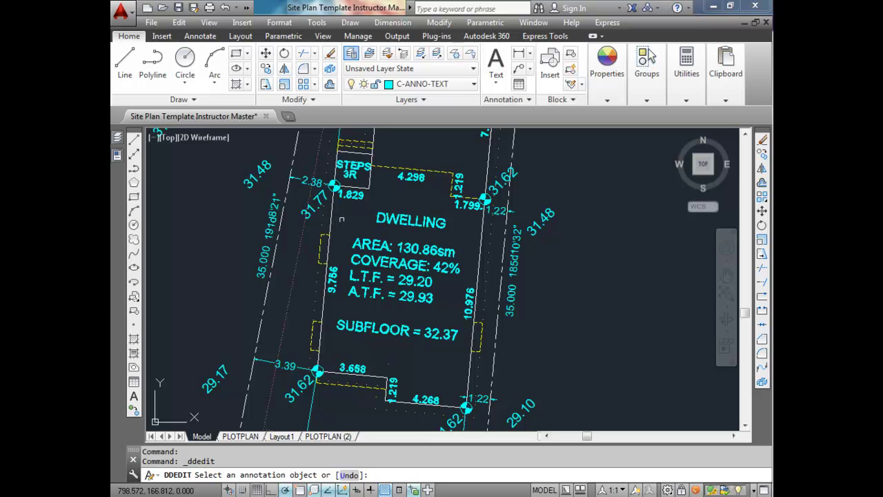
pyautogui.click(497, 186)
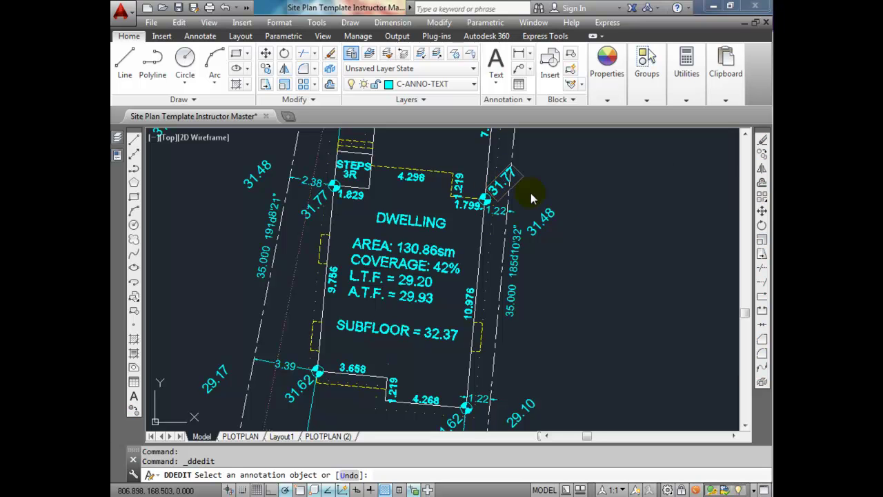
pyautogui.click(581, 198)
# Change the lower-right and lower-left dwelling-corner labels to 29.32
pyautogui.moveTo(463, 379); pyautogui.dragTo(470, 296, button='middle')
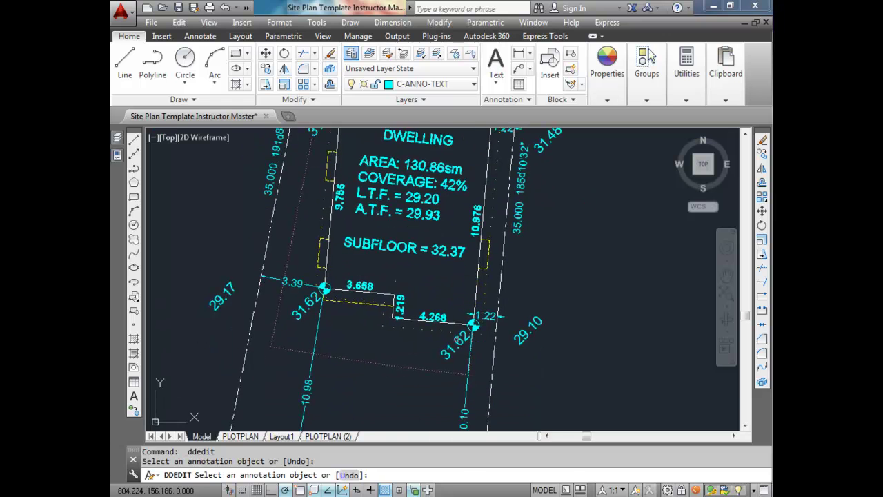
pyautogui.click(457, 340)
pyautogui.write('29.32')
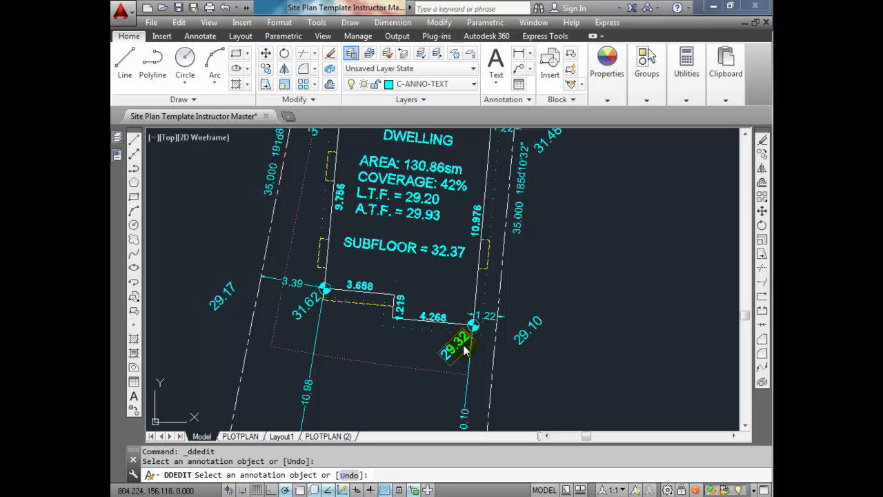
pyautogui.press('Return')
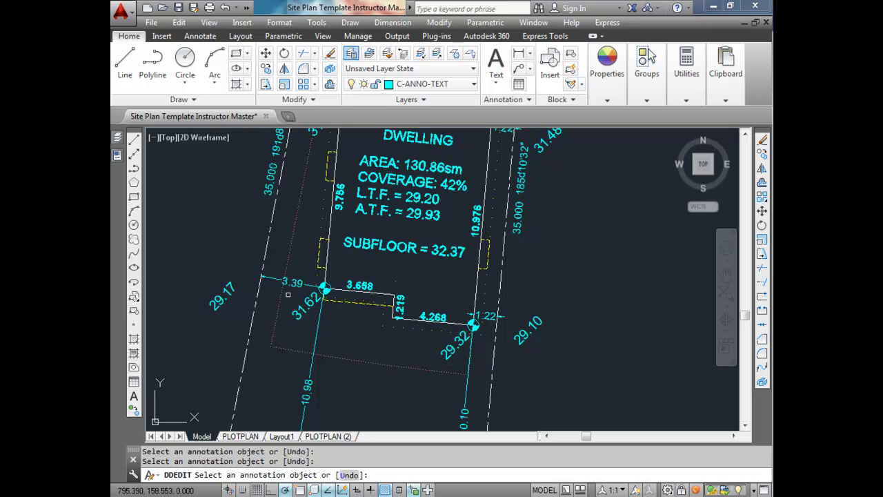
pyautogui.click(312, 307)
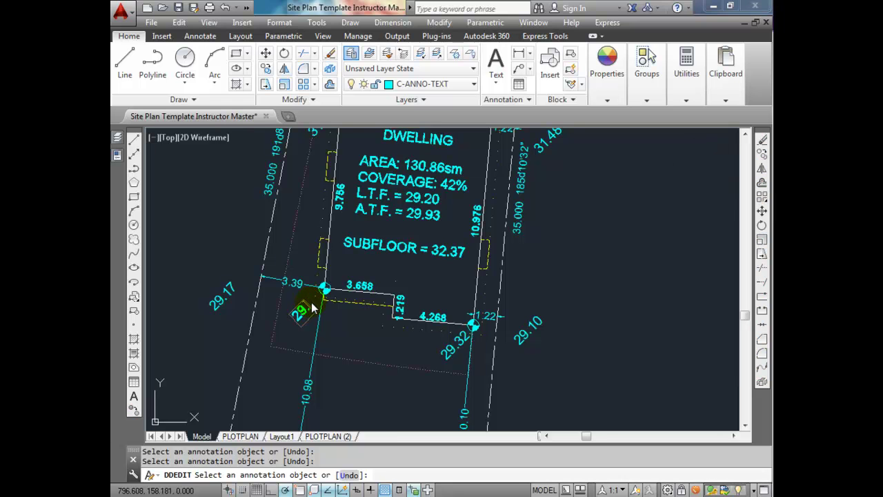
pyautogui.click(360, 320)
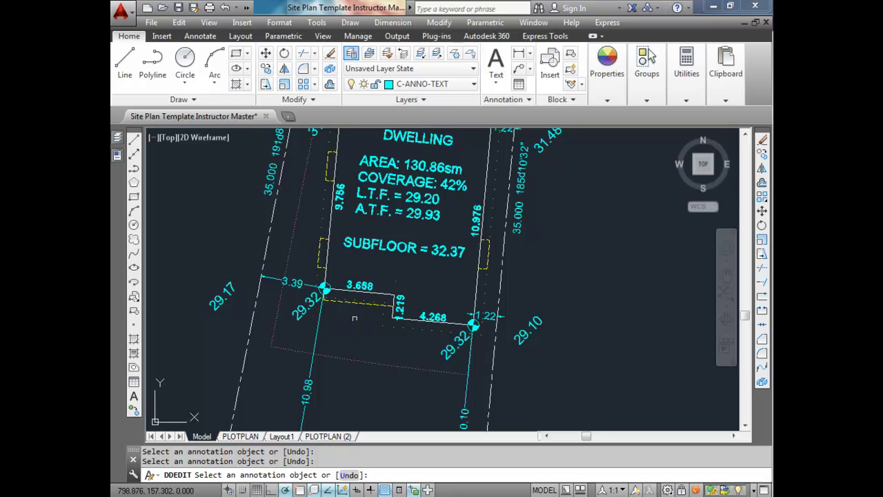
pyautogui.scroll(-2, 350, 311)
pyautogui.moveTo(349, 228); pyautogui.dragTo(350, 361, button='middle')
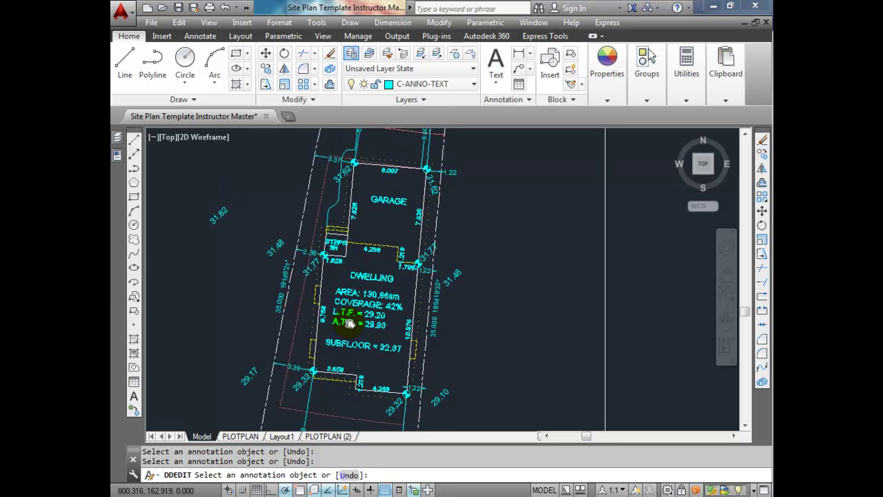
pyautogui.scroll(4, 447, 252)
# Rotate the 31.77 label about the corner to align with the boundary line
pyautogui.press('Escape')
pyautogui.click(404, 232)
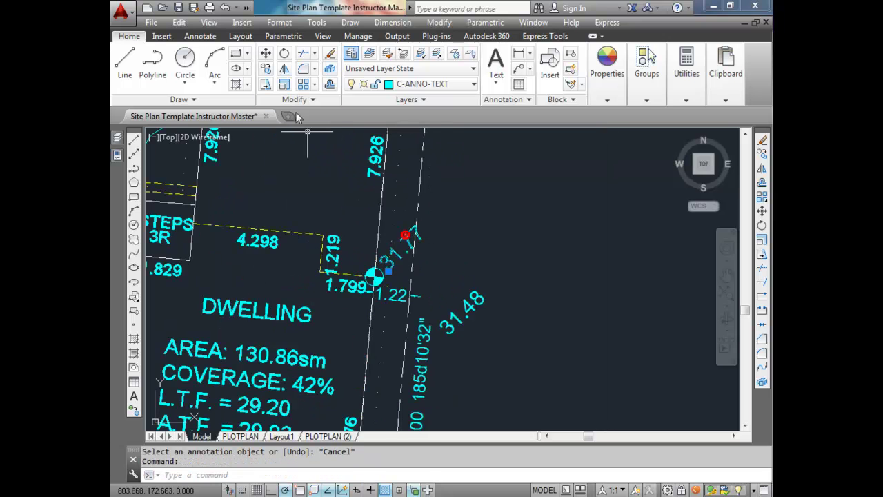
pyautogui.click(286, 54)
pyautogui.click(373, 277)
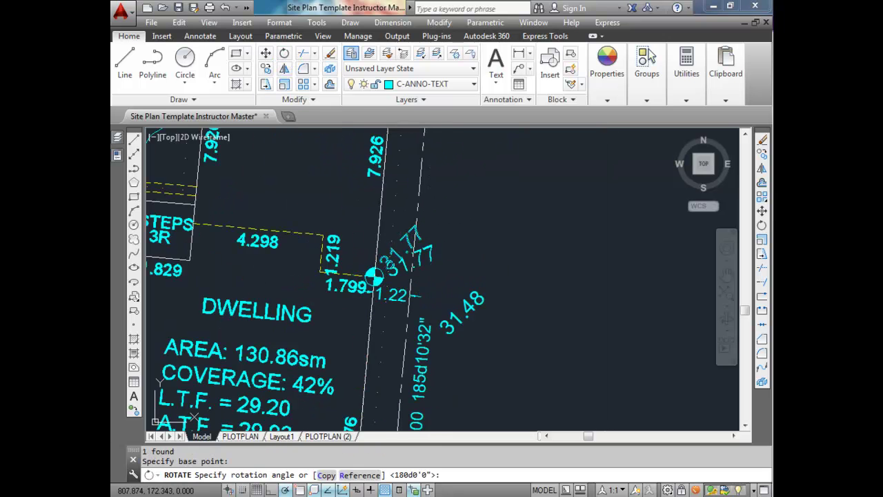
pyautogui.click(351, 150)
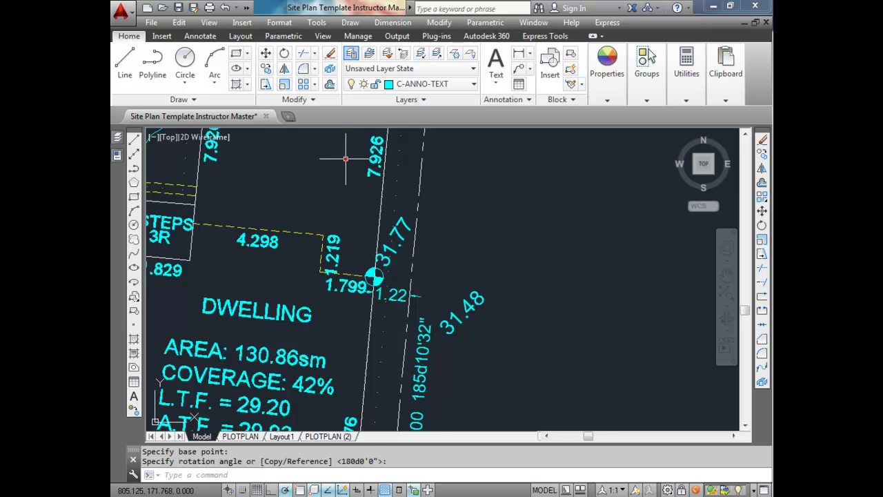
# Move the 31.77 label to a new spot with the M command
pyautogui.click(390, 231)
pyautogui.write('m')
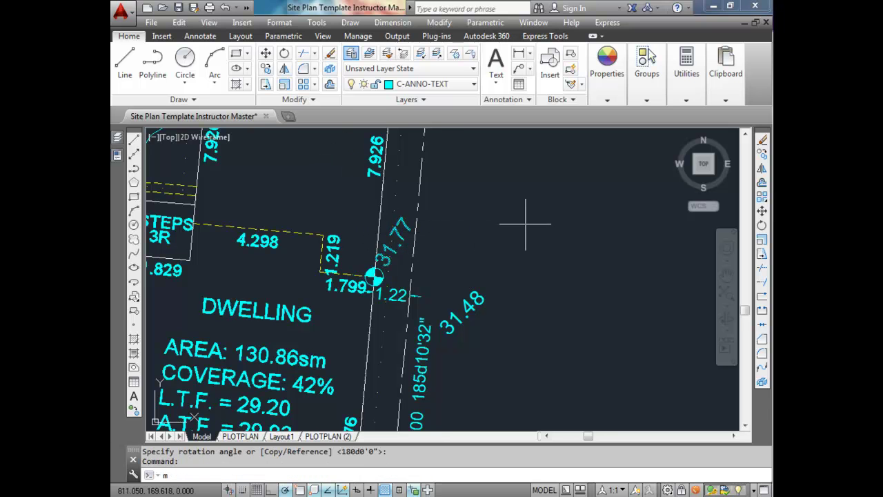
pyautogui.press('Return')
pyautogui.click(526, 224)
pyautogui.click(527, 223)
# Save the site plan drawing and cancel the unfinished command
pyautogui.scroll(-2, 469, 231)
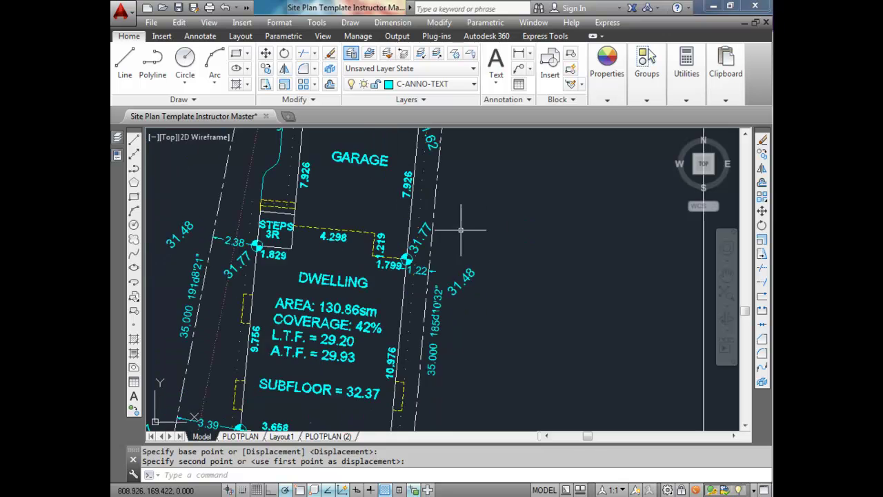
pyautogui.scroll(4, 428, 238)
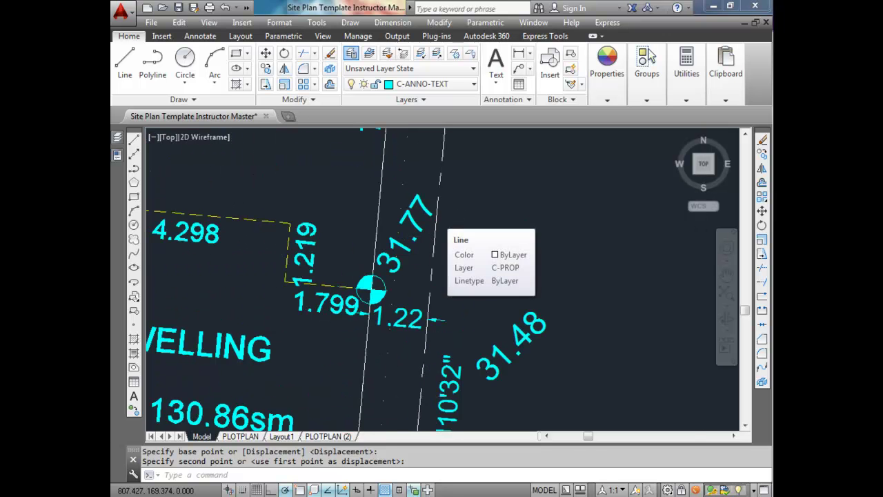
pyautogui.scroll(-6, 434, 228)
pyautogui.moveTo(422, 255); pyautogui.dragTo(439, 270, button='middle')
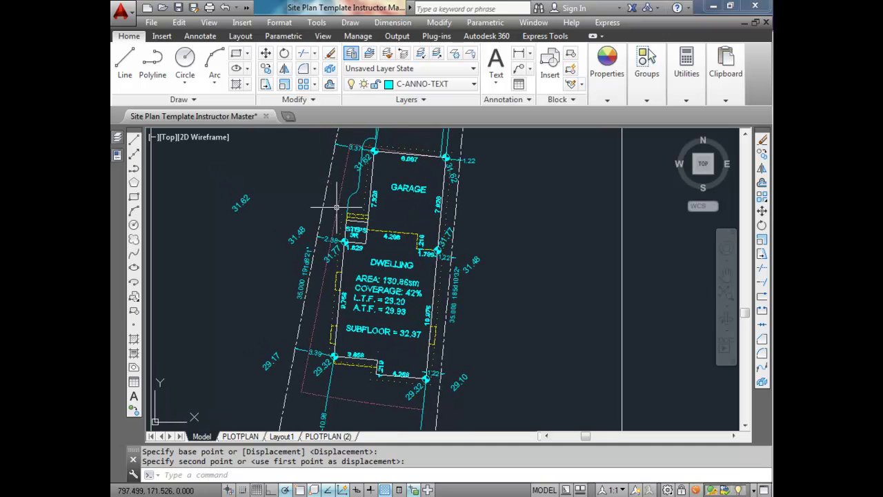
pyautogui.scroll(-2, 336, 206)
pyautogui.scroll(-1, 382, 227)
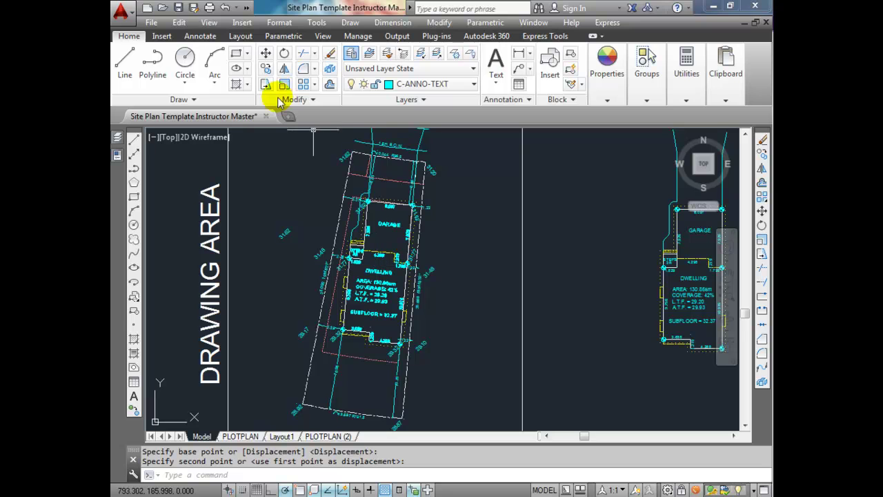
pyautogui.click(178, 8)
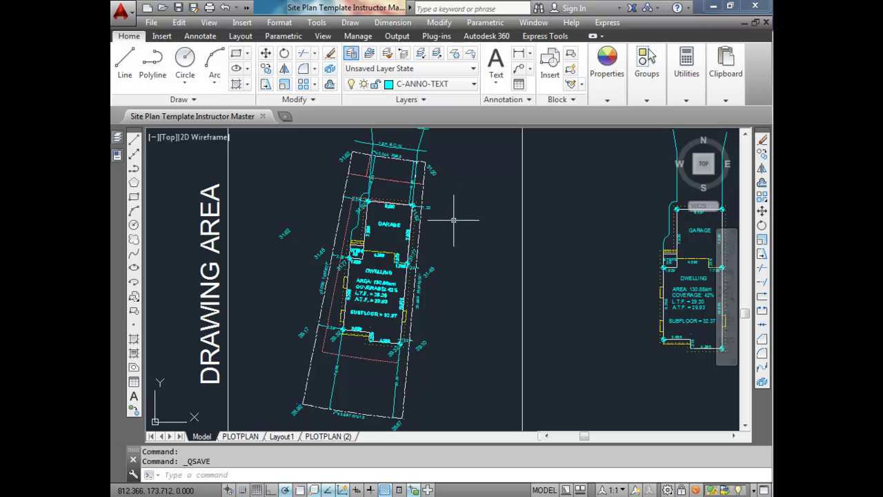
pyautogui.scroll(2, 403, 256)
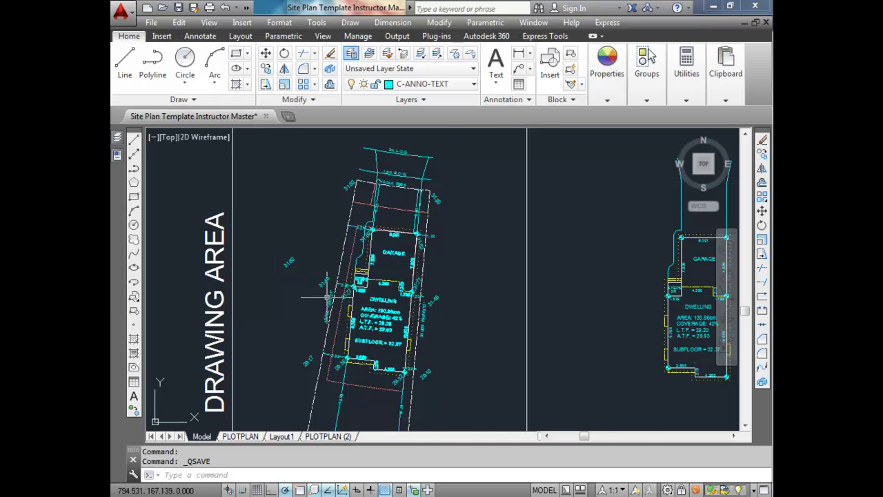
pyautogui.scroll(3, 330, 271)
pyautogui.press('Escape')
pyautogui.press('Escape')
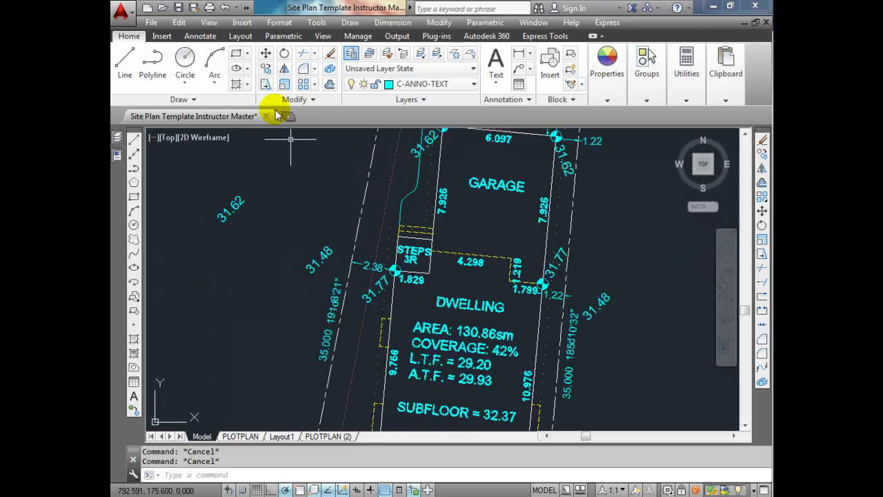
# Insert the GEODETICSYMBOL block to the left of the lot
pyautogui.click(161, 36)
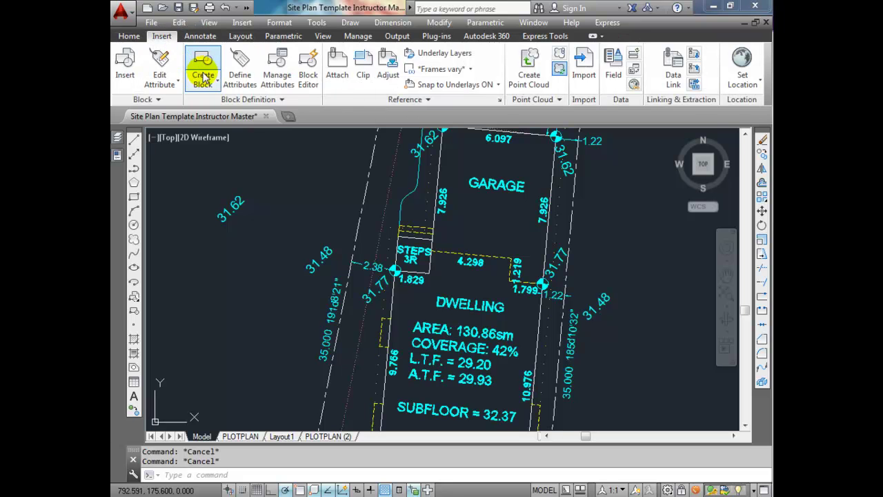
pyautogui.click(127, 68)
pyautogui.click(442, 173)
pyautogui.click(387, 260)
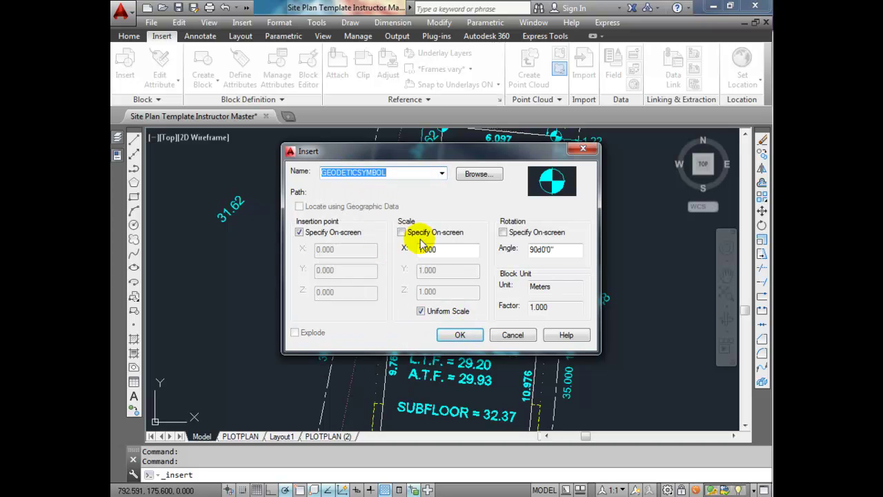
pyautogui.click(461, 336)
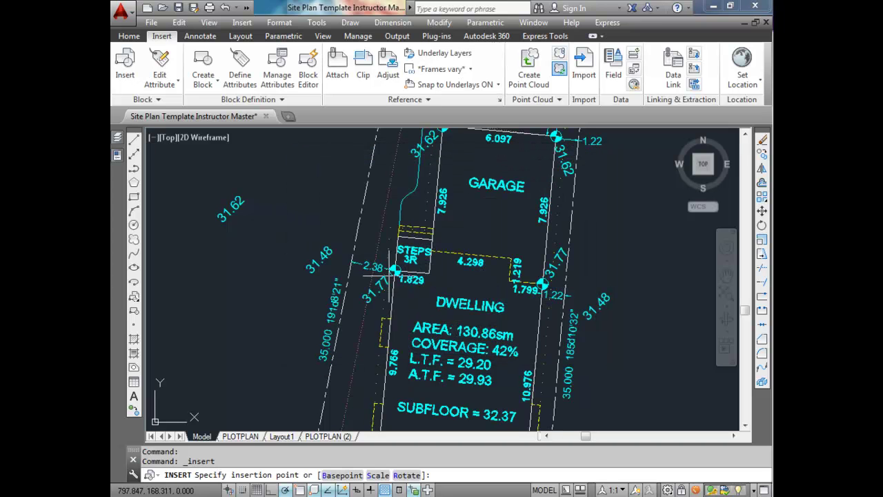
pyautogui.click(333, 201)
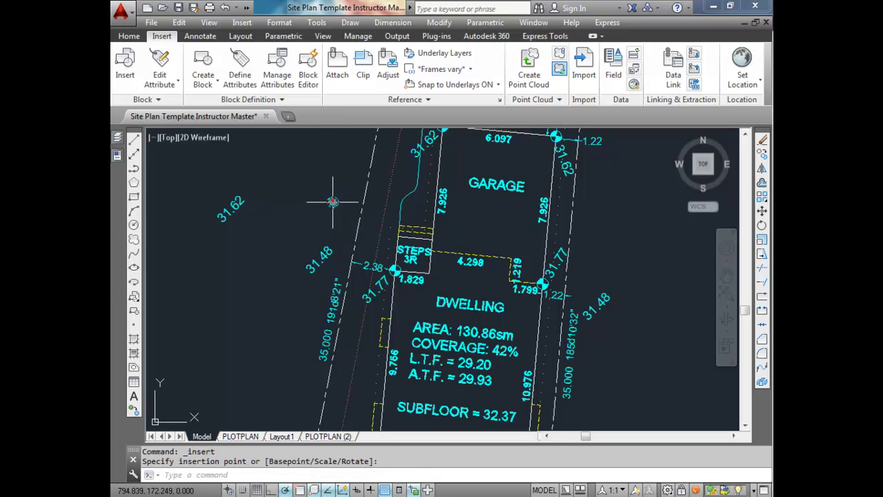
# Copy the geodetic symbol from its centre onto the lot's top-left and top-right corners
pyautogui.click(129, 36)
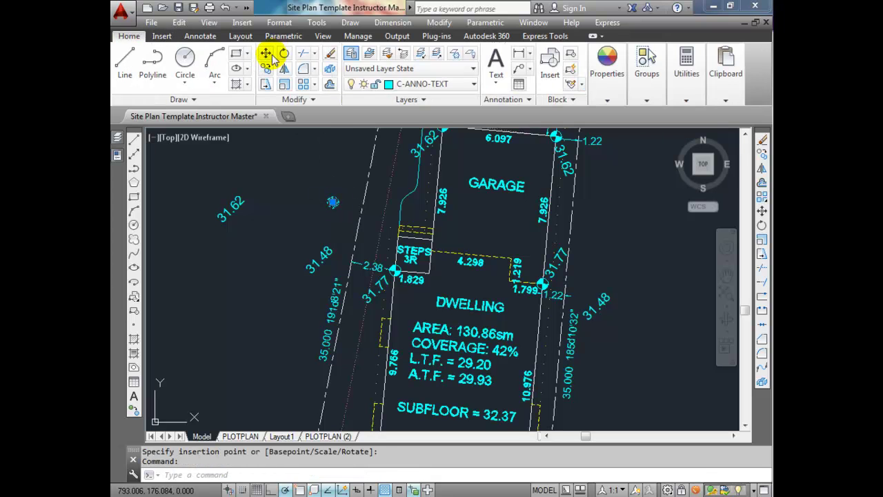
pyautogui.click(266, 69)
pyautogui.scroll(5, 329, 198)
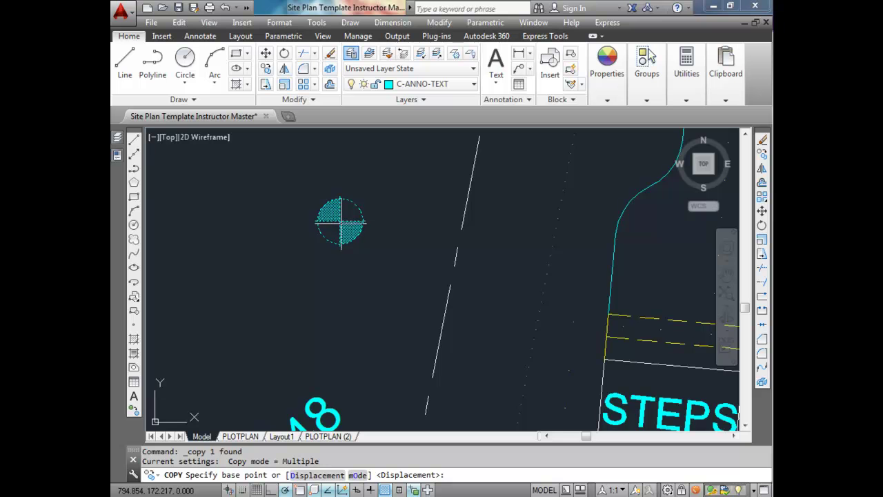
pyautogui.click(340, 221)
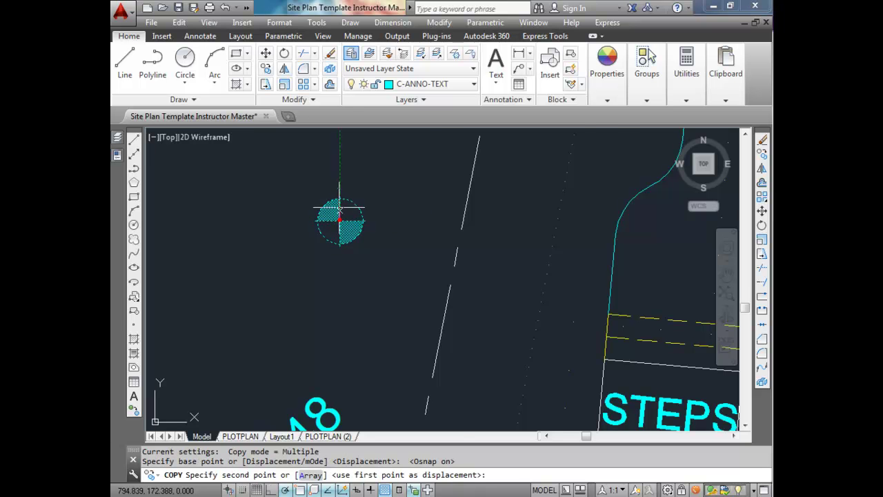
pyautogui.scroll(-5, 340, 220)
pyautogui.moveTo(387, 131); pyautogui.dragTo(365, 293, button='middle')
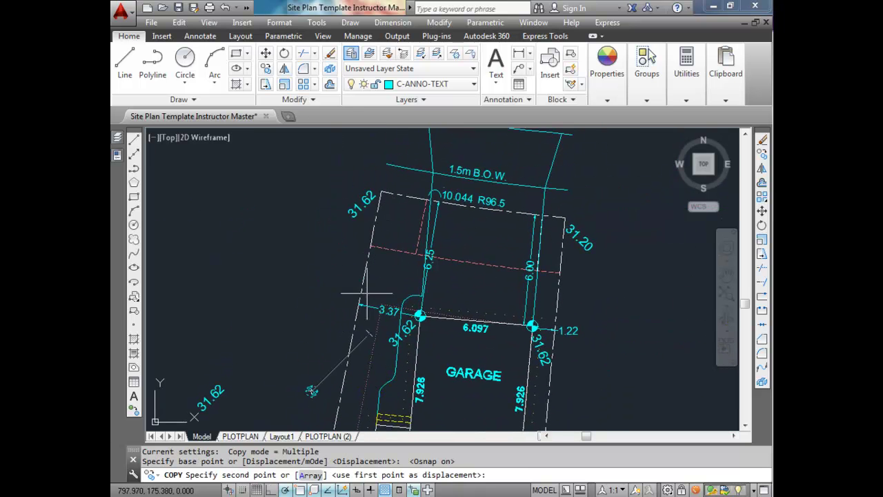
pyautogui.click(381, 191)
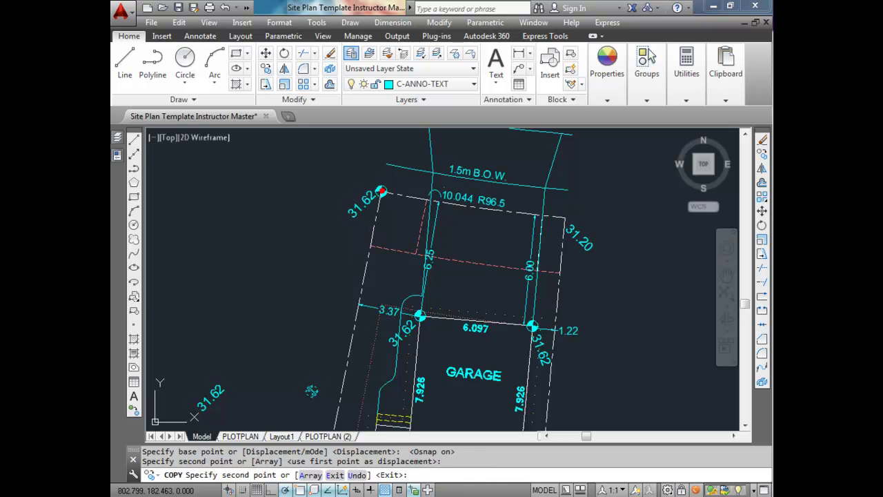
pyautogui.click(565, 217)
# Place further copies at the lot's bottom-right corner and the 28.92 bottom-left corner
pyautogui.moveTo(566, 265); pyautogui.dragTo(565, 154, button='middle')
pyautogui.moveTo(542, 317); pyautogui.dragTo(535, 182, button='middle')
pyautogui.scroll(3, 522, 276)
pyautogui.click(533, 322)
pyautogui.scroll(-3, 448, 303)
pyautogui.moveTo(318, 296); pyautogui.dragTo(505, 296, button='middle')
pyautogui.scroll(3, 404, 256)
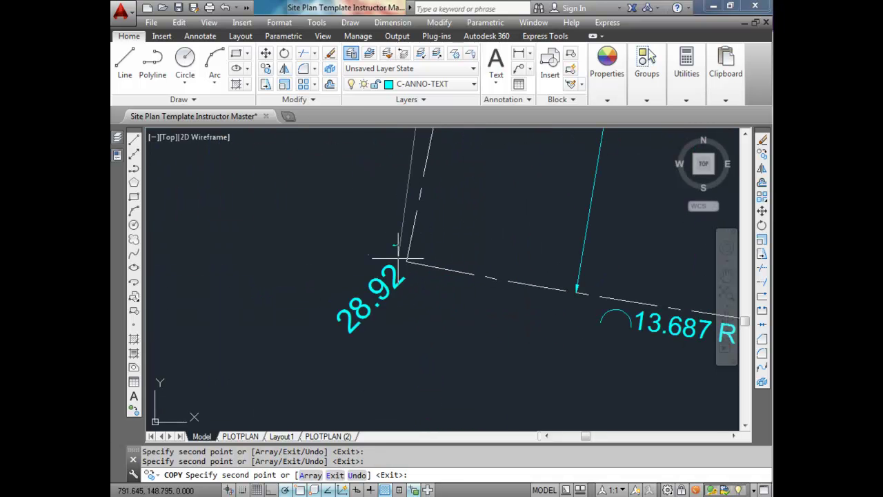
pyautogui.click(408, 260)
pyautogui.scroll(-5, 408, 260)
pyautogui.moveTo(397, 261); pyautogui.dragTo(393, 274, button='middle')
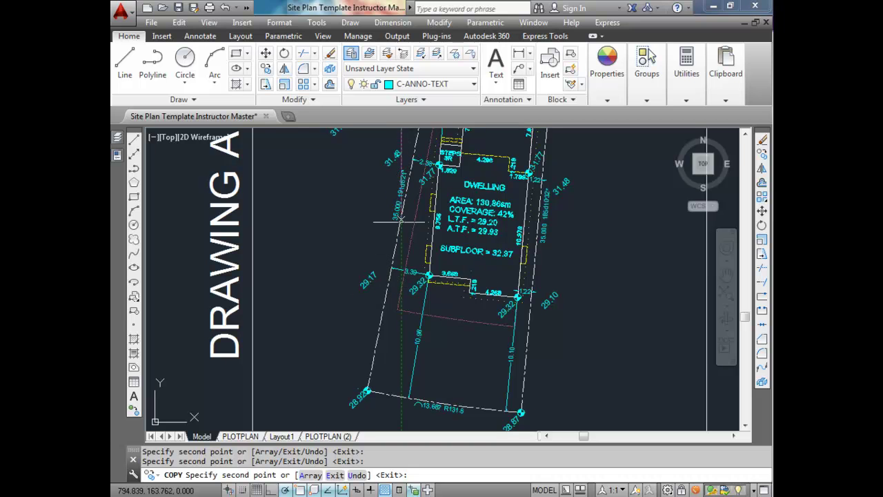
pyautogui.press('Escape')
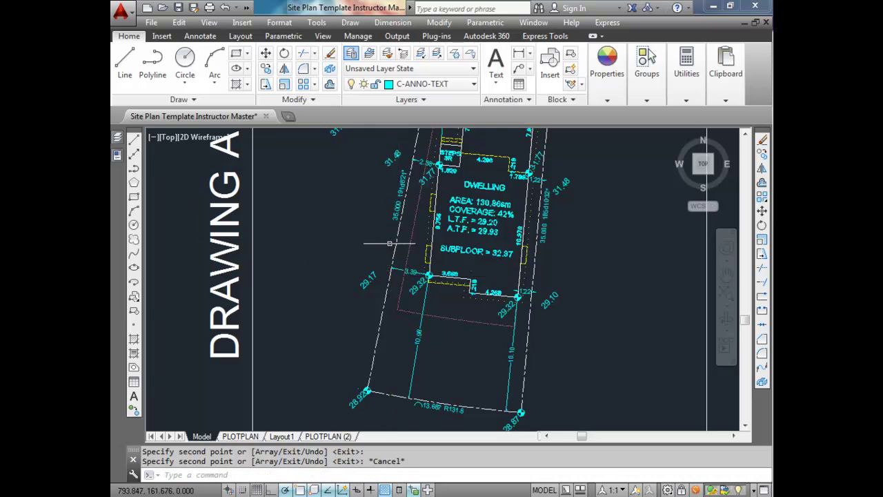
pyautogui.scroll(-5, 374, 252)
pyautogui.moveTo(641, 236); pyautogui.dragTo(339, 298, button='middle')
pyautogui.scroll(8, 457, 295)
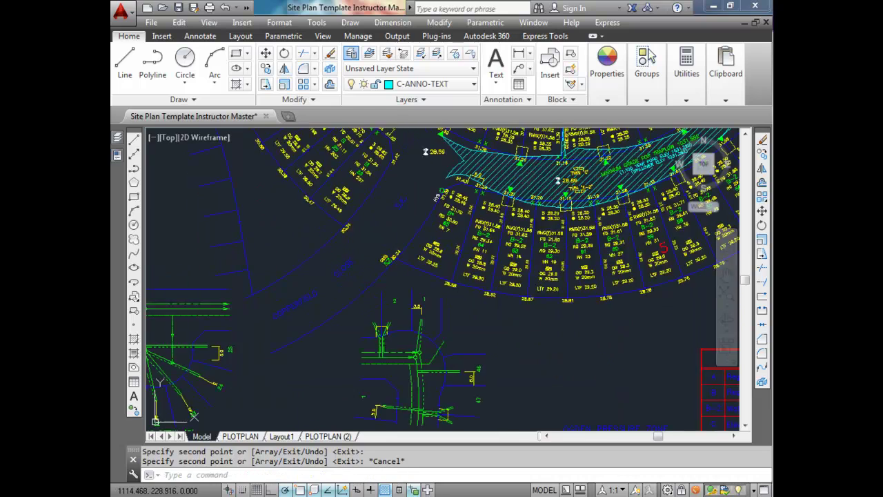
pyautogui.moveTo(458, 295); pyautogui.dragTo(462, 288, button='middle')
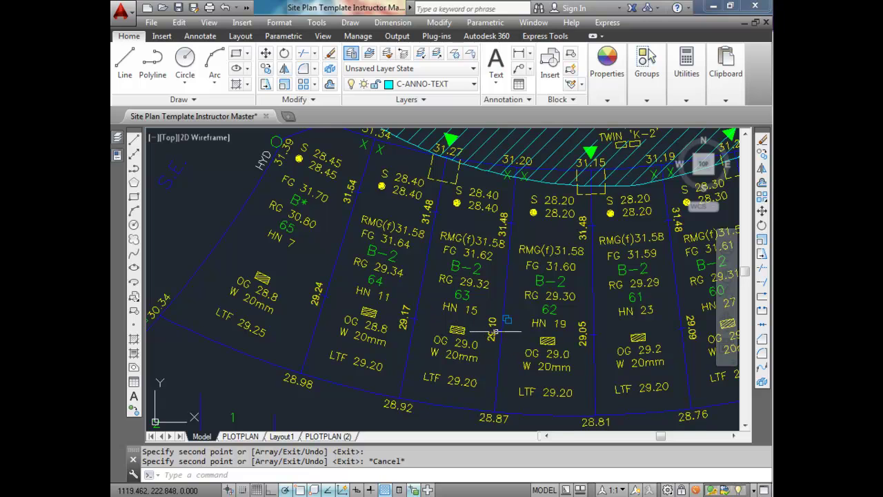
pyautogui.scroll(-5, 471, 312)
pyautogui.moveTo(471, 312)
pyautogui.mouseDown(button='middle')
pyautogui.moveTo(372, 307)
pyautogui.moveTo(449, 305)
pyautogui.moveTo(578, 345)
pyautogui.mouseUp(button='middle')
pyautogui.scroll(6, 330, 307)
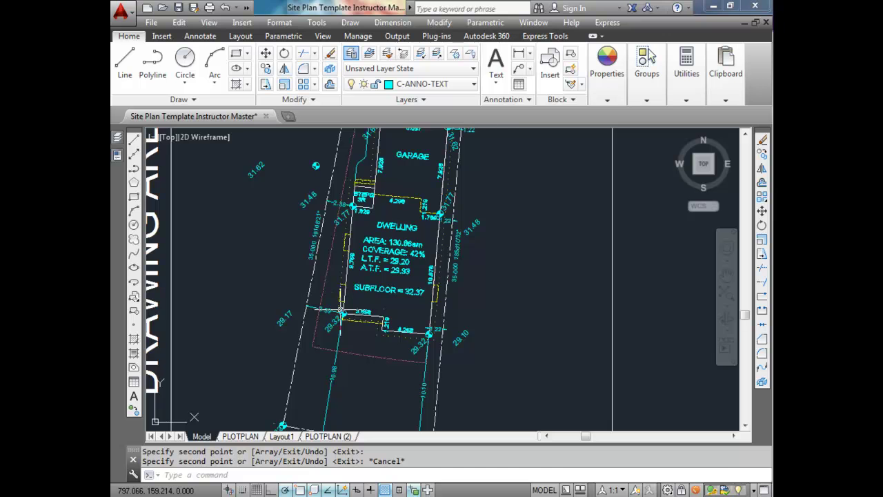
pyautogui.scroll(-3, 340, 311)
pyautogui.scroll(3, 368, 240)
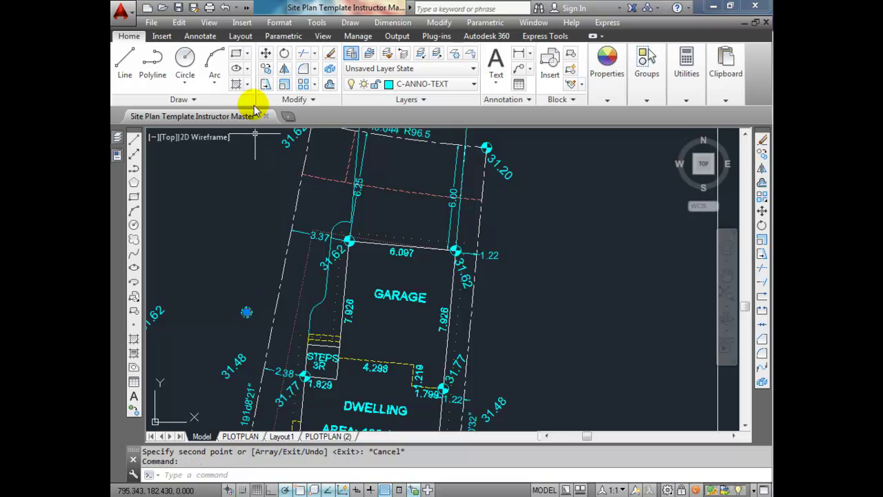
# Copy the geodetic marker twice onto the lot boundary near the 3.37 dimension
pyautogui.click(266, 67)
pyautogui.scroll(5, 246, 312)
pyautogui.click(247, 312)
pyautogui.scroll(-5, 248, 312)
pyautogui.scroll(4, 290, 243)
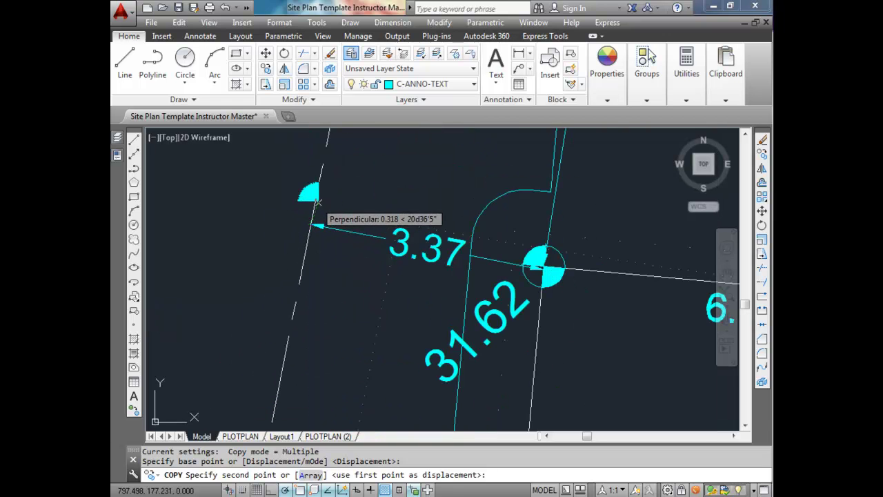
pyautogui.scroll(4, 311, 203)
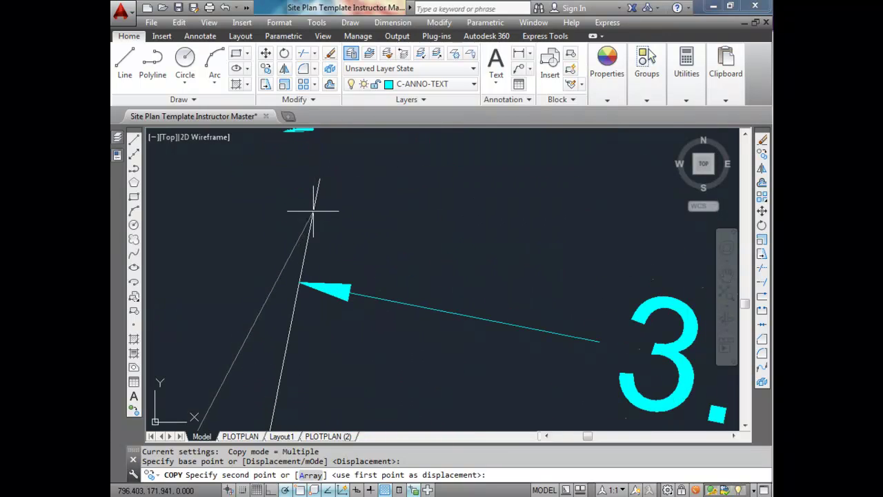
pyautogui.click(305, 200)
pyautogui.scroll(-5, 307, 203)
pyautogui.scroll(4, 317, 215)
pyautogui.scroll(2, 312, 205)
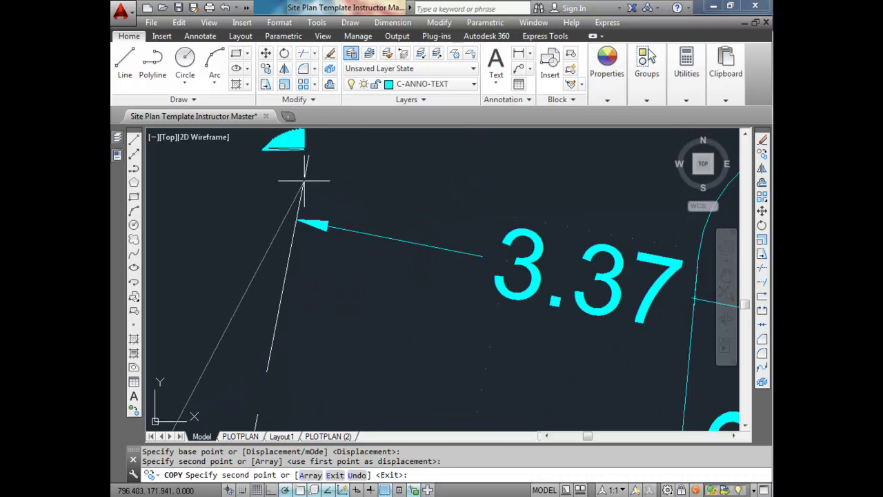
pyautogui.click(306, 197)
# Snap further marker copies to the nearest boundary line near 29.32 and on the side boundary
pyautogui.rightClick(303, 196)
pyautogui.moveTo(347, 300)
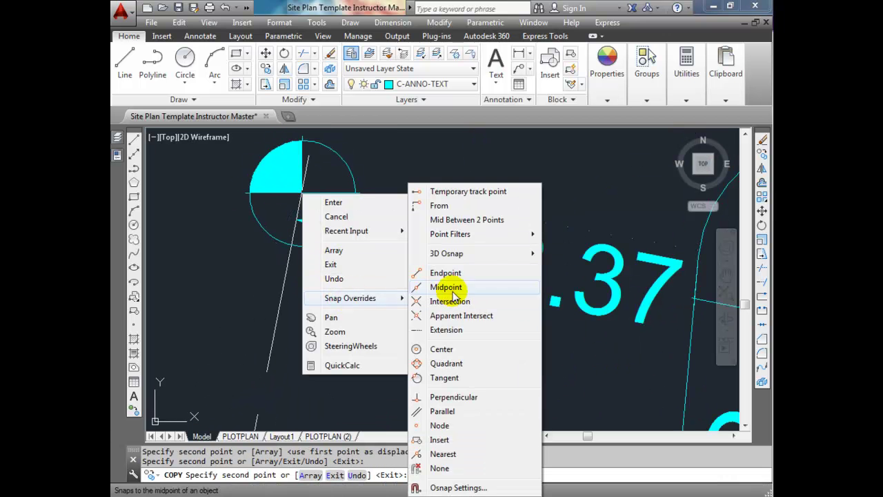
pyautogui.click(442, 453)
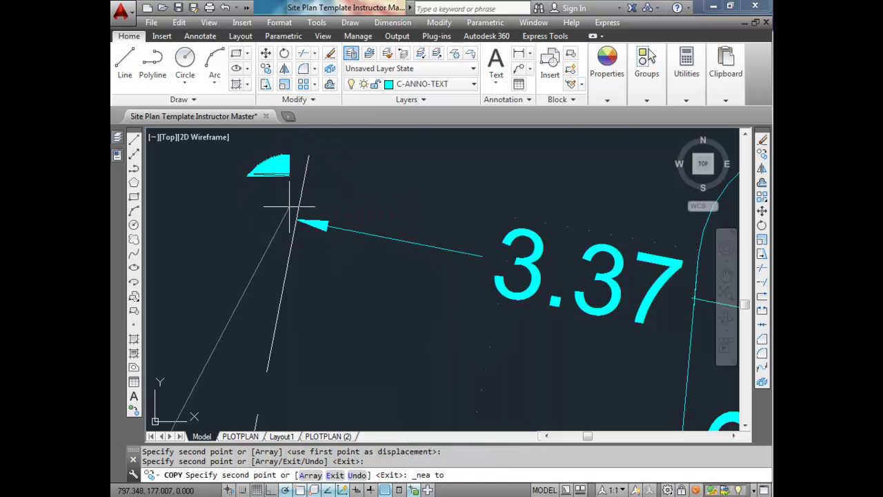
pyautogui.scroll(-4, 307, 221)
pyautogui.scroll(-3, 312, 251)
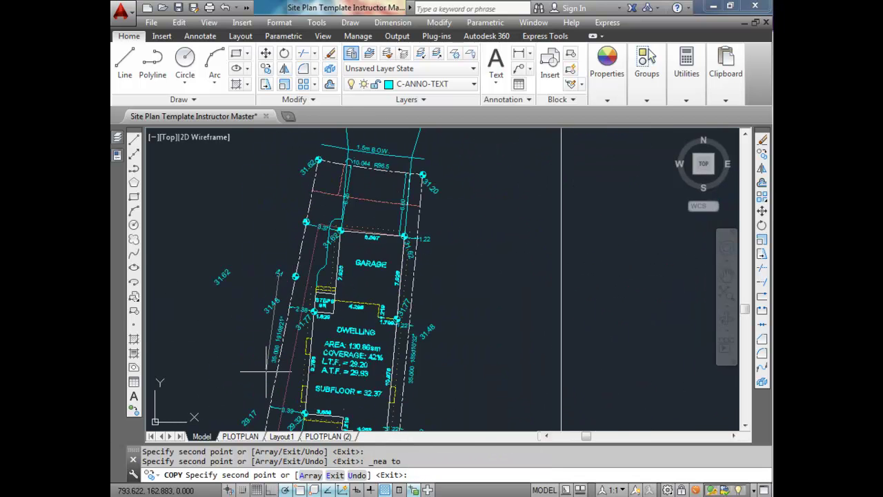
pyautogui.scroll(5, 293, 351)
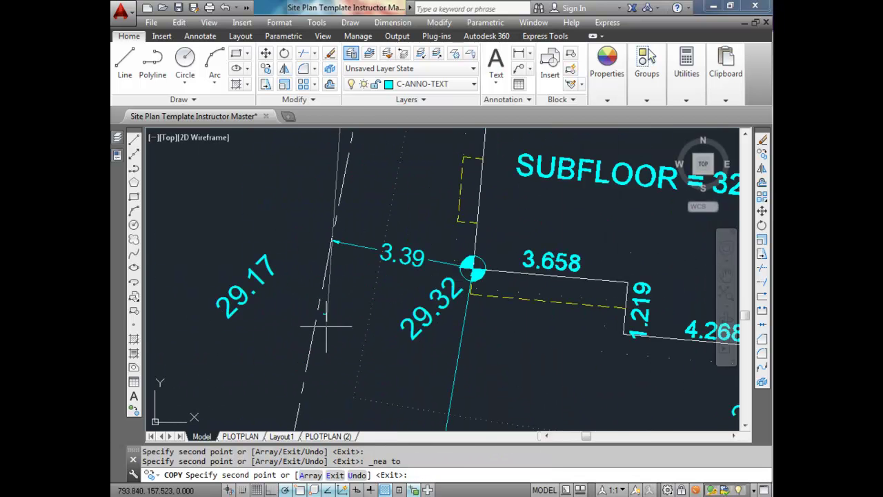
pyautogui.rightClick(298, 372)
pyautogui.moveTo(335, 301)
pyautogui.click(443, 448)
pyautogui.click(298, 385)
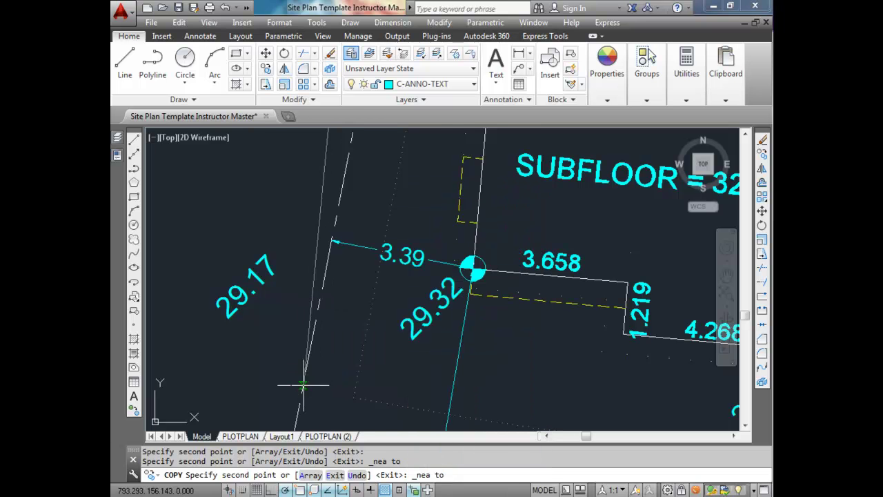
pyautogui.scroll(-4, 298, 385)
pyautogui.scroll(5, 444, 335)
pyautogui.rightClick(383, 282)
pyautogui.moveTo(437, 387)
pyautogui.click(528, 355)
pyautogui.click(381, 283)
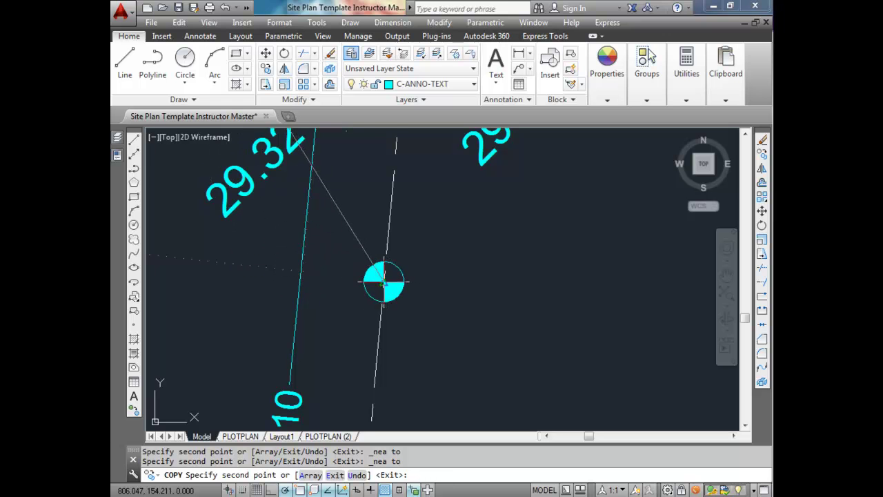
# Place one more marker copy on the boundary beside 1.22 and end the copy
pyautogui.scroll(-4, 384, 282)
pyautogui.scroll(5, 397, 222)
pyautogui.moveTo(398, 222); pyautogui.dragTo(429, 366, button='middle')
pyautogui.scroll(-4, 430, 366)
pyautogui.scroll(5, 430, 312)
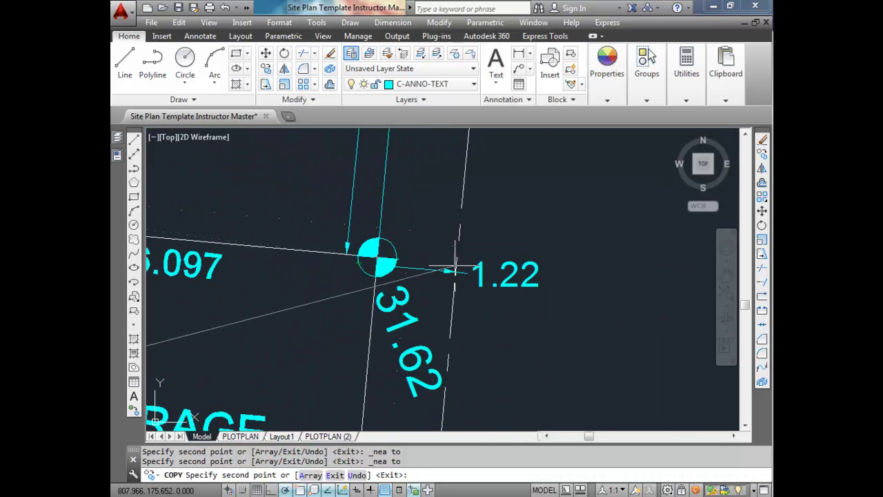
pyautogui.click(456, 264)
pyautogui.press('Escape')
# Cancel the accidental stretch and delete the stray duplicate corner marker
pyautogui.scroll(-3, 480, 270)
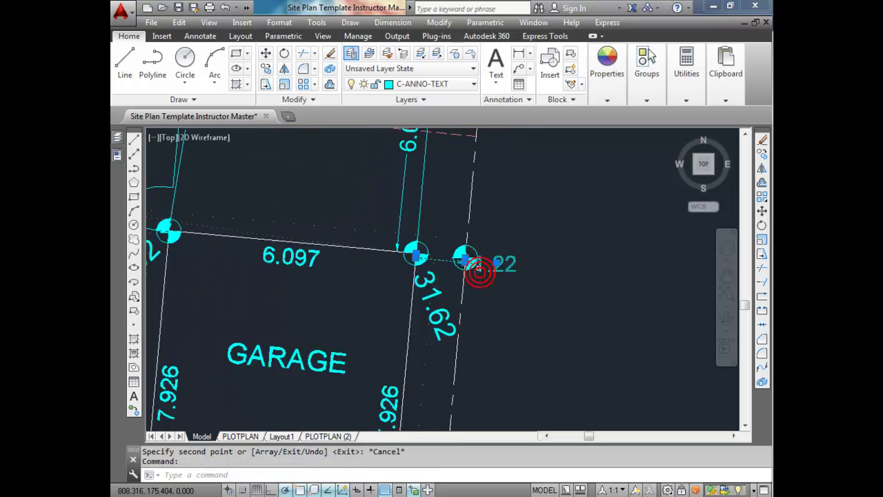
pyautogui.click(480, 271)
pyautogui.scroll(4, 479, 270)
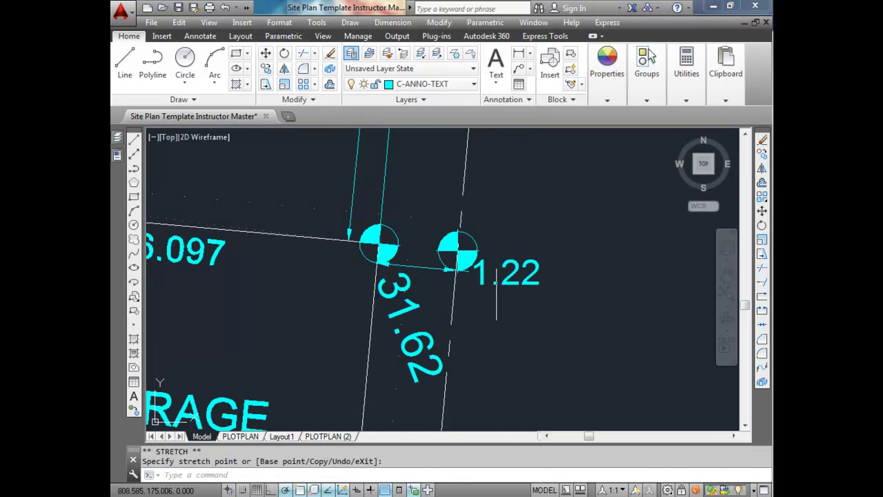
pyautogui.press('Escape')
pyautogui.press('Escape')
pyautogui.scroll(-6, 496, 294)
pyautogui.scroll(4, 390, 269)
pyautogui.click(390, 269)
pyautogui.press('Delete')
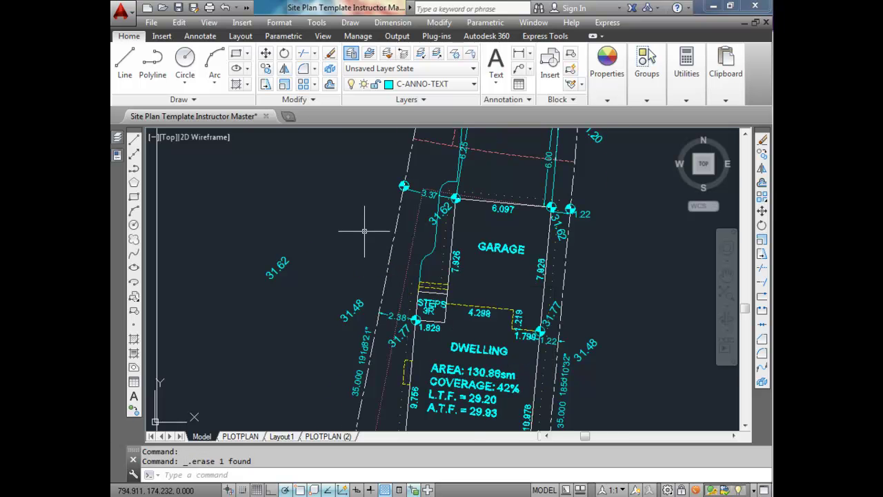
pyautogui.scroll(-5, 364, 232)
pyautogui.click(331, 241)
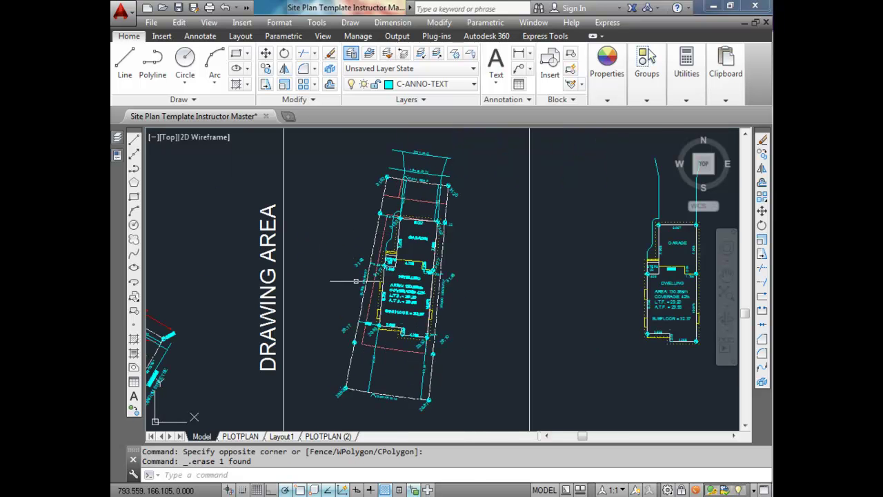
# Move the 31.48 elevation label beside its lot corner marker
pyautogui.scroll(5, 355, 277)
pyautogui.click(376, 198)
pyautogui.moveTo(376, 198)
pyautogui.mouseDown(button='middle')
pyautogui.moveTo(296, 311)
pyautogui.moveTo(255, 428)
pyautogui.mouseUp(button='middle')
pyautogui.write('m')
pyautogui.press('Return')
pyautogui.click(307, 259)
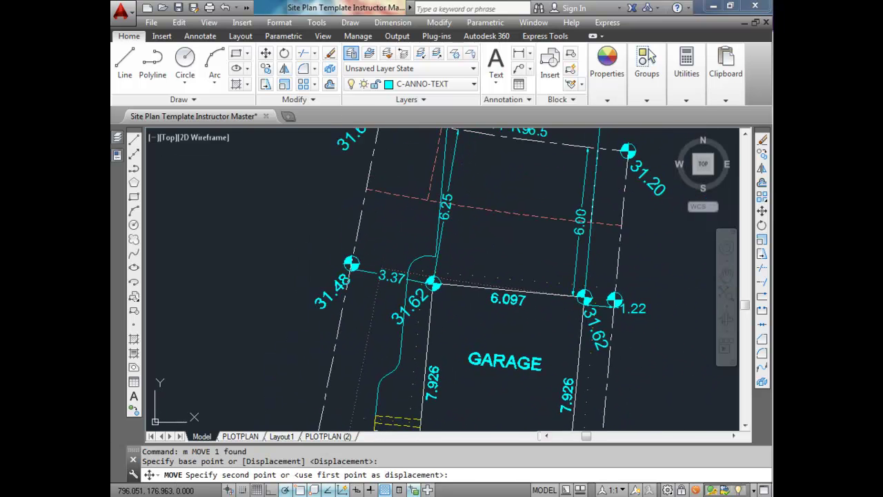
pyautogui.click(311, 266)
pyautogui.scroll(-5, 561, 296)
# Move another elevation label up to its new position with MOVE
pyautogui.click(546, 306)
pyautogui.write('m')
pyautogui.press('Return')
pyautogui.click(552, 307)
pyautogui.scroll(6, 561, 217)
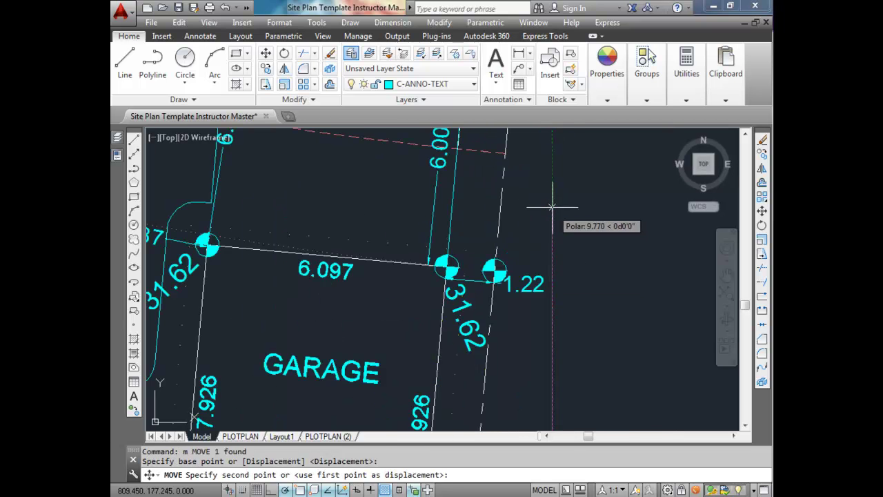
pyautogui.scroll(-5, 554, 199)
pyautogui.click(553, 199)
pyautogui.scroll(-2, 465, 272)
pyautogui.scroll(4, 434, 296)
# Move the 29.17 label beside its corner with object snap turned off (F3)
pyautogui.click(443, 256)
pyautogui.write('m')
pyautogui.press('Return')
pyautogui.click(476, 244)
pyautogui.press('F3')
pyautogui.click(482, 319)
pyautogui.scroll(-2, 581, 283)
# Start moving the 29.10 label, setting its base point and panning toward its new spot
pyautogui.write('m')
pyautogui.press('Return')
pyautogui.scroll(4, 581, 290)
pyautogui.click(581, 266)
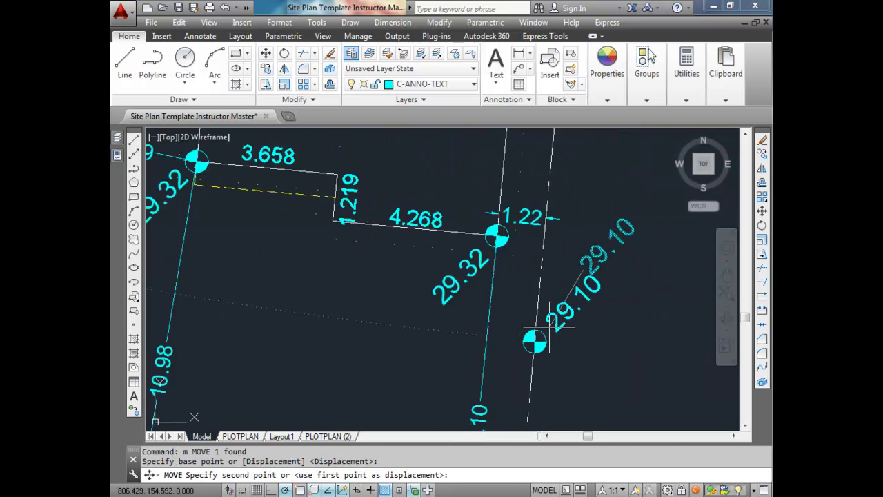
pyautogui.scroll(-7, 561, 292)
pyautogui.moveTo(562, 291)
pyautogui.mouseDown(button='middle')
pyautogui.moveTo(516, 318)
pyautogui.moveTo(498, 356)
pyautogui.mouseUp(button='middle')
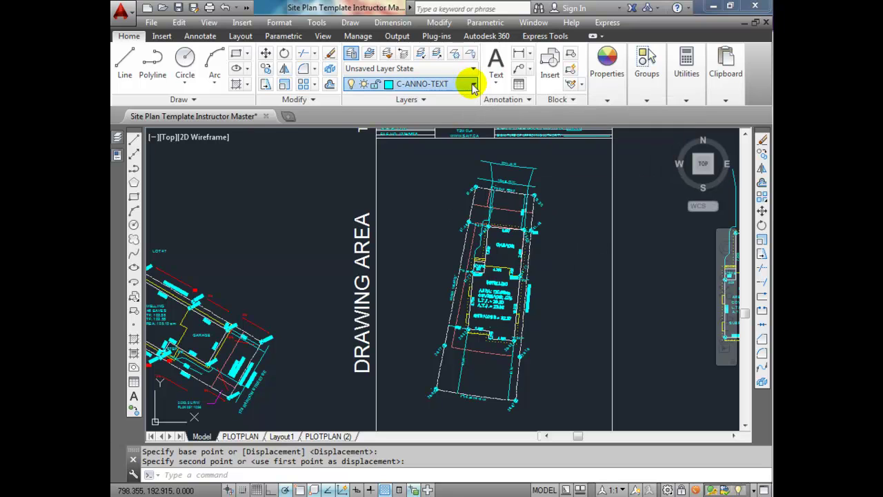
# Make C-SLOP the current layer and slopevector the multileader style, then begin a Multileader
pyautogui.click(474, 84)
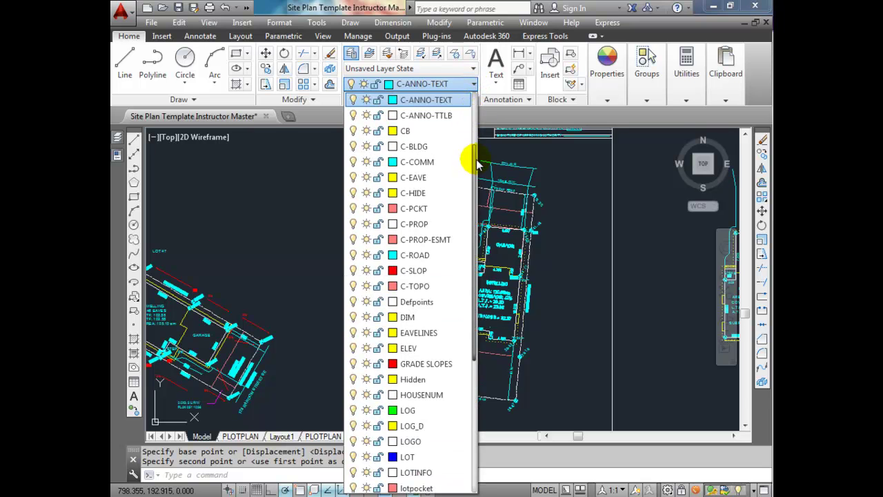
pyautogui.click(416, 271)
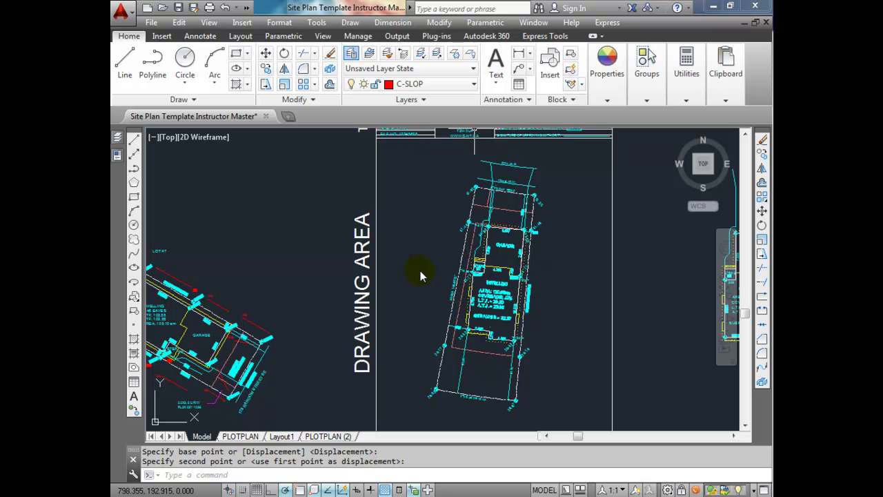
pyautogui.click(199, 36)
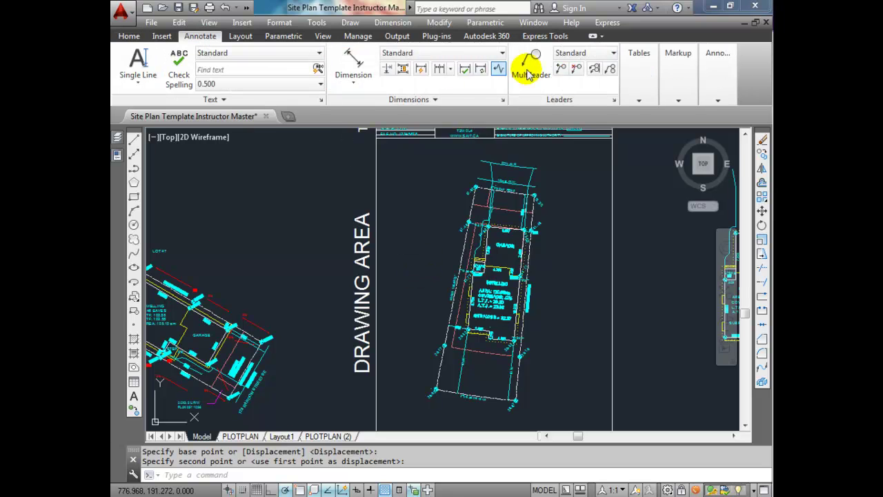
pyautogui.click(612, 53)
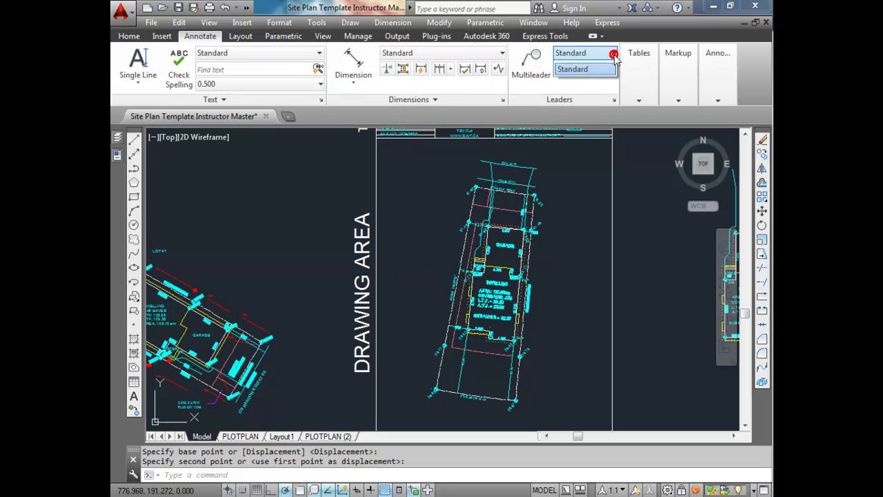
pyautogui.click(582, 82)
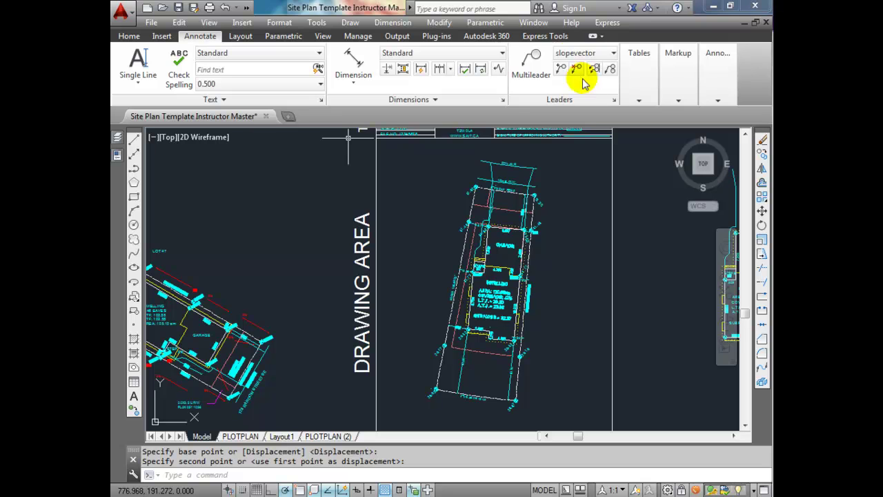
pyautogui.click(528, 73)
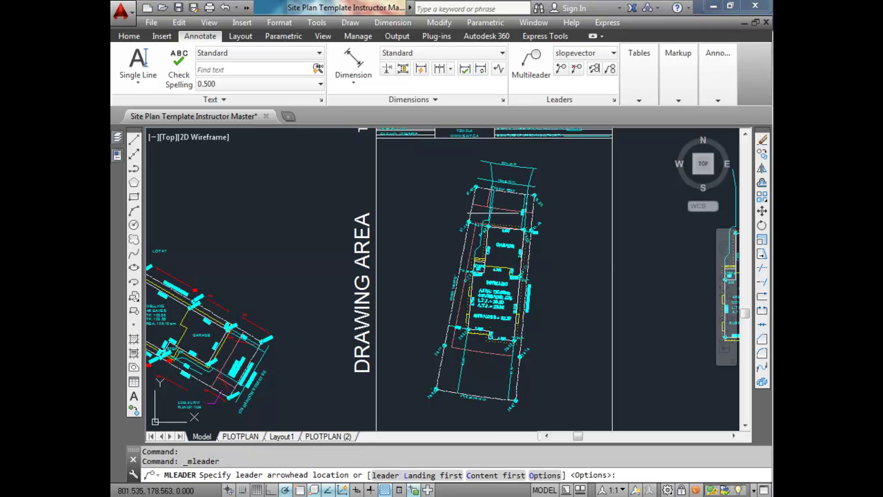
# Draw a slope leader from the 31.62 corner marker to the garage front corner, labelled 6%
pyautogui.scroll(5, 482, 231)
pyautogui.moveTo(521, 218); pyautogui.dragTo(497, 292, button='middle')
pyautogui.scroll(2, 503, 286)
pyautogui.scroll(-1, 514, 303)
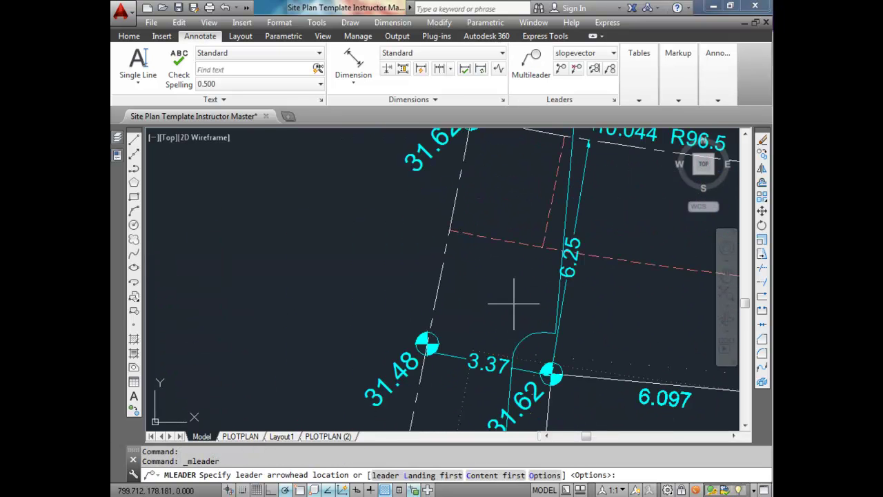
pyautogui.click(546, 357)
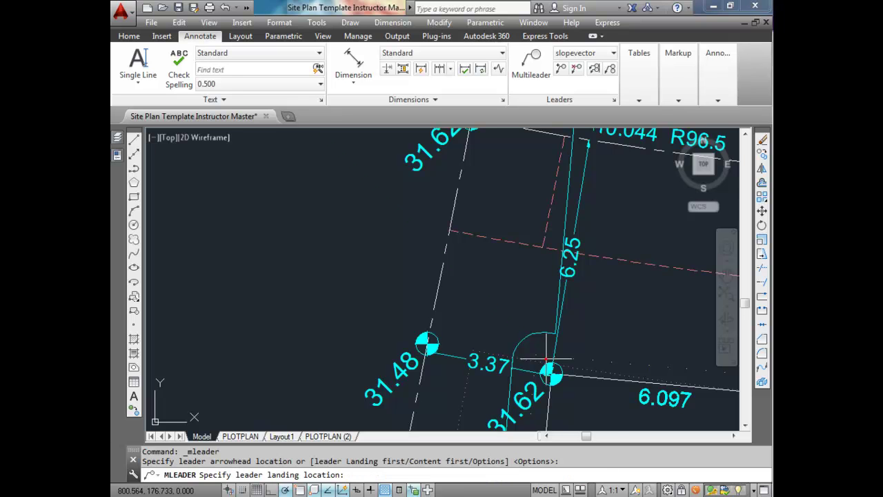
pyautogui.press('Escape')
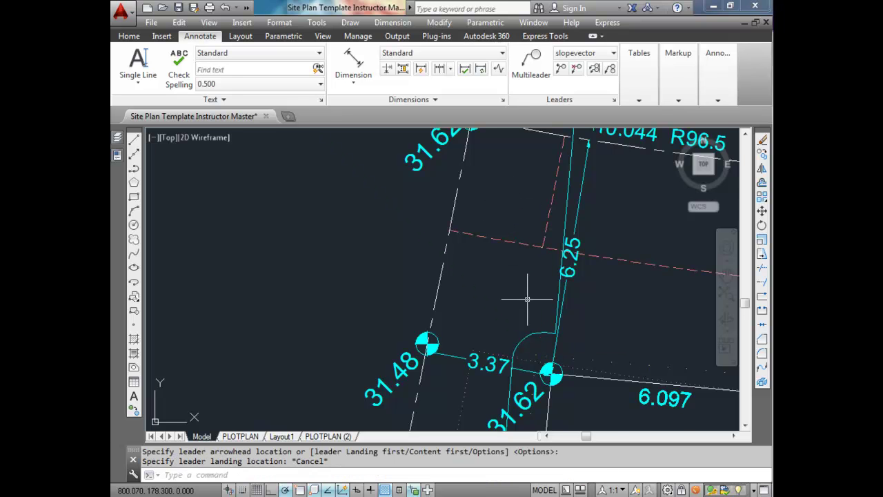
pyautogui.press('Return')
pyautogui.moveTo(477, 168); pyautogui.dragTo(476, 199, button='middle')
pyautogui.click(474, 160)
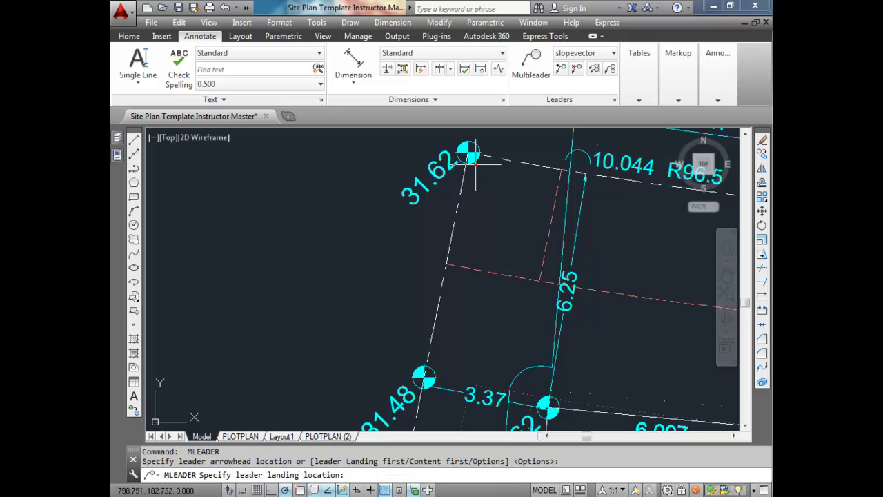
pyautogui.click(539, 371)
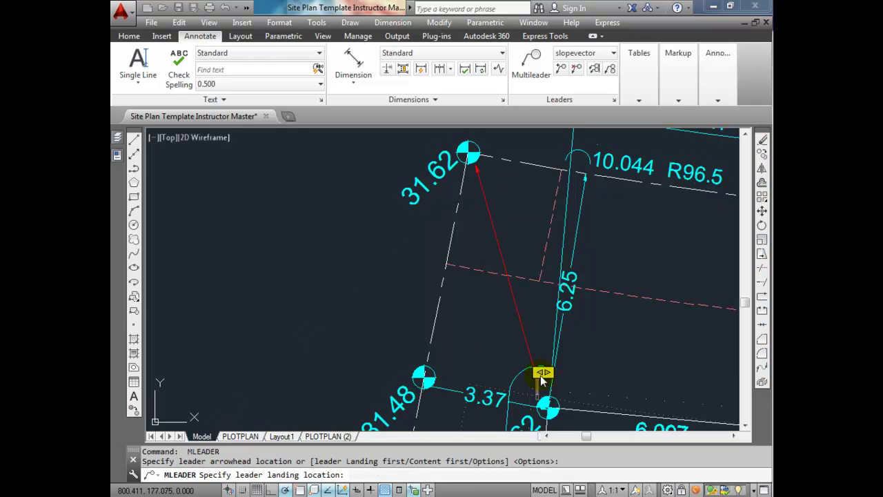
pyautogui.write('6%')
pyautogui.click(577, 360)
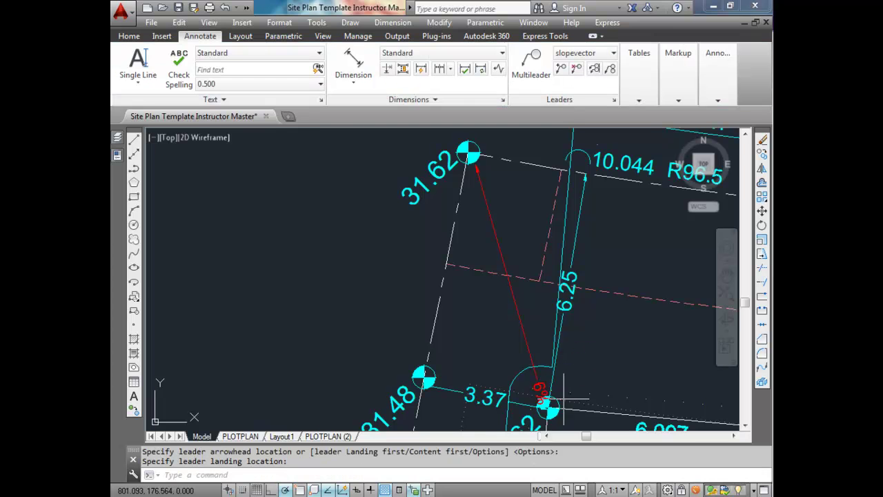
# Select the 6% leader, abandon adjusting its text, and pan across the lot
pyautogui.scroll(2, 537, 378)
pyautogui.click(537, 383)
pyautogui.click(545, 390)
pyautogui.scroll(-2, 536, 358)
pyautogui.press('Escape')
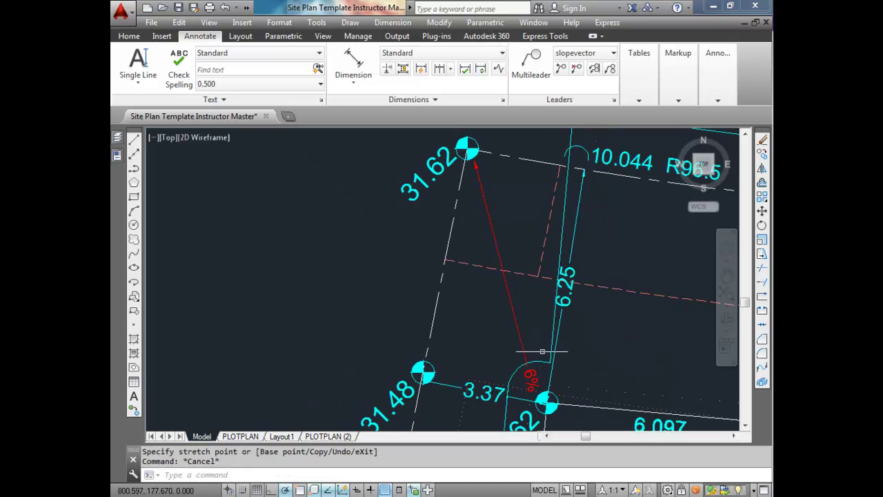
pyautogui.scroll(-1, 542, 353)
pyautogui.moveTo(544, 360); pyautogui.dragTo(532, 316, button='middle')
pyautogui.scroll(-2, 531, 318)
pyautogui.scroll(2, 530, 322)
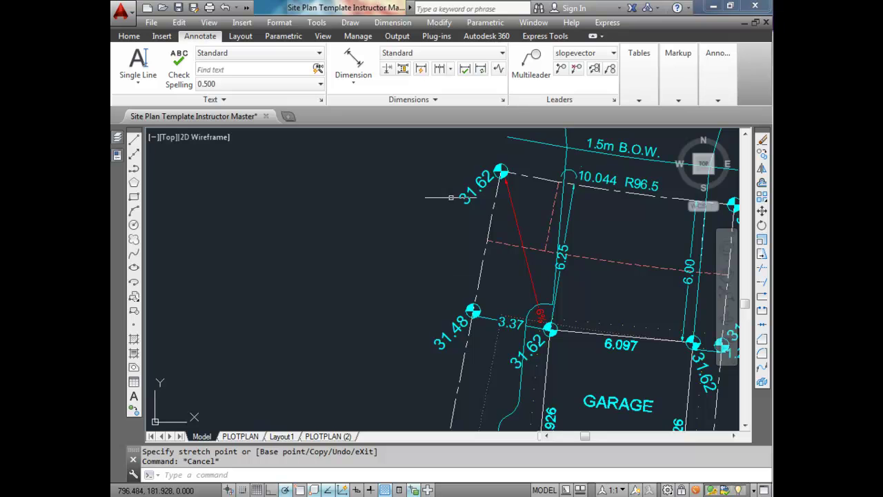
pyautogui.scroll(-3, 528, 200)
pyautogui.scroll(3, 533, 222)
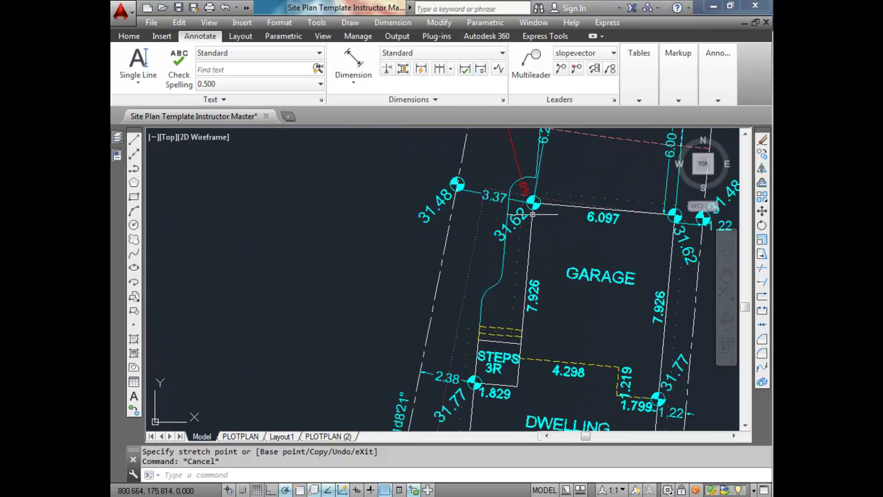
pyautogui.scroll(-3, 534, 204)
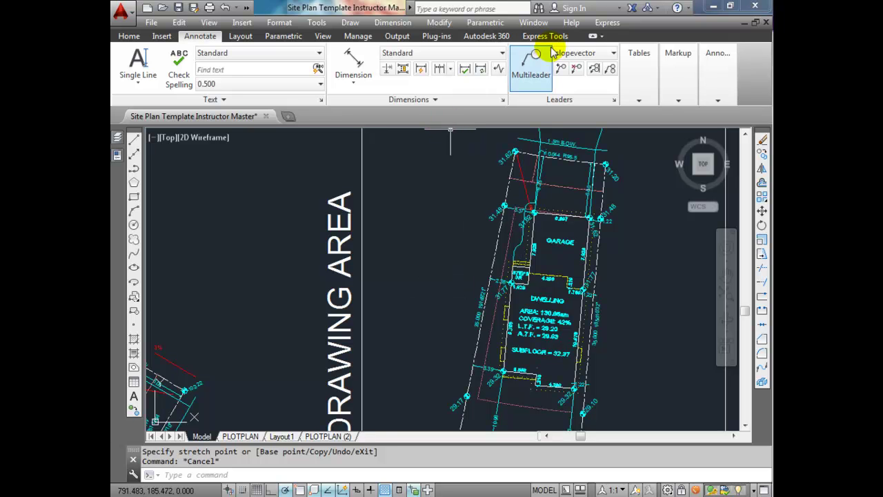
pyautogui.click(531, 60)
pyautogui.scroll(6, 601, 228)
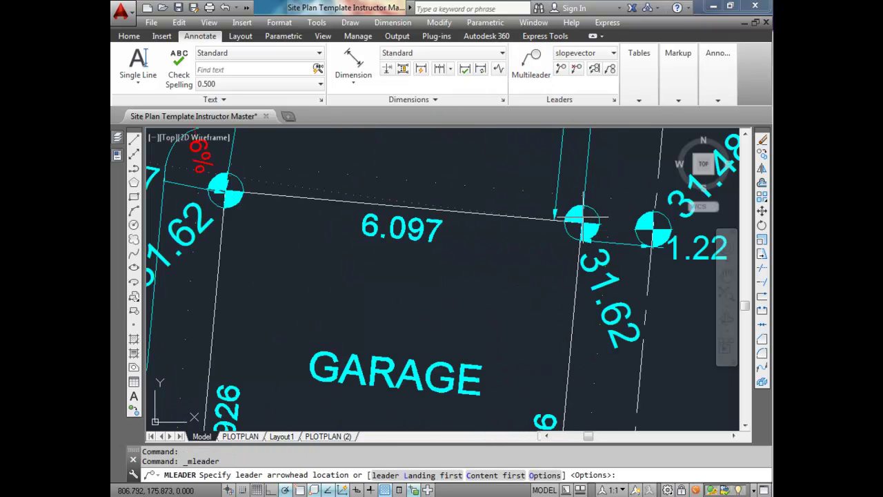
pyautogui.click(632, 217)
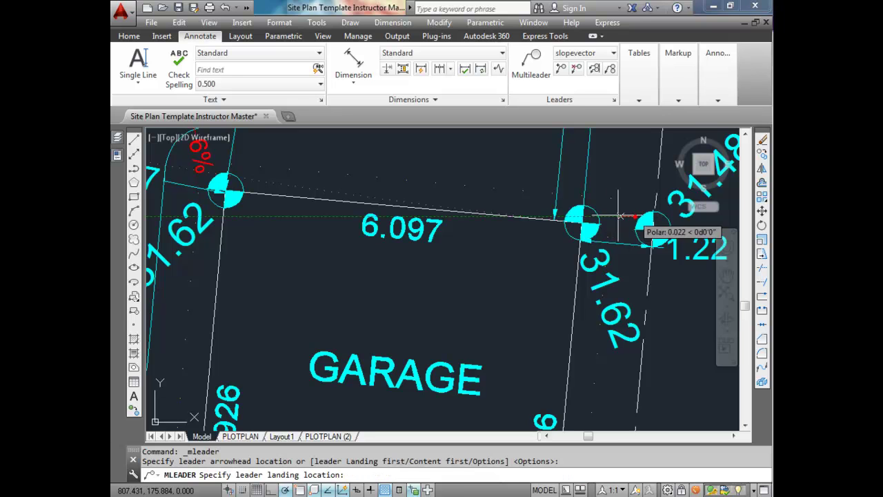
pyautogui.click(603, 211)
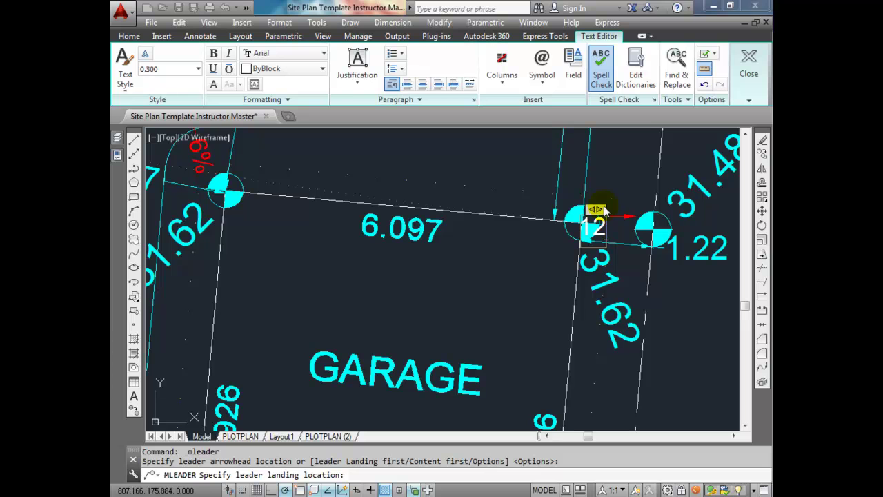
pyautogui.click(625, 204)
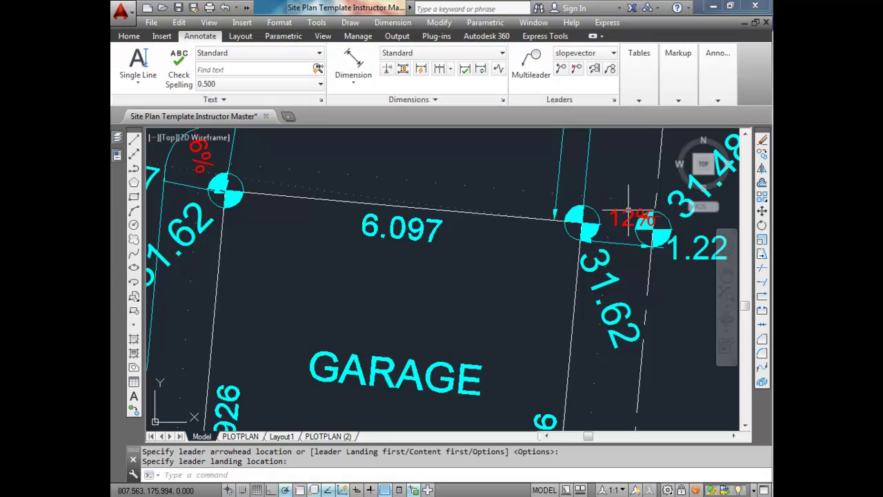
pyautogui.click(634, 214)
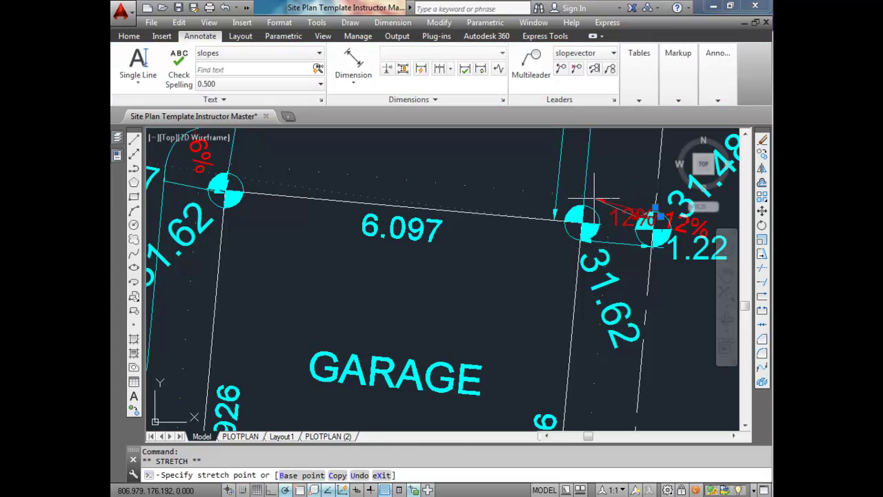
pyautogui.press('Escape')
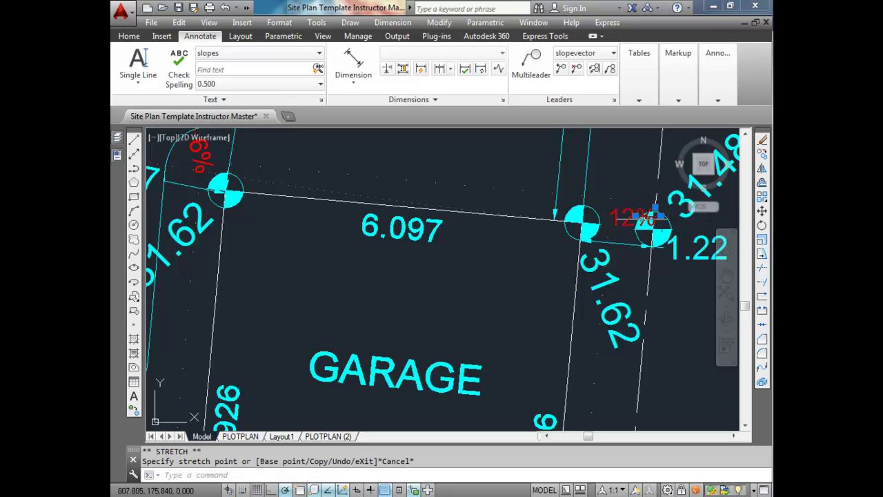
pyautogui.click(654, 210)
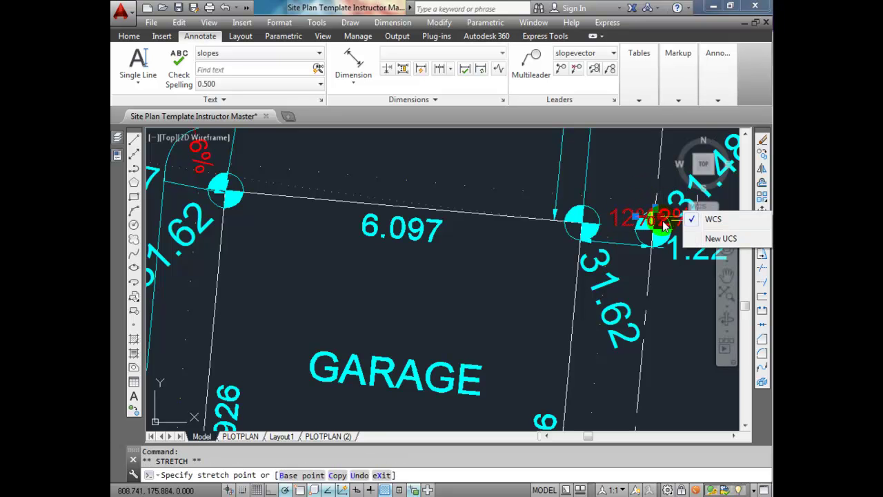
pyautogui.press('Escape')
pyautogui.press('Delete')
pyautogui.scroll(-5, 586, 246)
pyautogui.scroll(2, 611, 277)
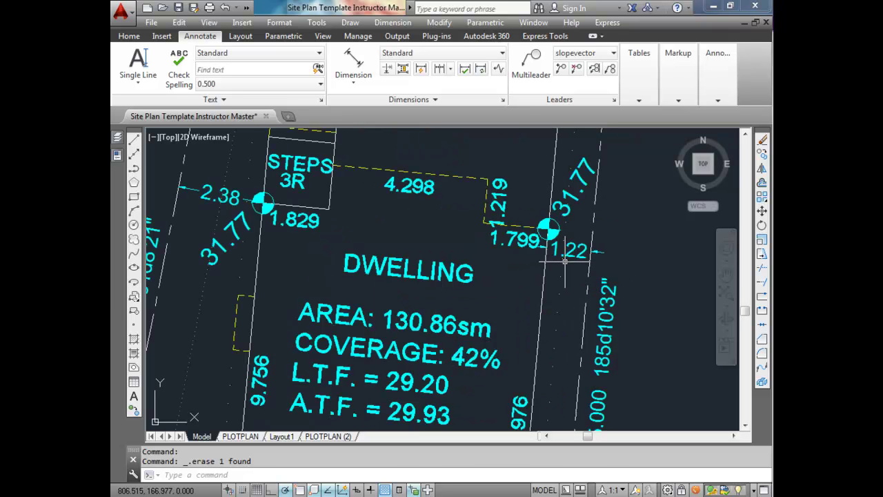
# Add a red 4% slope leader from the lower-left lot corner to beside the 29.32 elevation
pyautogui.scroll(-4, 565, 261)
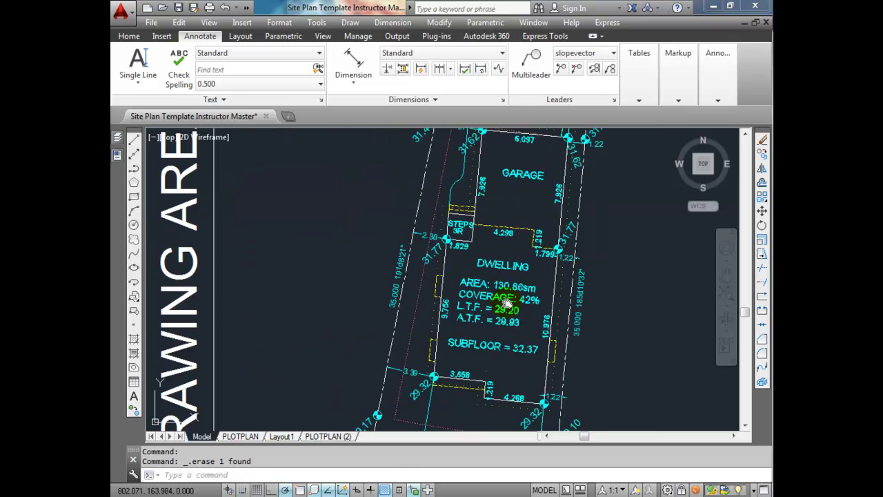
pyautogui.moveTo(503, 306); pyautogui.dragTo(611, 266, button='middle')
pyautogui.click(529, 62)
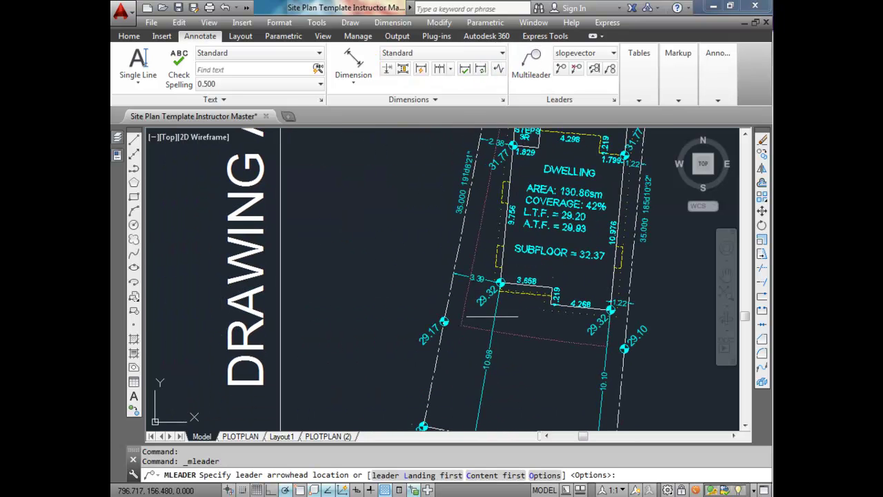
pyautogui.scroll(5, 493, 303)
pyautogui.scroll(-5, 462, 345)
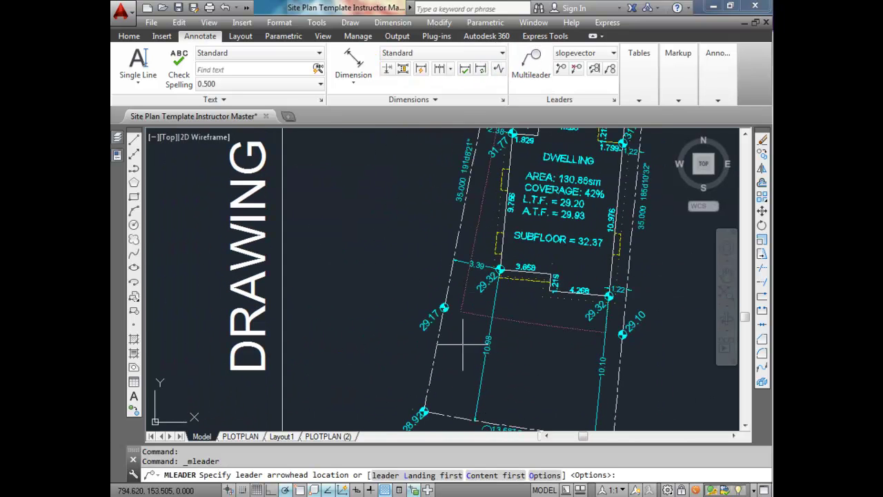
pyautogui.click(427, 407)
pyautogui.scroll(5, 489, 289)
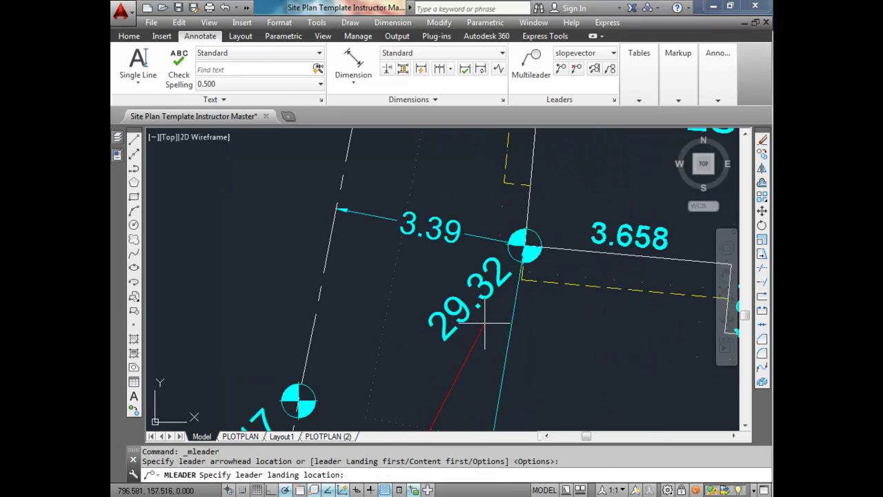
pyautogui.click(493, 295)
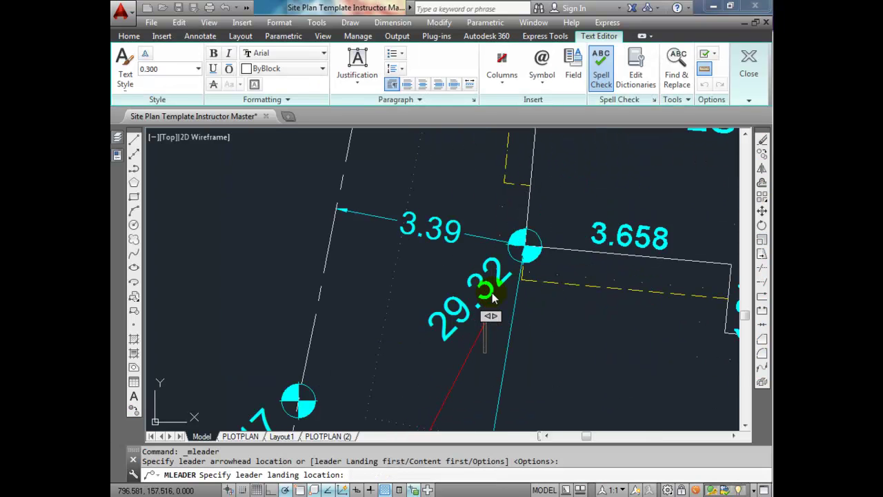
pyautogui.write('4%')
pyautogui.click(566, 349)
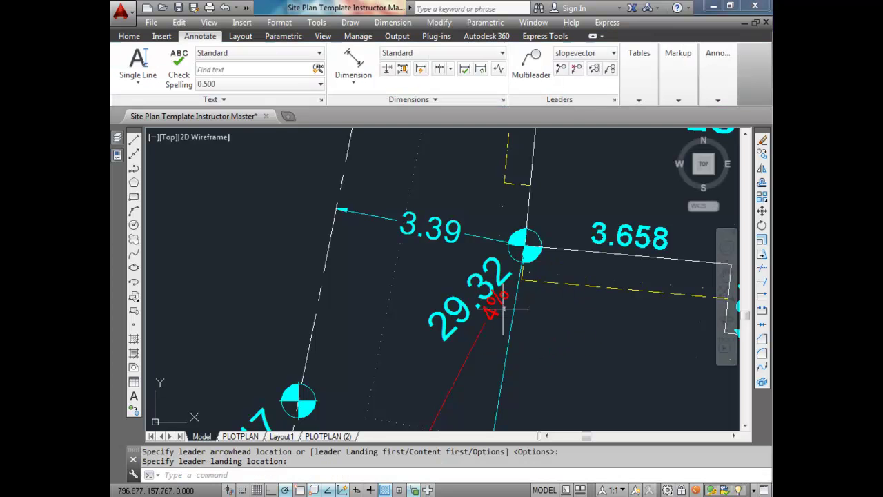
# Try to reposition the 4% label, then cancel and leave the leader where it is
pyautogui.click(480, 315)
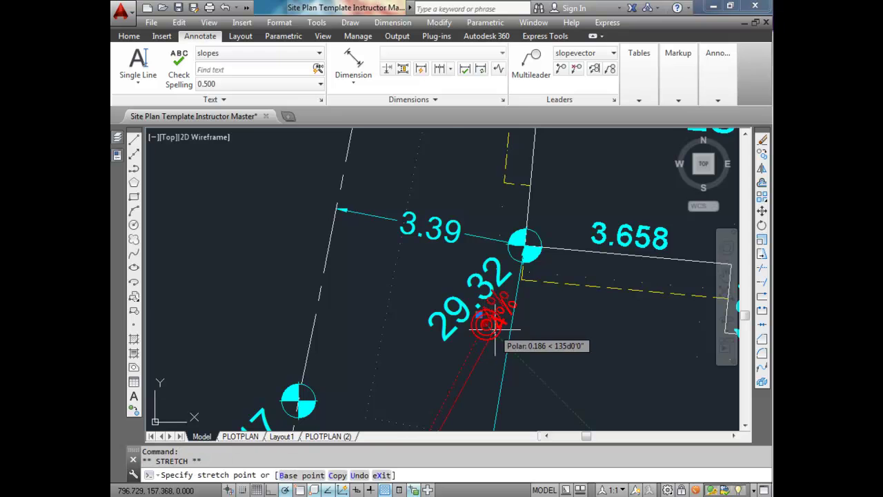
pyautogui.scroll(-3, 504, 307)
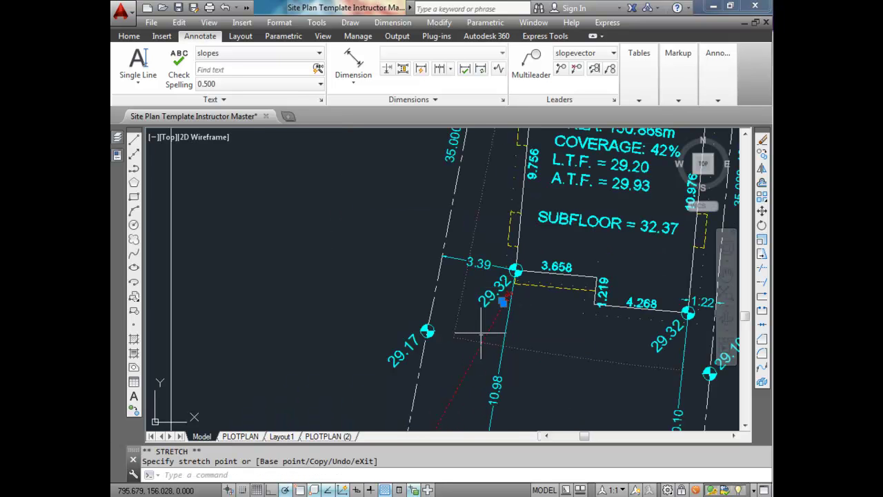
pyautogui.moveTo(457, 375); pyautogui.dragTo(479, 349, button='middle')
pyautogui.press('Escape')
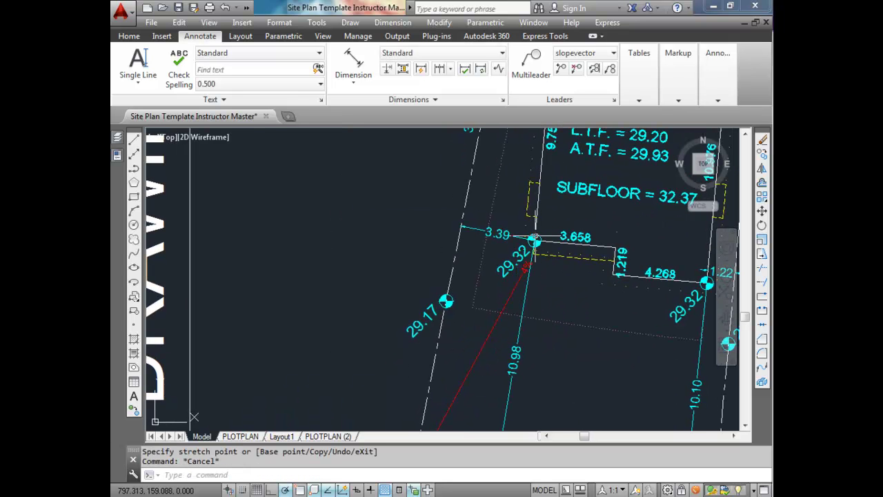
pyautogui.moveTo(498, 305); pyautogui.dragTo(532, 256, button='middle')
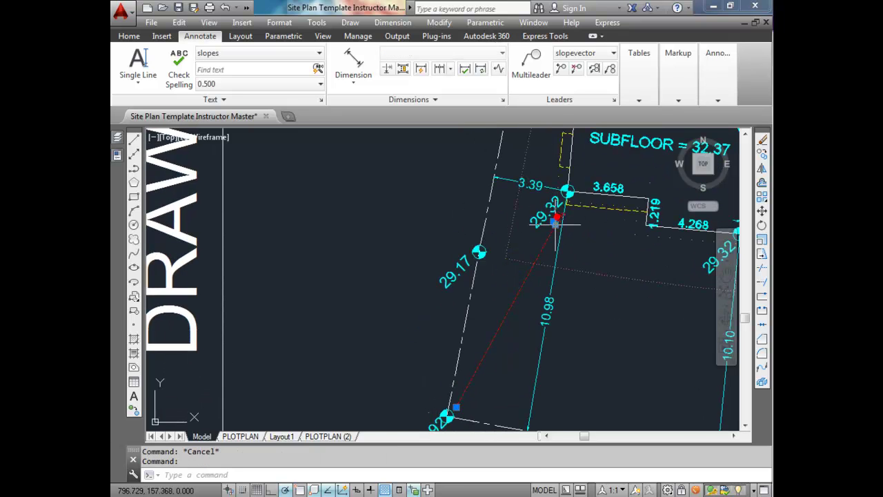
pyautogui.scroll(2, 556, 220)
pyautogui.click(549, 224)
pyautogui.click(543, 220)
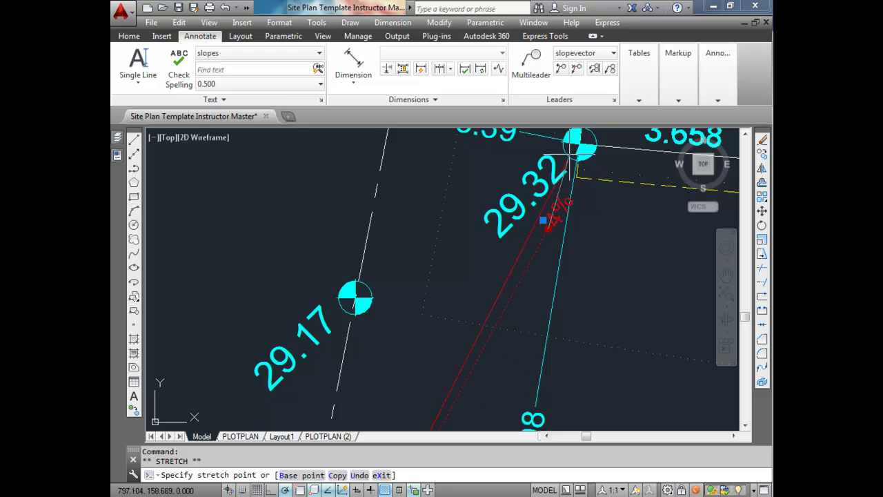
pyautogui.press('Escape')
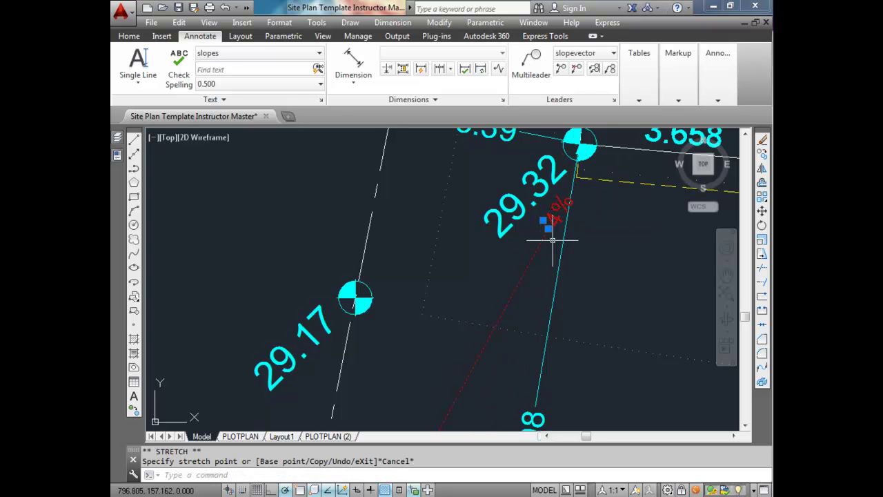
pyautogui.scroll(-2, 562, 193)
pyautogui.press('Escape')
pyautogui.scroll(2, 533, 172)
pyautogui.click(545, 69)
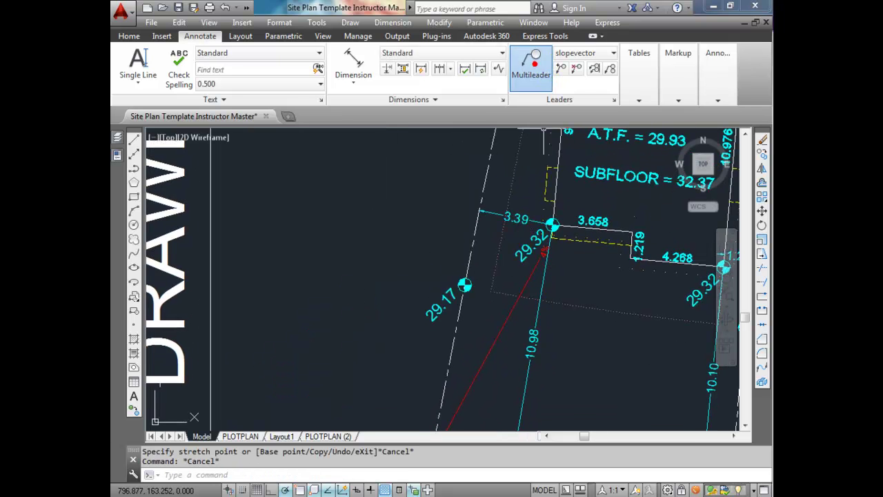
pyautogui.scroll(2, 524, 214)
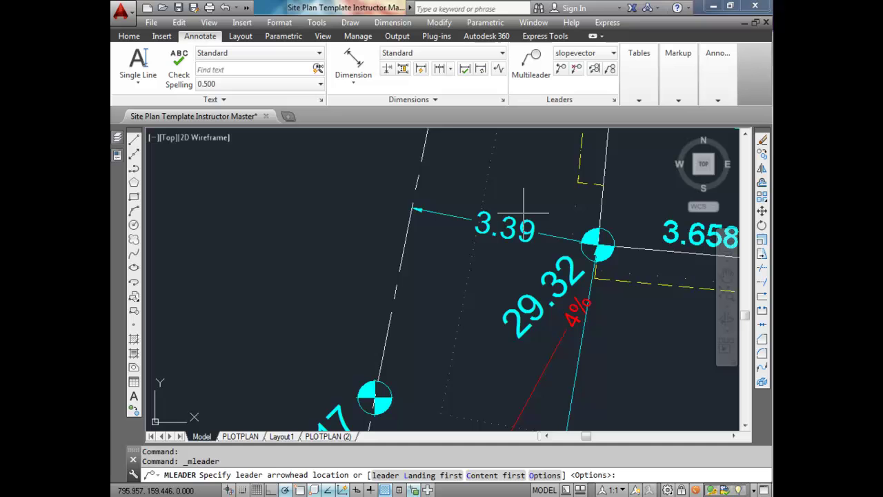
# Place a 3% slope leader with its landing at the 29.32 corner
pyautogui.click(408, 371)
pyautogui.click(548, 227)
pyautogui.write('3%')
pyautogui.click(562, 226)
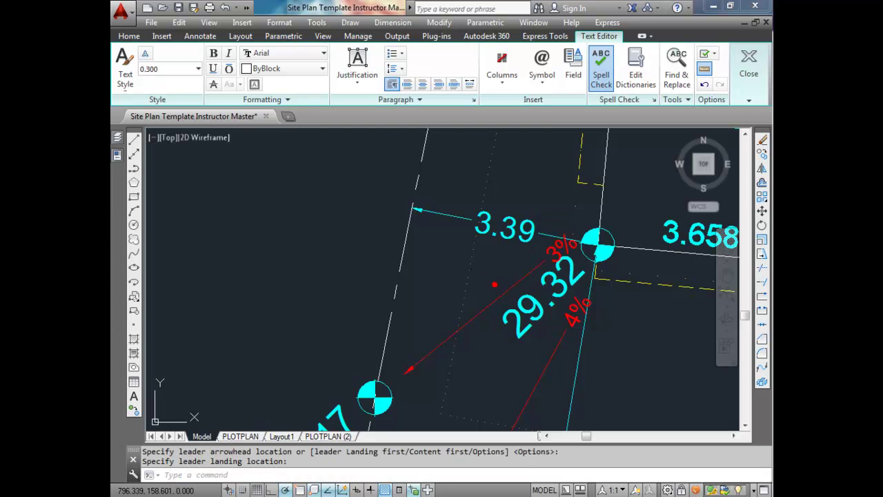
# Grip-edit the 3% leader's arrowhead so it points west toward the side lot line
pyautogui.click(544, 259)
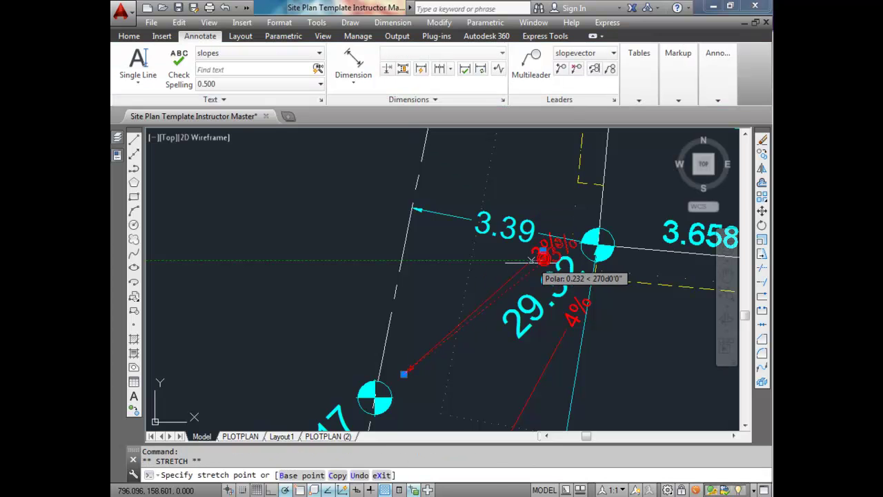
pyautogui.press('Escape')
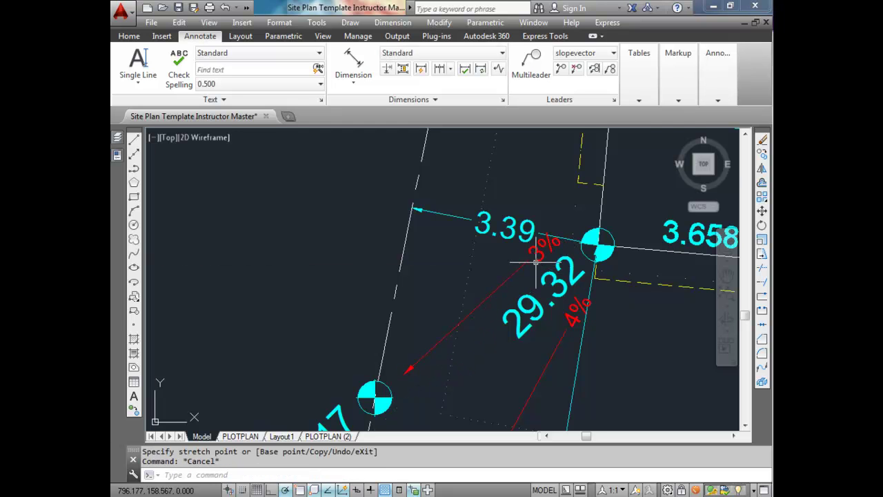
pyautogui.scroll(-8, 545, 262)
pyautogui.scroll(6, 563, 273)
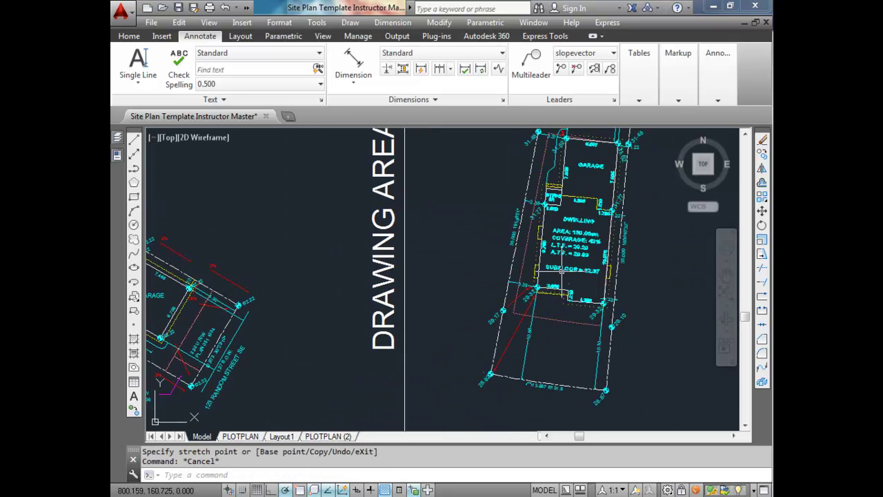
pyautogui.click(379, 384)
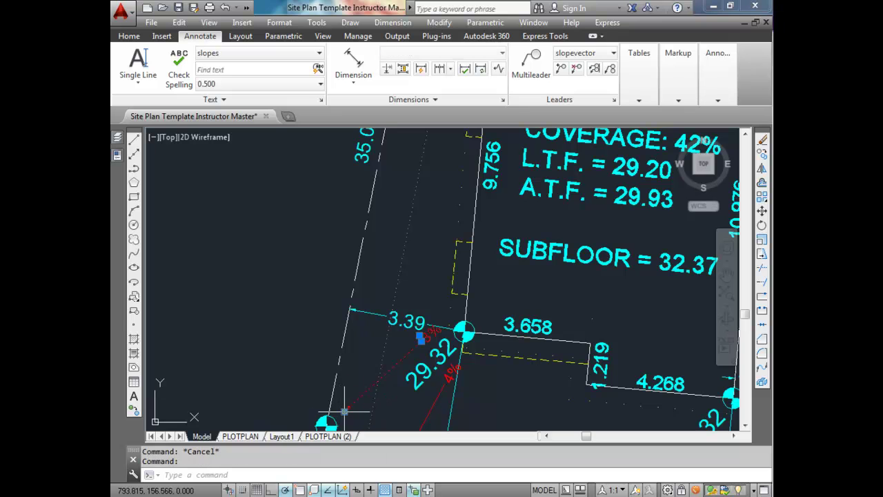
pyautogui.click(344, 411)
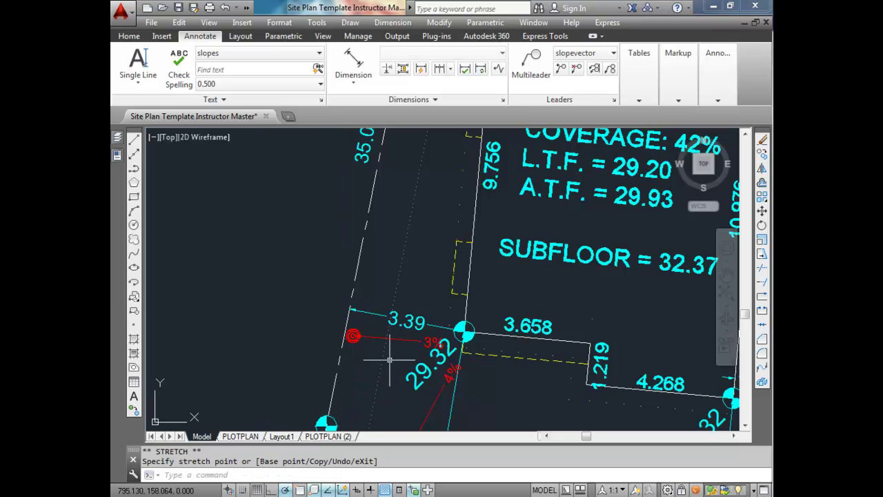
pyautogui.press('Escape')
pyautogui.press('Escape')
pyautogui.scroll(-7, 424, 381)
pyautogui.scroll(6, 407, 373)
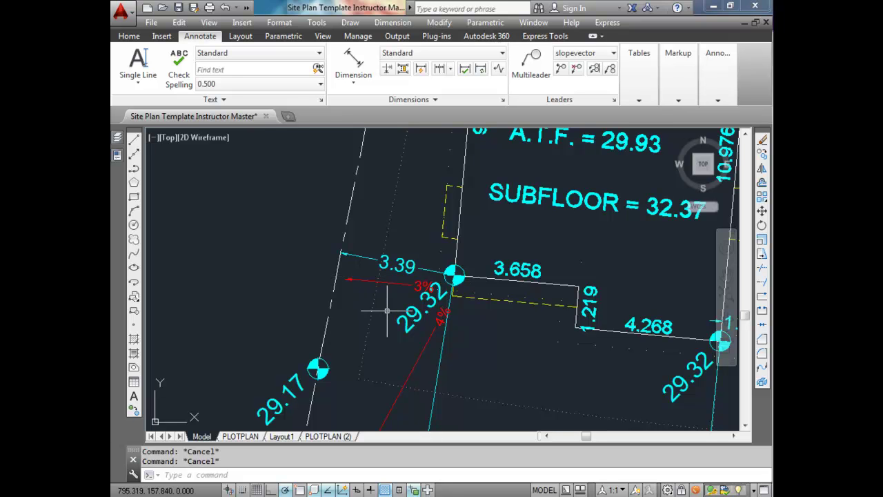
# Switch the current multileader style to Standard with the garage and road in view
pyautogui.scroll(-4, 386, 310)
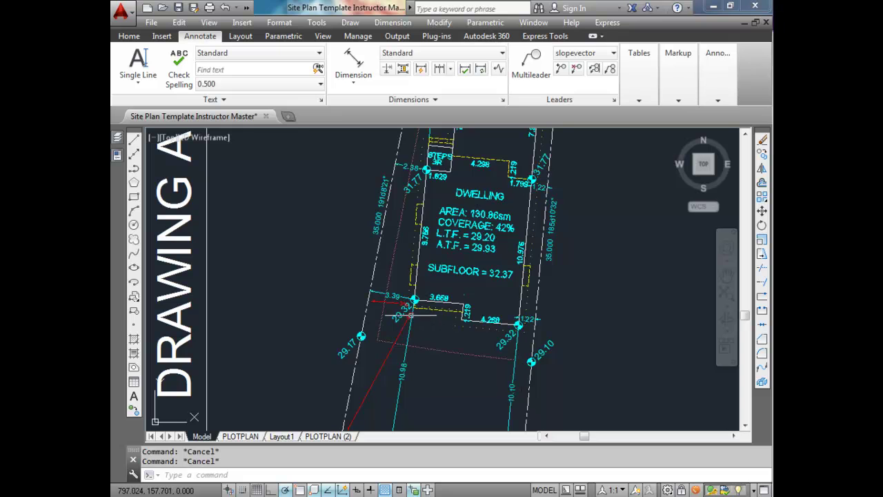
pyautogui.moveTo(435, 211); pyautogui.dragTo(441, 382, button='middle')
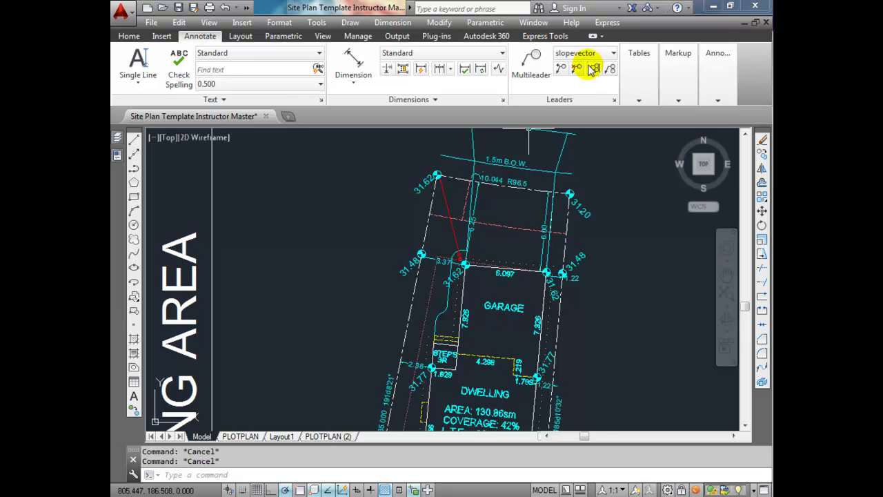
pyautogui.click(612, 53)
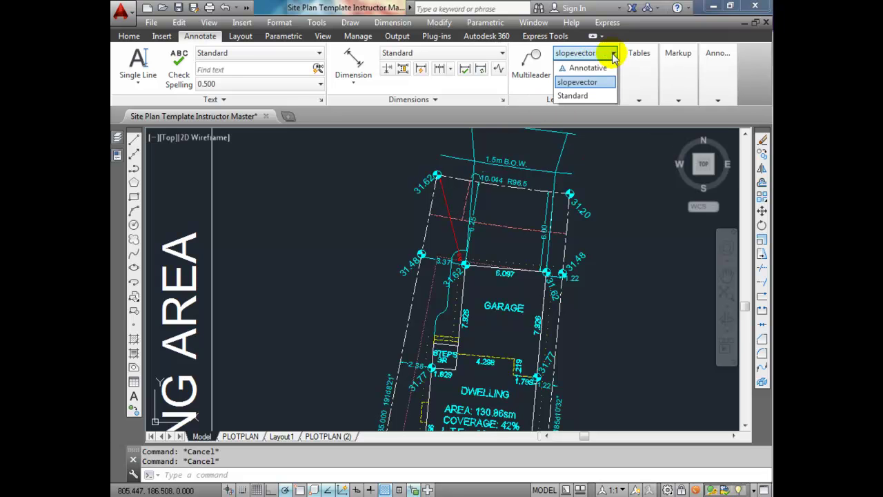
pyautogui.click(578, 95)
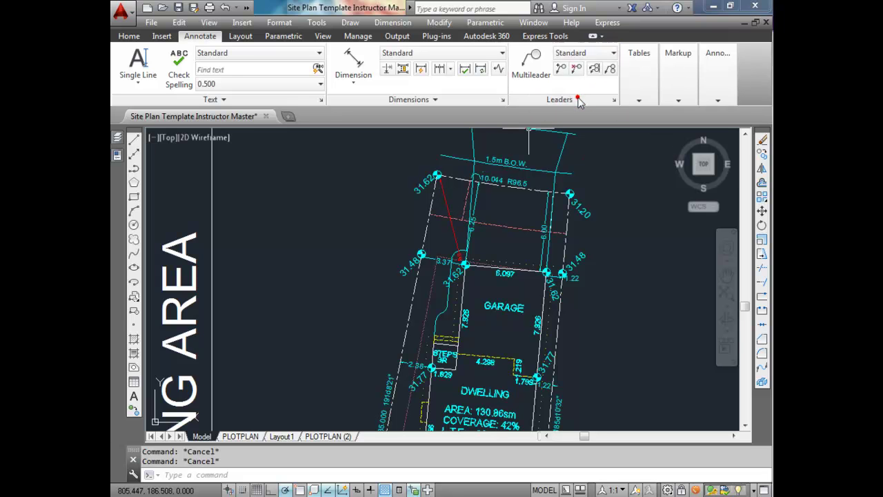
pyautogui.click(536, 67)
pyautogui.press('Escape')
pyautogui.moveTo(547, 325); pyautogui.dragTo(548, 281, button='middle')
pyautogui.press('Escape')
pyautogui.press('Escape')
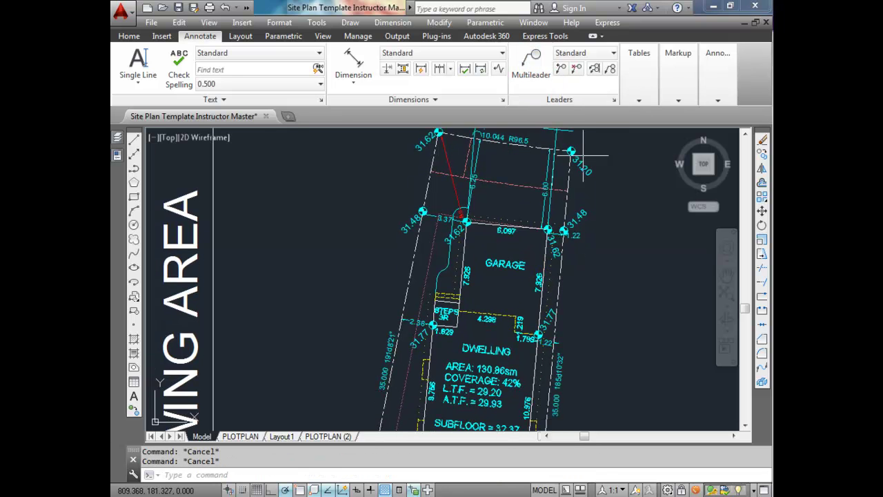
# Make C-ANNO-TEXT the current layer
pyautogui.click(135, 36)
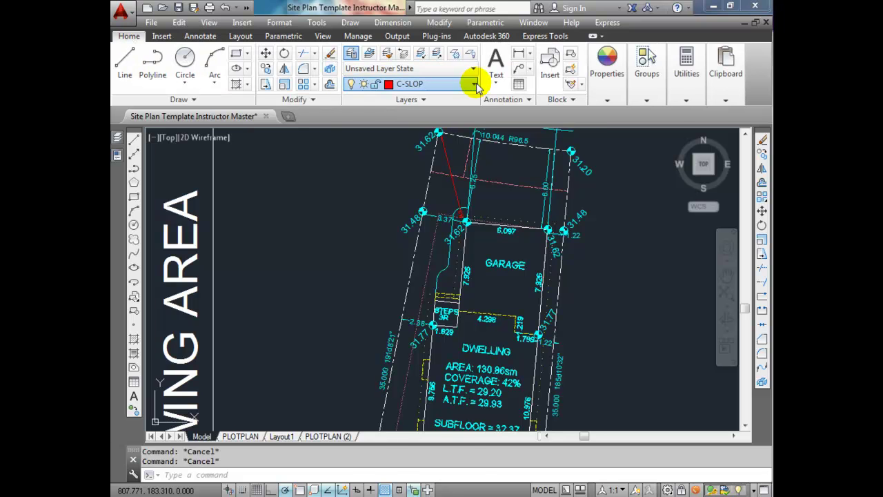
pyautogui.click(475, 84)
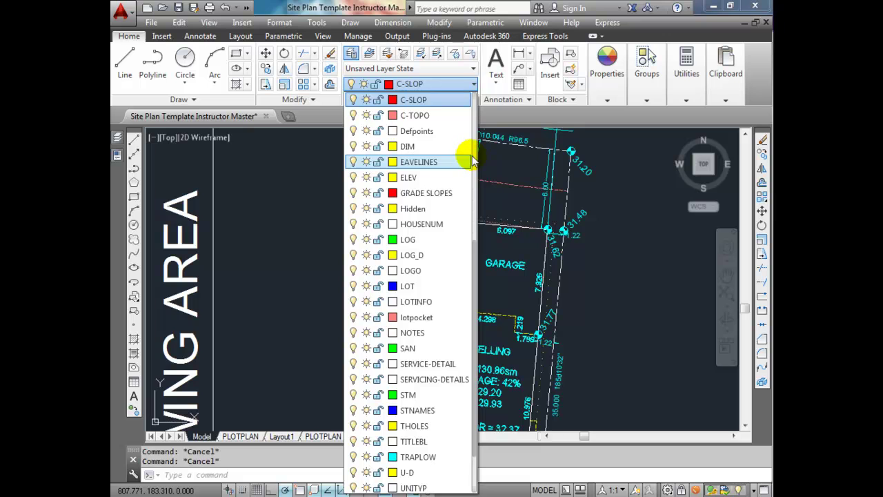
pyautogui.scroll(6, 467, 246)
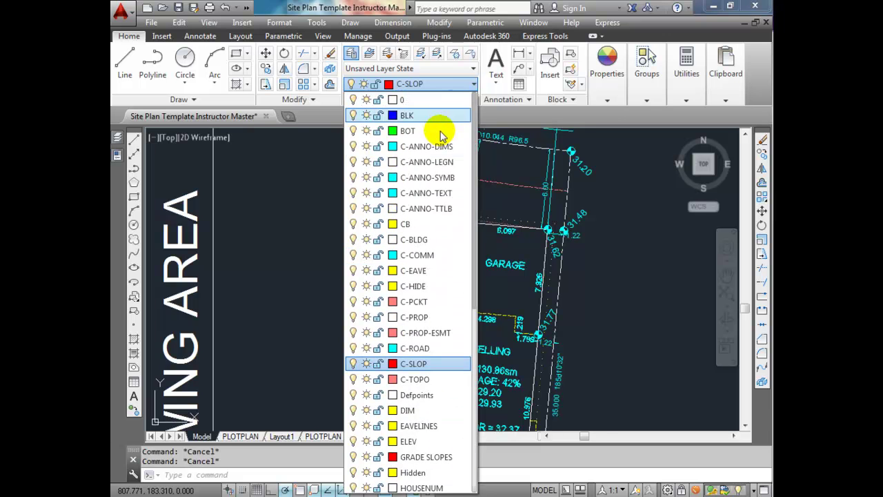
pyautogui.click(433, 193)
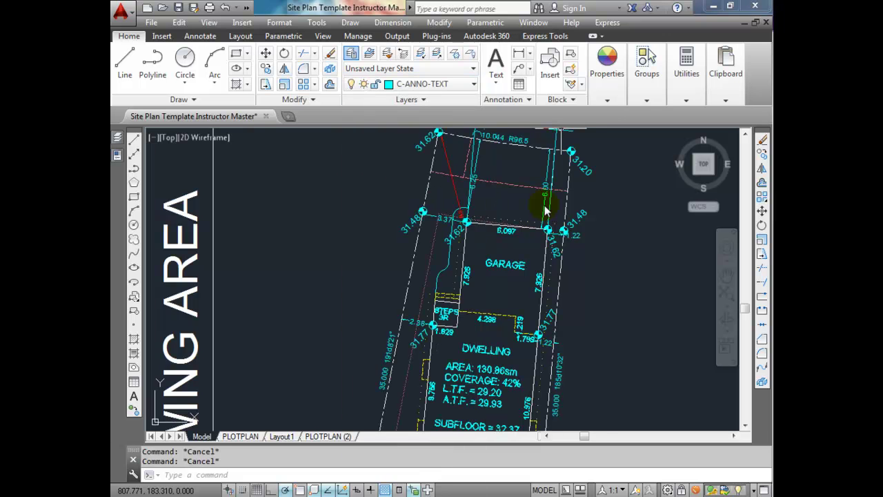
# Add a two-line 'U.R.O.W / 2.5 x 3.0' leader note at the front-left lot corner
pyautogui.click(519, 68)
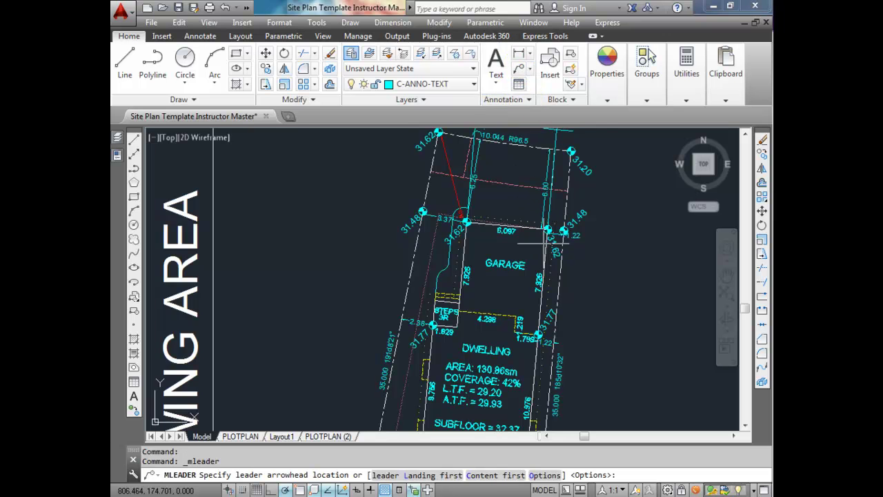
pyautogui.scroll(5, 538, 228)
pyautogui.click(536, 218)
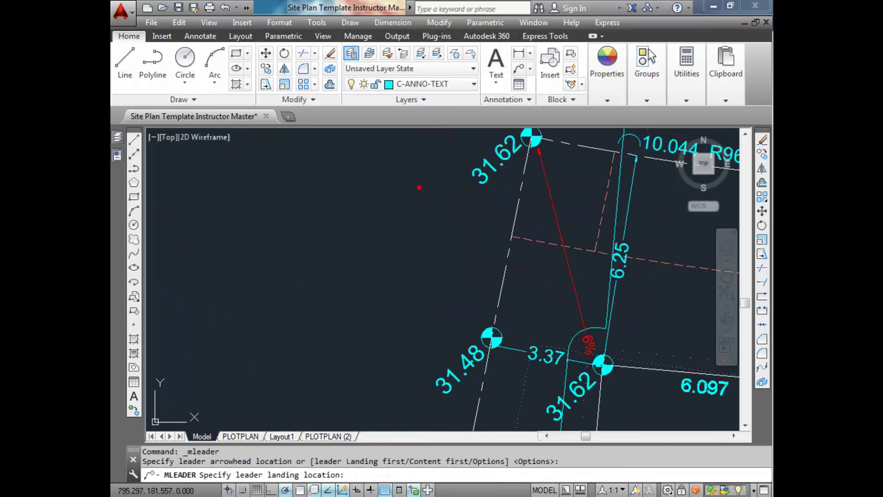
pyautogui.click(423, 187)
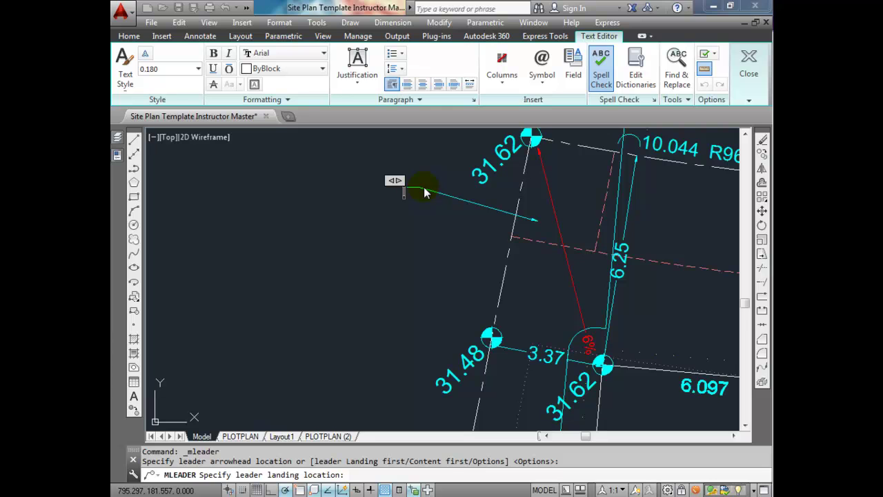
pyautogui.write('U.R.O.W')
pyautogui.press('Return')
pyautogui.write('2.5 X')
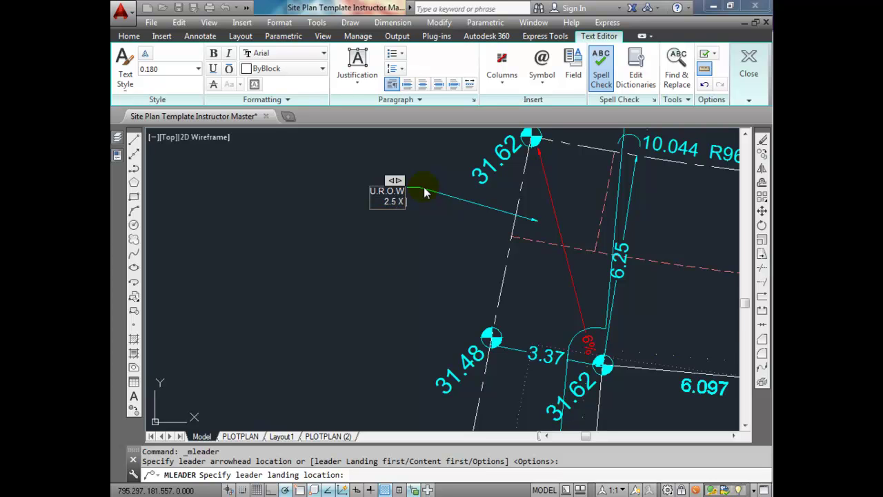
pyautogui.press('BackSpace')
pyautogui.write('x 3.0')
pyautogui.click(434, 227)
# Attempt to move the U.R.O.W. note text, then cancel the change
pyautogui.scroll(-3, 462, 232)
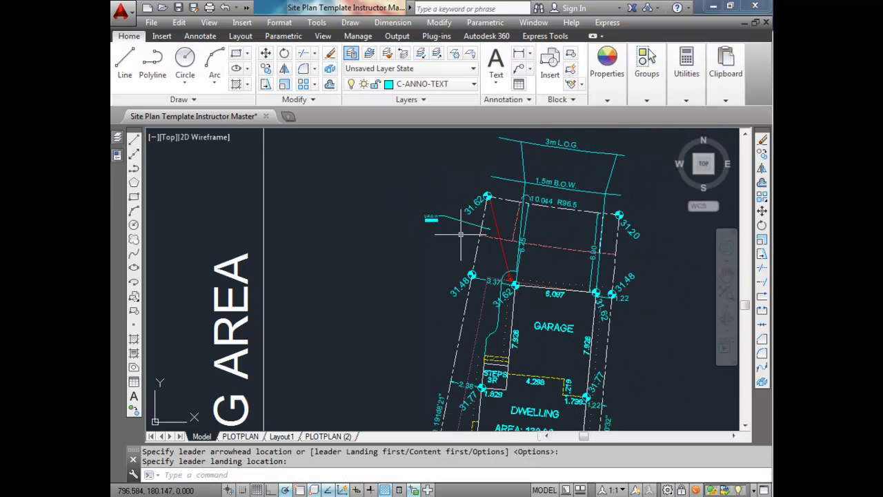
pyautogui.scroll(3, 436, 253)
pyautogui.click(422, 160)
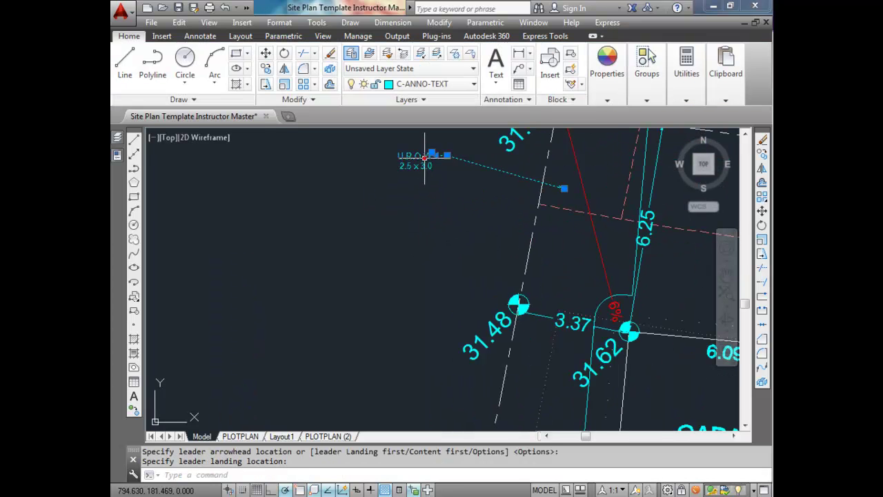
pyautogui.click(447, 156)
pyautogui.press('Escape')
pyautogui.press('Escape')
pyautogui.scroll(-2, 467, 211)
pyautogui.scroll(-3, 455, 219)
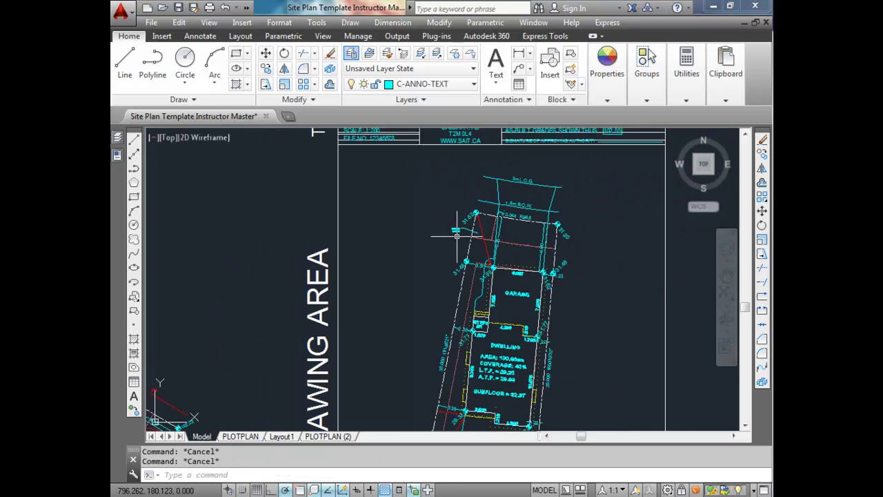
# Add a 'WINDOW WELL / 0.5 x 1.52' leader note pointing at the dwelling's window well
pyautogui.click(518, 69)
pyautogui.scroll(4, 464, 398)
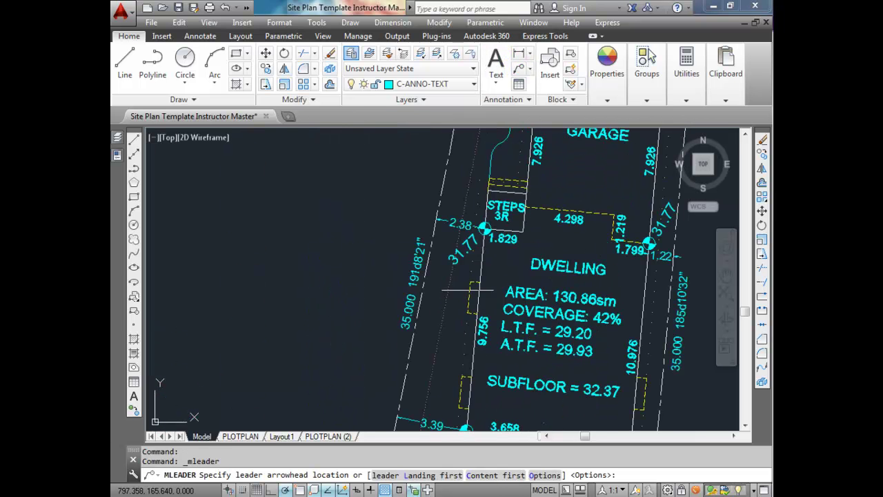
pyautogui.click(473, 291)
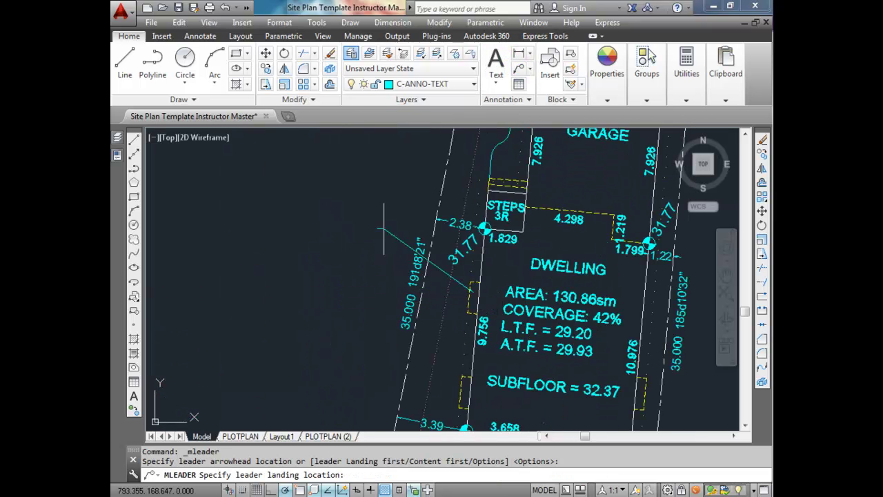
pyautogui.click(399, 211)
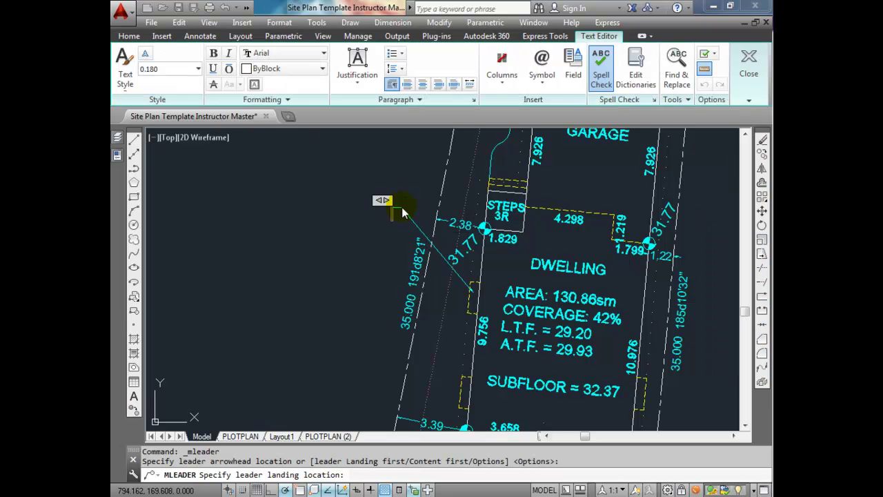
pyautogui.write('WINDOW')
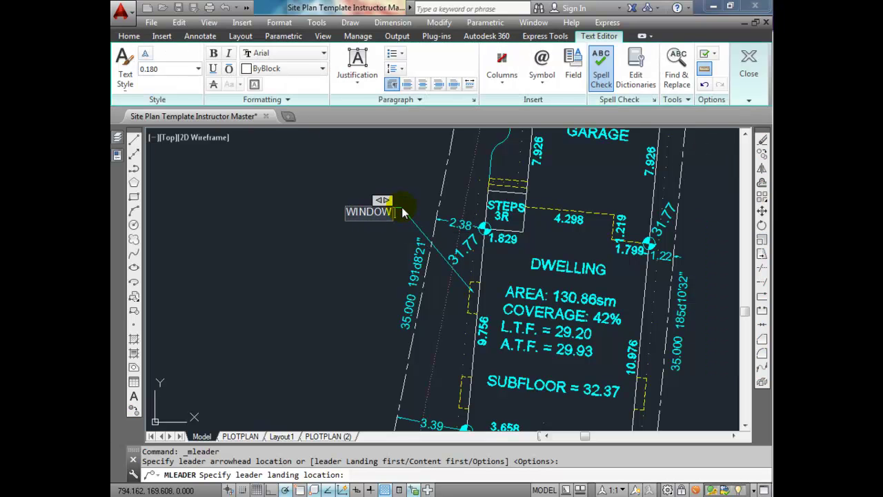
pyautogui.write(' WELL')
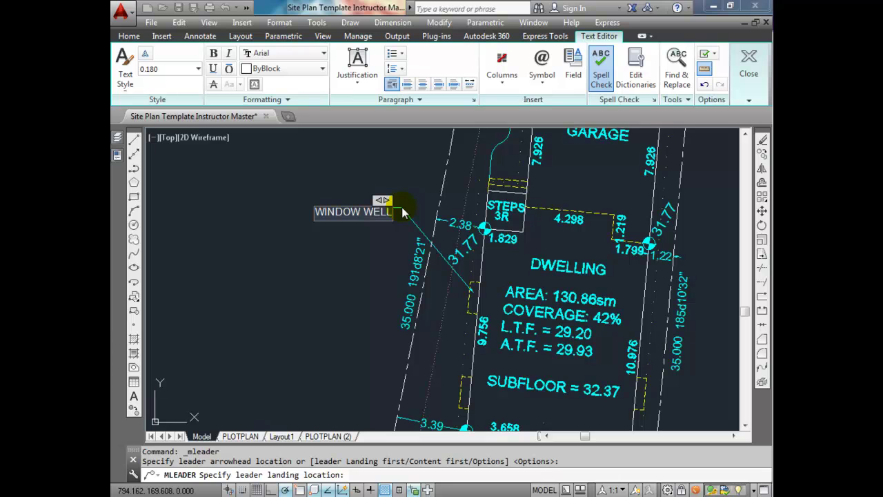
pyautogui.press('Return')
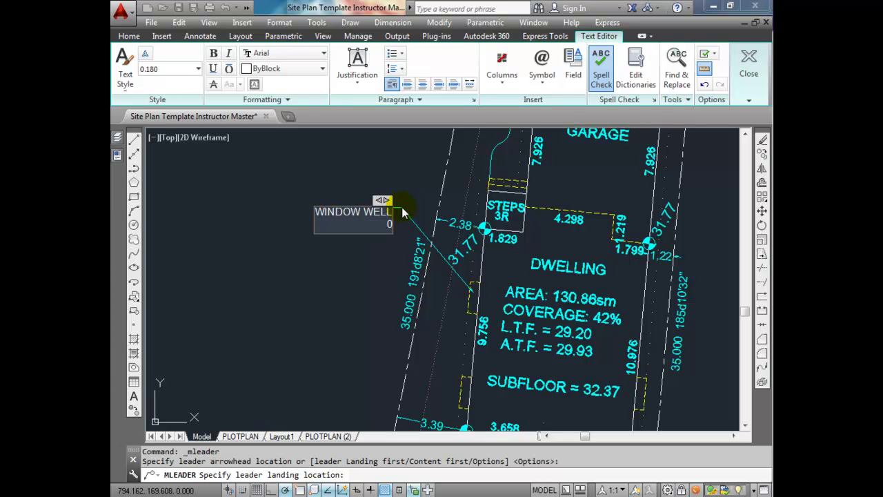
pyautogui.write('0.5 x 1.6')
pyautogui.press('BackSpace')
pyautogui.press('BackSpace')
pyautogui.write('.83')
pyautogui.press('BackSpace')
pyautogui.press('BackSpace')
pyautogui.write('52')
pyautogui.click(391, 260)
pyautogui.scroll(2, 390, 260)
pyautogui.scroll(-2, 483, 310)
pyautogui.press('Escape')
# Begin a 'CANTILEVER / 0.45 x 1.52' leader note pointing at the cantilevered projection
pyautogui.click(519, 68)
pyautogui.click(489, 304)
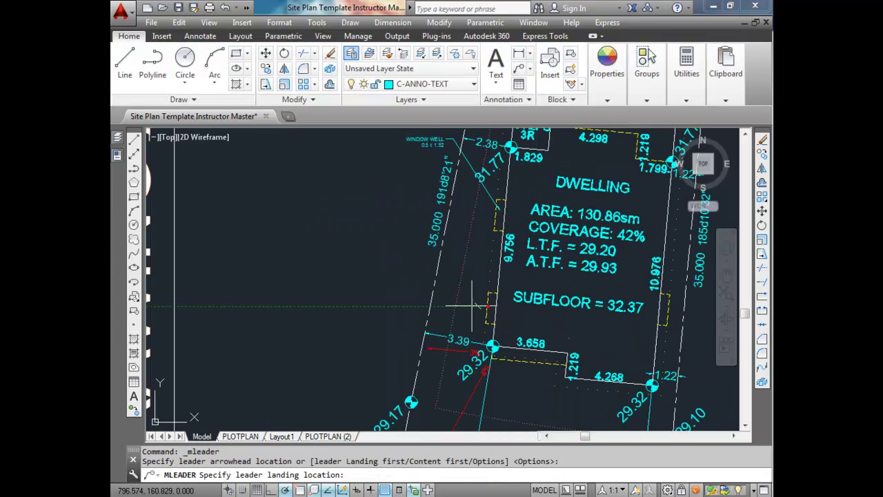
pyautogui.click(395, 289)
pyautogui.write('CANT.')
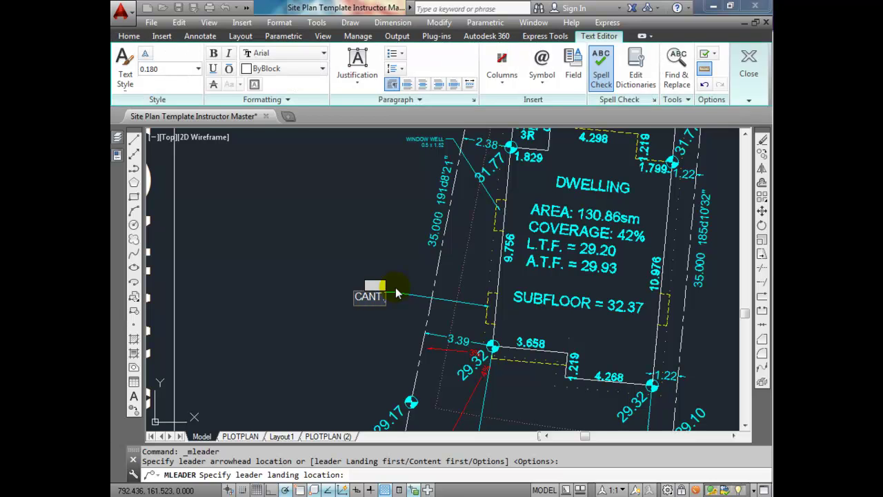
pyautogui.press('BackSpace')
pyautogui.write('ILEVER')
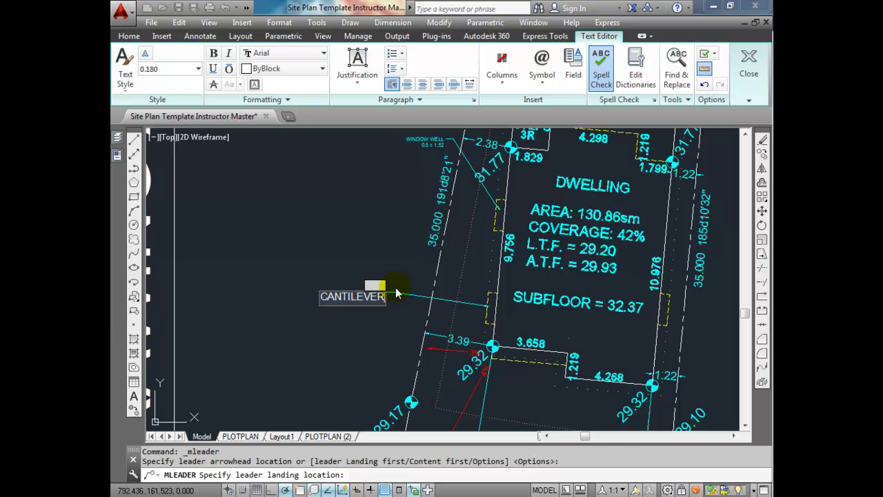
pyautogui.press('Return')
pyautogui.write('0.45 x')
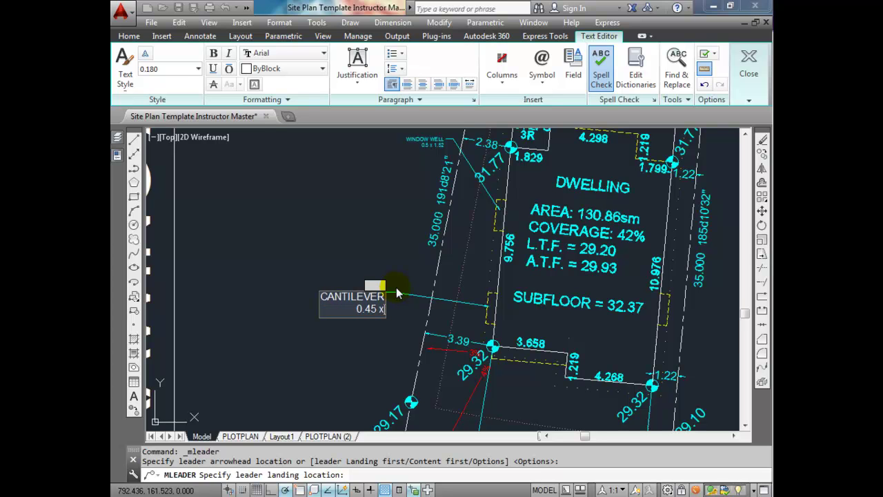
pyautogui.write(' 1.52')
# Finish the CANTILEVER note and add an 'EAVES 0.46' leader note at the garage's east wall
pyautogui.click(379, 261)
pyautogui.scroll(-3, 379, 262)
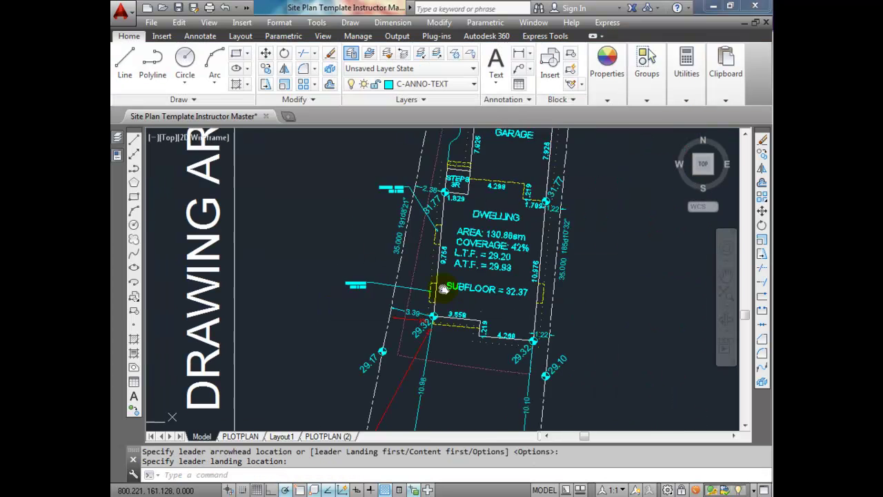
pyautogui.click(518, 67)
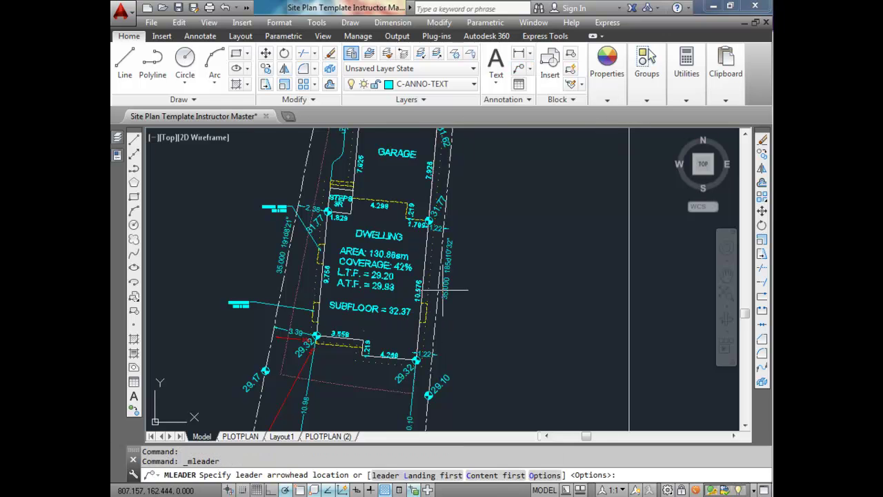
pyautogui.scroll(2, 457, 221)
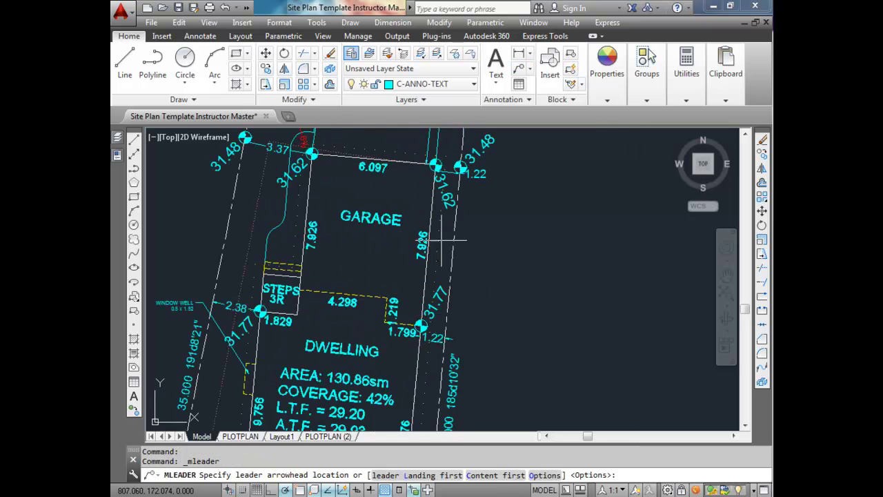
pyautogui.click(439, 240)
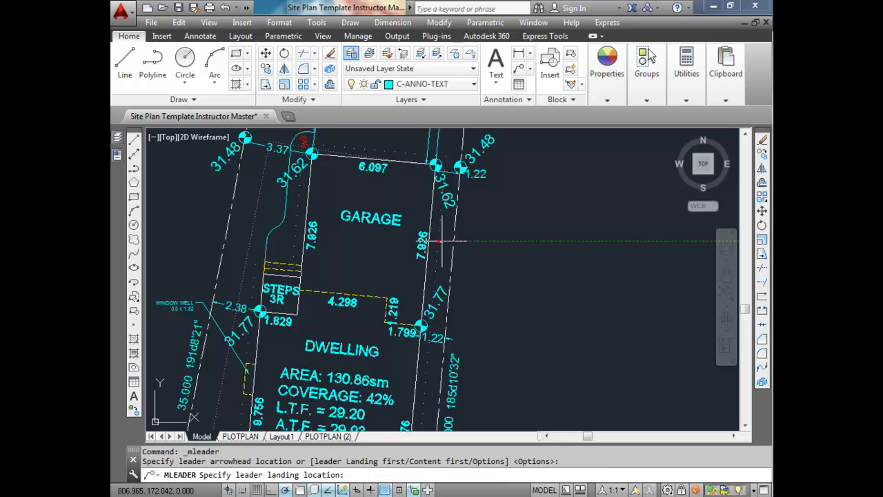
pyautogui.click(476, 257)
pyautogui.write('EAVES')
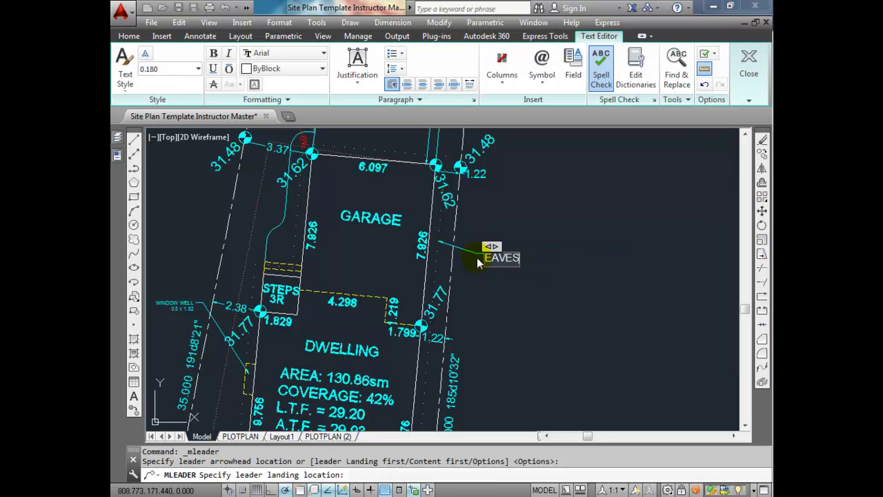
pyautogui.press('Return')
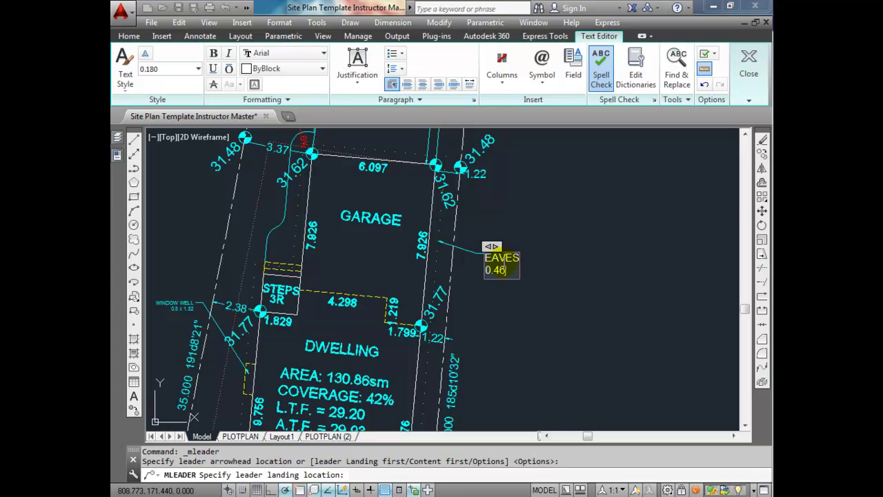
pyautogui.click(543, 273)
pyautogui.scroll(2, 491, 258)
pyautogui.scroll(-2, 496, 255)
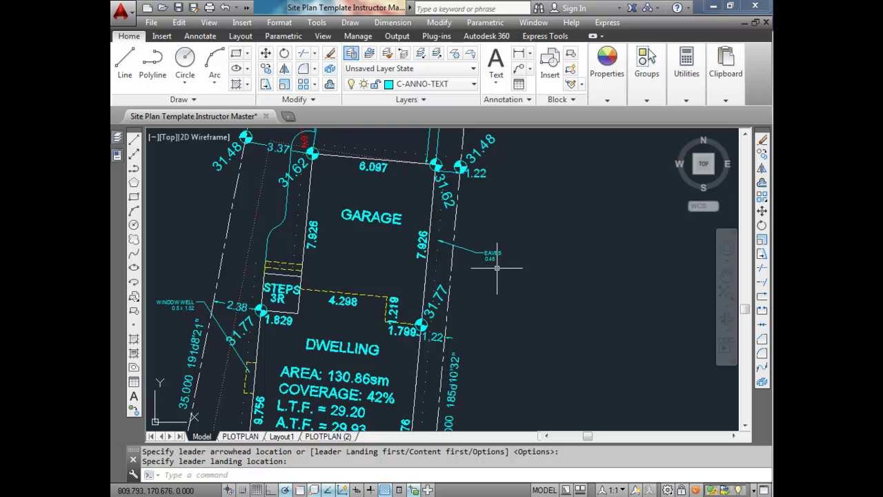
pyautogui.scroll(3, 497, 255)
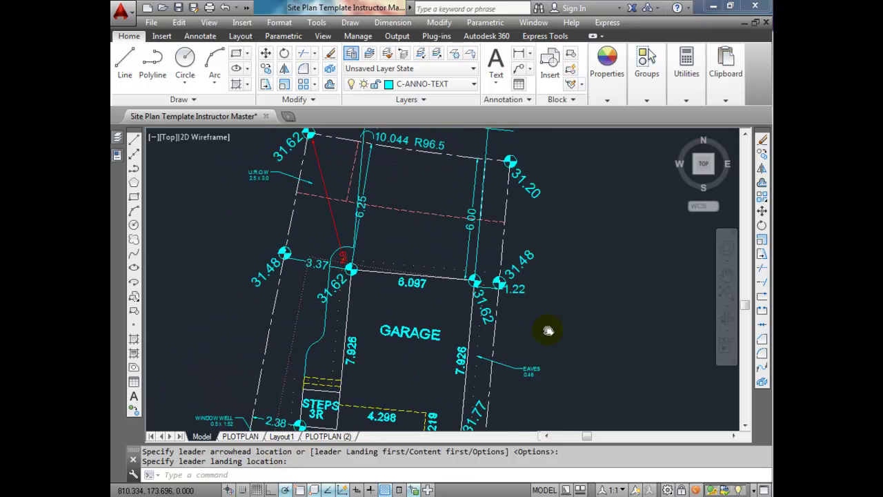
# With Osnap on, start a U.R.O.W. leader from the east dashed right-of-way line near 31.20
pyautogui.moveTo(530, 242); pyautogui.dragTo(540, 344, button='middle')
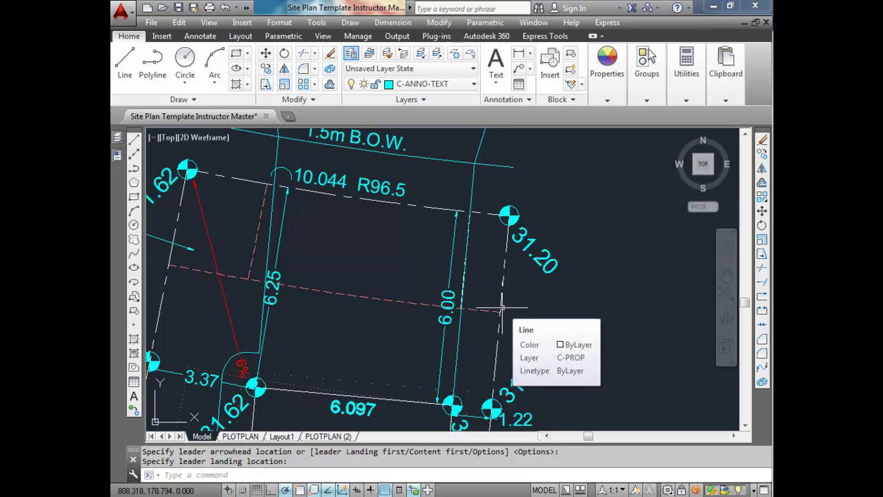
pyautogui.click(518, 69)
pyautogui.press('F3')
pyautogui.click(501, 311)
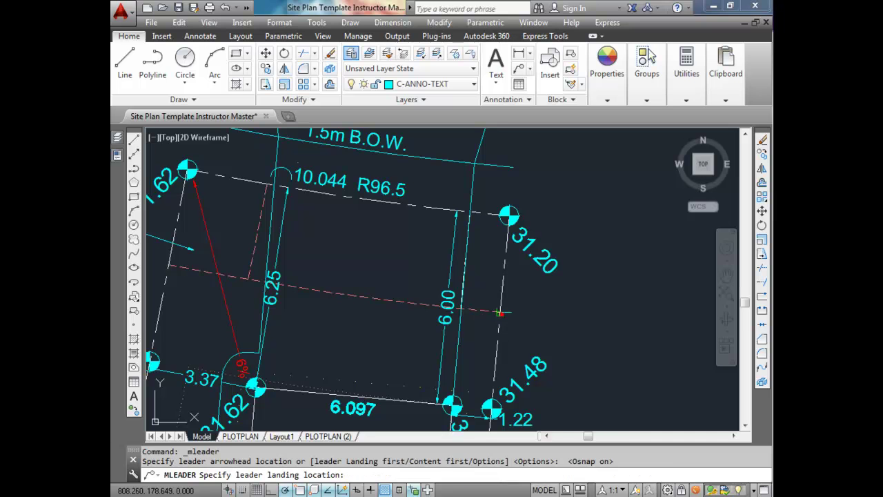
pyautogui.click(556, 325)
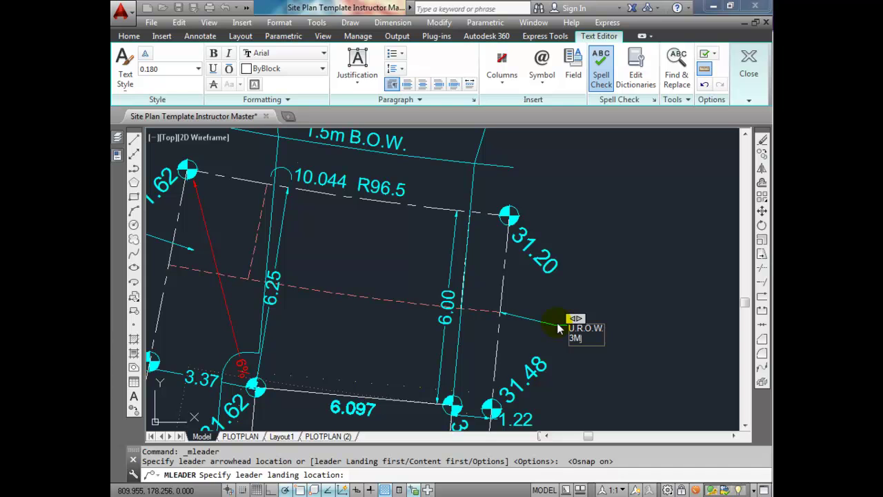
# Finish the U.R.O.W. 3m leader label
pyautogui.click(585, 273)
pyautogui.scroll(-5, 584, 273)
pyautogui.scroll(2, 581, 252)
pyautogui.scroll(-2, 581, 252)
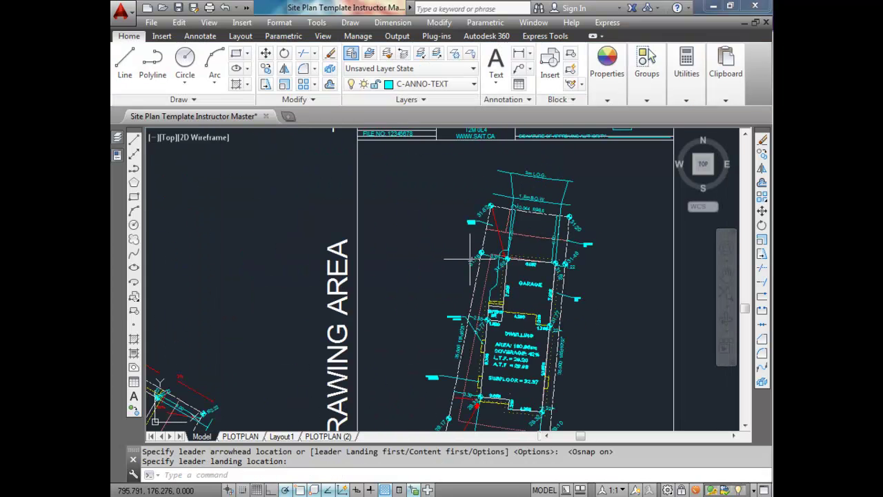
pyautogui.scroll(5, 492, 280)
# Add a multileader left of the lot line reading SETBACK LINE / (LOT POCKET)
pyautogui.click(530, 67)
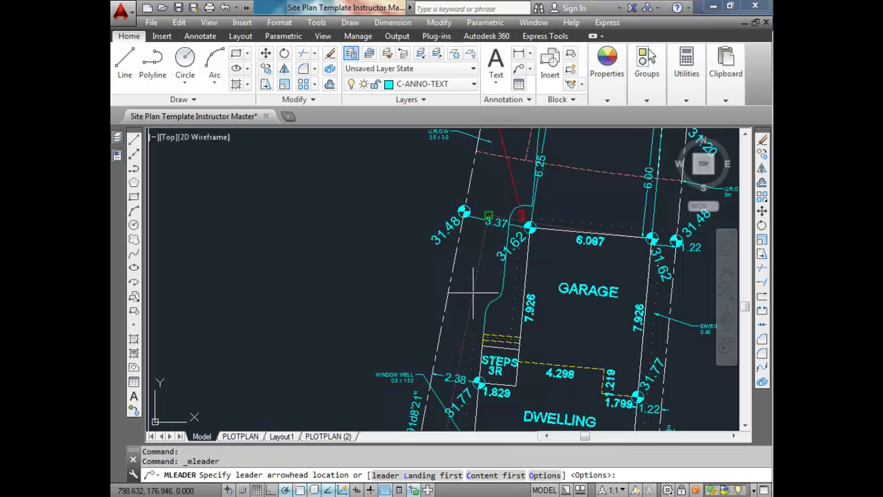
pyautogui.scroll(4, 462, 293)
pyautogui.scroll(-4, 434, 289)
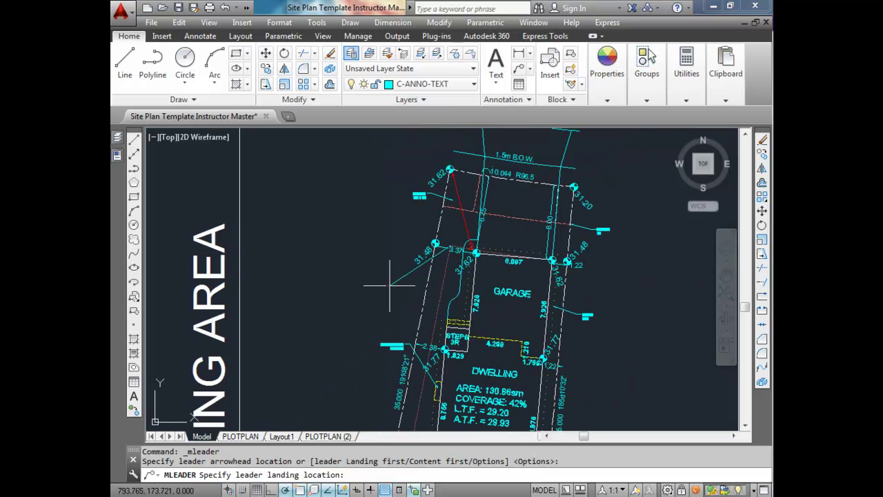
pyautogui.click(388, 280)
pyautogui.write('SETBACK LINE')
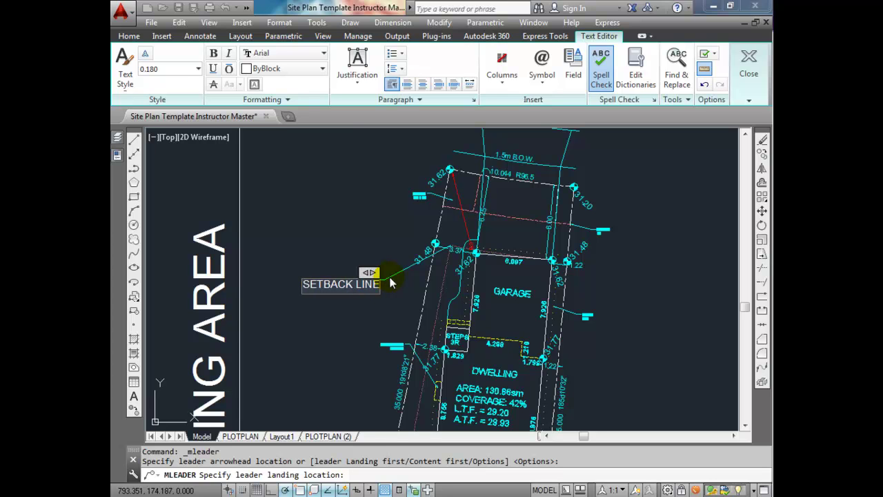
pyautogui.press('Return')
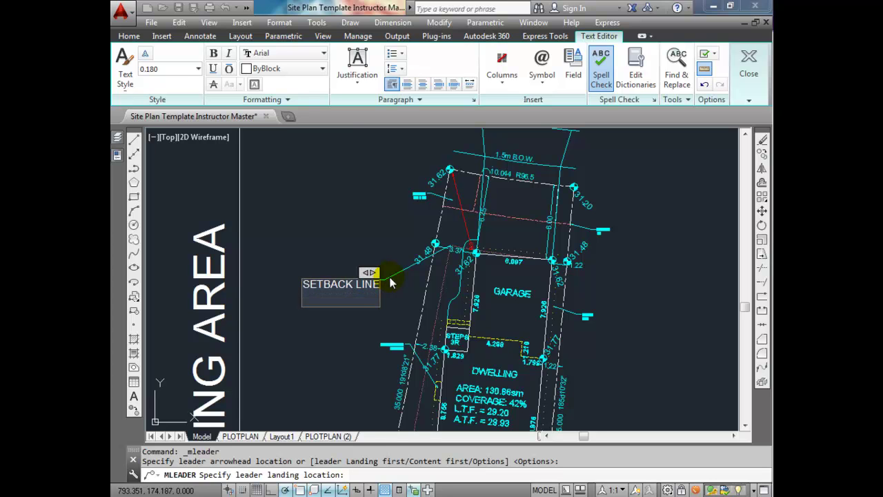
pyautogui.write('(LOT POCKET)')
pyautogui.scroll(2, 395, 271)
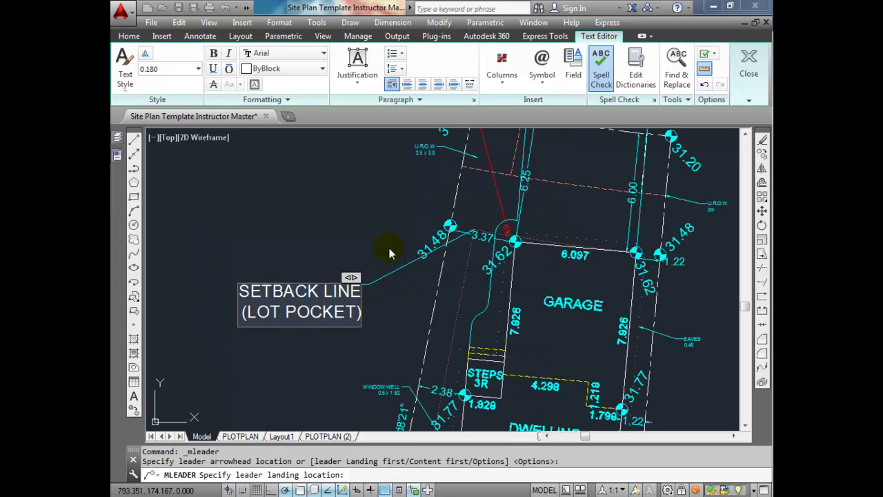
pyautogui.click(359, 230)
# Move the setback leader's arrowhead onto the setback line beside the garage, with object snap off
pyautogui.click(387, 274)
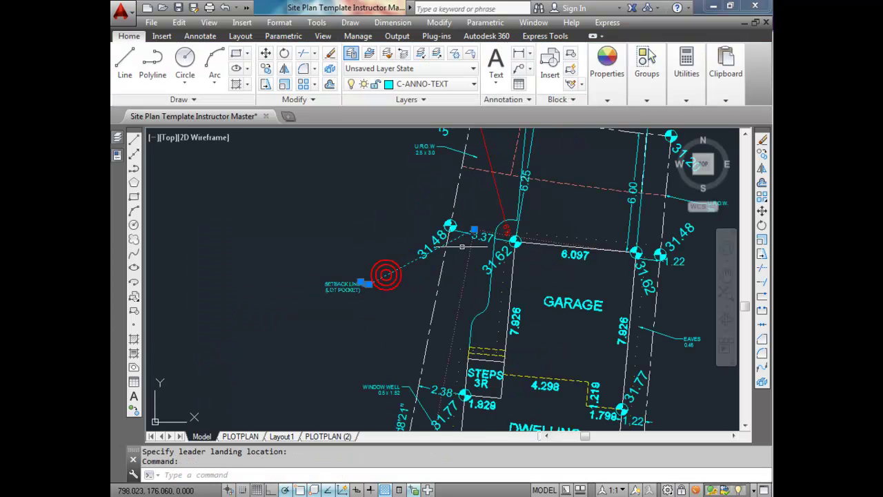
pyautogui.scroll(4, 459, 245)
pyautogui.click(472, 229)
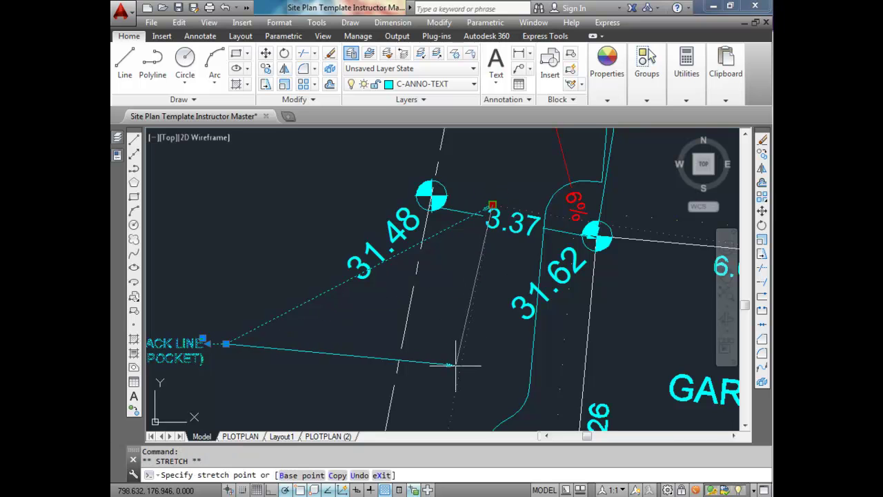
pyautogui.press('F3')
pyautogui.click(457, 364)
pyautogui.scroll(-4, 457, 306)
pyautogui.press('Escape')
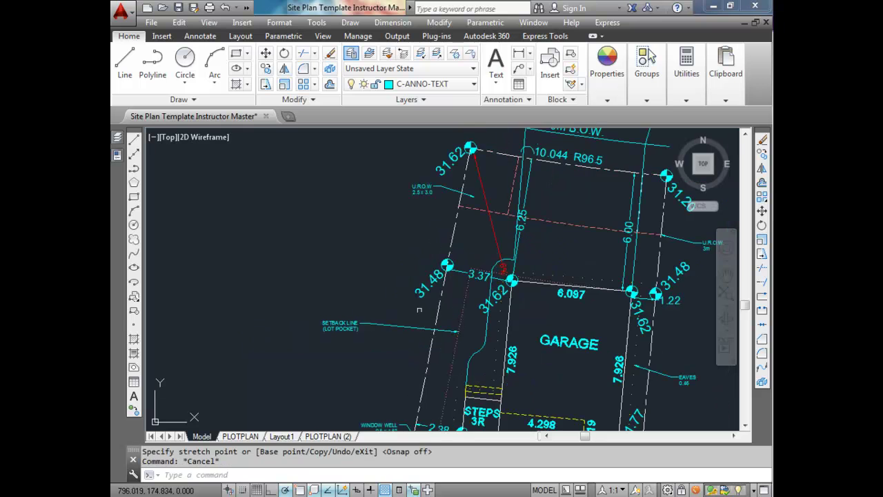
# Move the SETBACK LINE label's landing to its new position
pyautogui.click(375, 328)
pyautogui.scroll(4, 363, 314)
pyautogui.click(364, 314)
pyautogui.click(508, 301)
pyautogui.press('Escape')
pyautogui.press('Escape')
pyautogui.scroll(-5, 489, 298)
pyautogui.scroll(-2, 488, 298)
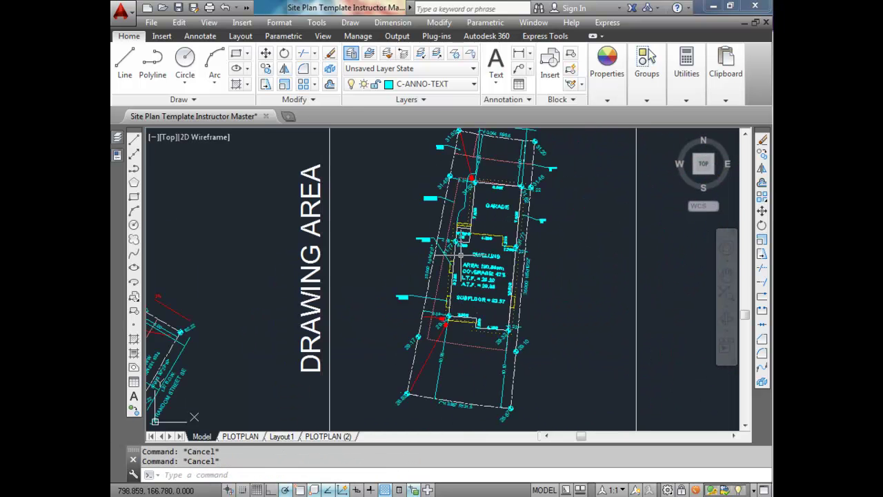
pyautogui.moveTo(464, 251); pyautogui.dragTo(458, 286, button='middle')
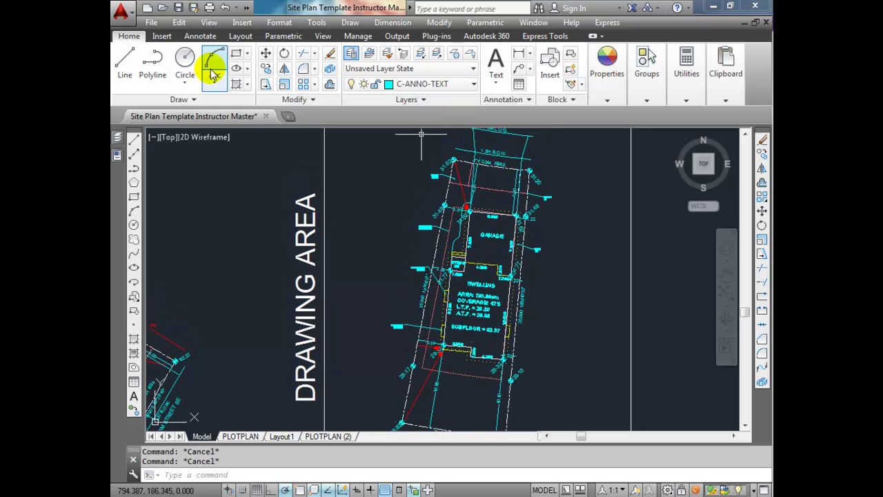
# Label the left neighbouring lot LOT 64 with single-line text
pyautogui.click(188, 36)
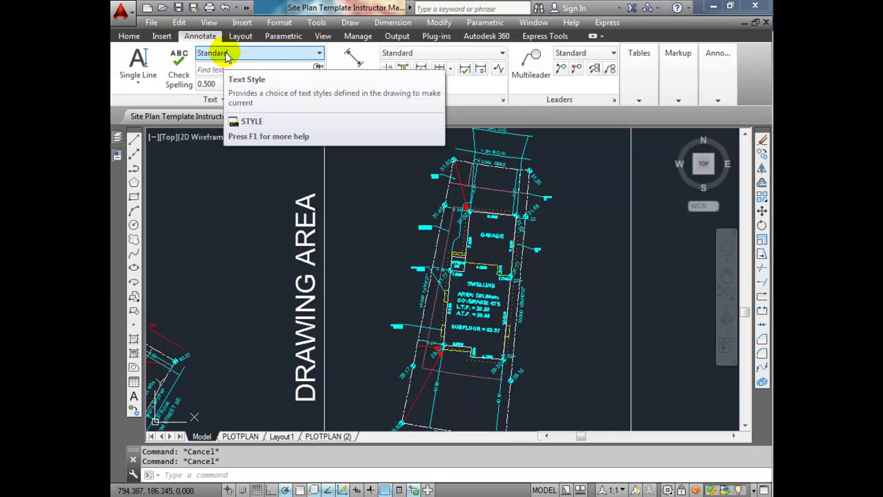
pyautogui.click(138, 60)
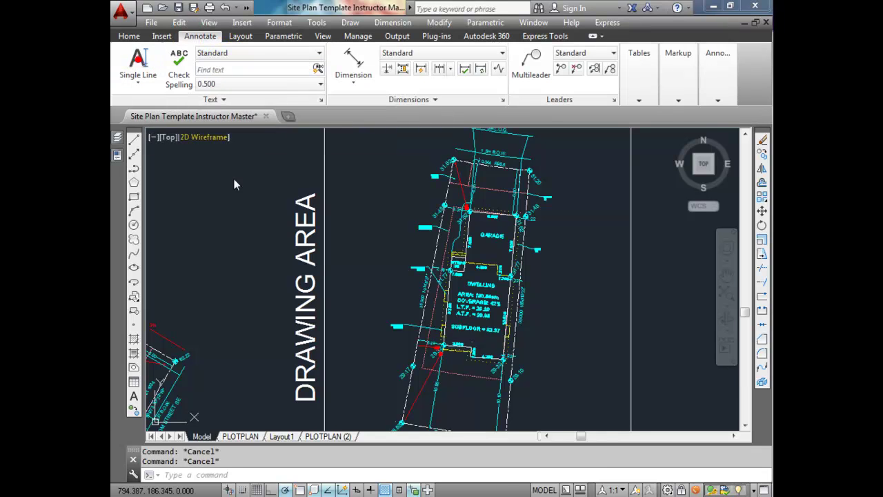
pyautogui.scroll(2, 373, 321)
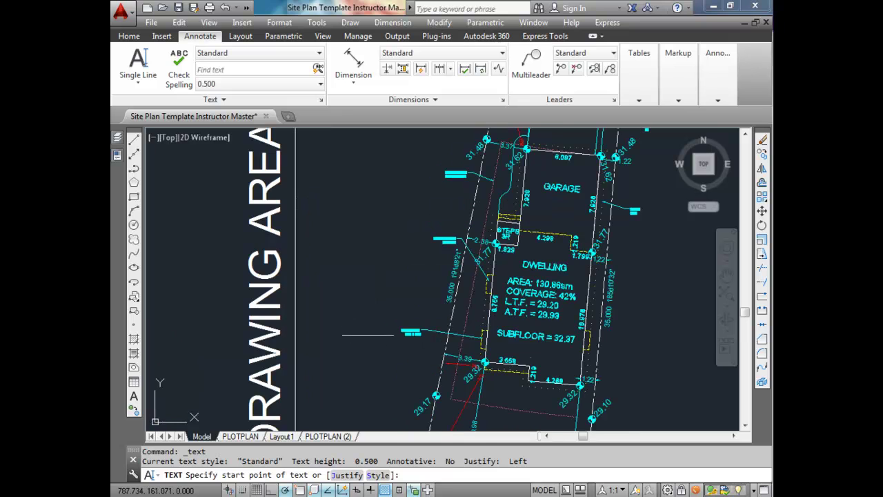
pyautogui.click(354, 362)
pyautogui.write('LOT 64')
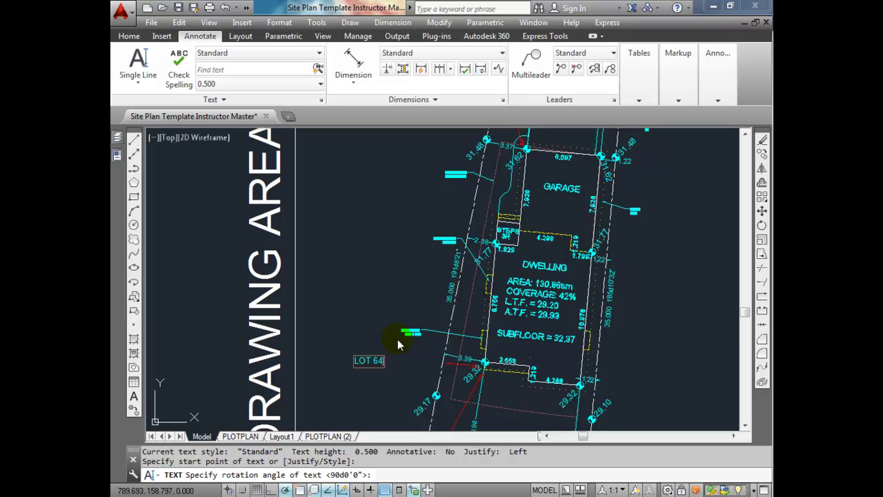
pyautogui.scroll(-4, 397, 287)
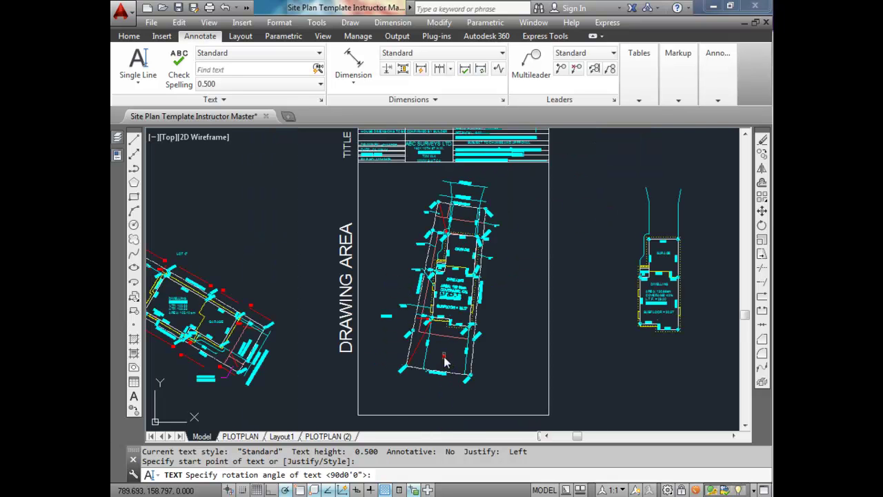
pyautogui.scroll(4, 444, 355)
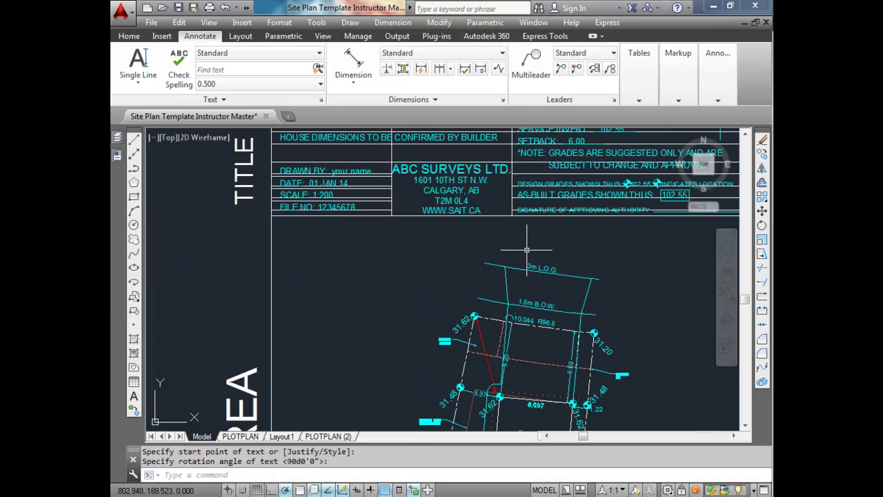
# Add the street name COPPERFIELD CLOSE, angled along the street
pyautogui.press('Return')
pyautogui.click(527, 250)
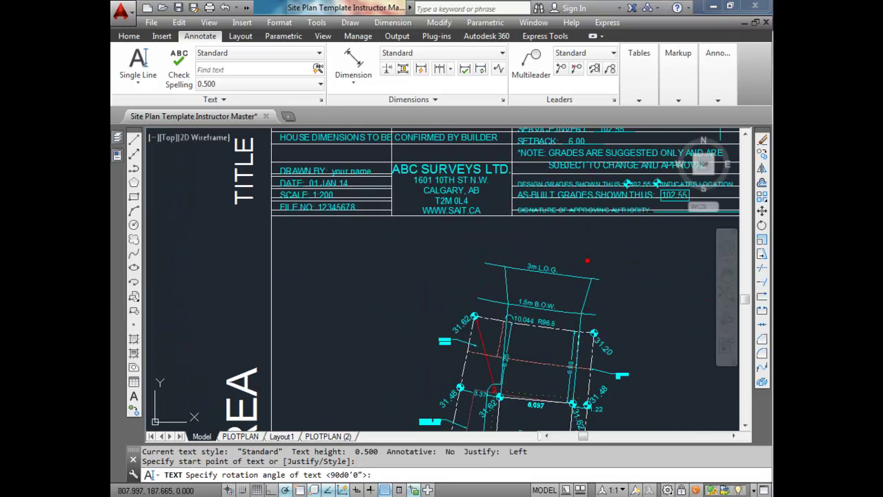
pyautogui.click(599, 256)
pyautogui.write('COPPERFIELD CLOSE')
# Finish COPPERFIELD CLOSE and move it just above the 3m L.O.G. line
pyautogui.scroll(-2, 619, 249)
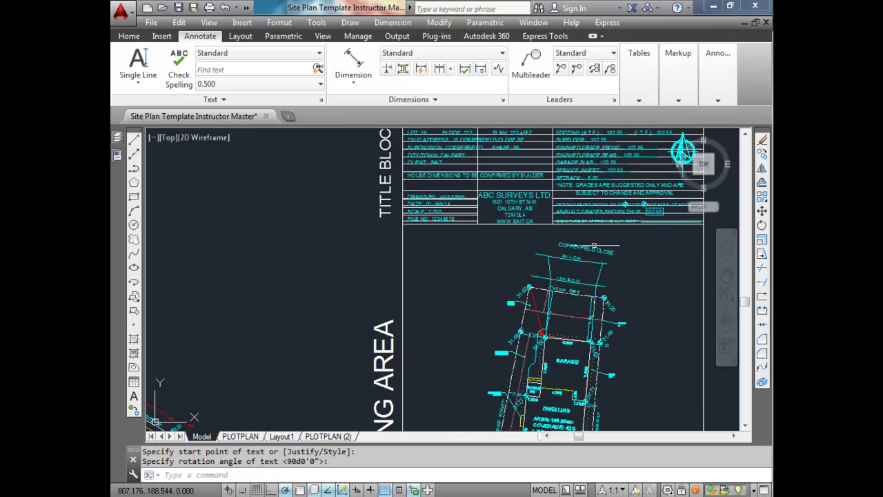
pyautogui.press('Return')
pyautogui.press('Return')
pyautogui.scroll(4, 587, 247)
pyautogui.write('m')
pyautogui.press('Return')
pyautogui.click(654, 276)
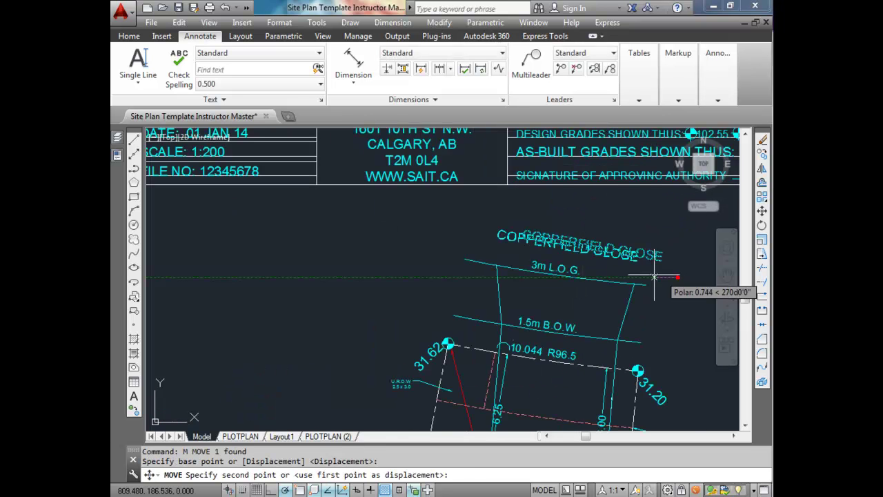
pyautogui.scroll(-3, 653, 283)
pyautogui.scroll(3, 570, 287)
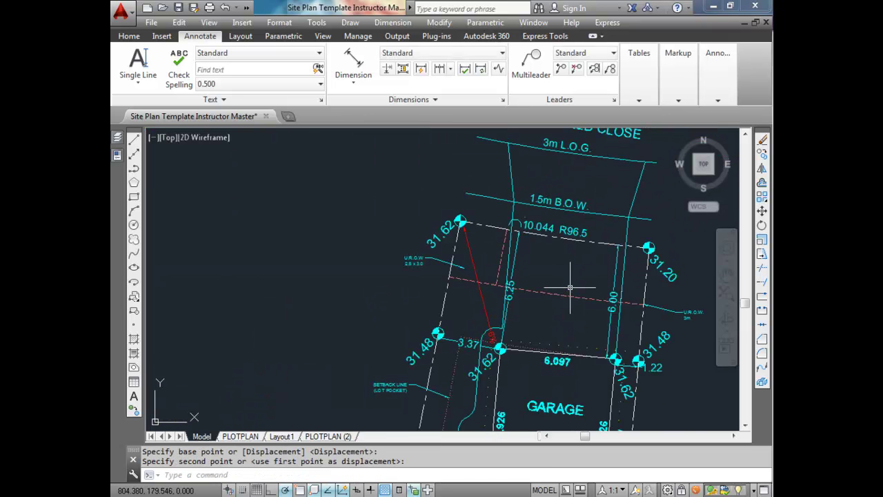
pyautogui.press('Return')
pyautogui.press('Return')
pyautogui.click(528, 321)
pyautogui.press('Escape')
pyautogui.press('Escape')
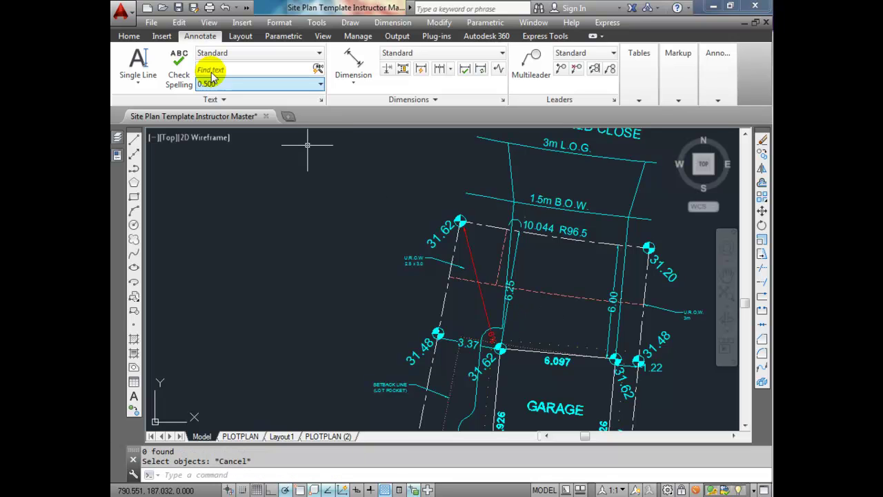
# Add two-line text CONC. / DRIVEWAY on the driveway in front of the garage
pyautogui.click(138, 61)
pyautogui.click(528, 316)
pyautogui.press('Return')
pyautogui.write('CONC.')
pyautogui.press('Return')
pyautogui.write('DRIVEWAY')
pyautogui.press('Return')
pyautogui.press('Return')
pyautogui.scroll(-4, 549, 297)
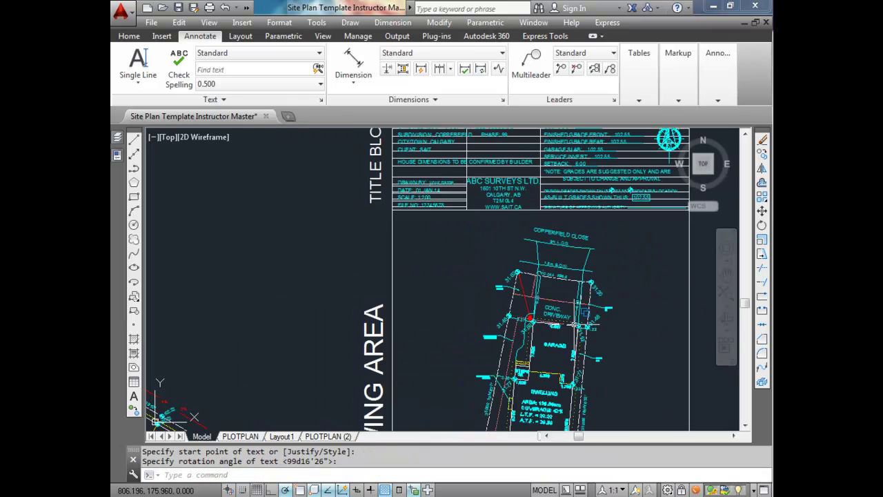
pyautogui.scroll(4, 574, 322)
# Select the driveway text, then the SETBACK LINE (LOT POCKET) leader
pyautogui.click(563, 268)
pyautogui.press('Escape')
pyautogui.scroll(-3, 577, 261)
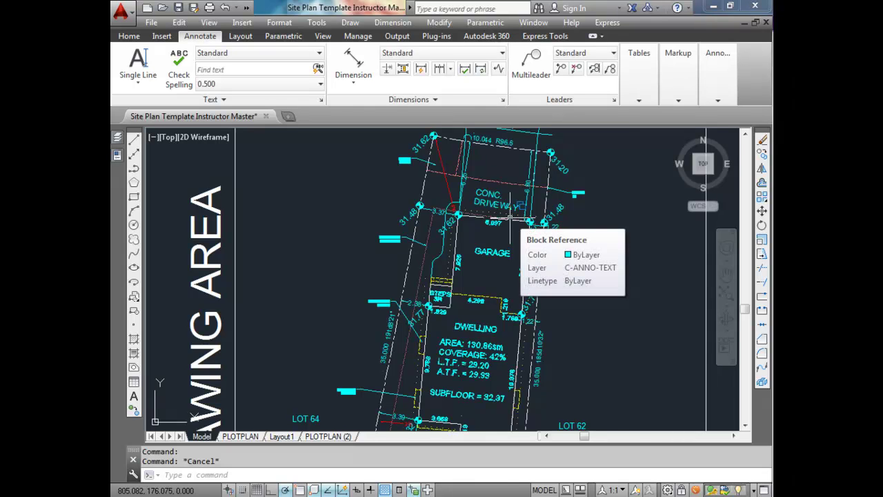
pyautogui.scroll(4, 394, 243)
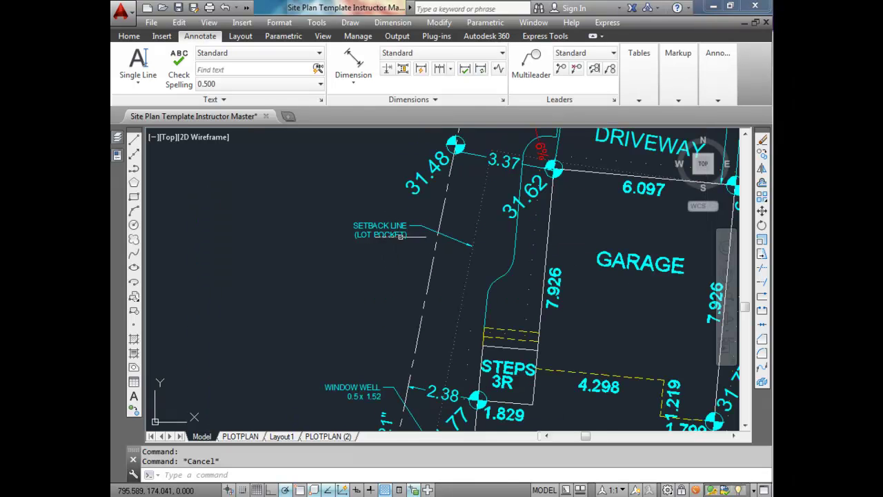
pyautogui.click(397, 228)
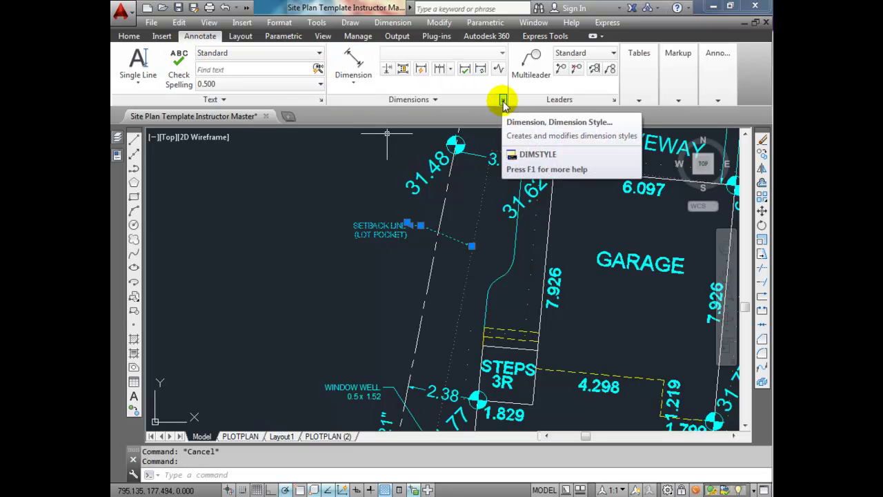
# Modify the Standard multileader style's text style, trying DIMS and then Notes
pyautogui.click(499, 55)
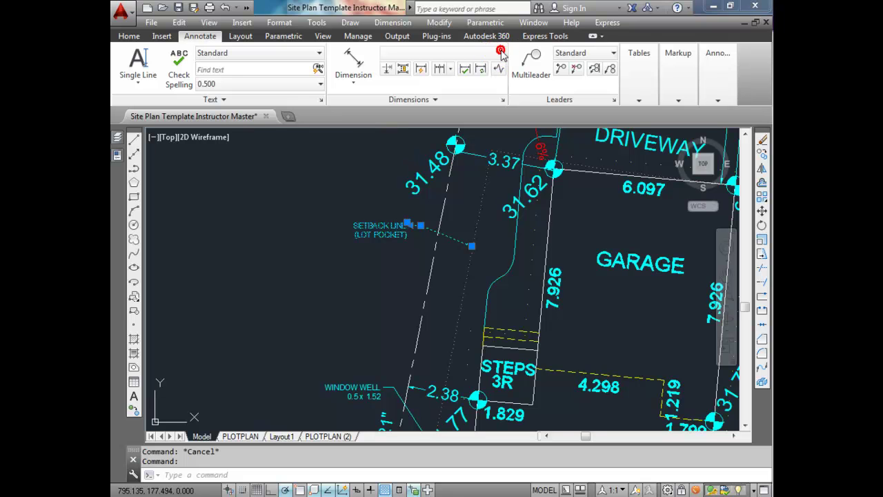
pyautogui.click(612, 100)
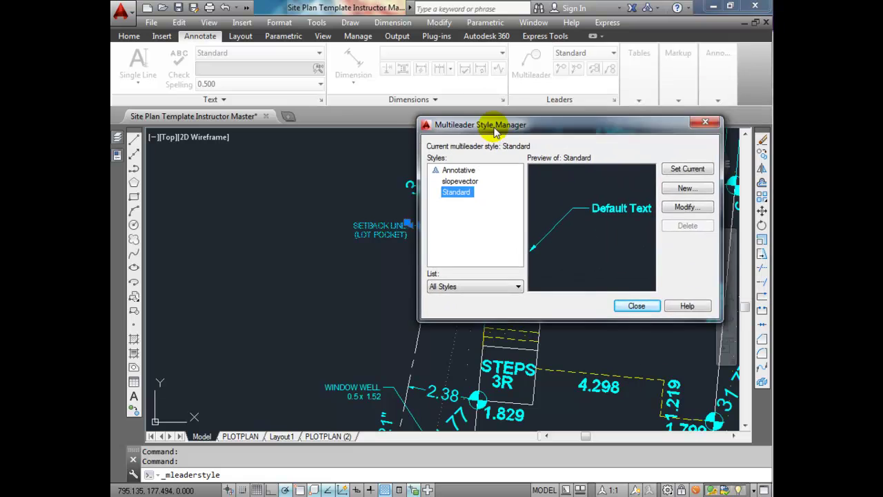
pyautogui.click(663, 214)
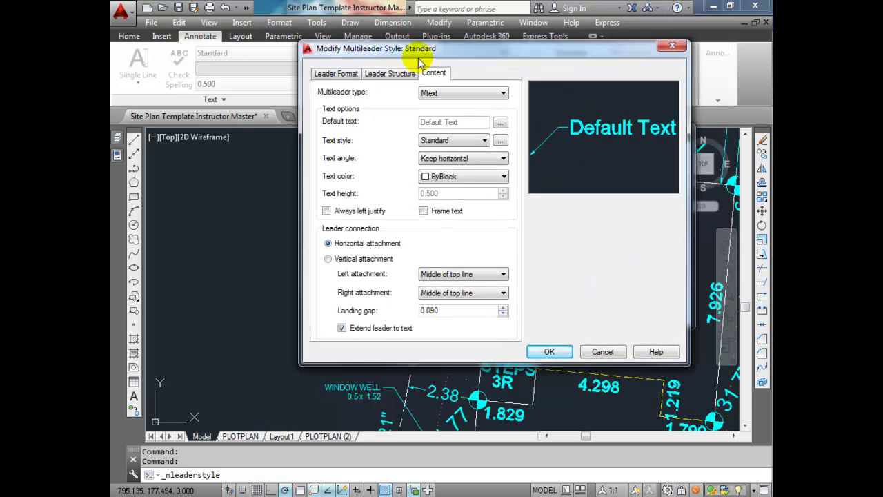
pyautogui.moveTo(420, 53); pyautogui.dragTo(381, 66)
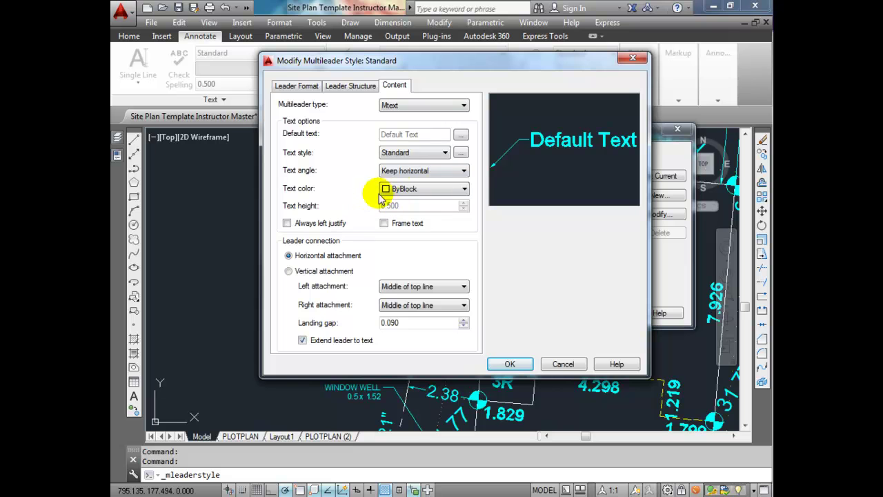
pyautogui.click(444, 153)
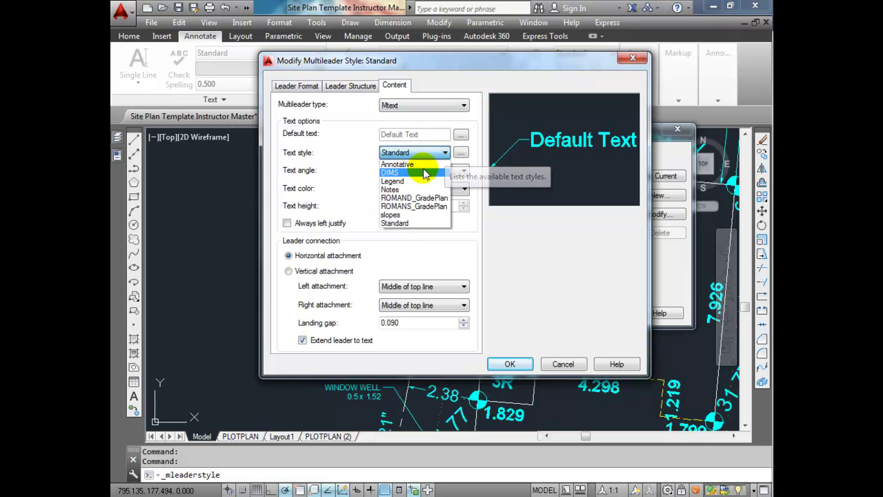
pyautogui.click(424, 172)
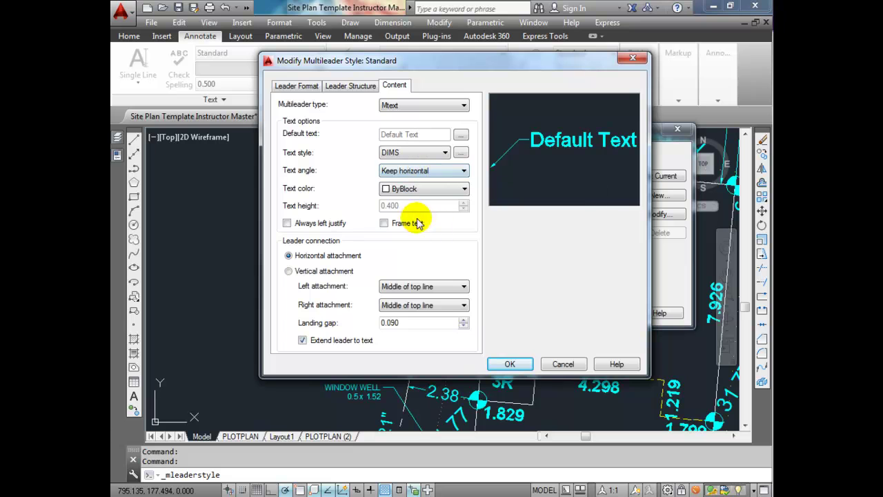
pyautogui.click(460, 152)
pyautogui.click(444, 153)
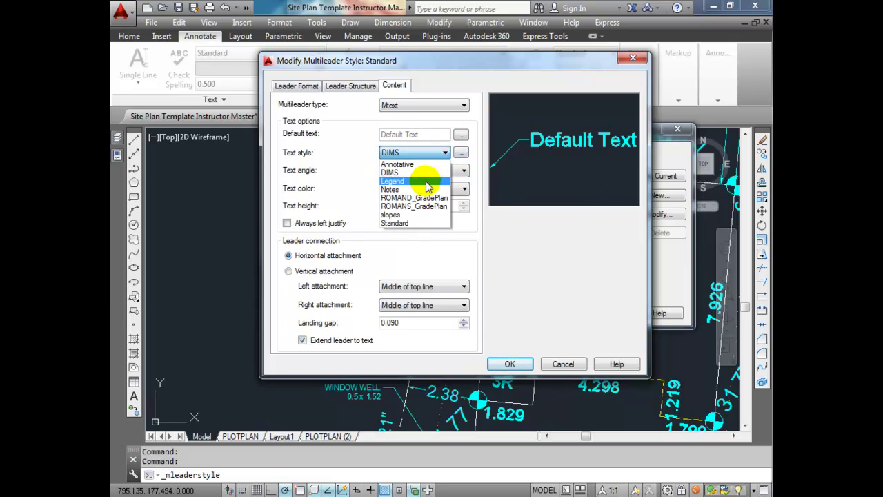
pyautogui.click(423, 189)
pyautogui.click(444, 153)
pyautogui.click(445, 153)
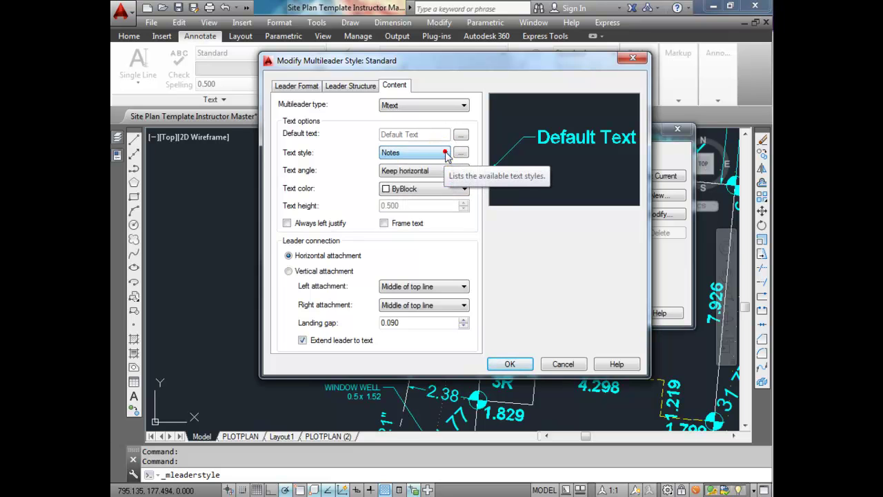
pyautogui.click(511, 364)
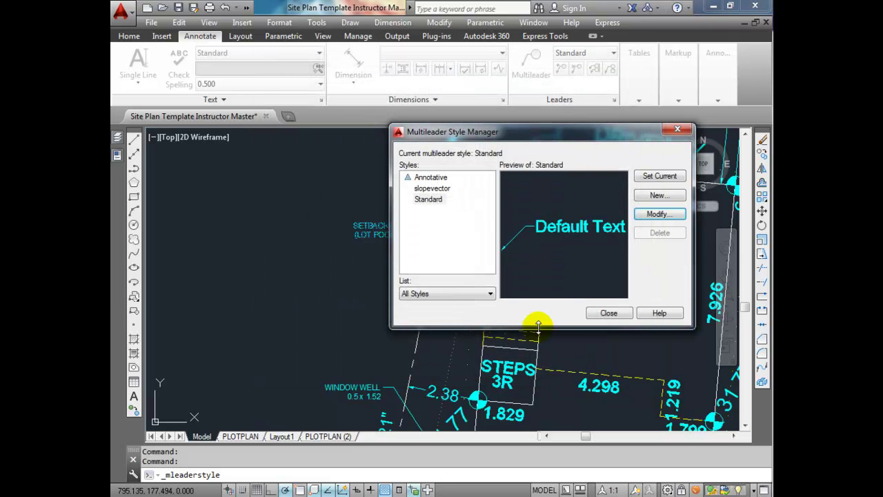
pyautogui.click(614, 312)
# Set the Standard multileader style's text style back to DIMS and close the manager
pyautogui.scroll(-4, 461, 290)
pyautogui.scroll(2, 441, 284)
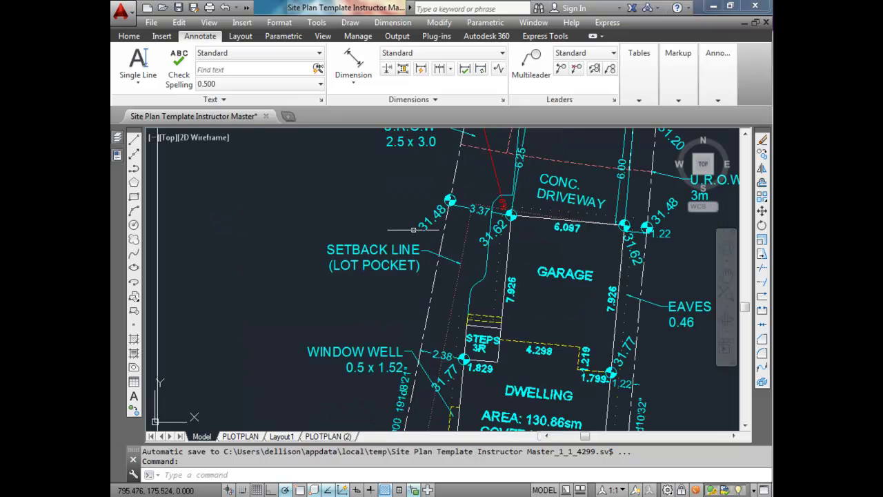
pyautogui.click(612, 98)
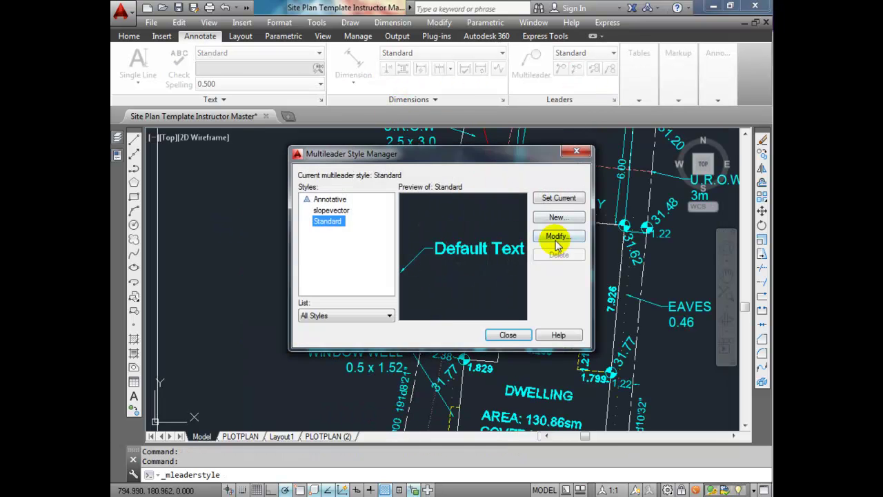
pyautogui.click(551, 231)
pyautogui.click(414, 186)
pyautogui.click(386, 251)
pyautogui.click(425, 186)
pyautogui.click(384, 201)
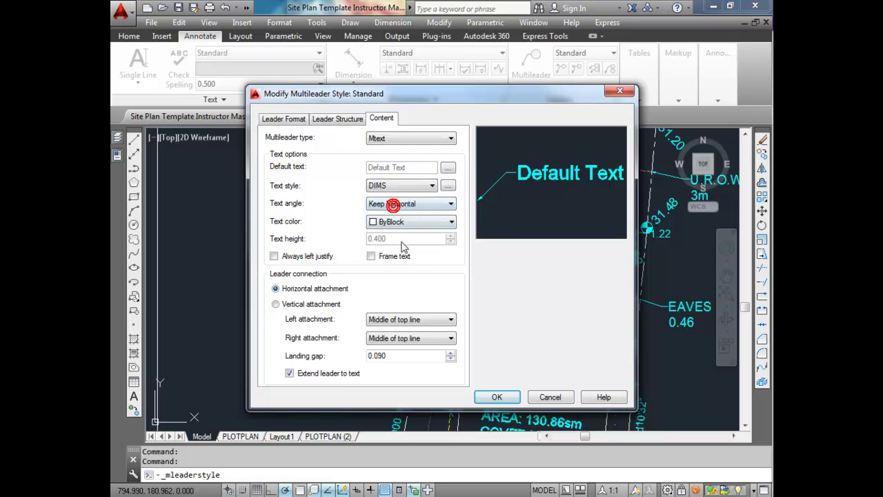
pyautogui.click(495, 396)
pyautogui.click(516, 334)
pyautogui.scroll(-2, 470, 273)
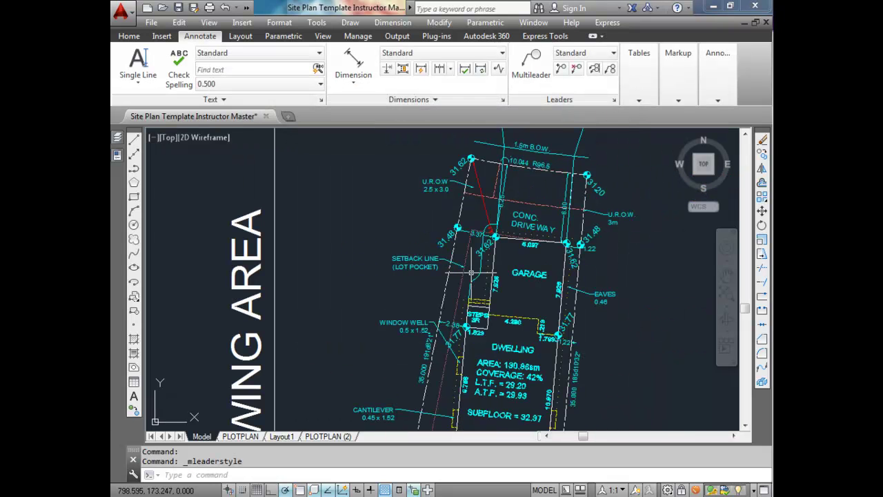
pyautogui.scroll(4, 468, 272)
pyautogui.click(449, 233)
pyautogui.click(470, 230)
pyautogui.press('Escape')
pyautogui.scroll(-5, 474, 225)
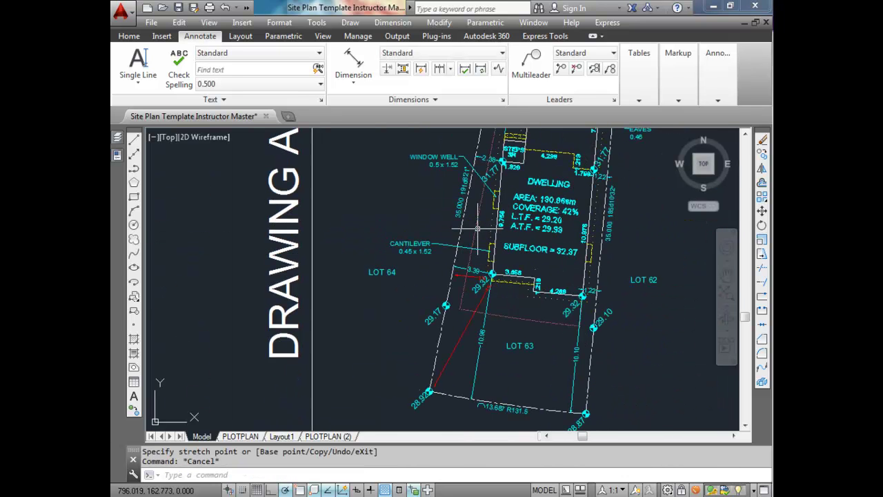
pyautogui.moveTo(475, 228)
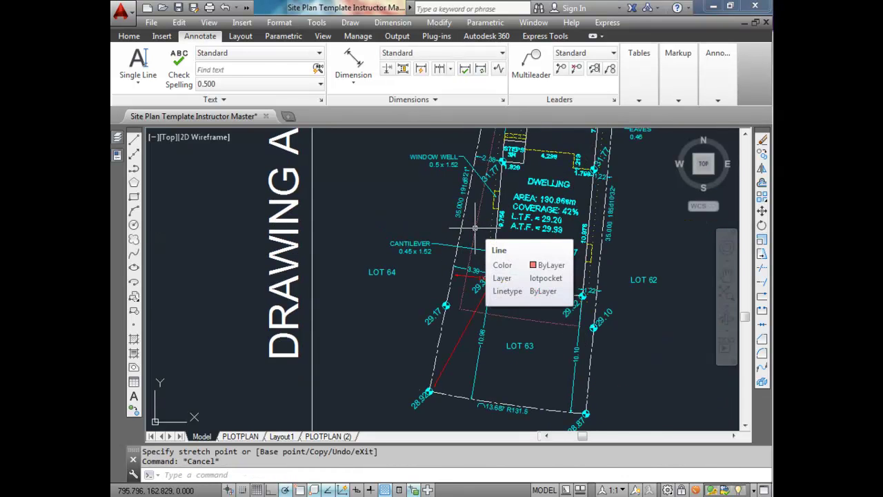
pyautogui.scroll(-5, 475, 228)
pyautogui.scroll(3, 510, 306)
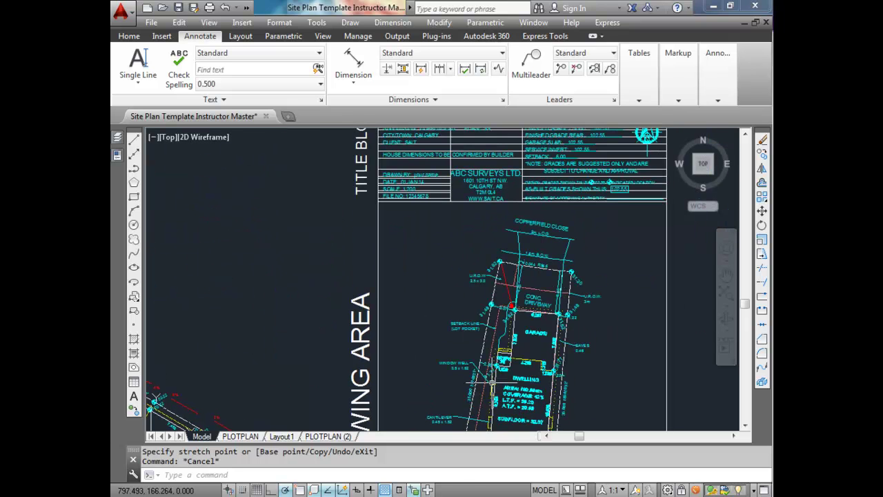
pyautogui.moveTo(536, 211); pyautogui.dragTo(515, 308, button='middle')
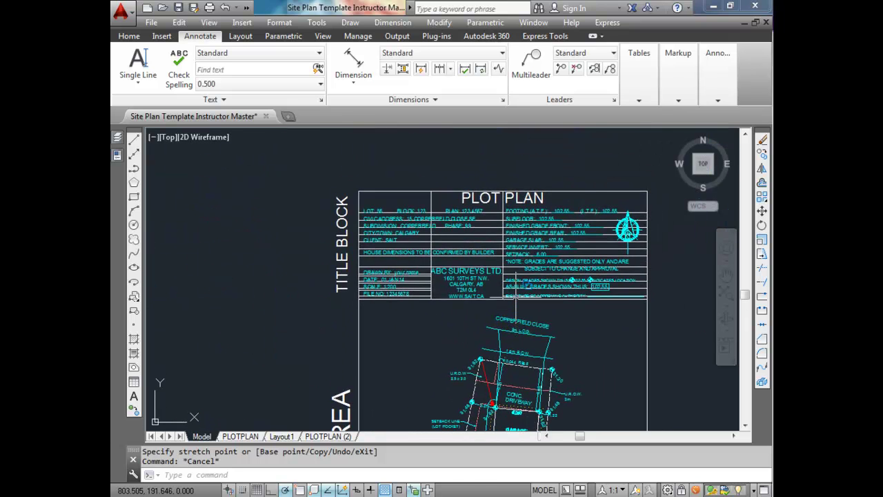
pyautogui.scroll(5, 516, 293)
pyautogui.scroll(-3, 524, 293)
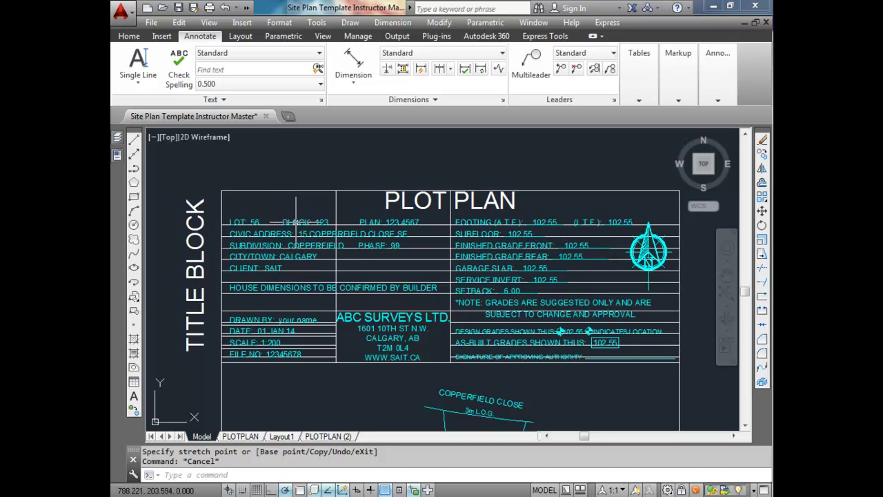
pyautogui.click(289, 321)
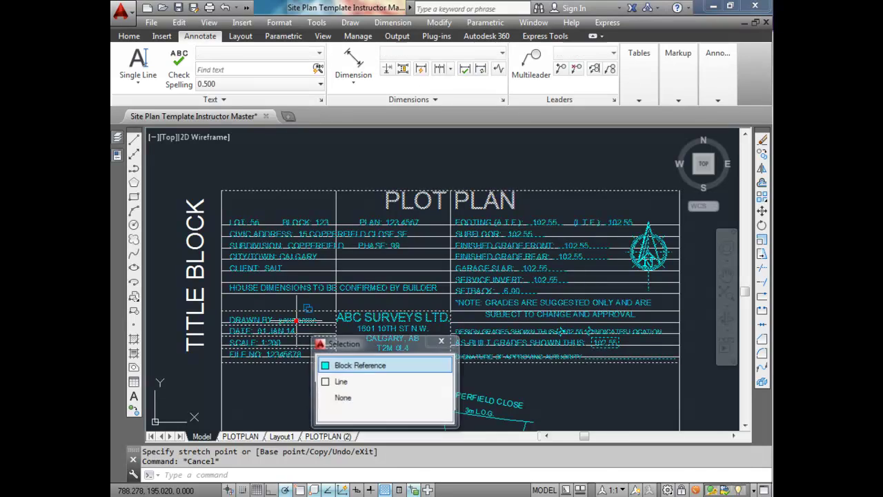
pyautogui.press('Escape')
pyautogui.scroll(4, 294, 322)
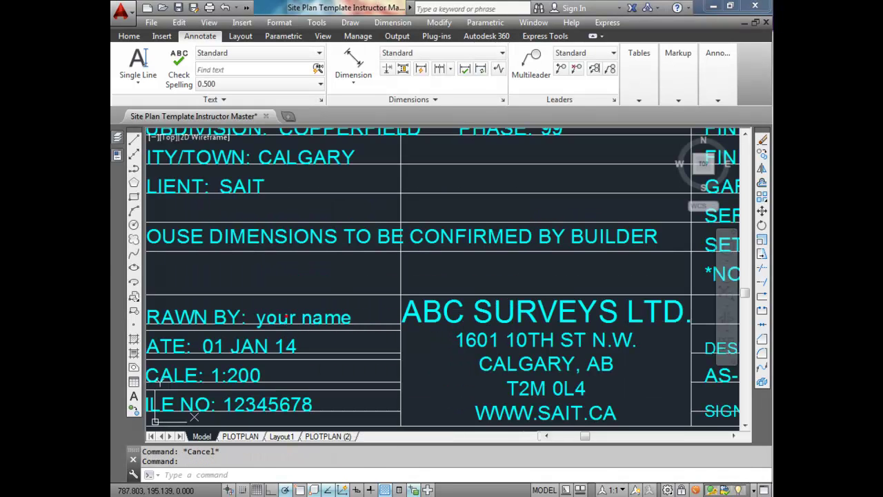
# Open the title block in the Enhanced Attribute Editor and select the ATF attribute
pyautogui.doubleClick(288, 318)
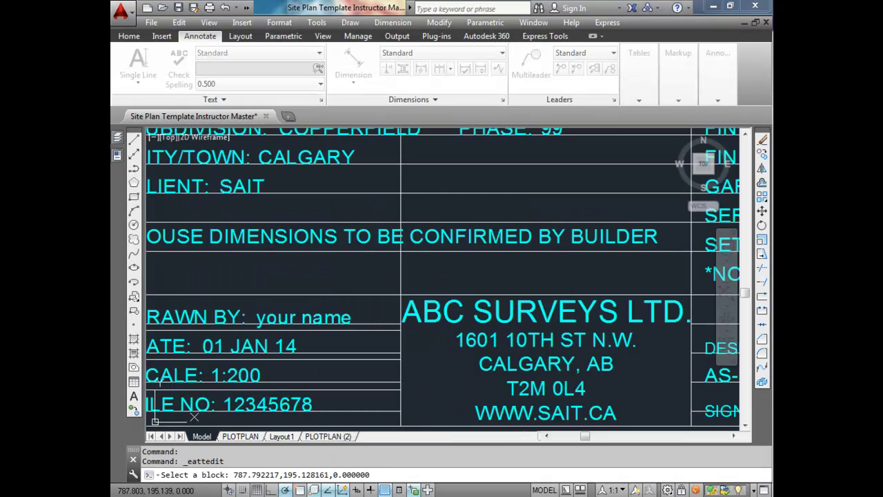
pyautogui.moveTo(738, 113); pyautogui.dragTo(529, 152)
pyautogui.moveTo(583, 254); pyautogui.dragTo(583, 227)
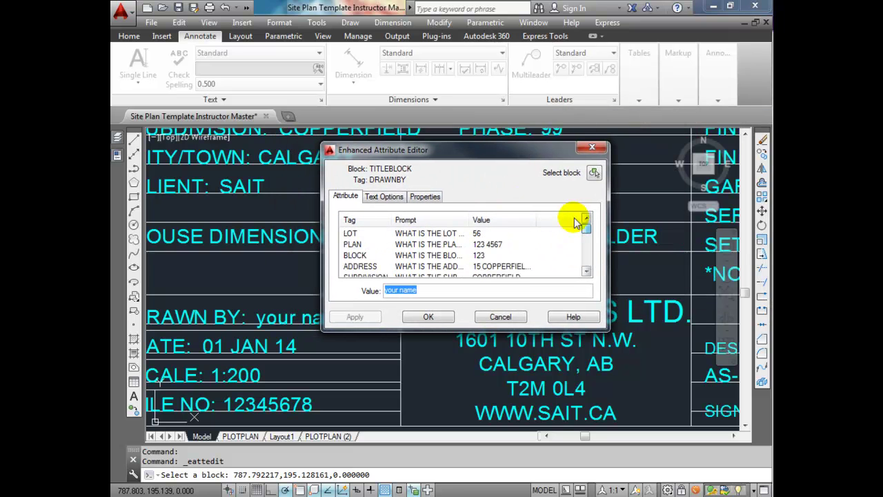
pyautogui.click(397, 239)
pyautogui.scroll(-2, 404, 241)
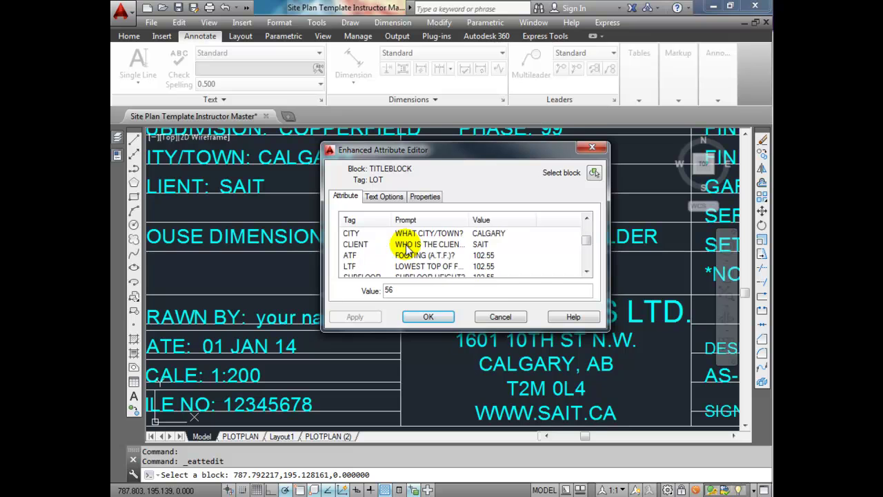
pyautogui.click(407, 255)
pyautogui.scroll(-1, 412, 255)
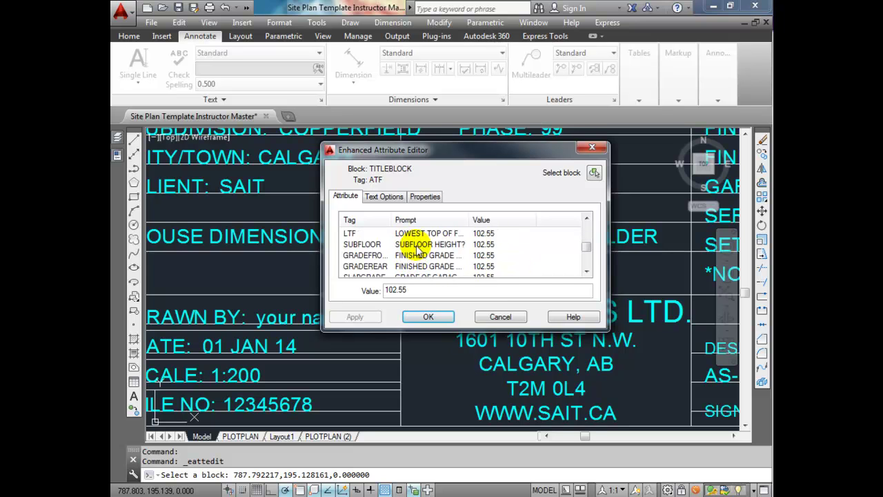
pyautogui.scroll(1, 417, 258)
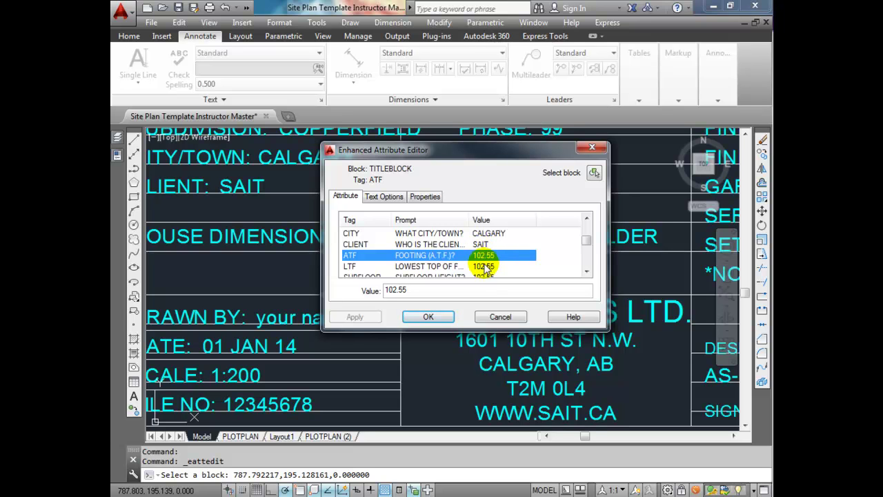
# Set the footing elevations ATF to 29.93 and LTF to 29.20
pyautogui.doubleClick(417, 290)
pyautogui.write('29.93')
pyautogui.click(481, 266)
pyautogui.doubleClick(416, 290)
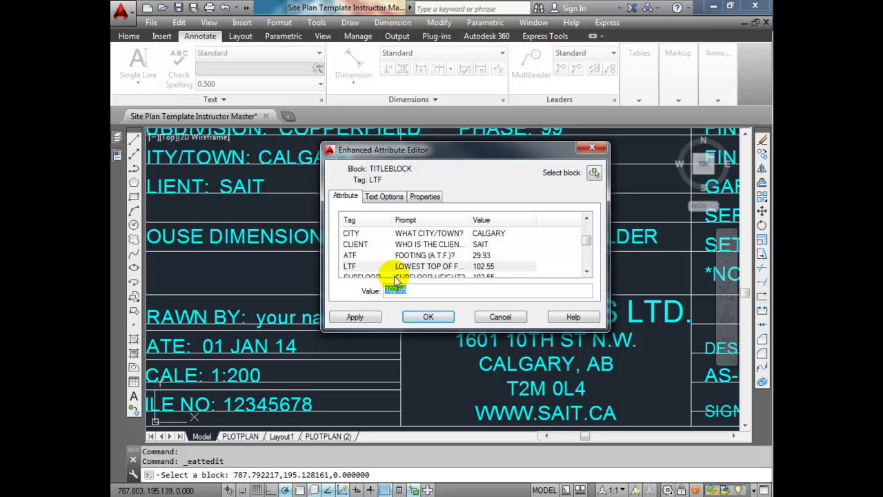
pyautogui.write('2')
pyautogui.click(441, 273)
pyautogui.scroll(-2, 443, 257)
pyautogui.scroll(1, 452, 250)
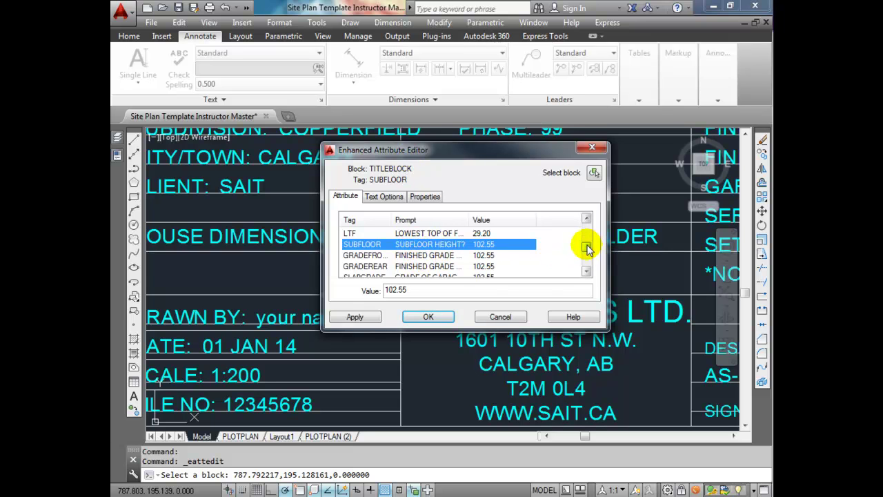
pyautogui.moveTo(587, 246); pyautogui.dragTo(590, 265)
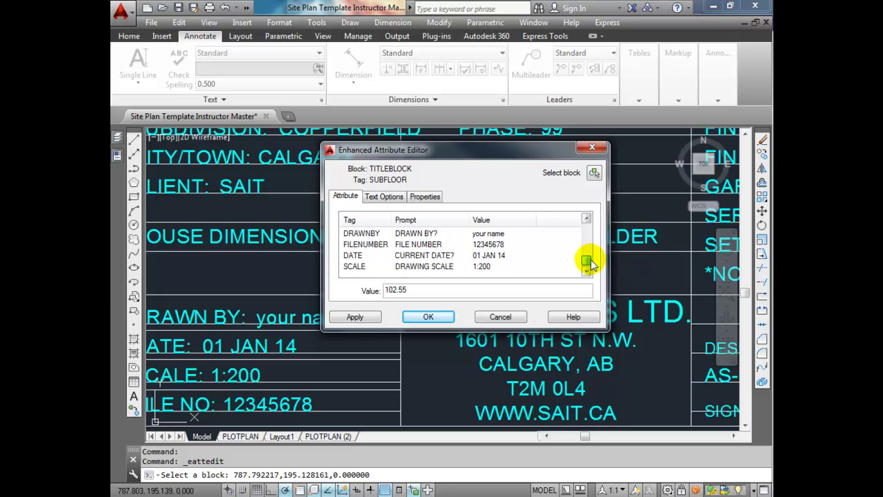
# Enter the drawer's name in DRAWNBY and file number 000322922 in FILENUMBER
pyautogui.click(435, 233)
pyautogui.click(423, 290)
pyautogui.write('DANA ELLISON')
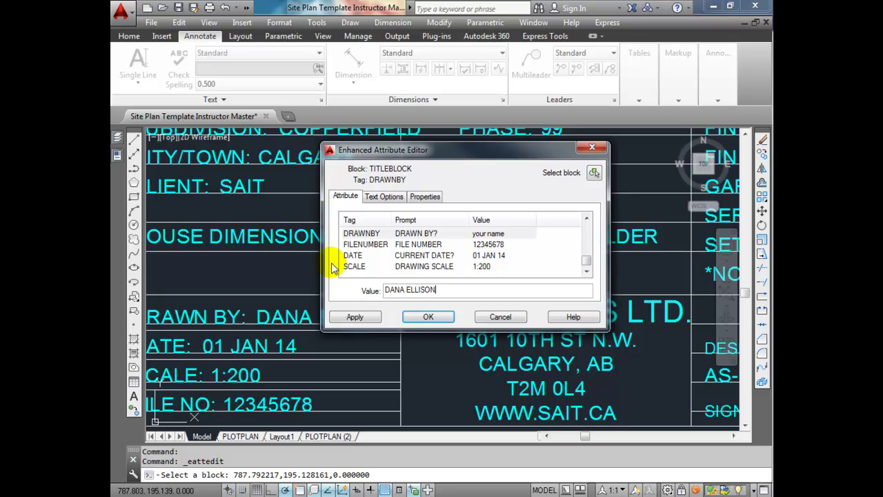
pyautogui.click(412, 245)
pyautogui.click(418, 290)
pyautogui.write('322922')
# Change the DATE to 14 JAN 14, then apply and close the editor
pyautogui.click(418, 256)
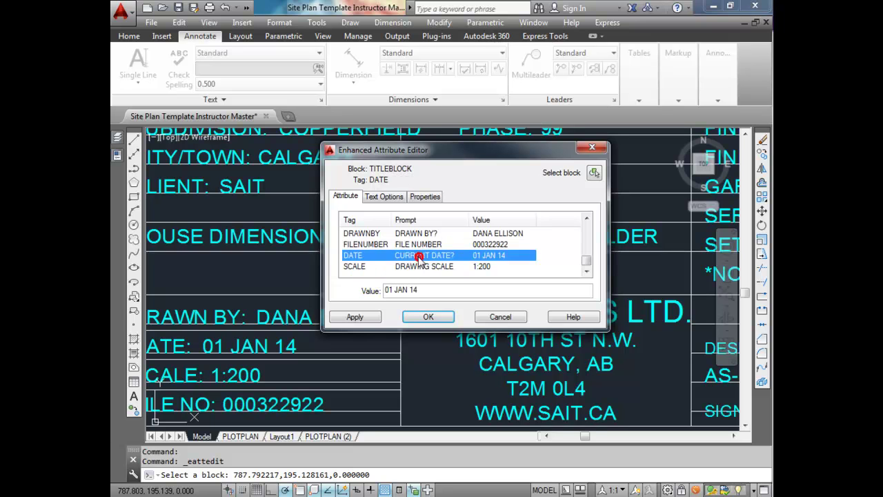
pyautogui.click(421, 288)
pyautogui.doubleClick(391, 289)
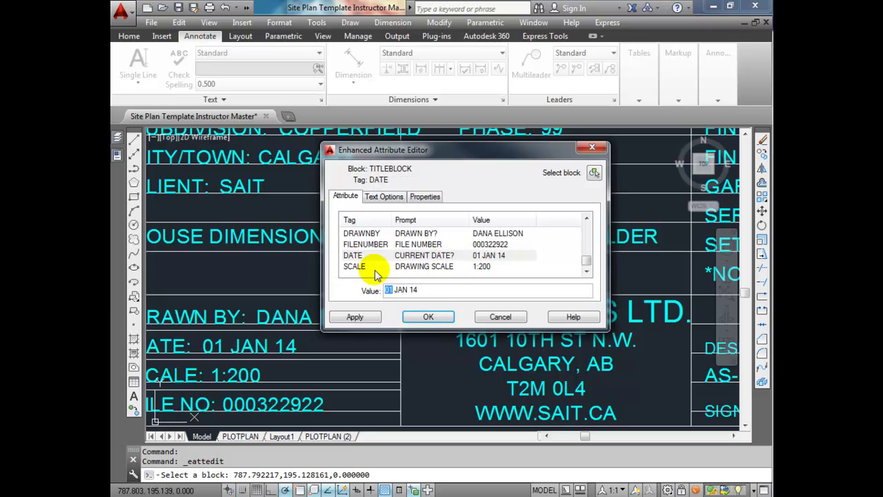
pyautogui.write('14')
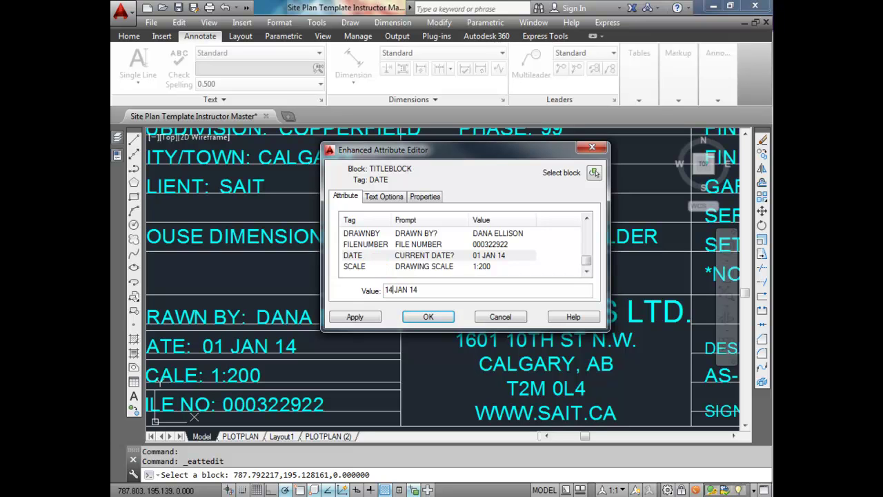
pyautogui.click(387, 268)
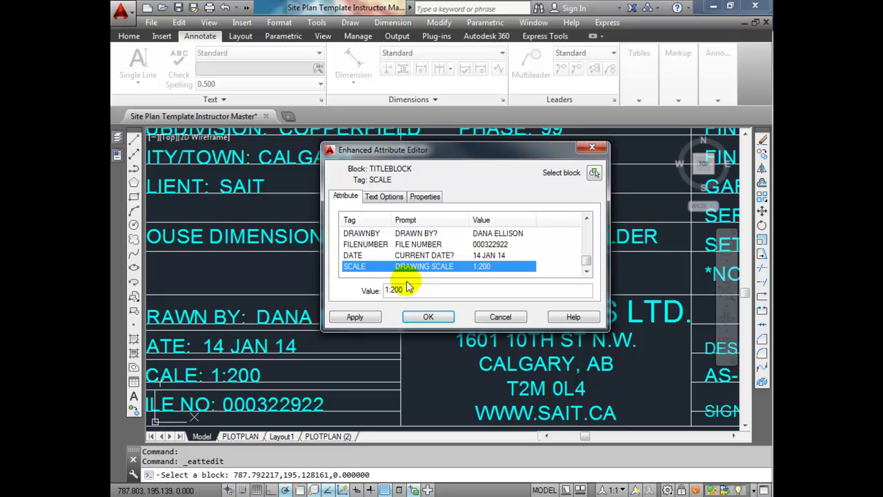
pyautogui.click(360, 316)
pyautogui.click(418, 317)
pyautogui.scroll(-5, 403, 311)
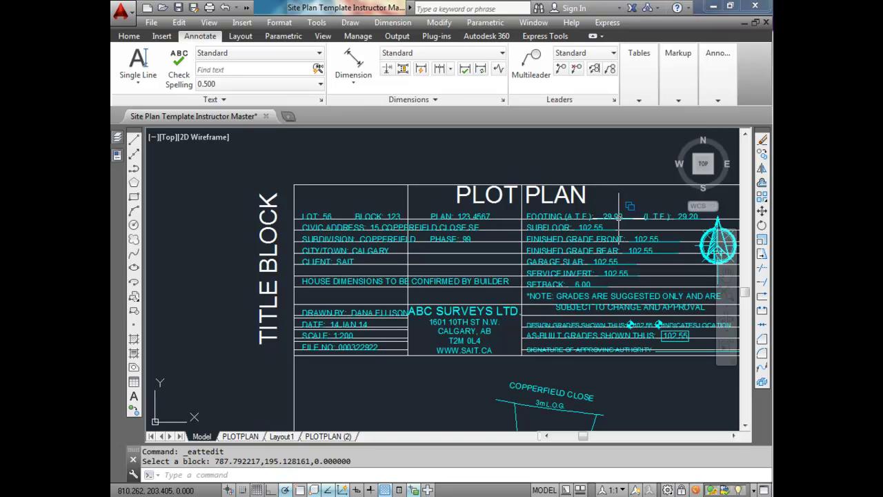
pyautogui.scroll(-2, 619, 216)
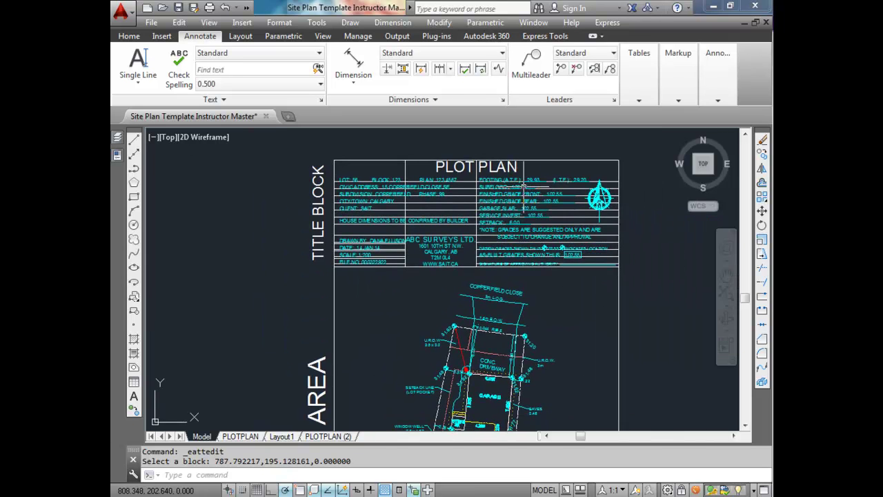